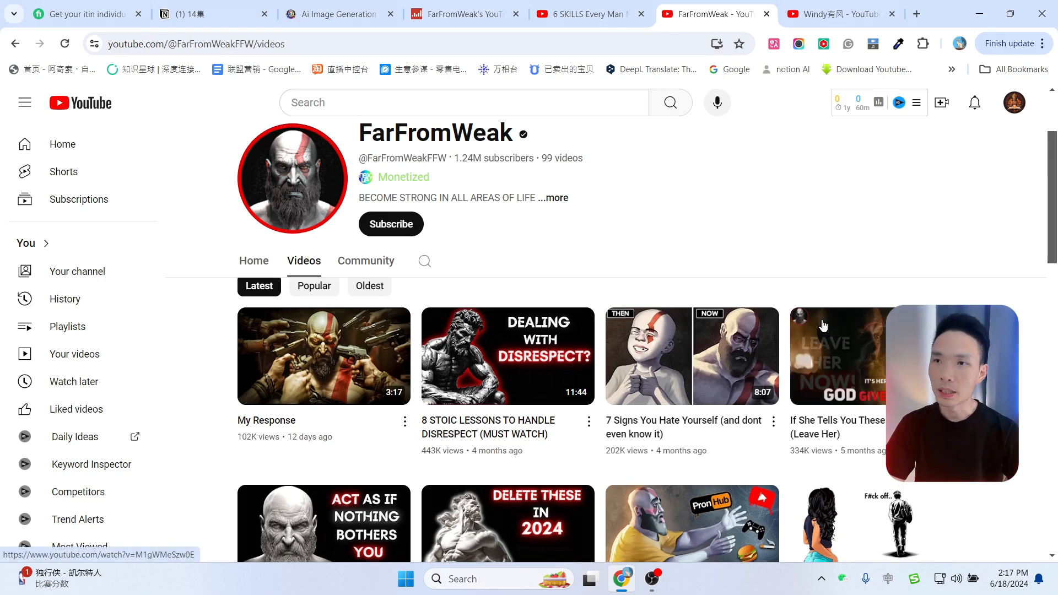
Open and close the FarFromWeak channel's About details, then scroll through its channel page
scroll(563, 270, up, 1)
click(557, 267)
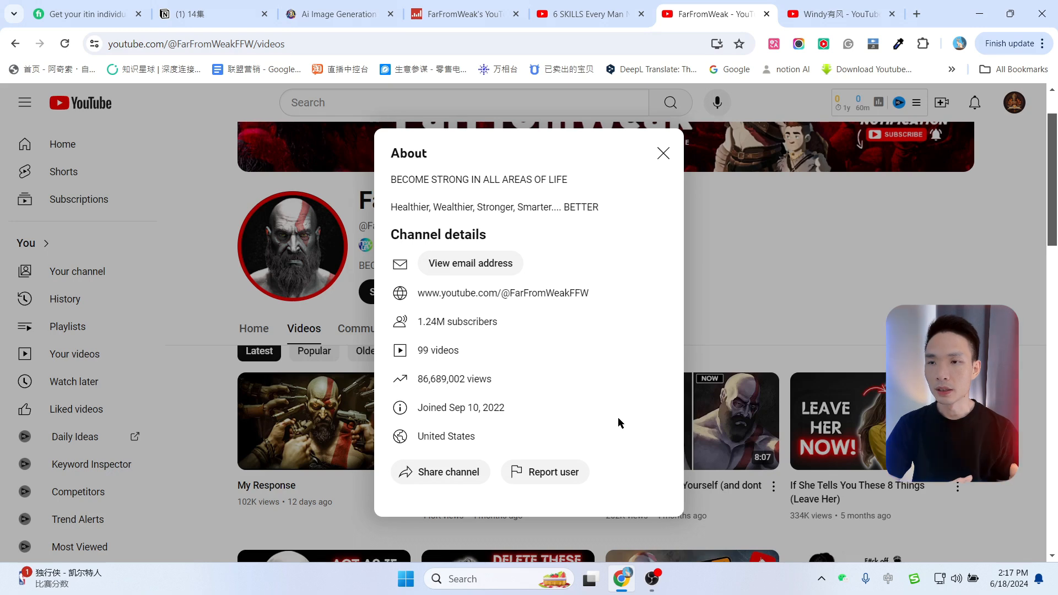
key(Escape)
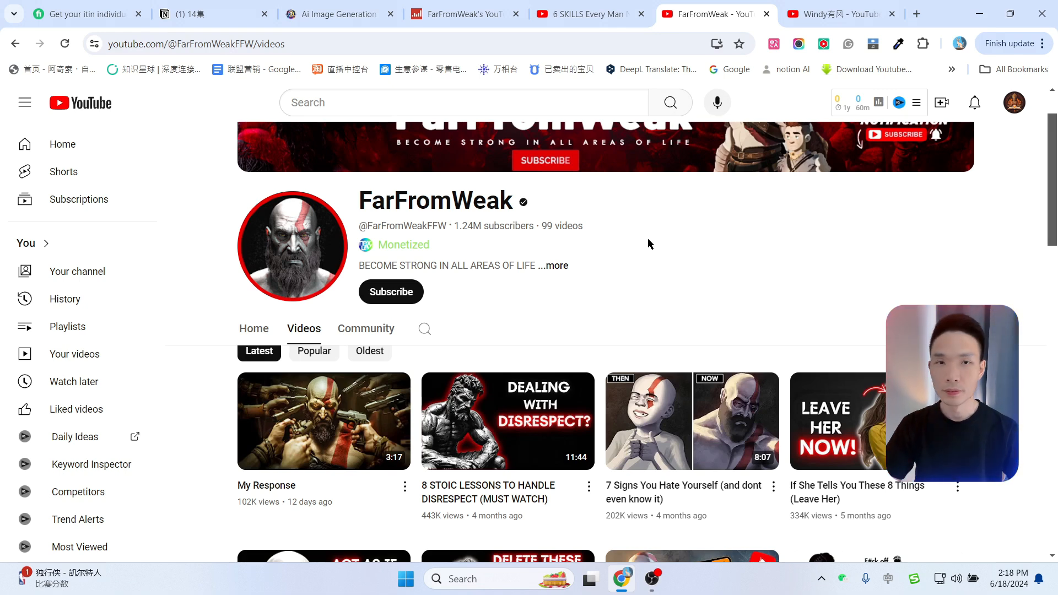
scroll(634, 252, down, 1)
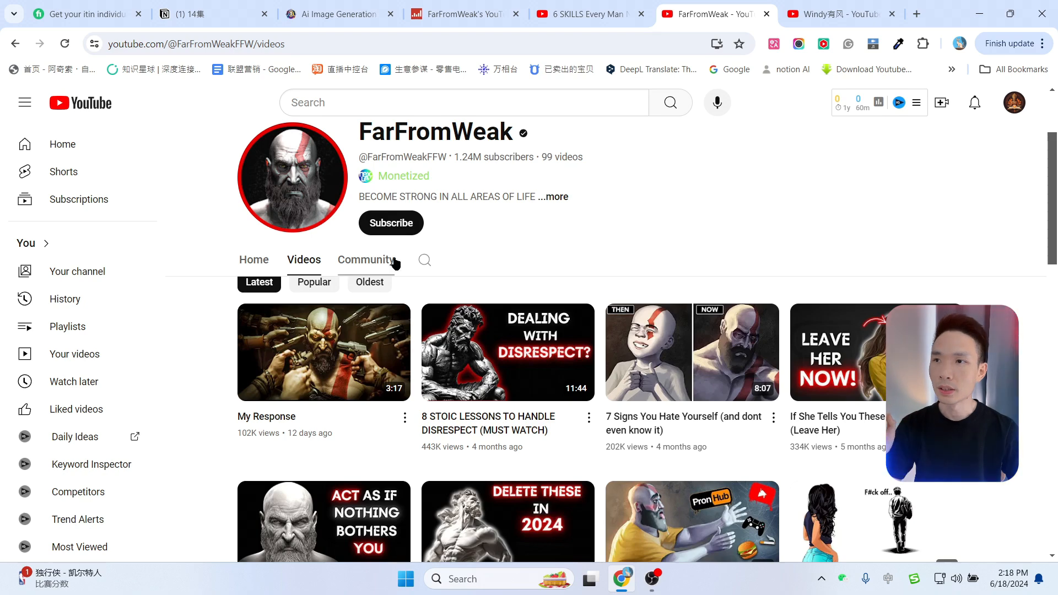
scroll(878, 165, down, 1)
scroll(771, 220, up, 1)
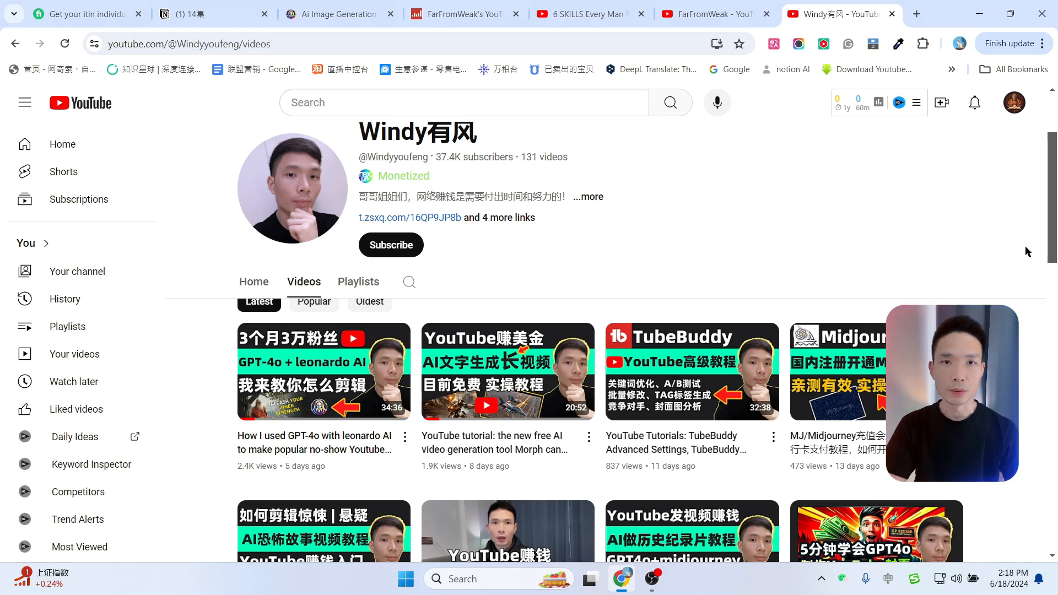
Compare the FarFromWeak and Windy有风 channel pages, ending back on FarFromWeak's Videos page
click(714, 15)
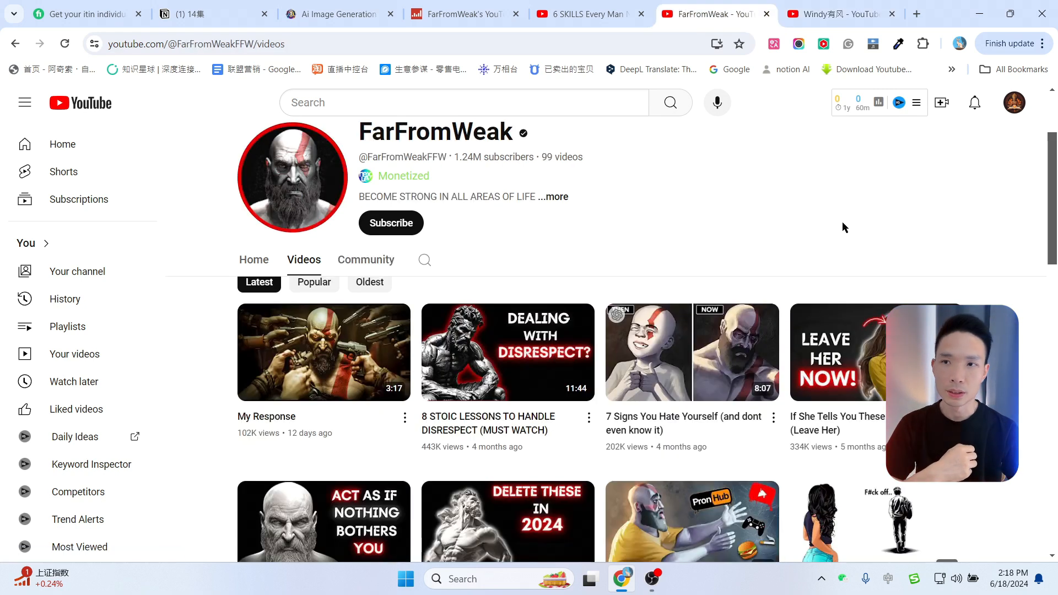
key(ctrl+Tab)
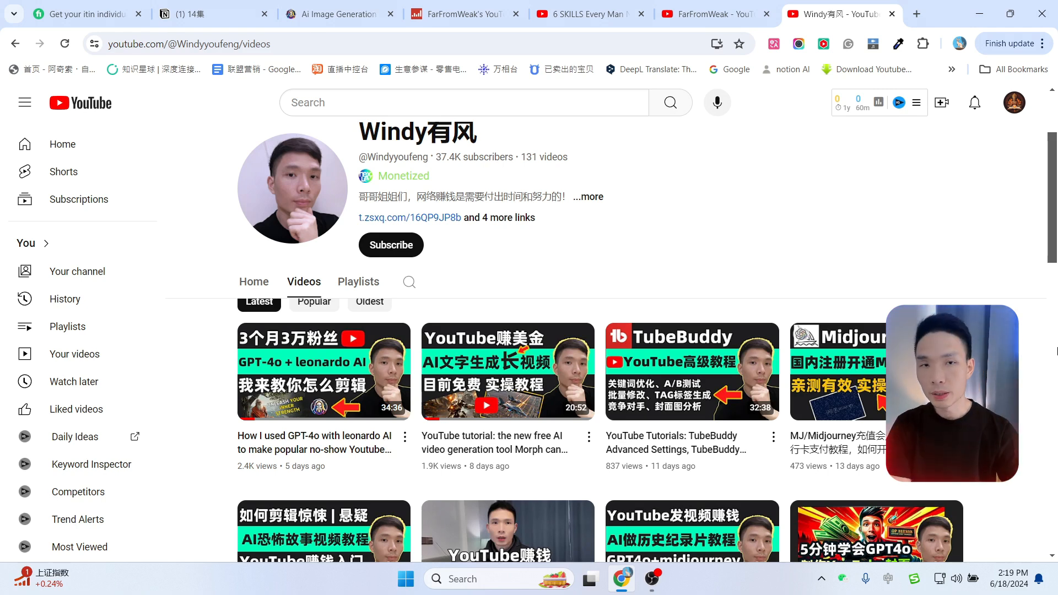
key(ctrl+shift+Tab)
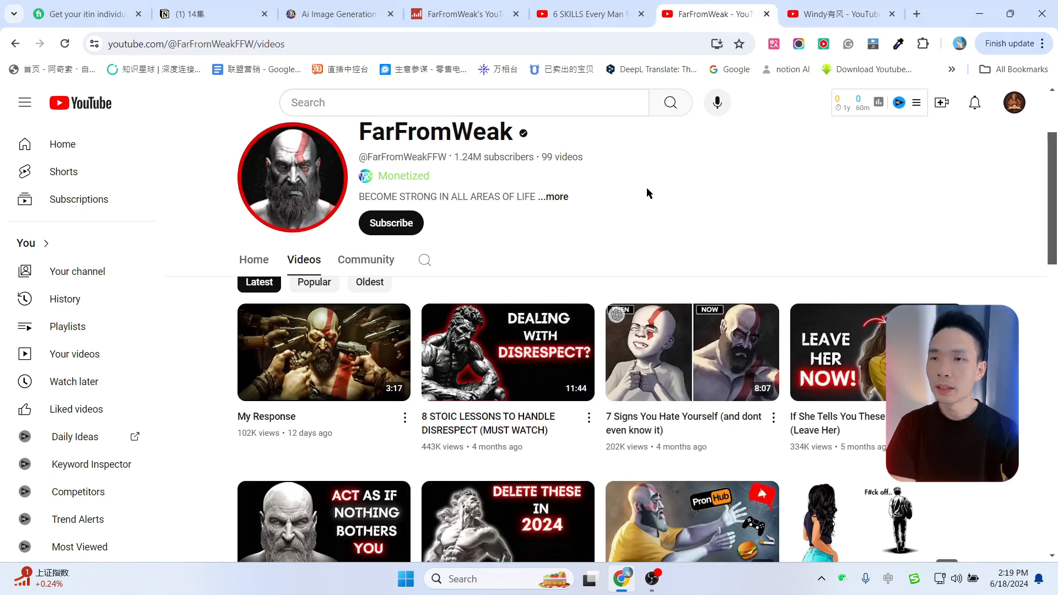
scroll(648, 193, up, 3)
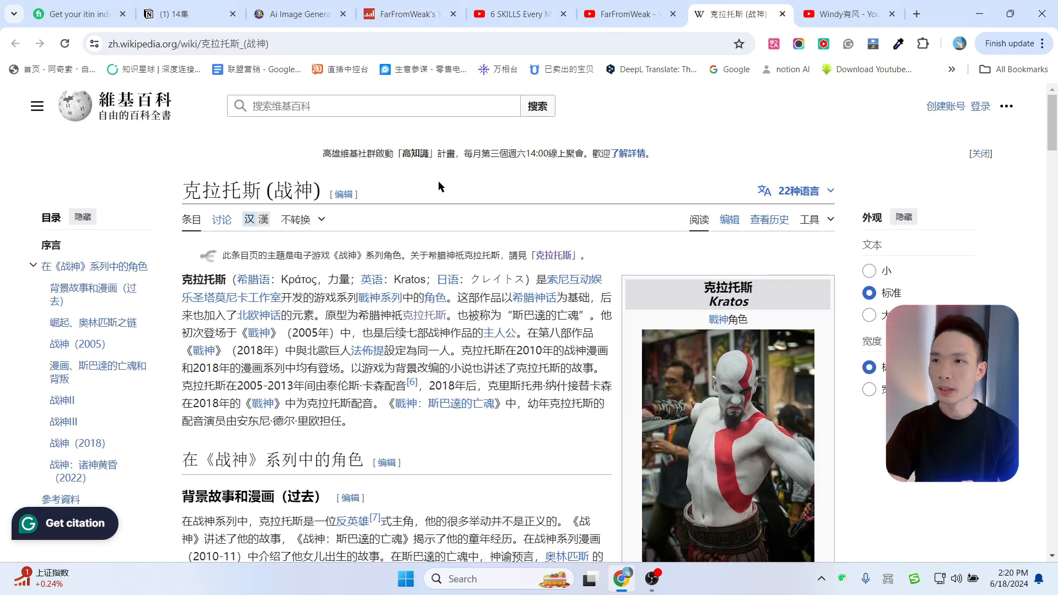
Scroll through the Kratos Wikipedia article, then go back to the YouTube channel tab
scroll(345, 294, down, 1)
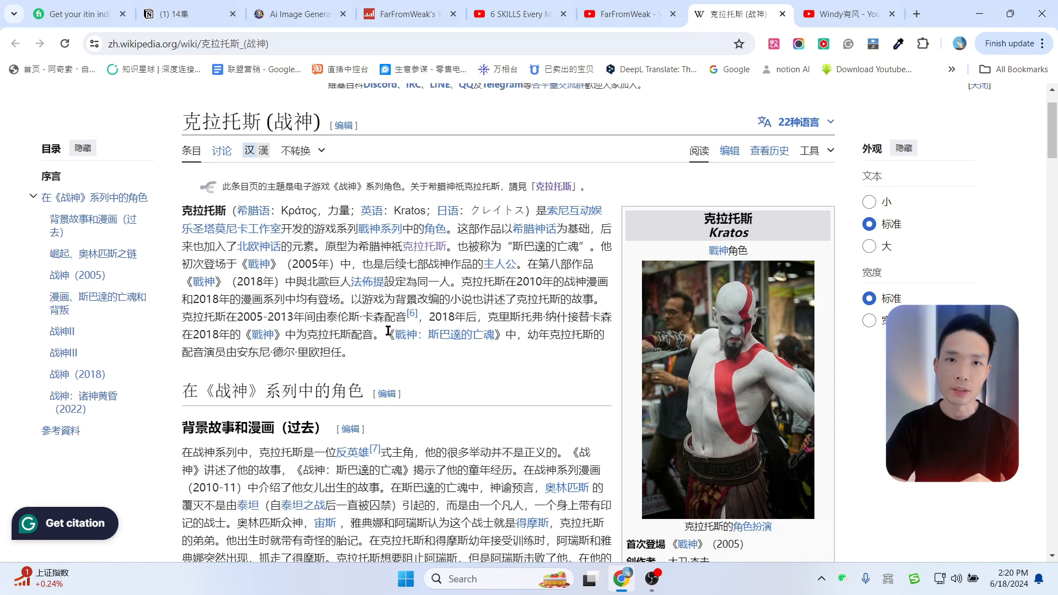
scroll(388, 331, up, 1)
scroll(747, 300, down, 2)
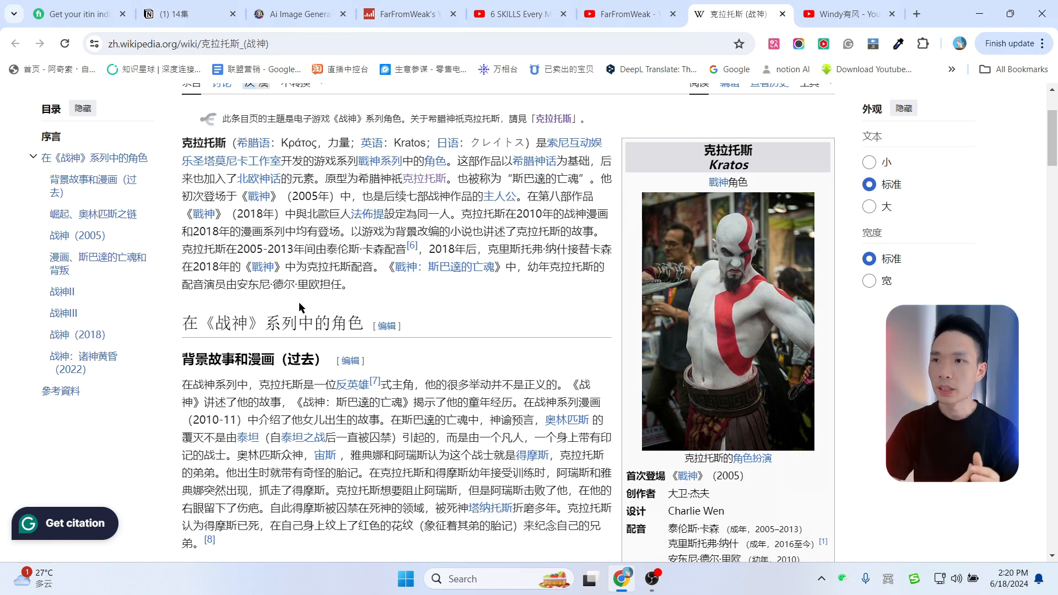
key(ctrl+shift+Tab)
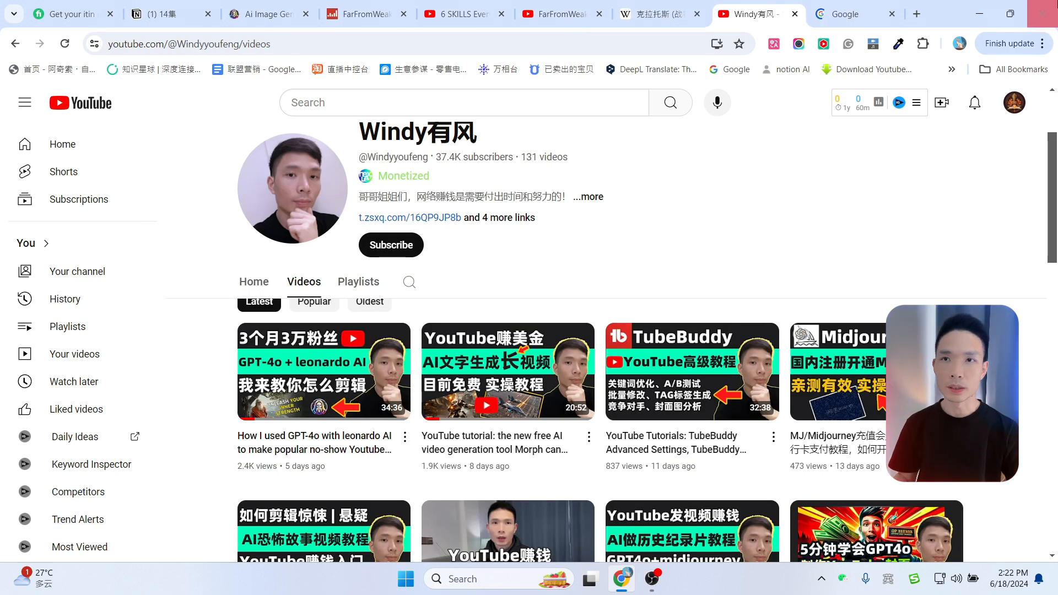
Search Google for 'Guy Fawkes' and browse the image results
click(839, 5)
text(Guy Fawkes)
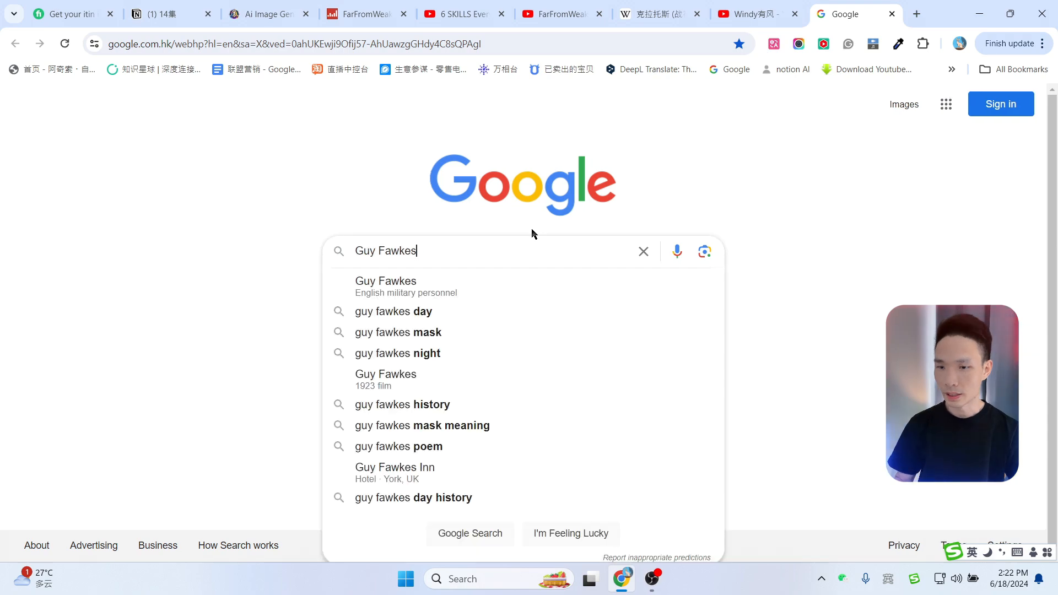
key(Return)
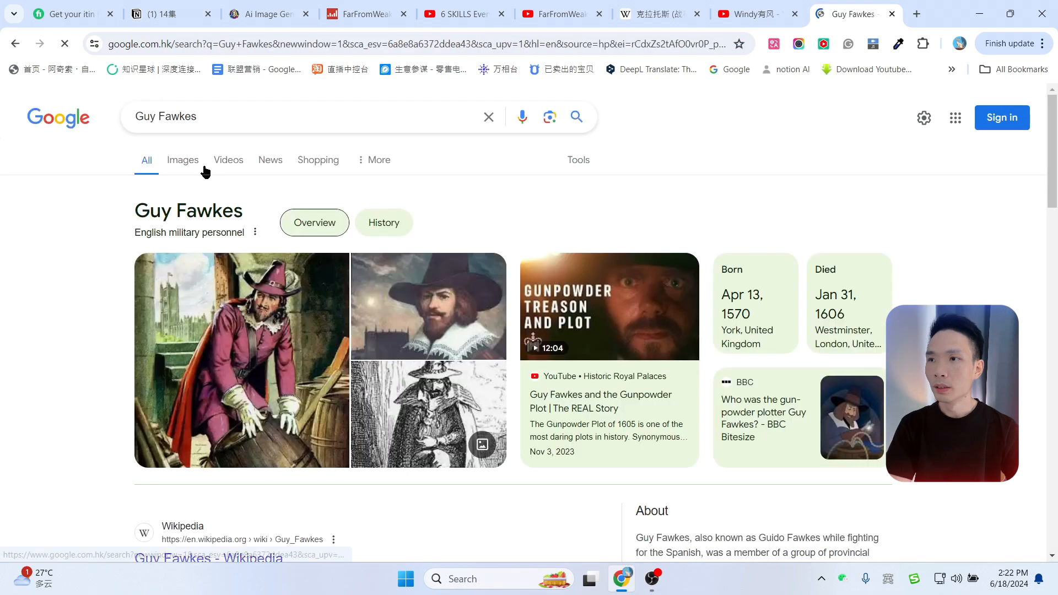
click(199, 162)
scroll(647, 295, down, 2)
scroll(647, 296, down, 5)
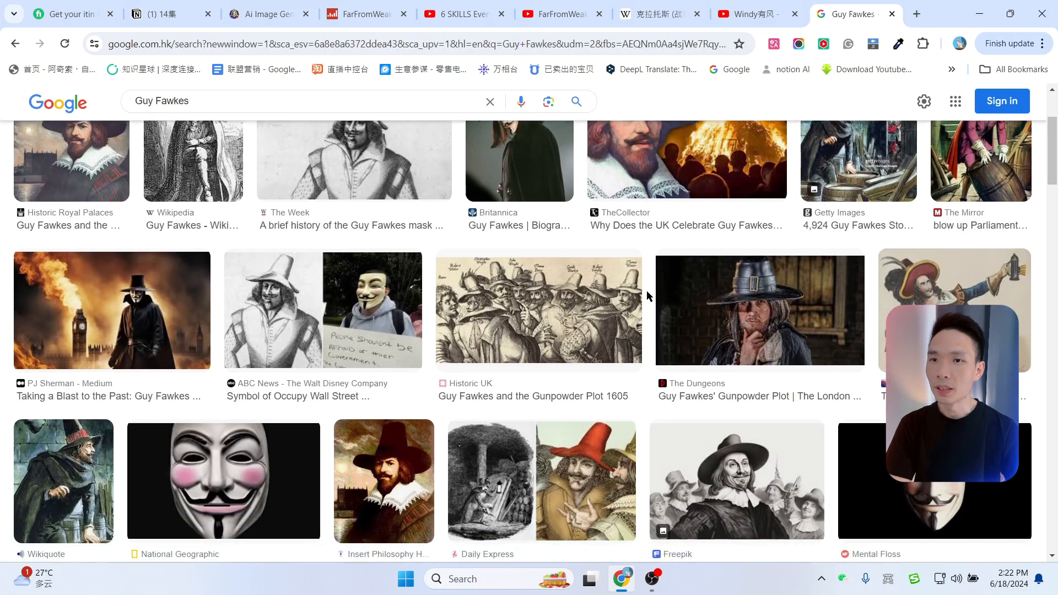
Enlarge the Guy Fawkes mask image and capture it as a screenshot
click(892, 230)
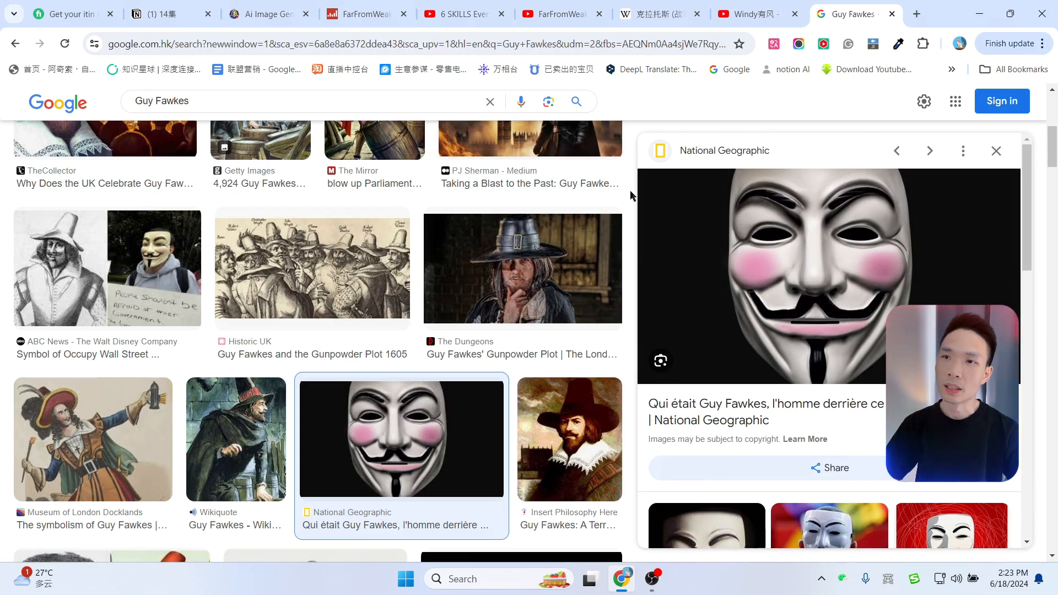
key(super+shift+s)
drag(637, 166, 1016, 378)
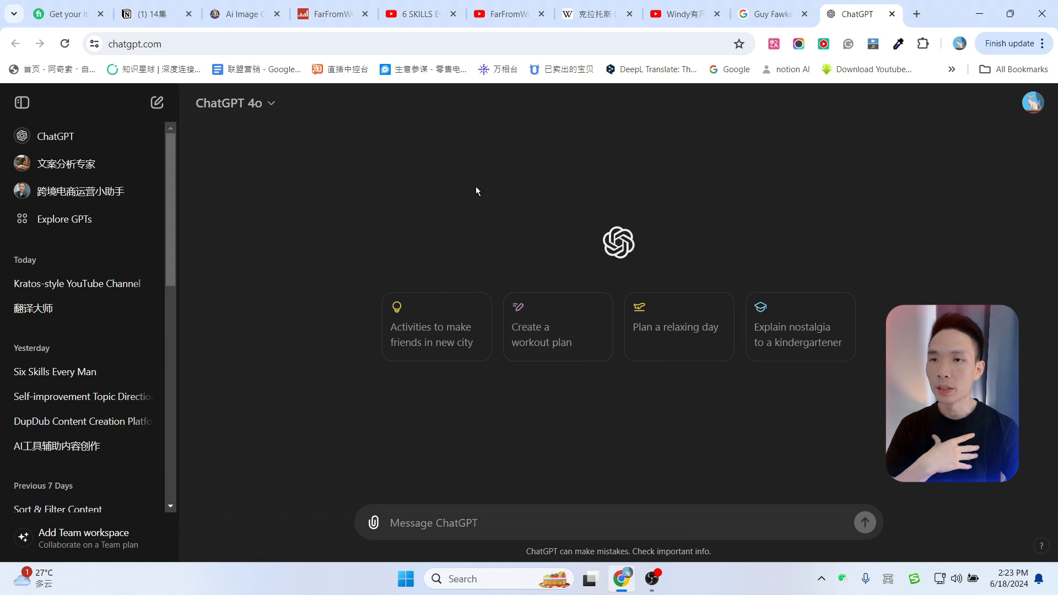
Send the mask screenshot to GPT-4o asking '这是谁', then return to YouTube
click(274, 108)
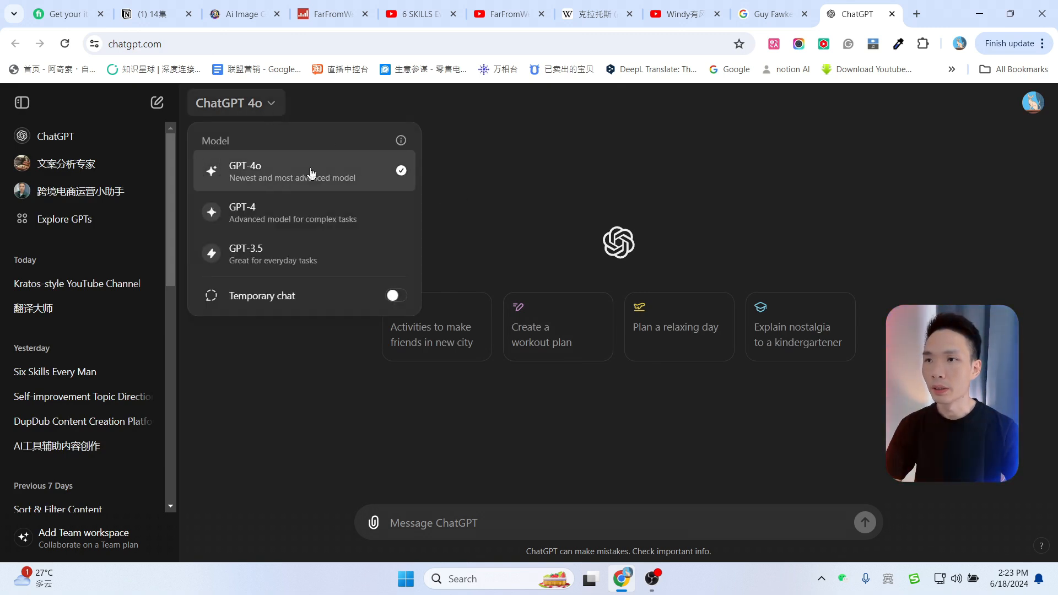
click(497, 170)
click(462, 515)
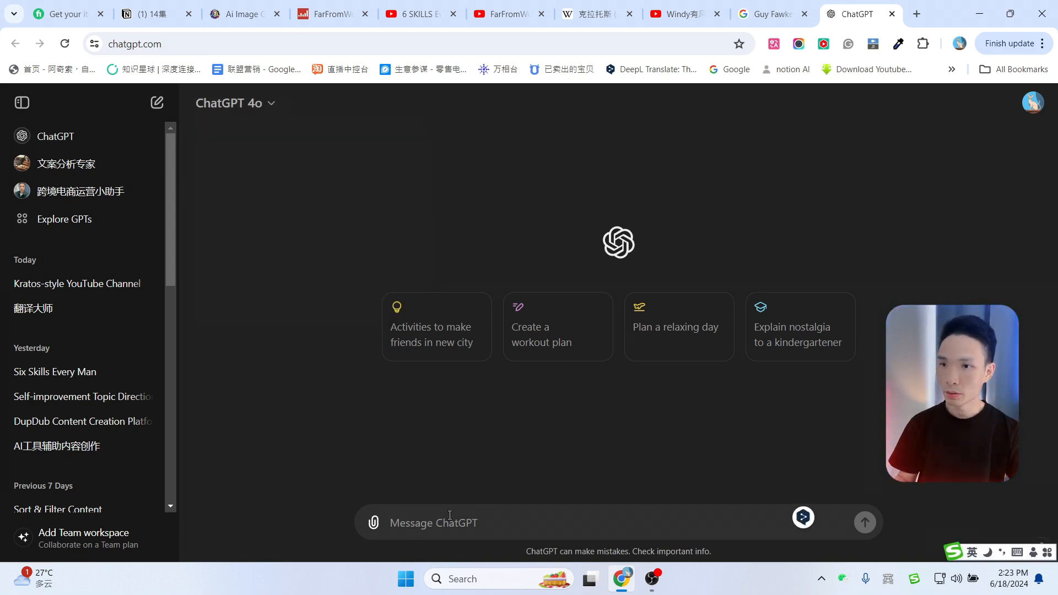
key(ctrl+v)
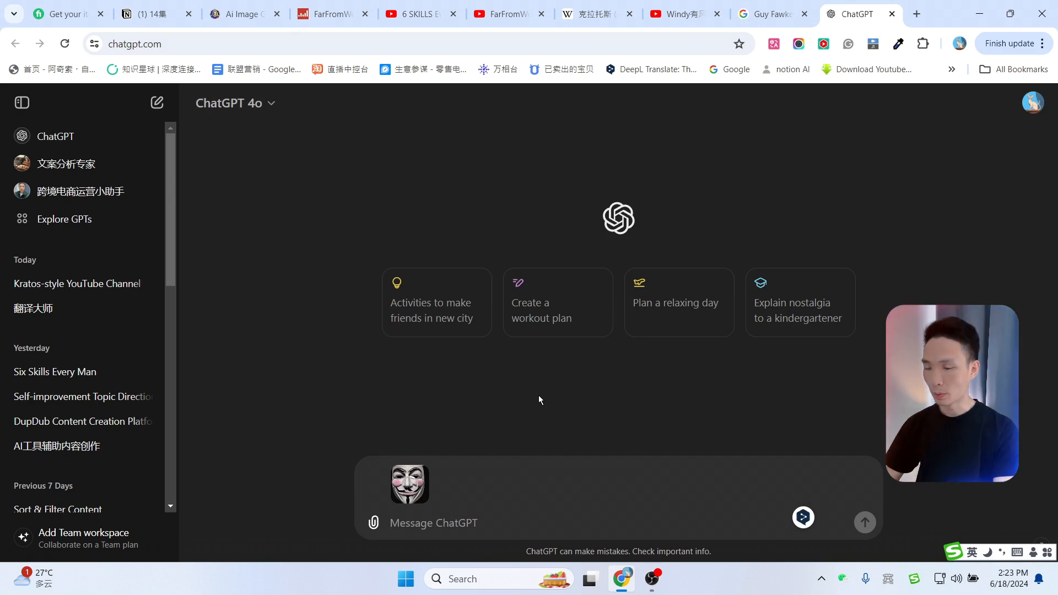
text(p)
key(BackSpace)
key(shift)
text(这是谁)
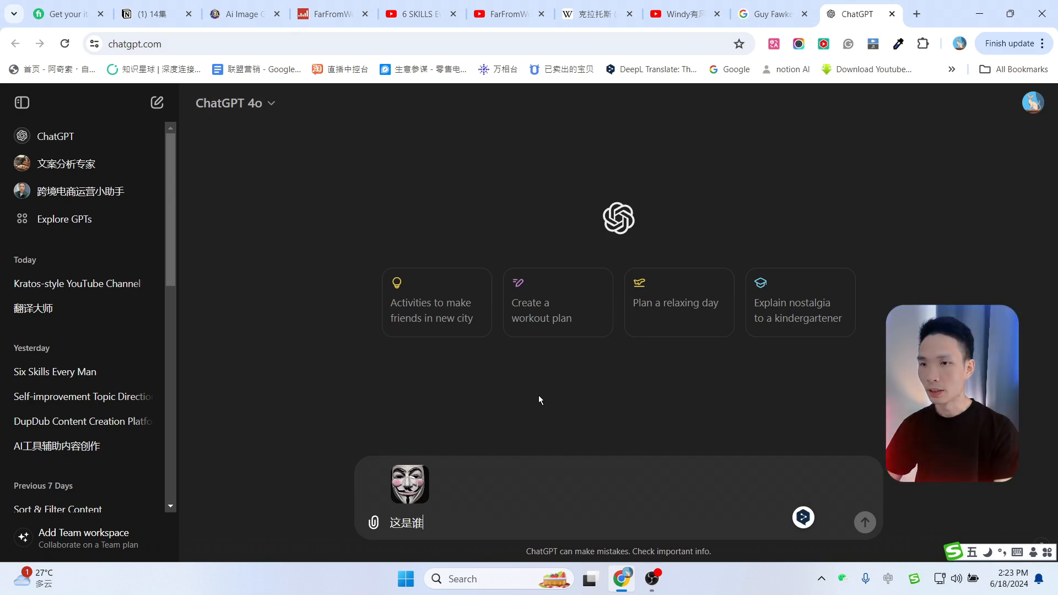
key(Return)
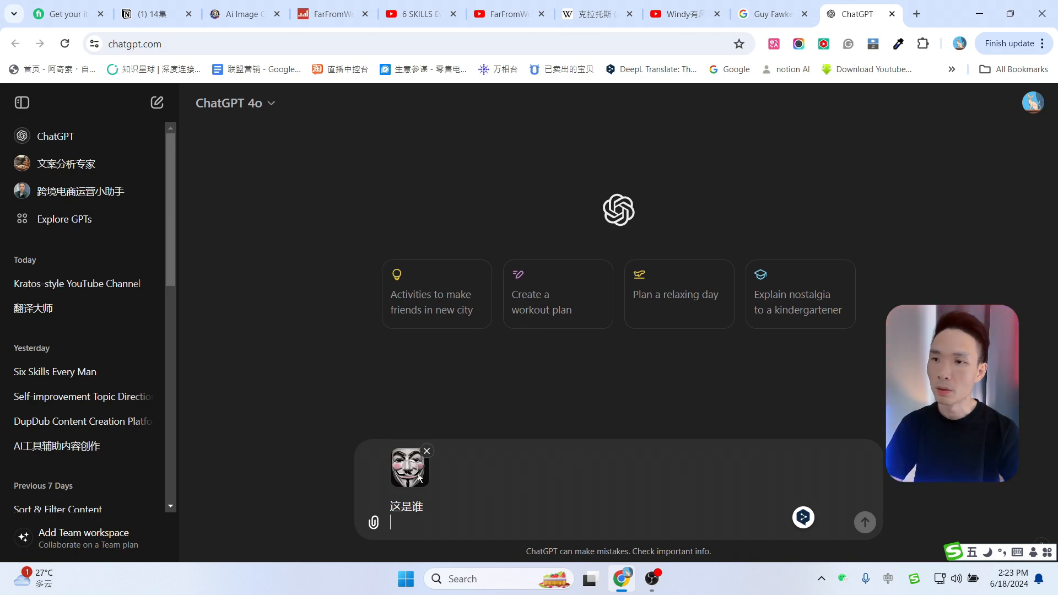
key(Return)
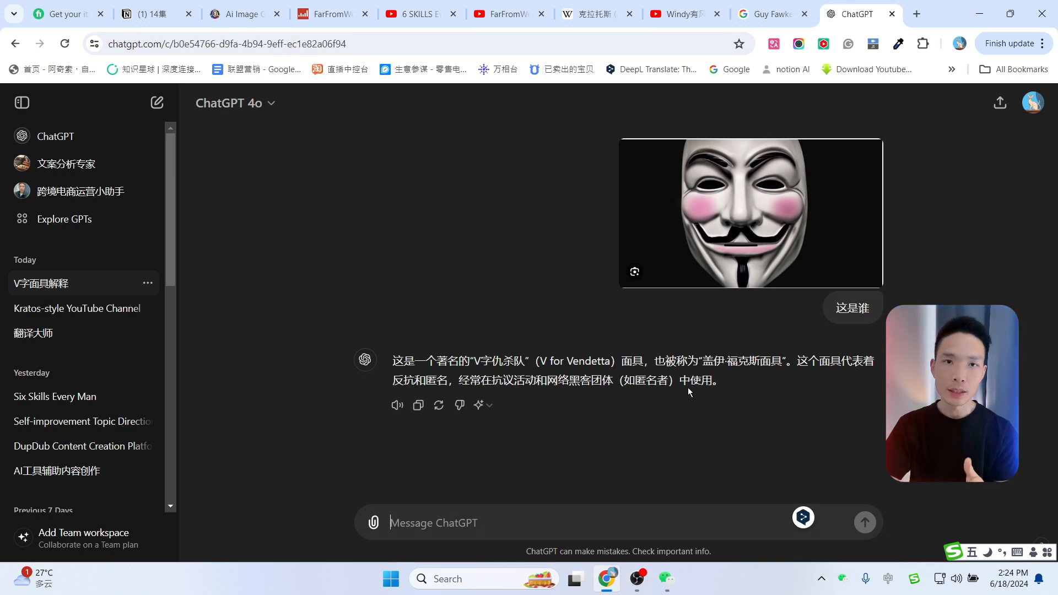
click(507, 14)
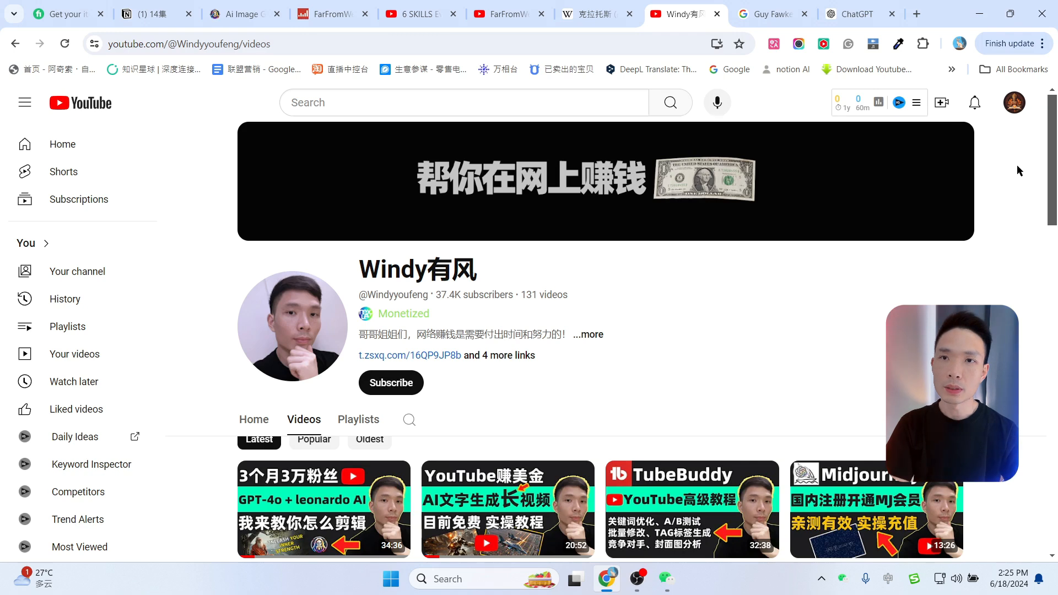
Go to YouTube account settings and start creating a new channel
click(1015, 105)
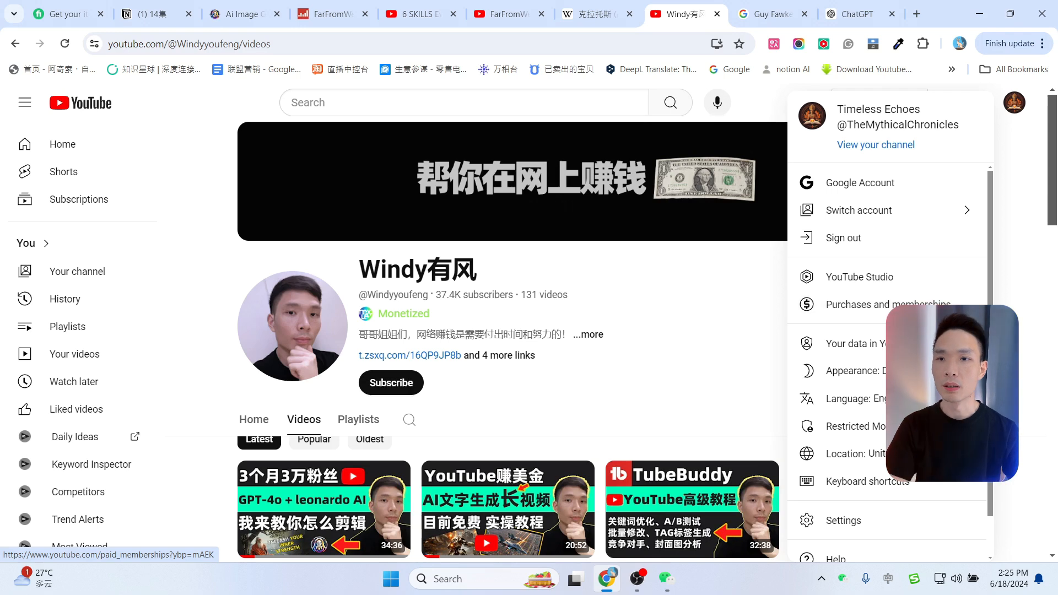
click(851, 524)
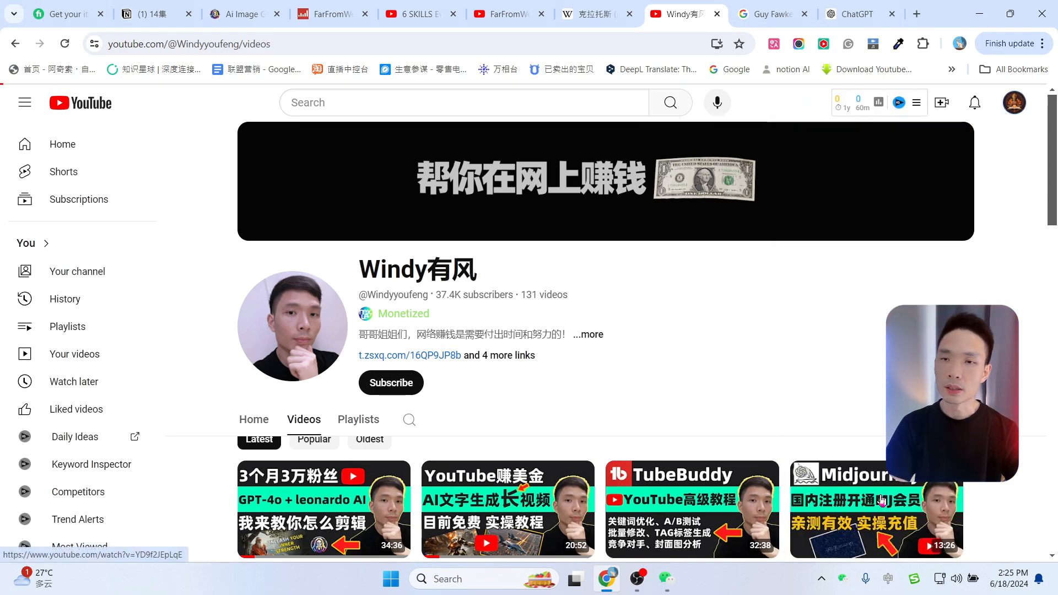
scroll(656, 333, down, 2)
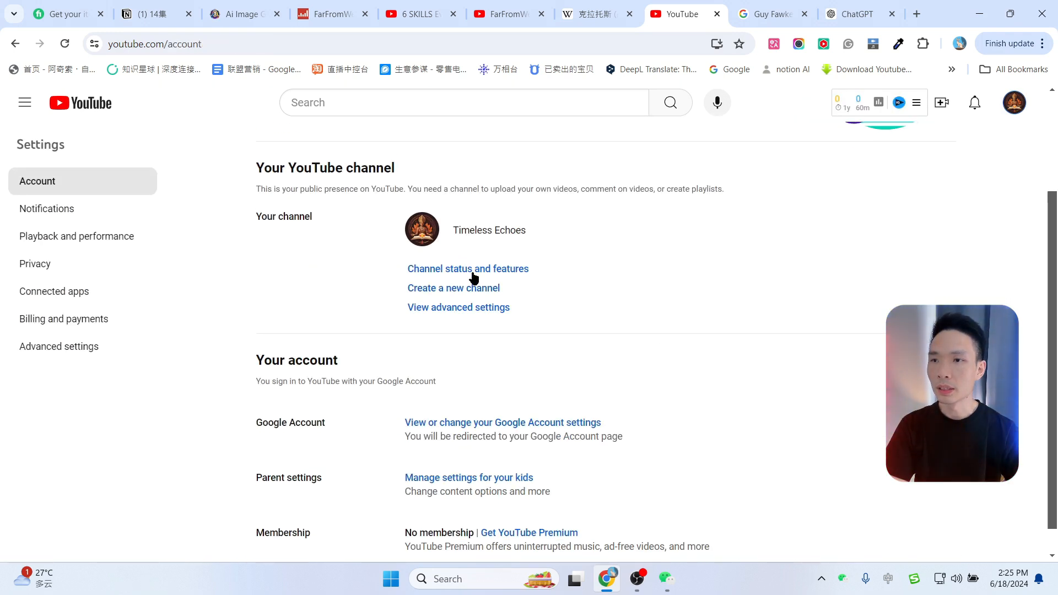
click(440, 289)
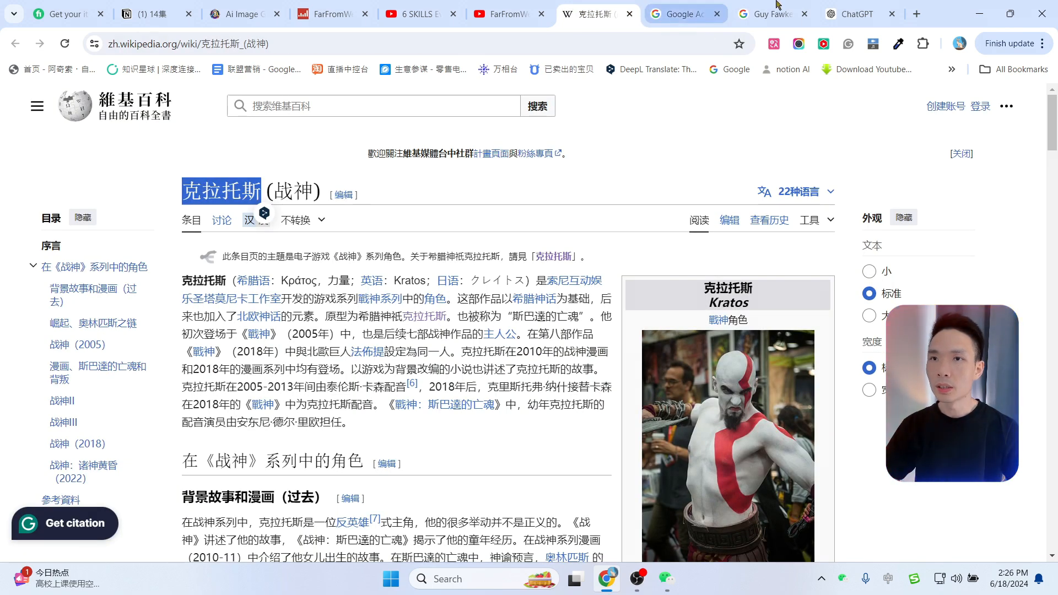
Search Google Images for 克拉托斯 and enlarge the Cults 3D Kratos figure picture
middle_click(733, 68)
click(882, 5)
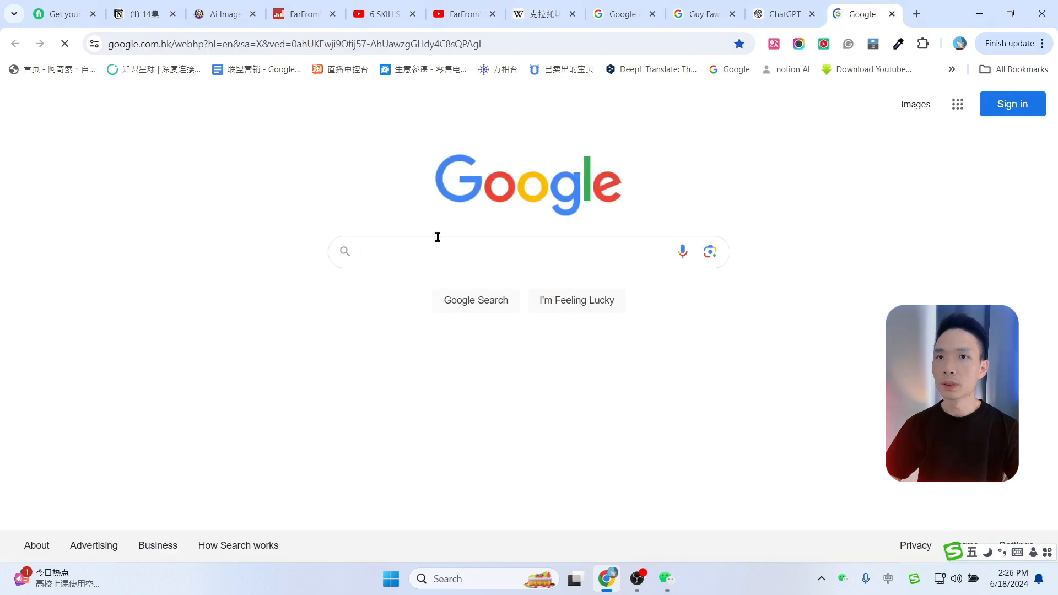
text(克拉托斯)
key(Return)
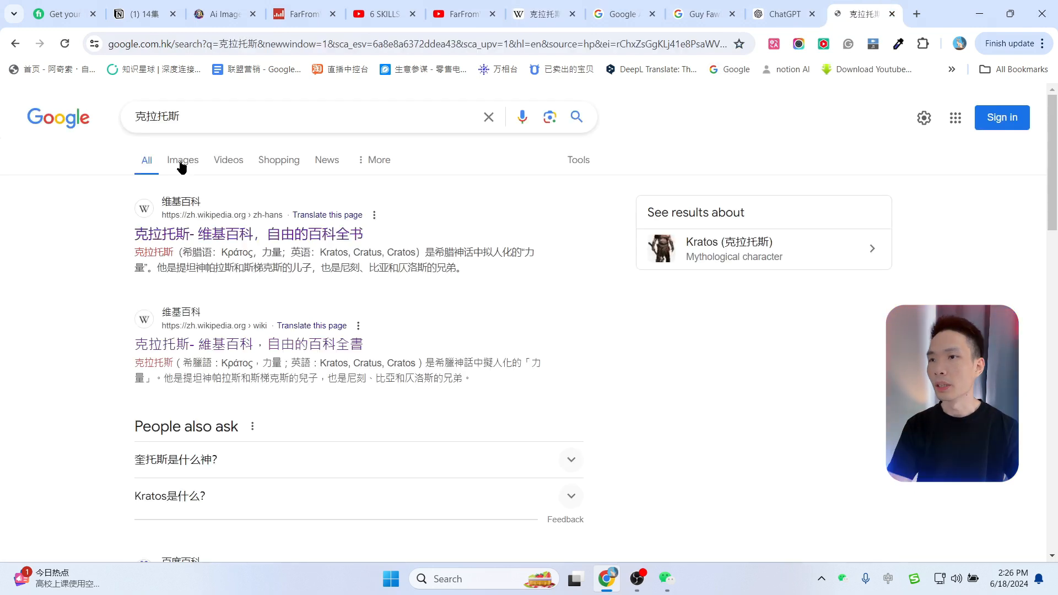
click(182, 160)
scroll(183, 160, down, 1)
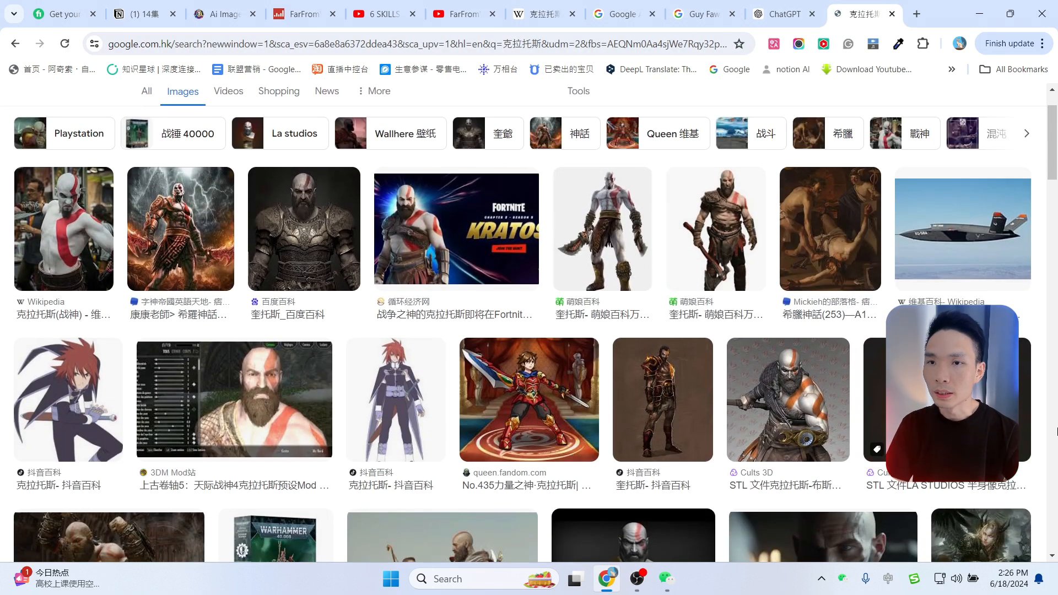
scroll(1051, 407, down, 1)
scroll(1049, 407, up, 1)
click(807, 405)
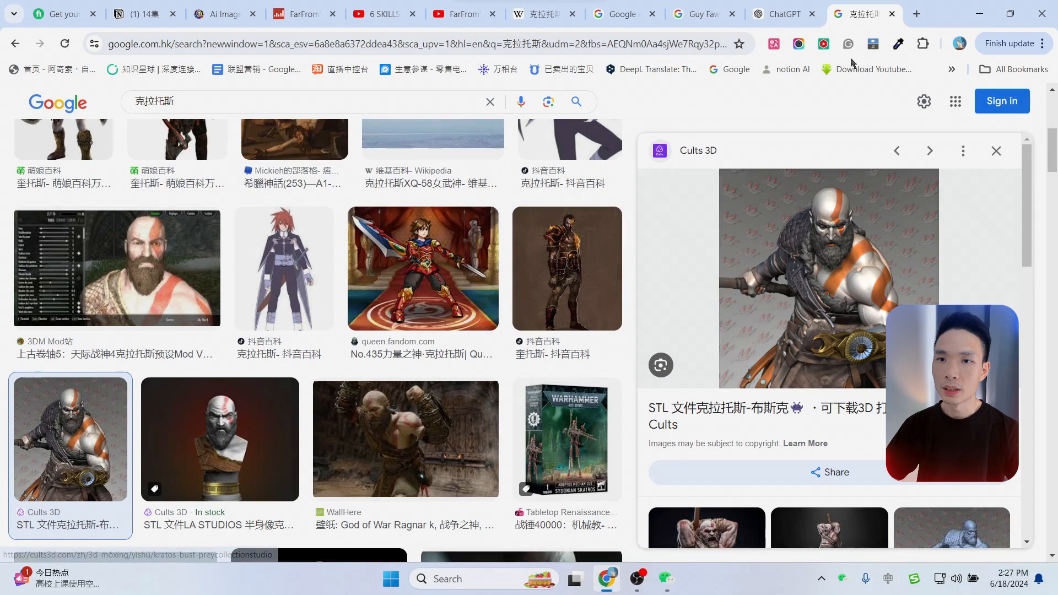
Send the copied Kratos image to ChatGPT for identification
click(787, 5)
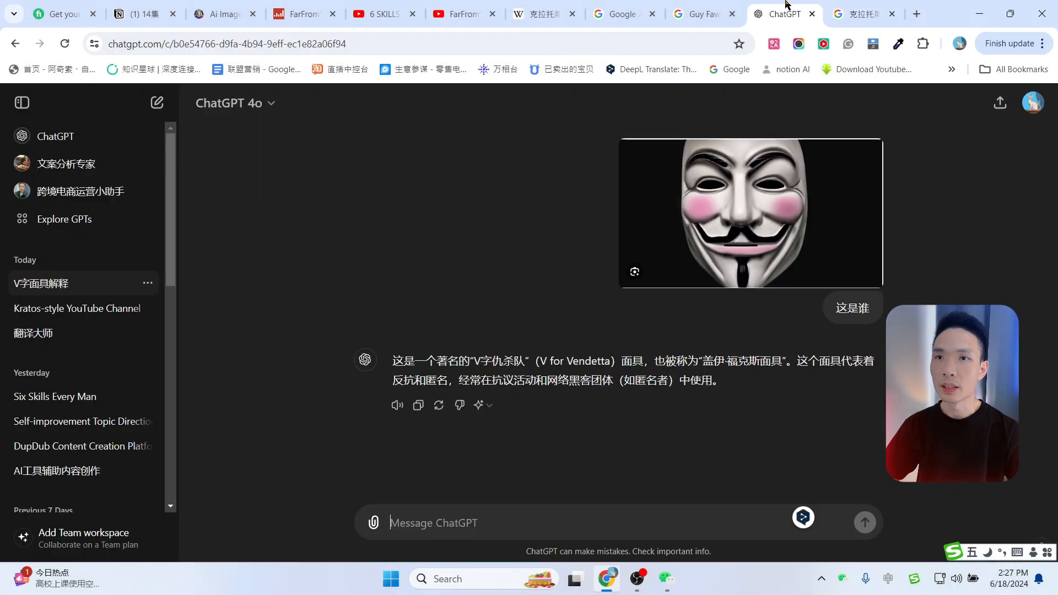
key(ctrl+v)
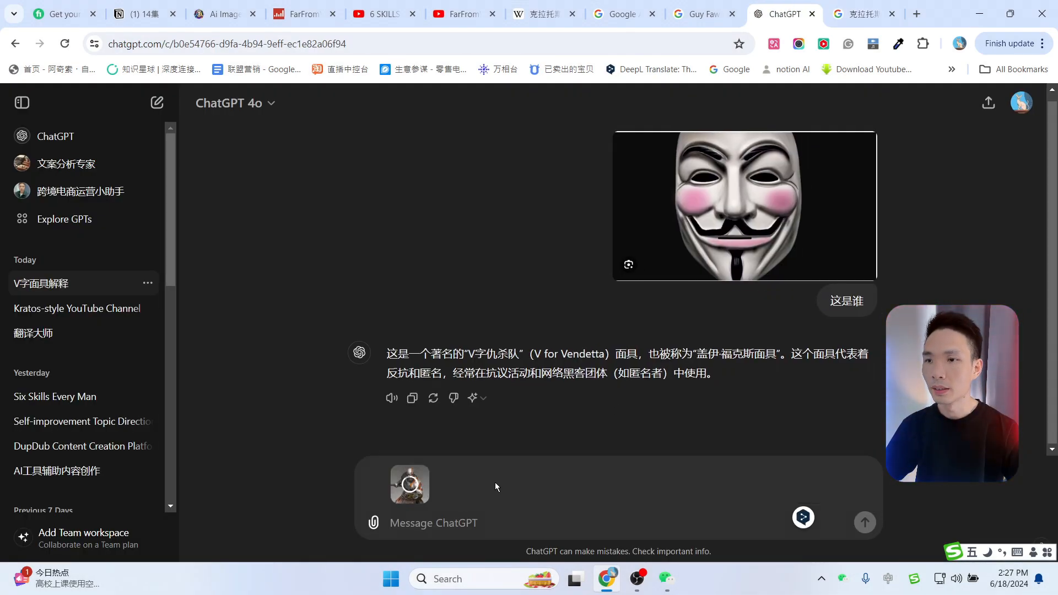
key(Return)
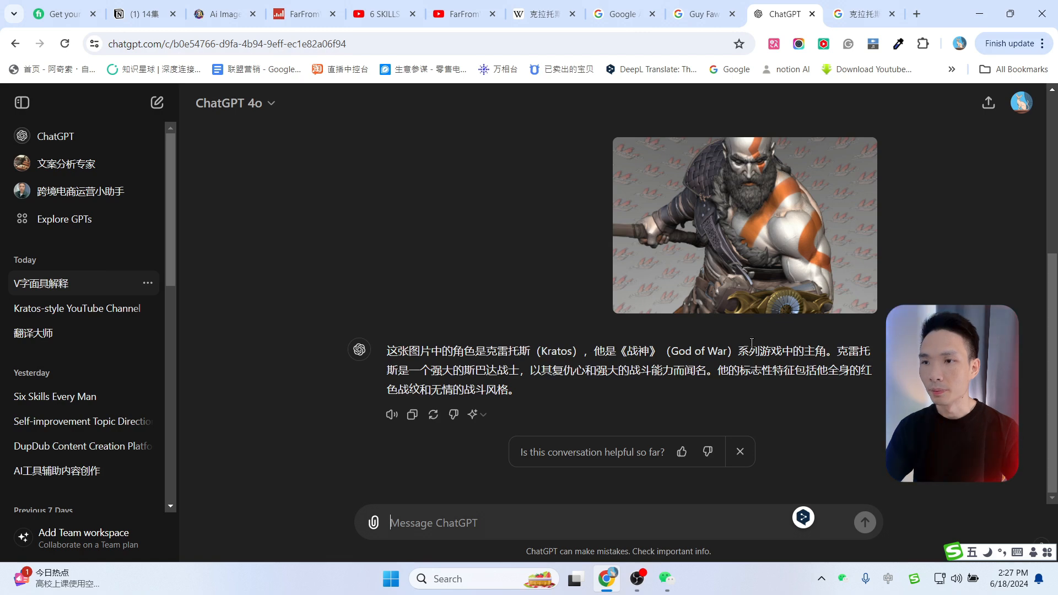
Review the answer, then paste the self-improvement channel-name request into the message box
scroll(752, 343, up, 5)
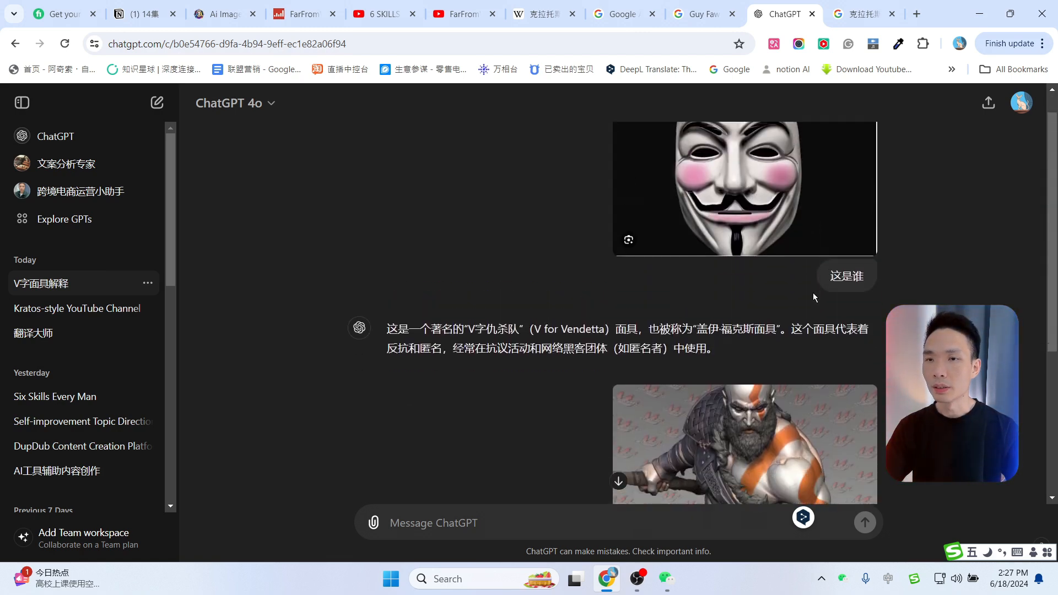
scroll(804, 320, down, 3)
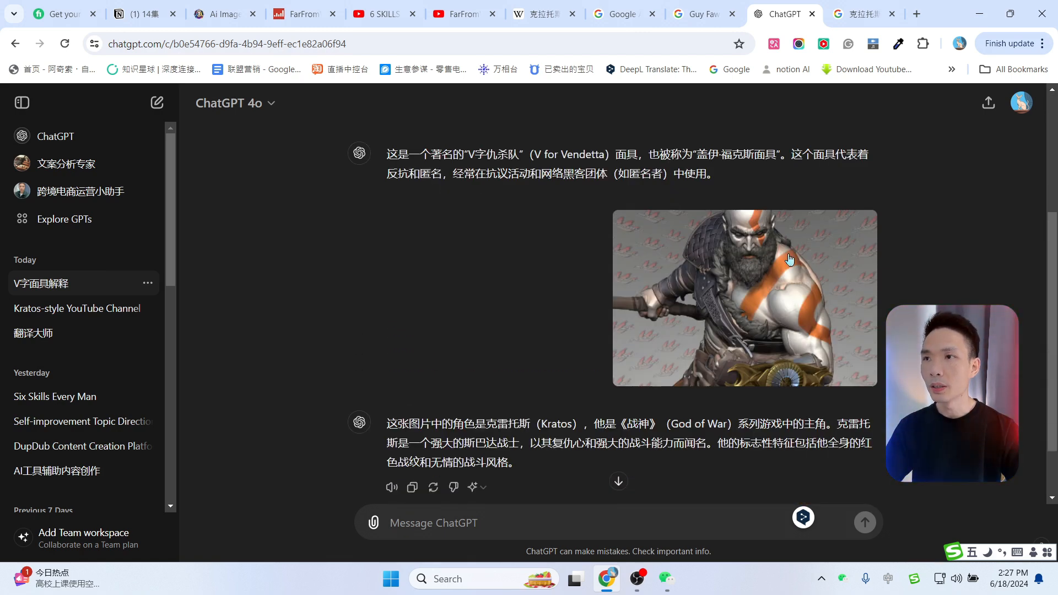
text(嘿，我现在正忙着弄一个YouTube频道，主要是关于自我提升的，能不能帮我想几个频道名字？这频道里我打算用AI生成内容，全都是围绕一个角色来做的)
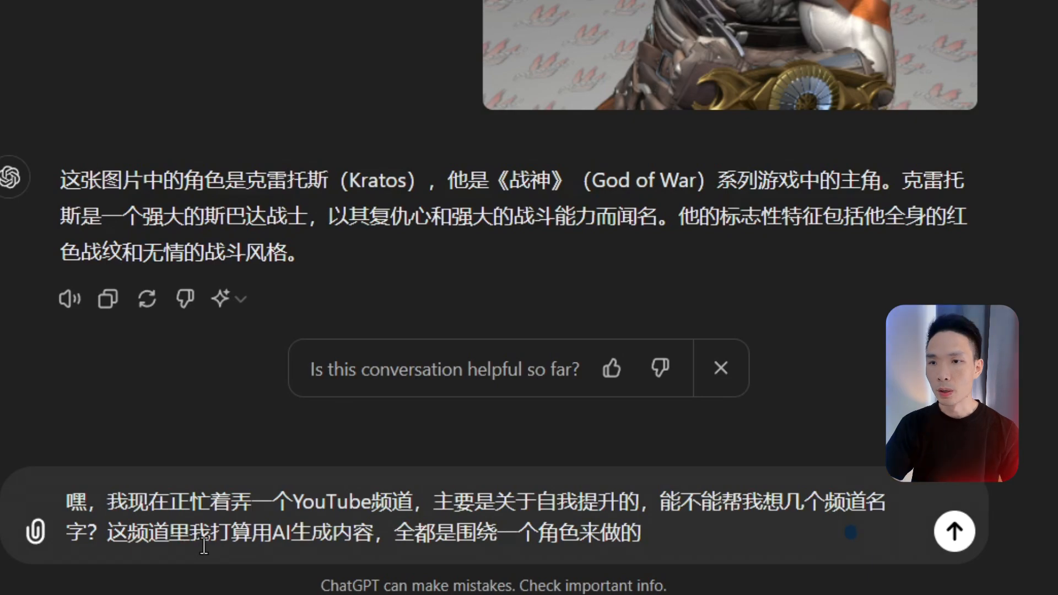
Add '这个角色类似于' to the prompt and select the Kratos introduction in Wikipedia
text(，这个)
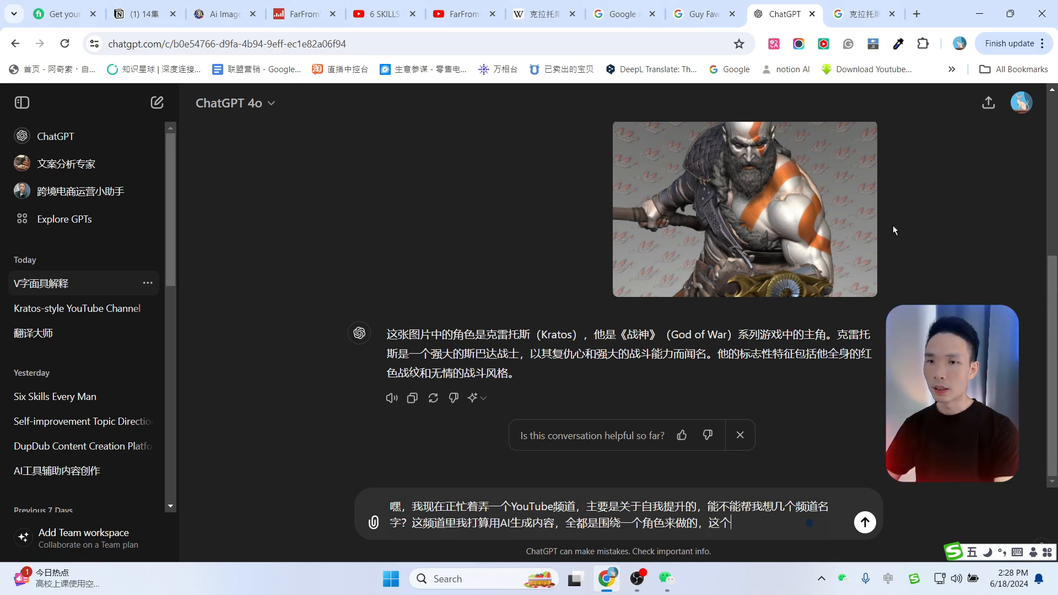
text(角色类似g)
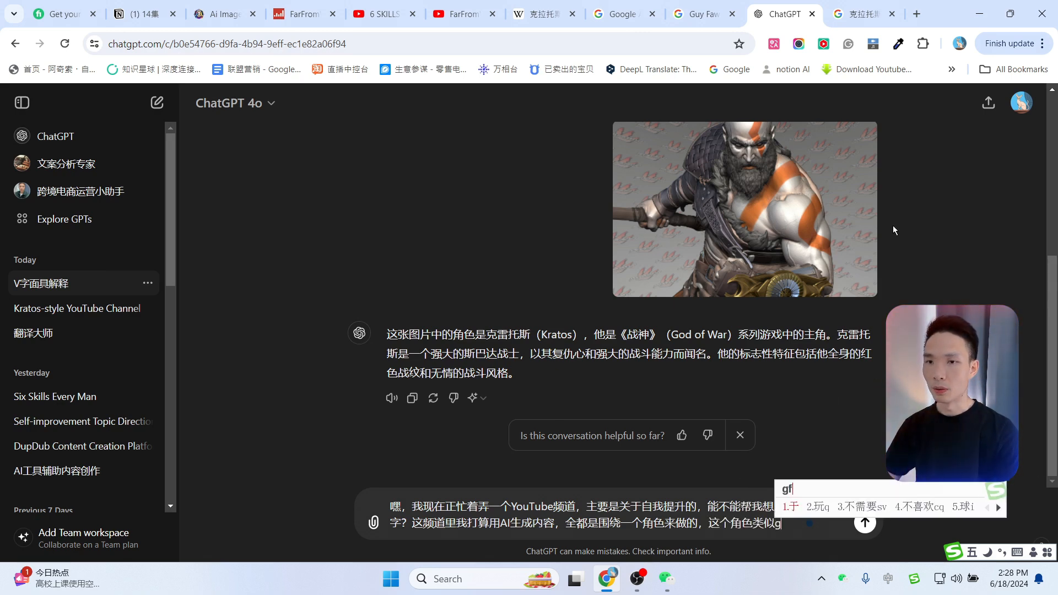
key(Escape)
click(542, 14)
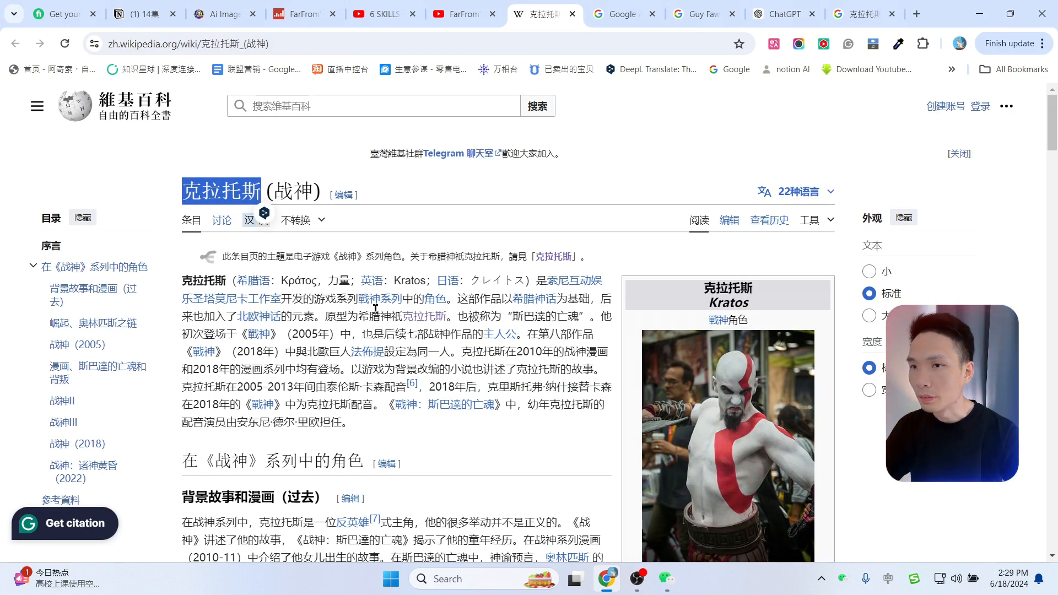
drag(182, 280, 598, 319)
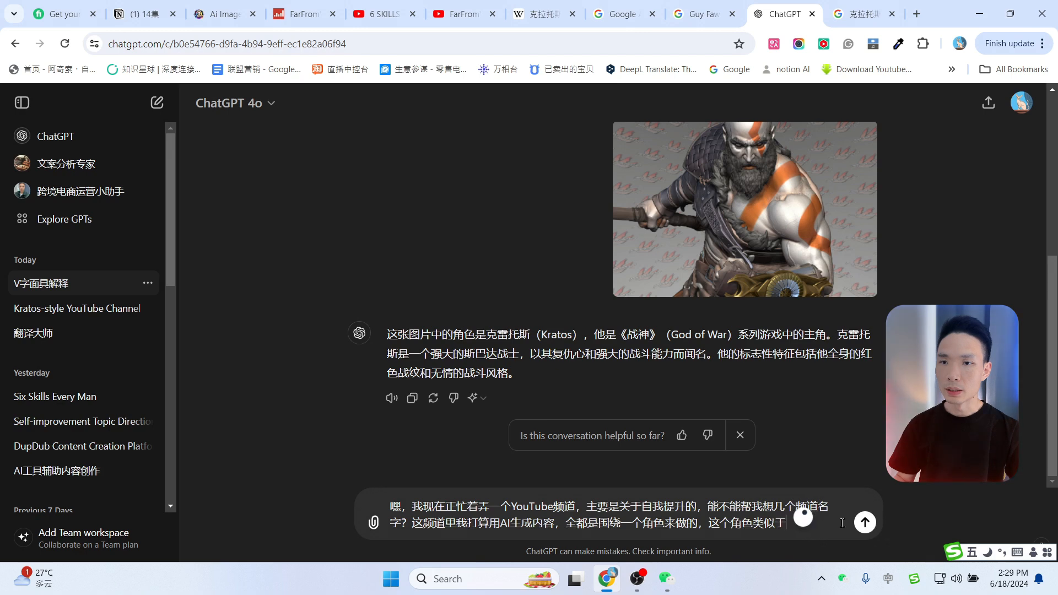
Send the request with the Kratos passage, review the name ideas, then reopen the V怪客 article
text(克拉托斯（希腊语：Κράτος，力量；英语：Kratos；日语：クレイトス）是索尼互动娱乐圣塔莫尼卡工作室开发的游戏系列戰神系列中的角色。这部作品以希腊神话为基础，后来也加入了北欧神话的元素。原型为希腊神祇克拉托斯。也被称为"斯巴達的亡魂"。)
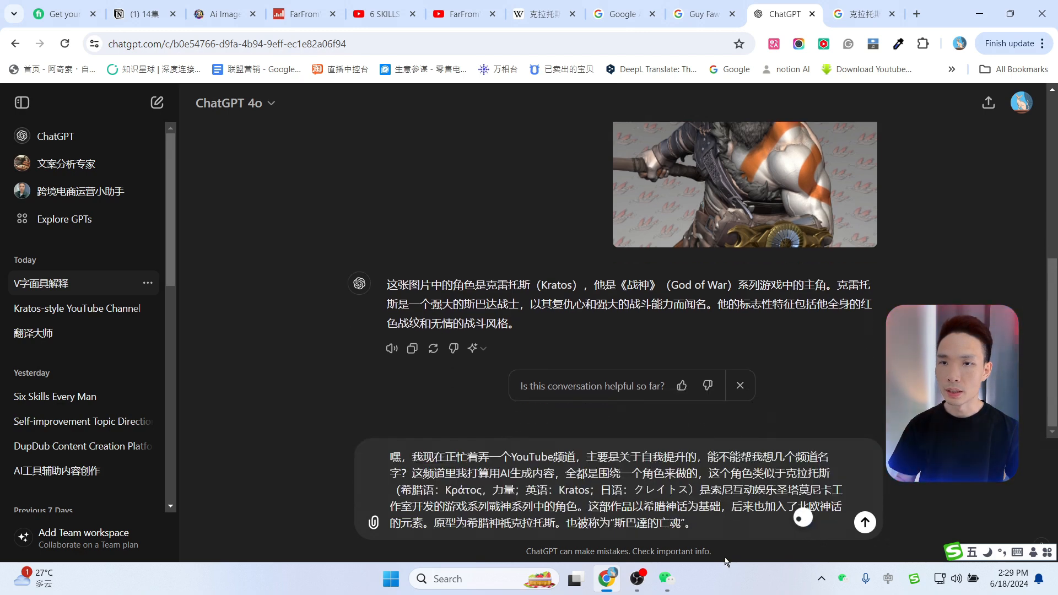
key(Return)
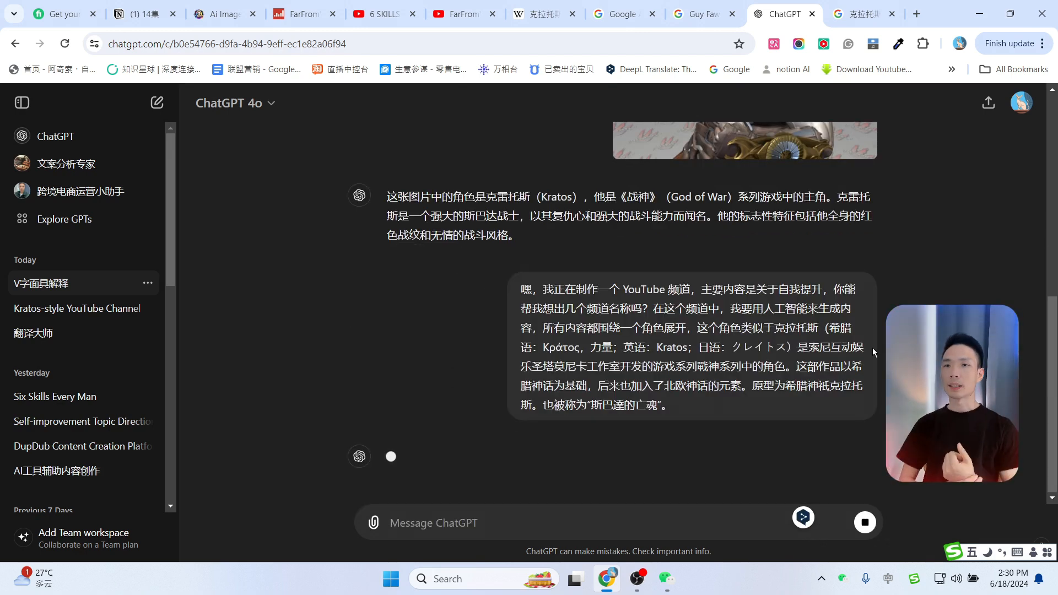
scroll(670, 250, up, 8)
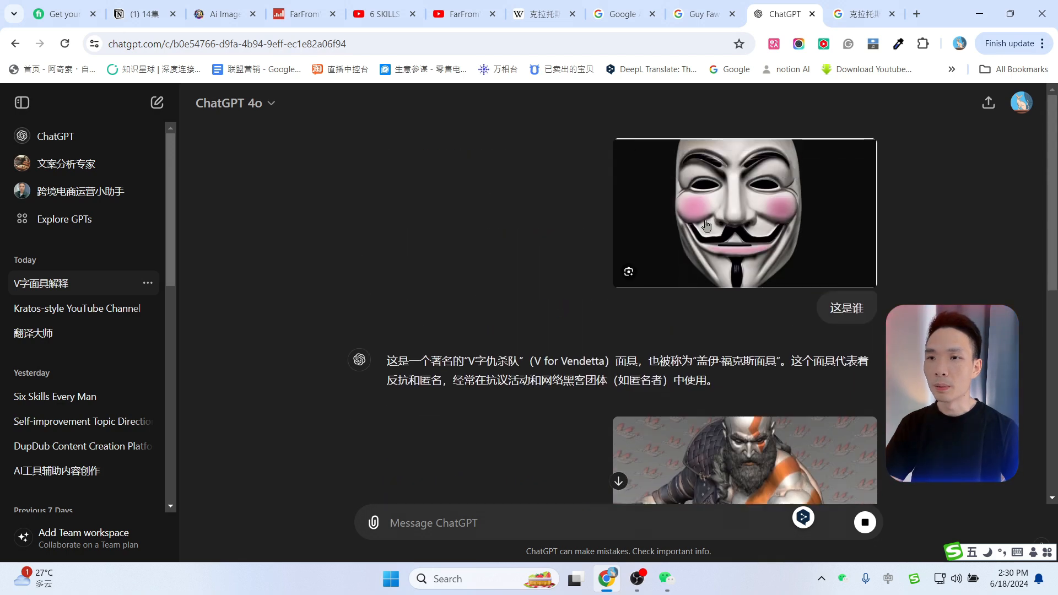
scroll(826, 239, down, 8)
scroll(826, 290, down, 6)
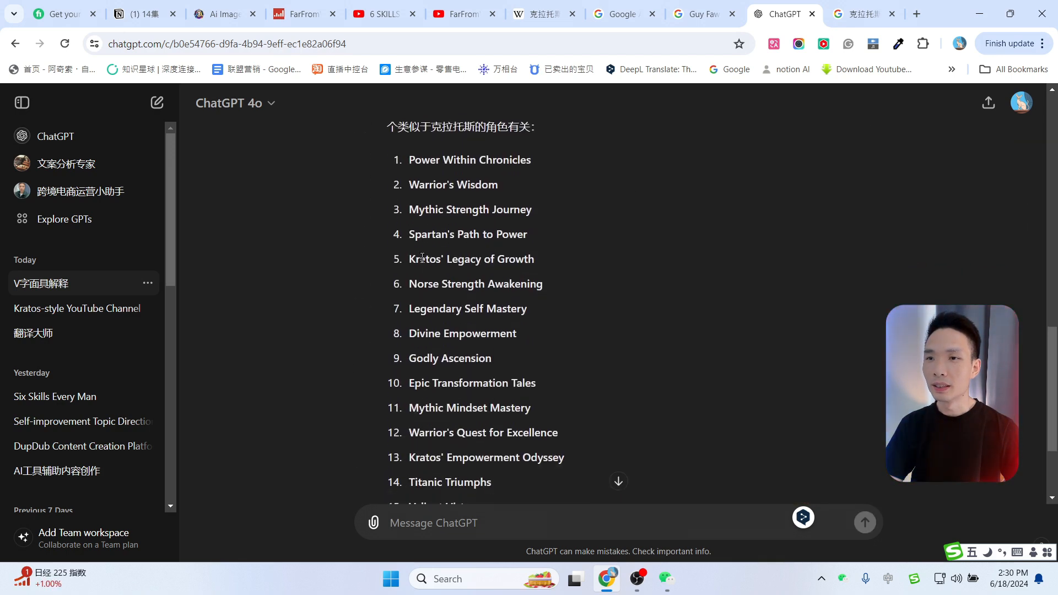
scroll(632, 362, up, 1)
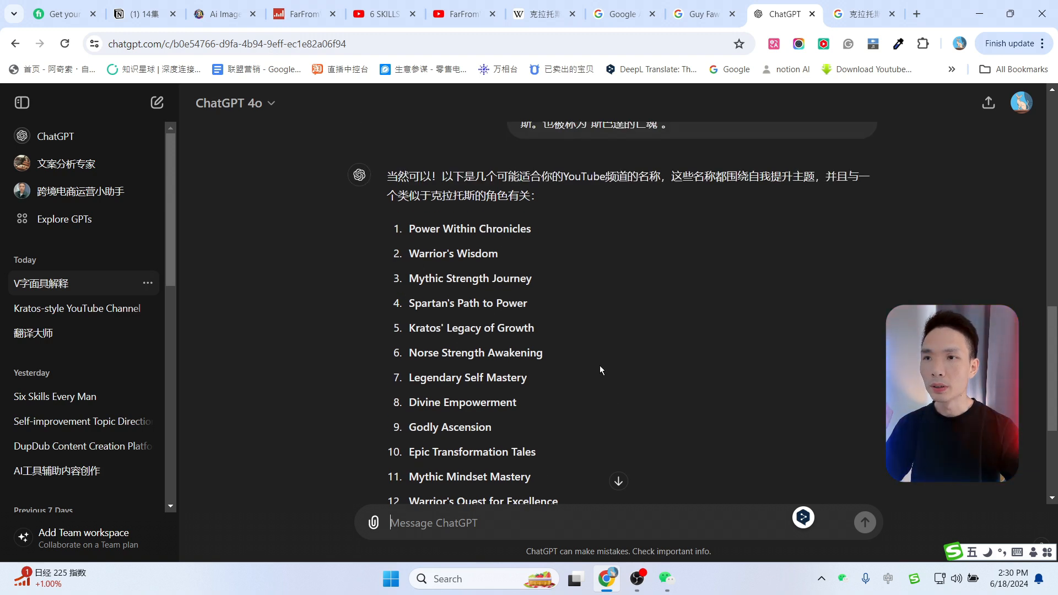
scroll(599, 365, up, 1)
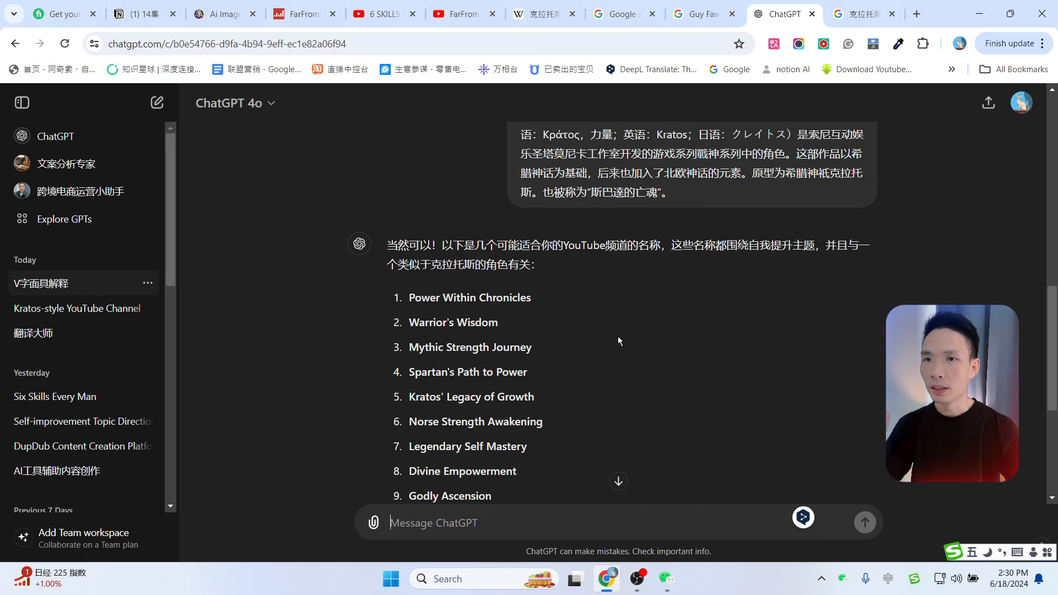
key(ctrl+shift+t)
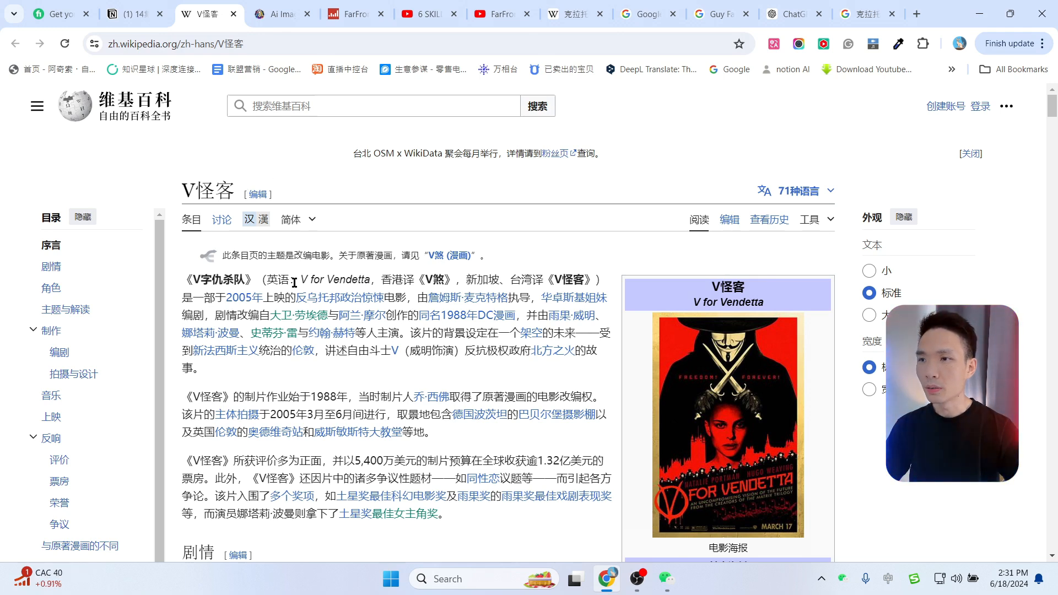
scroll(182, 275, down, 1)
scroll(577, 309, down, 3)
scroll(577, 309, up, 4)
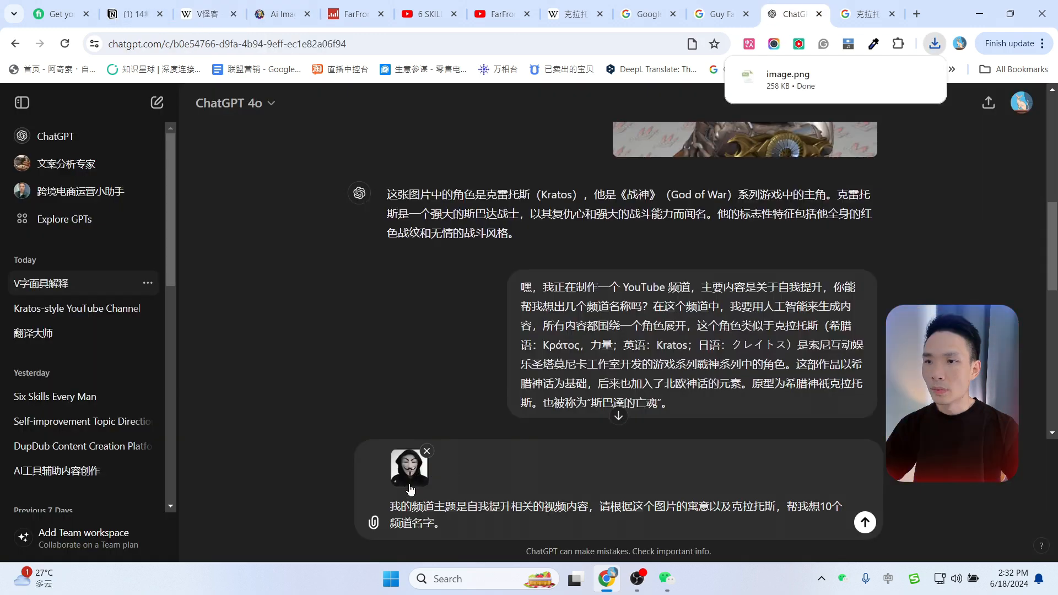
Ask ChatGPT for ten channel names blending the attached mask and Kratos images
click(374, 522)
click(399, 496)
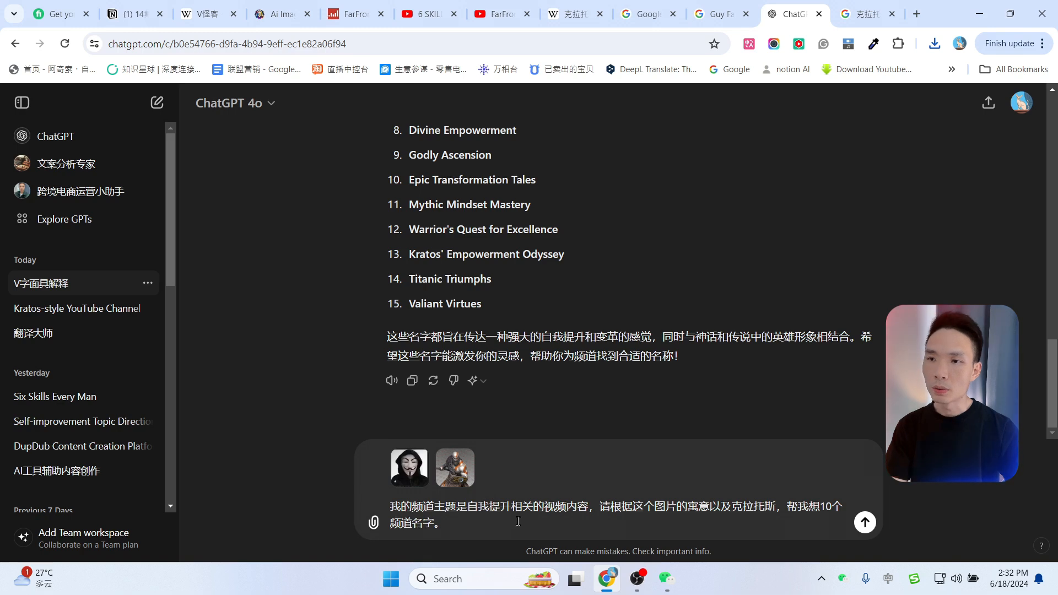
click(865, 522)
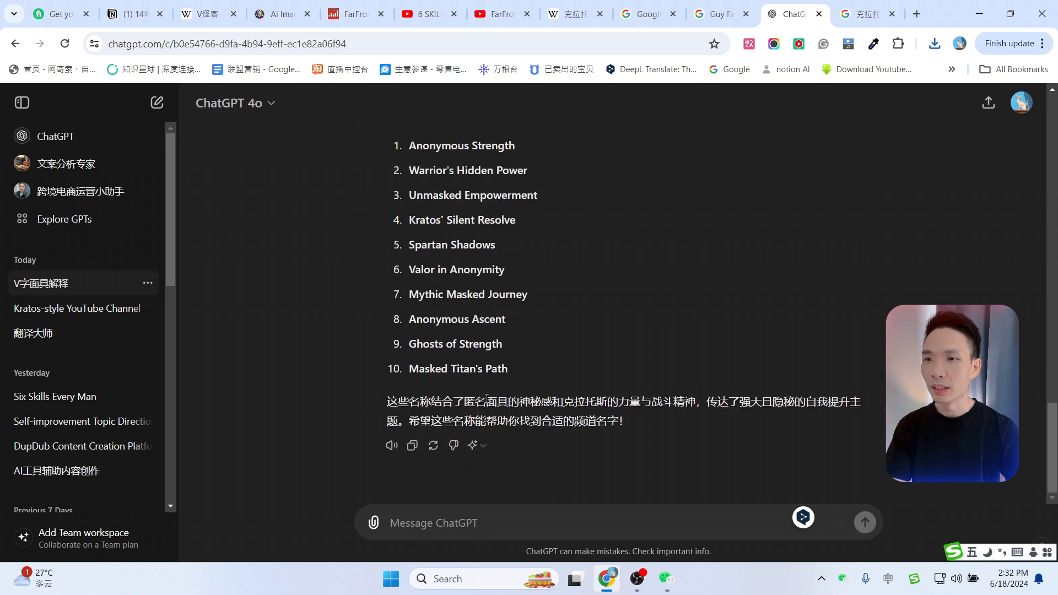
Review the ten suggested names and select the first, 'Anonymous Strength'
scroll(495, 416, up, 1)
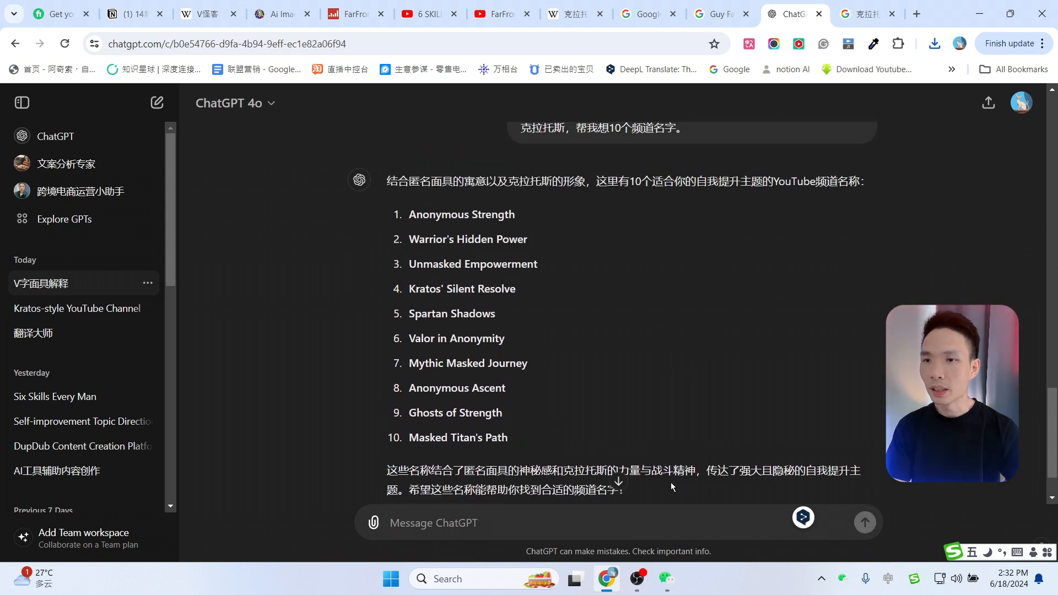
scroll(777, 440, down, 1)
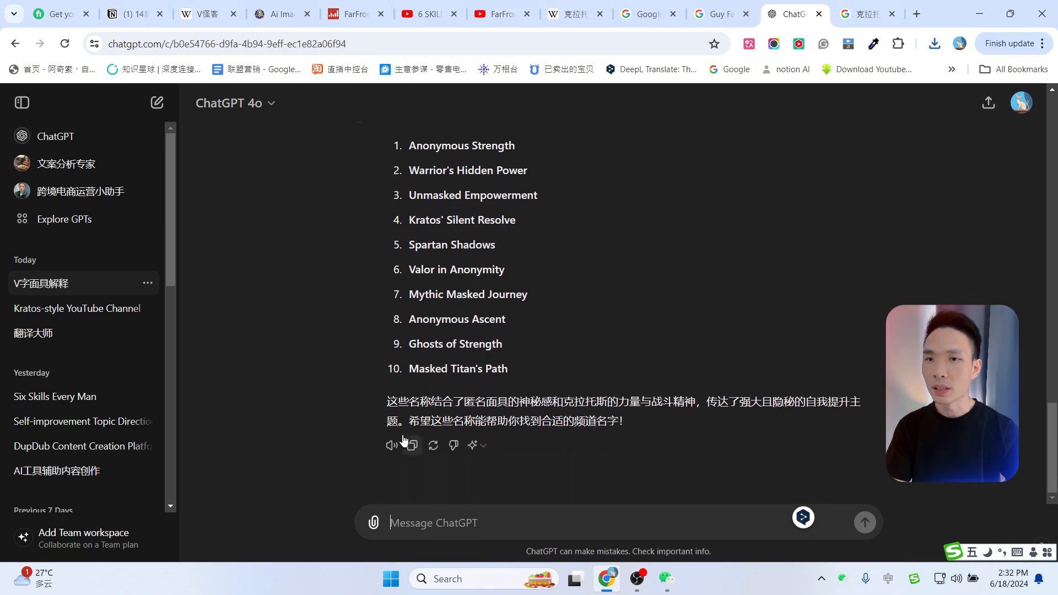
scroll(713, 375, up, 5)
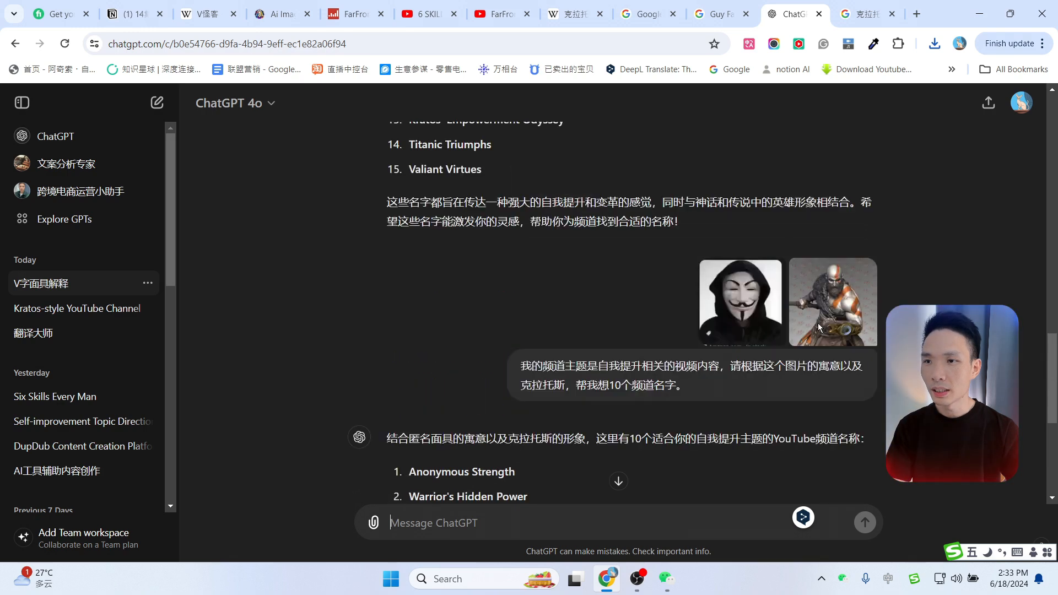
scroll(896, 281, down, 2)
scroll(897, 281, up, 1)
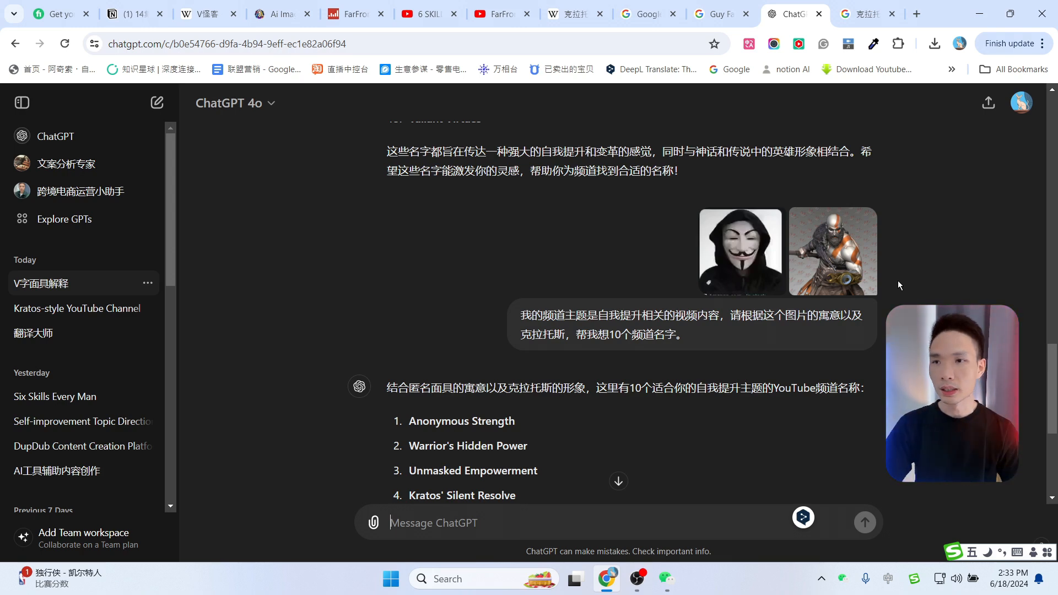
scroll(898, 280, down, 2)
drag(409, 283, 521, 285)
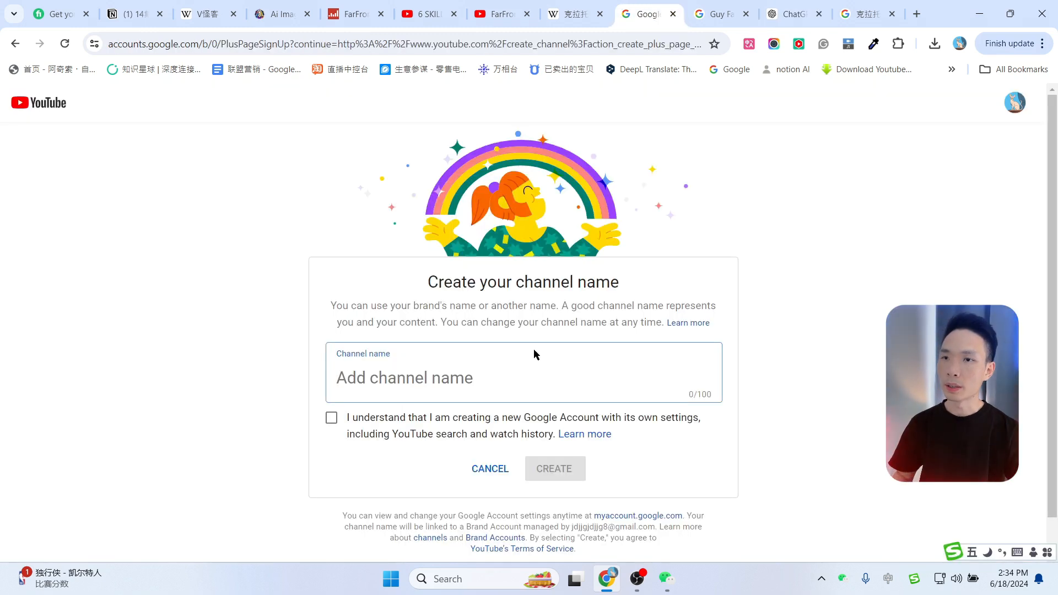
Create the 'Anonymous Strength' channel with the new-account acknowledgement ticked, then open the account menu
text(Anonymous Strength)
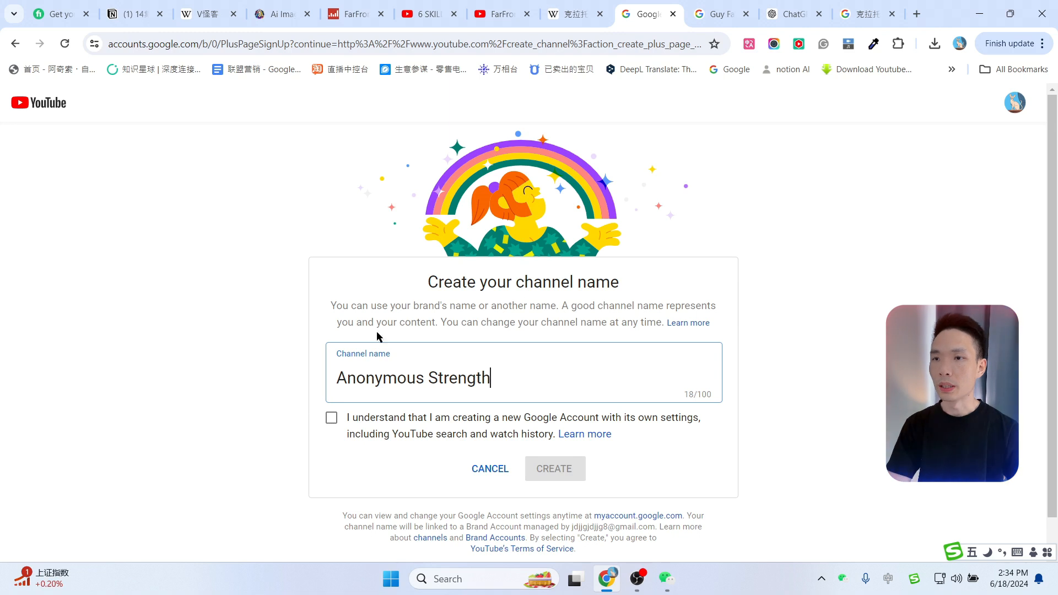
click(332, 418)
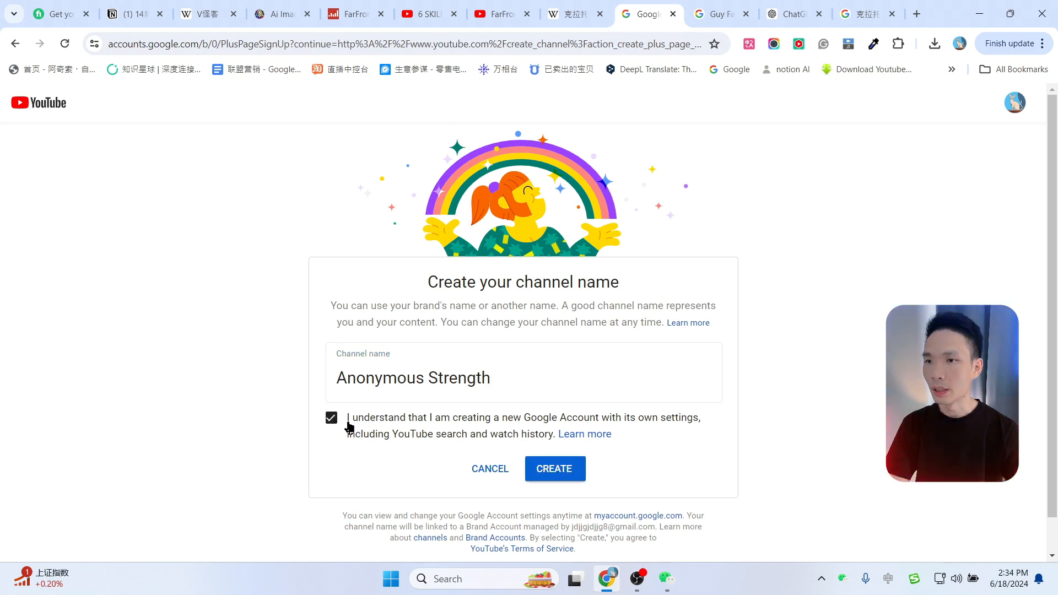
click(554, 469)
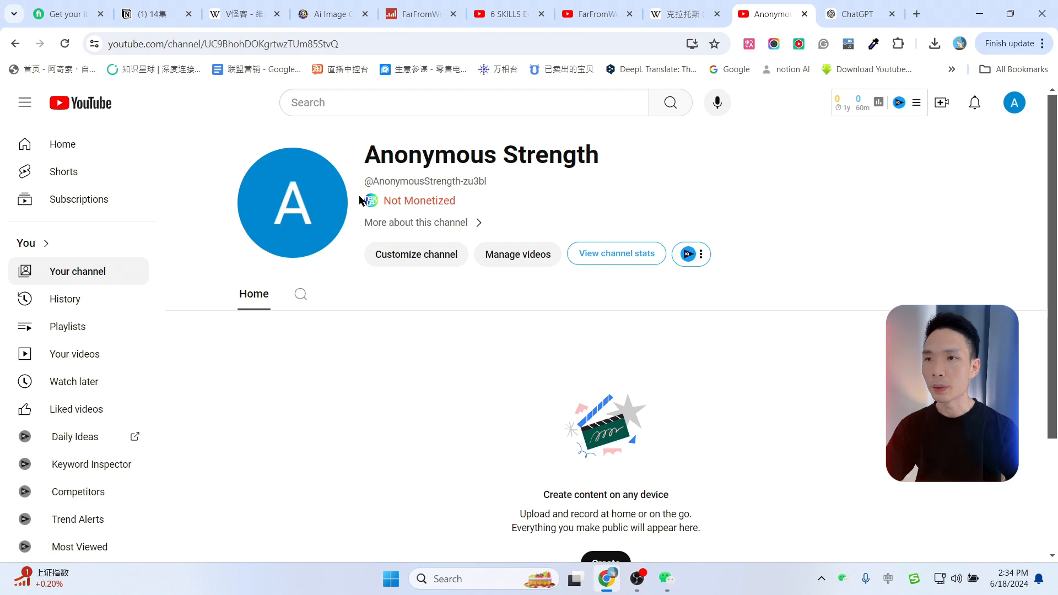
click(1014, 105)
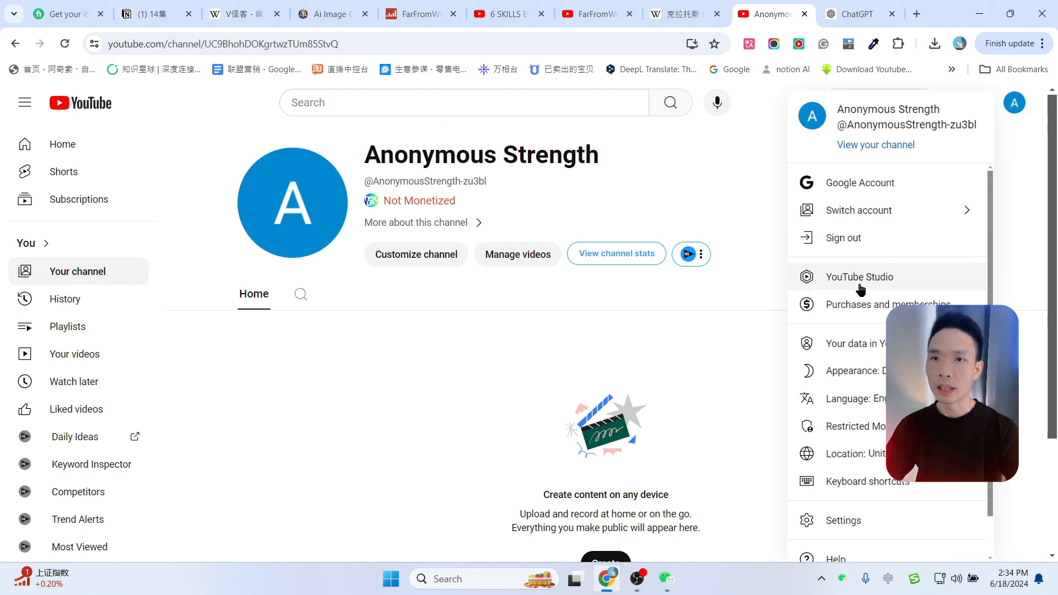
Open YouTube Studio's Customization > Basic info for Anonymous Strength and click into the empty Description
click(862, 280)
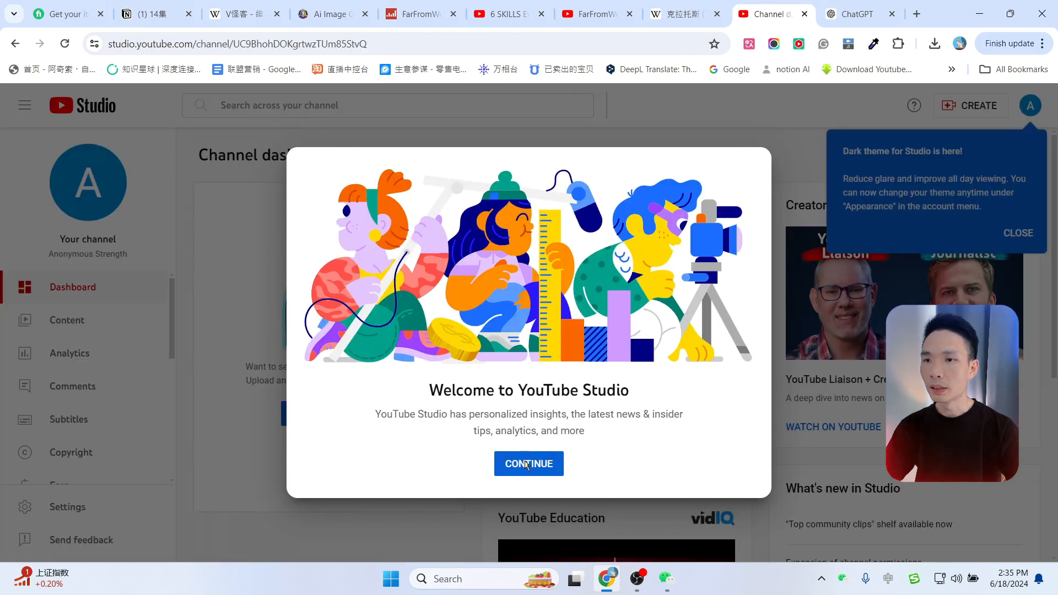
click(529, 461)
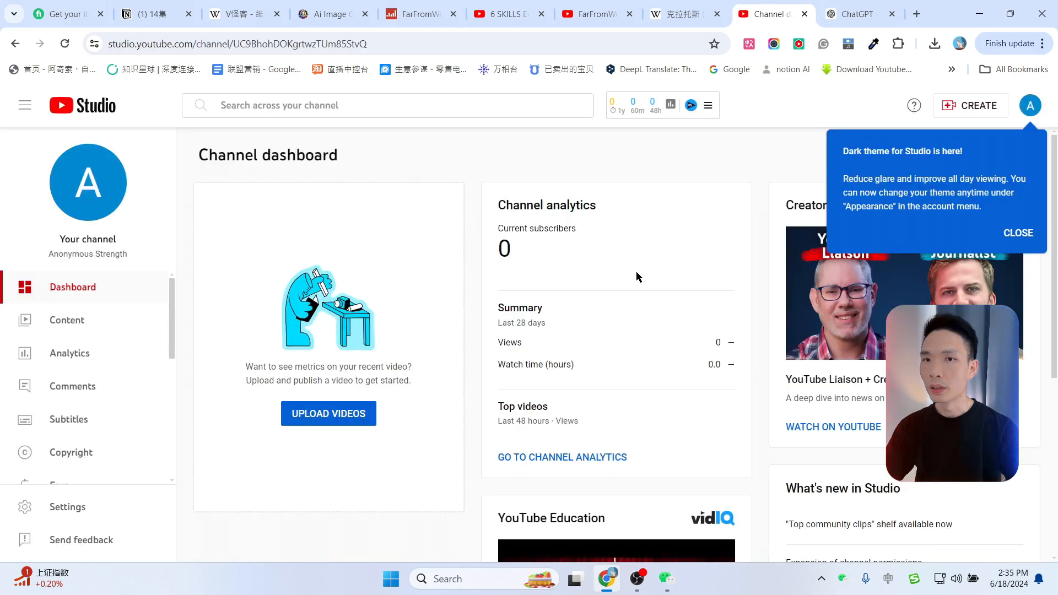
scroll(65, 411, down, 3)
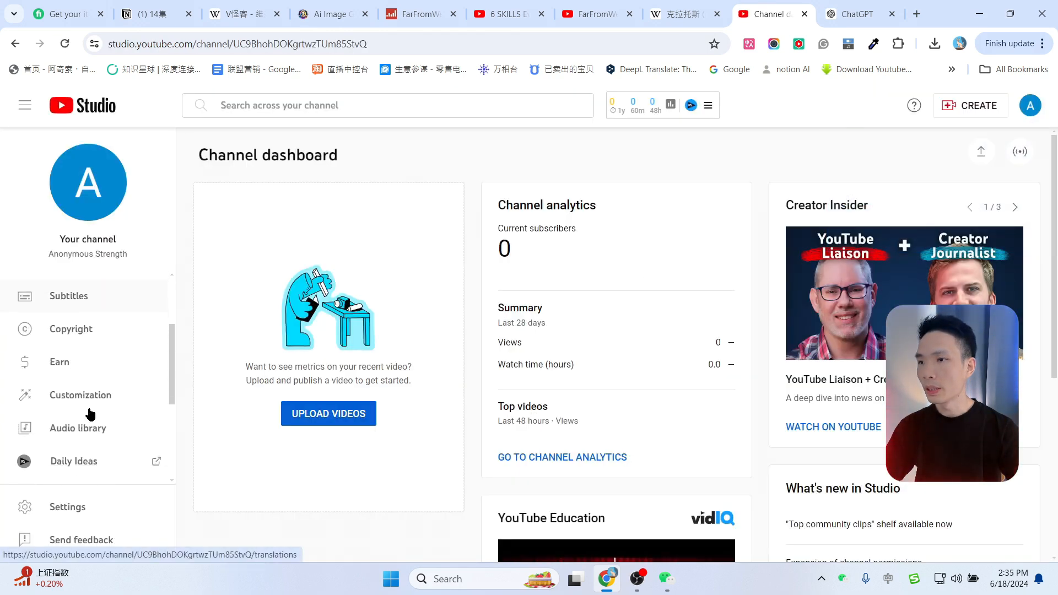
click(68, 386)
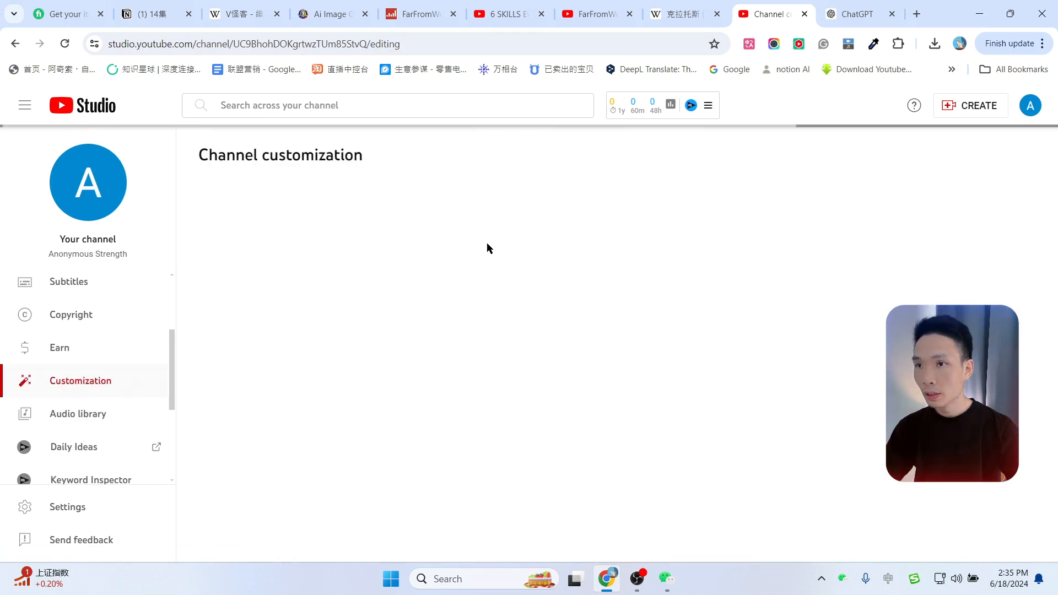
click(350, 198)
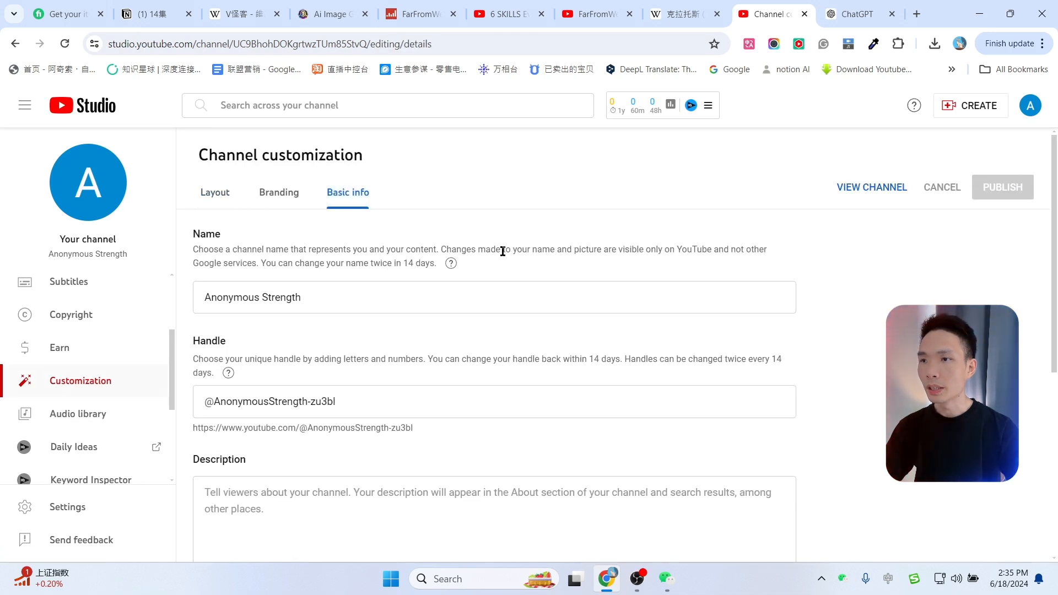
scroll(502, 273, down, 1)
scroll(503, 272, down, 4)
click(279, 243)
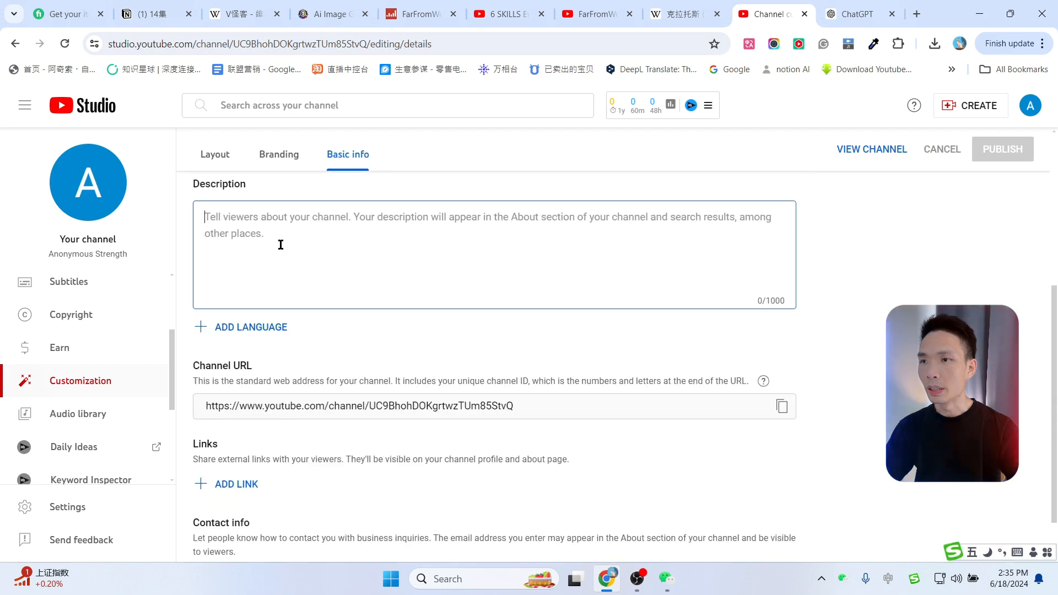
scroll(335, 250, up, 4)
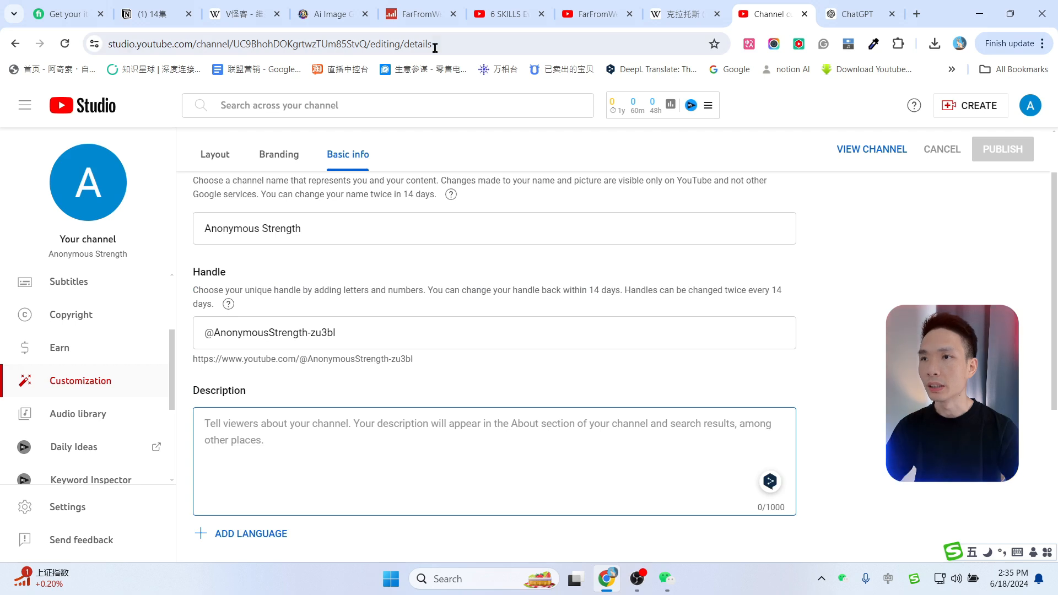
Swap Empowered Anonymity for Anonymous Strength in the description prompt and send it
click(857, 13)
drag(475, 506, 587, 508)
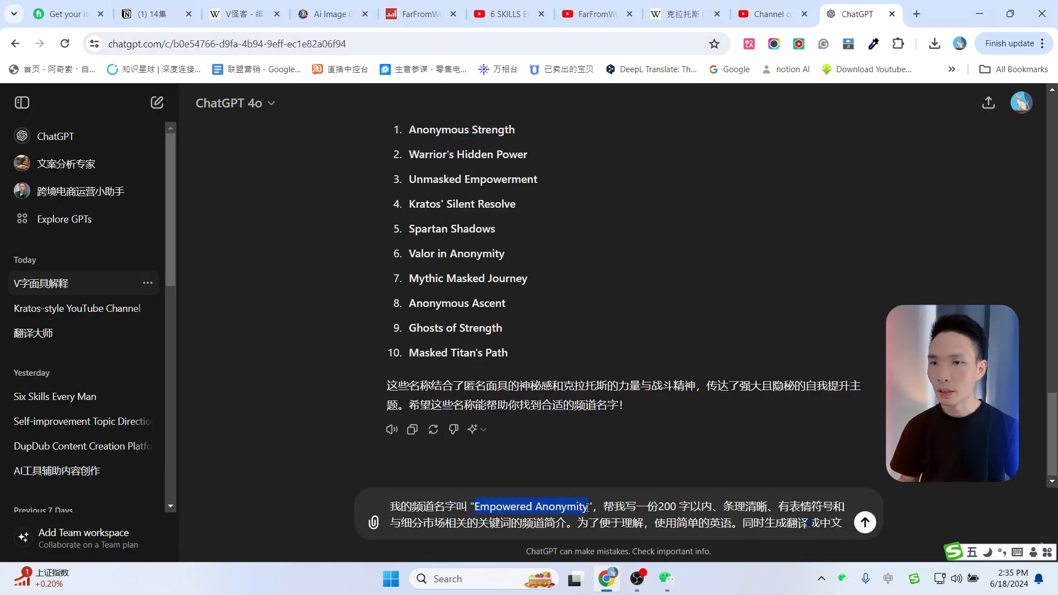
text(Anonymous Strength)
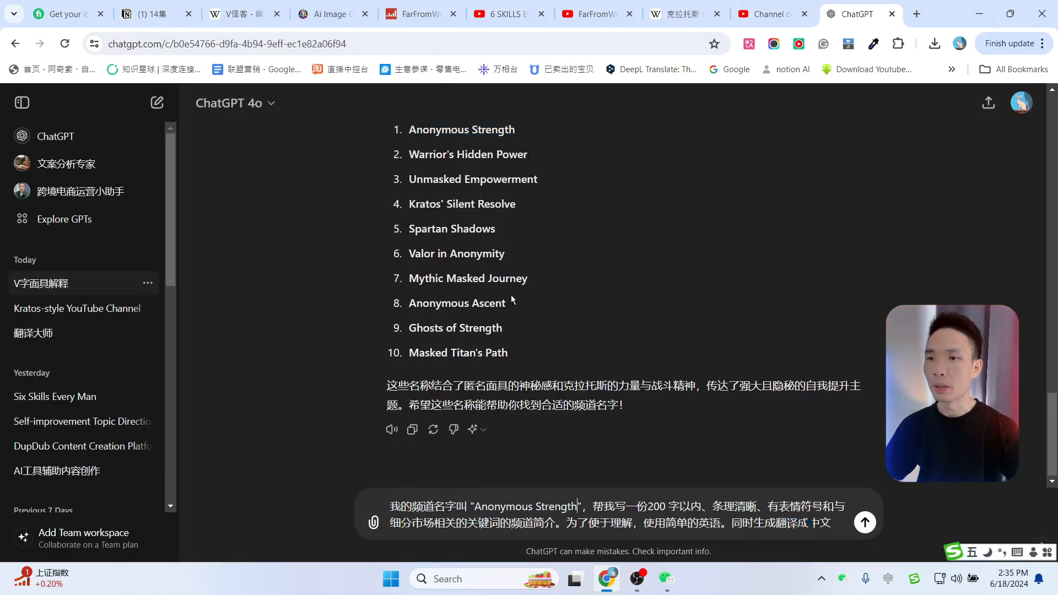
scroll(614, 465, up, 3)
scroll(614, 465, down, 3)
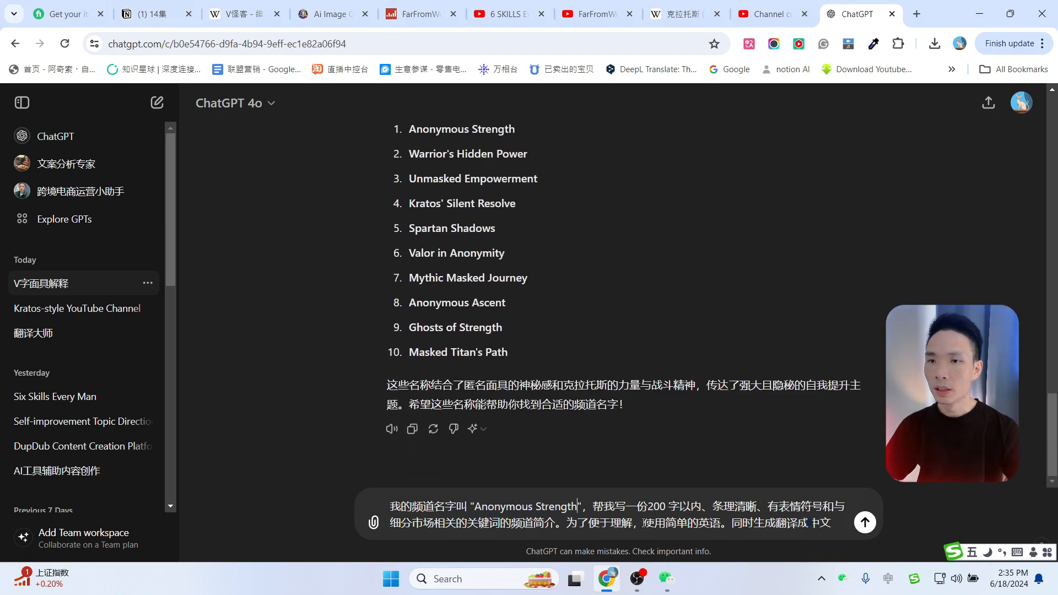
click(865, 522)
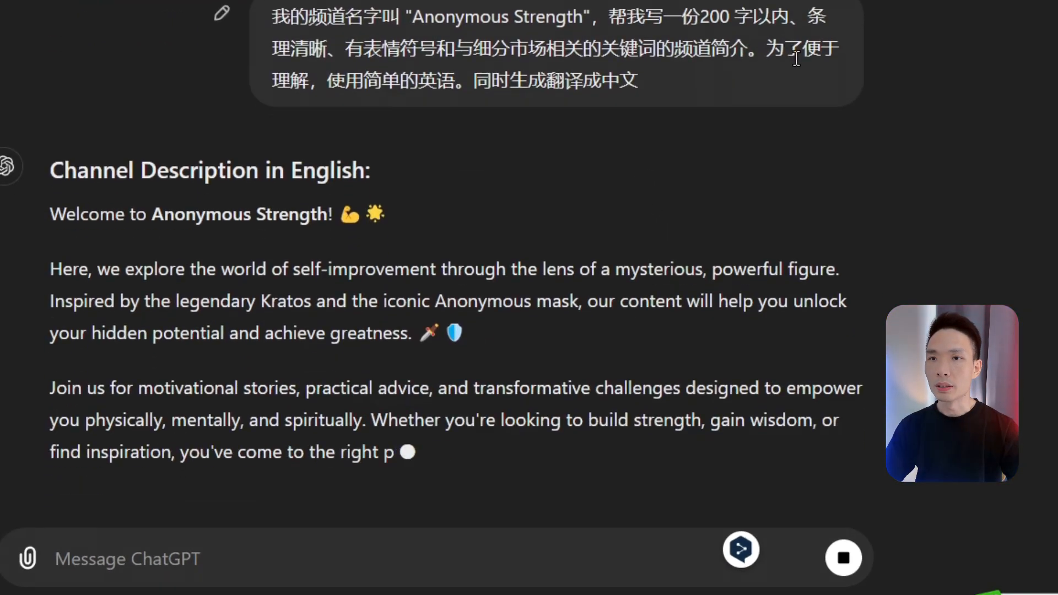
Select the English channel description from ChatGPT's reply
scroll(390, 40, up, 3)
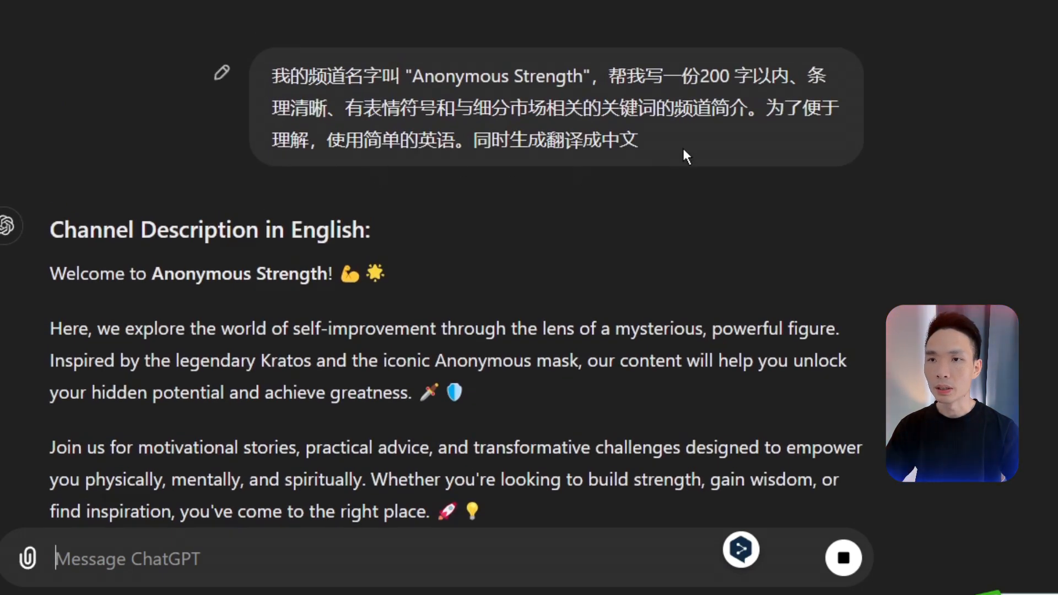
scroll(736, 110, down, 5)
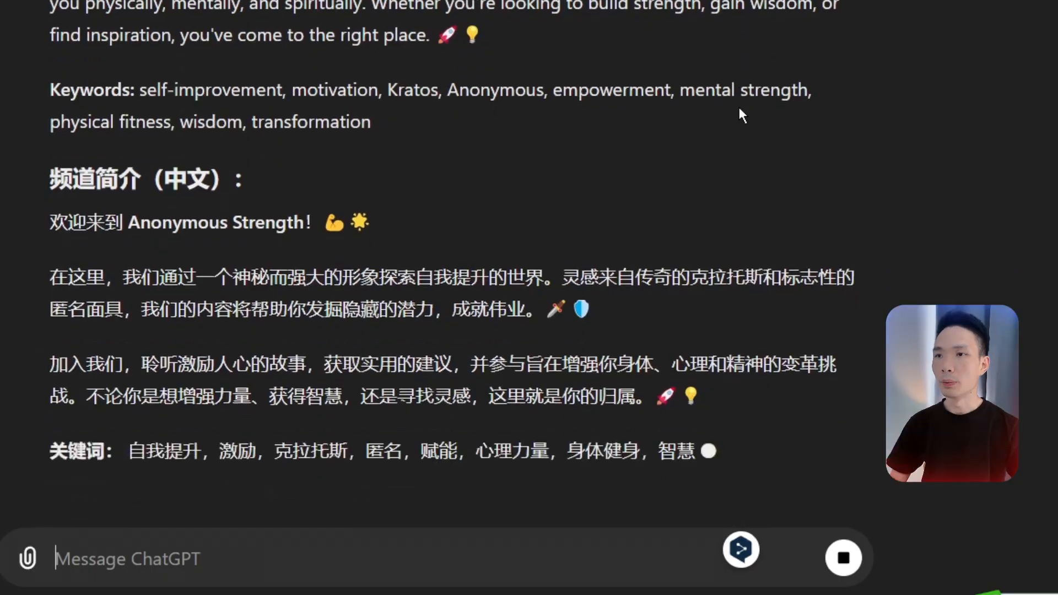
scroll(738, 116, up, 3)
drag(387, 202, 678, 354)
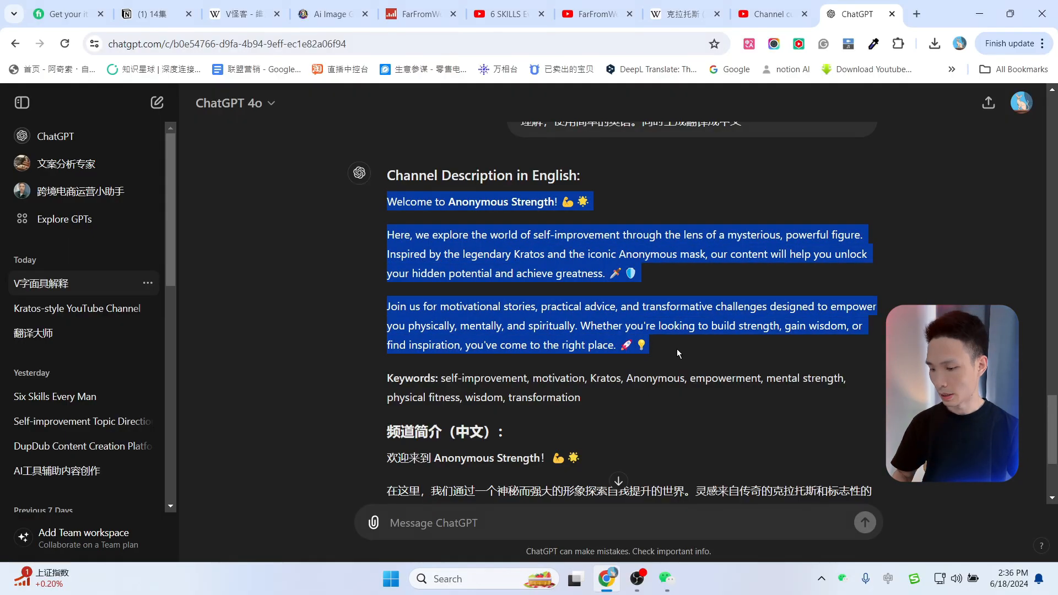
Paste the English text into the channel's Description field
click(768, 8)
scroll(316, 376, down, 2)
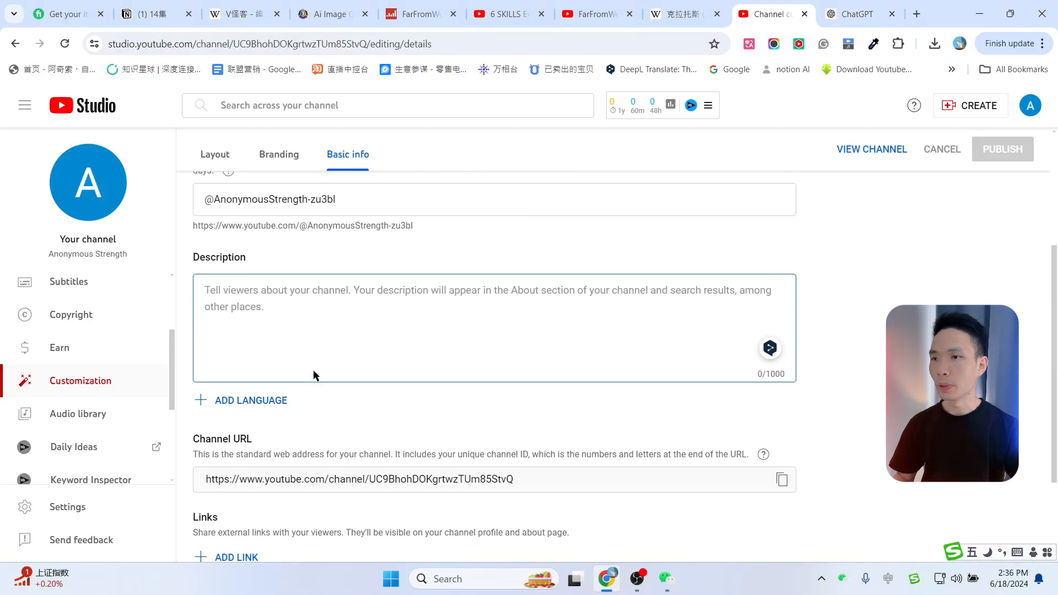
click(279, 298)
text(Welcome to Anonymous Strength! 💪 🌟  Here, we explore the world of self-improvement through the lens of a mysterious, powerful figure. Inspired by the legendary Kratos and the iconic Anonymous mask, our content will help you unlock your hidden potential and achieve greatness. 🚀 🌟  Join us for motivational stories, practical advice, and transformative challenges designed to empower you physically, mentally, and spiritually. Whether you're looking to build strength, gain wisdom, or find inspiration, you've come to the right place. 🚀 💡)
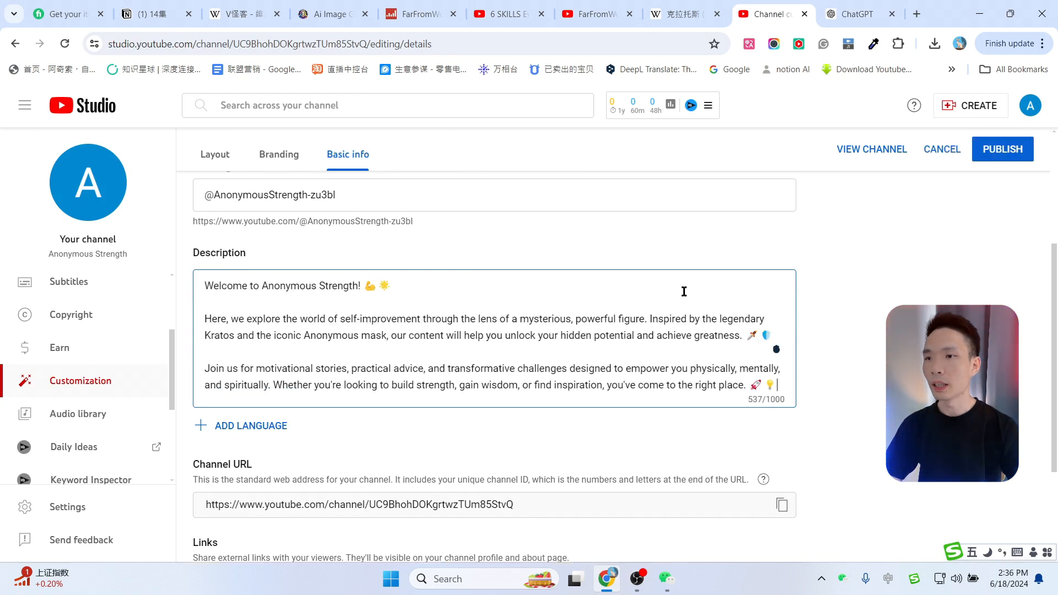
scroll(683, 291, down, 1)
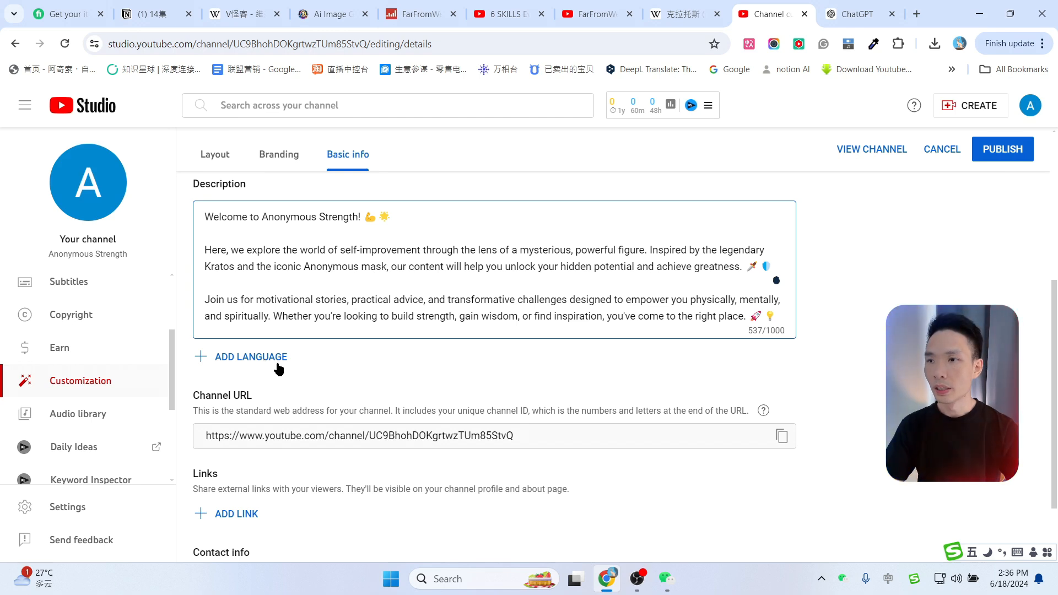
Add a channel translation with Chinese (China) as the translation language
click(242, 359)
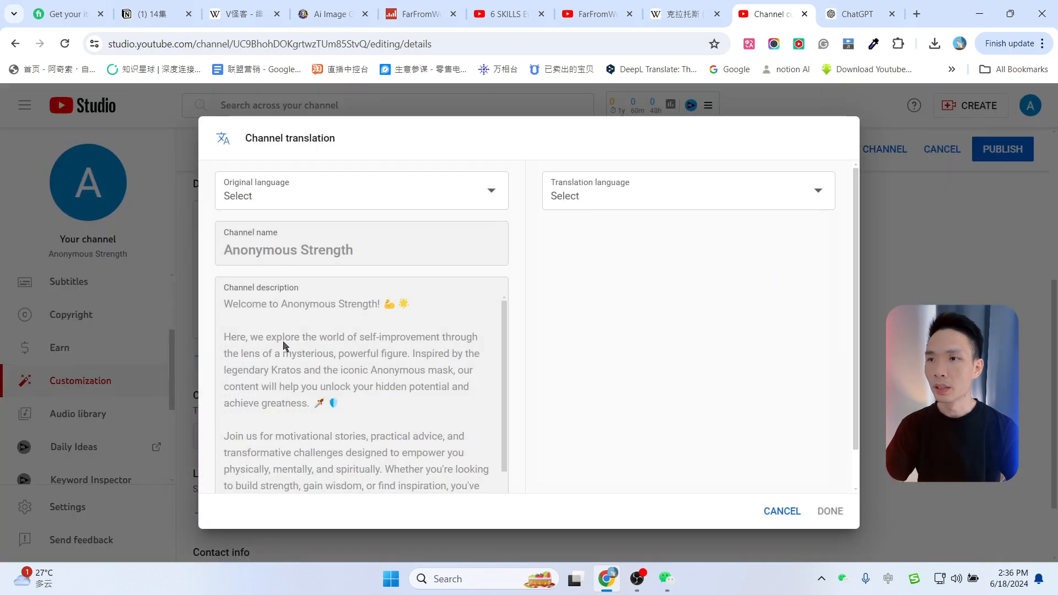
click(650, 202)
scroll(621, 369, down, 3)
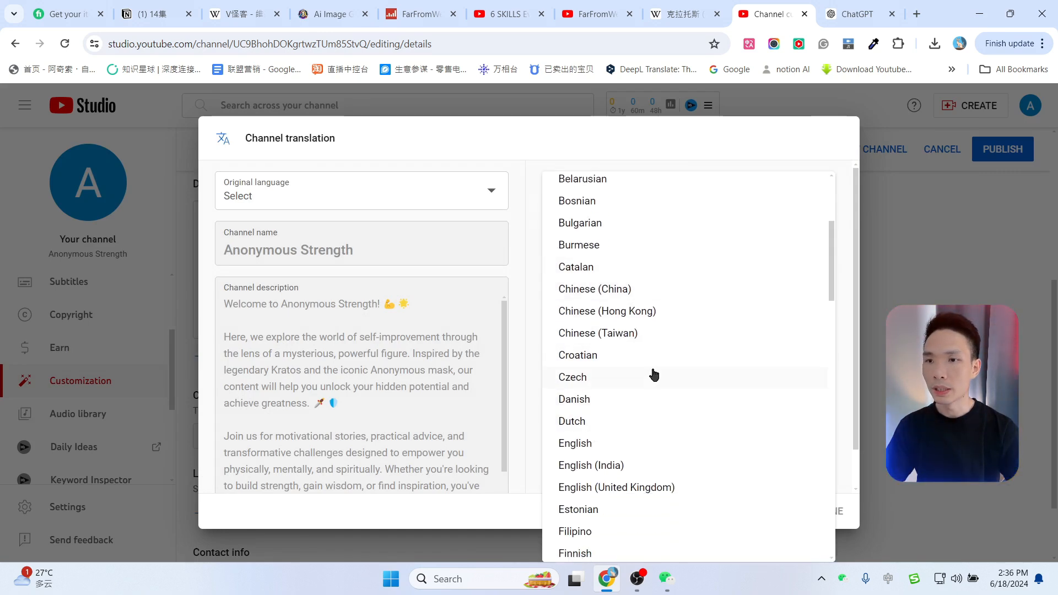
scroll(655, 375, down, 1)
scroll(649, 373, up, 1)
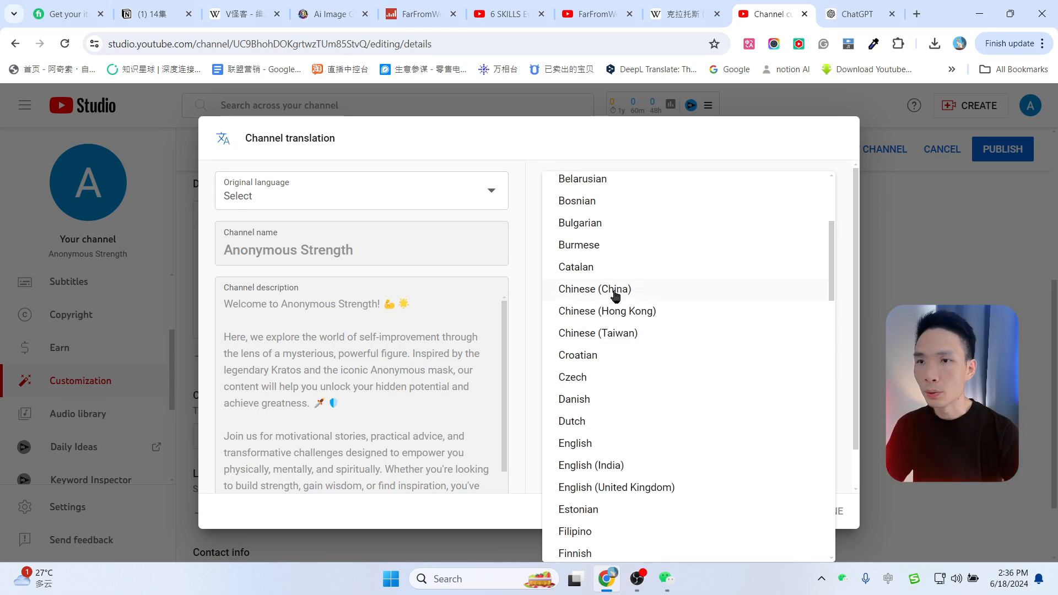
click(617, 290)
Copy ChatGPT's Chinese channel description
click(857, 17)
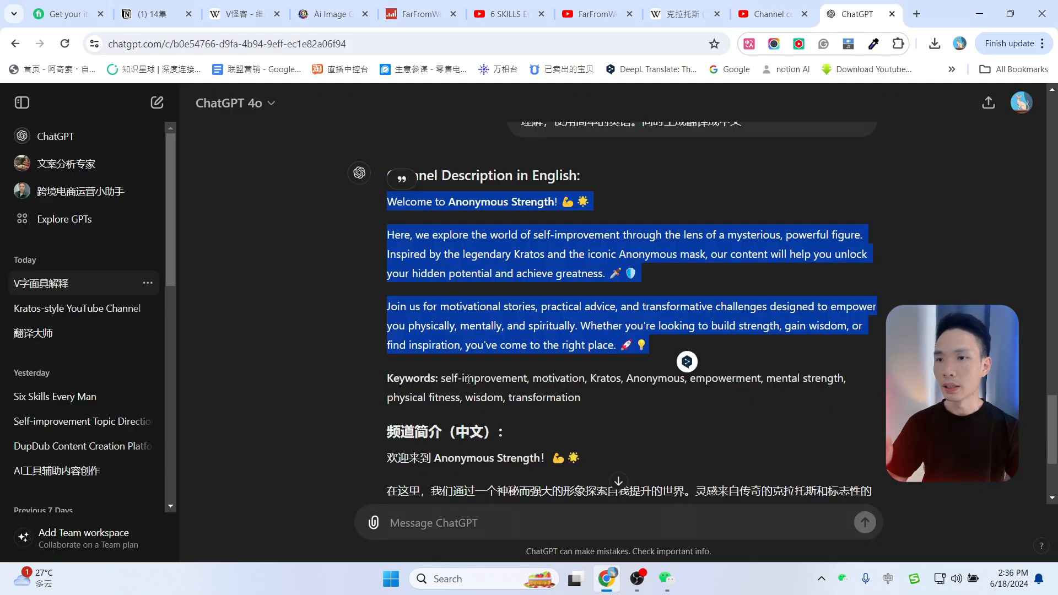
scroll(468, 379, down, 3)
drag(388, 284, 806, 389)
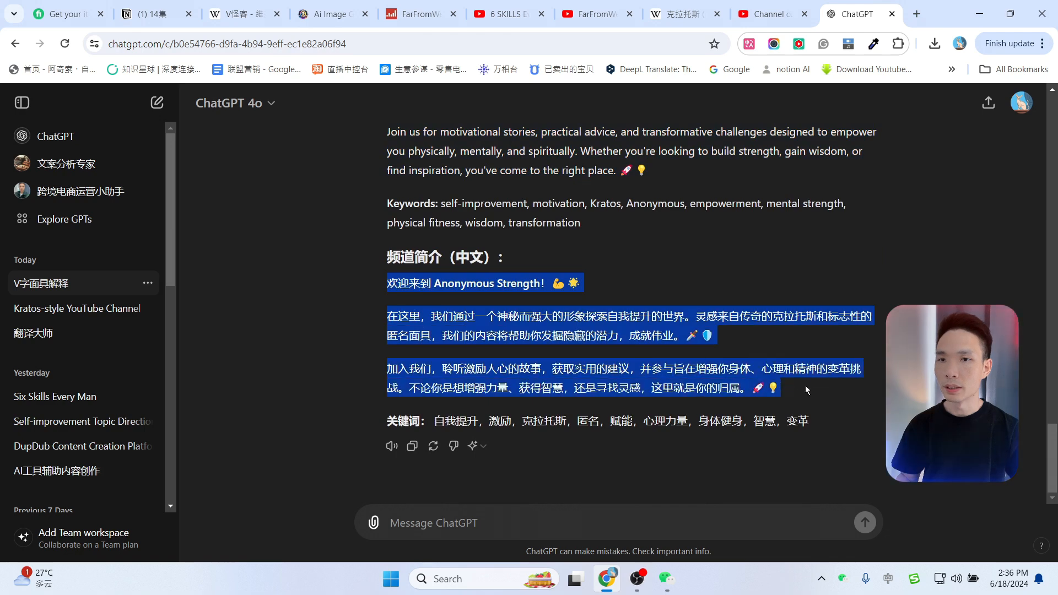
key(ctrl+c)
Paste the Chinese description into the translation and set English as the original language
click(754, 22)
click(691, 354)
key(ctrl+v)
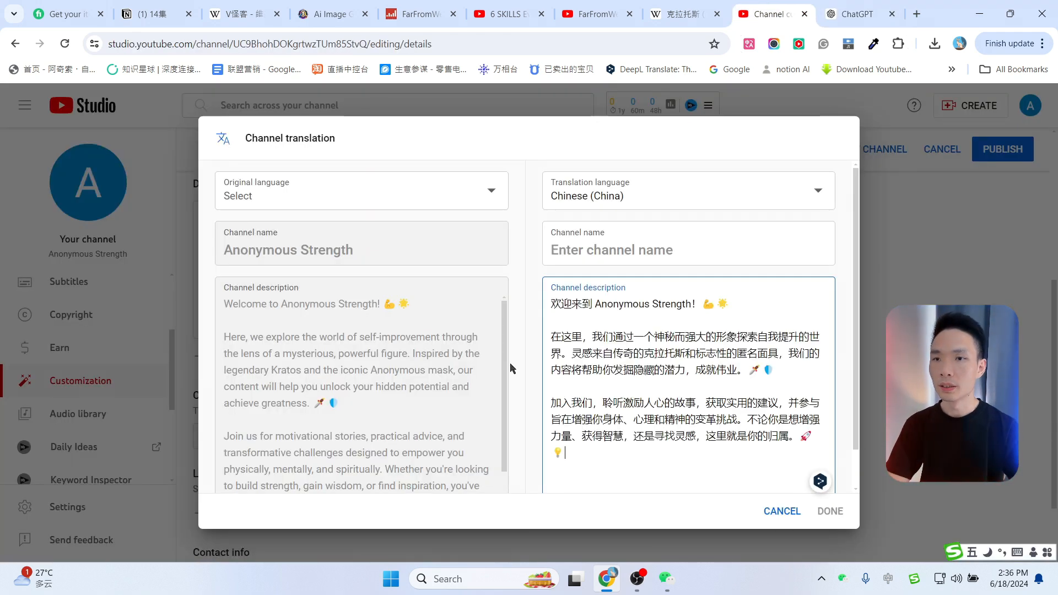
click(331, 193)
click(274, 445)
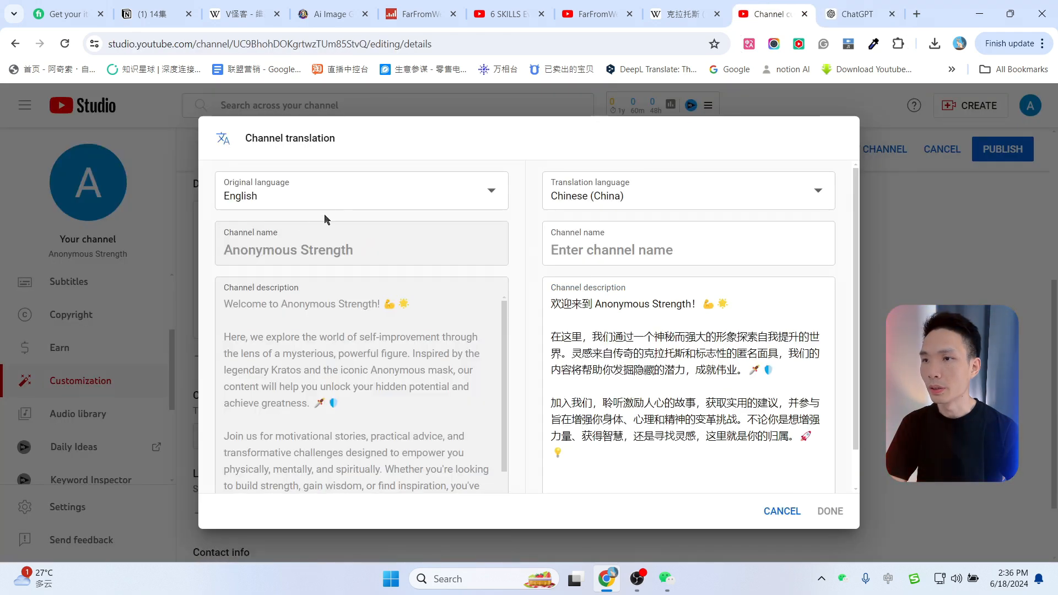
Translate 'Anonymous Strength' in DeepL and select the result 匿名力量
drag(394, 255, 222, 251)
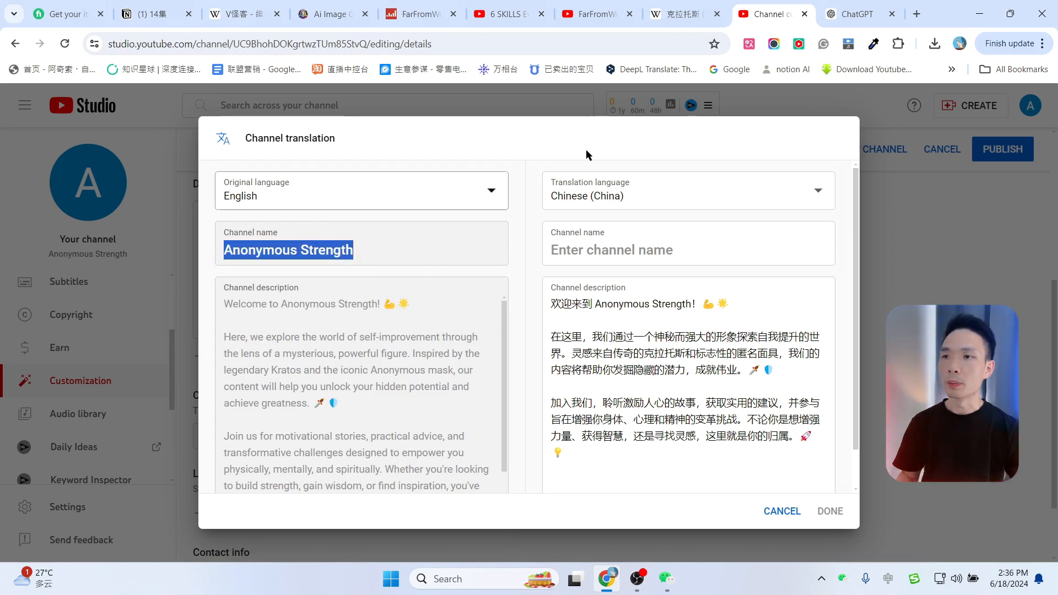
click(642, 70)
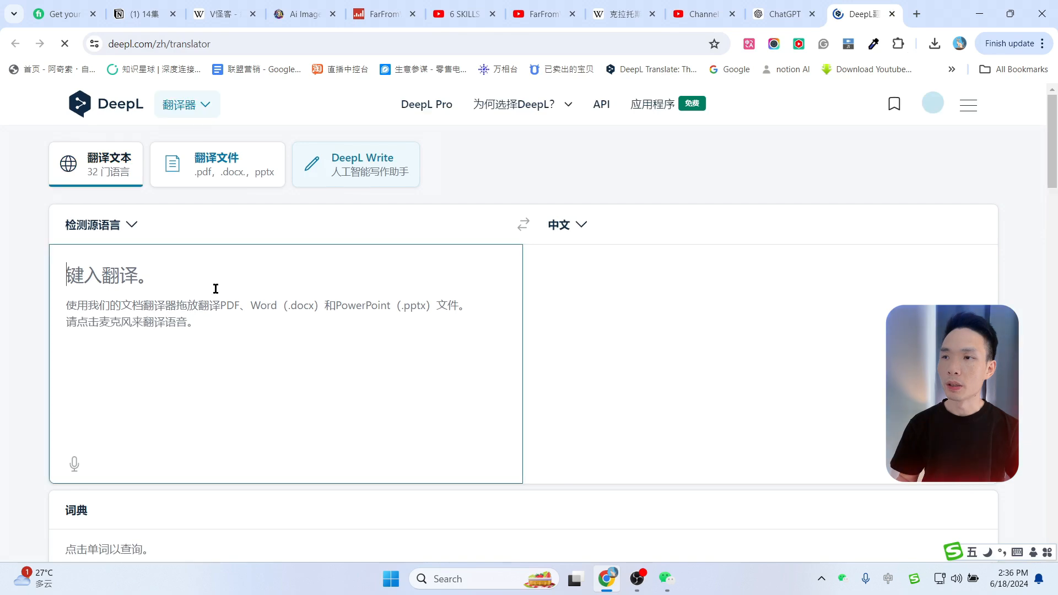
key(ctrl+v)
drag(622, 235, 550, 233)
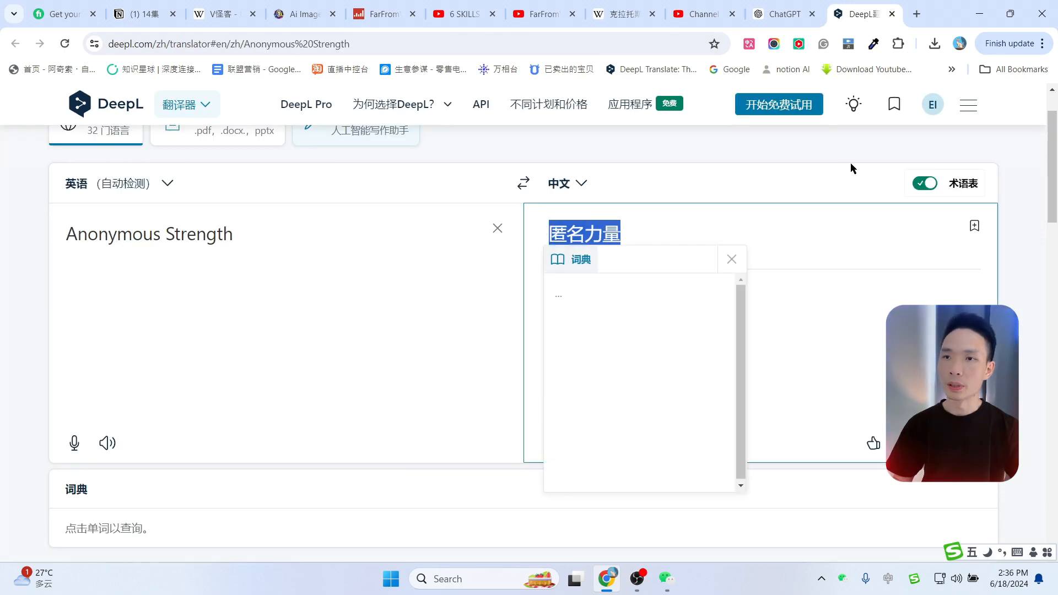
Enter 匿名力量 as the translated channel name and save the Chinese (China) translation
click(777, 6)
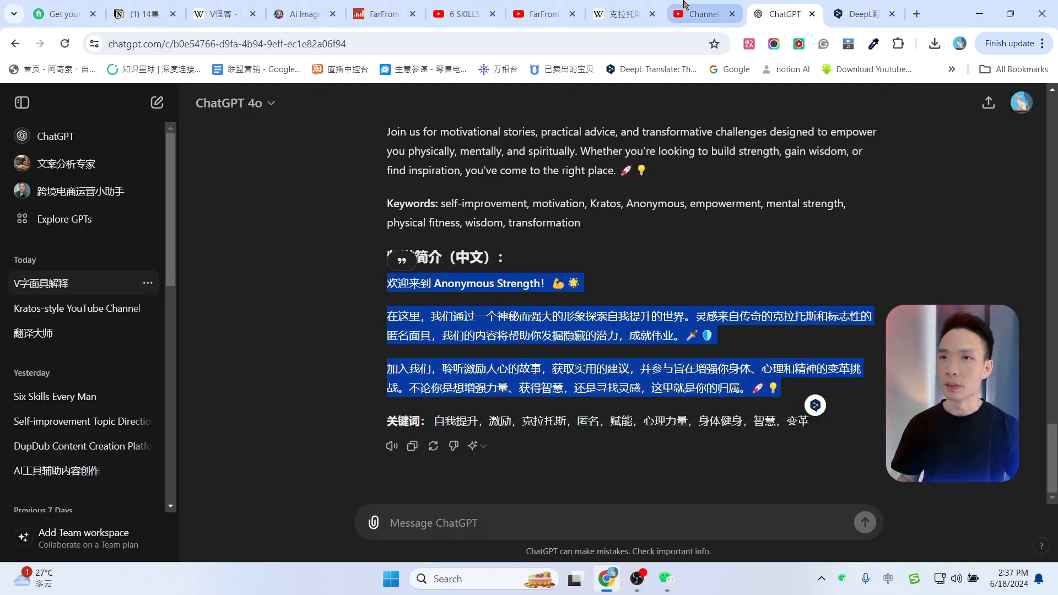
click(723, 7)
click(644, 240)
key(ctrl+v)
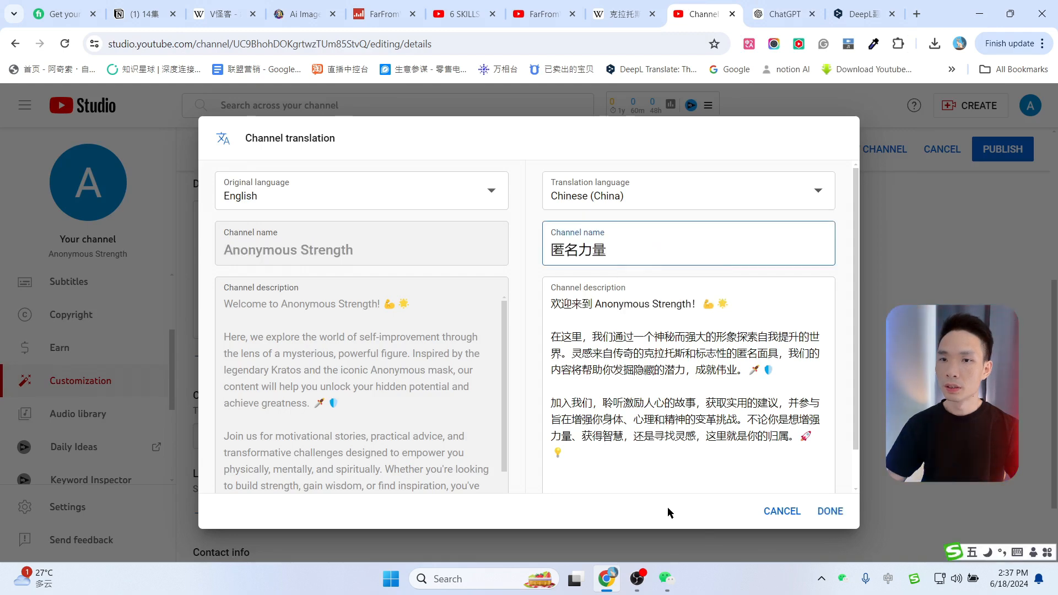
click(632, 473)
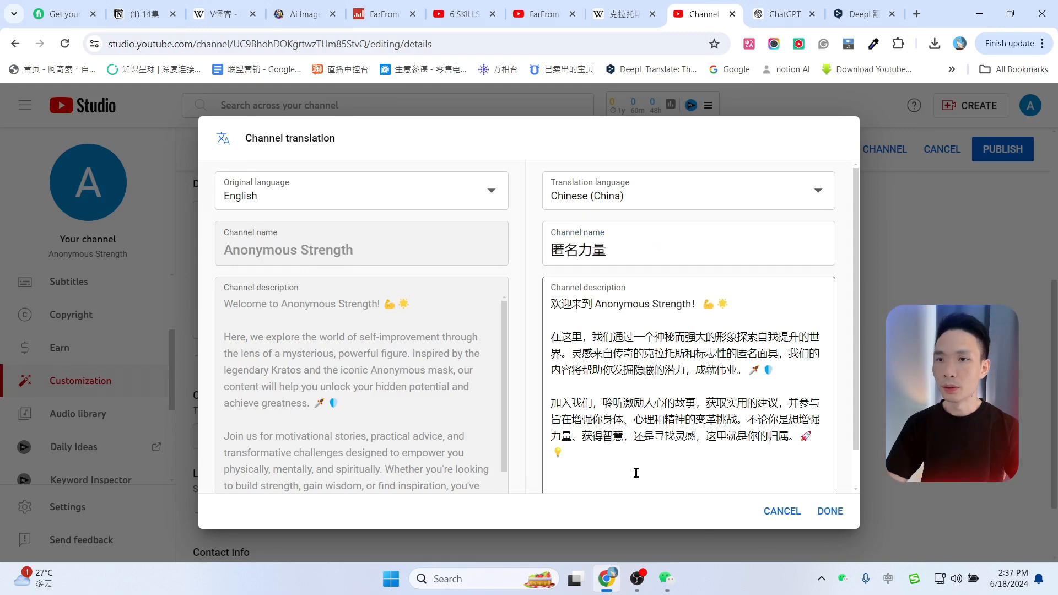
click(831, 513)
scroll(620, 388, up, 5)
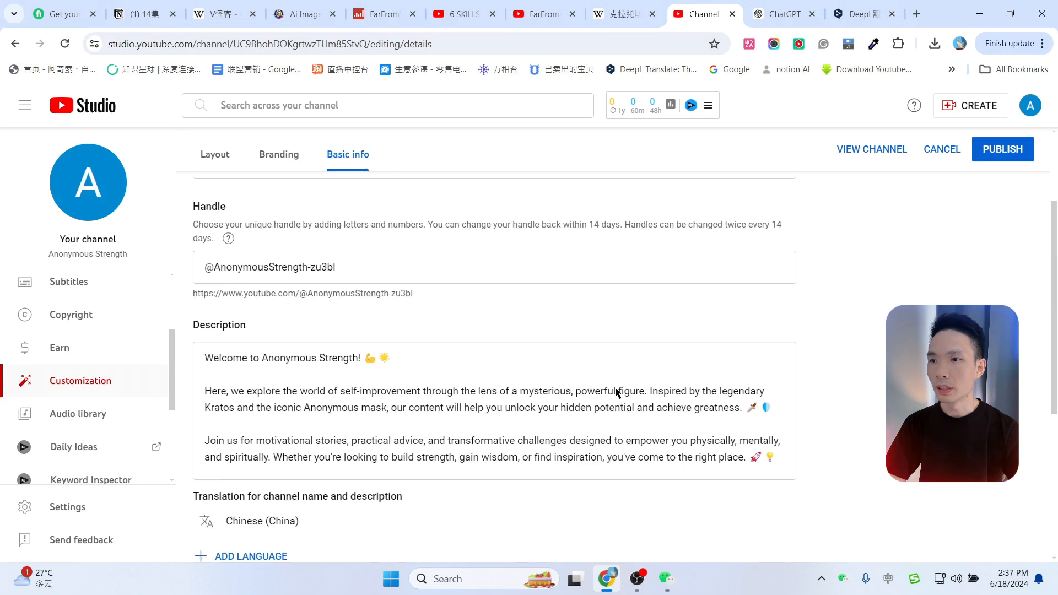
scroll(642, 355, down, 1)
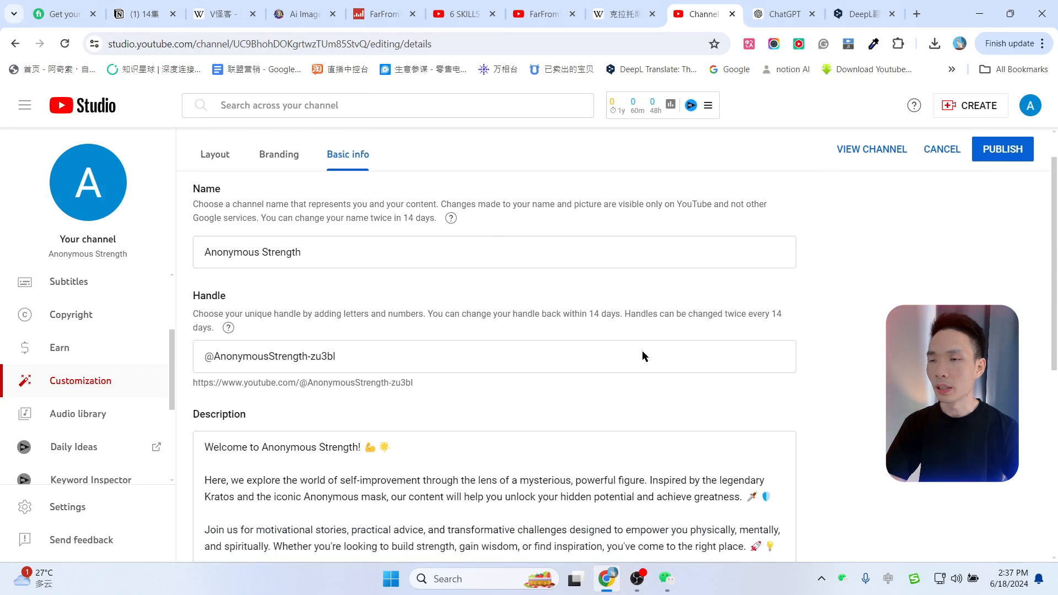
scroll(642, 355, up, 1)
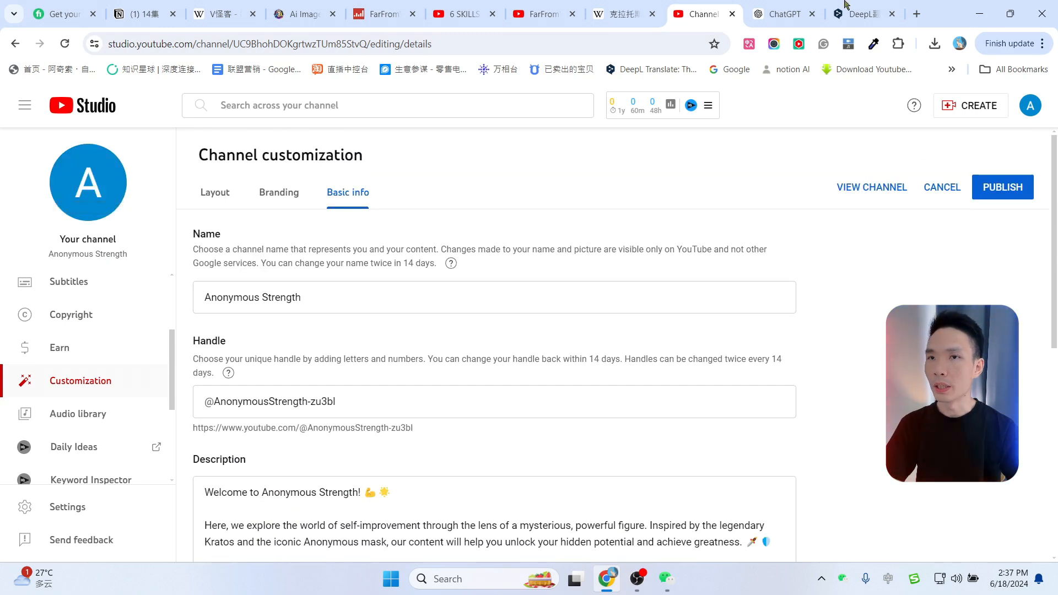
Load Leonardo.Ai's image generation page in a new tab and send ChatGPT the Anonymous Strength logo-ideas request
click(918, 14)
text(lei)
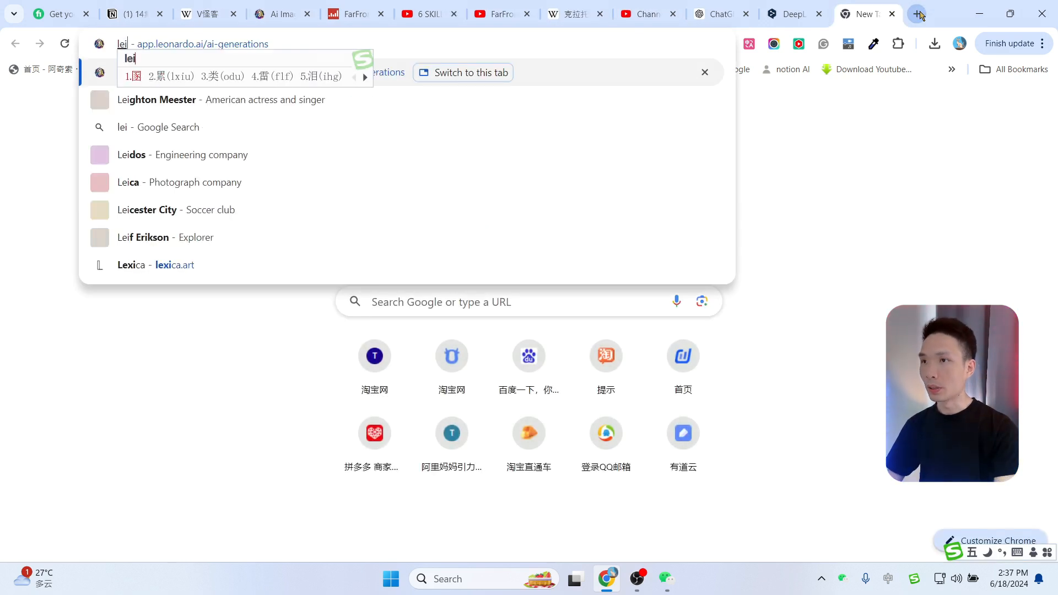
key(Return)
key(Return)
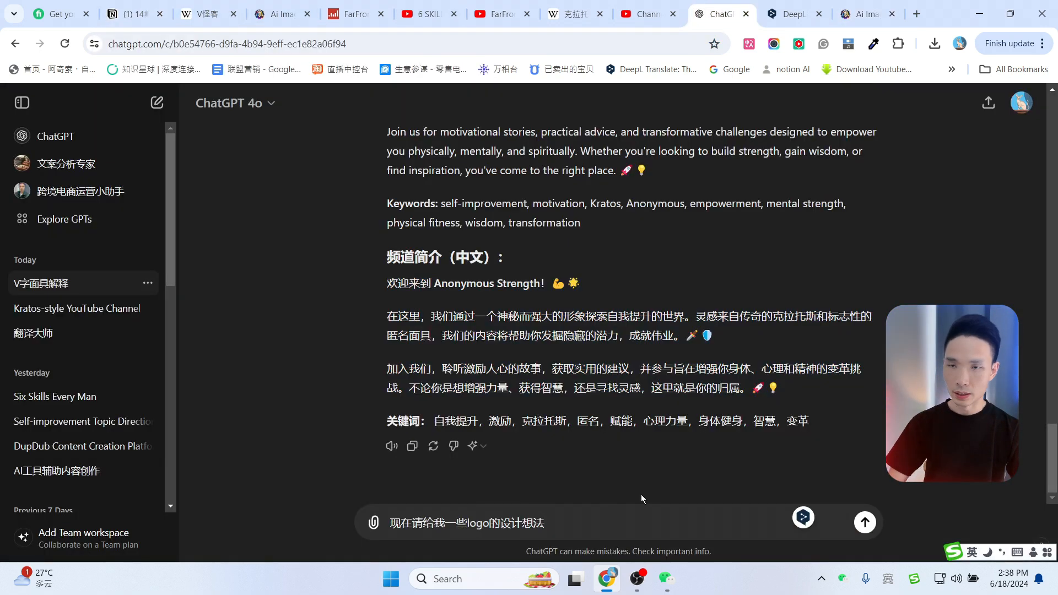
key(Return)
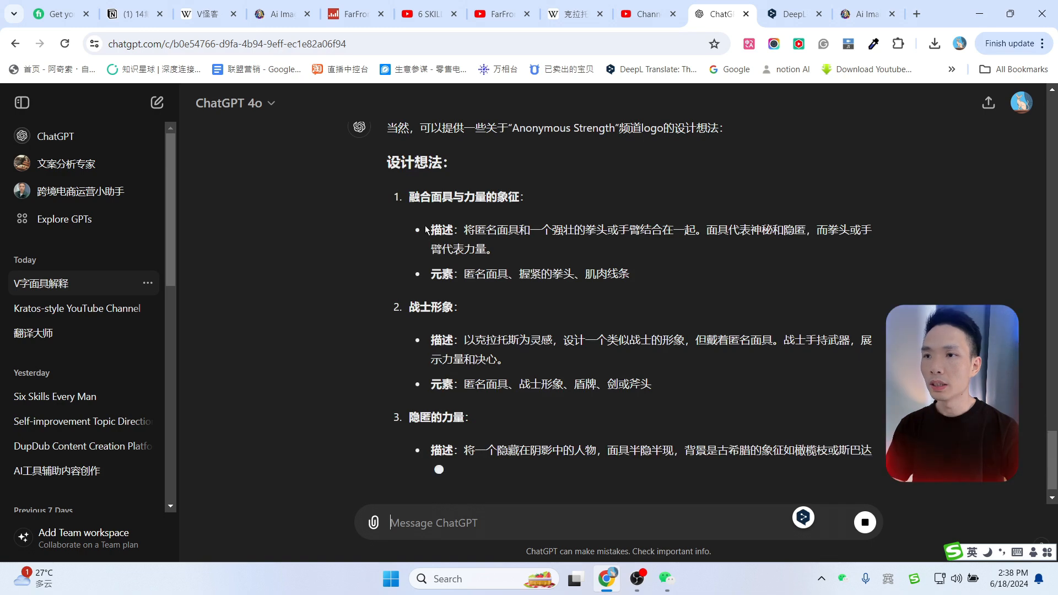
Draft the follow-up choosing idea 1: black theme, Guy Fawkes mask, smoky background, five Leonardo prompts
scroll(428, 236, up, 1)
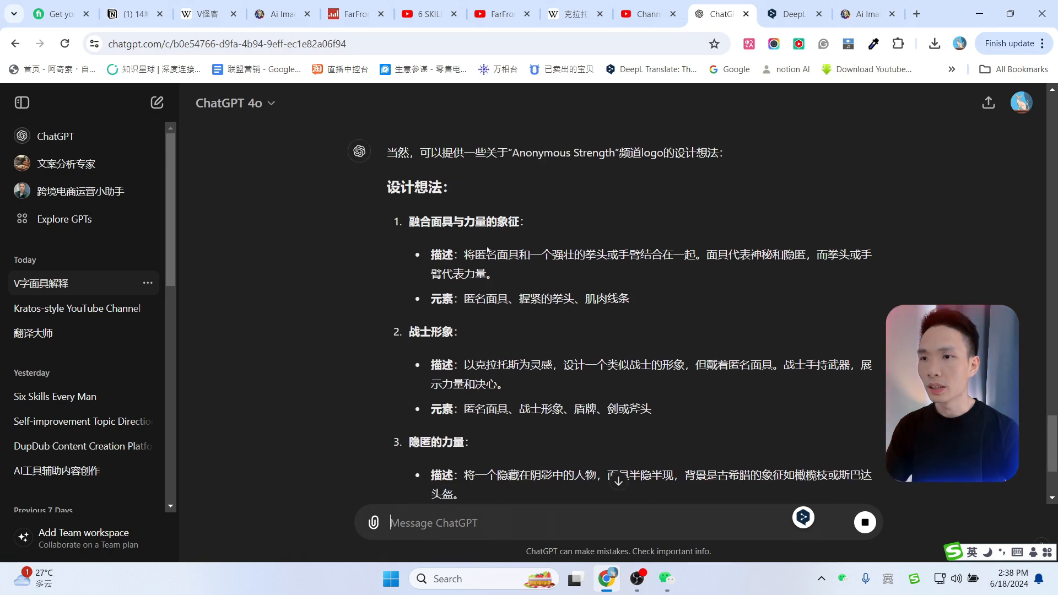
scroll(487, 251, down, 3)
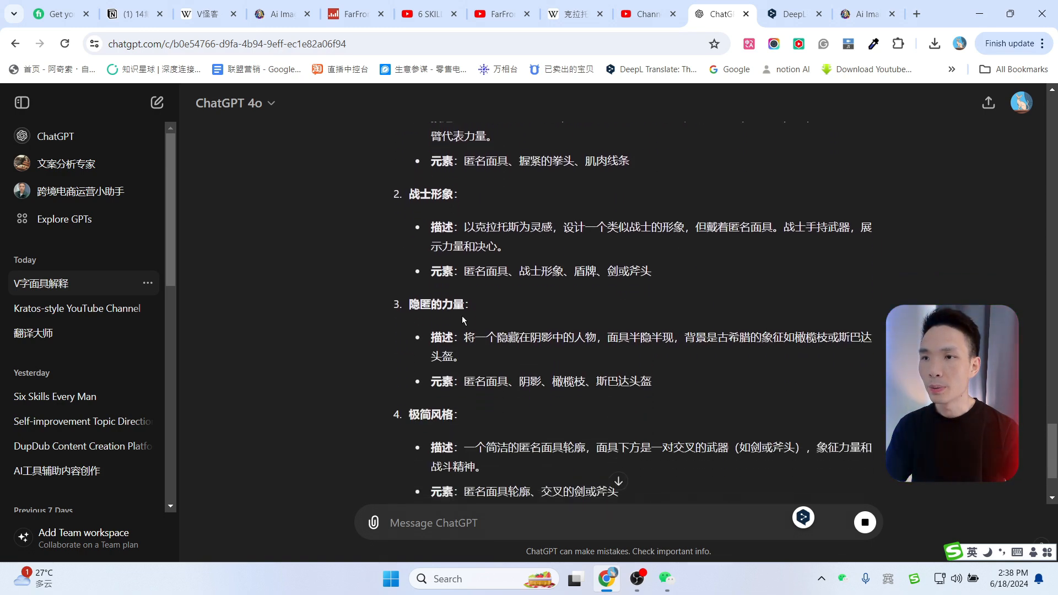
scroll(607, 291, down, 2)
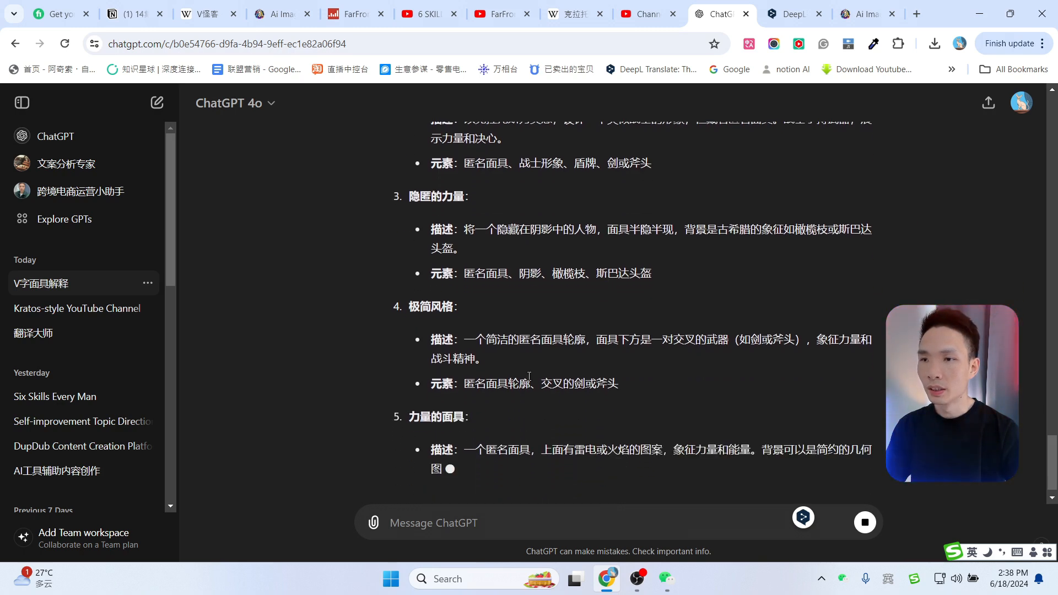
scroll(614, 310, up, 3)
scroll(483, 237, up, 2)
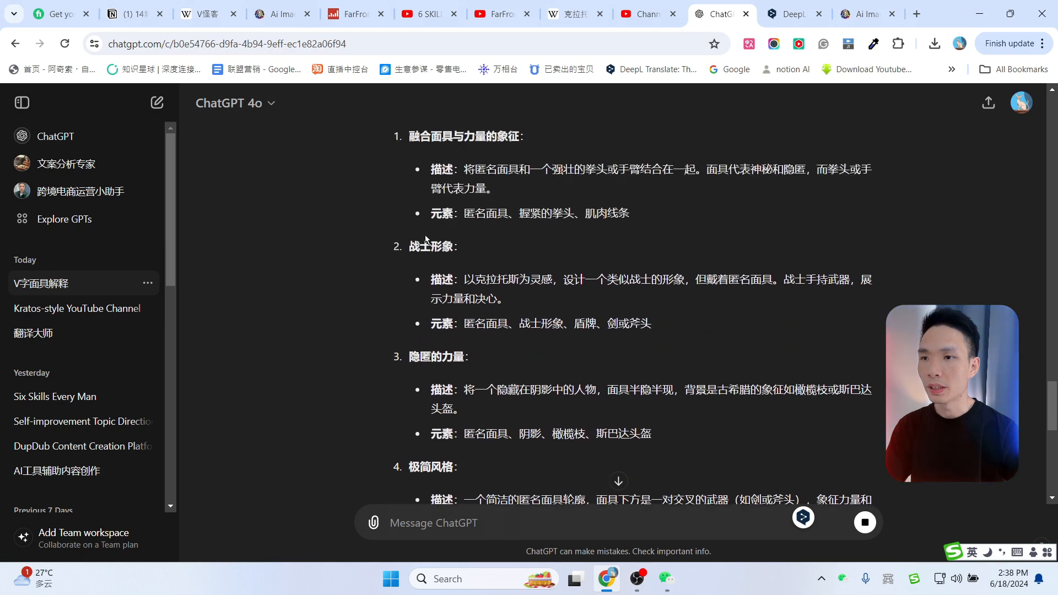
scroll(492, 319, down, 7)
scroll(492, 319, down, 3)
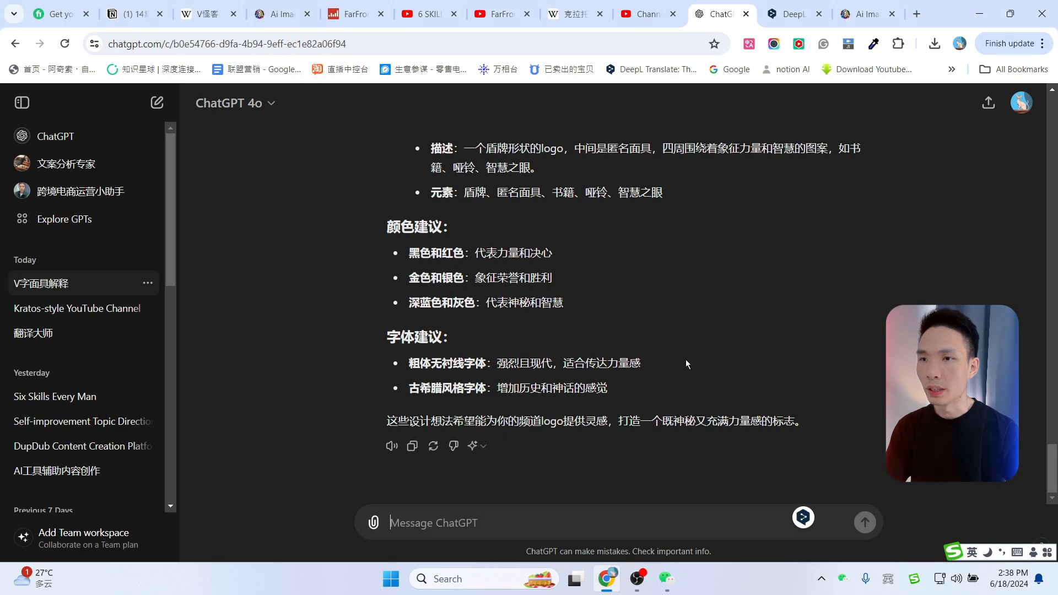
key(ctrl+v)
scroll(427, 264, up, 10)
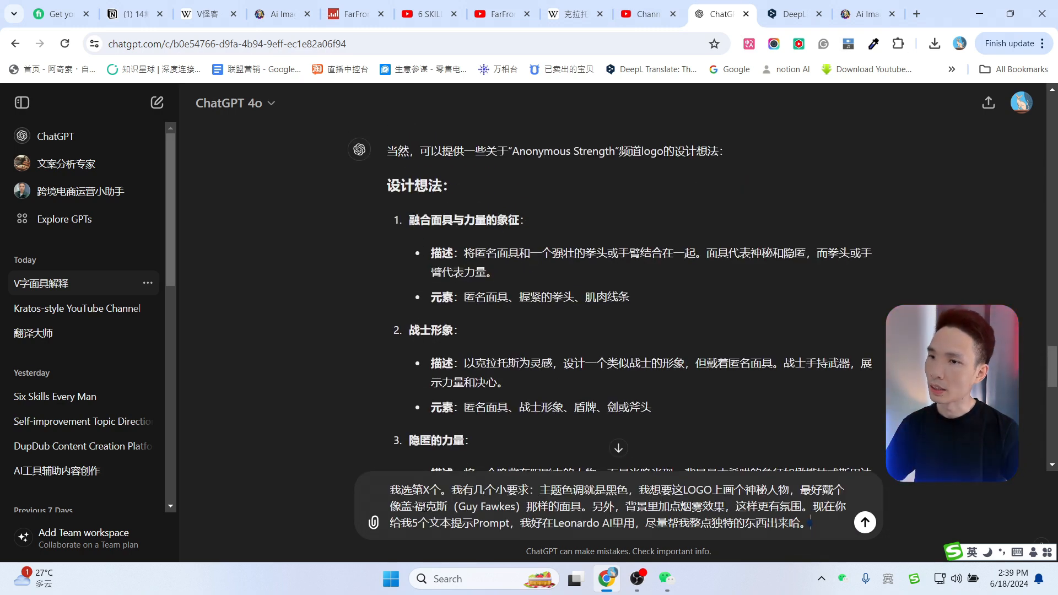
click(429, 492)
key(BackSpace)
text(1)
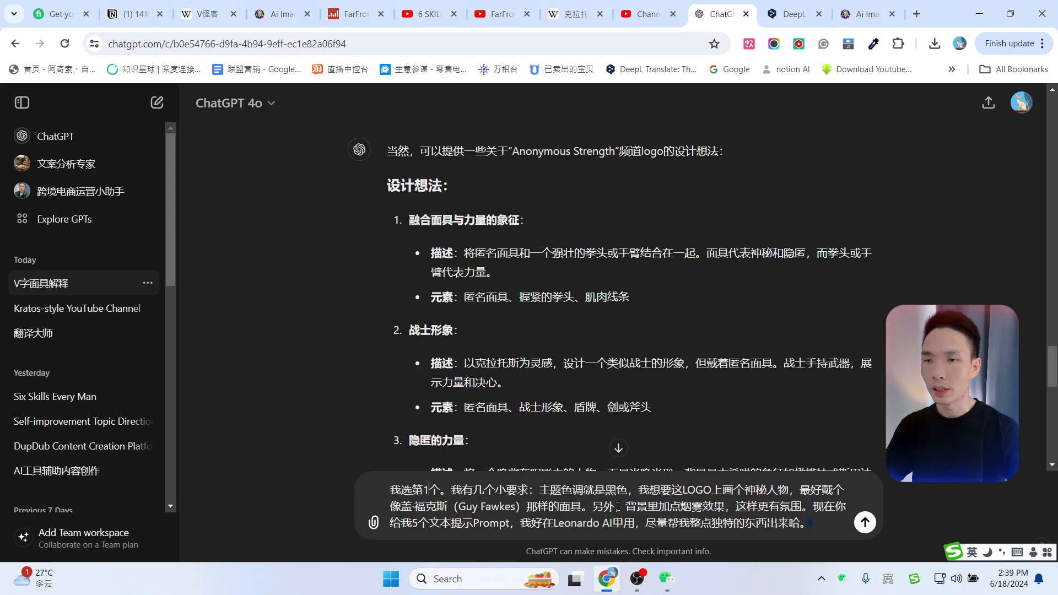
Highlight the Guy Fawkes name in the drafted message
scroll(617, 298, down, 3)
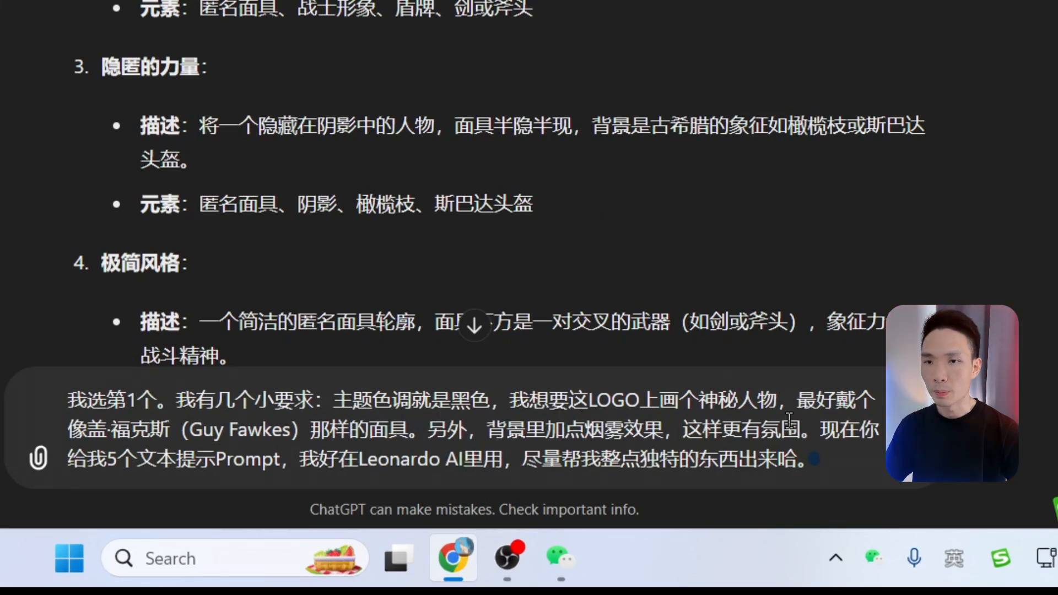
click(137, 400)
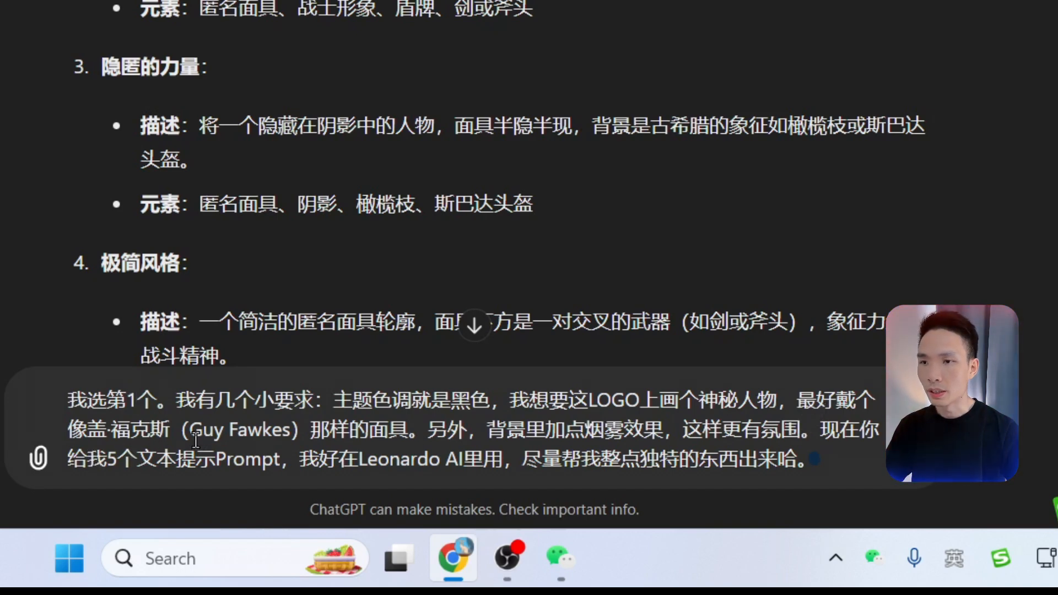
drag(196, 439, 276, 431)
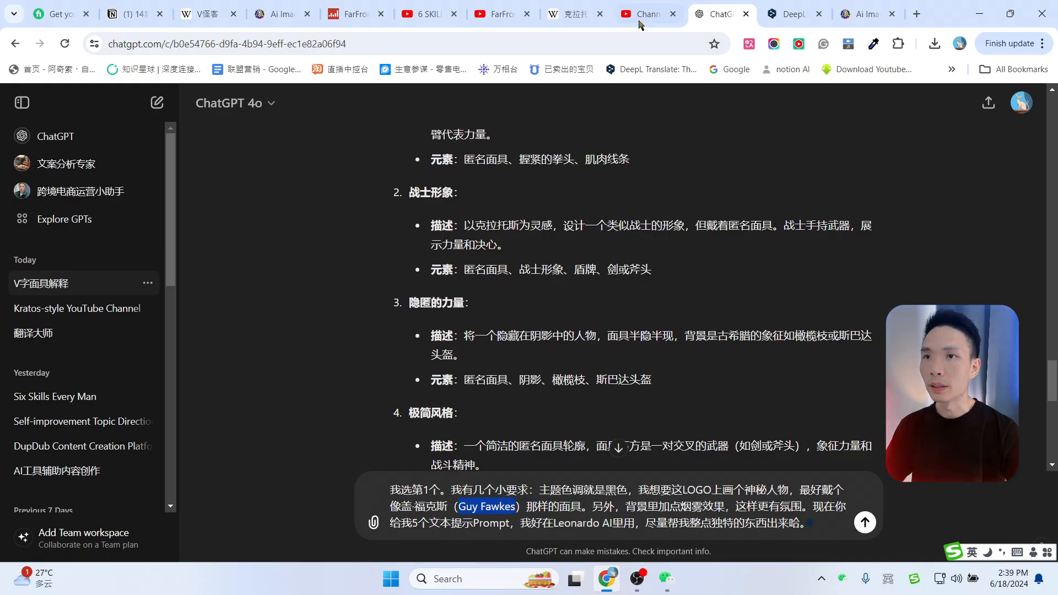
scroll(716, 248, up, 15)
Change the colour theme to black and red (和红色) and send the logo request
click(729, 207)
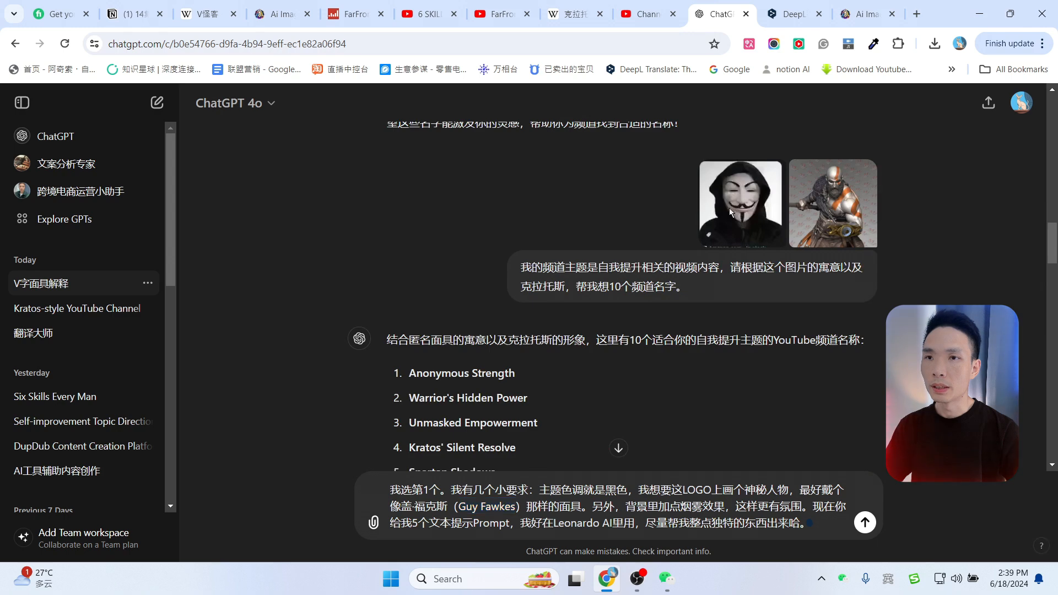
click(1039, 102)
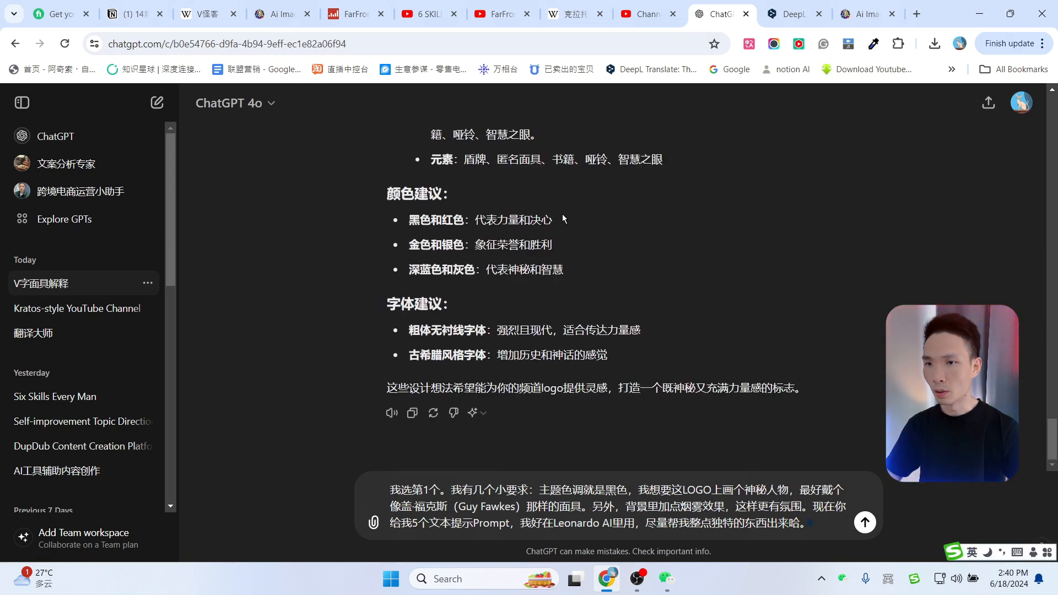
text(和红色)
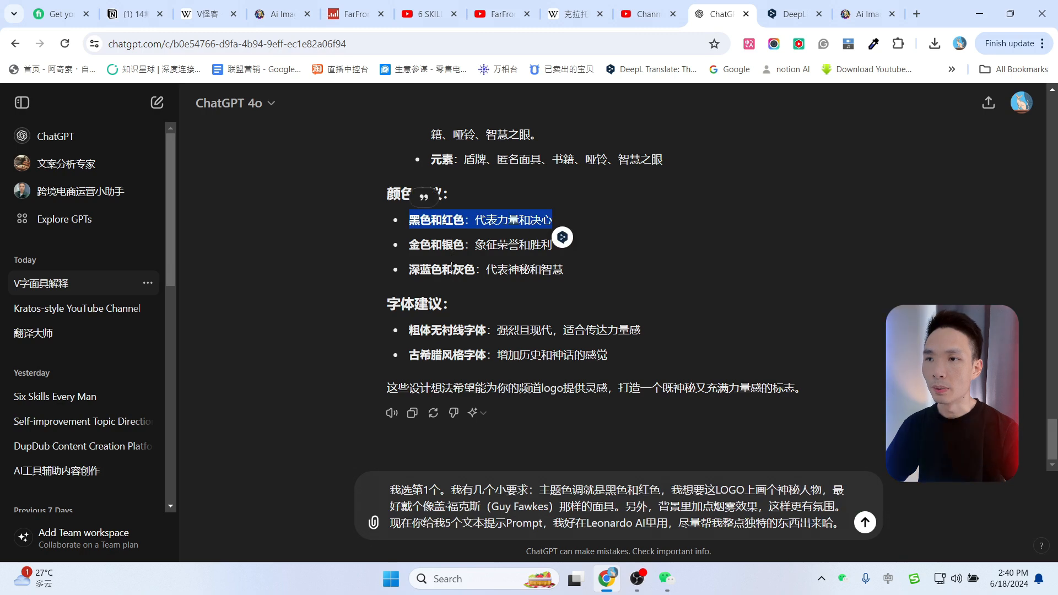
click(803, 517)
click(865, 522)
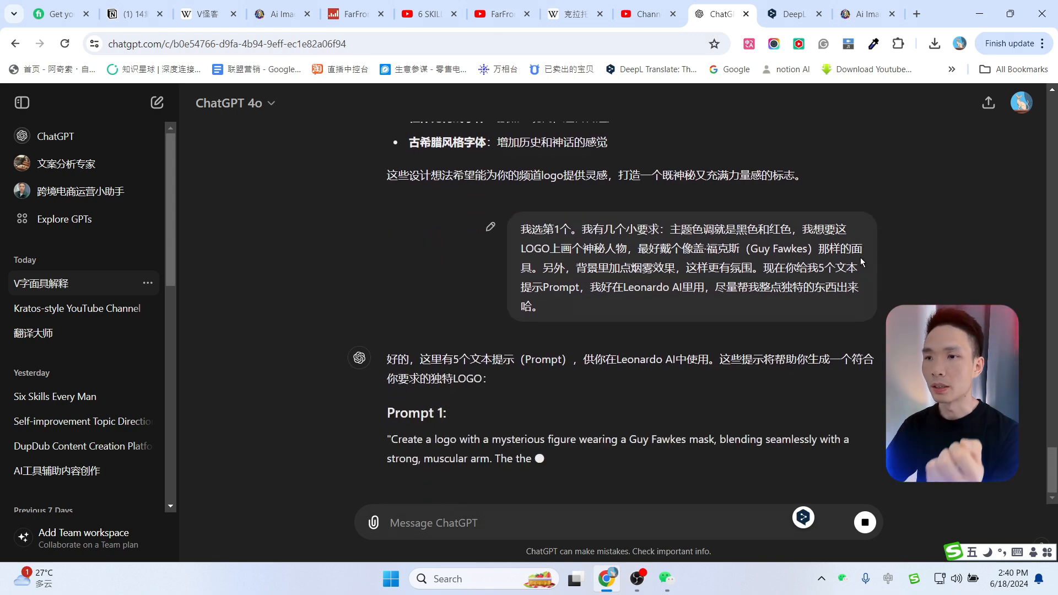
Select the full text of Prompt 1 in ChatGPT's reply
scroll(427, 296, up, 1)
scroll(427, 296, down, 1)
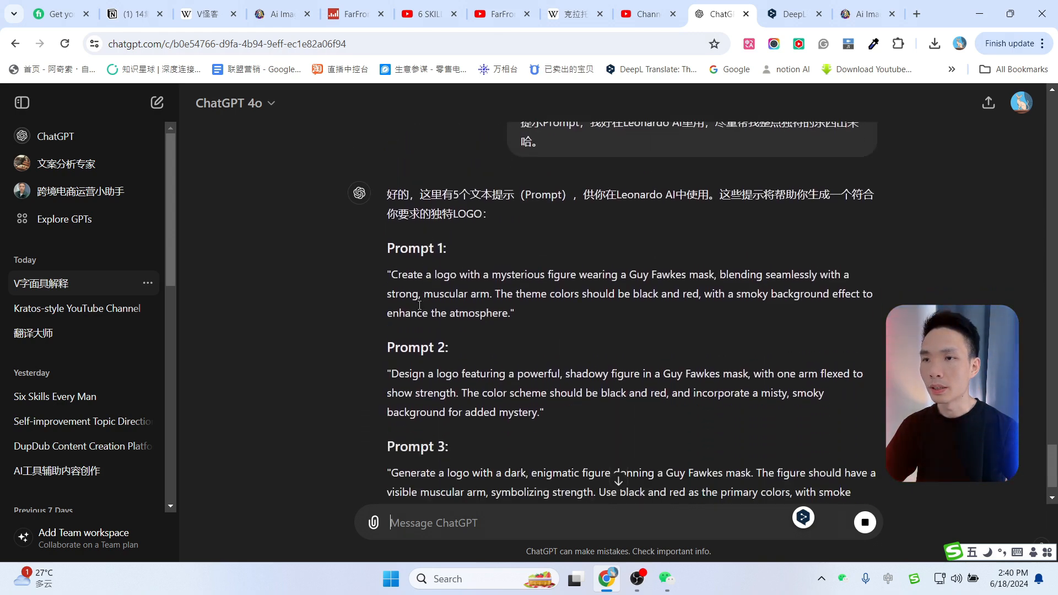
drag(391, 275, 508, 310)
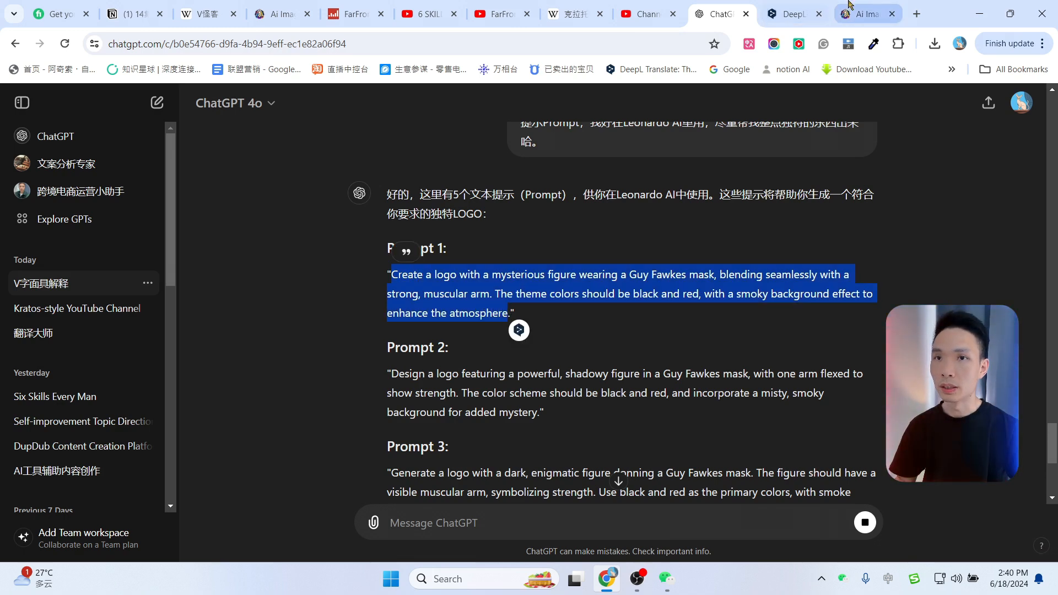
Switch back to the Leonardo.Ai AI Image Generation tab
click(863, 14)
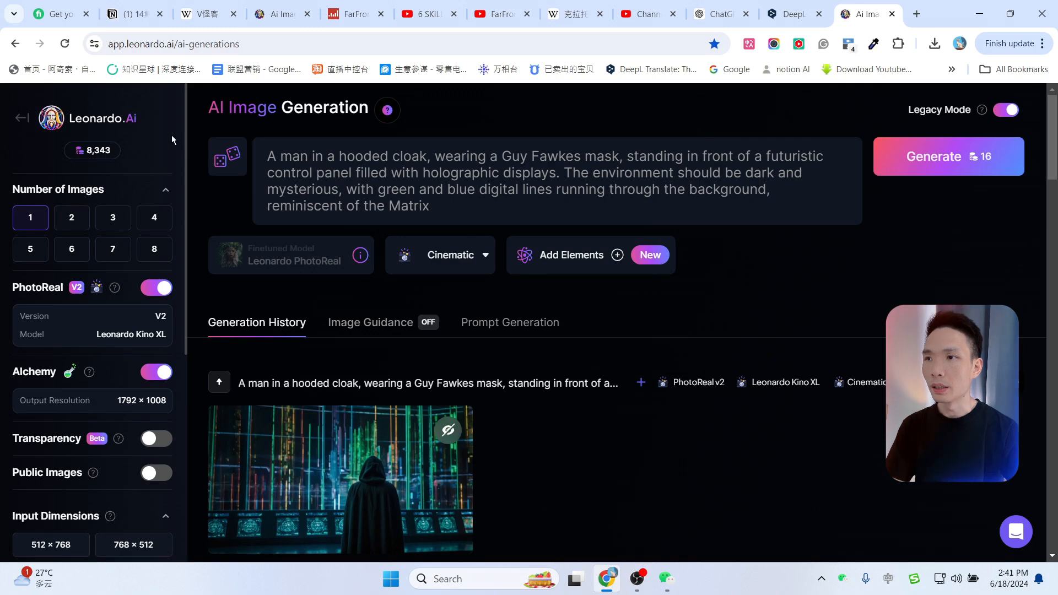
Compare the subscription plans, switch to monthly billing, and subscribe to the $12/month Apprentice plan
click(93, 157)
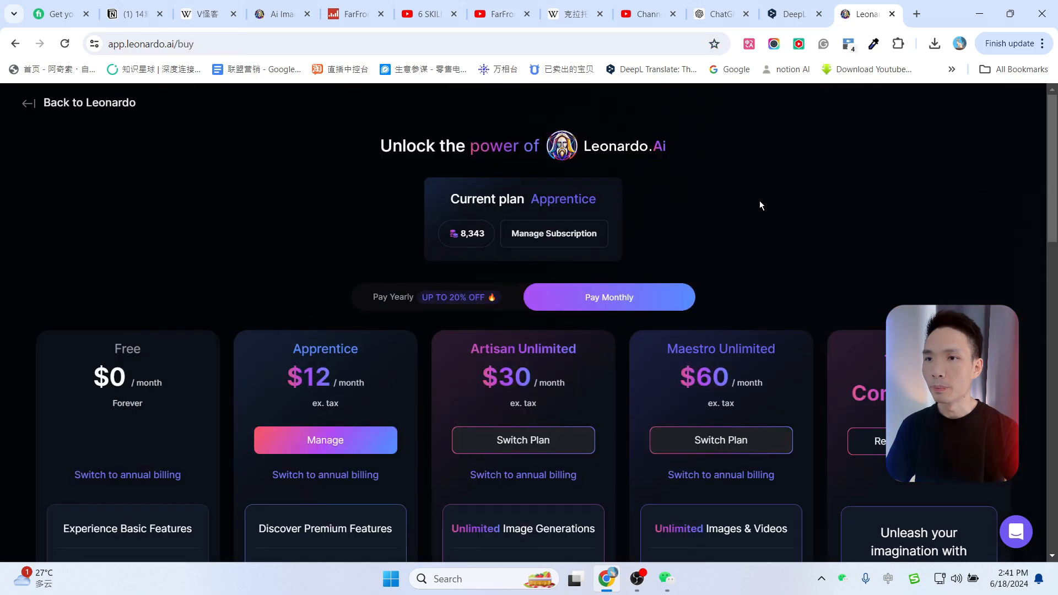
scroll(759, 200, down, 5)
scroll(801, 150, up, 1)
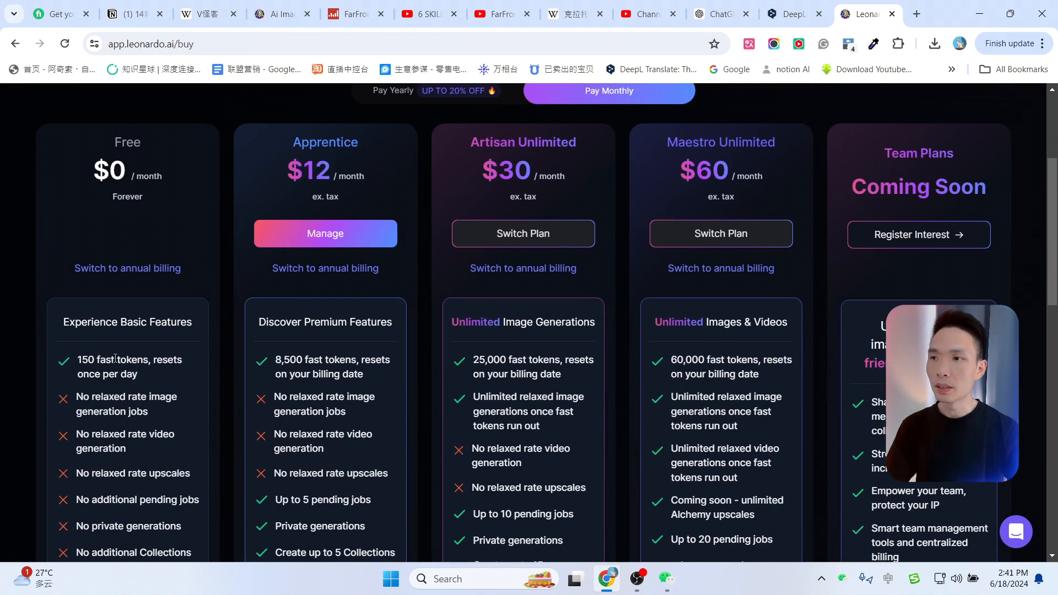
scroll(248, 288, up, 1)
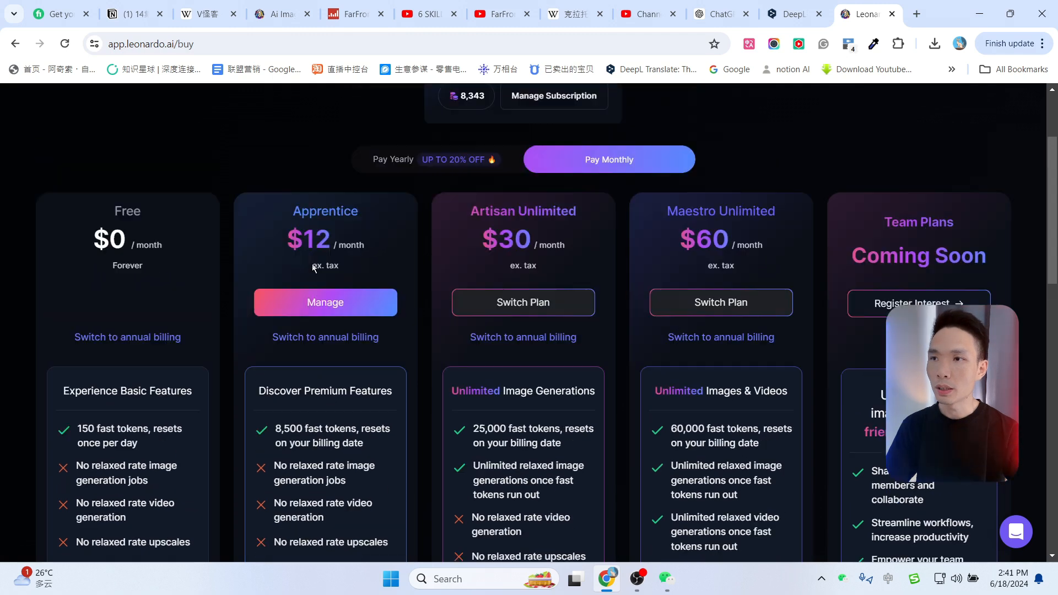
scroll(400, 227, up, 1)
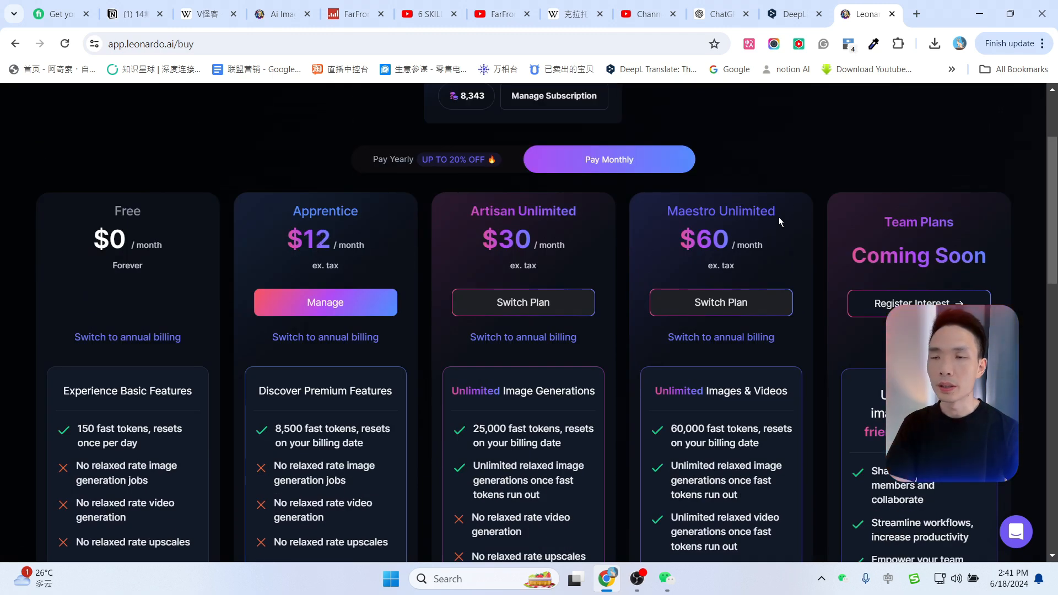
scroll(791, 198, down, 3)
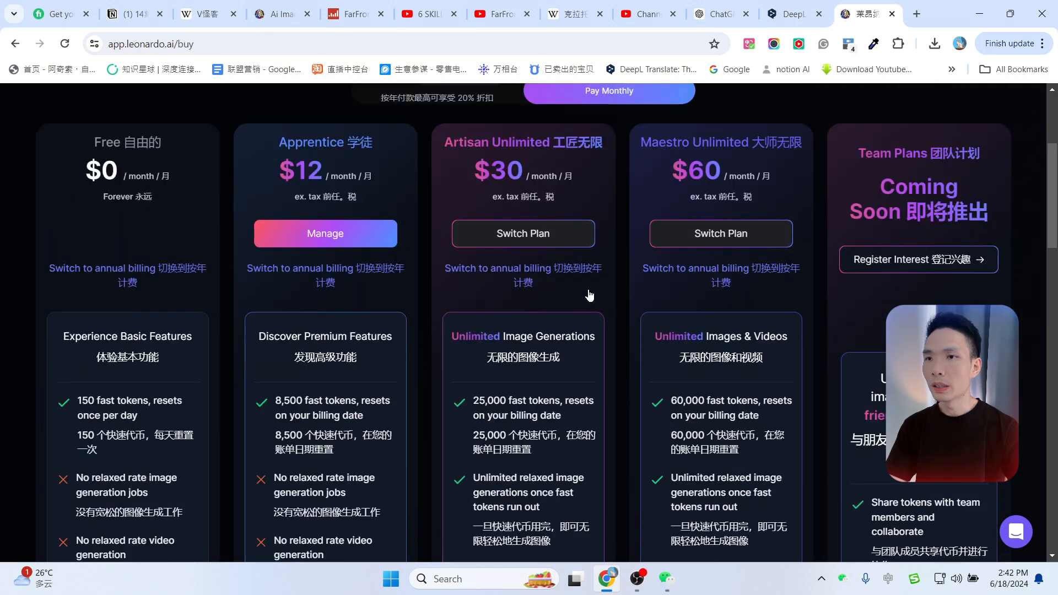
scroll(600, 300, down, 3)
scroll(599, 295, up, 1)
scroll(600, 294, up, 2)
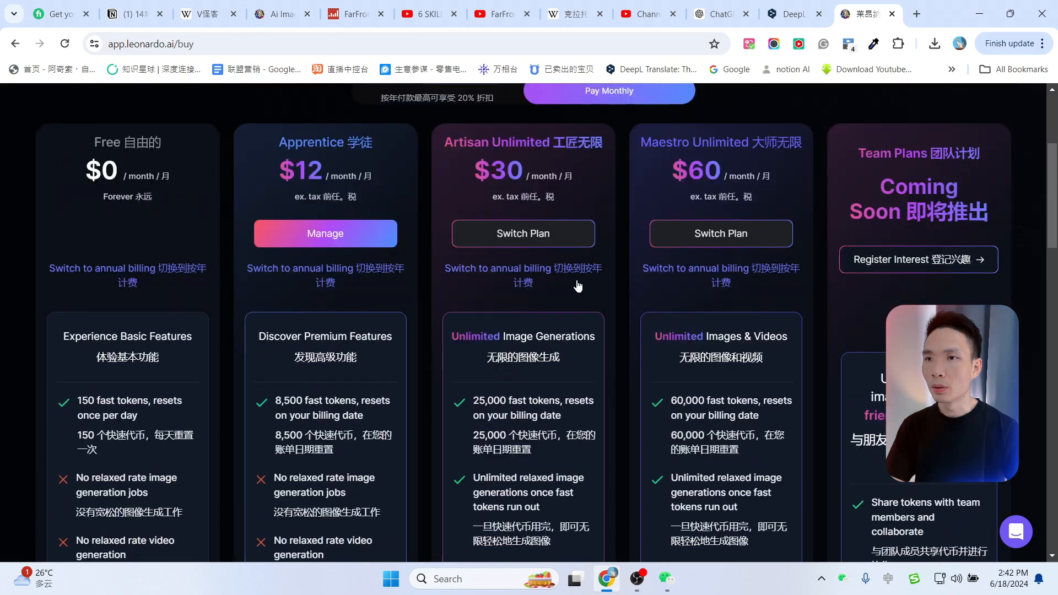
scroll(587, 299, down, 3)
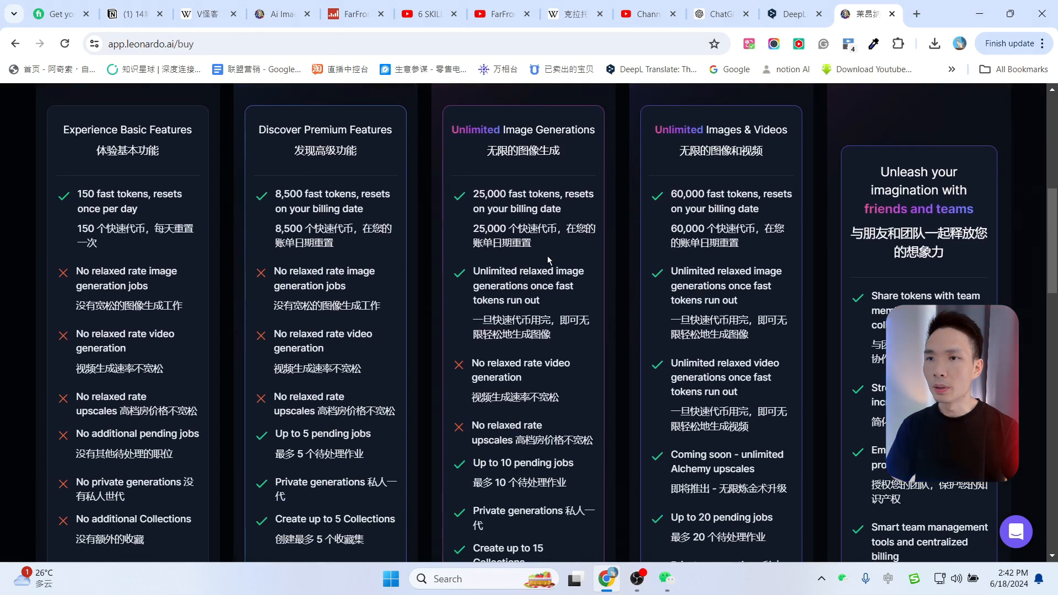
scroll(549, 260, up, 3)
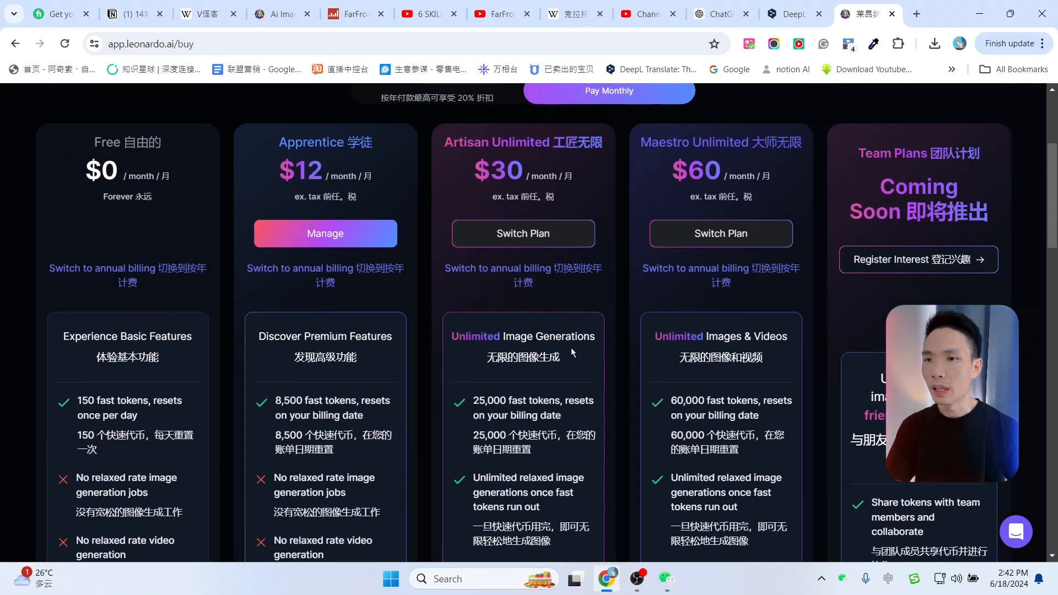
scroll(599, 312, down, 3)
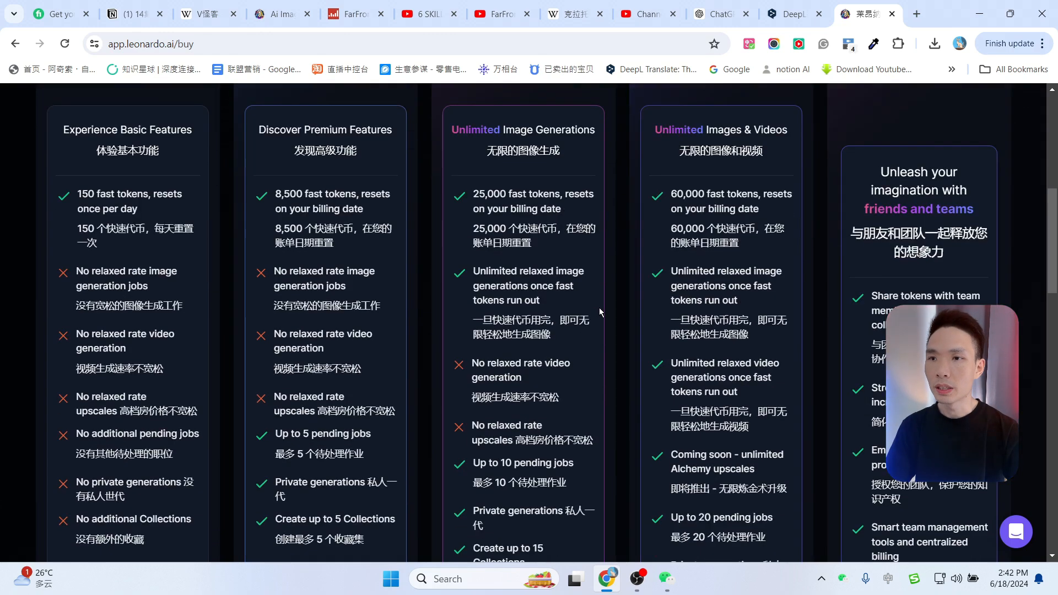
scroll(503, 363, down, 2)
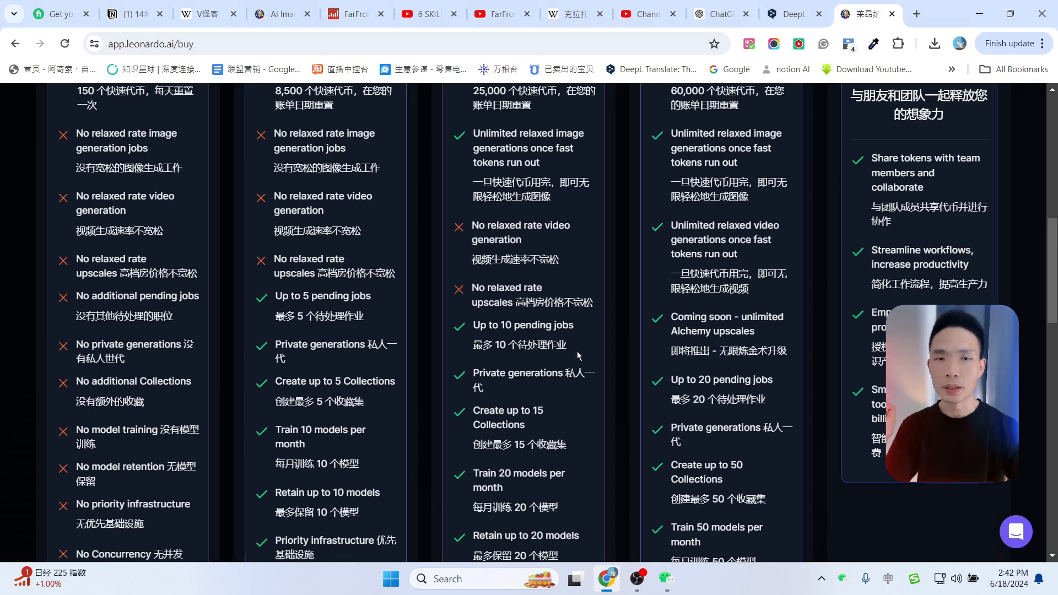
scroll(573, 366, down, 2)
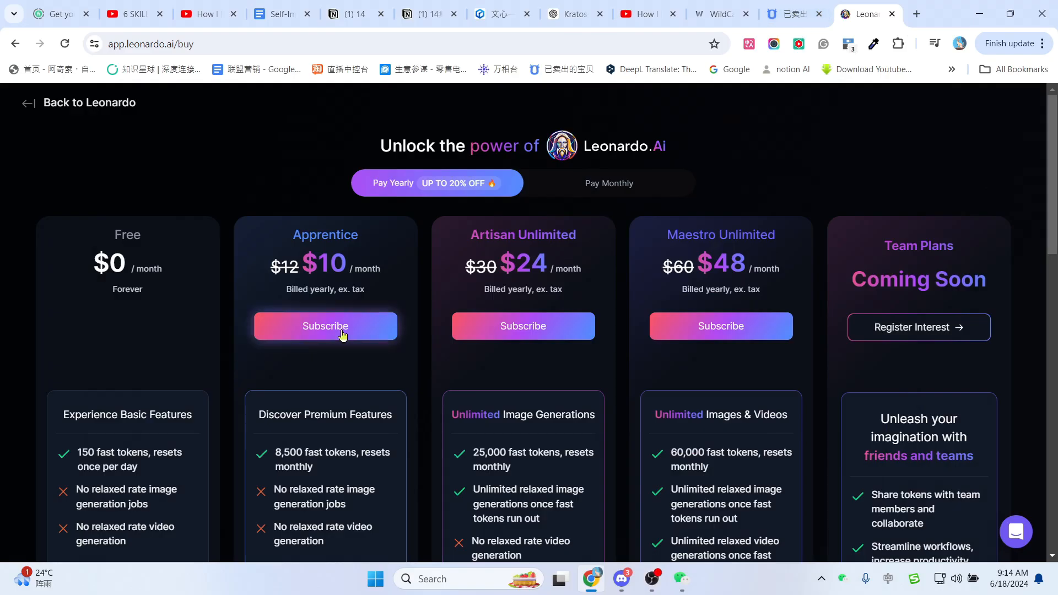
click(585, 185)
click(341, 331)
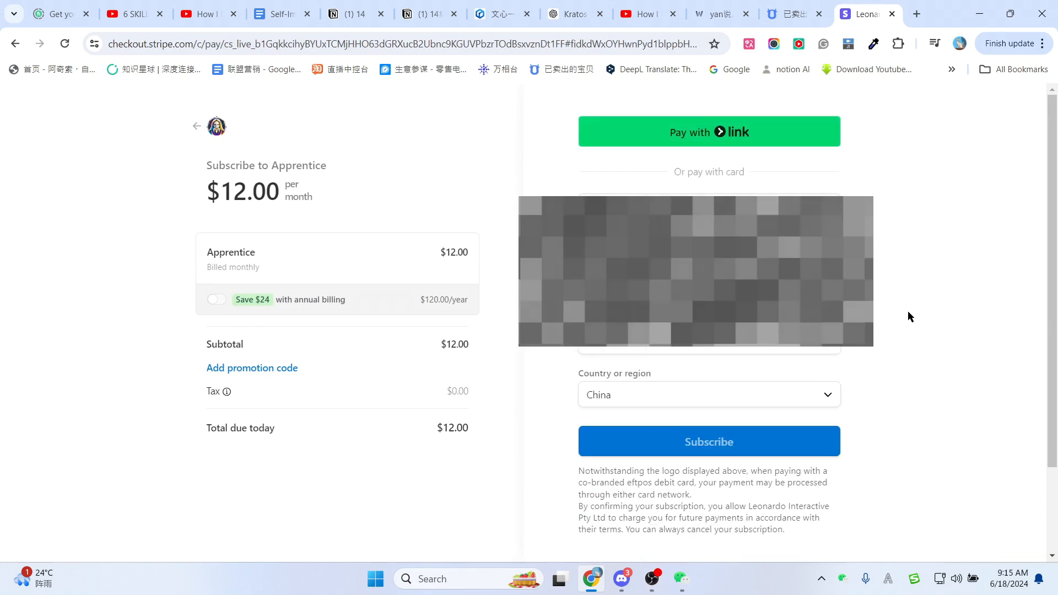
Confirm the $12.00 monthly Apprentice payment and submit the bank's SMS verification code
click(735, 434)
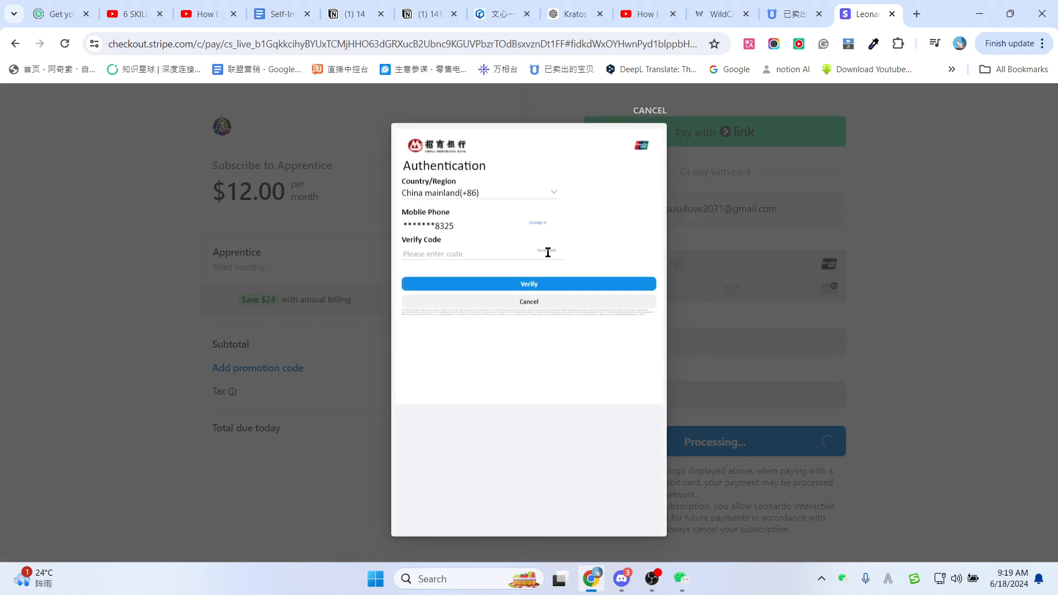
click(491, 250)
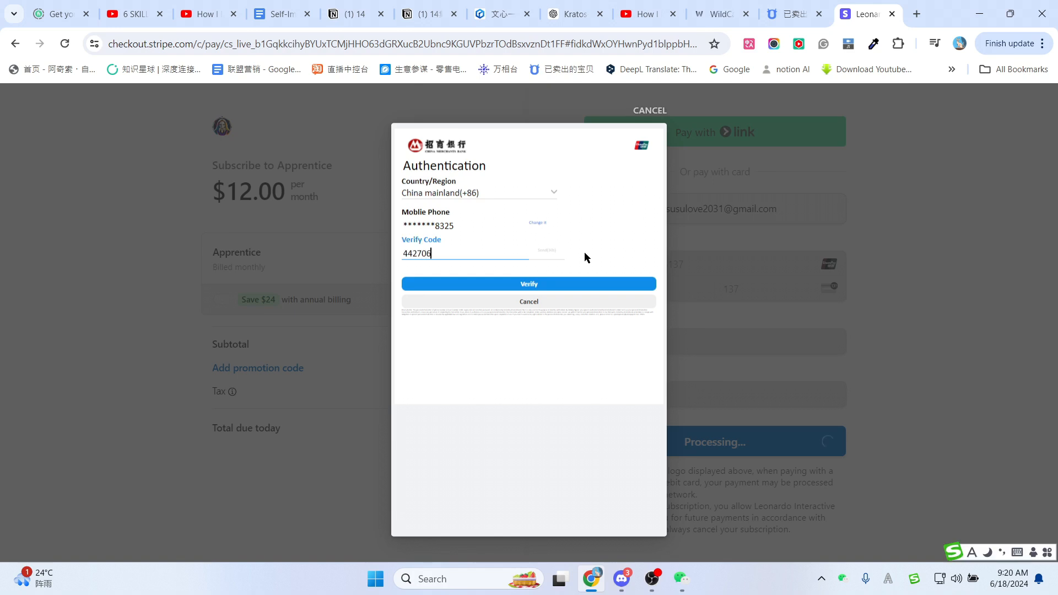
click(540, 286)
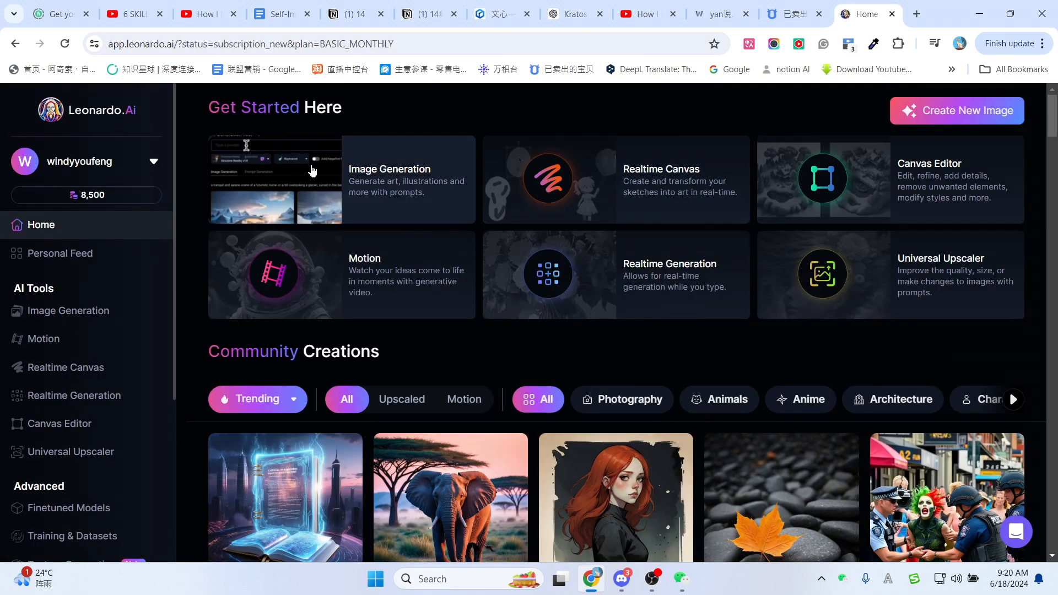
Open Image Generation in Legacy Mode, dismiss the subscription toast, and return to ChatGPT's logo prompts
mouse_move(85, 196)
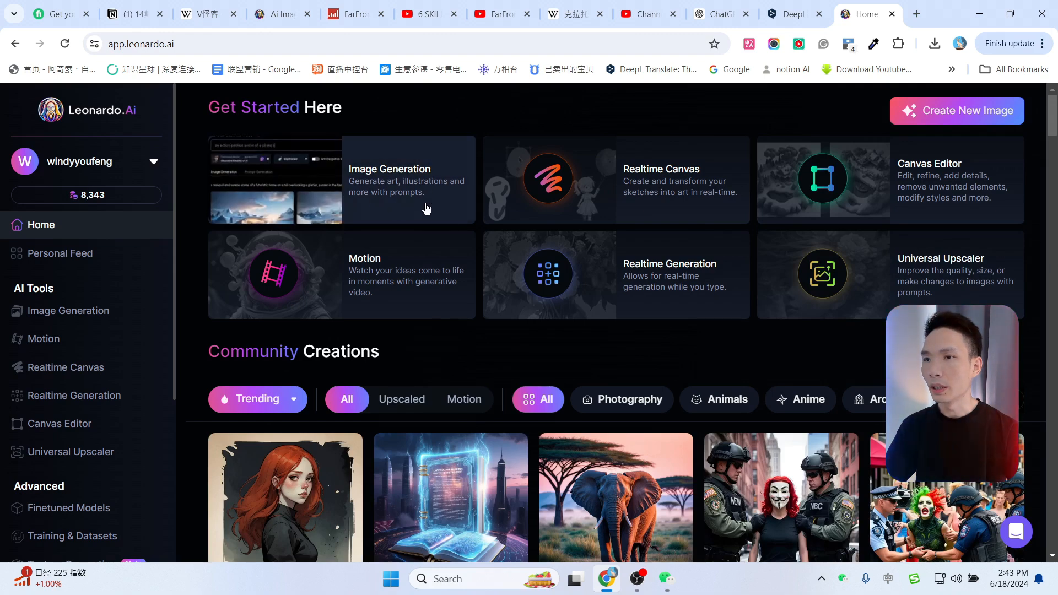
click(403, 174)
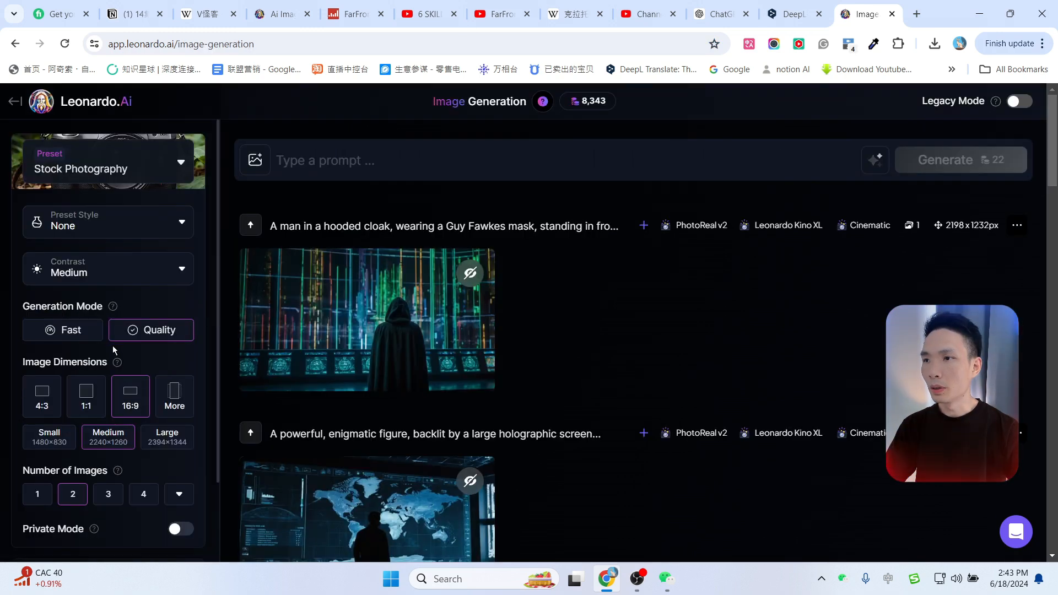
scroll(122, 357, down, 3)
scroll(67, 239, up, 3)
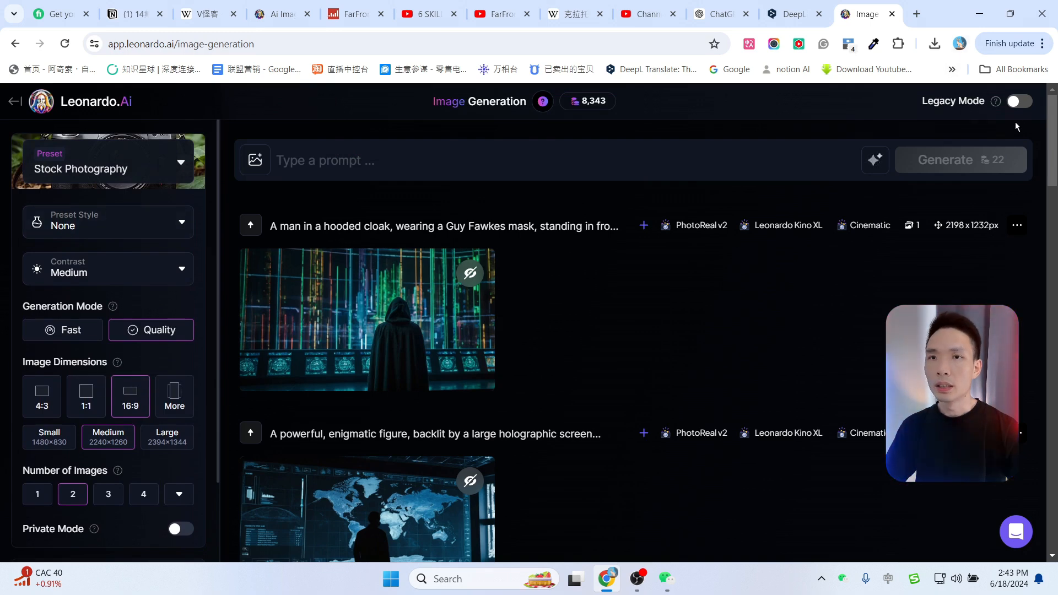
click(1018, 102)
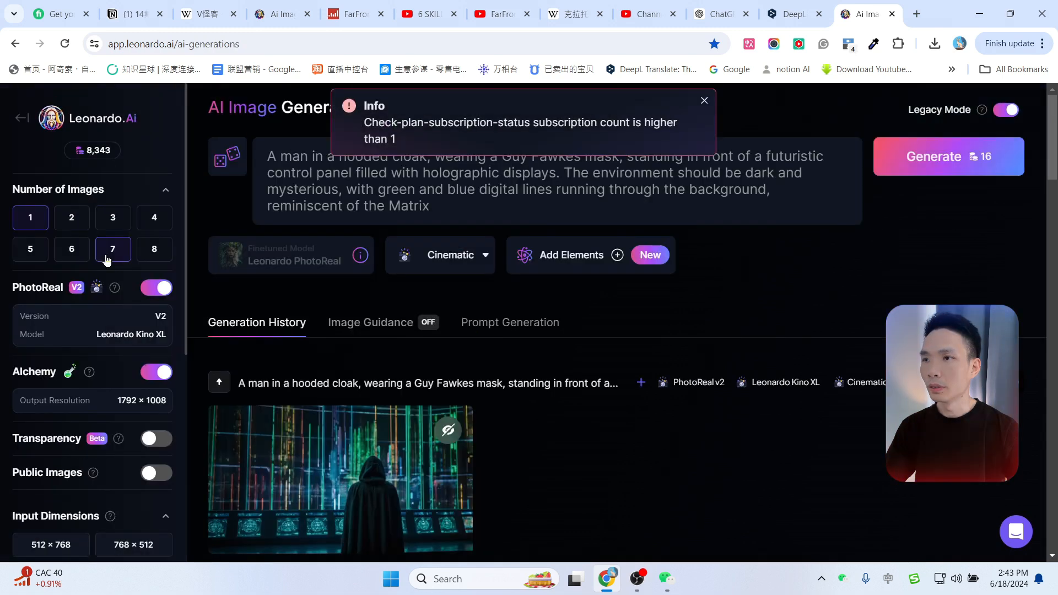
click(704, 101)
scroll(105, 243, up, 2)
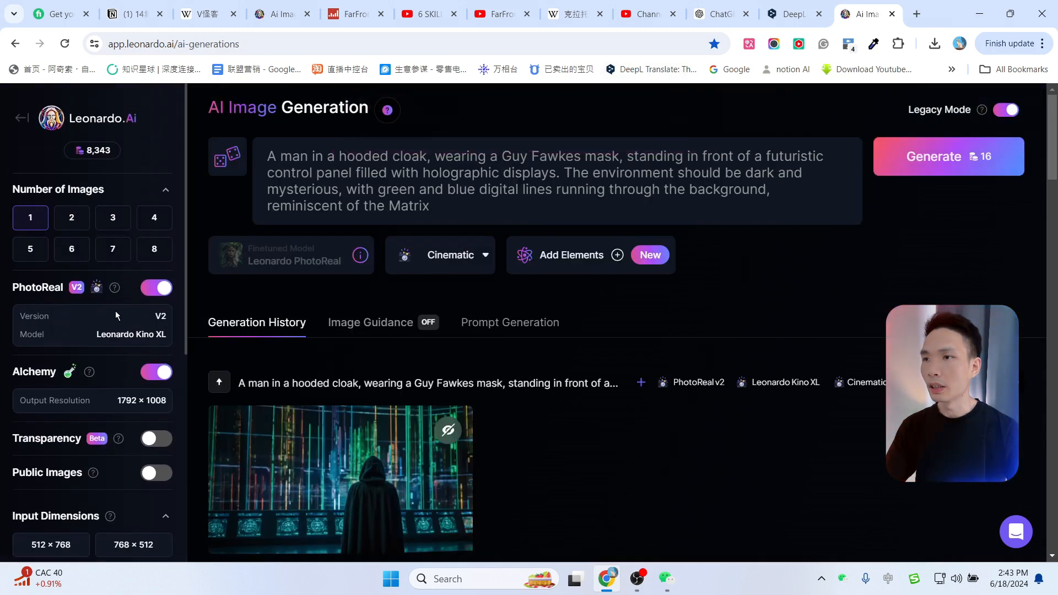
click(727, 15)
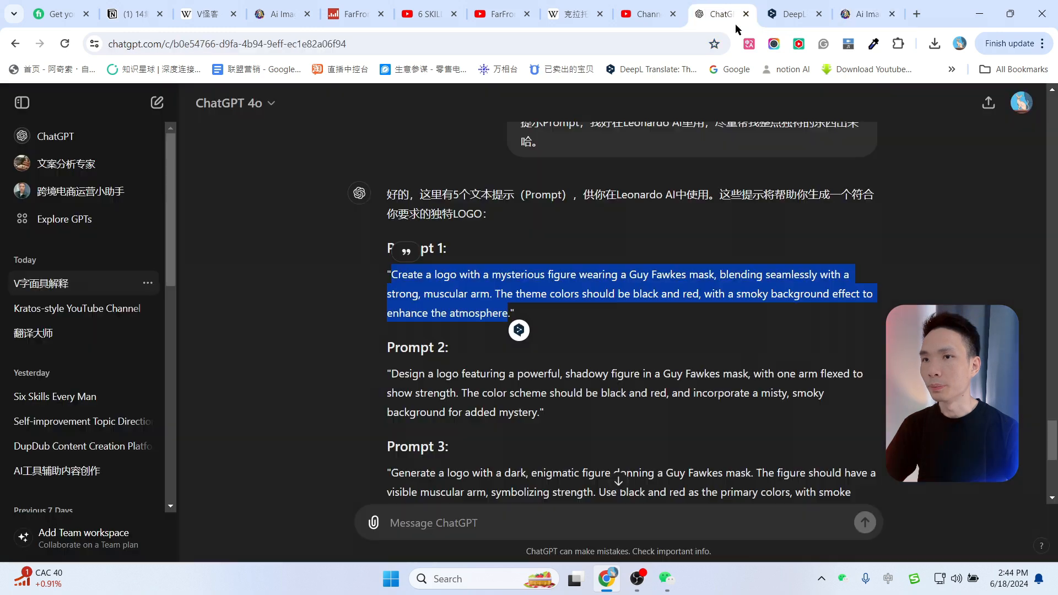
Replace the Leonardo.Ai prompt with ChatGPT's Prompt 1 Guy Fawkes logo text
click(870, 8)
click(495, 166)
key(ctrl+a)
text(Create a logo with a mysterious figure wearing a Guy Fawkes mask, blending seamlessly with a strong, muscular arm. The theme colors should be black and red, with a smoky background effect to enhance the atmosphere)
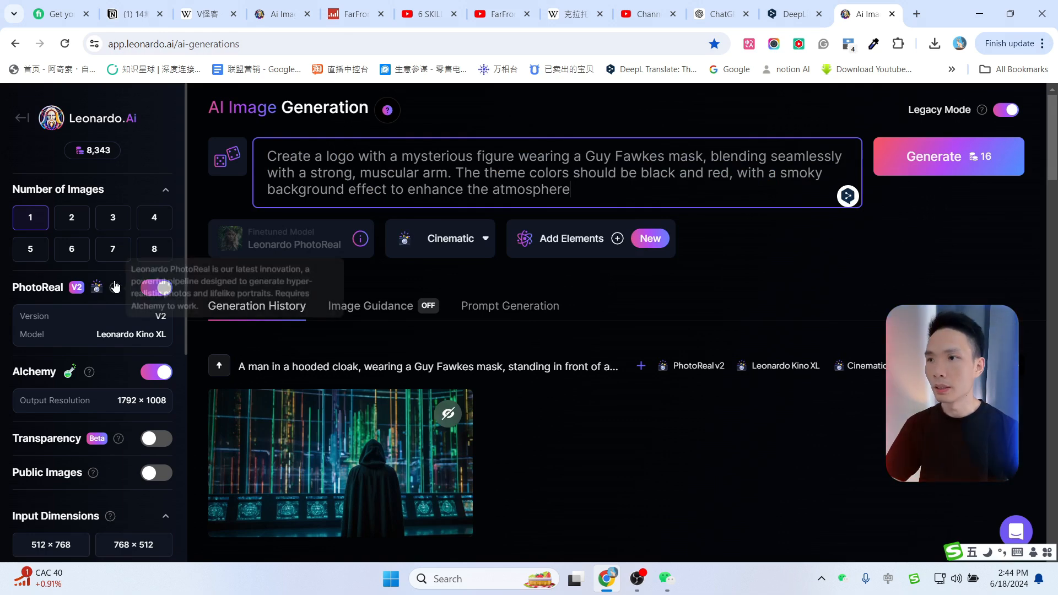
Set Number of Images to 3 and toggle PhotoReal off and back on
click(78, 223)
click(109, 225)
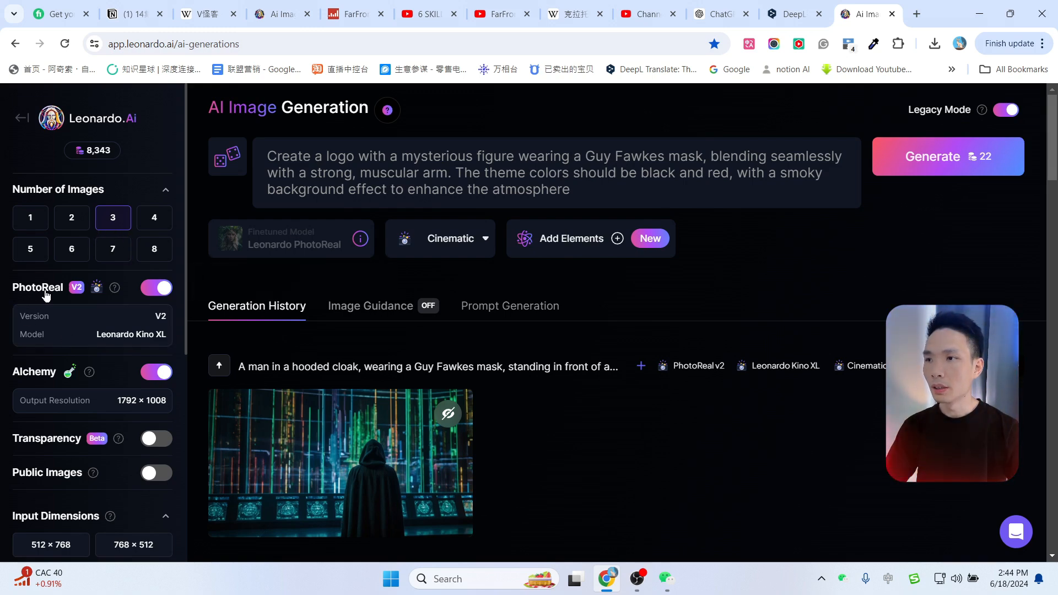
click(155, 288)
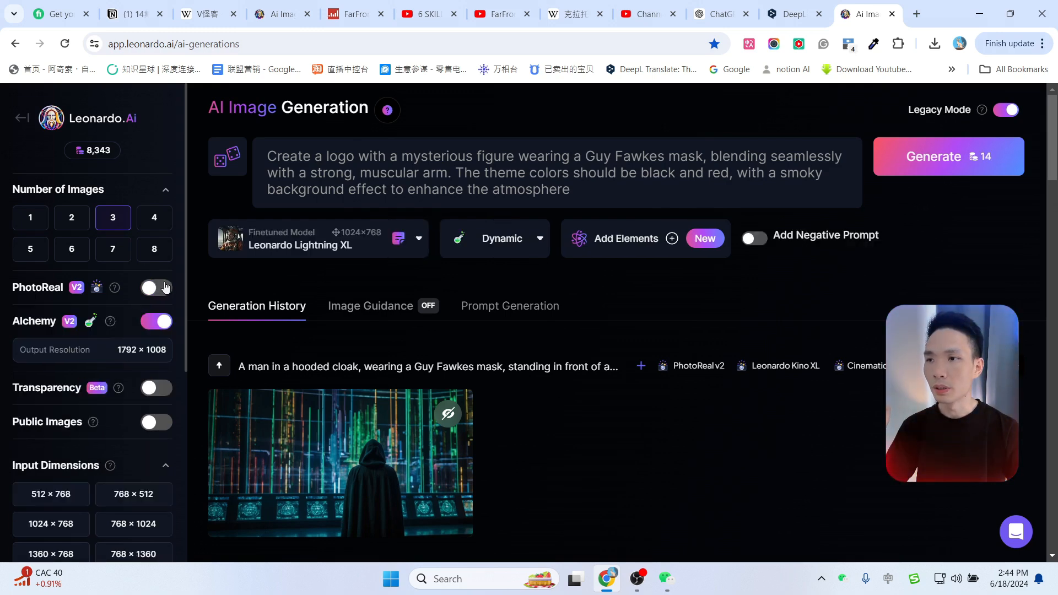
click(160, 288)
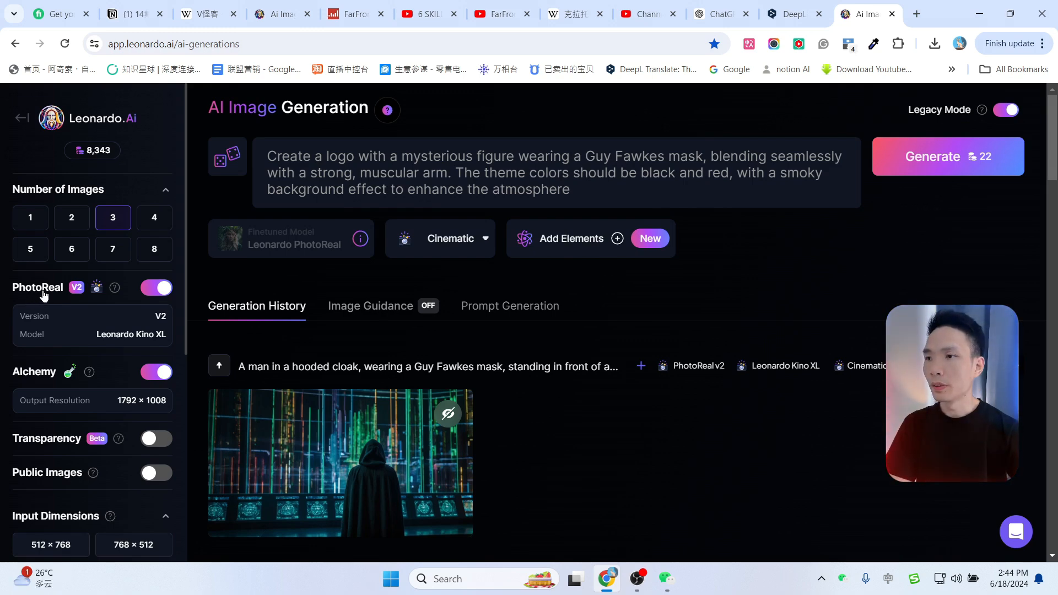
Set PhotoReal's model to Leonardo Diffusion XL and save the settings
click(132, 318)
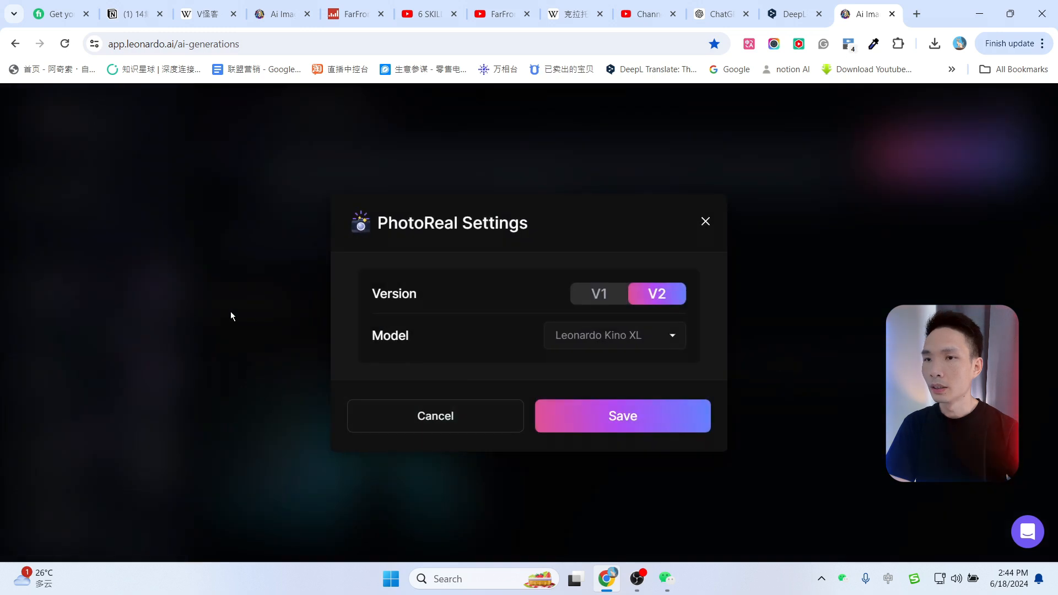
click(671, 337)
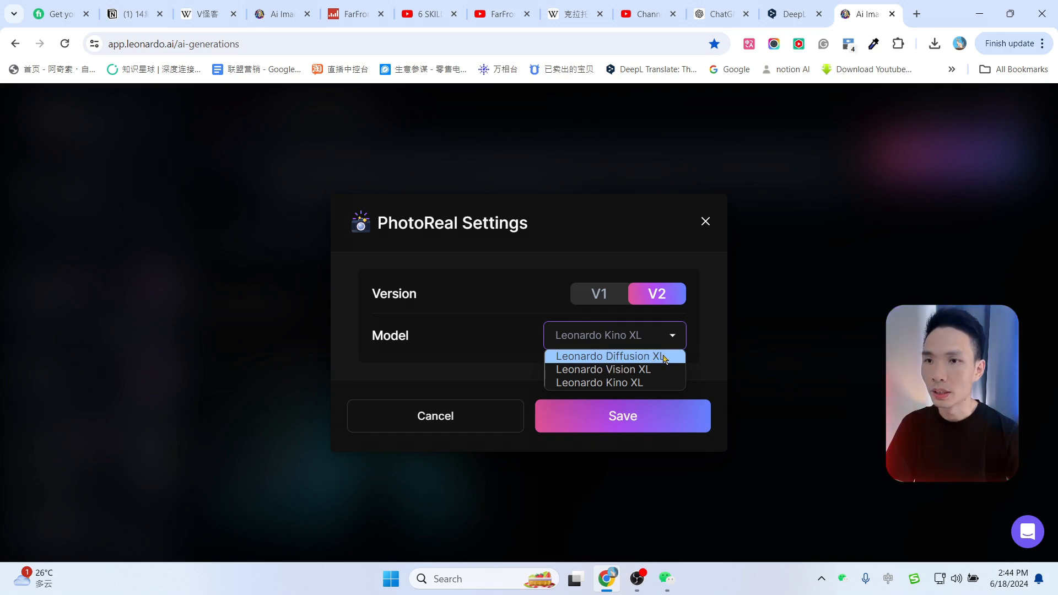
click(633, 358)
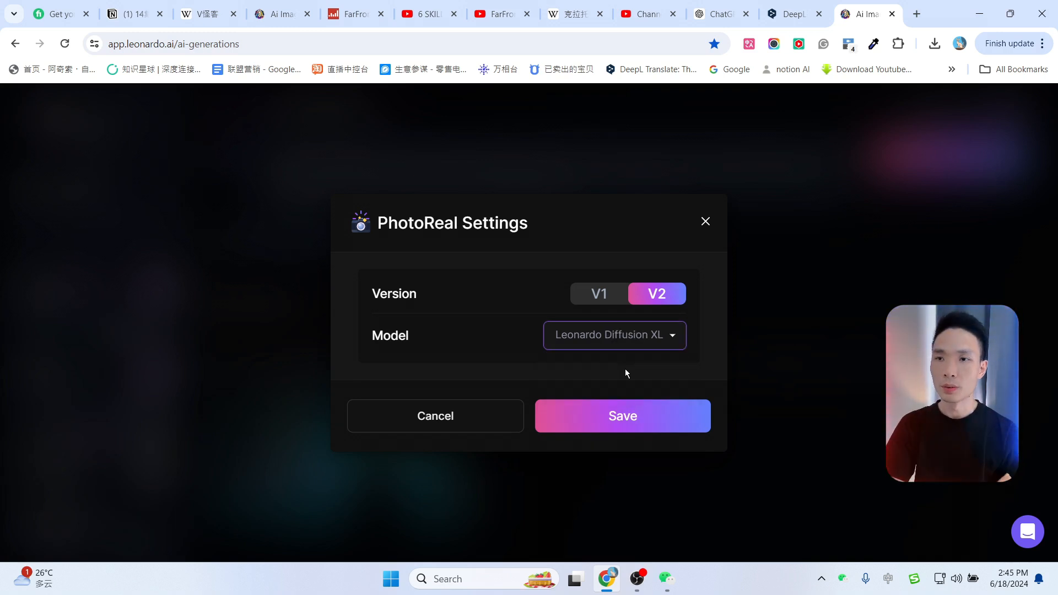
click(671, 409)
scroll(126, 344, down, 1)
scroll(125, 345, down, 6)
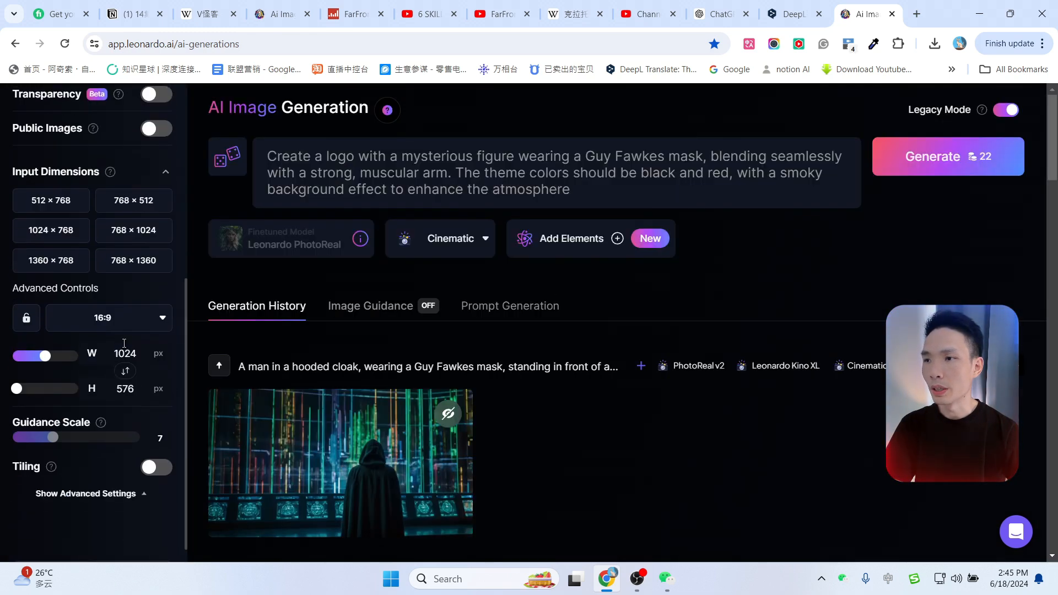
scroll(124, 347, up, 7)
Browse the finetuned models list with PhotoReal off, then turn PhotoReal back on
click(156, 289)
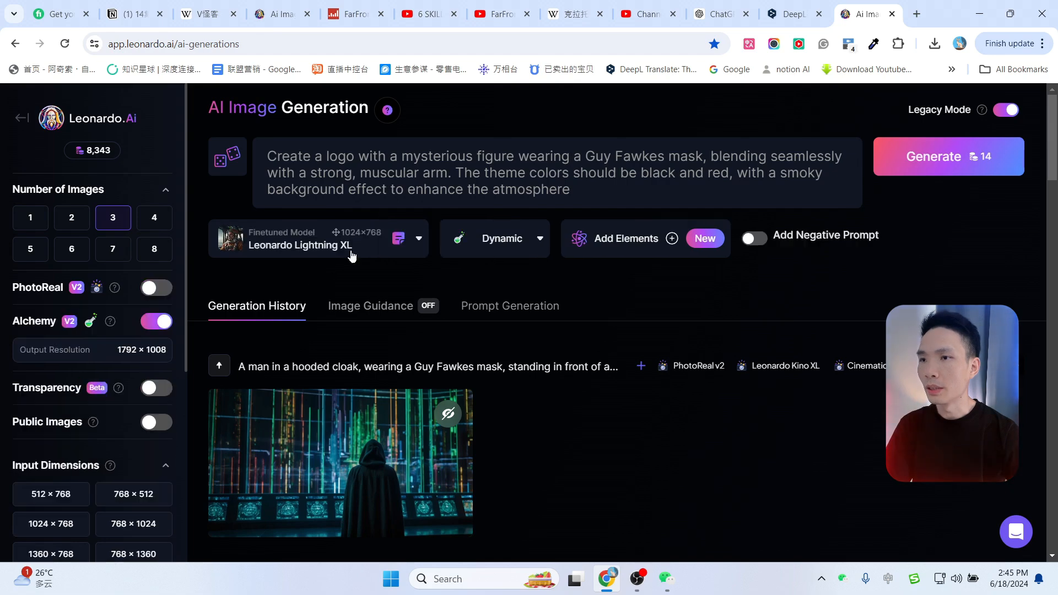
click(419, 251)
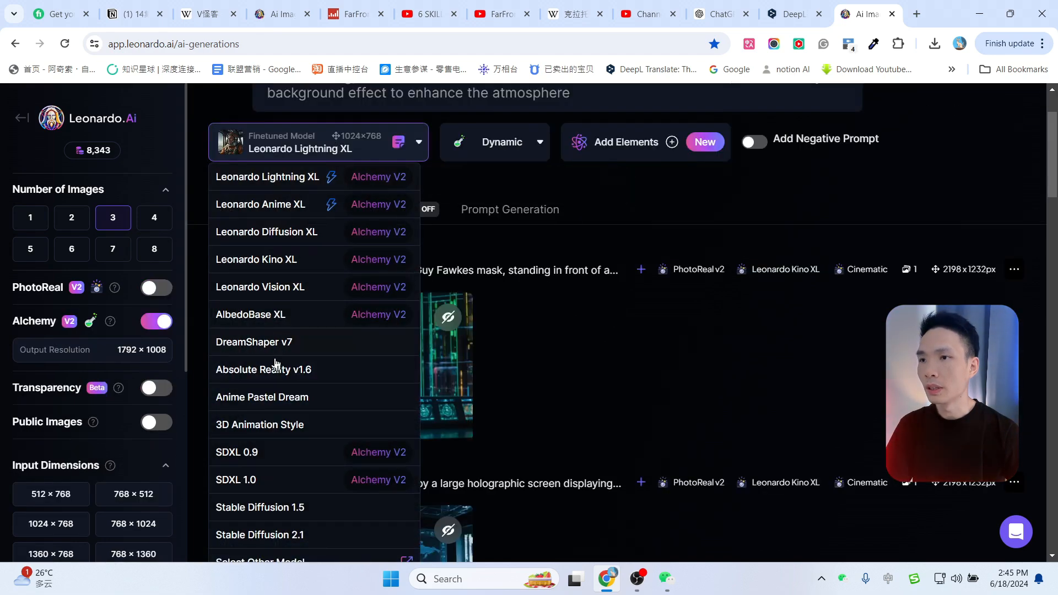
scroll(276, 364, down, 4)
scroll(279, 427, up, 4)
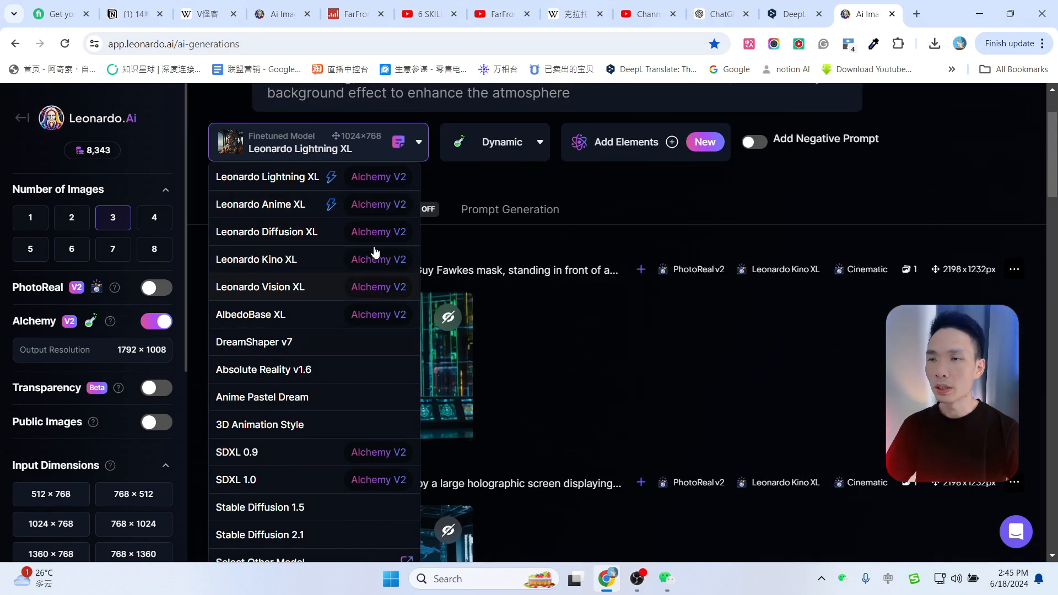
scroll(342, 295, up, 2)
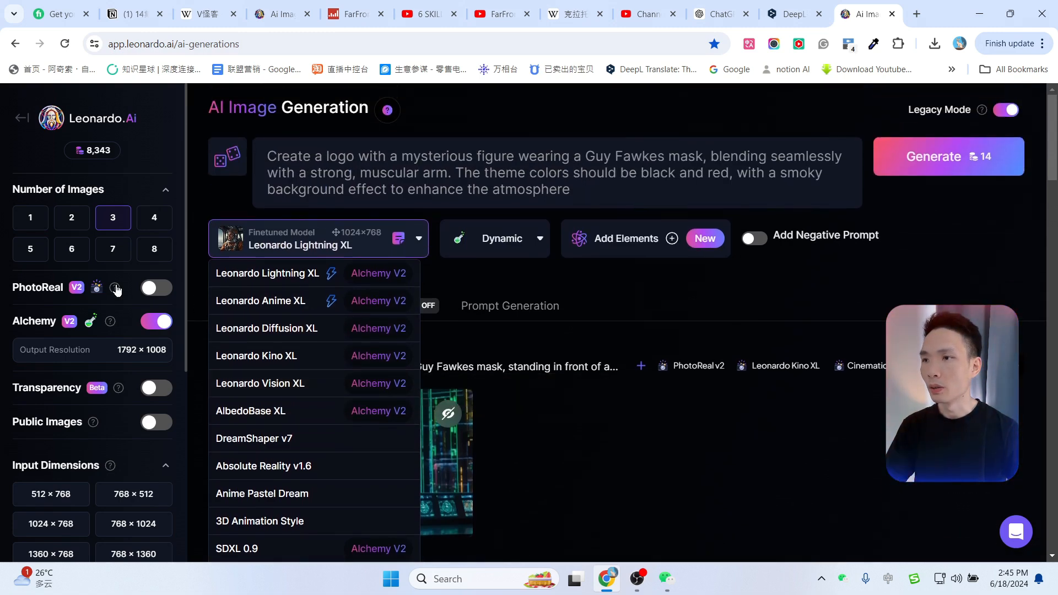
click(159, 289)
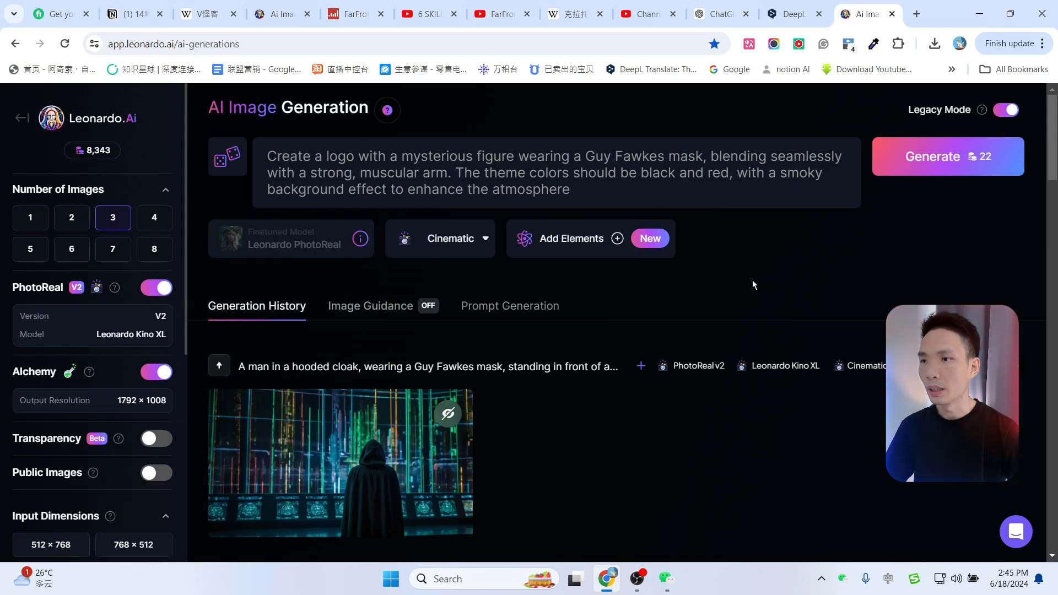
Change the aspect ratio from 16:9 to square 1:1
scroll(79, 175, down, 1)
scroll(77, 165, down, 3)
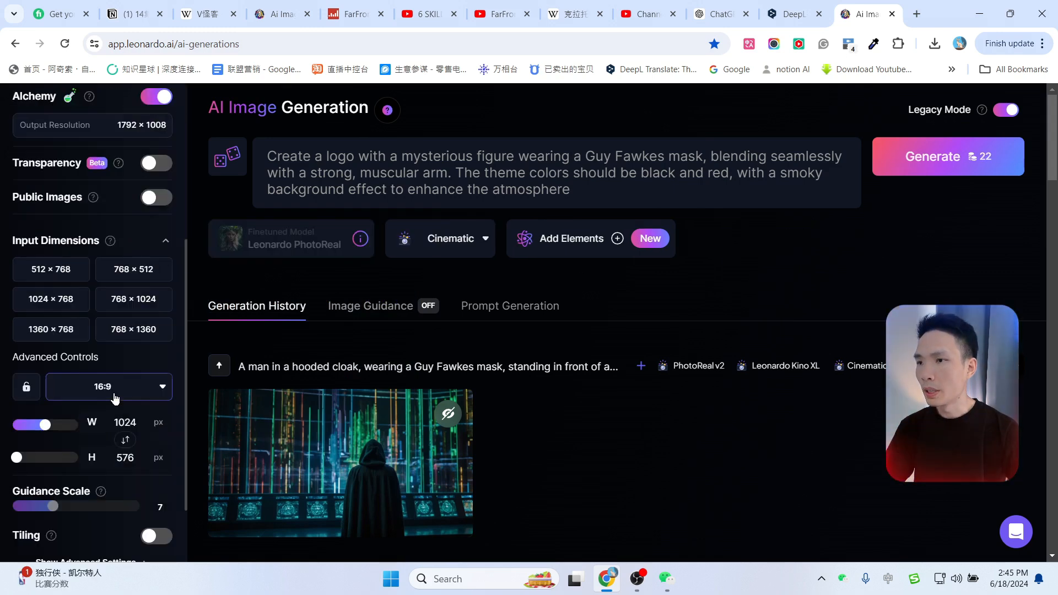
click(112, 392)
click(78, 430)
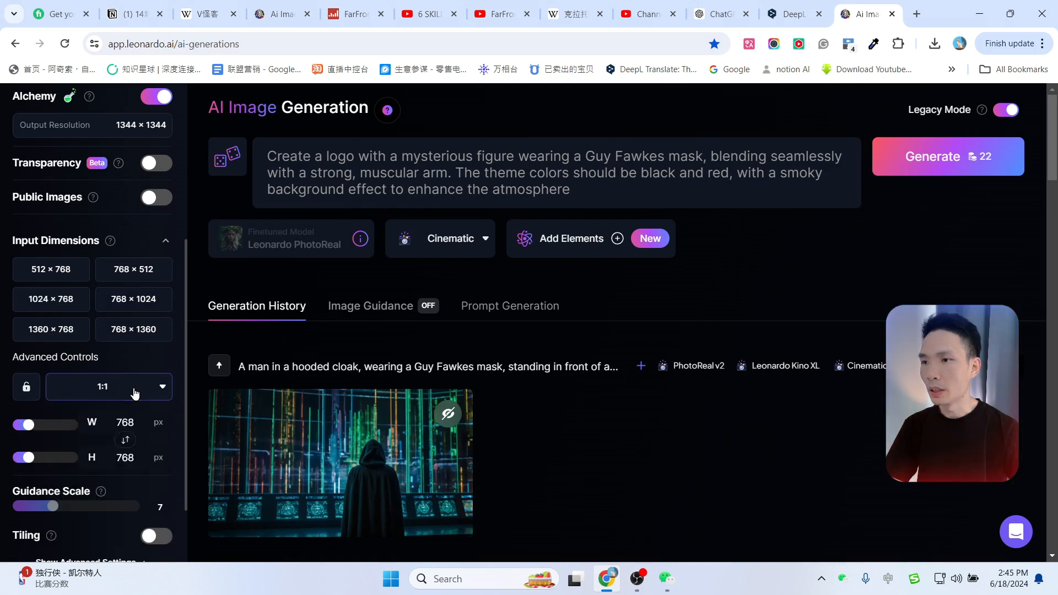
scroll(135, 458, down, 2)
scroll(110, 385, up, 3)
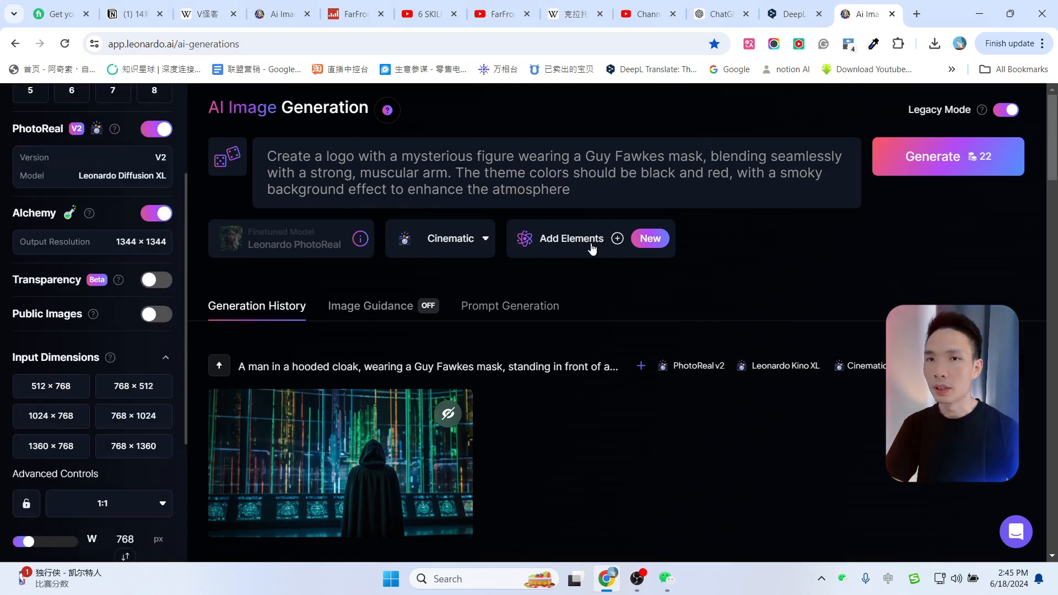
Generate three logo images from the current Prompt 1
click(937, 157)
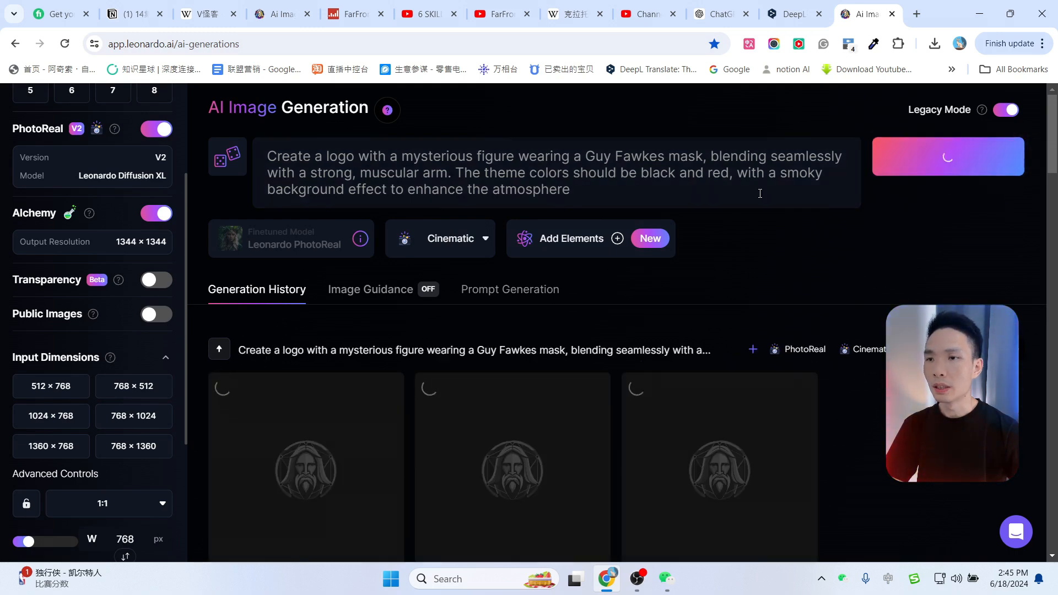
scroll(98, 235, up, 3)
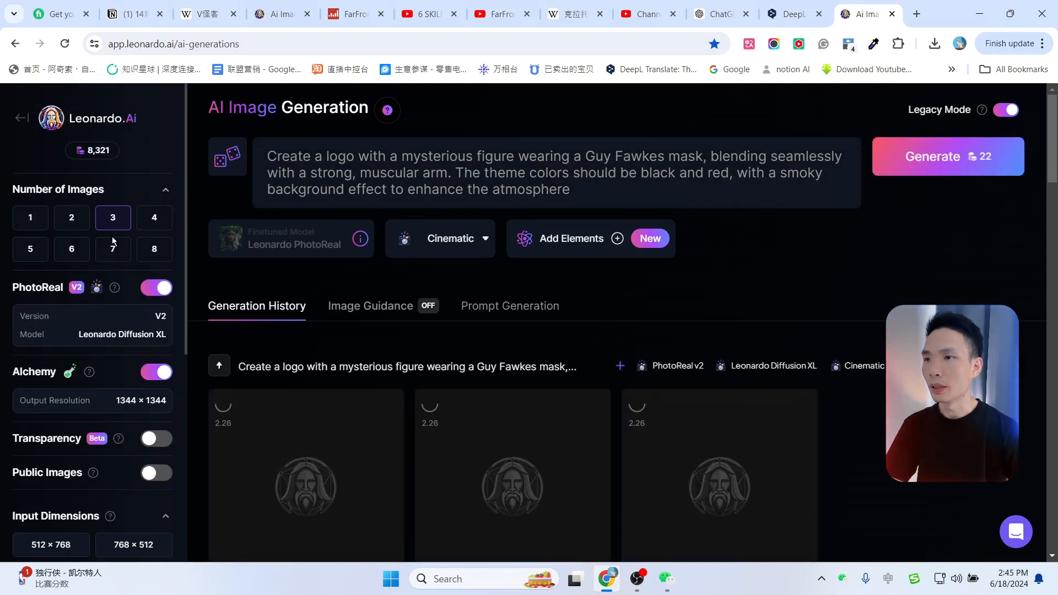
scroll(394, 406, down, 1)
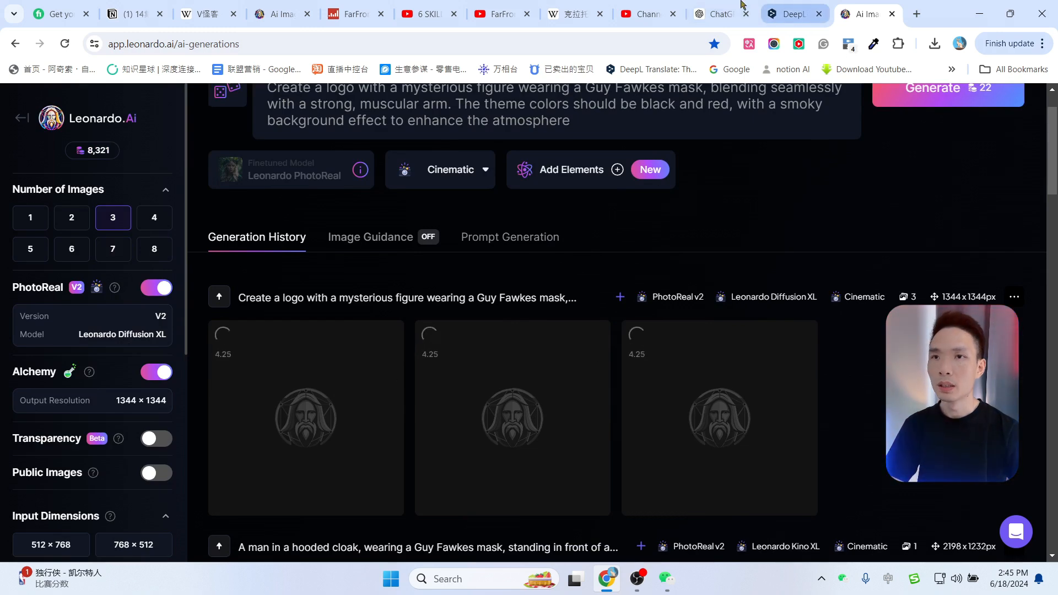
Copy ChatGPT's Prompt 2, paste it over the Leonardo prompt, and generate
click(725, 14)
scroll(515, 287, down, 1)
drag(389, 305, 538, 339)
key(ctrl+c)
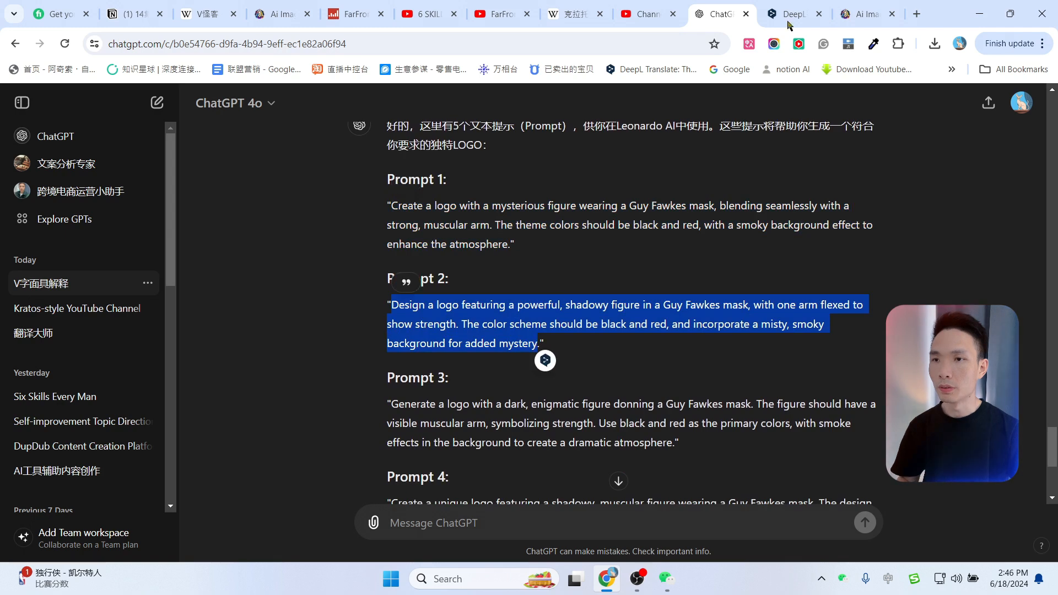
key(ctrl+9)
scroll(413, 197, up, 1)
click(412, 196)
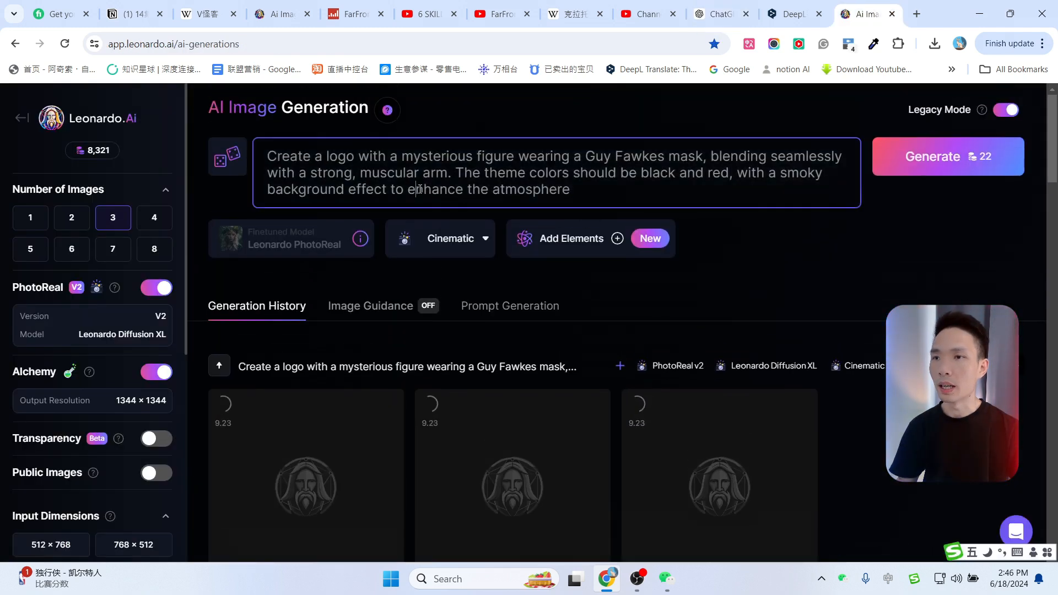
key(ctrl+a)
key(ctrl+v)
click(942, 153)
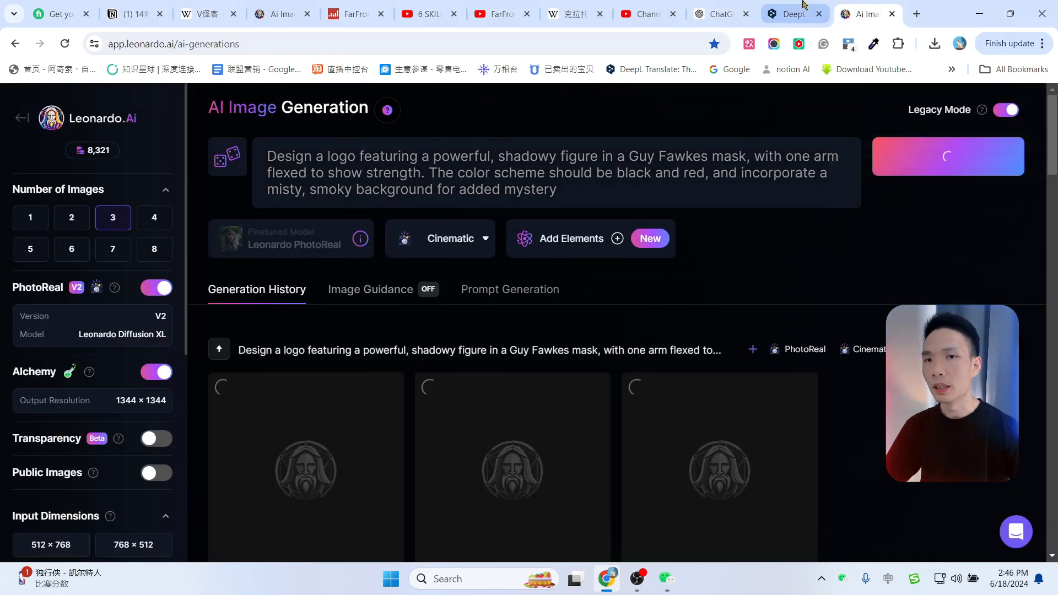
Replace the prompt with Prompt 3 and generate another batch
click(770, 6)
click(817, 15)
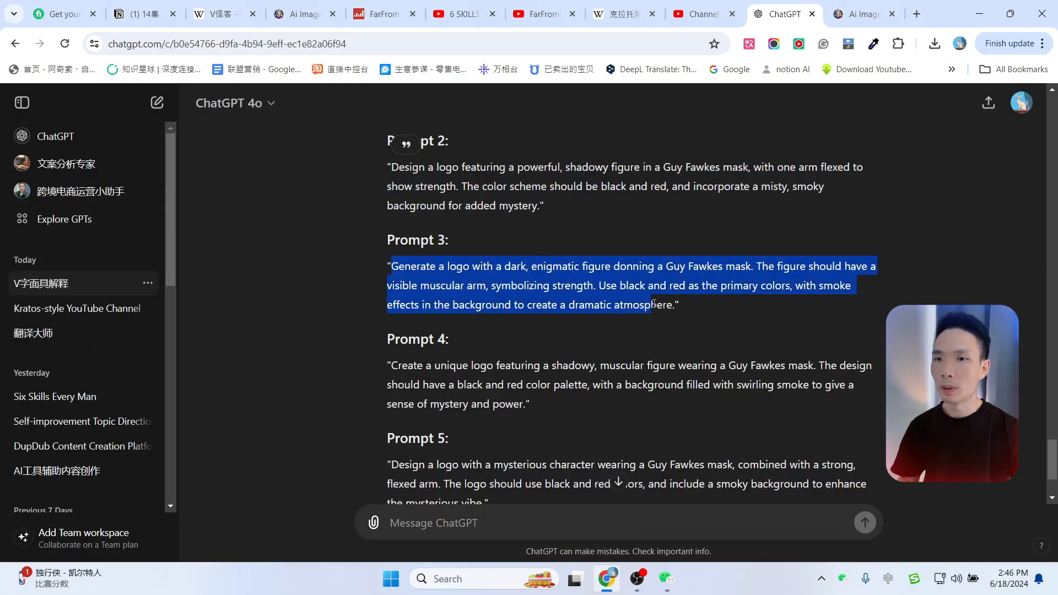
click(857, 14)
key(ctrl+a)
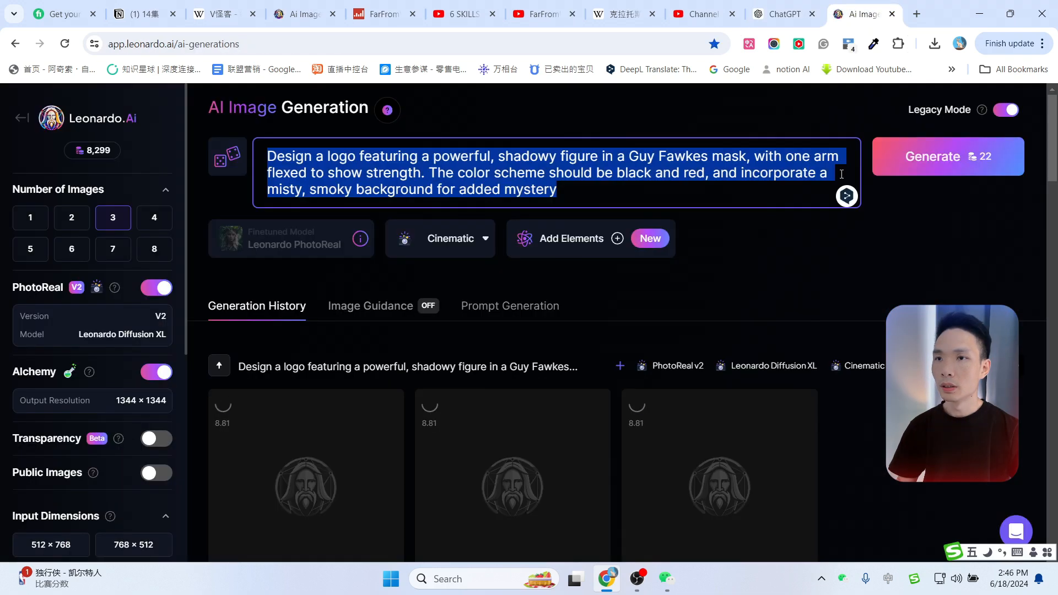
text(Generate a logo with a dark, enigmatic figure donning a Guy Fawkes mask. The figure should have a visible muscular arm, symbolizing strength. Use black and red as the primary colors, with smoke effects in the background to create a dramatic atmosphere.)
click(893, 141)
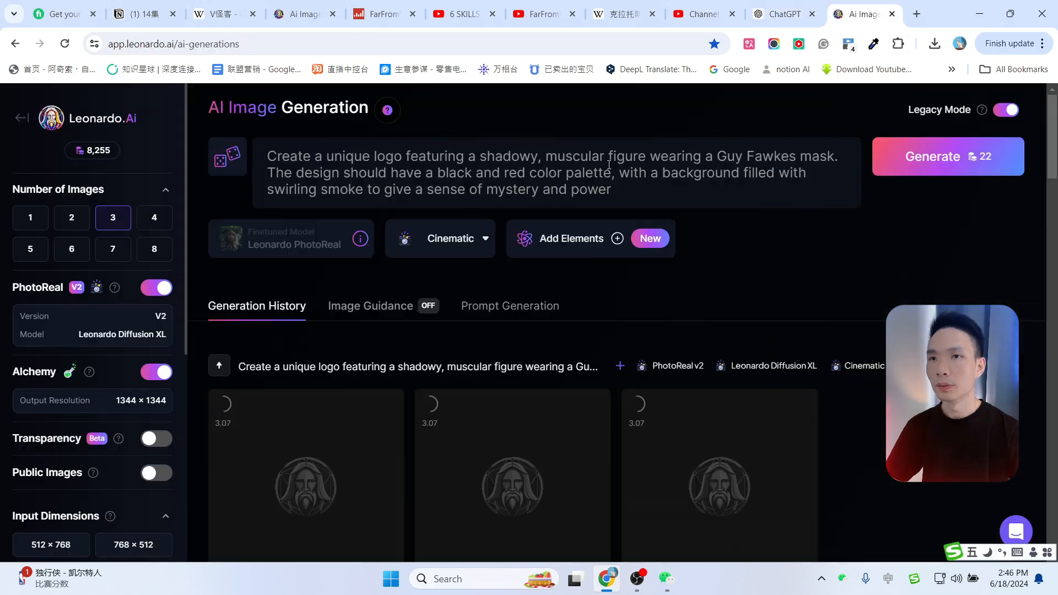
Replace the prompt with Prompt 5 and generate its images
click(609, 164)
key(ctrl+a)
text(Design a logo with a mysterious character wearing a Guy Fawkes mask, combined with a strong, flexed arm. The logo should use black and red colors, and include a smoky background to enhance the mysterious vibe)
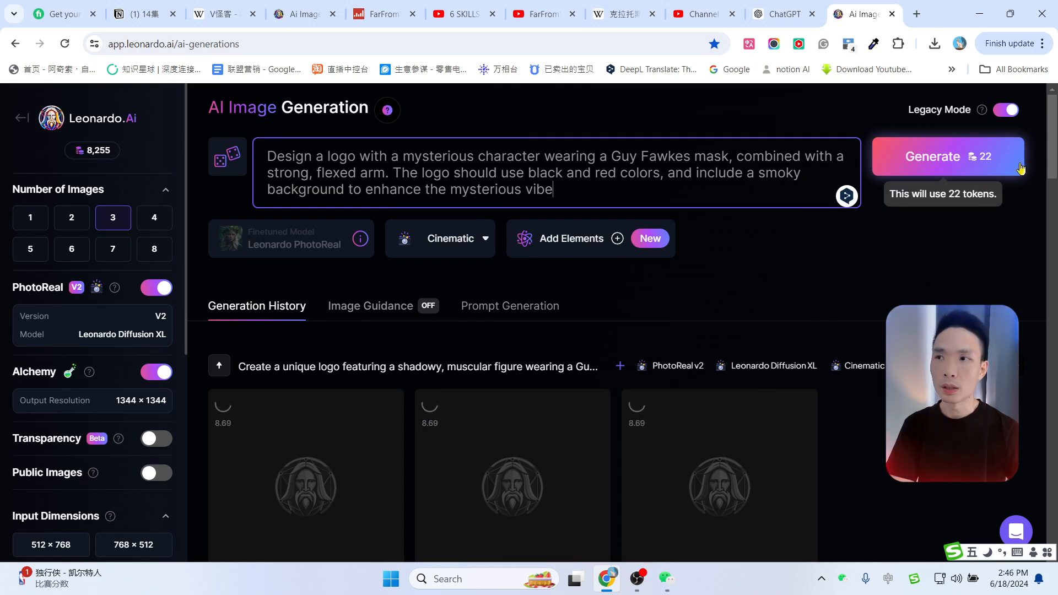
click(1020, 168)
Preview the crossed-arms hooded figure and red-hood images full size
scroll(896, 292, down, 10)
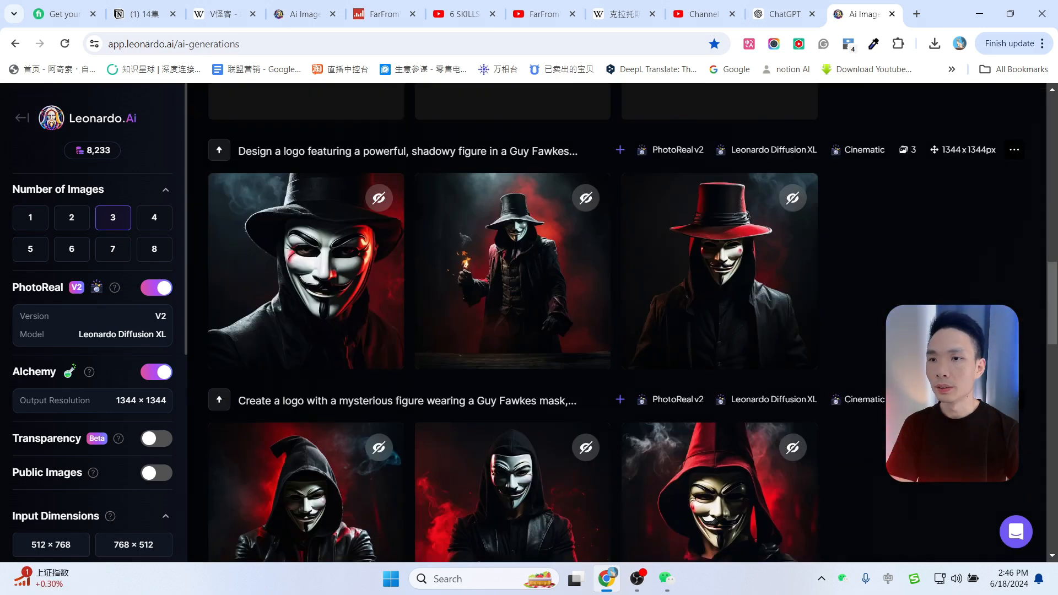
scroll(513, 322, down, 4)
scroll(512, 322, up, 1)
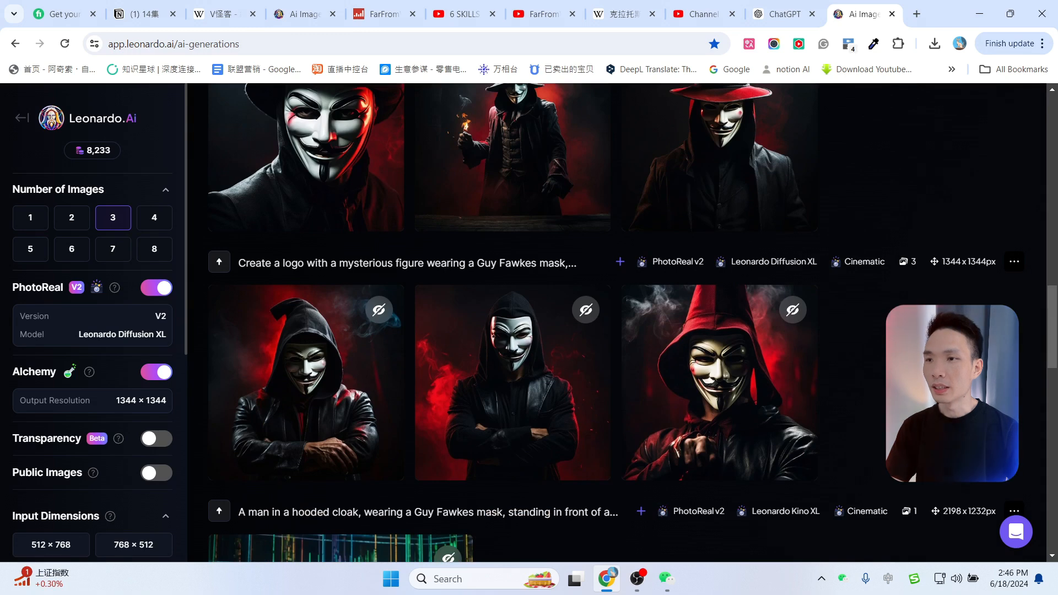
click(512, 386)
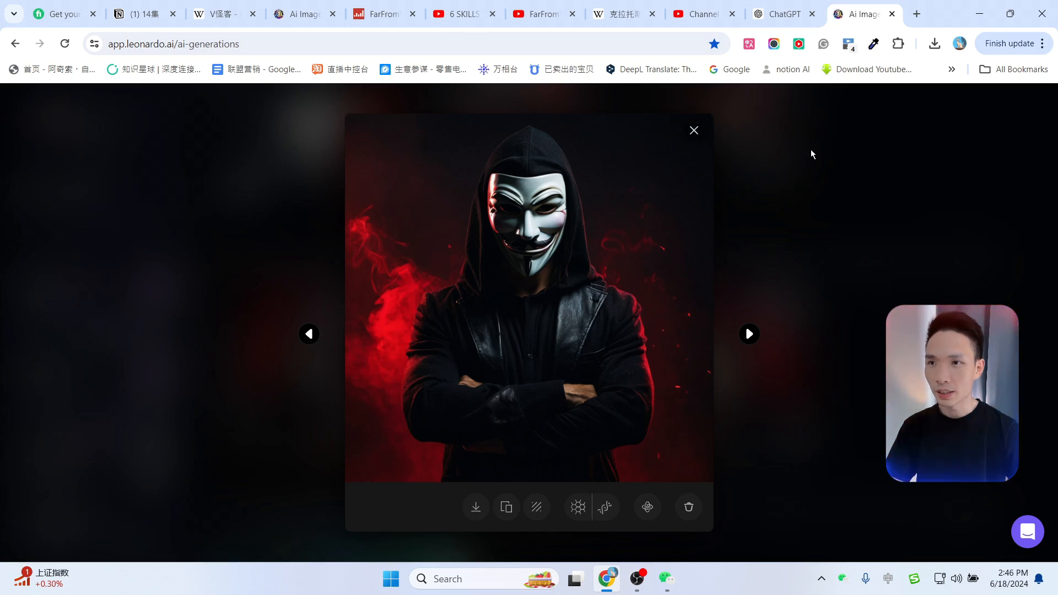
click(694, 131)
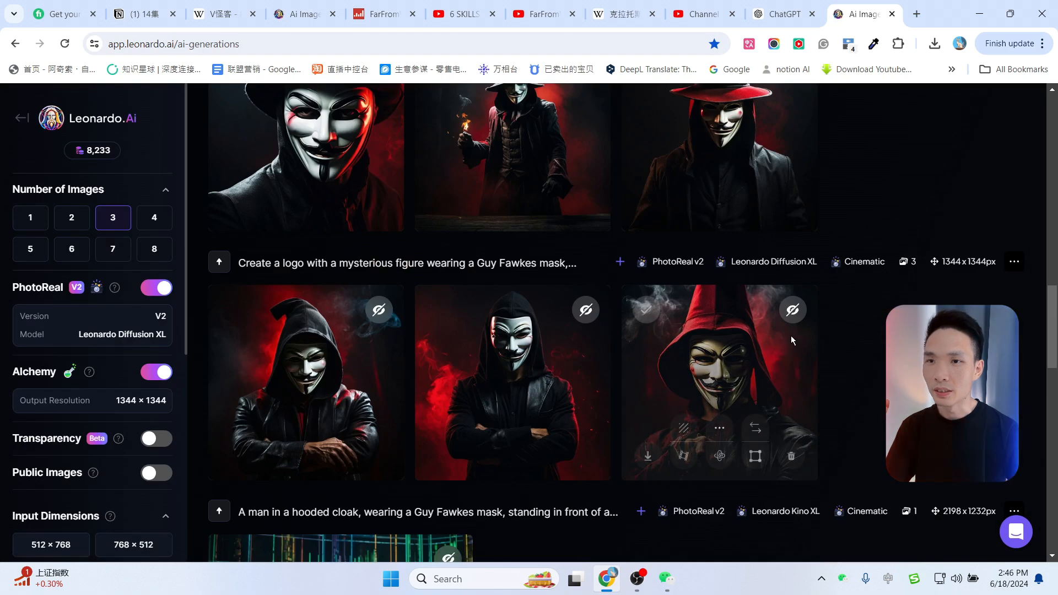
click(820, 313)
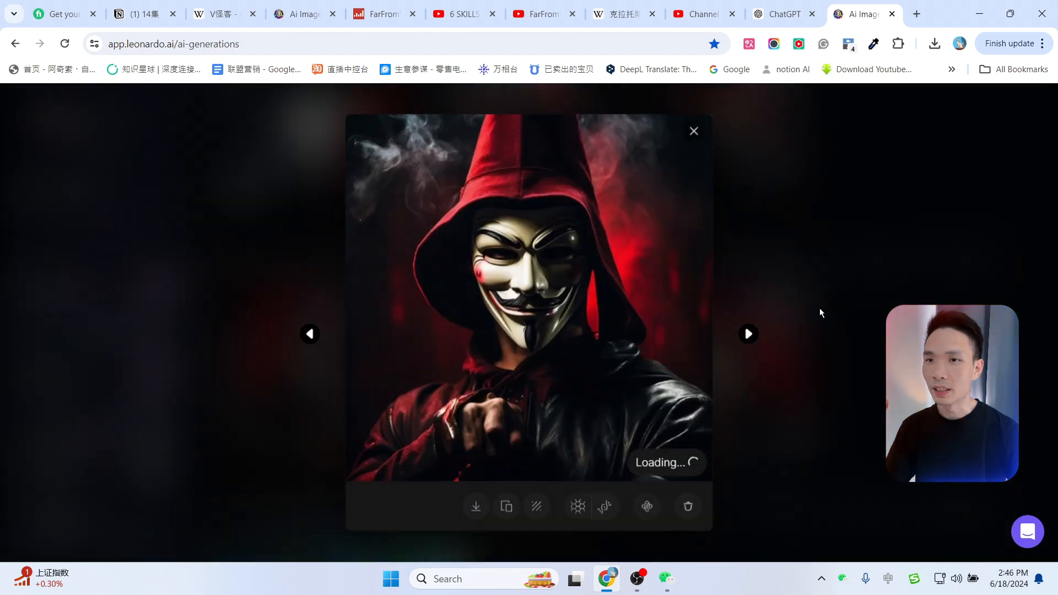
click(694, 131)
scroll(716, 330, up, 3)
Inspect the red top-hat Guy Fawkes image at full resolution
click(717, 385)
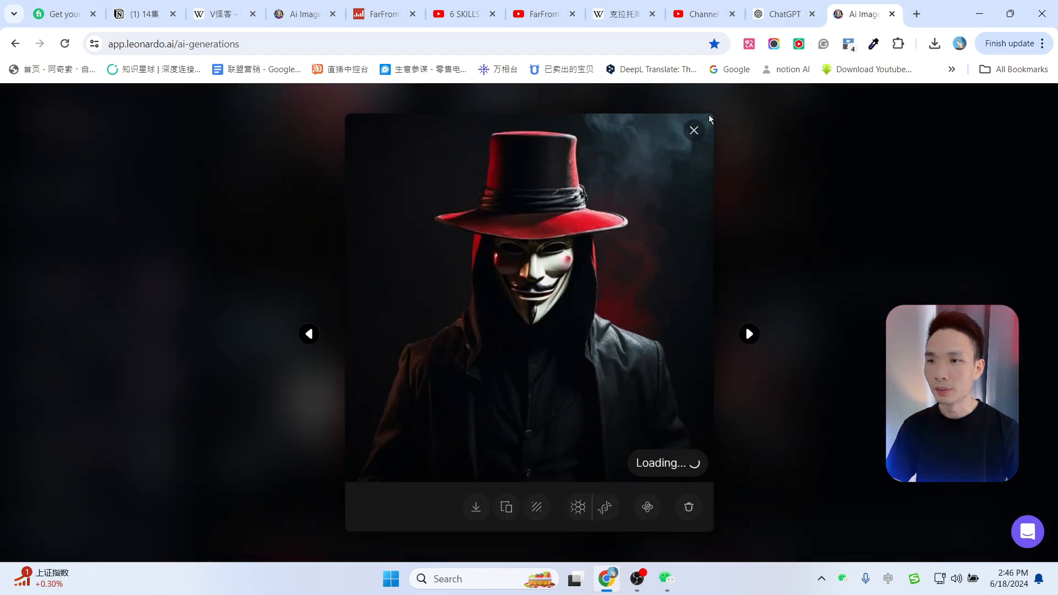
click(400, 438)
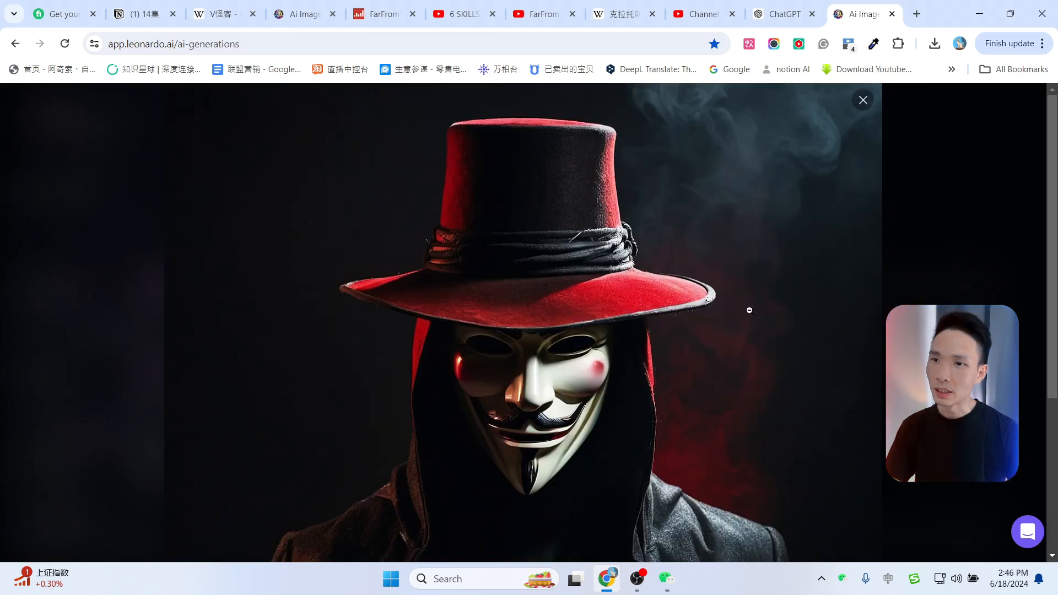
scroll(750, 310, down, 4)
scroll(729, 335, up, 4)
scroll(730, 335, down, 4)
scroll(756, 321, up, 4)
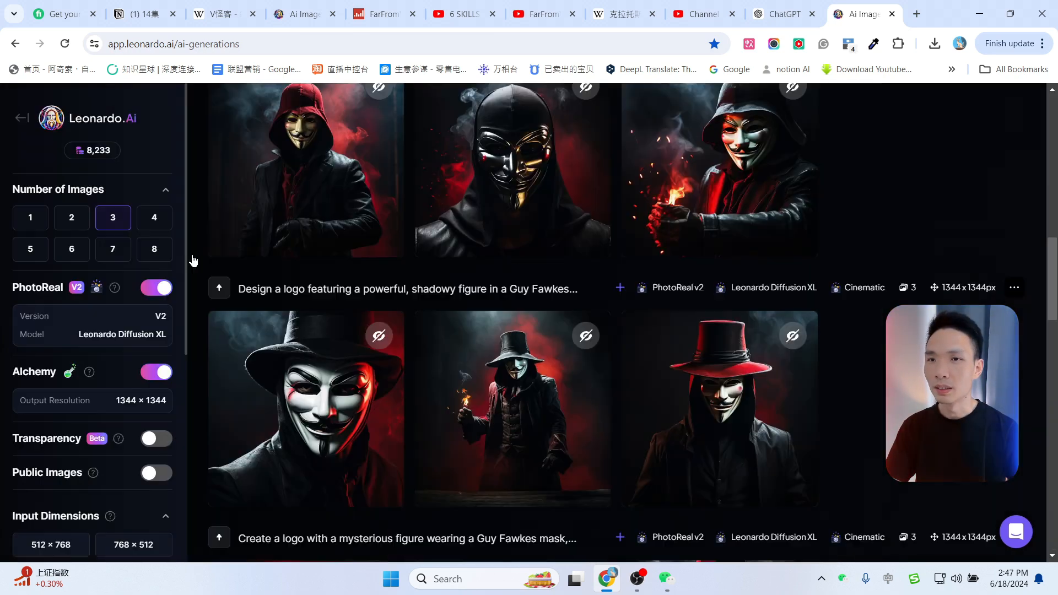
scroll(156, 248, up, 1)
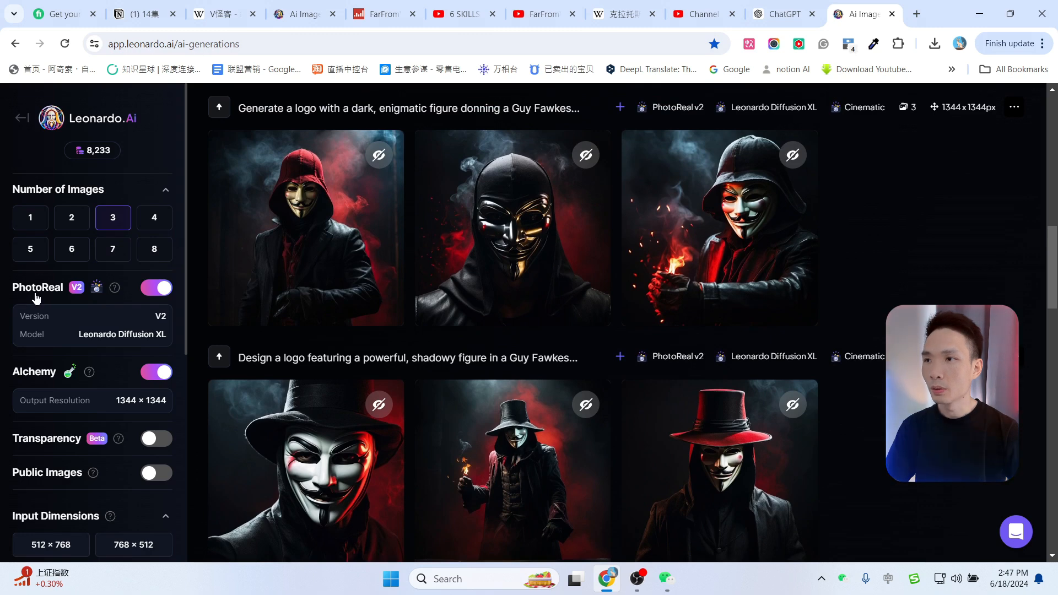
scroll(489, 323, down, 1)
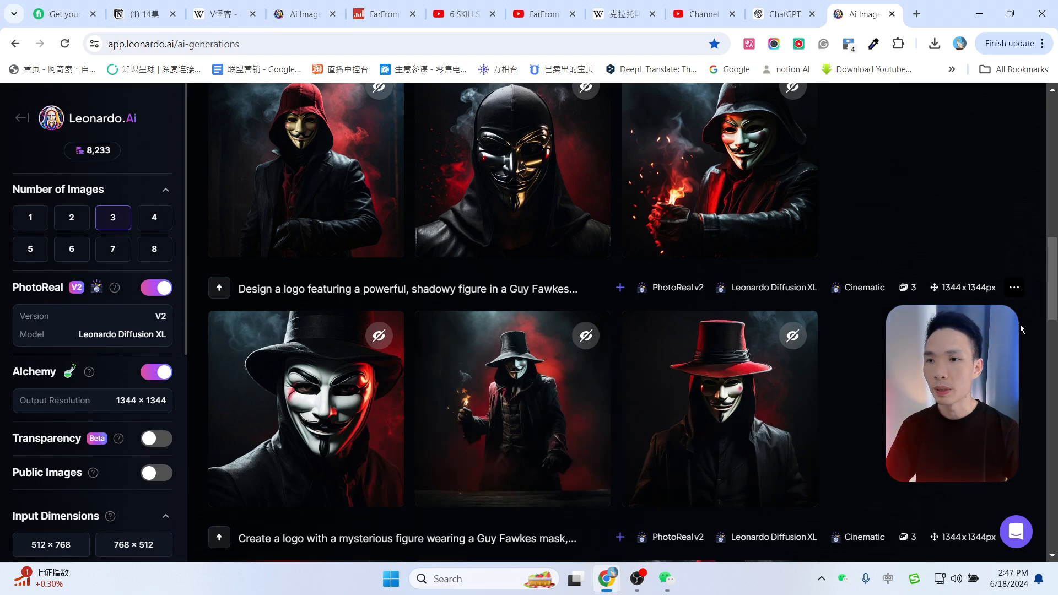
scroll(1020, 329, up, 2)
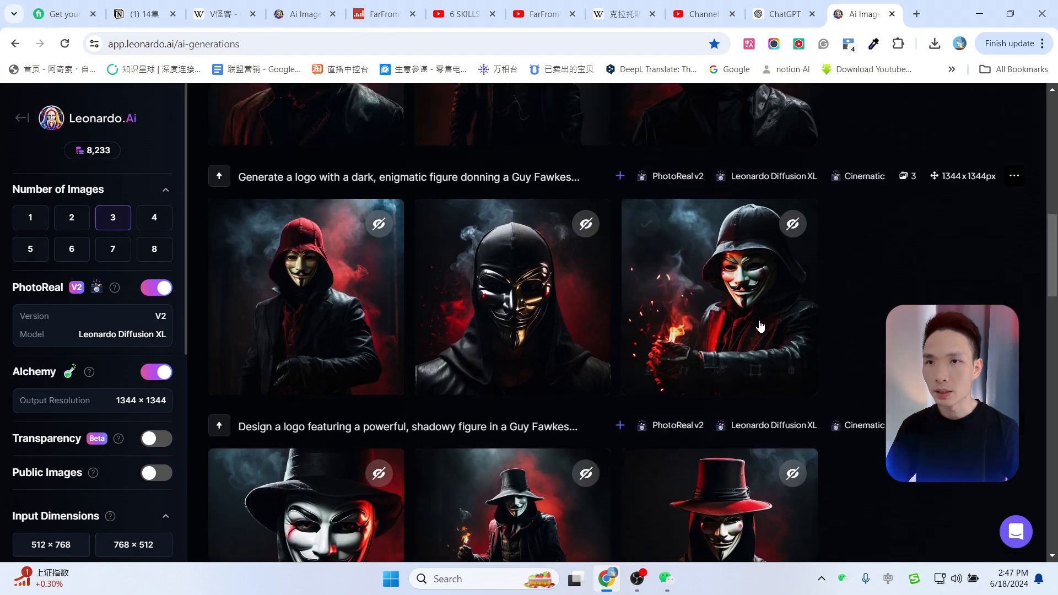
scroll(1020, 329, up, 3)
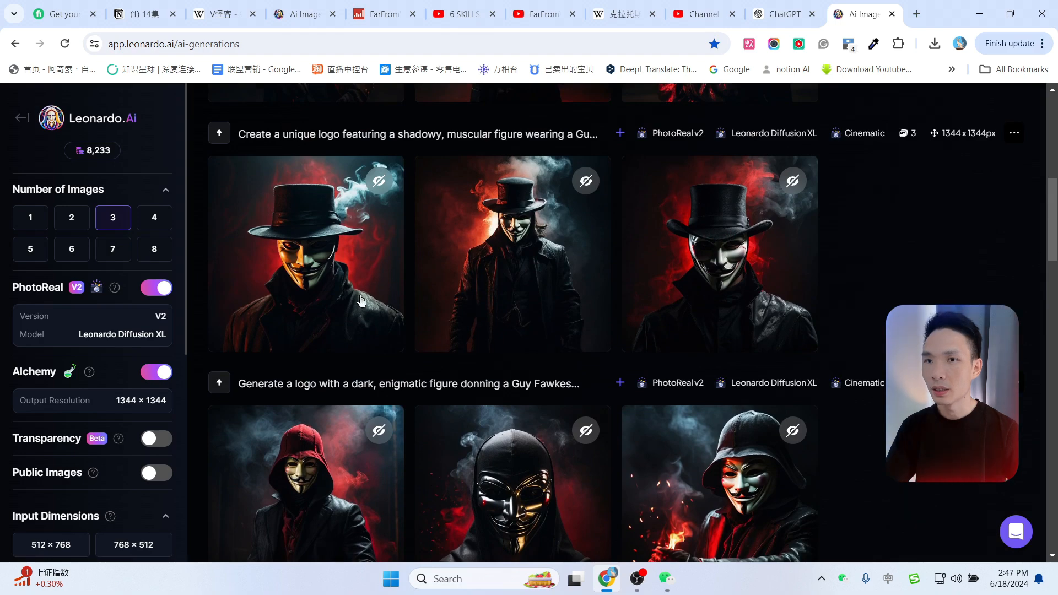
scroll(361, 300, up, 4)
Download the red top-hat Guy Fawkes image
click(366, 292)
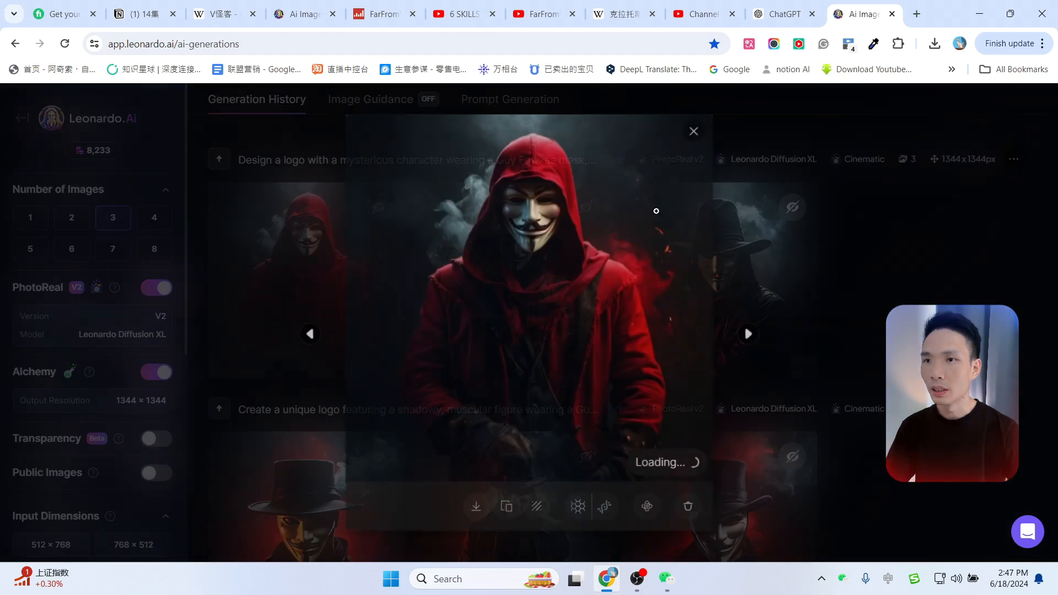
click(868, 249)
scroll(868, 249, down, 10)
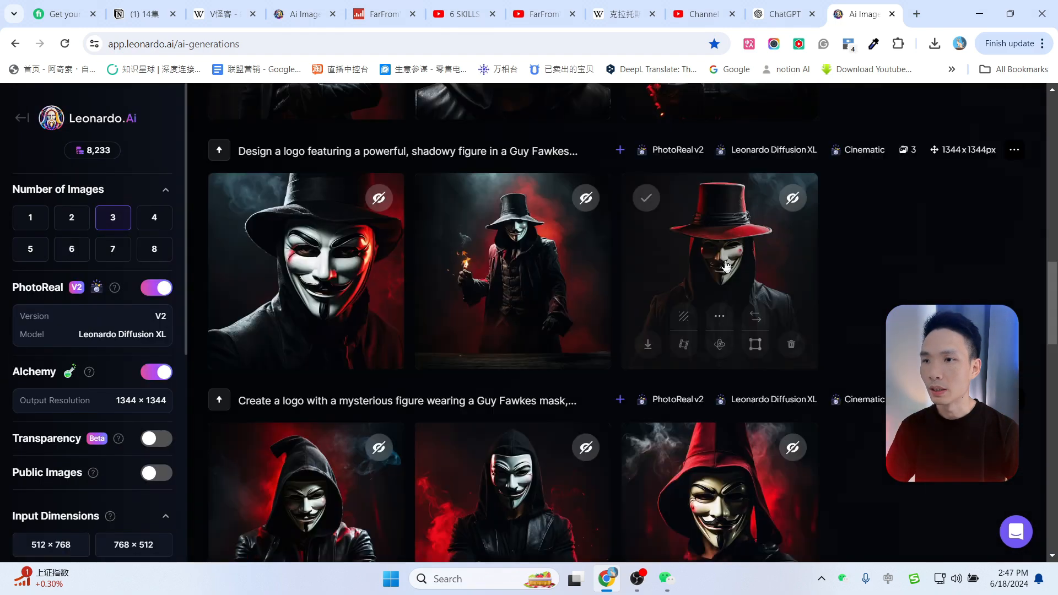
click(782, 267)
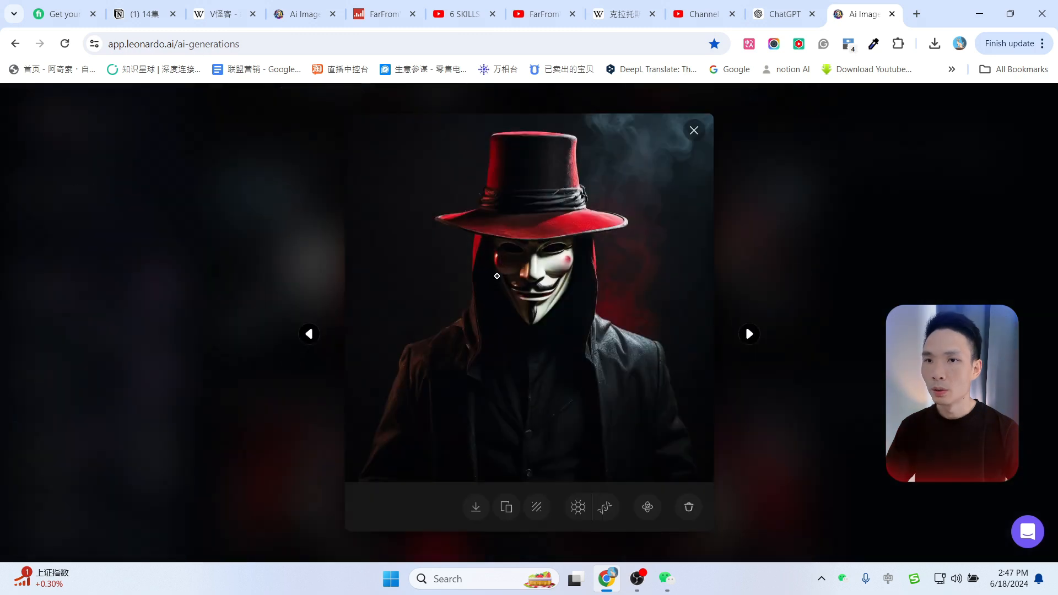
click(477, 507)
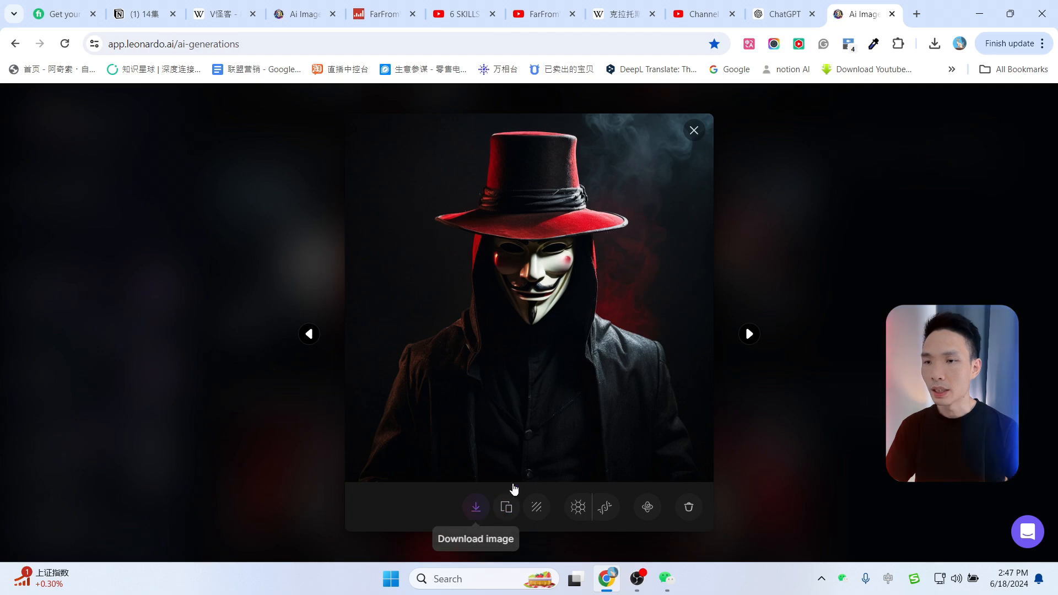
click(554, 241)
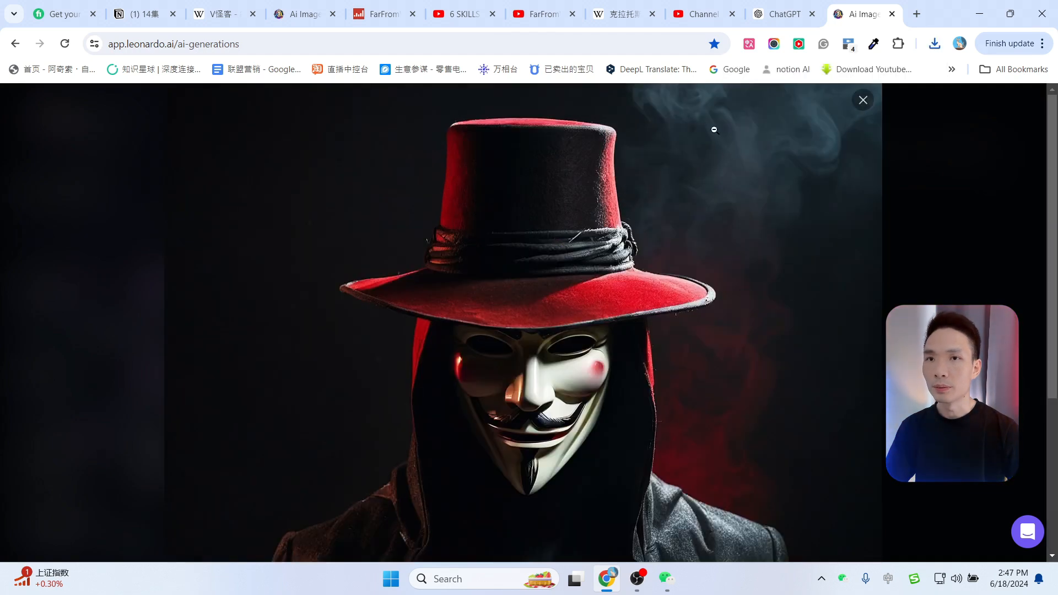
click(685, 4)
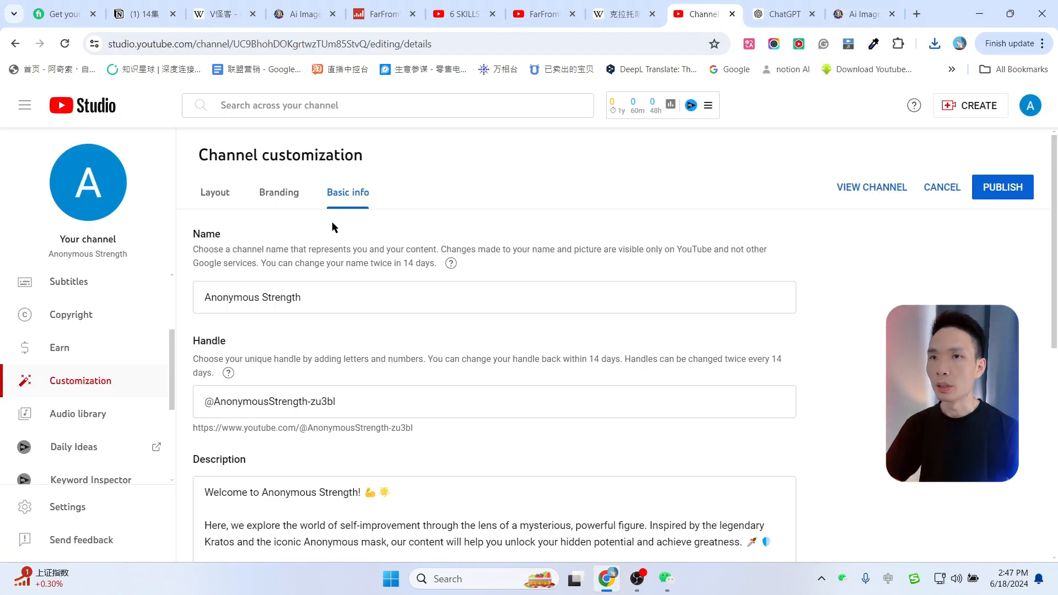
Publish the Anonymous Strength channel's basic info changes
scroll(461, 347, down, 2)
scroll(354, 298, up, 1)
scroll(380, 340, down, 7)
scroll(1018, 198, up, 8)
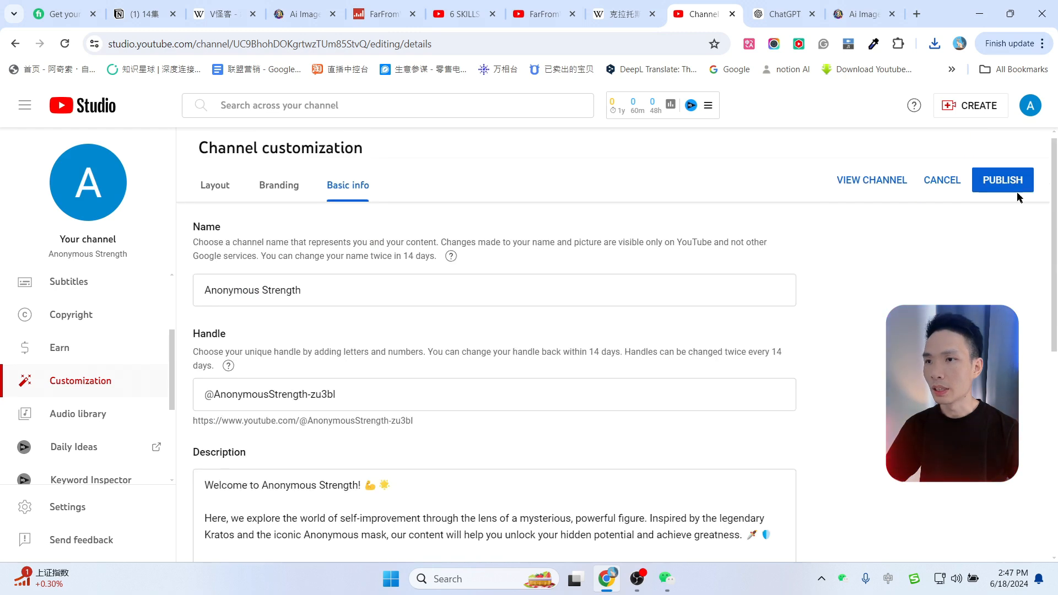
click(1002, 189)
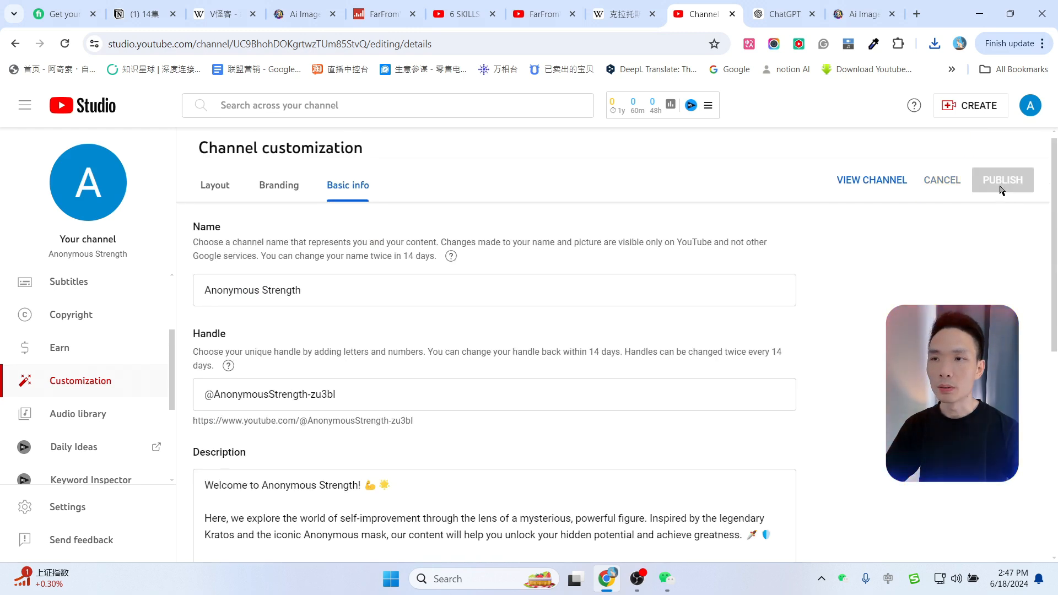
Upload the downloaded top-hat image as the Branding profile picture and accept the crop
click(277, 193)
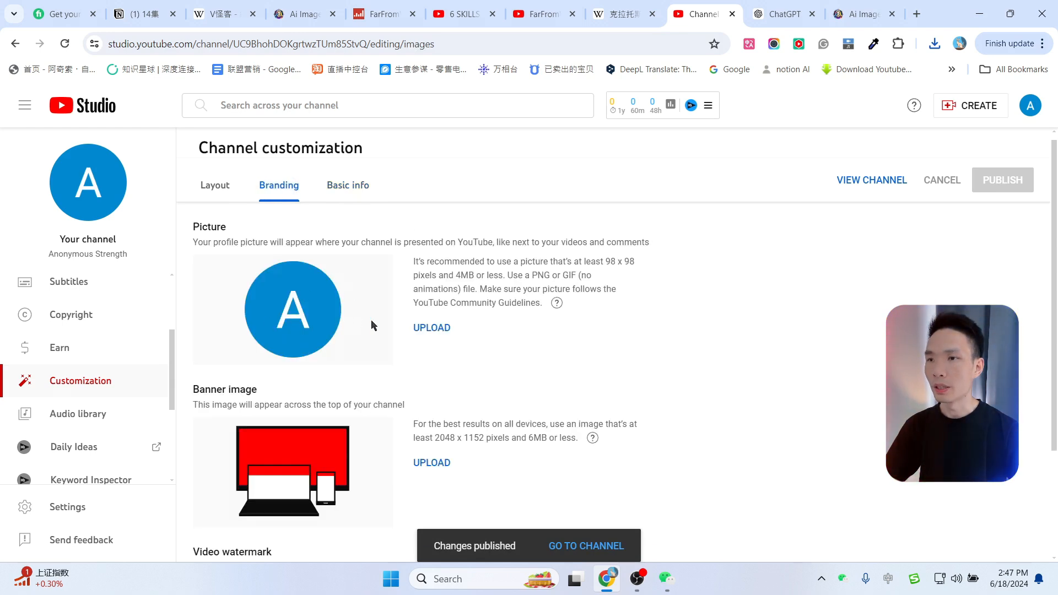
click(426, 329)
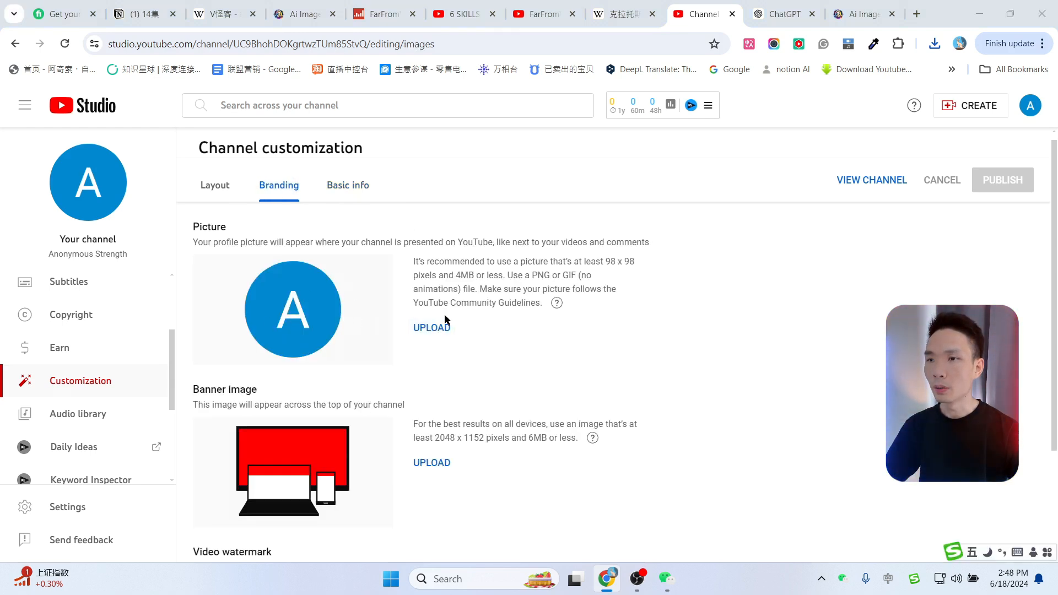
double_click(153, 126)
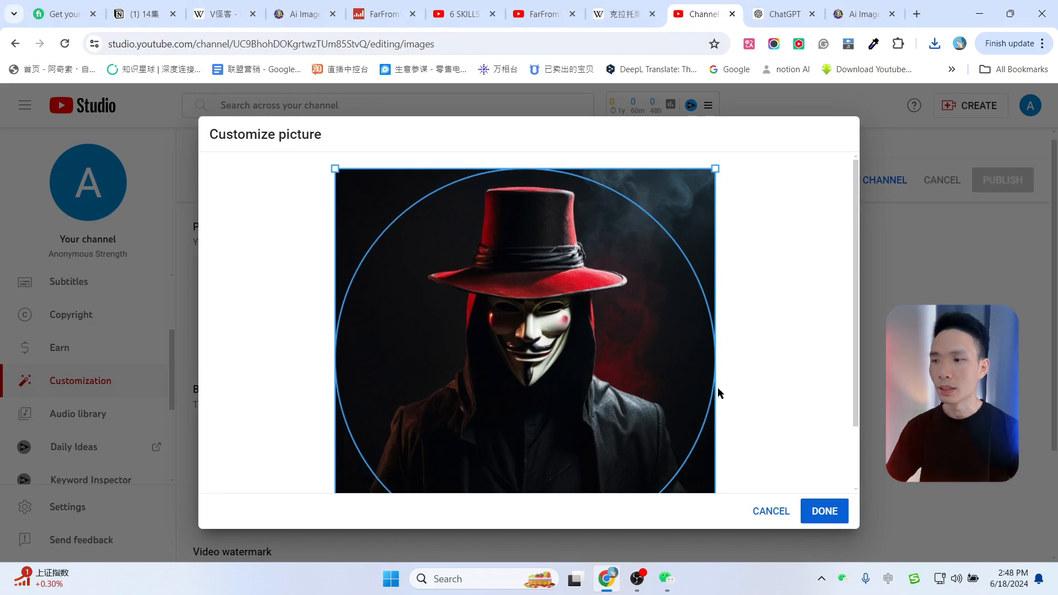
click(821, 513)
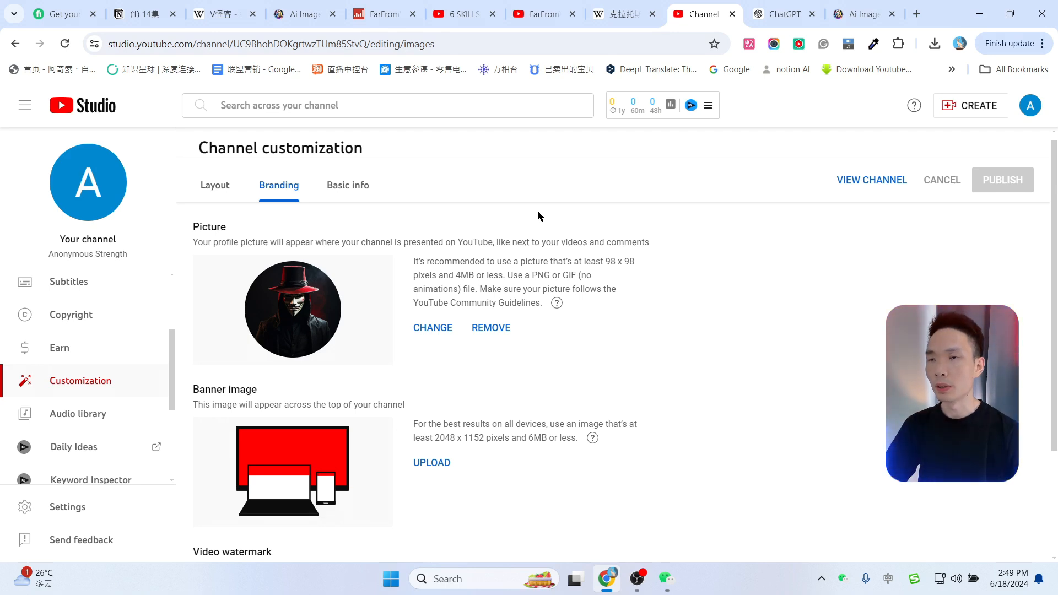
Sort FarFromWeak's videos by Popular, then open the '6 SKILLS Every Man Needs In LIFE' video
click(456, 5)
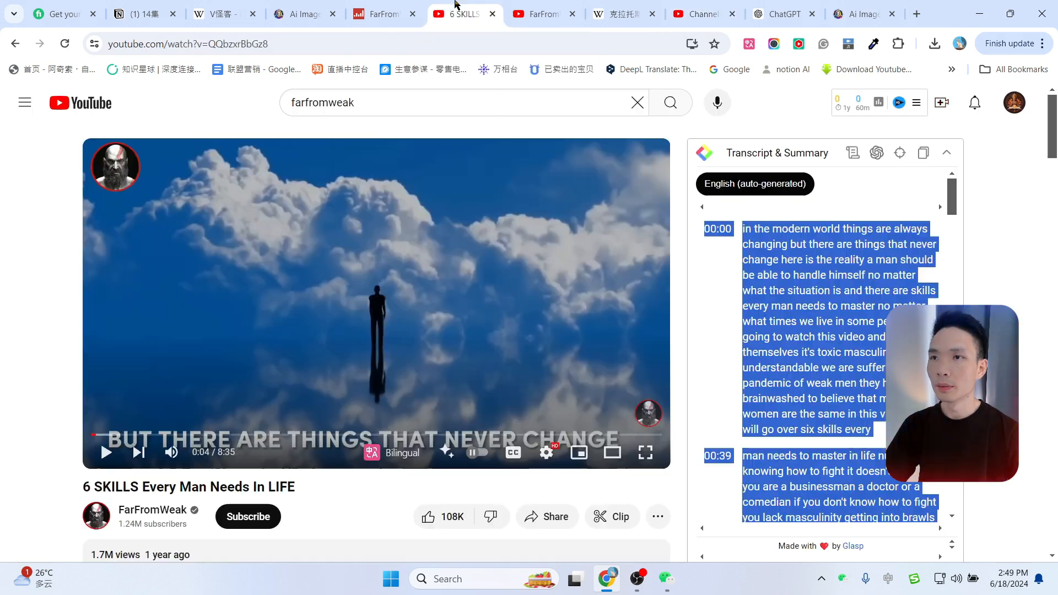
click(529, 5)
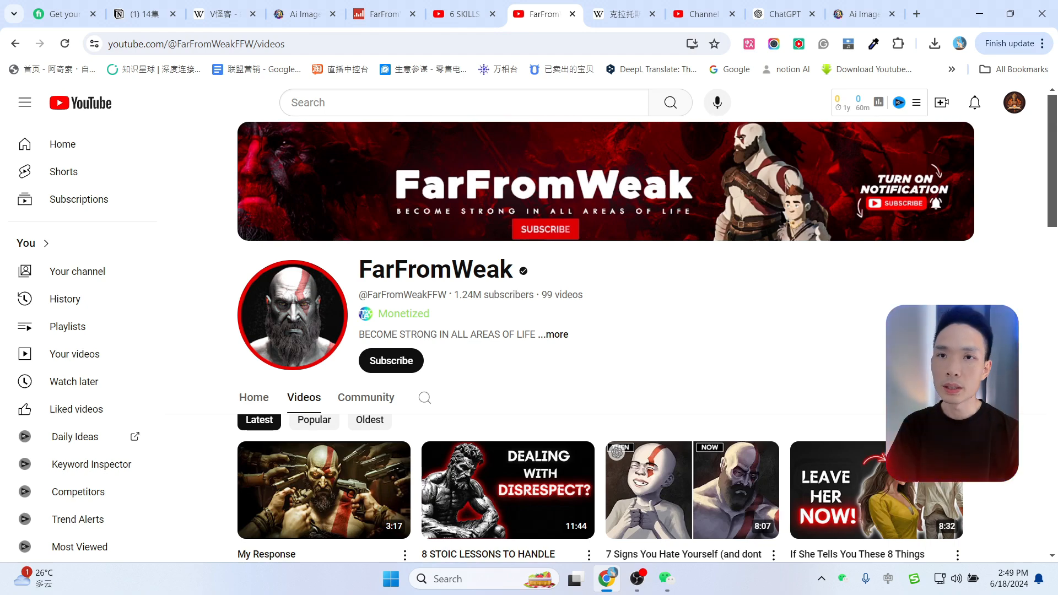
scroll(378, 328, down, 3)
scroll(378, 328, up, 3)
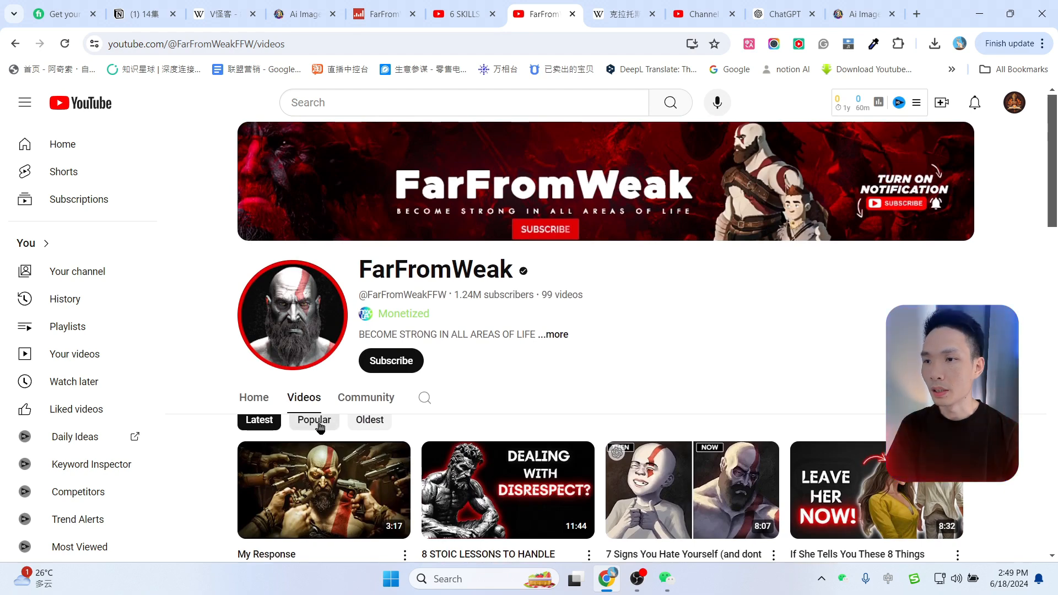
click(314, 421)
scroll(712, 311, down, 3)
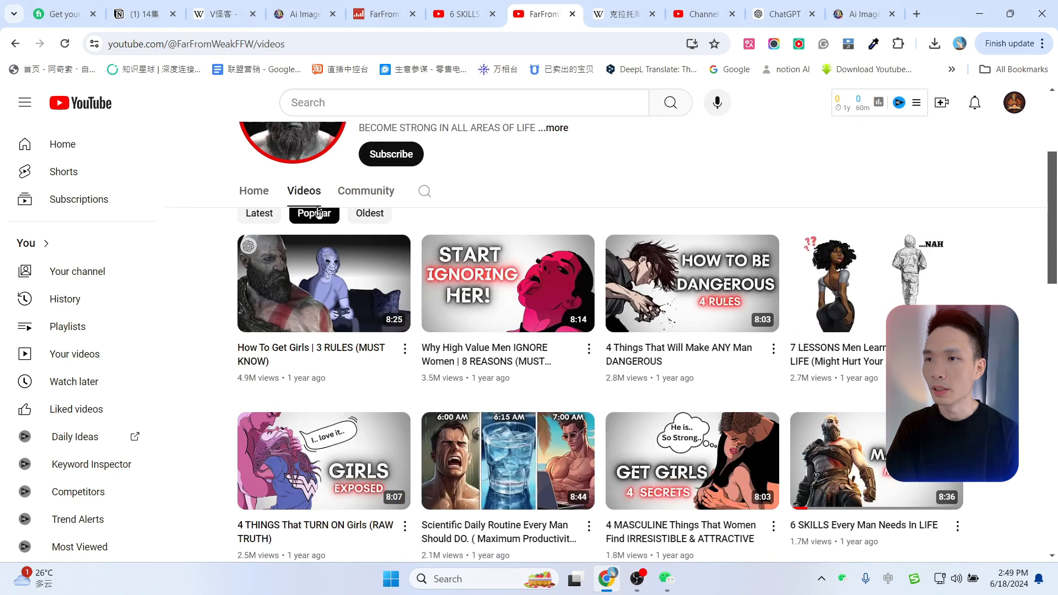
scroll(850, 302, down, 2)
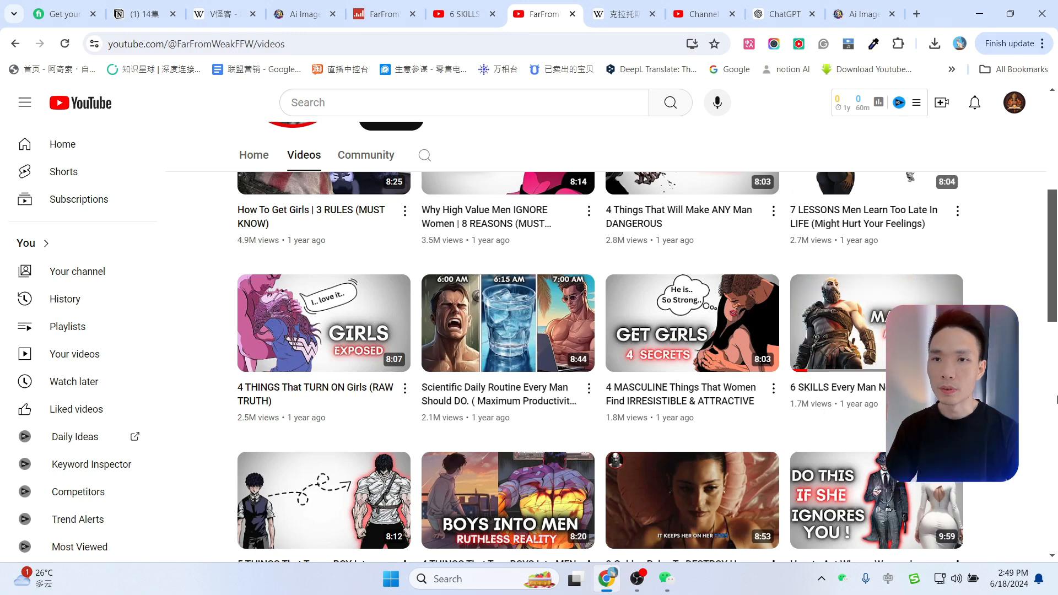
click(477, 7)
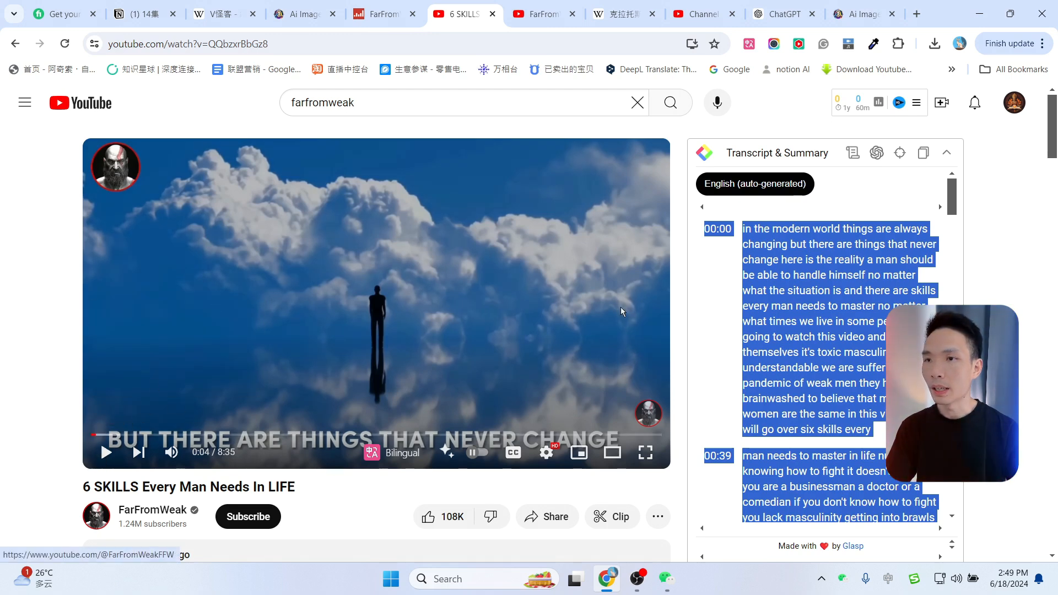
Scroll the 6 SKILLS video page and clear the transcript selection
scroll(602, 395, down, 2)
scroll(601, 395, up, 2)
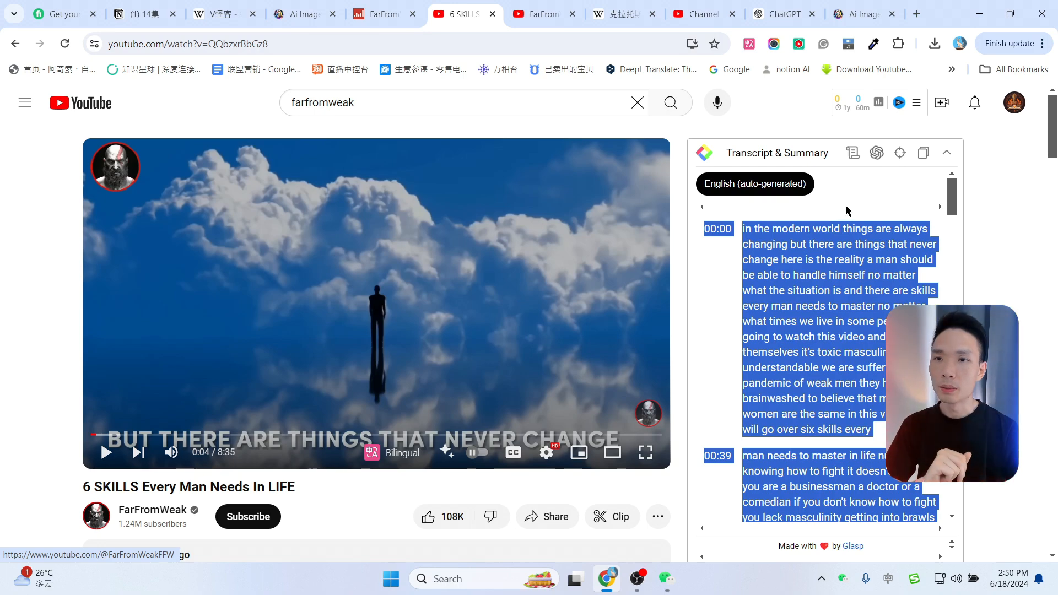
scroll(825, 272, down, 10)
scroll(794, 290, up, 10)
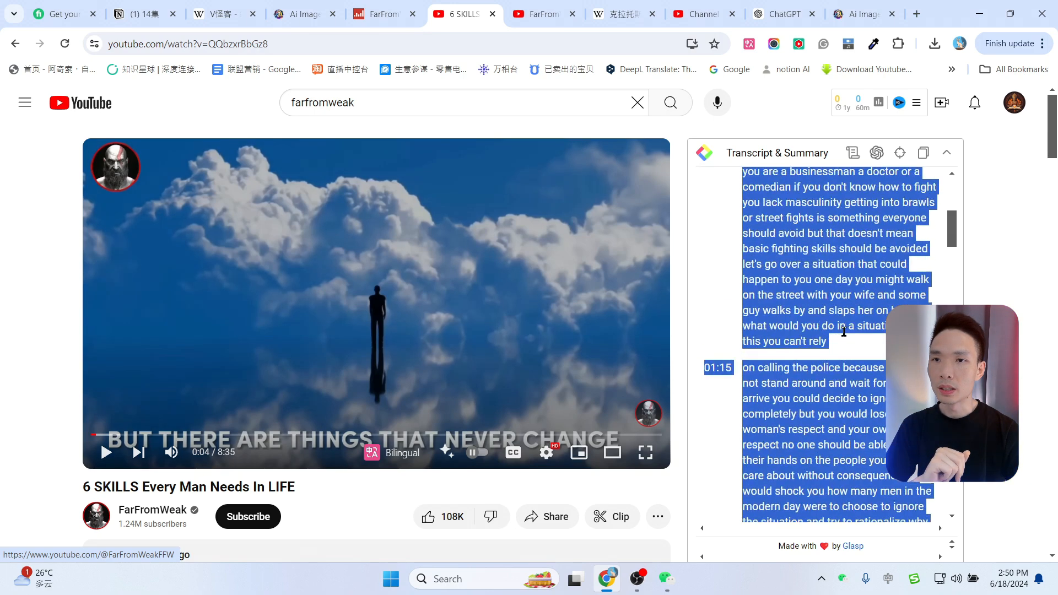
click(846, 189)
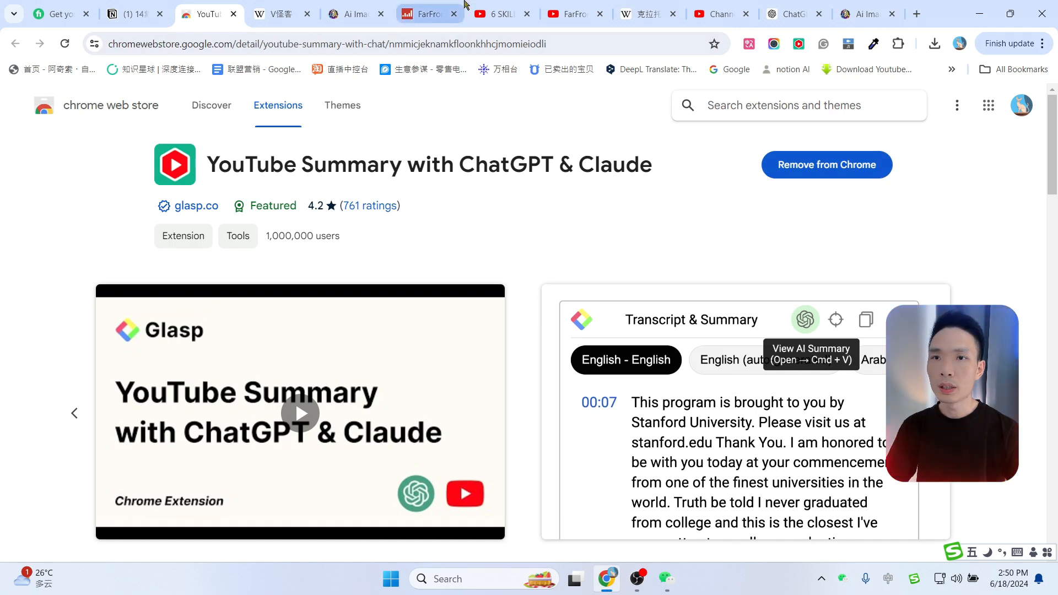
Reopen the Glasp Transcript & Summary panel and select the full transcript text
click(499, 14)
click(947, 154)
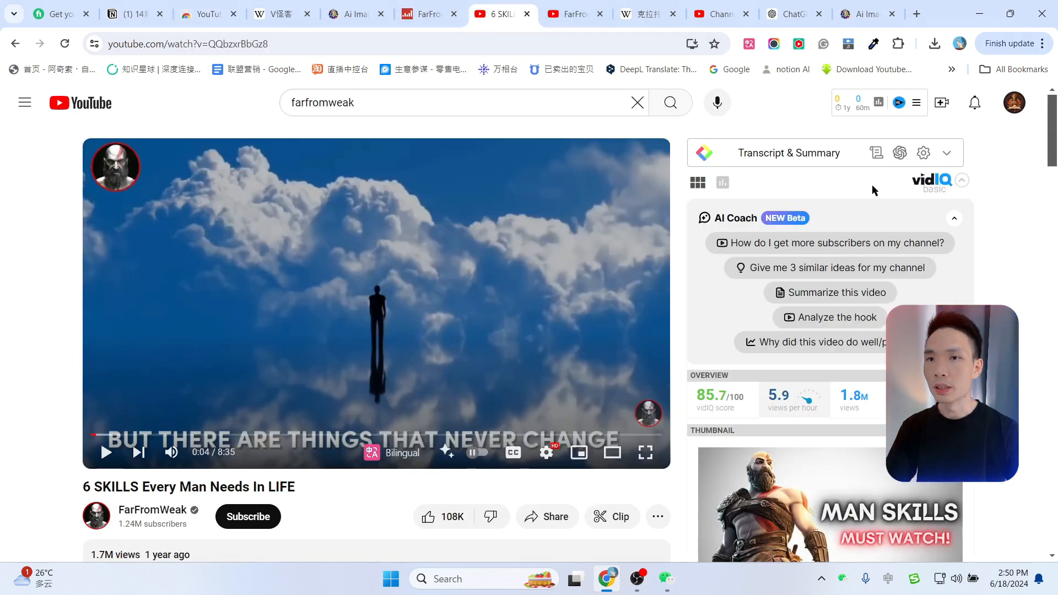
click(948, 154)
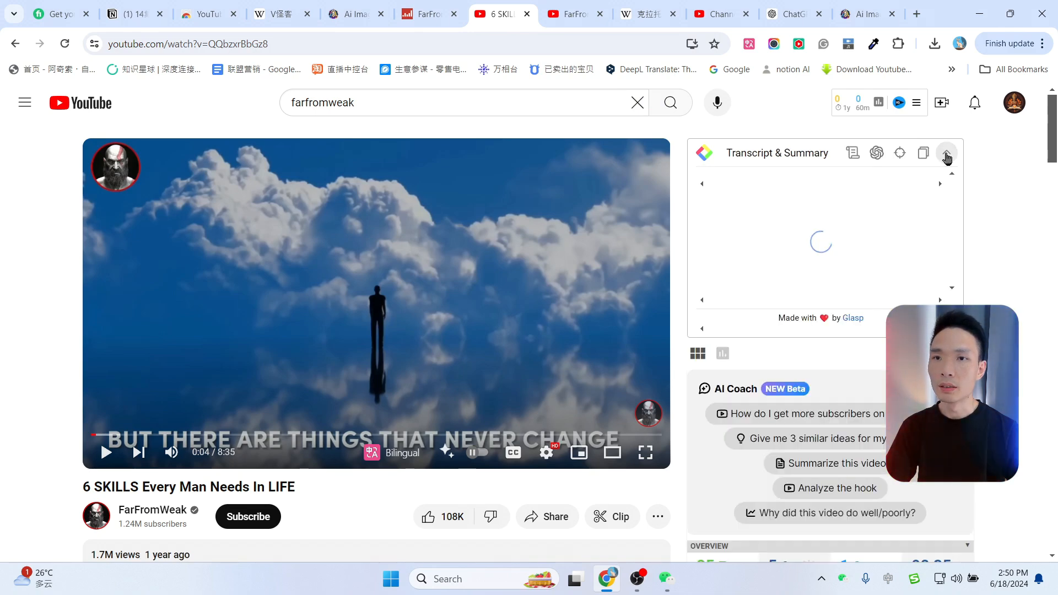
scroll(819, 248, down, 8)
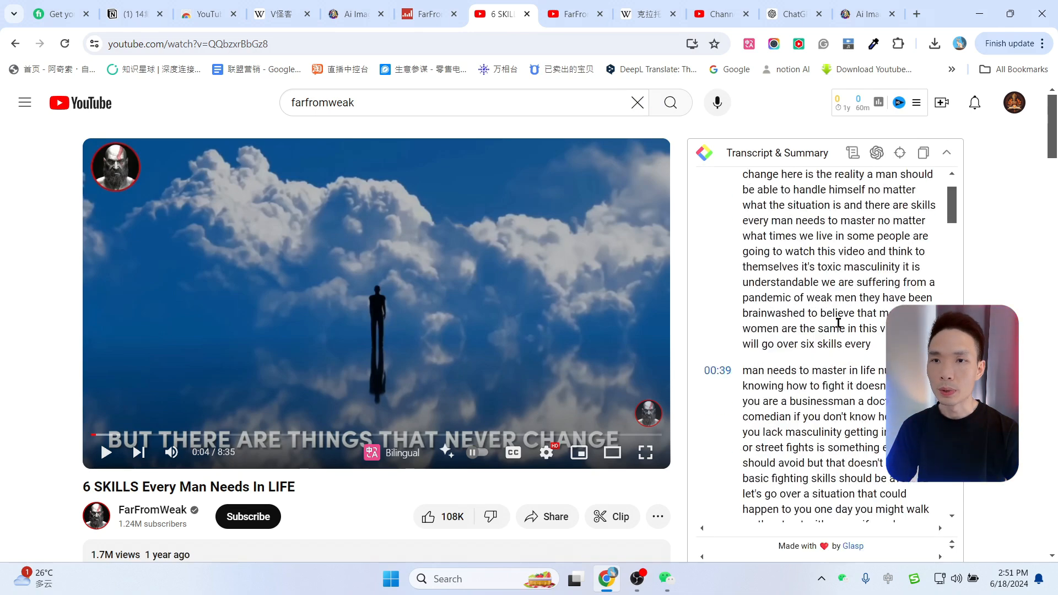
scroll(837, 352, up, 8)
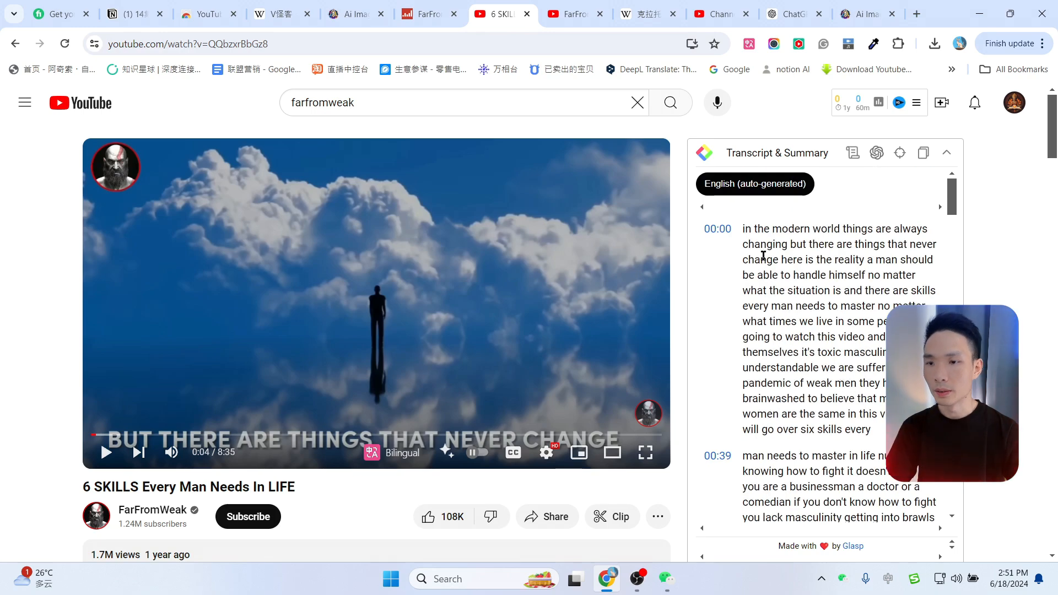
drag(743, 227, 845, 252)
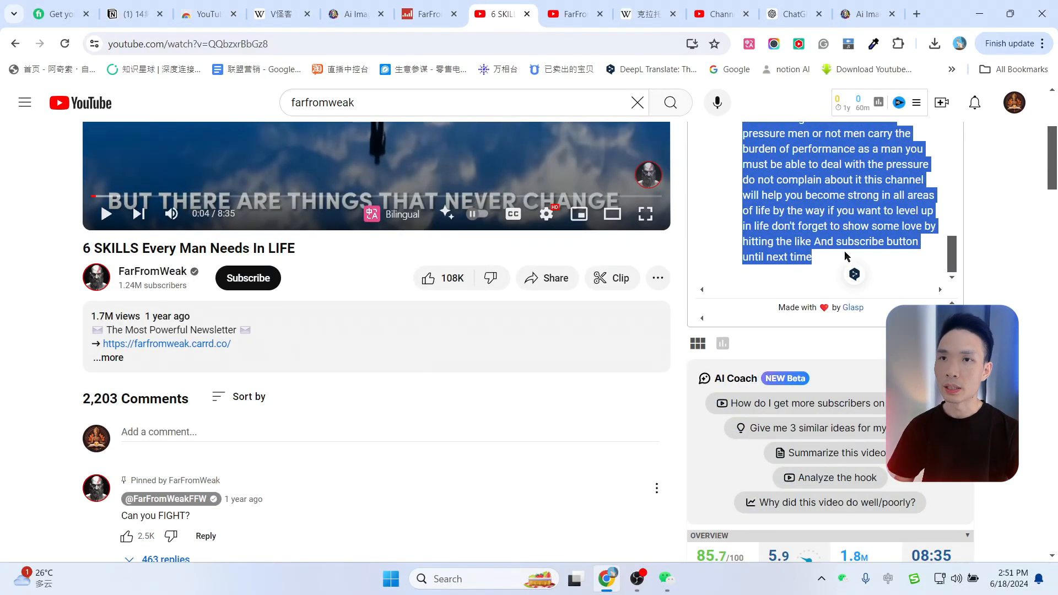
click(794, 14)
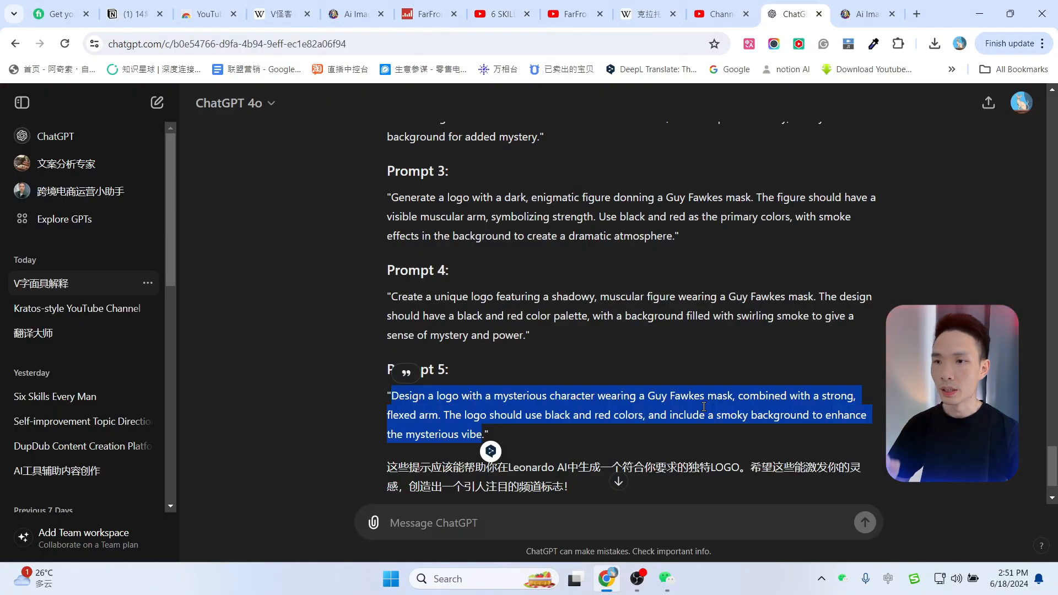
Paste the 6 SKILLS transcript into ChatGPT's message box, with the Chinese rewrite instructions above it
click(449, 522)
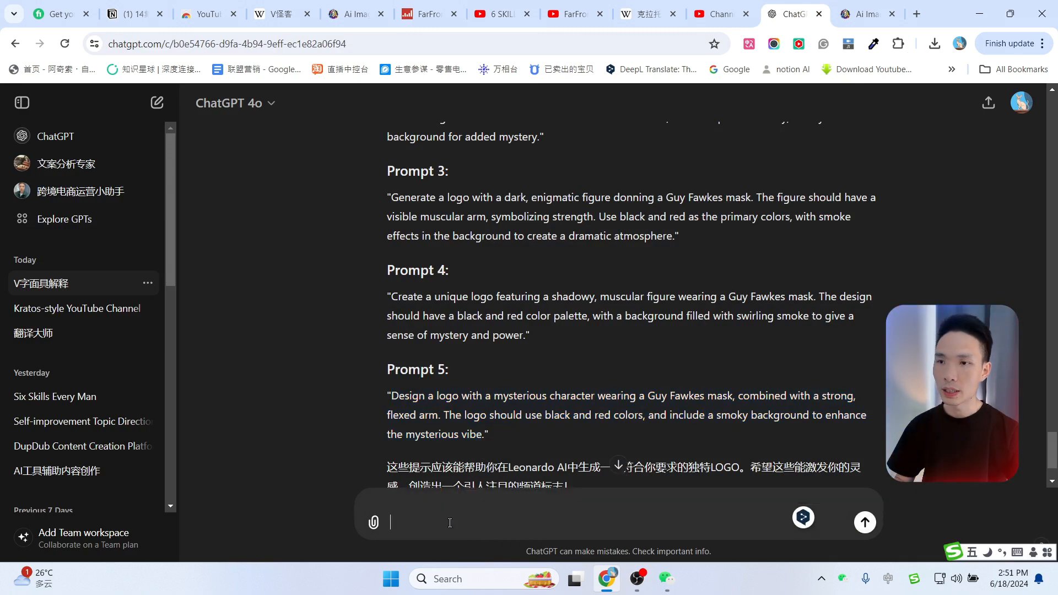
key(ctrl+v)
scroll(472, 499, up, 20)
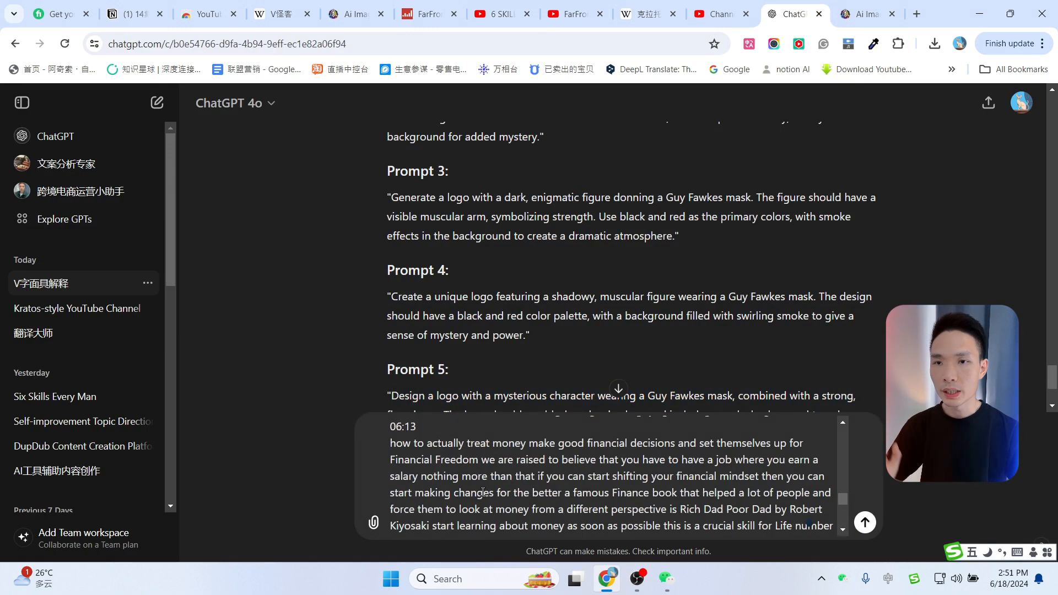
scroll(486, 493, up, 1)
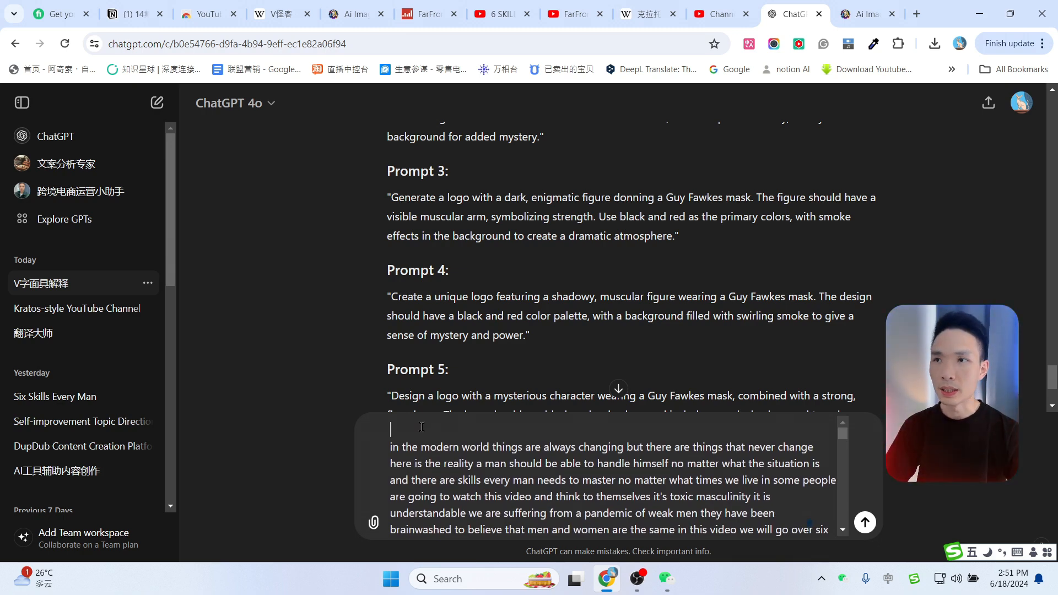
click(472, 438)
text(嘿，我这儿有个我之前录视频时用过的脚本，你拿去看看。你的任务就是把这脚本重新说说，改改词儿的顺序啥的，但得保持原来的写作和说话风格。别给我删减内容，也别改得太离谱了。删掉时间 脚本如下：)
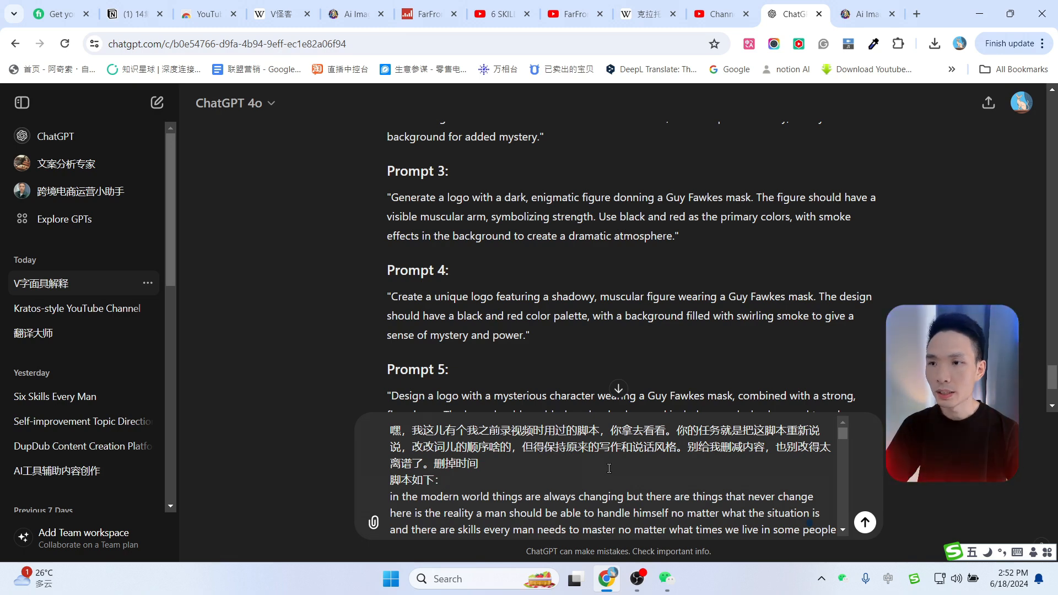
Check the 01:15 timestamp against the 6 SKILLS video, then send the rewrite request
scroll(431, 476, down, 3)
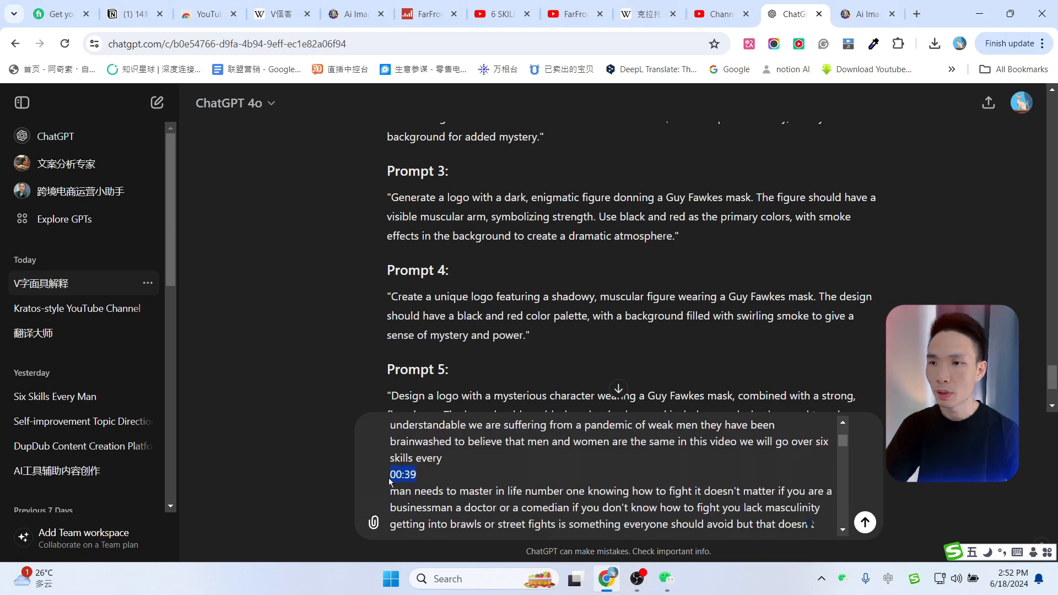
scroll(390, 480, down, 3)
triple_click(417, 451)
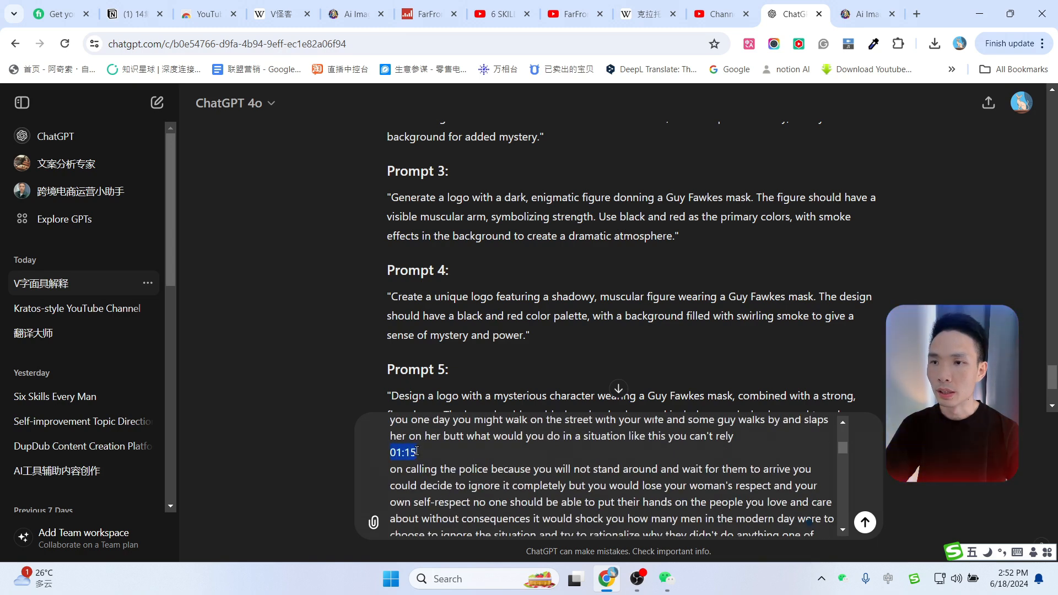
scroll(541, 440, up, 10)
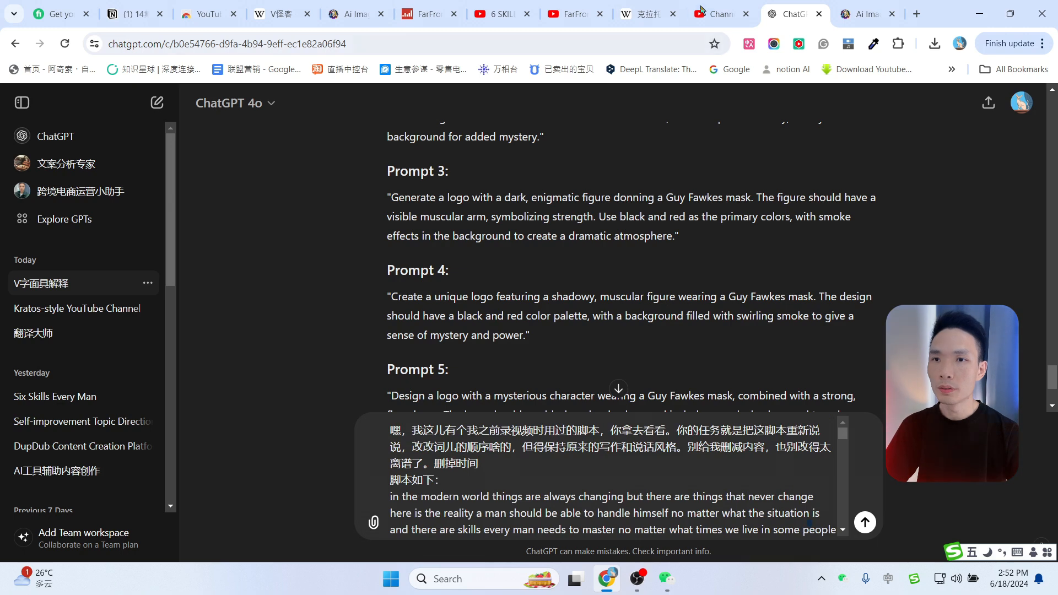
click(502, 14)
scroll(617, 221, up, 4)
scroll(783, 330, up, 3)
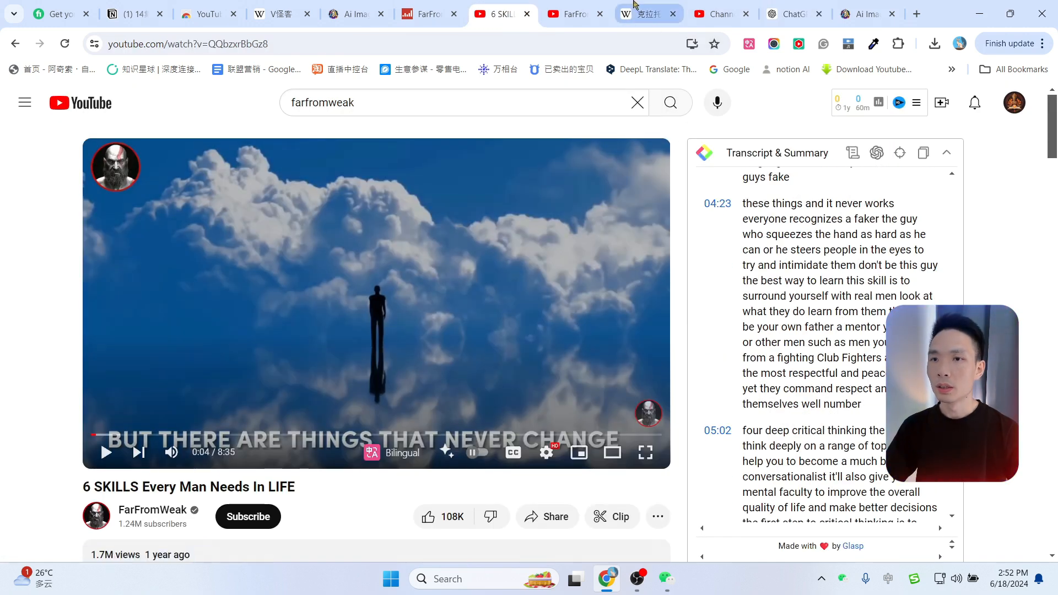
click(796, 11)
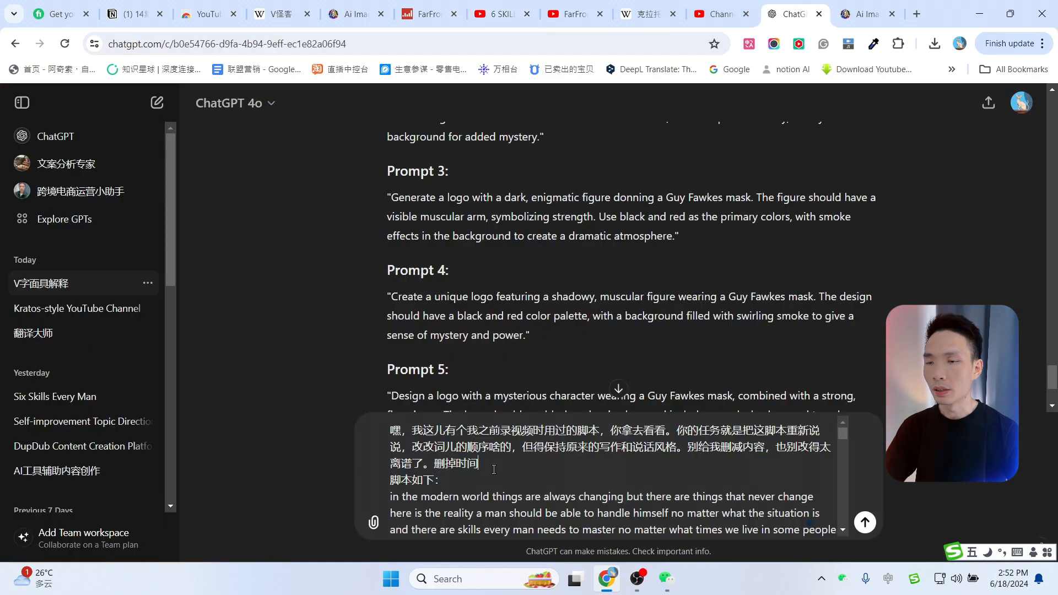
scroll(528, 472, down, 15)
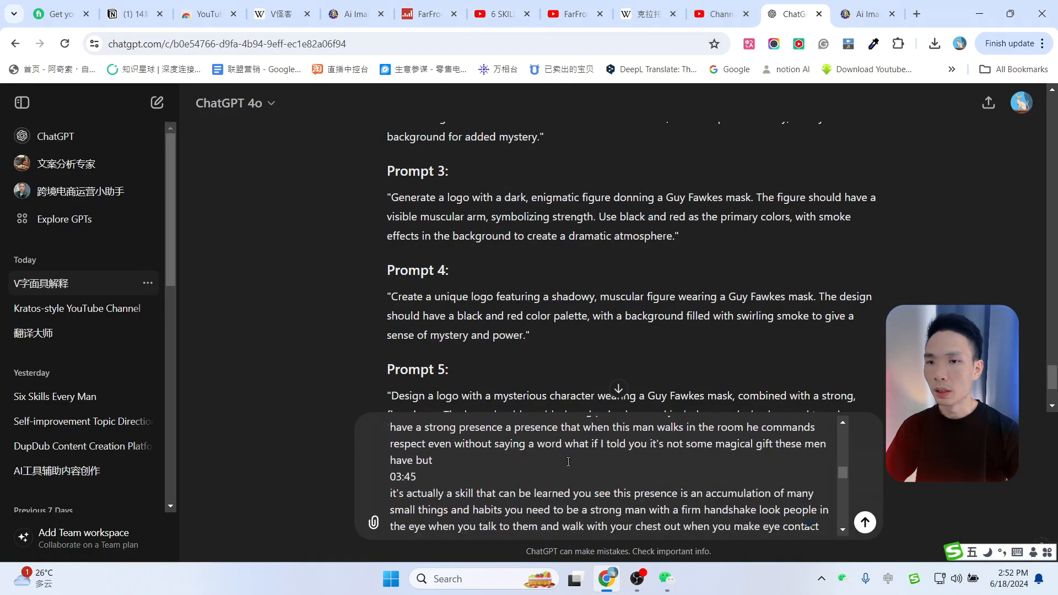
scroll(551, 474, up, 20)
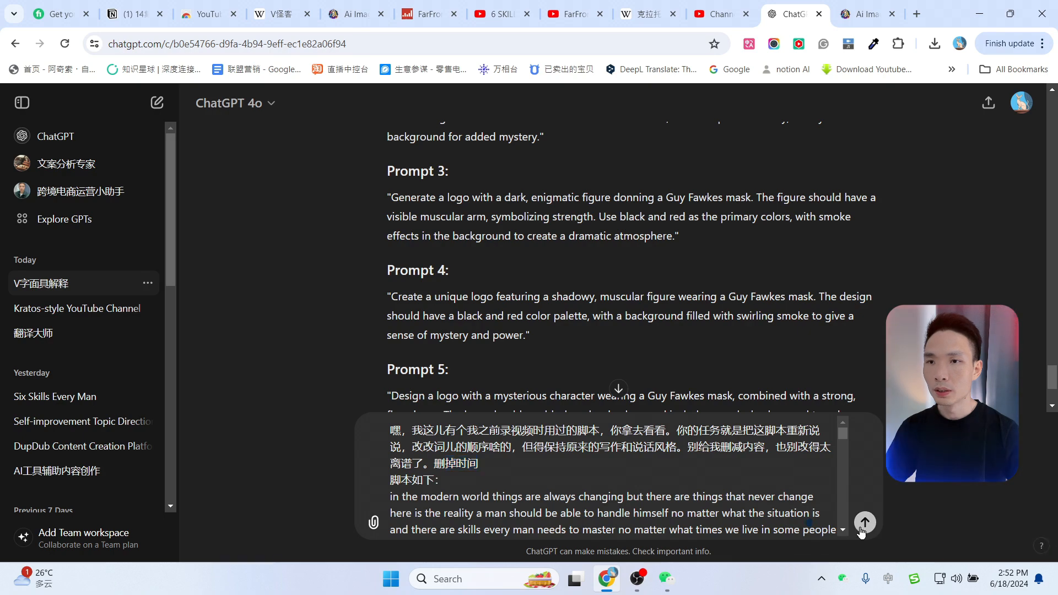
click(865, 522)
Read through ChatGPT's rewritten English script and its Chinese translation
scroll(842, 350, up, 6)
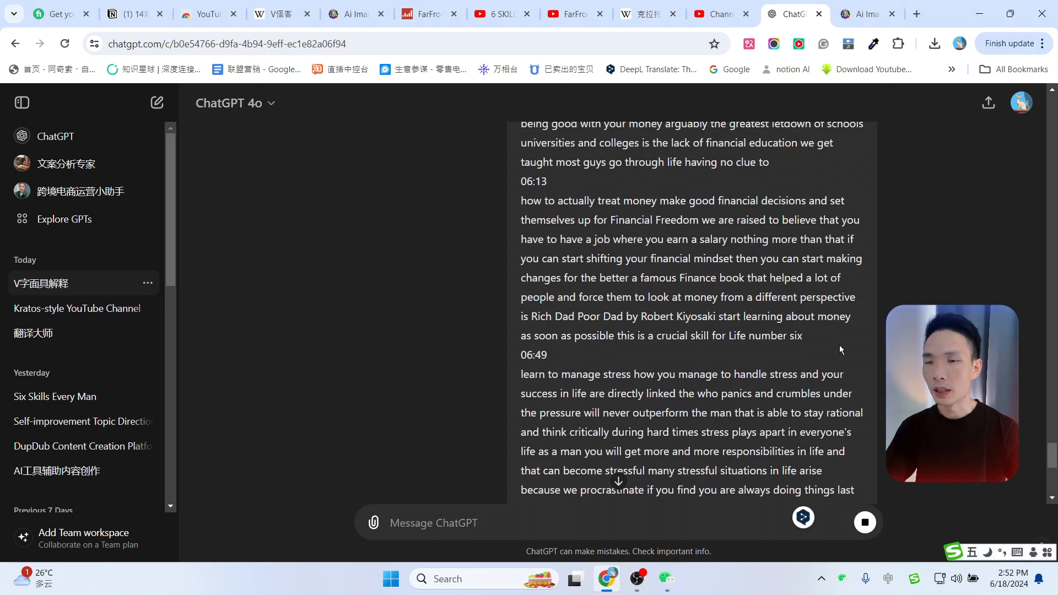
scroll(836, 345, up, 5)
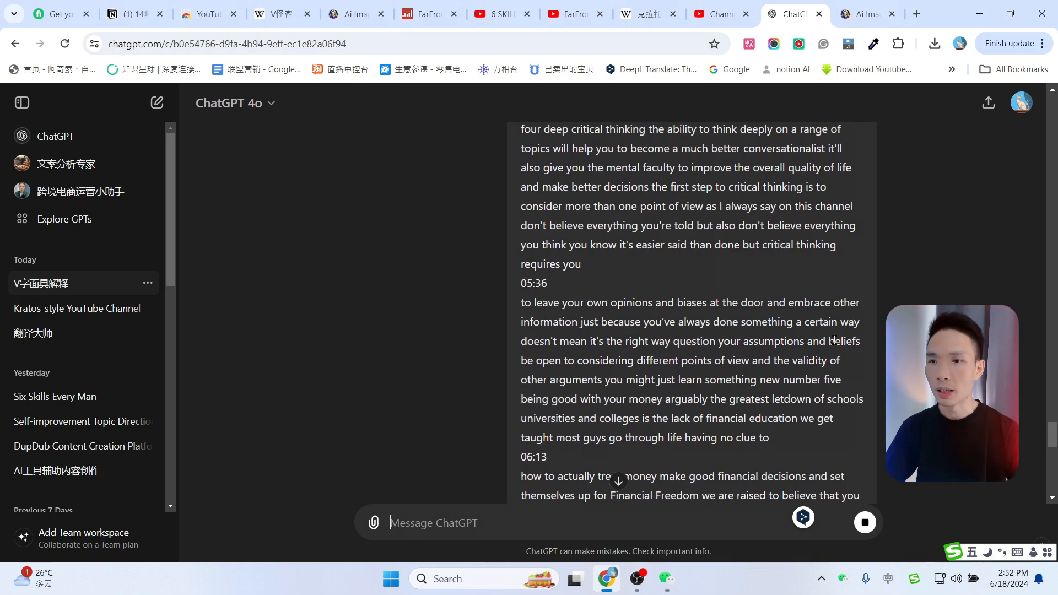
scroll(795, 328, down, 12)
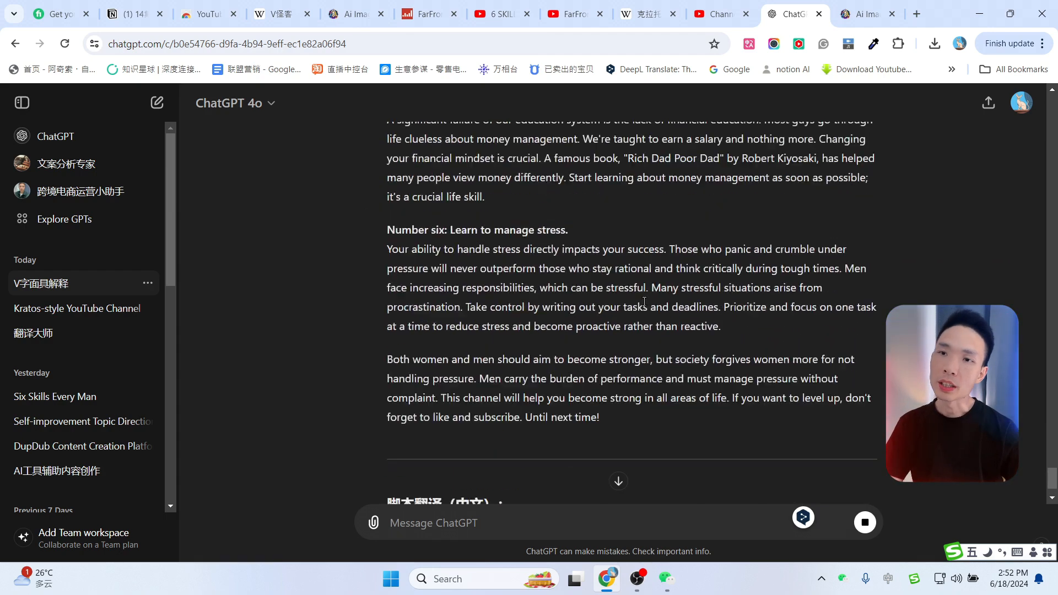
scroll(644, 300, up, 15)
scroll(643, 300, down, 15)
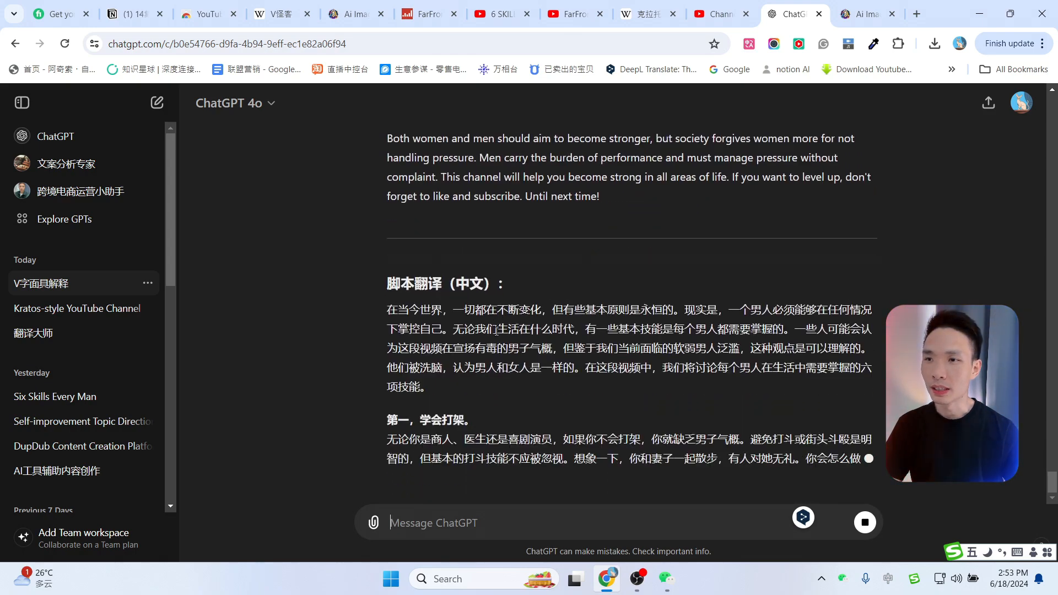
scroll(615, 320, up, 5)
scroll(617, 319, down, 15)
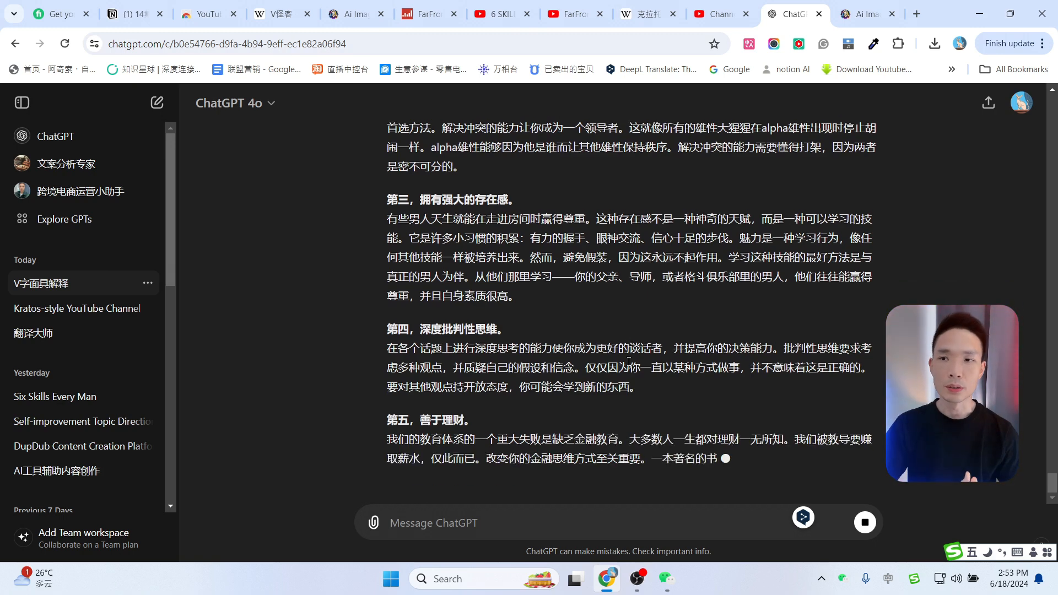
scroll(539, 287, up, 10)
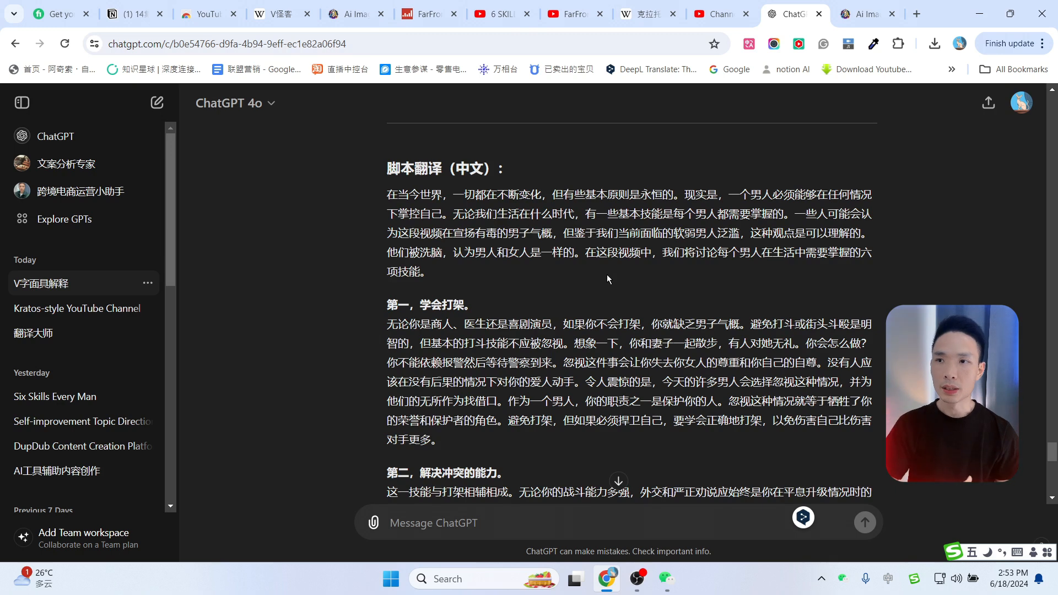
Return to the '6 SKILLS Every Man Needs In LIFE' video and briefly select its title
click(499, 14)
drag(84, 487, 306, 491)
click(347, 499)
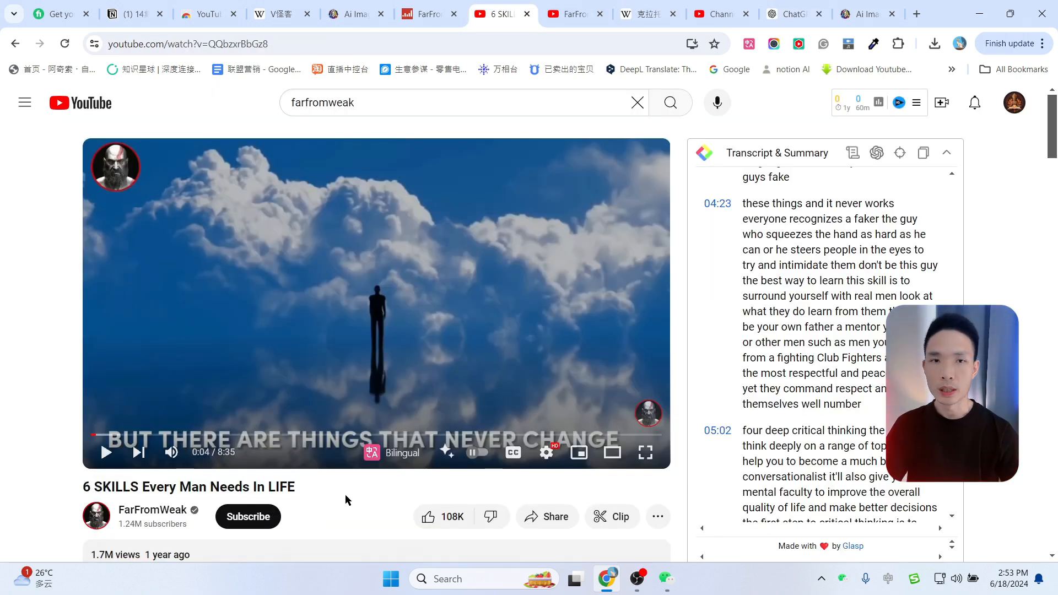
click(738, 7)
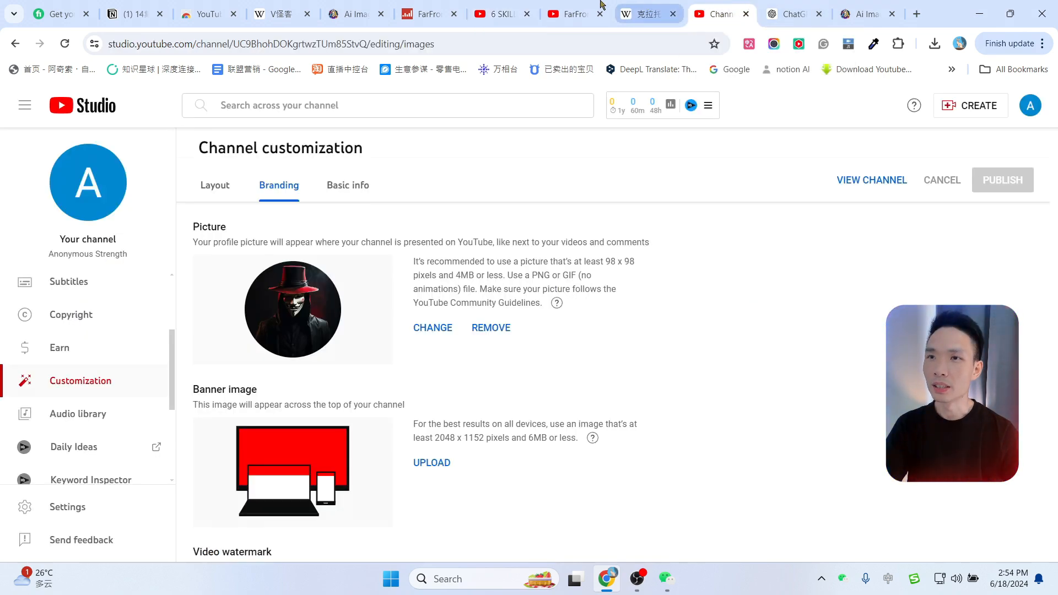
click(576, 14)
click(793, 14)
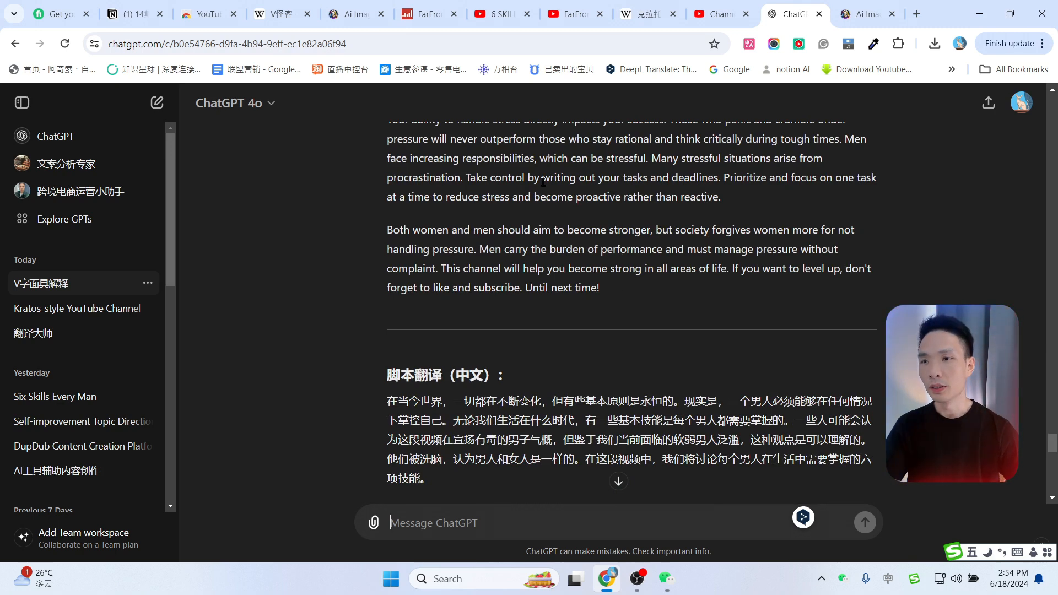
click(501, 14)
click(576, 14)
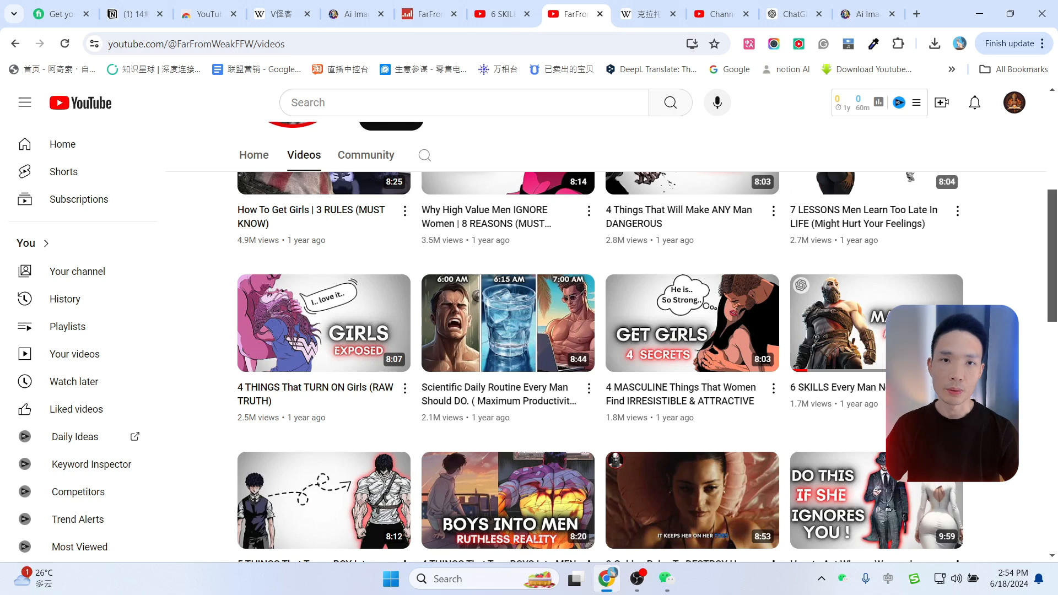
scroll(601, 364, up, 3)
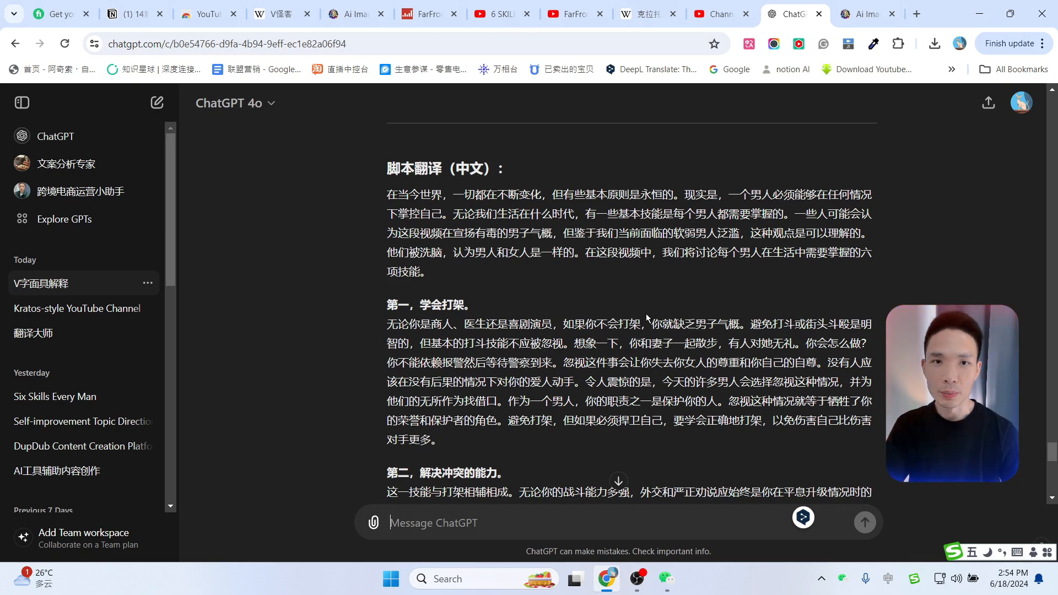
Load elevenlabs.io in a new tab and enter the app's Speech Synthesis page
click(916, 14)
text(el)
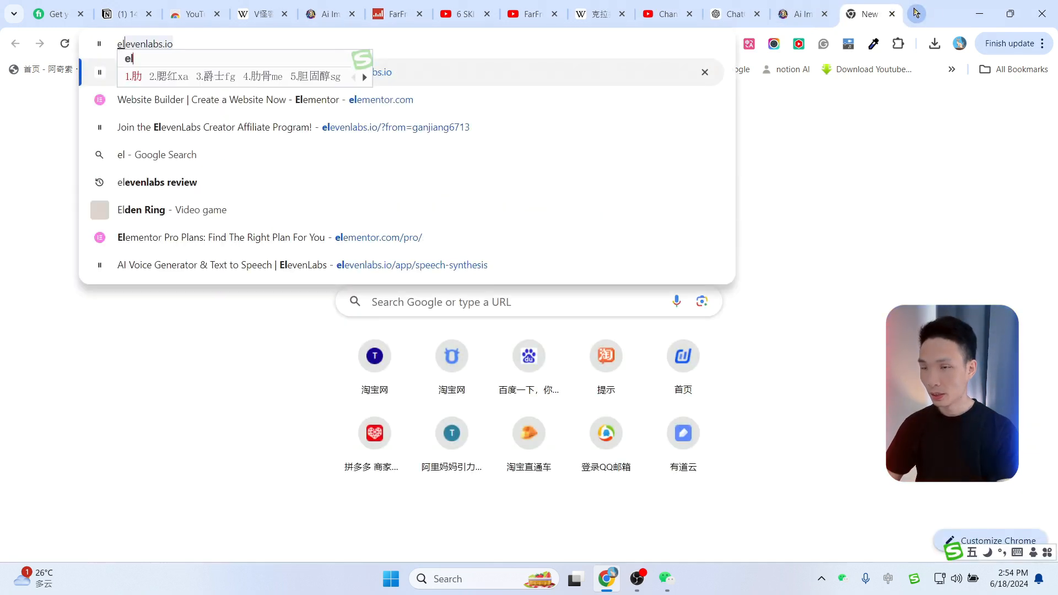
key(Return)
key(Return)
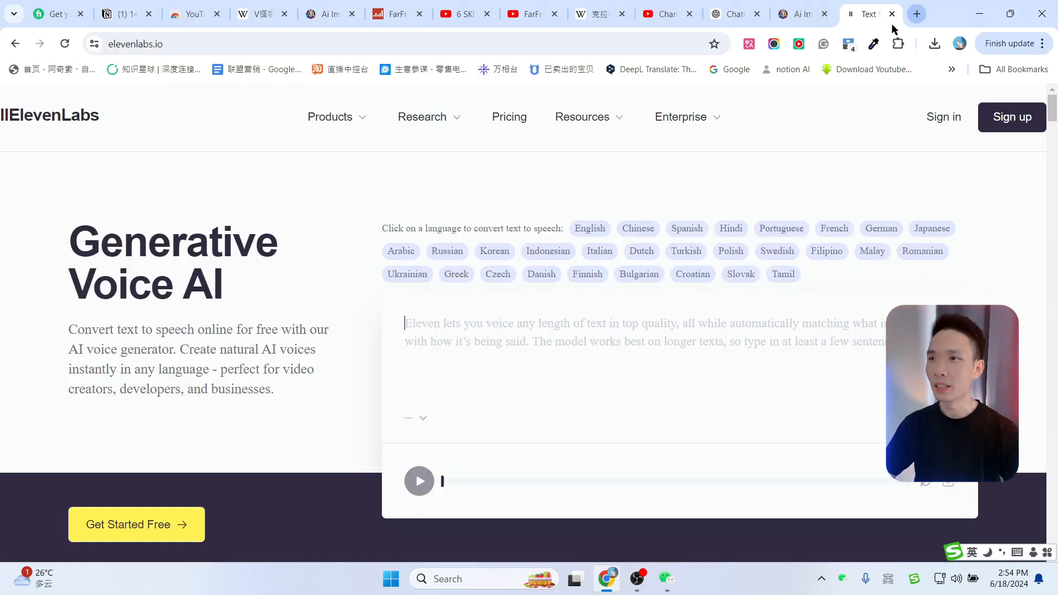
click(984, 124)
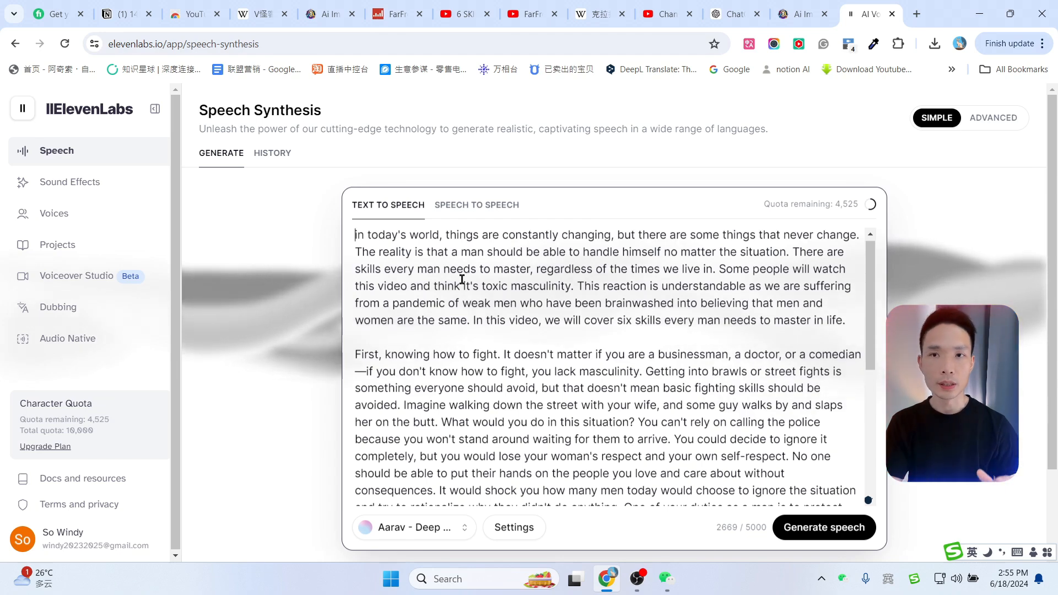
scroll(696, 347, down, 5)
scroll(698, 346, up, 3)
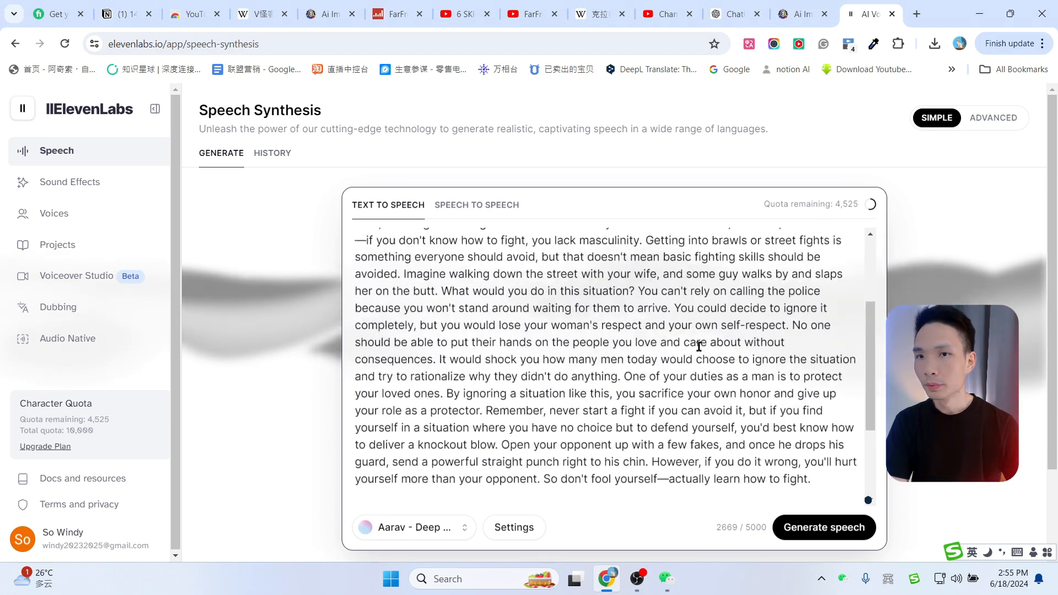
scroll(698, 346, up, 3)
click(71, 533)
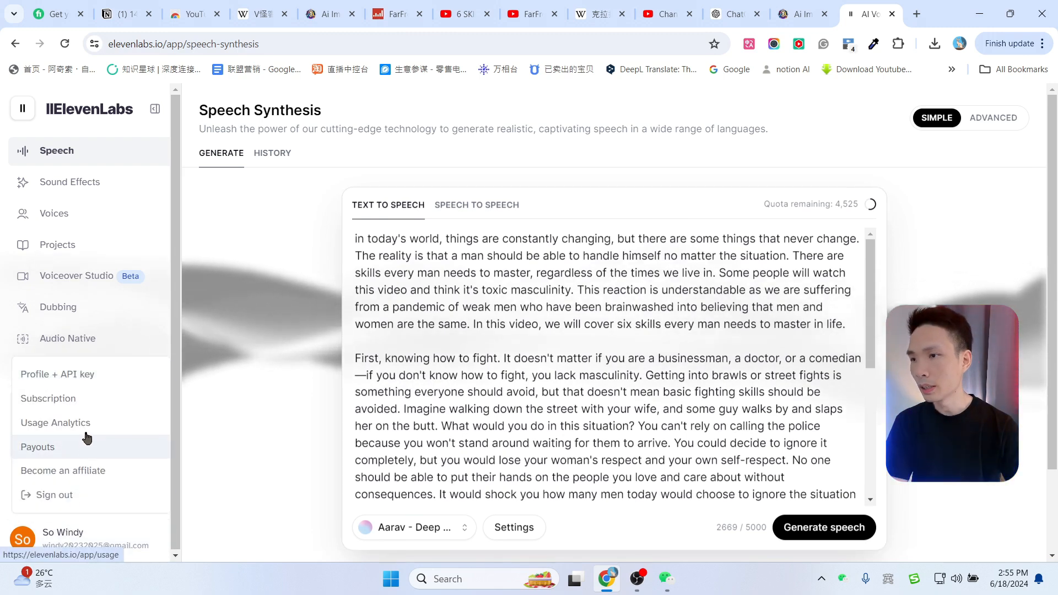
Browse the ElevenLabs subscription plans and usage page
click(67, 405)
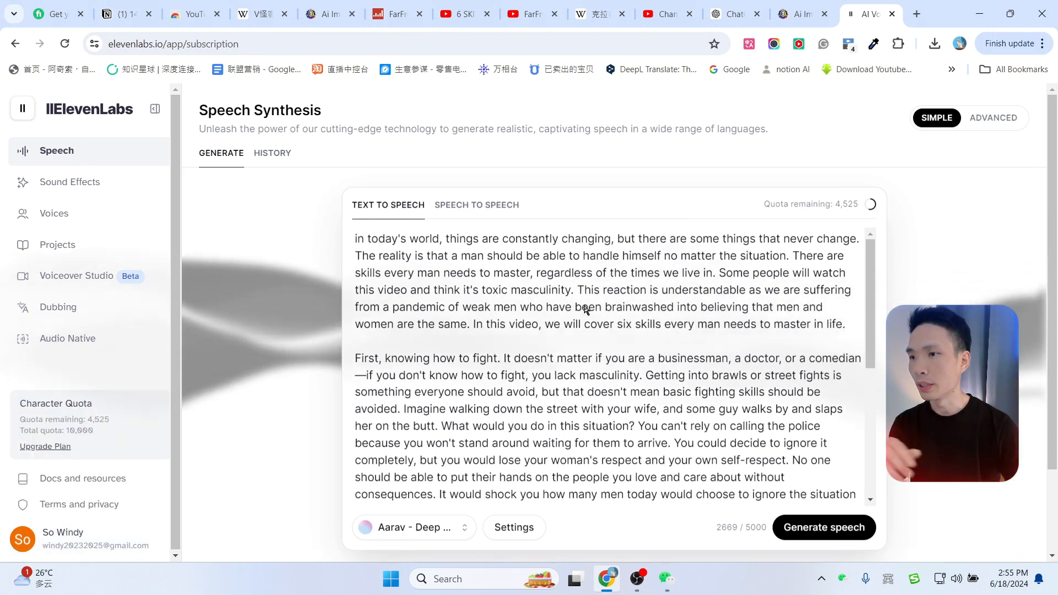
scroll(587, 250, down, 8)
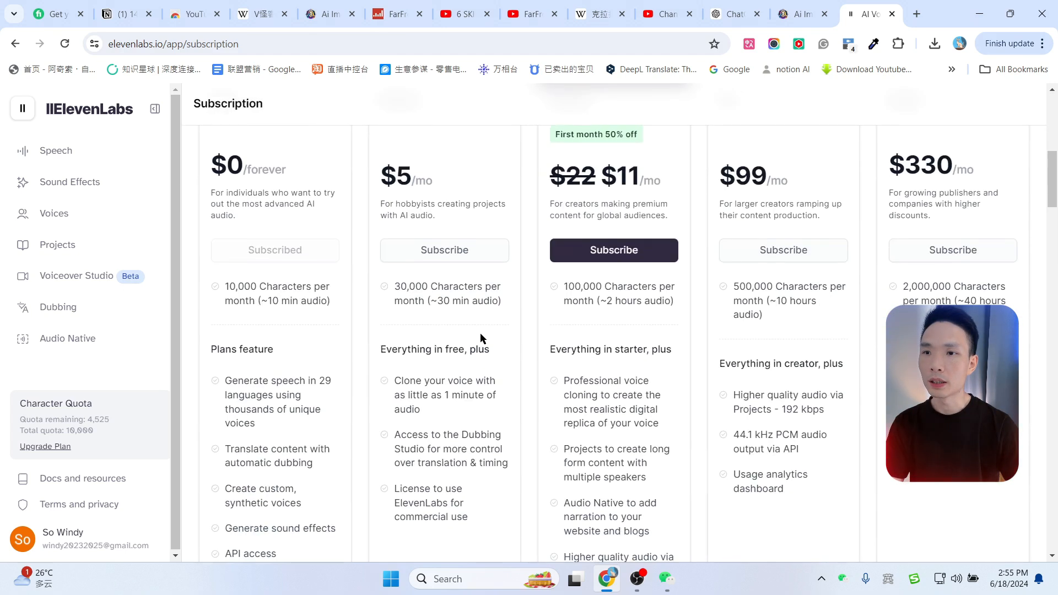
scroll(481, 333, up, 1)
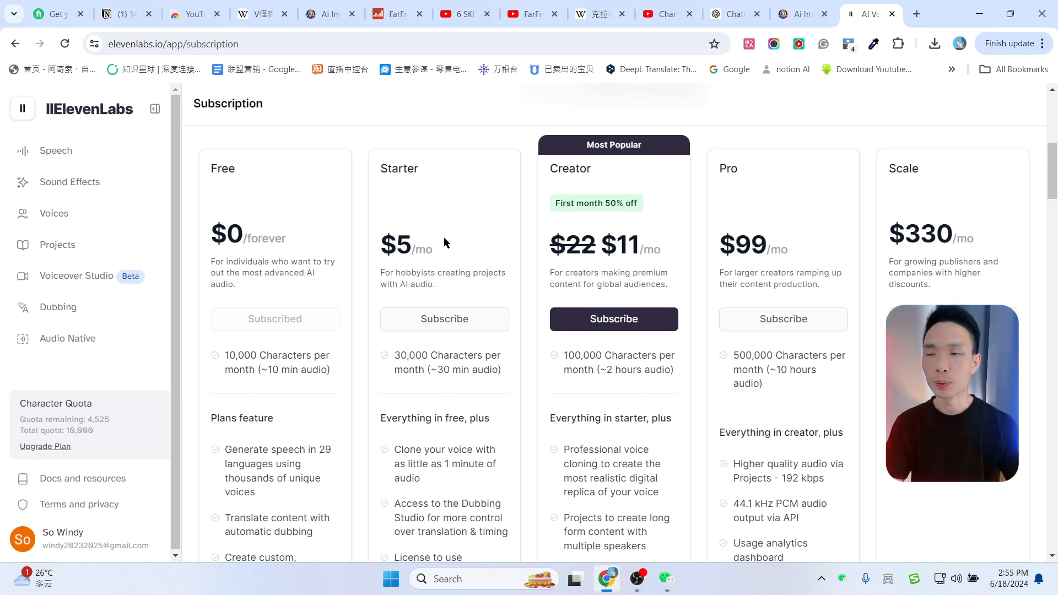
scroll(303, 331, down, 2)
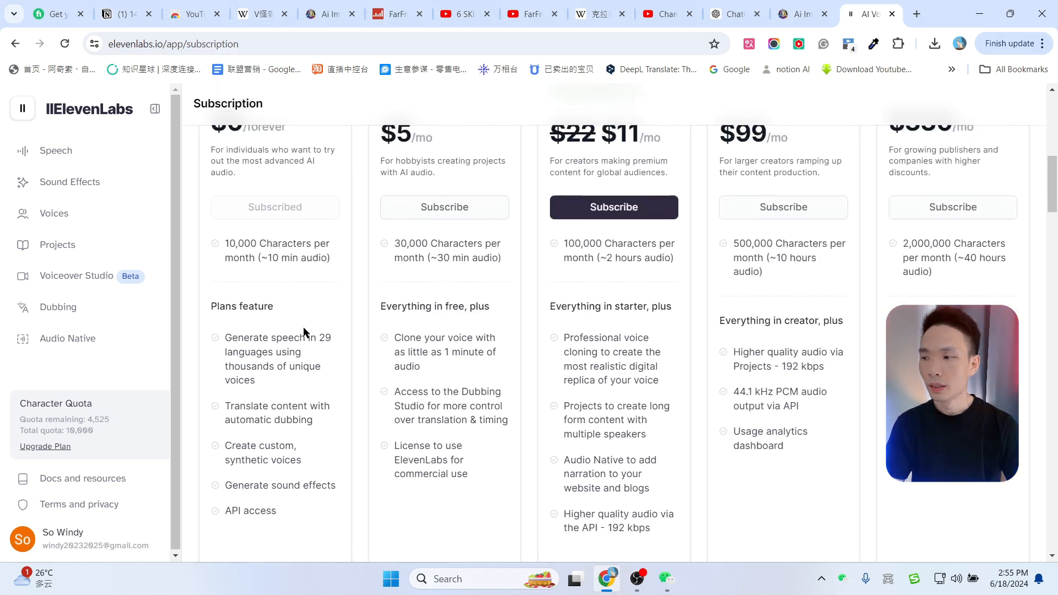
scroll(231, 238, up, 2)
scroll(286, 310, down, 2)
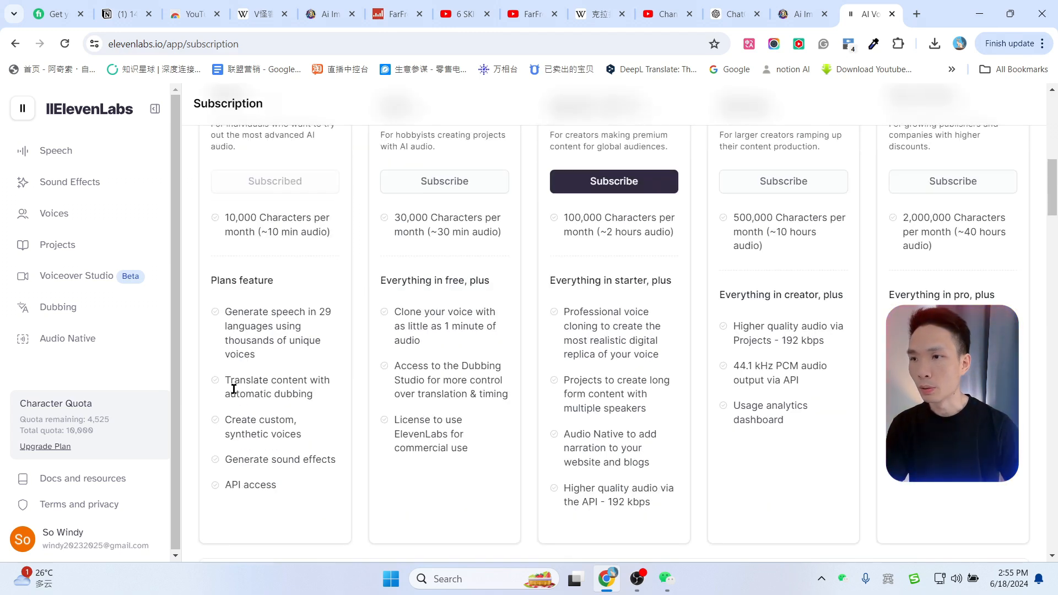
scroll(437, 307, up, 3)
scroll(452, 398, down, 2)
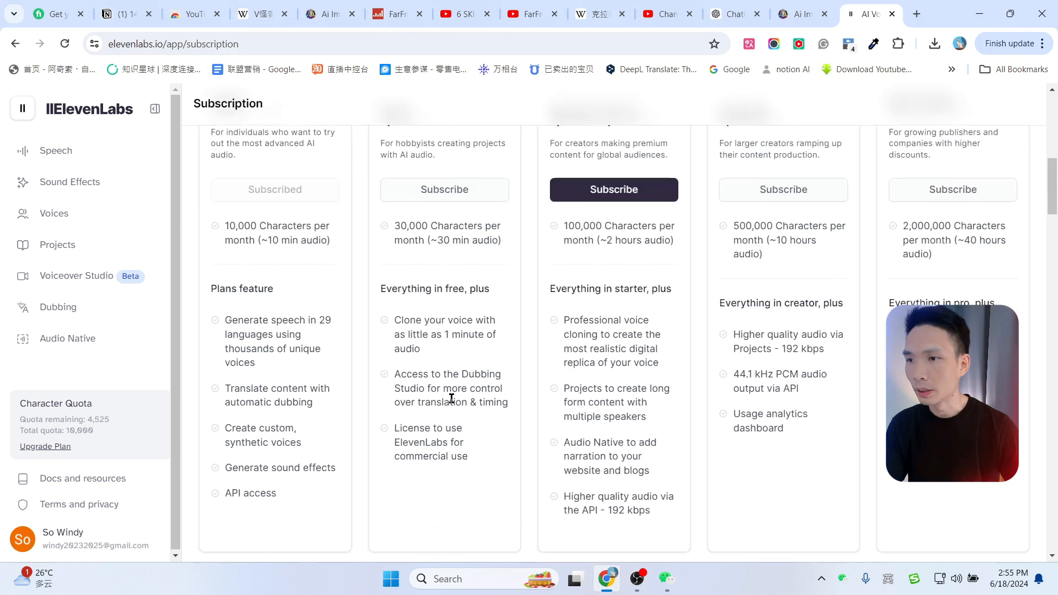
Translate the Starter plan's commercial-use licence line with DeepL
drag(394, 419, 471, 447)
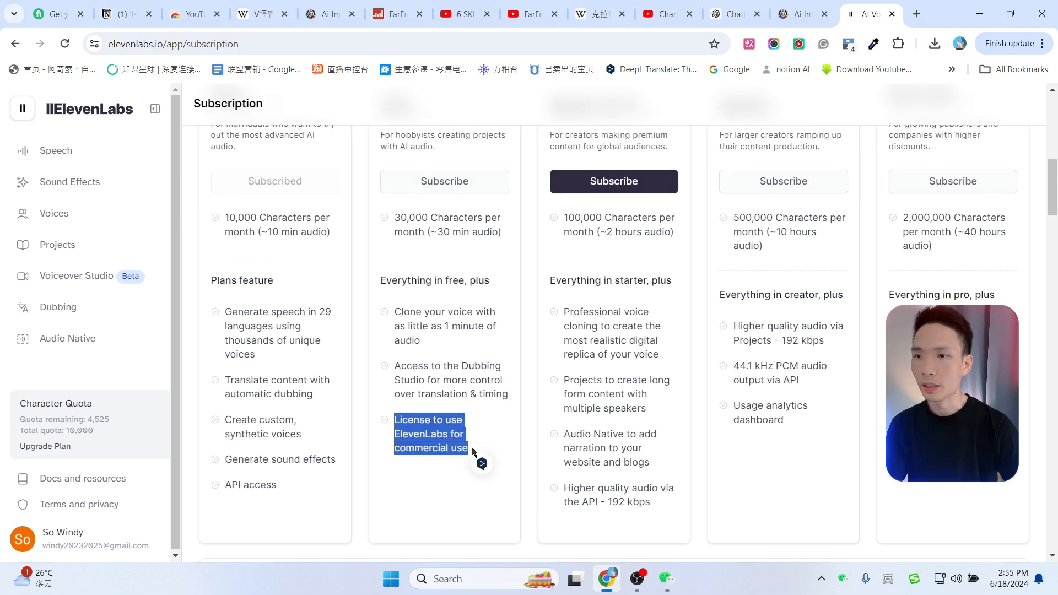
click(484, 465)
scroll(596, 438, down, 2)
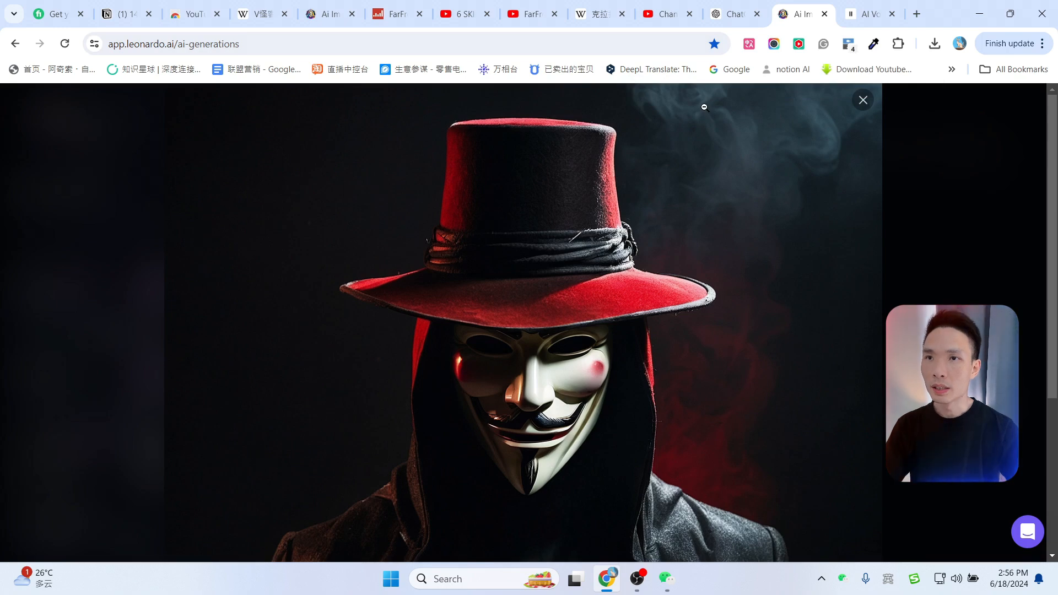
Move from Leonardo.Ai via the channel and ElevenLabs tabs back to ChatGPT's rewritten script
click(668, 11)
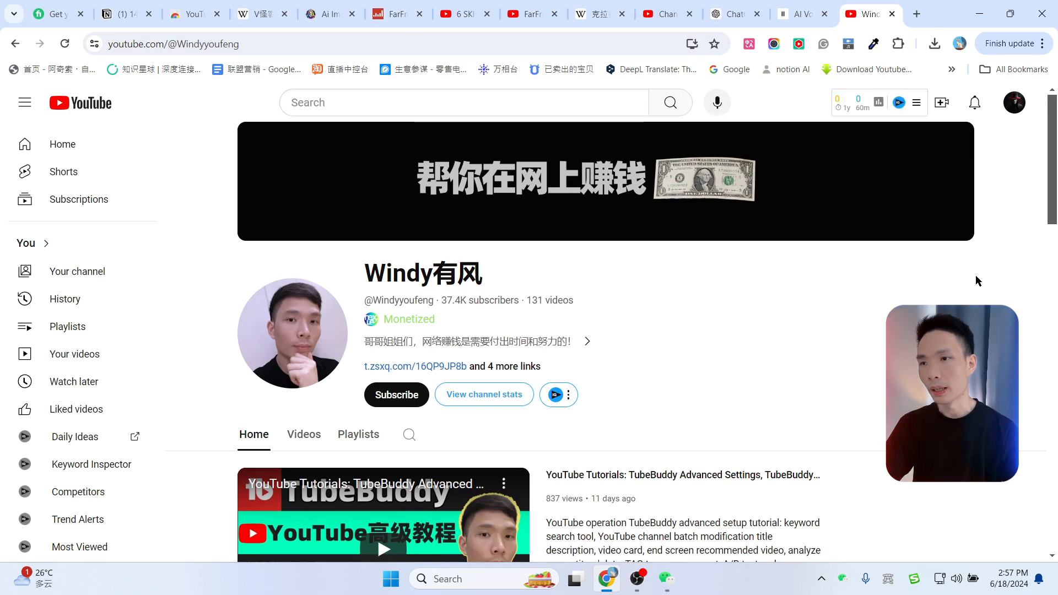
click(795, 6)
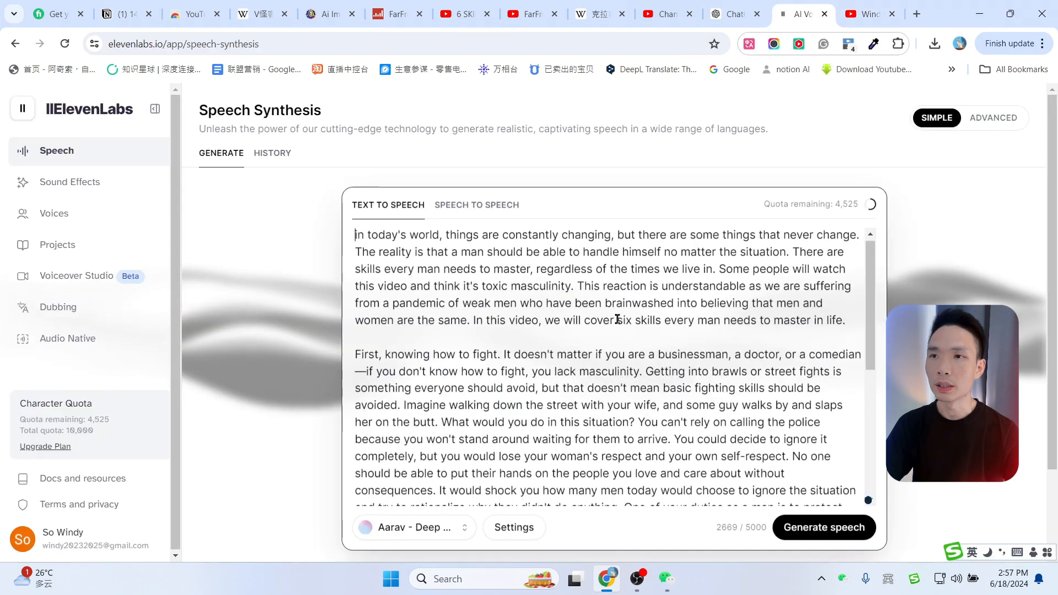
click(707, 6)
Replace the ElevenLabs text with ChatGPT's rewritten script, 2594/5000 characters
scroll(617, 479, down, 10)
scroll(516, 298, up, 5)
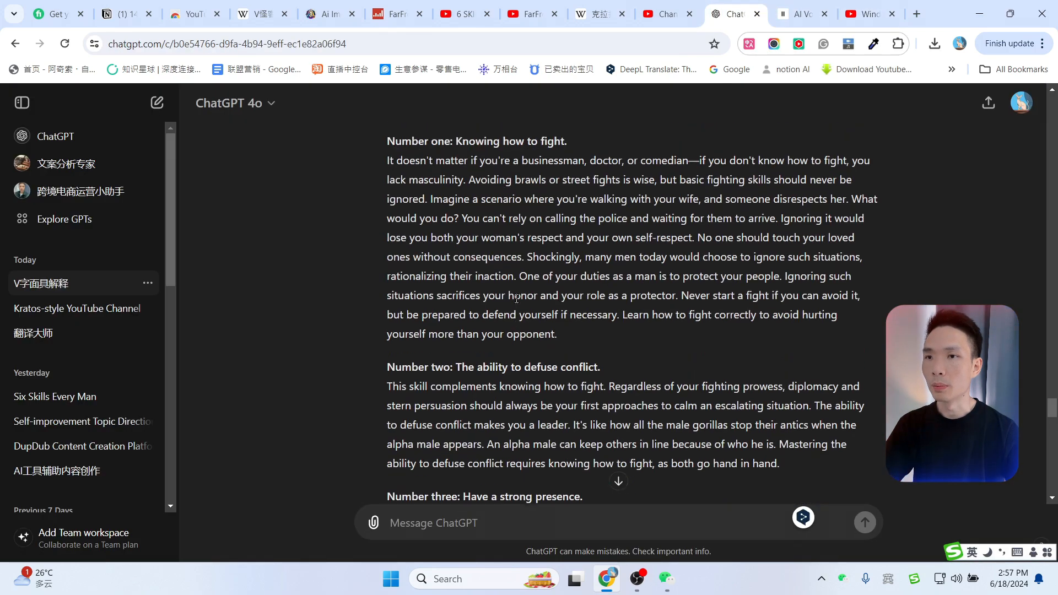
scroll(516, 298, up, 7)
scroll(441, 287, down, 2)
drag(388, 260, 644, 257)
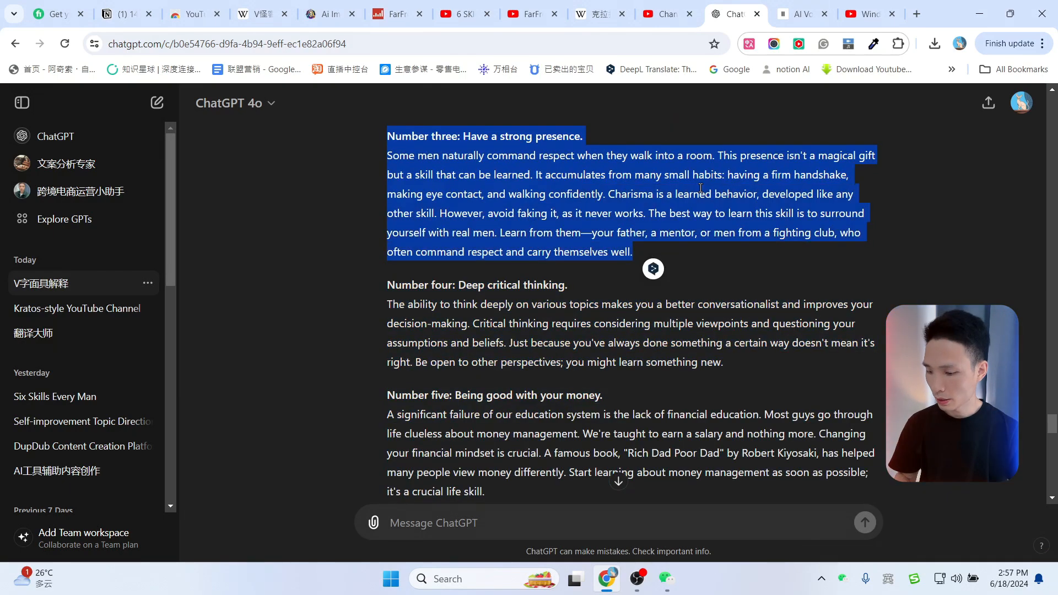
key(ctrl+Tab)
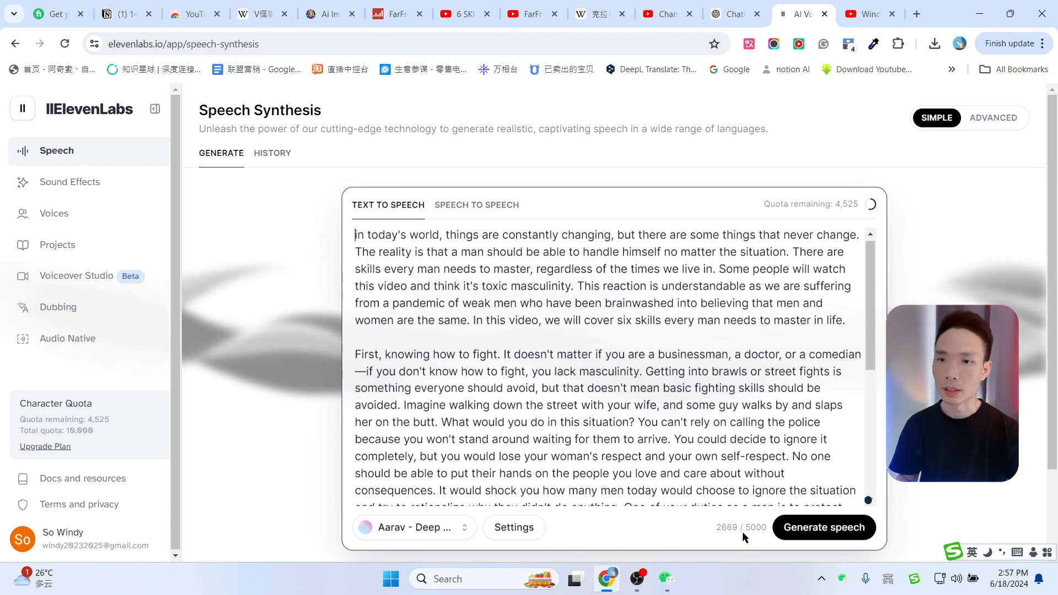
click(626, 283)
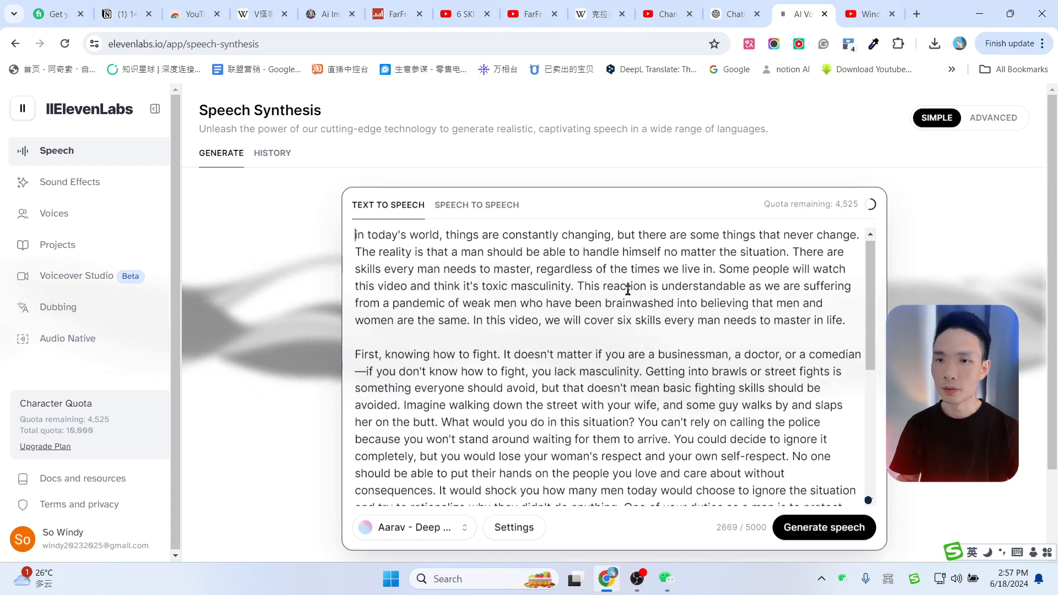
key(ctrl+a)
key(ctrl+v)
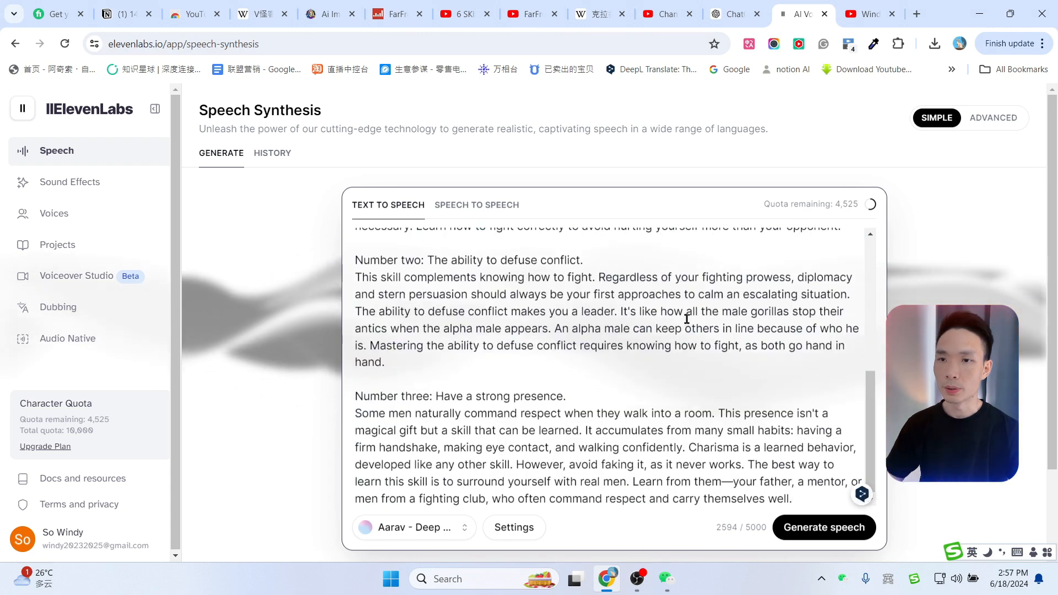
Bring up the Add Generative or Cloned Voice choices on the Voices page
scroll(679, 347, up, 5)
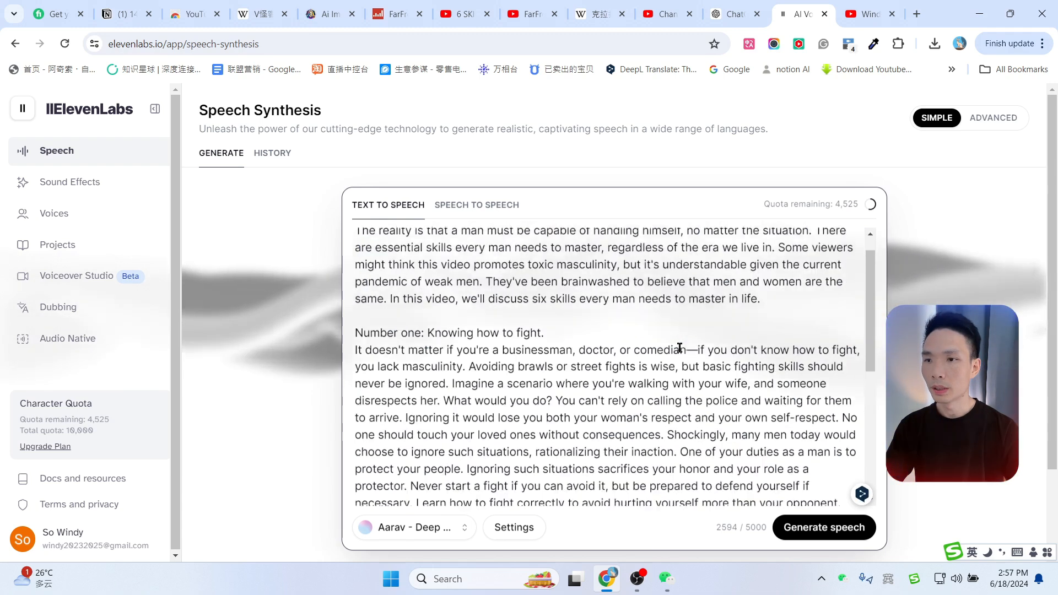
scroll(680, 349, down, 1)
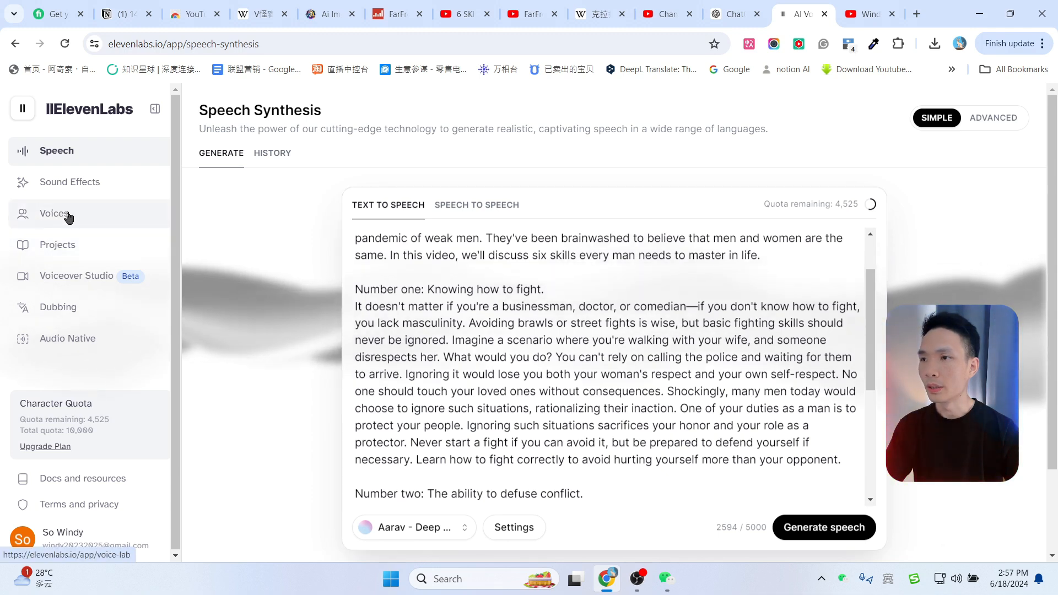
click(65, 218)
click(363, 268)
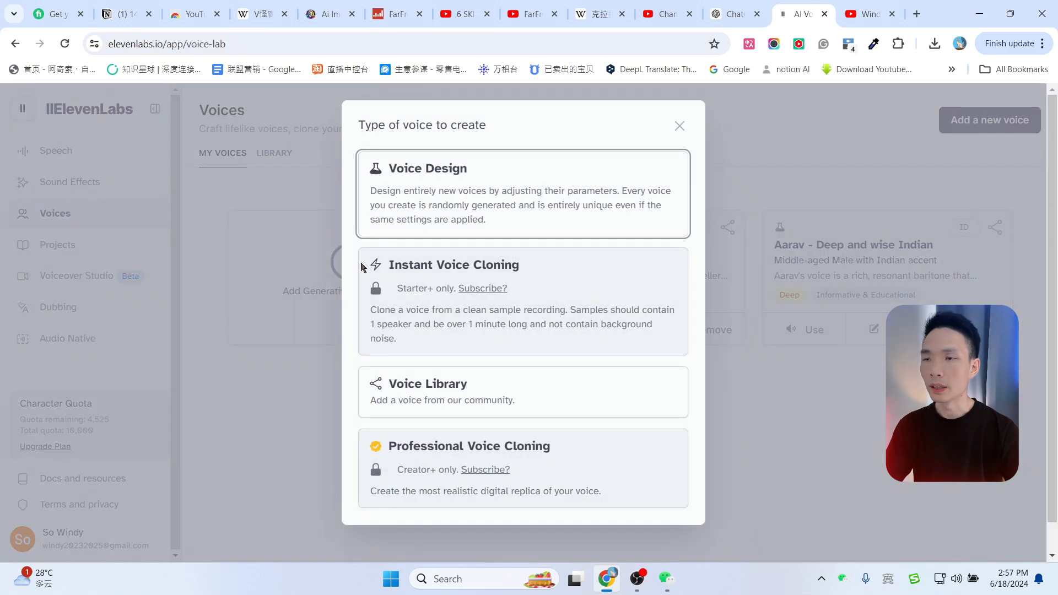
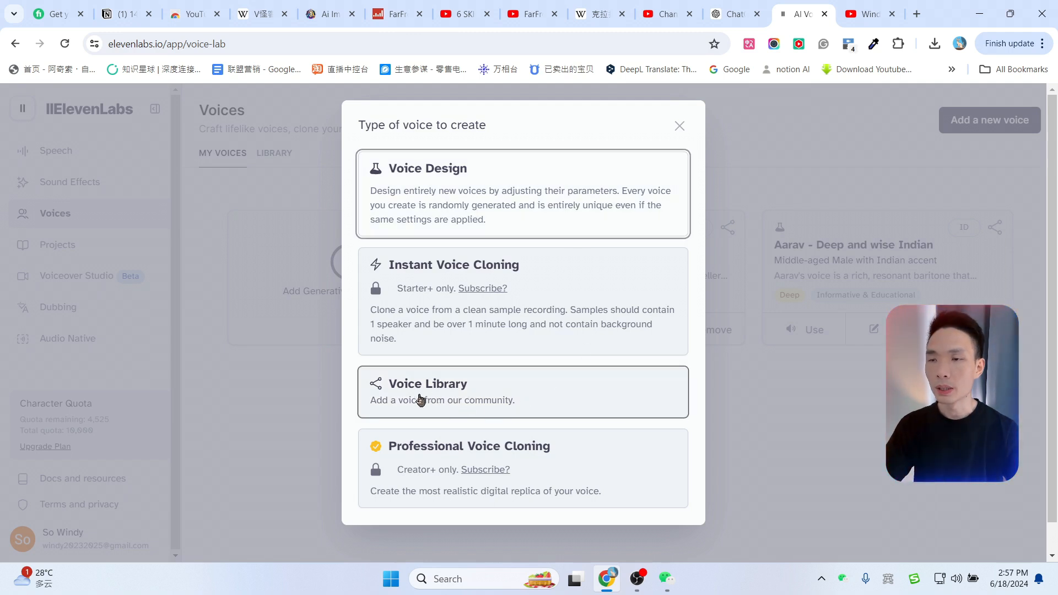
Browse the community-shared voices, then return to the ElevenLabs Voice Library
click(530, 404)
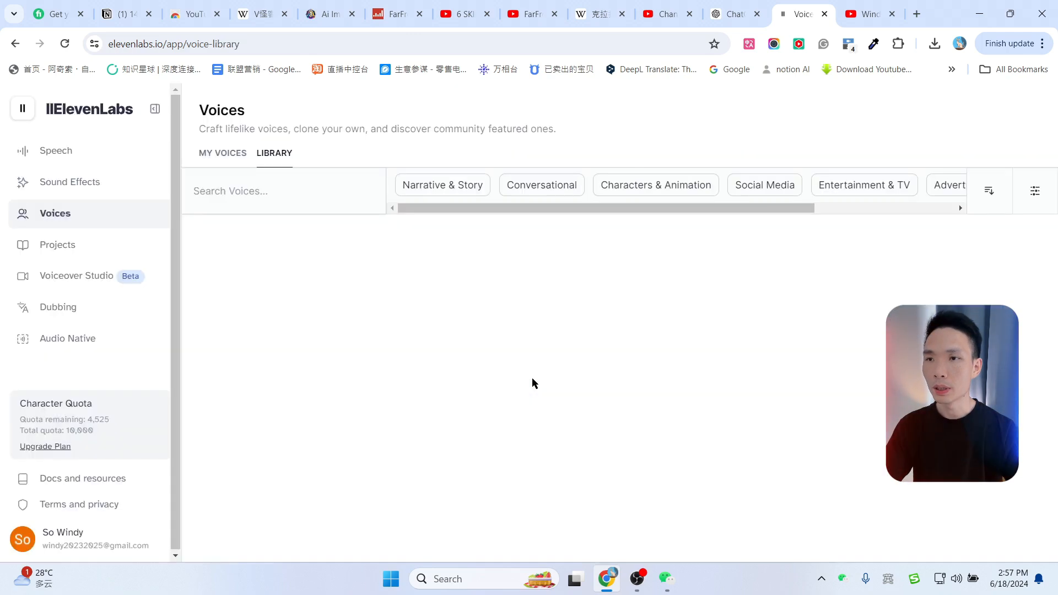
drag(1047, 245, 1039, 281)
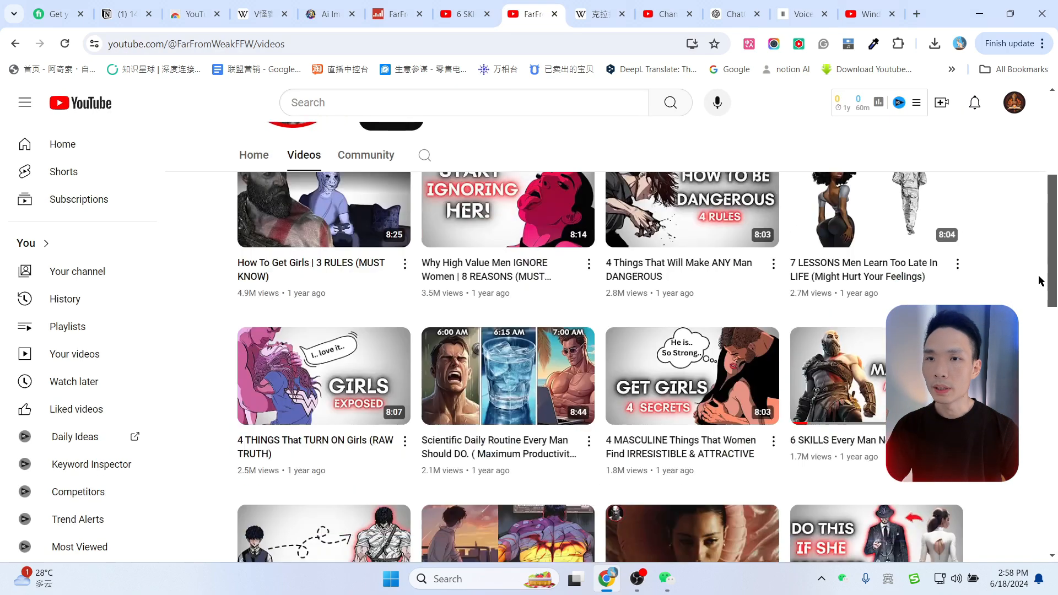
scroll(1038, 281, down, 2)
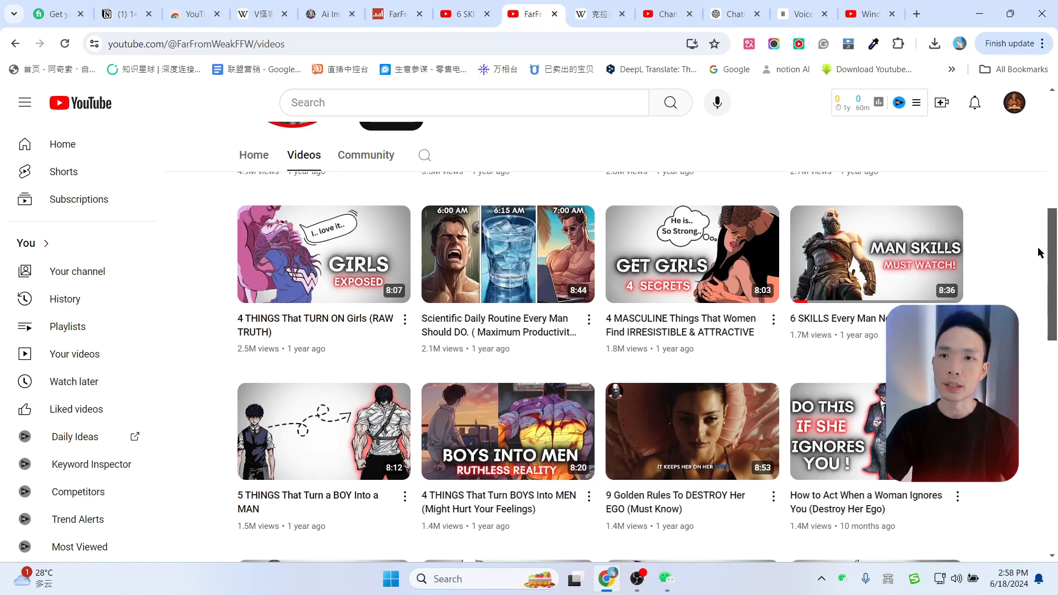
click(812, 5)
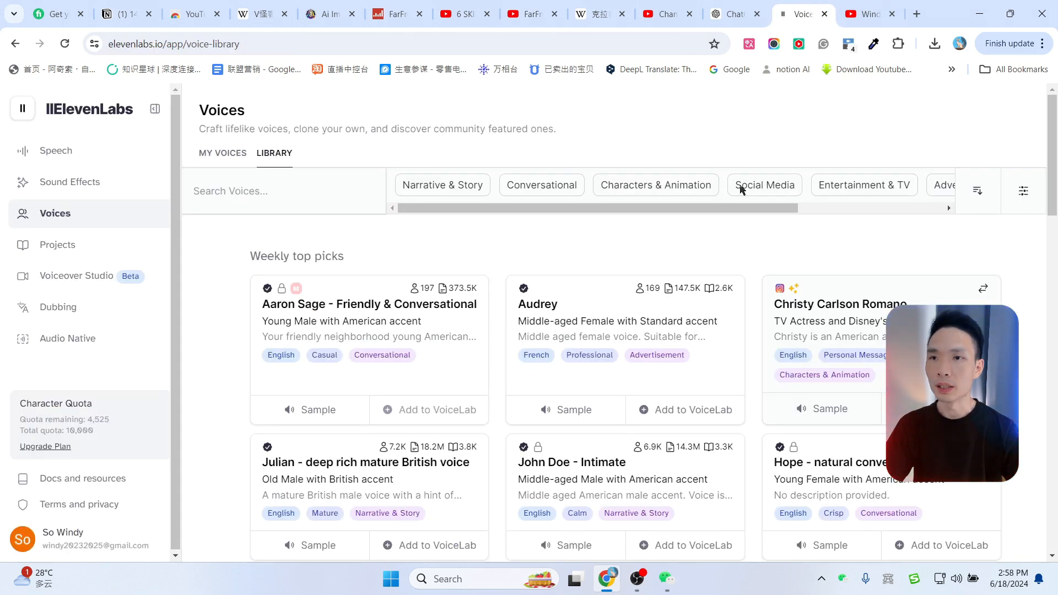
Filter the voice library to English, Middle Aged, Male voices
click(1024, 201)
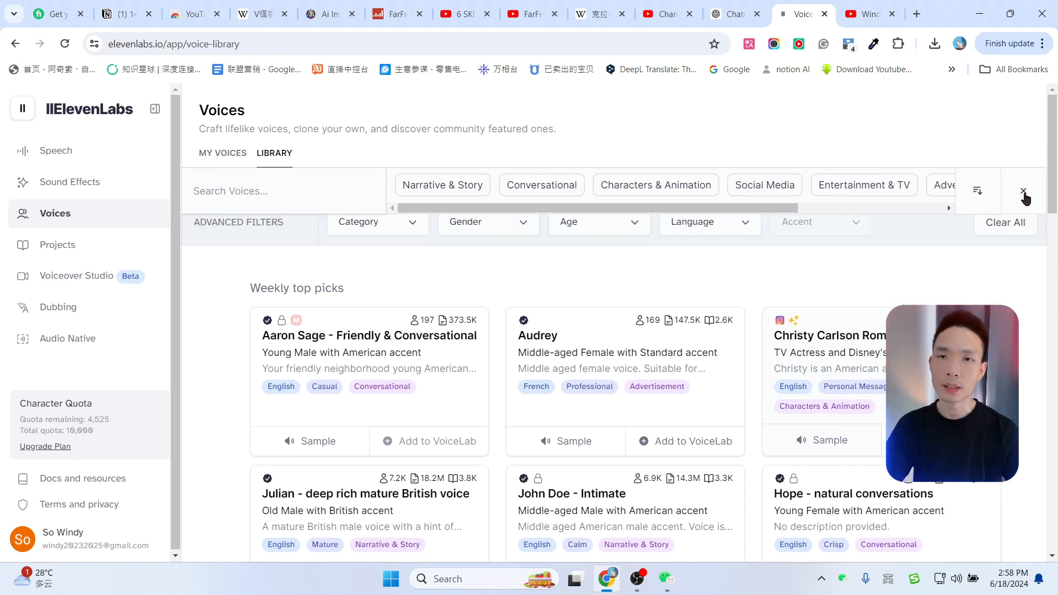
click(737, 239)
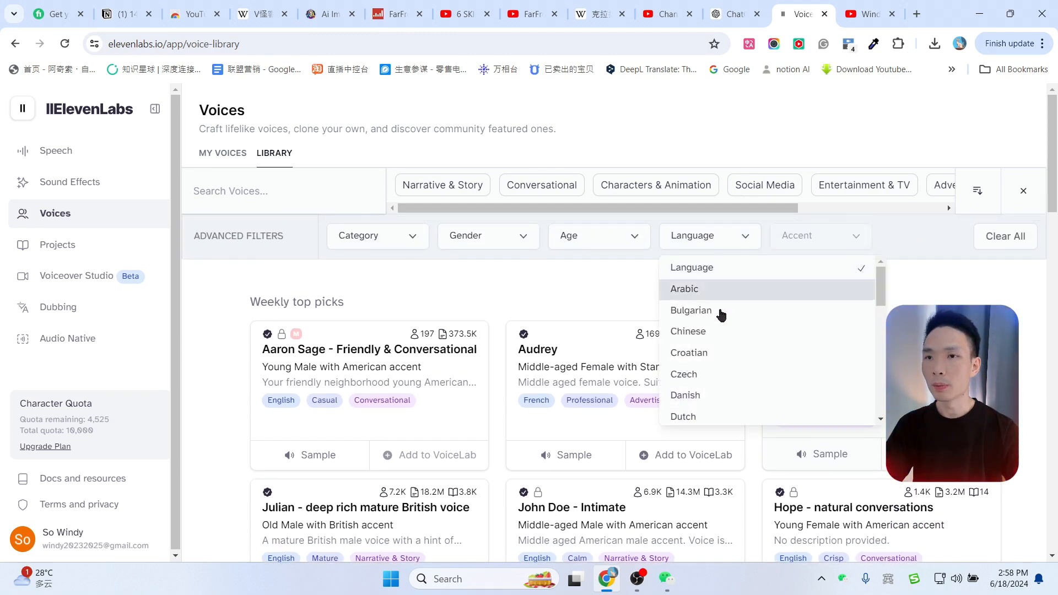
scroll(725, 370, down, 2)
scroll(724, 370, down, 1)
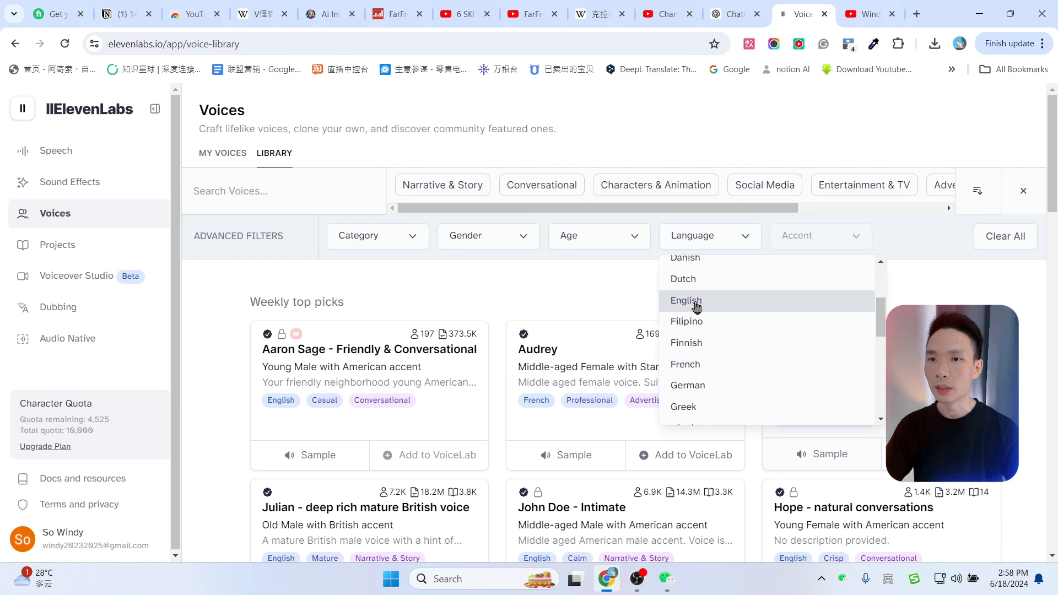
click(696, 305)
click(603, 243)
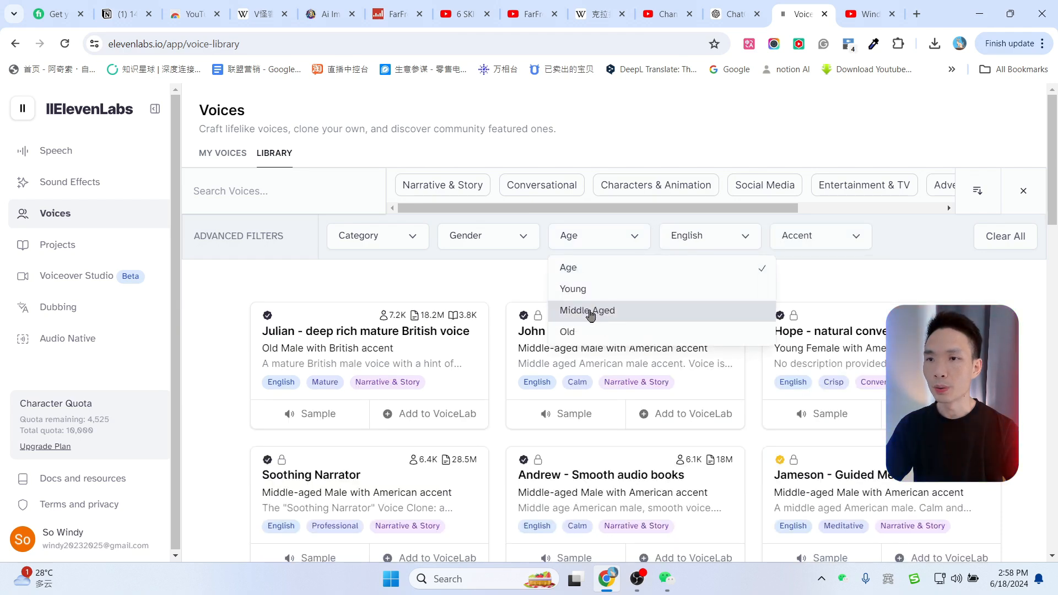
click(587, 311)
click(489, 240)
click(471, 291)
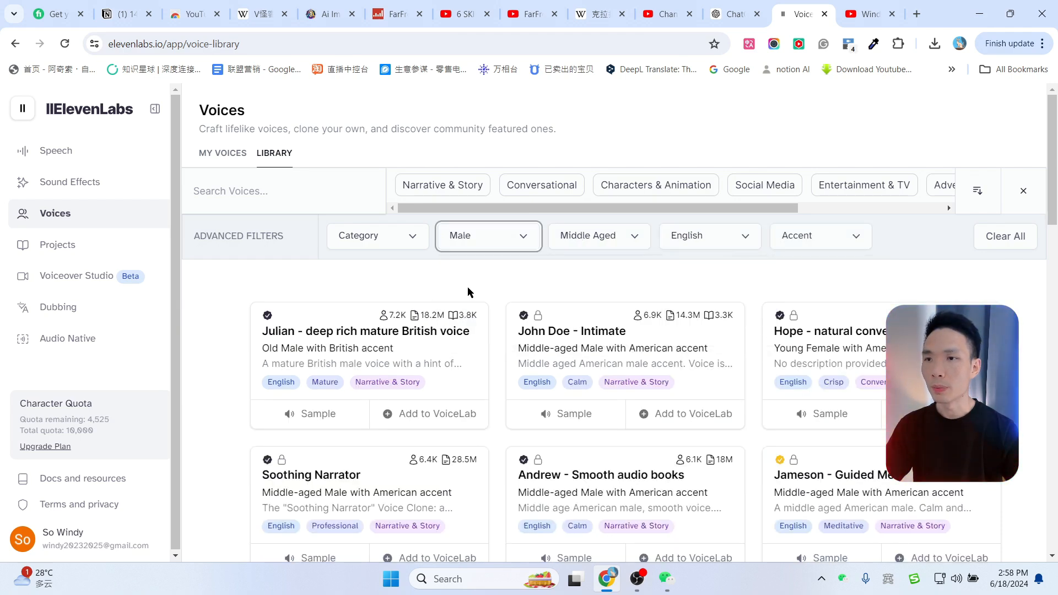
click(393, 243)
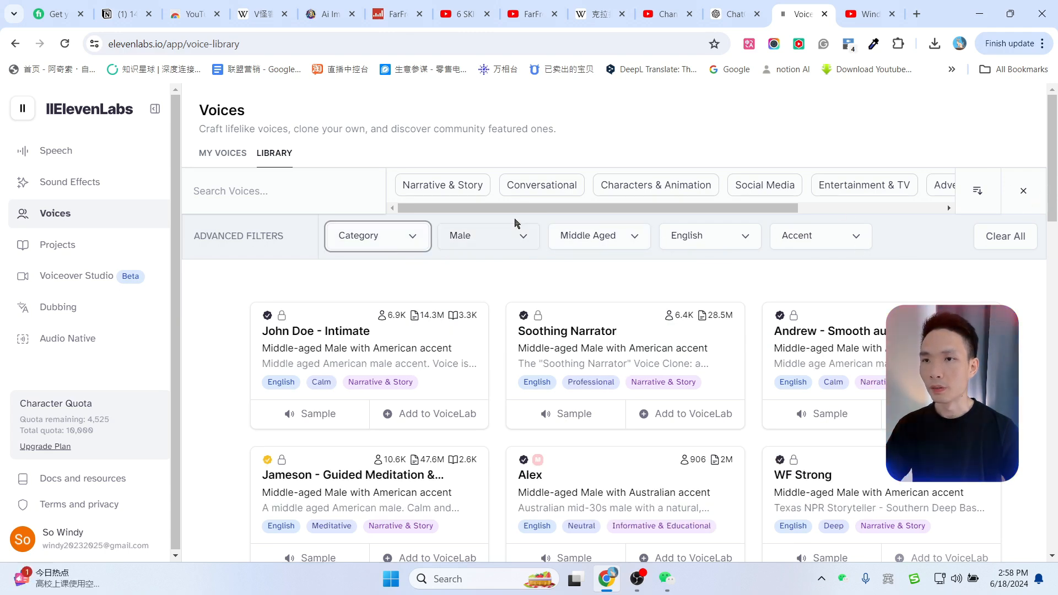
Preview John Doe - Intimate, cancel adding it, and go to Sound Effects
scroll(930, 233, down, 3)
scroll(560, 370, up, 3)
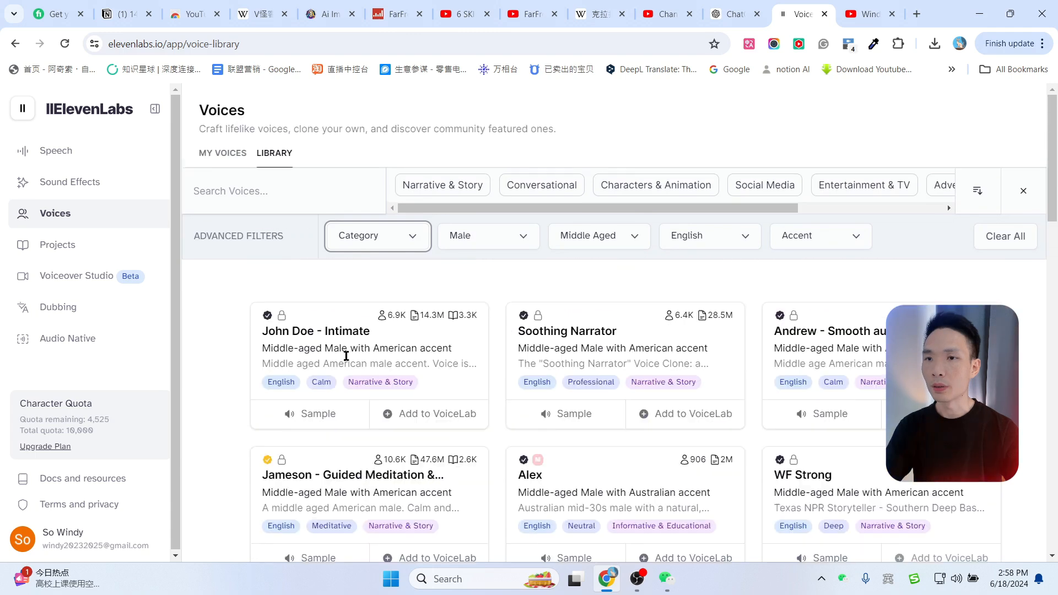
click(303, 420)
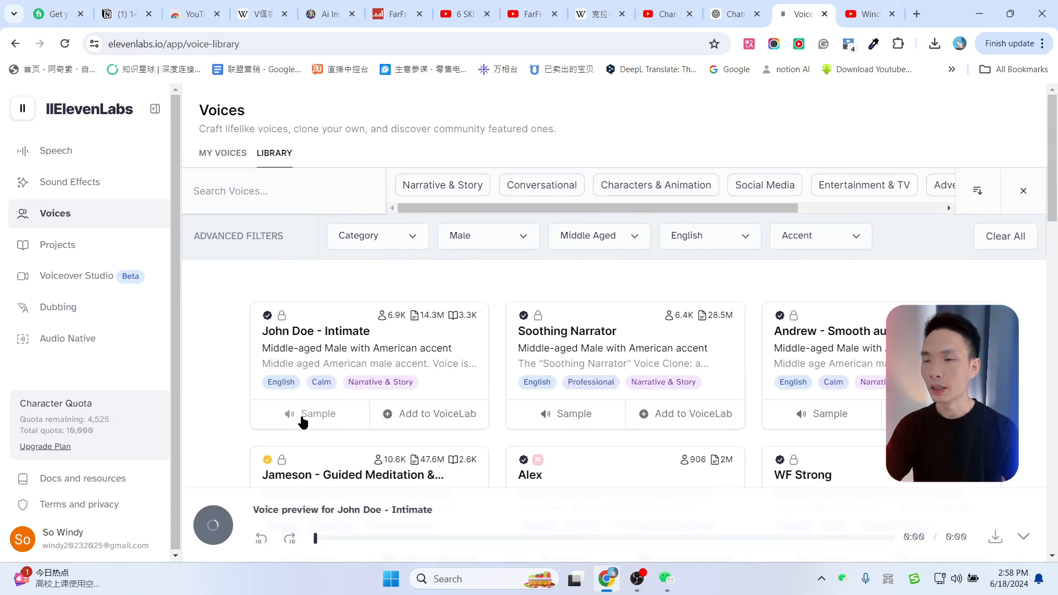
scroll(633, 343, down, 2)
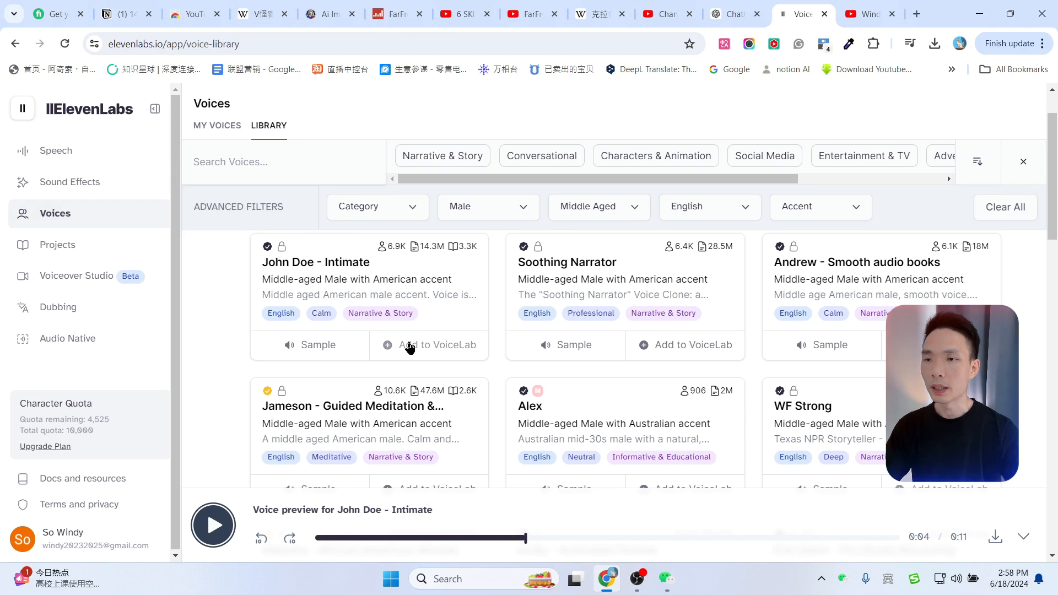
click(416, 345)
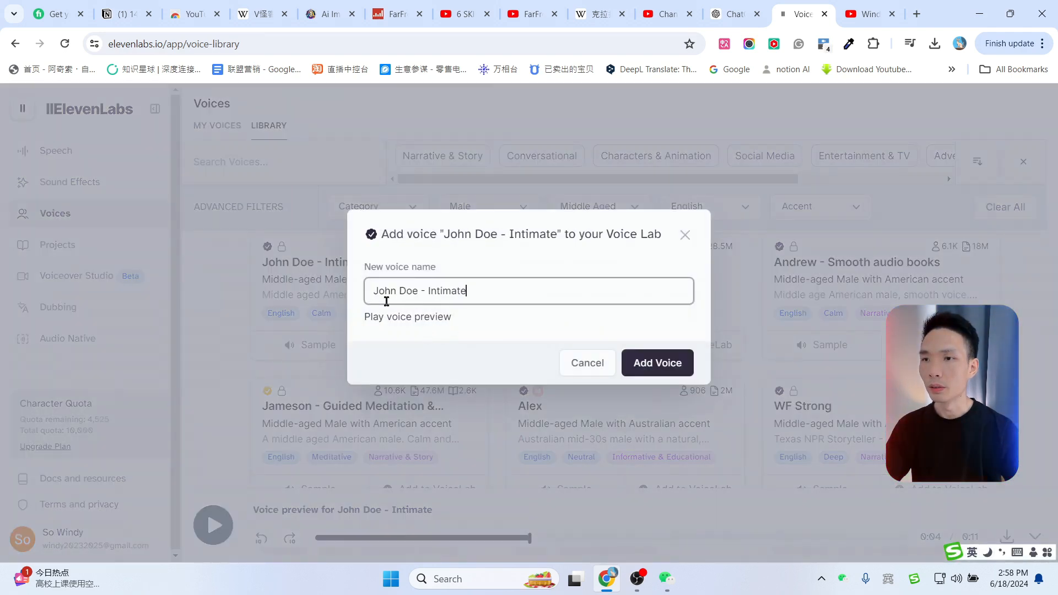
click(584, 366)
click(98, 185)
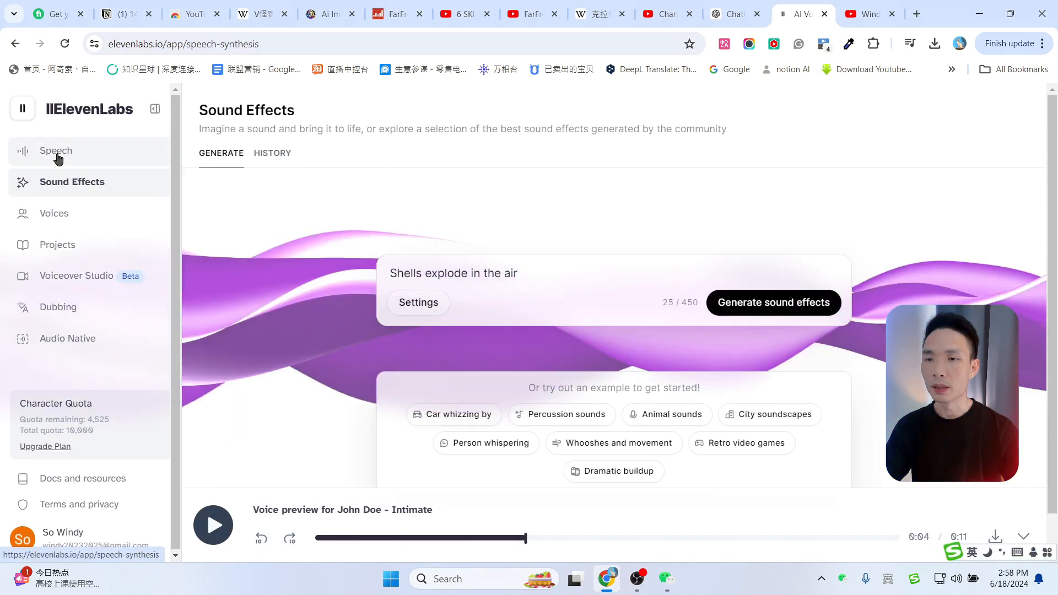
Preview the generated Aarav voice on the Speech page and keep it as the narrator
click(57, 157)
scroll(598, 371, down, 5)
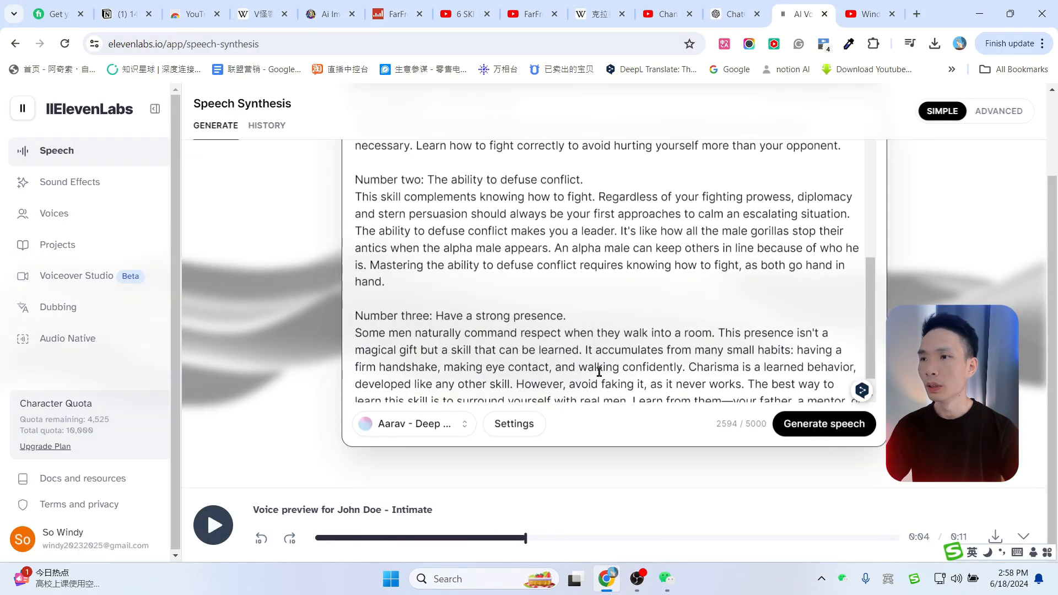
click(461, 431)
scroll(367, 272, up, 1)
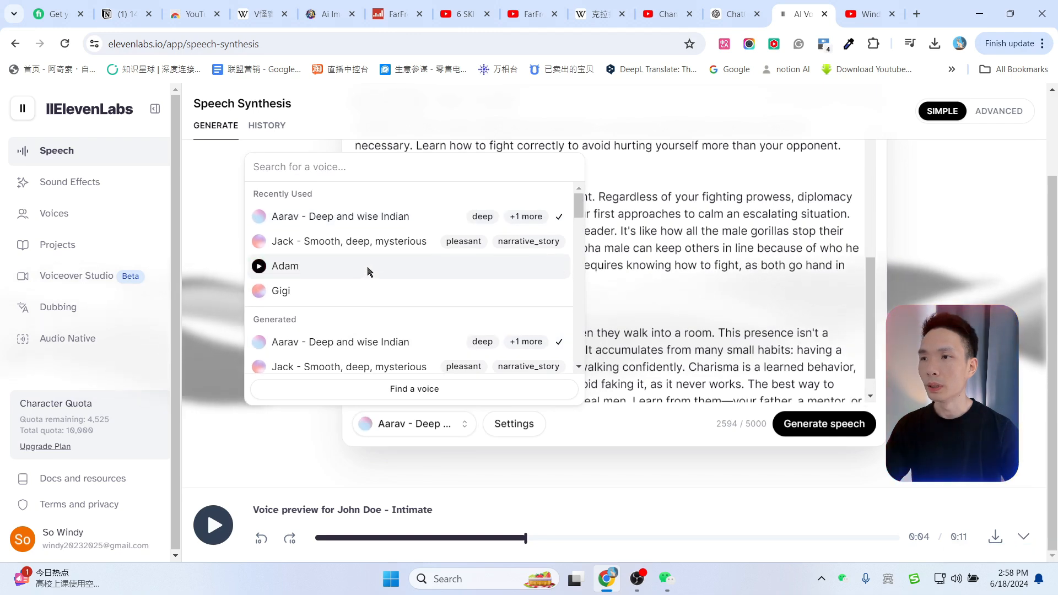
click(259, 342)
click(279, 514)
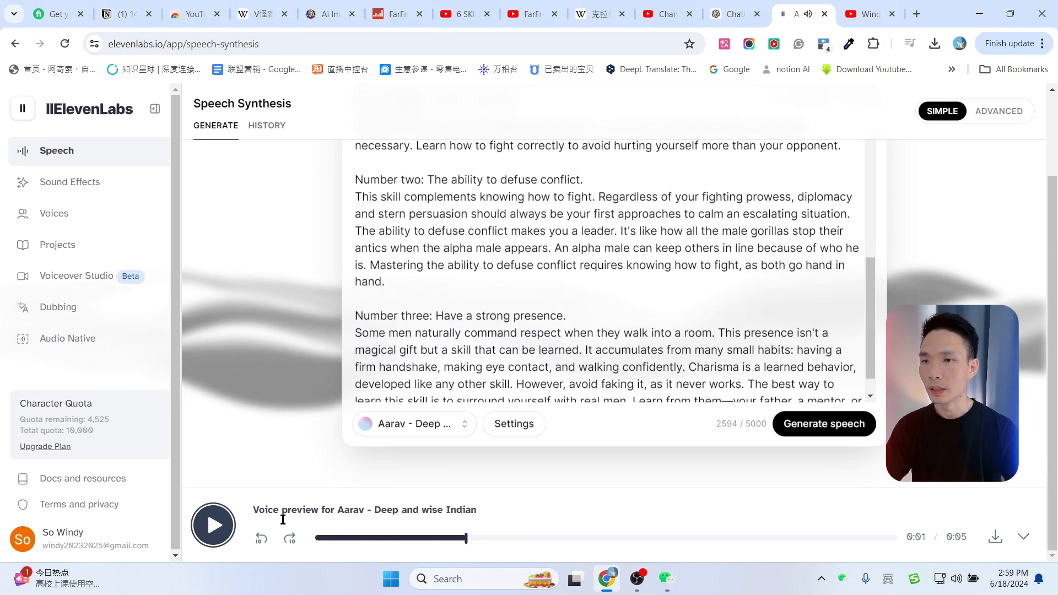
click(382, 424)
click(366, 338)
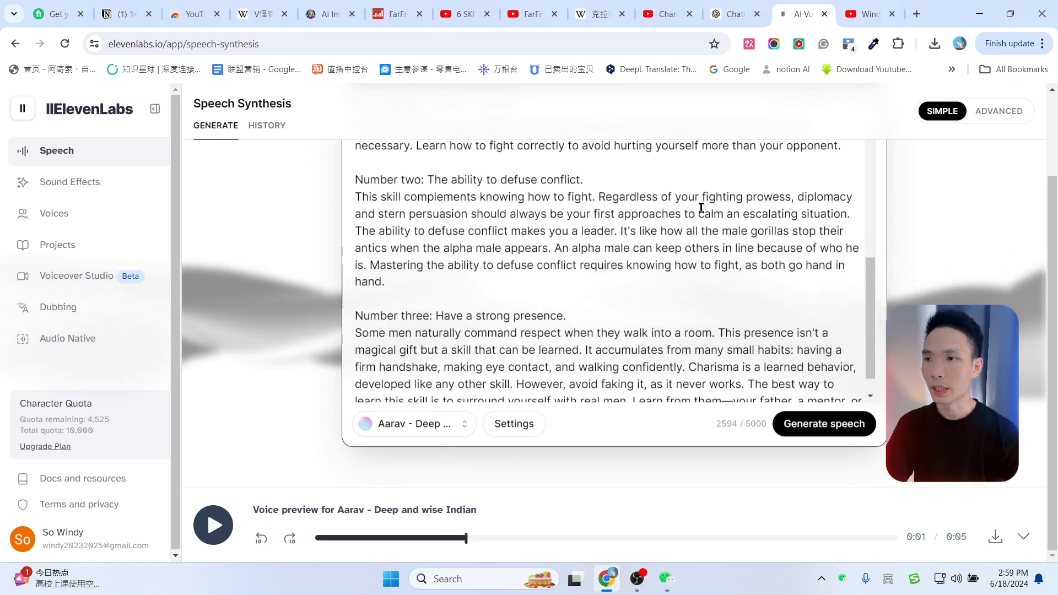
key(ctrl+w)
Sort FarFromWeak's Videos tab by Latest and scroll through the newest uploads
click(265, 355)
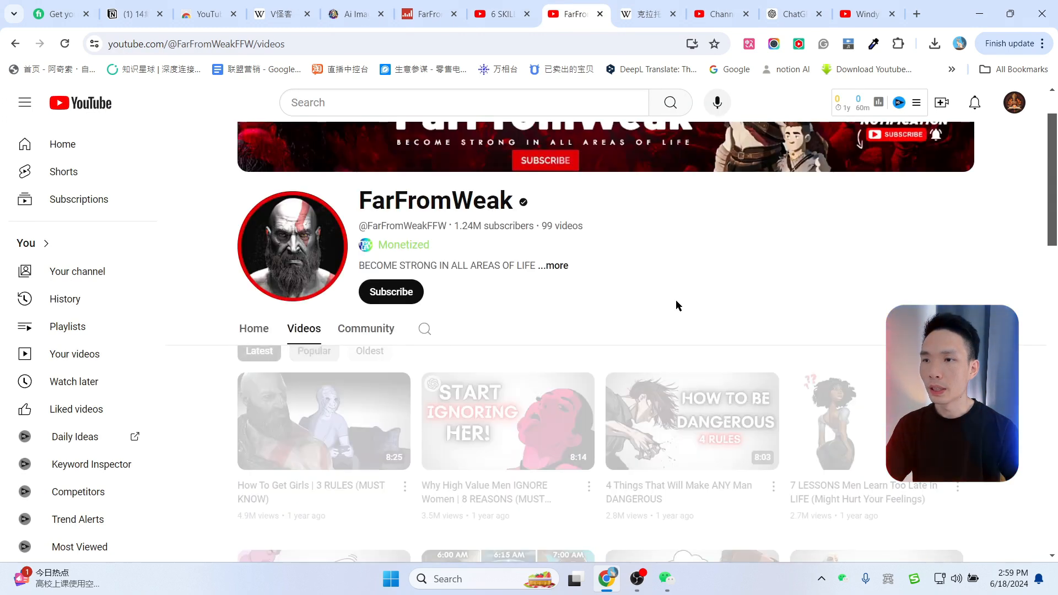
scroll(1055, 339, down, 3)
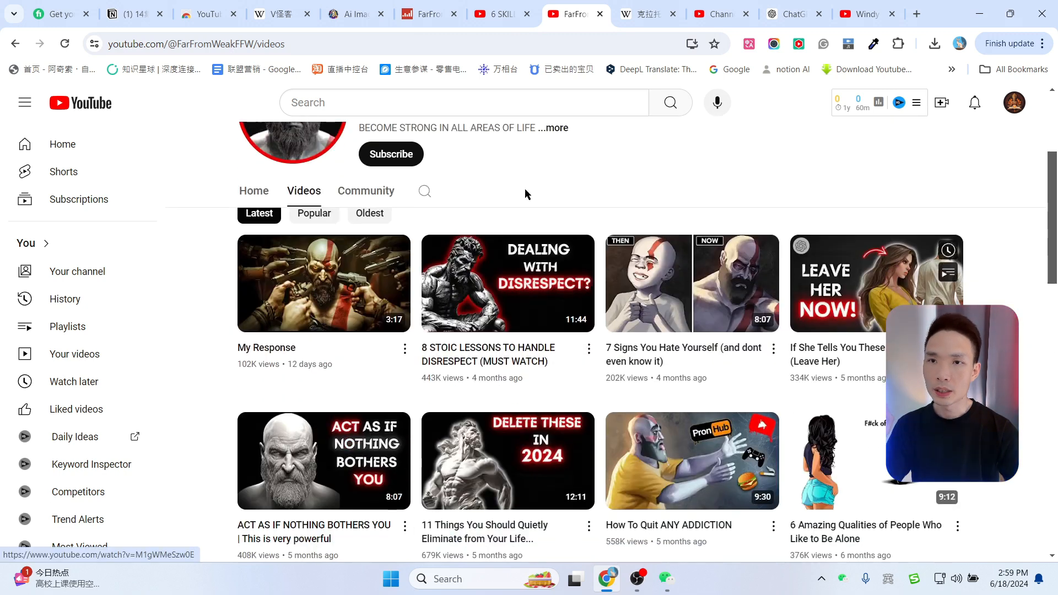
mouse_move(324, 288)
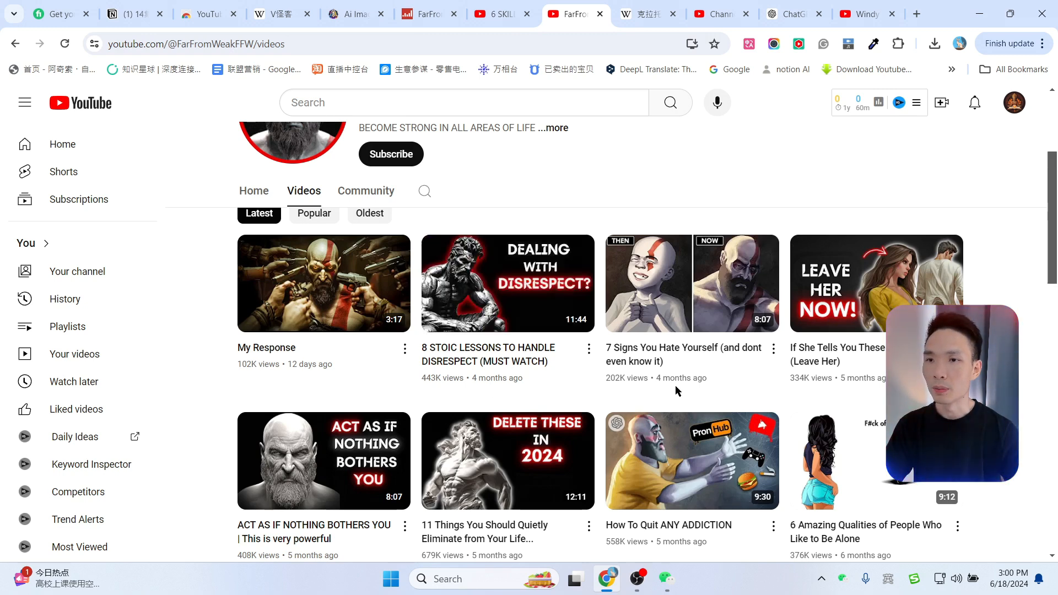
scroll(394, 253, up, 2)
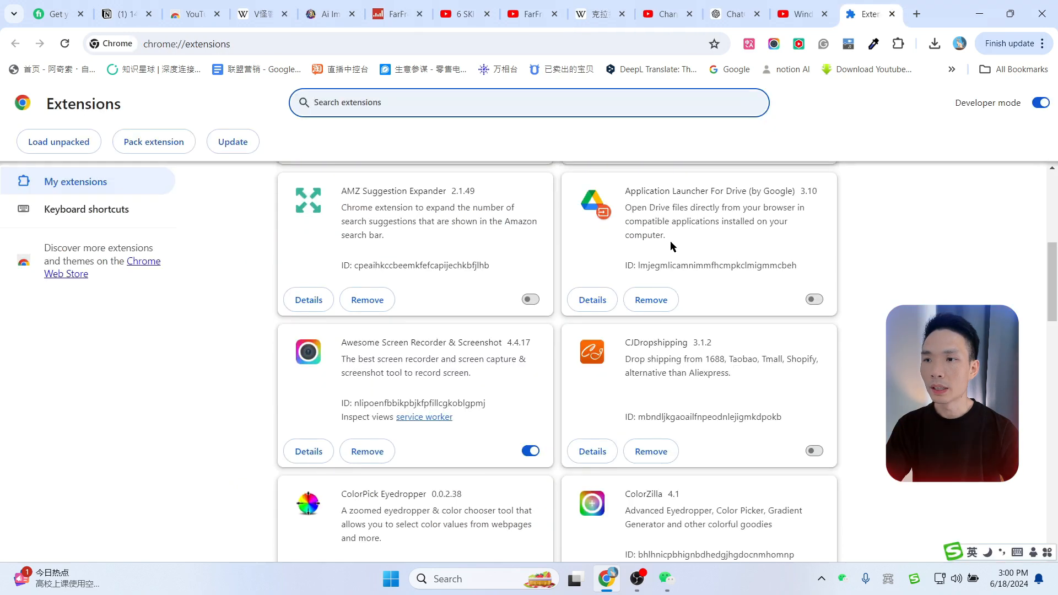
scroll(678, 243, down, 10)
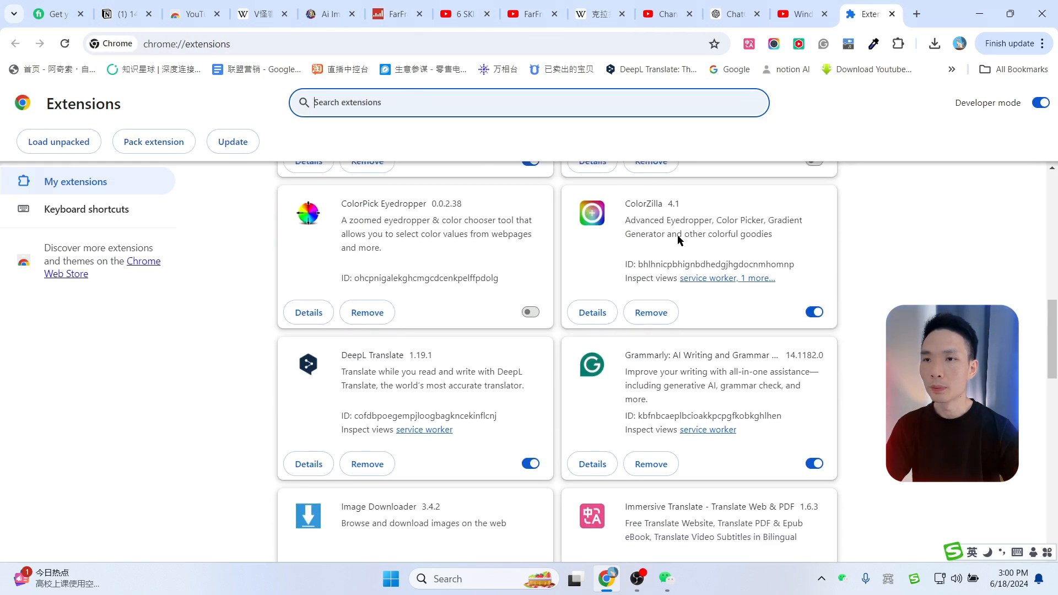
Search Google for NexLev, view its Chrome Web Store page, then return to FarFromWeak
drag(626, 271, 656, 267)
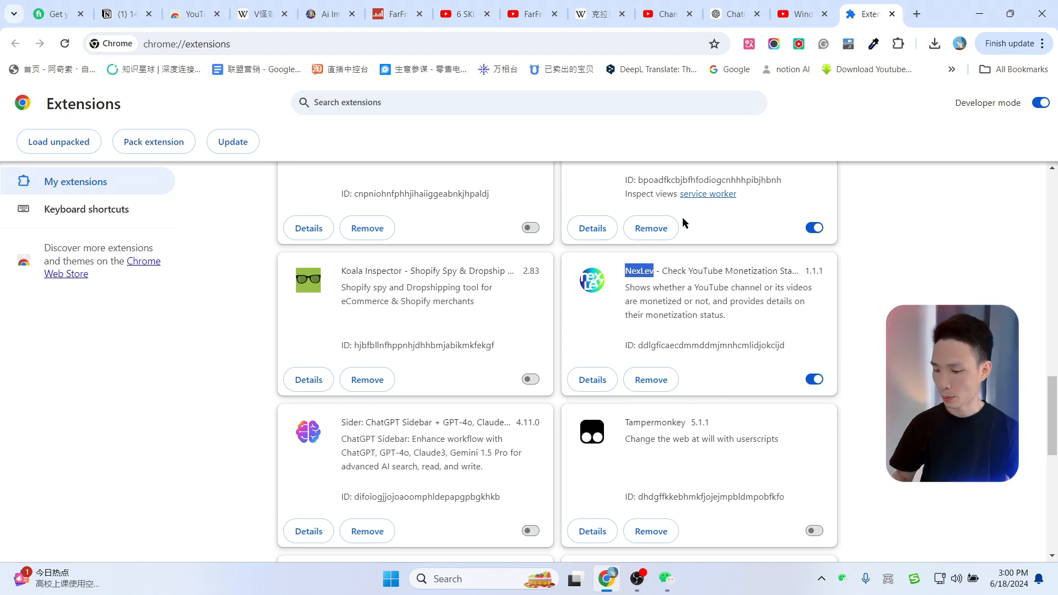
click(735, 68)
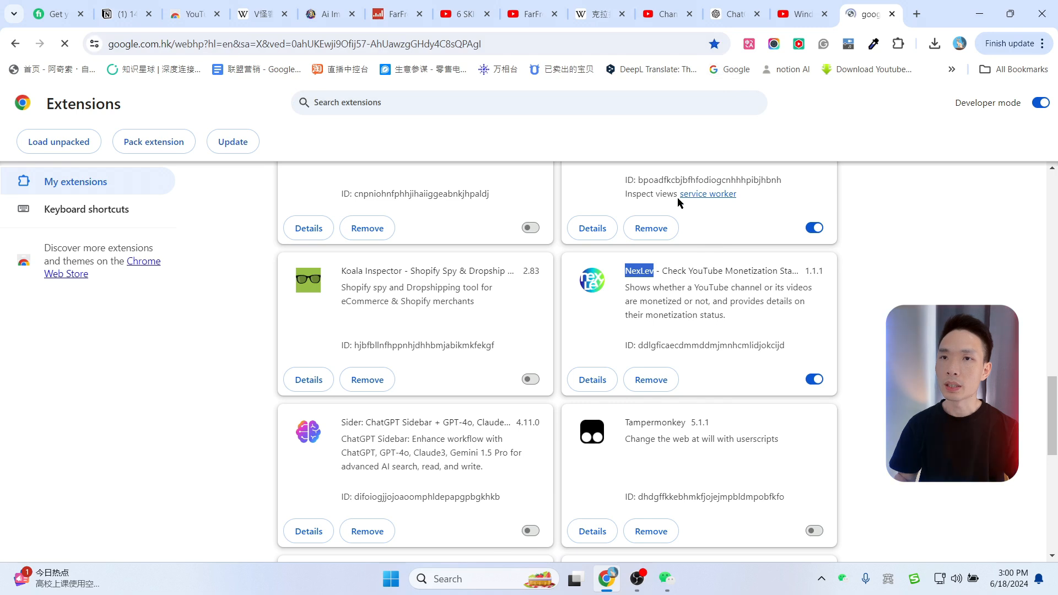
text(NexLev)
key(Return)
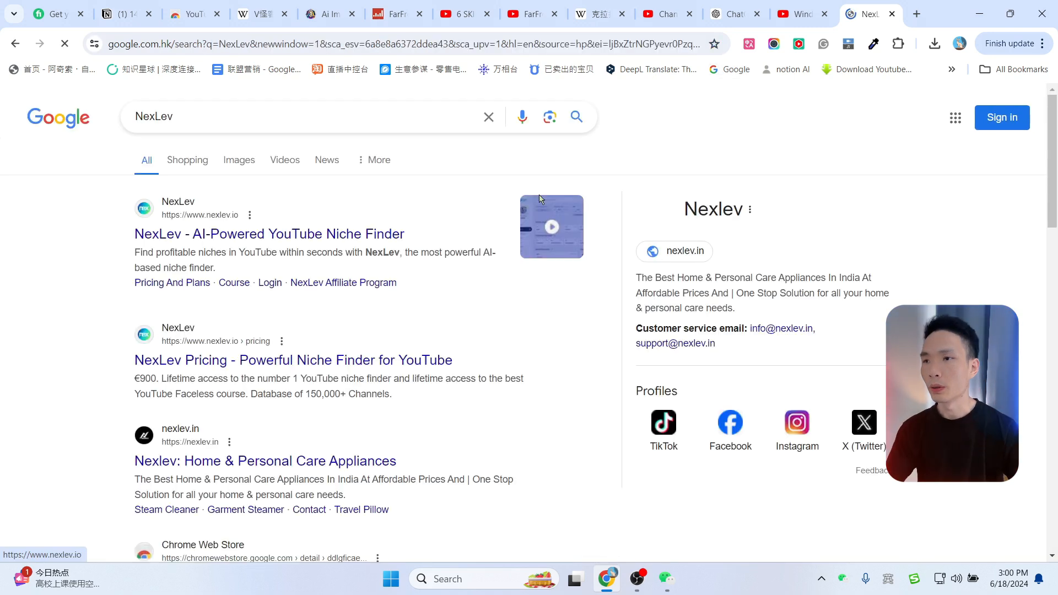
scroll(300, 306, down, 5)
click(301, 306)
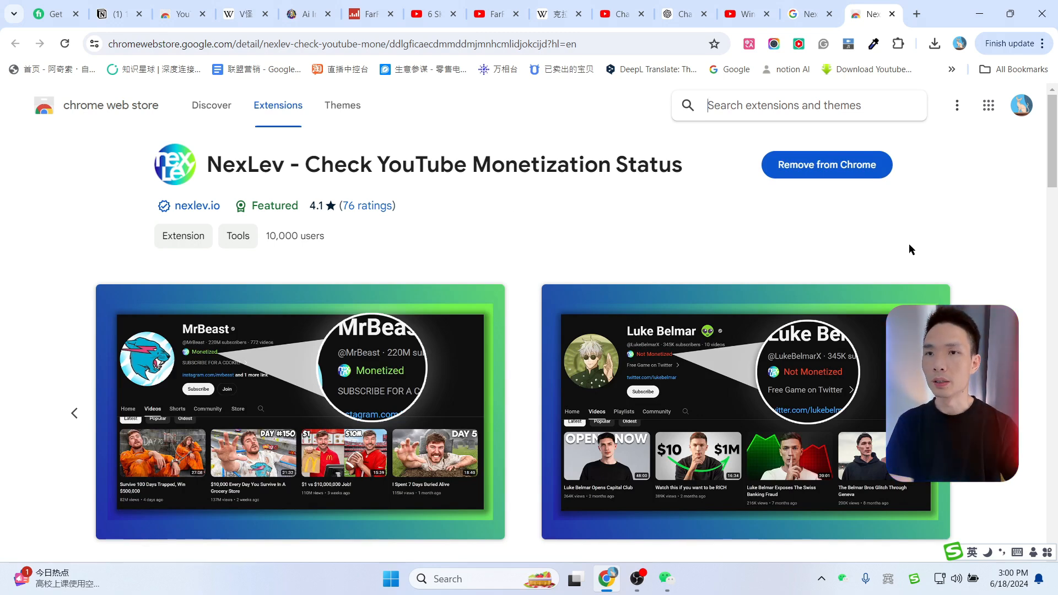
click(892, 14)
click(520, 4)
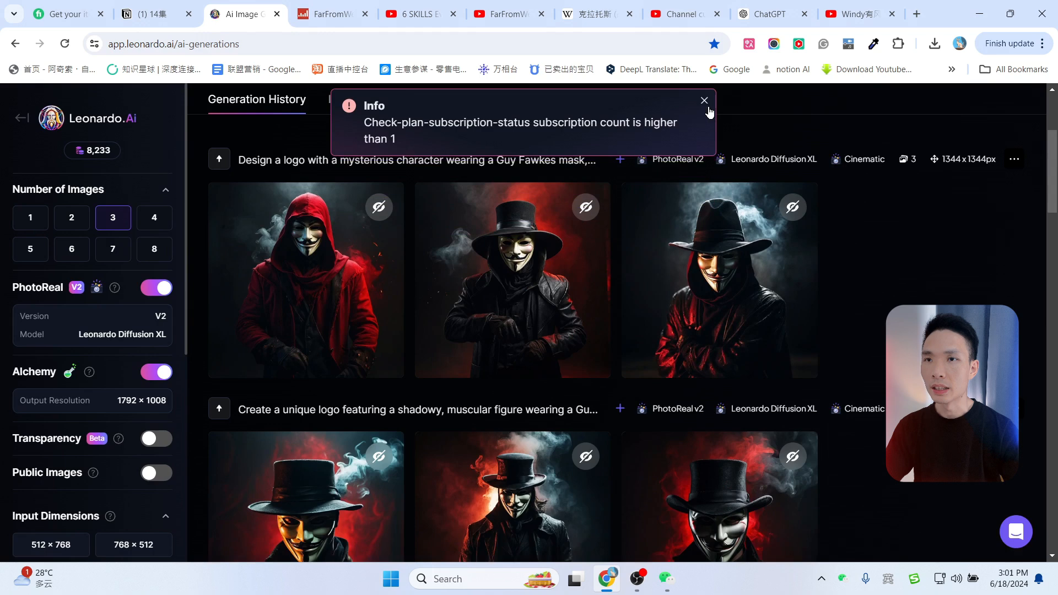
Dismiss the red subscription Info notice over the generation history
click(705, 101)
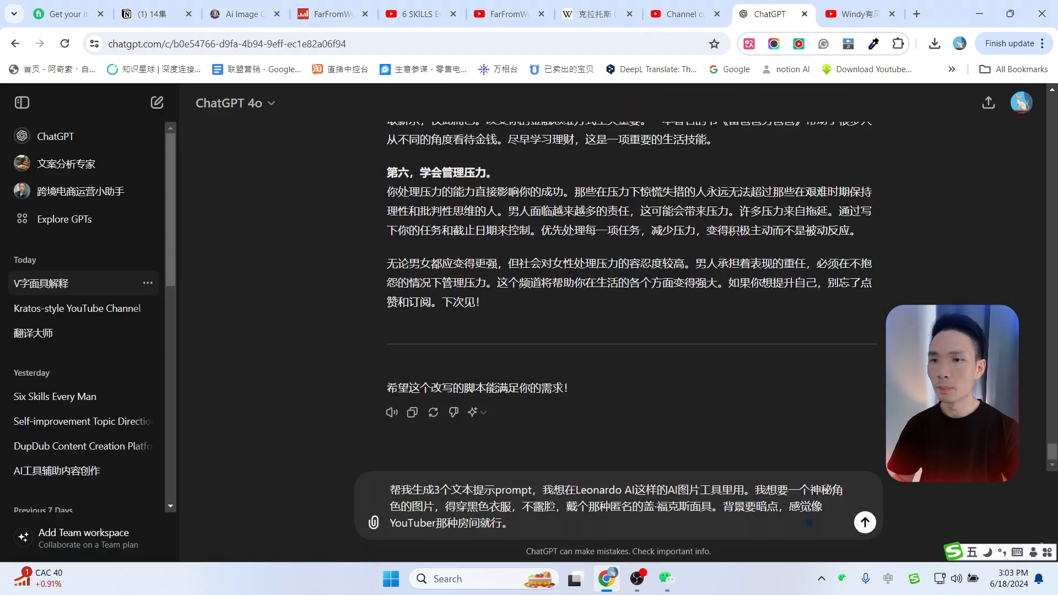
Send the request specifying black and red theme colours, then select Prompt 1 in the reply
text(主题色调就是黑色和红色，背景要暗点，感觉像YouTuber那种房间就行。)
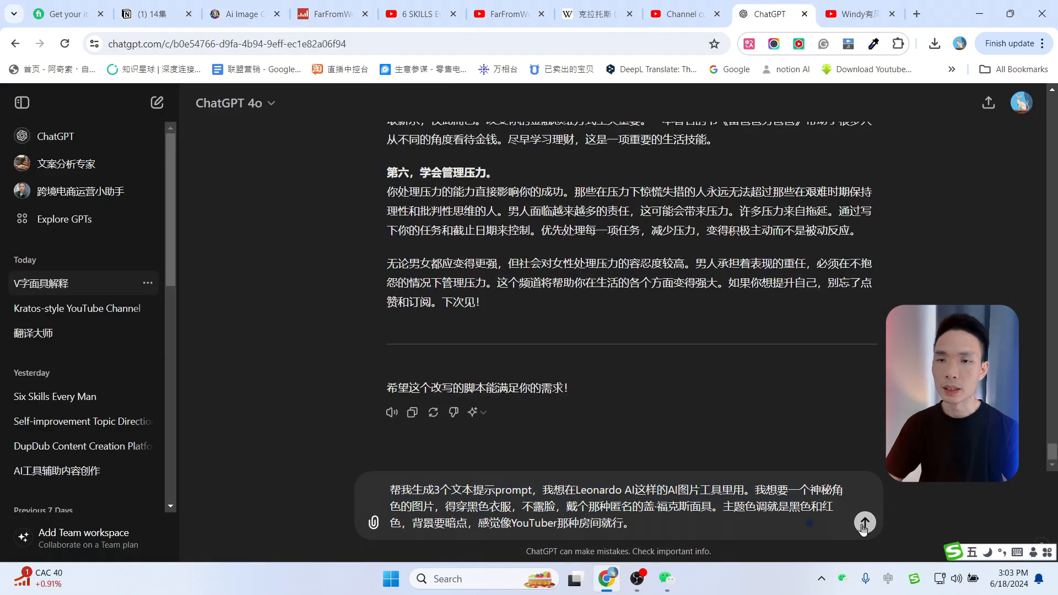
key(Return)
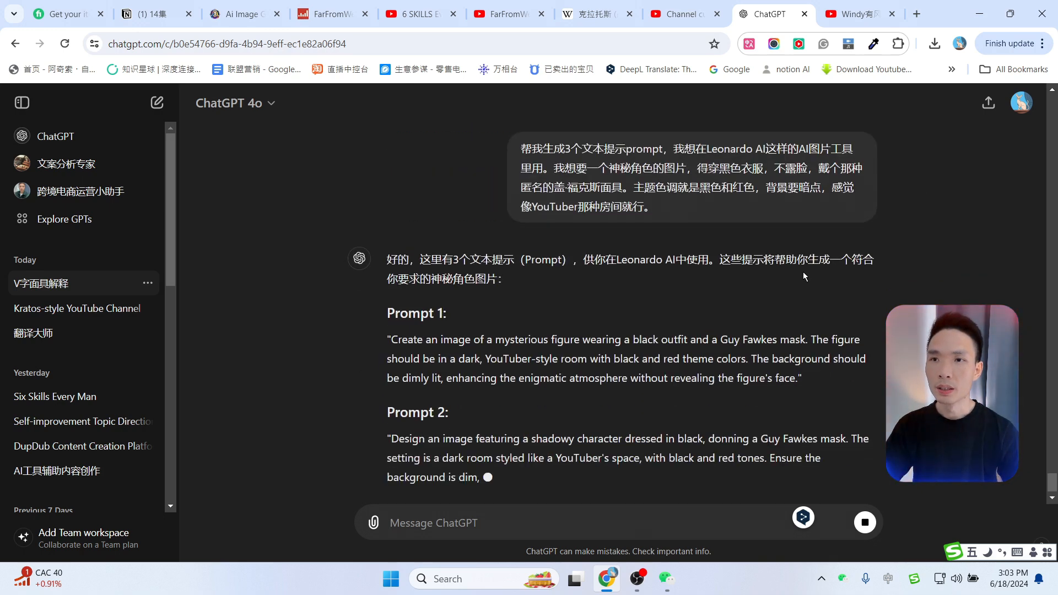
scroll(767, 315, up, 2)
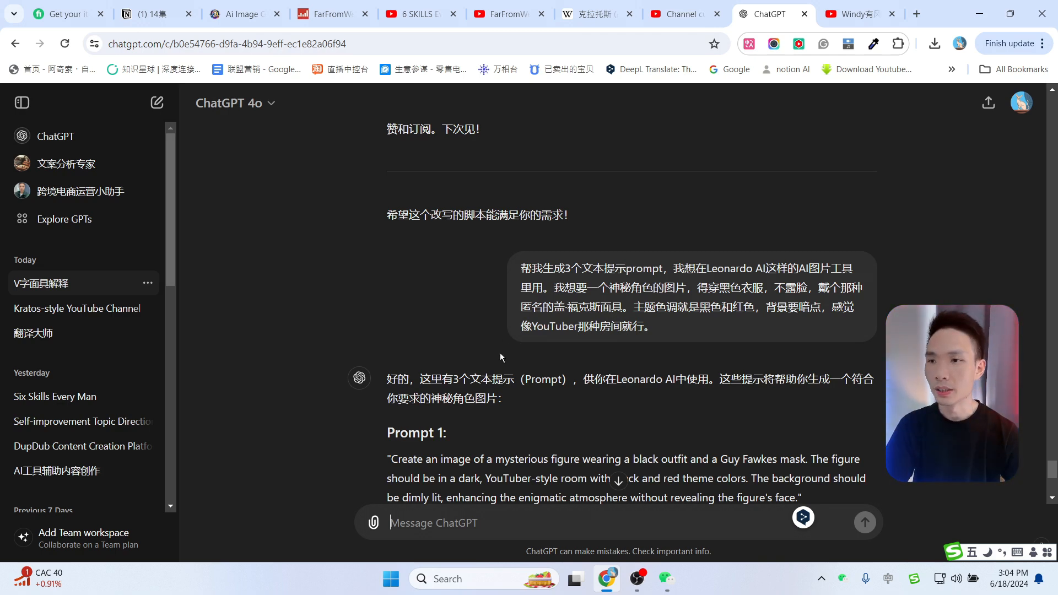
scroll(500, 357, down, 6)
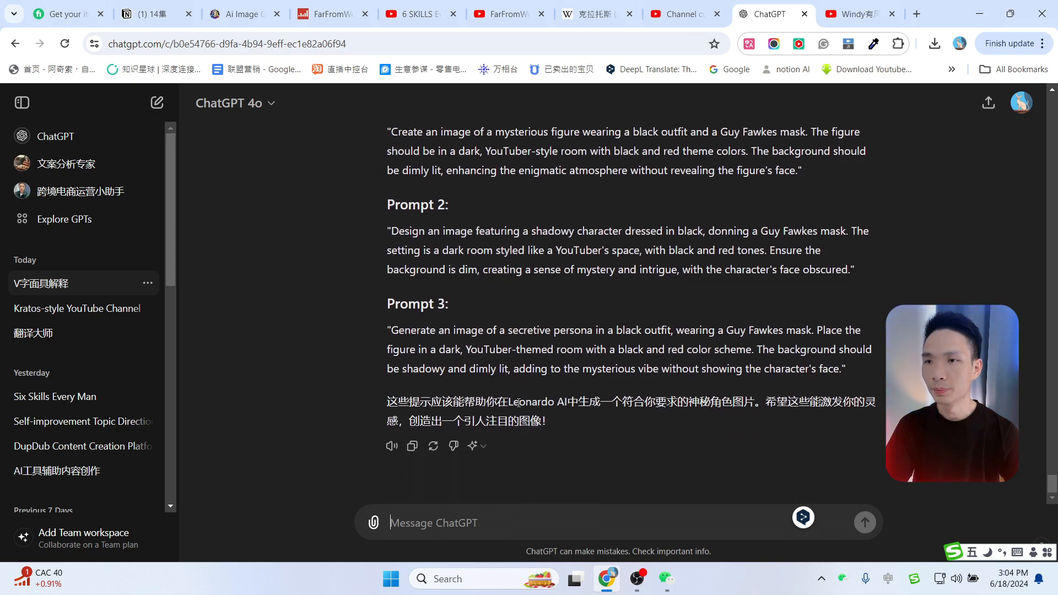
scroll(519, 403, up, 3)
drag(394, 273, 786, 310)
key(ctrl+c)
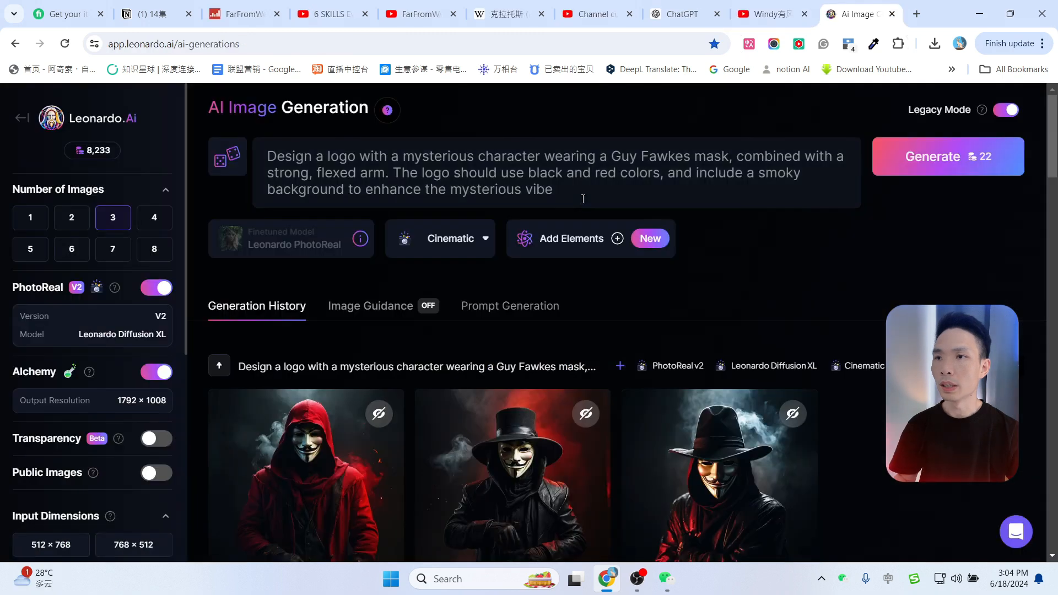
Paste Prompt 1 over the logo prompt and switch PhotoReal to Leonardo Kino XL
triple_click(439, 172)
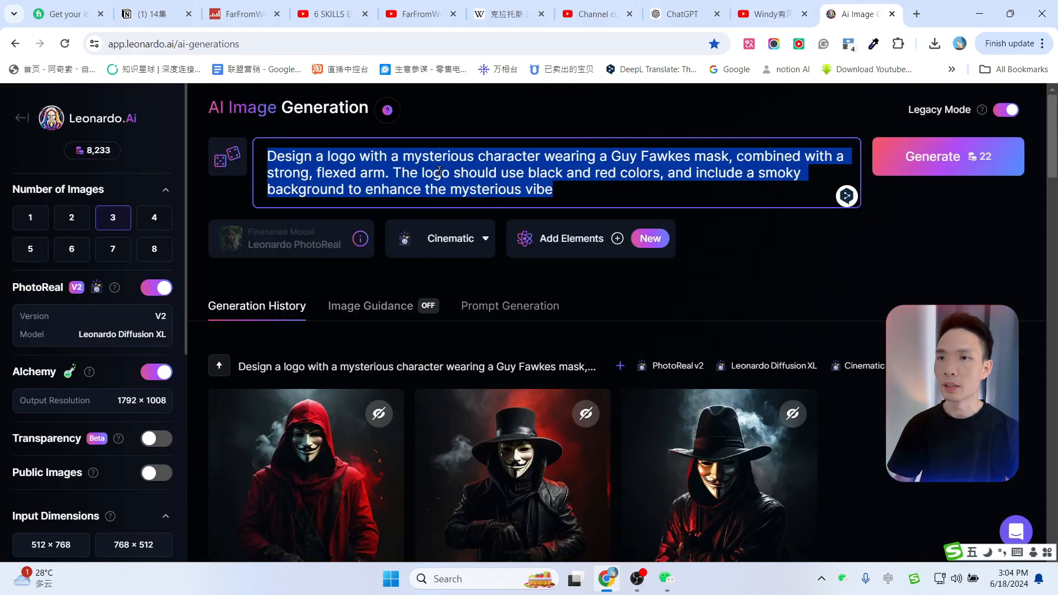
key(ctrl+v)
scroll(38, 320, down, 1)
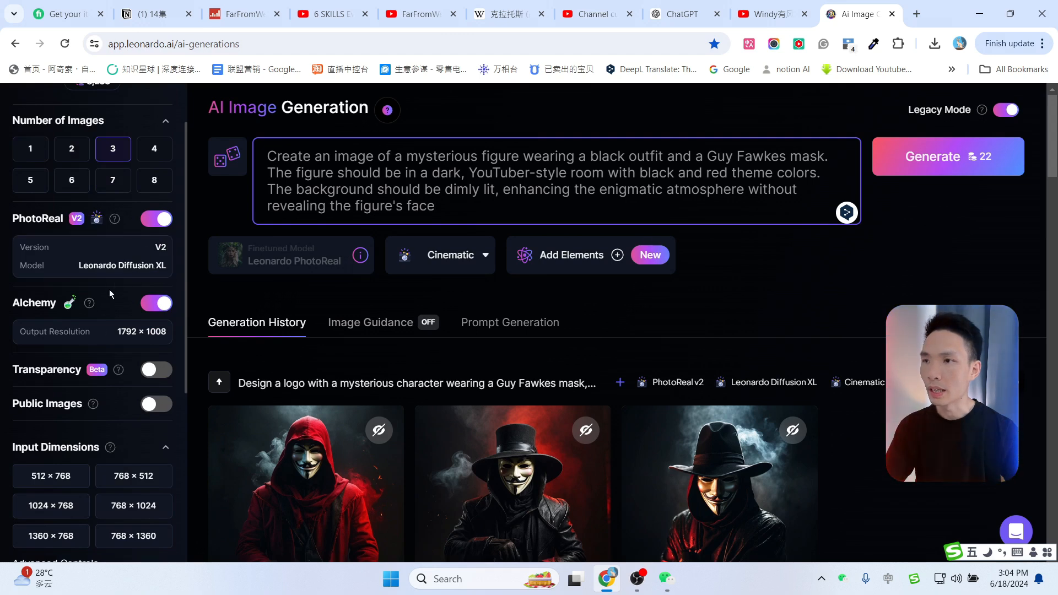
click(139, 246)
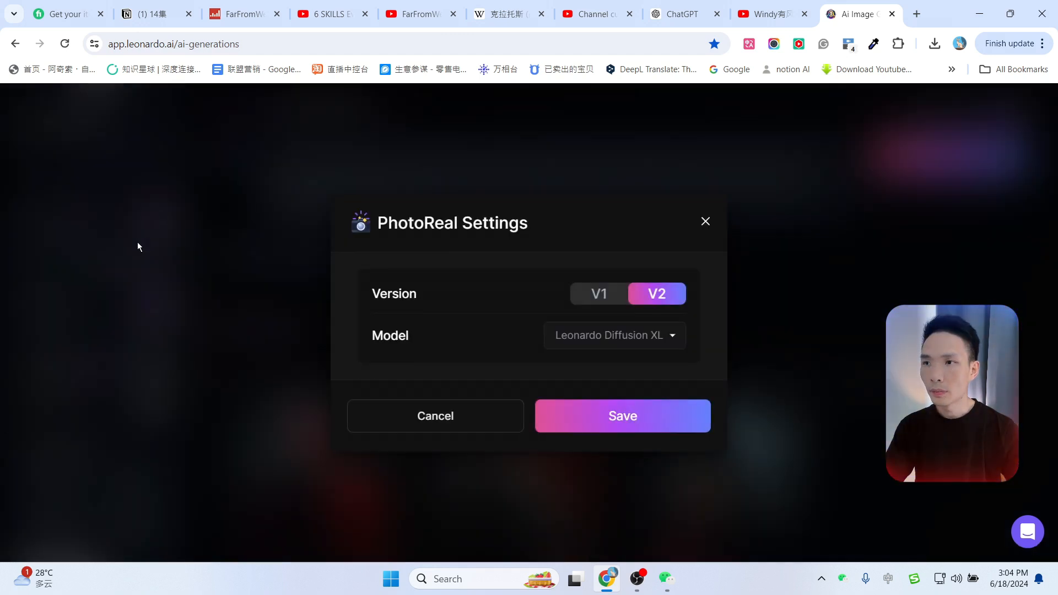
click(643, 337)
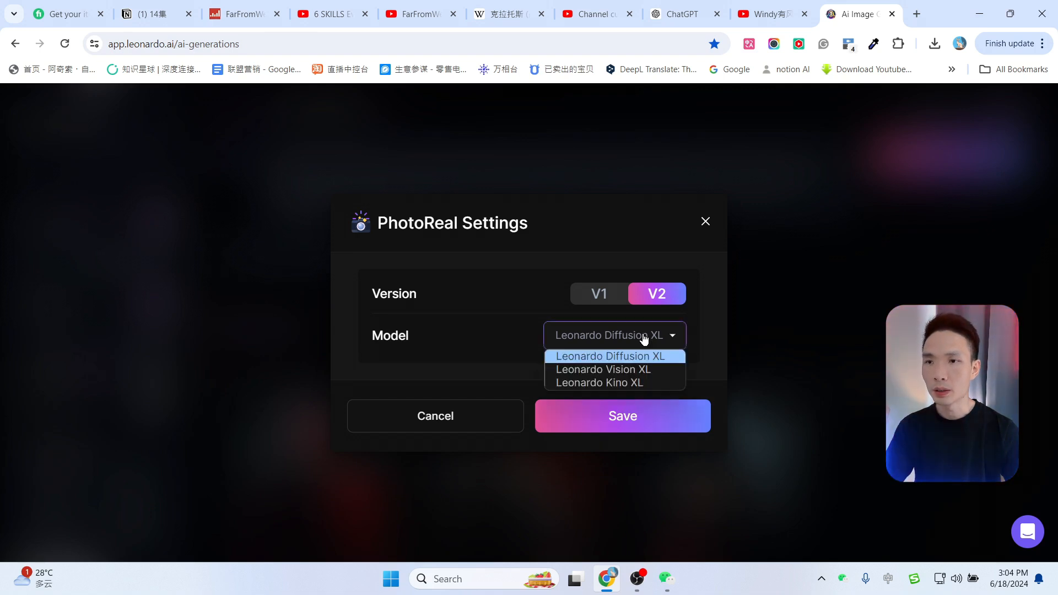
click(610, 384)
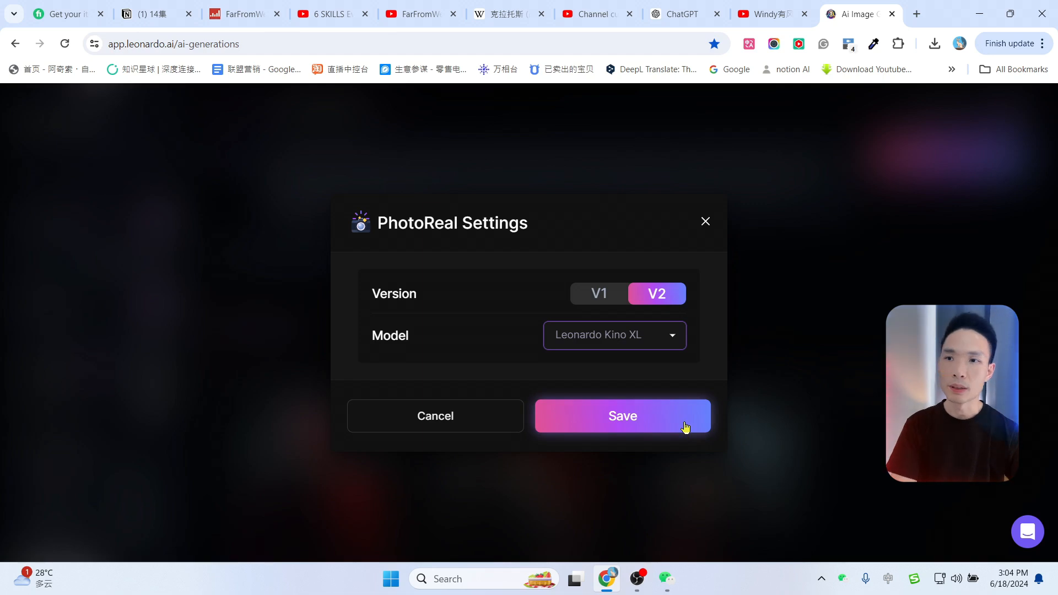
click(621, 418)
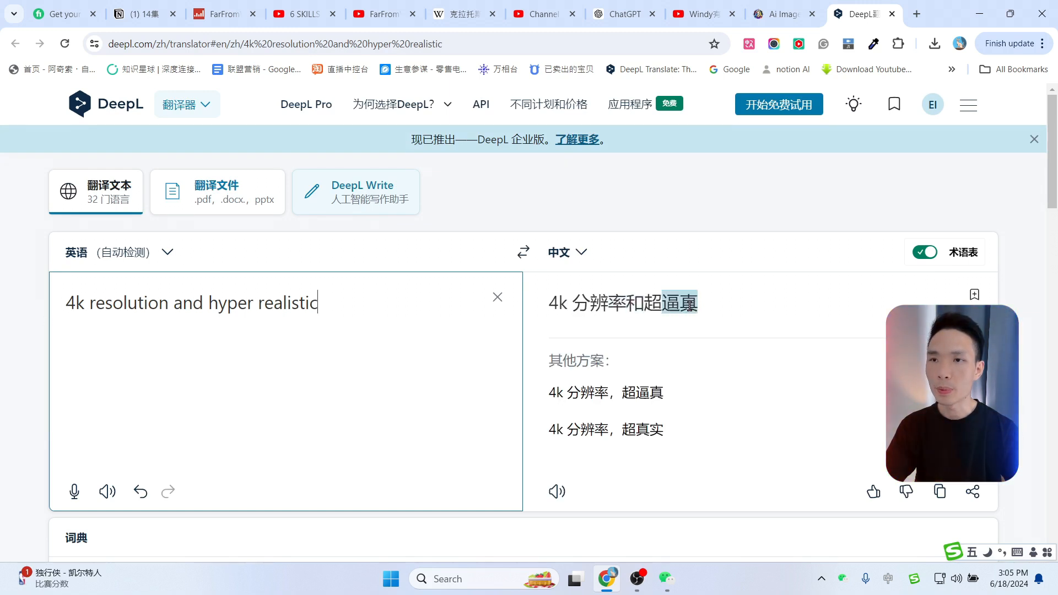
Select the '4k resolution and hyper realistic' phrase in DeepL and return to Leonardo.Ai
drag(354, 307, 1, 299)
key(ctrl+c)
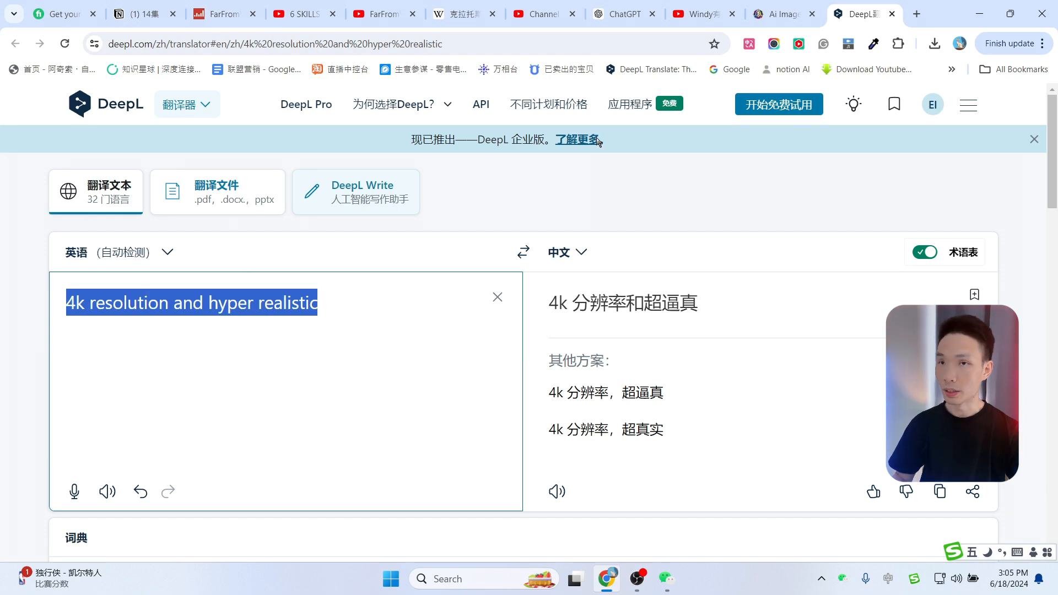
click(786, 10)
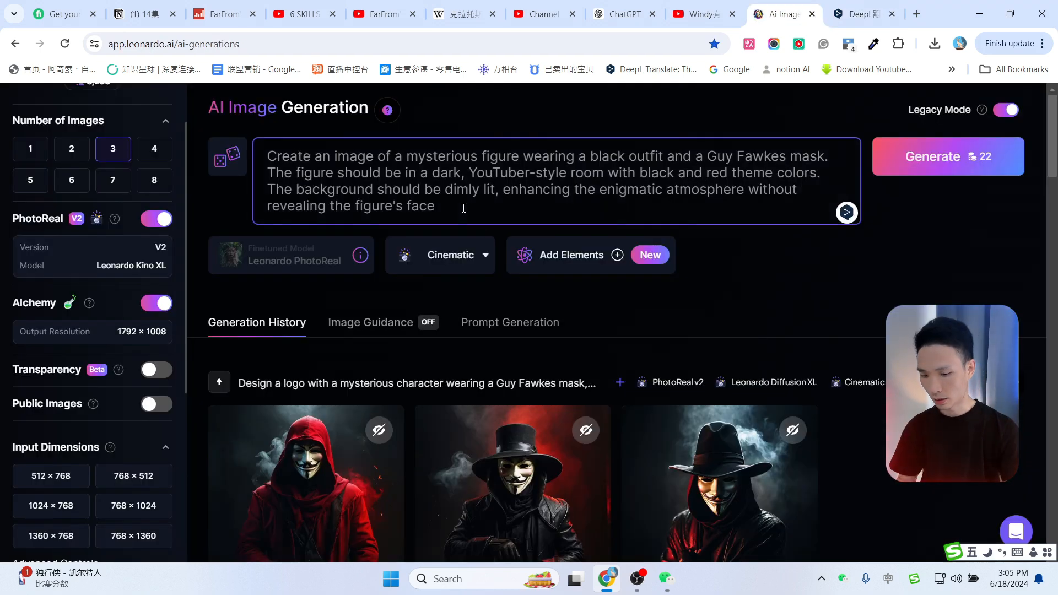
Append '4k resolution and hyper realistic' to the prompt and set the aspect ratio to 16:9
key(ctrl+v)
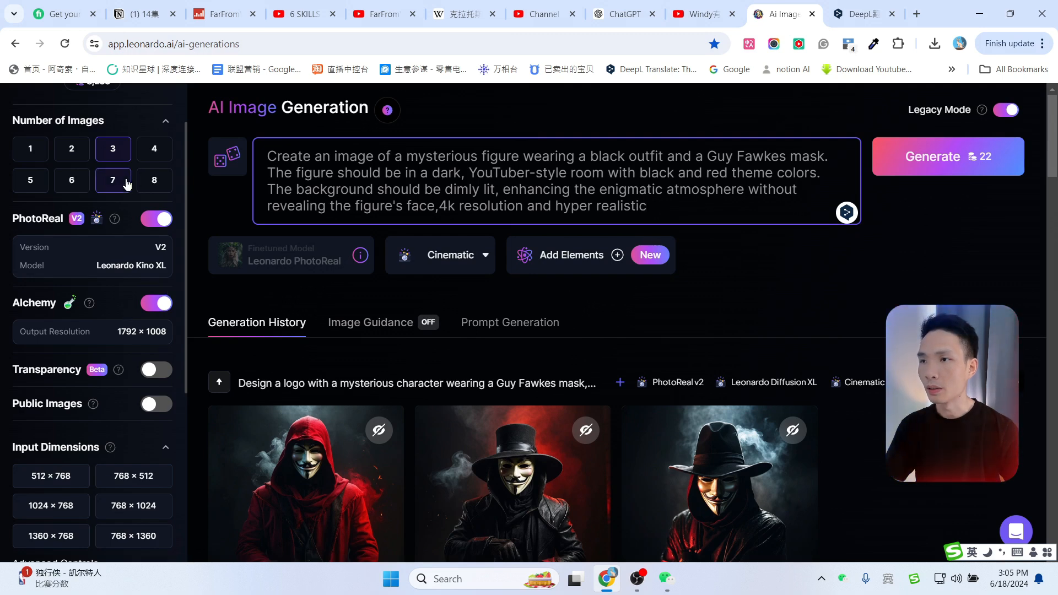
scroll(101, 369, down, 5)
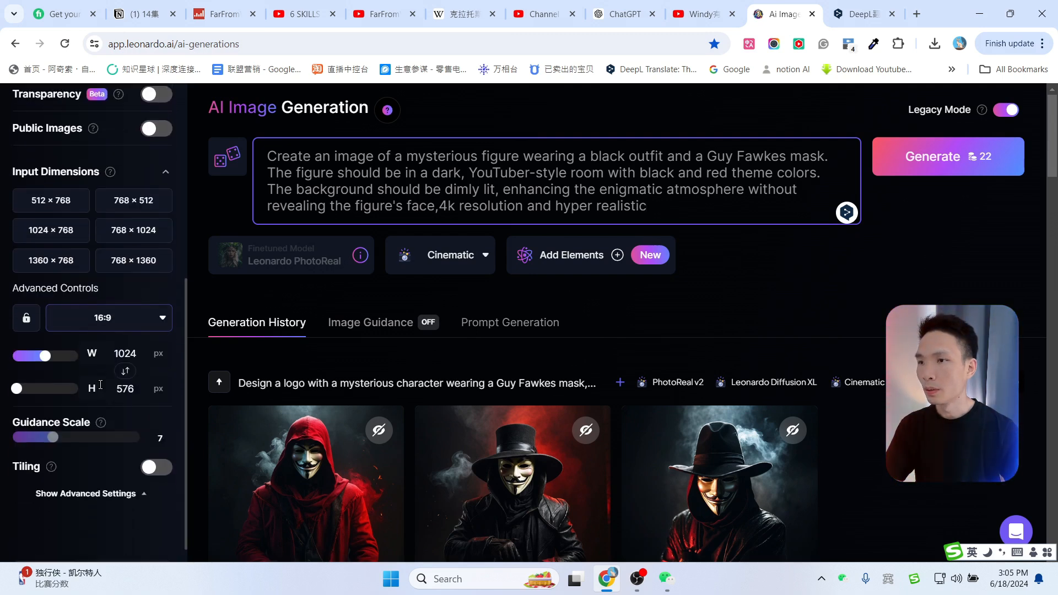
click(101, 325)
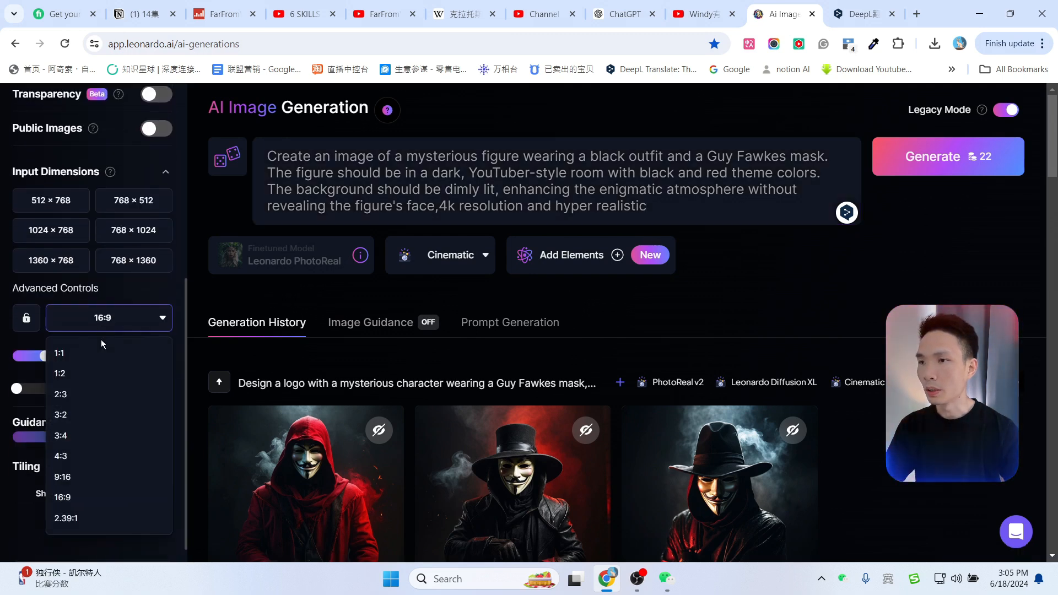
click(33, 344)
drag(44, 356, 92, 357)
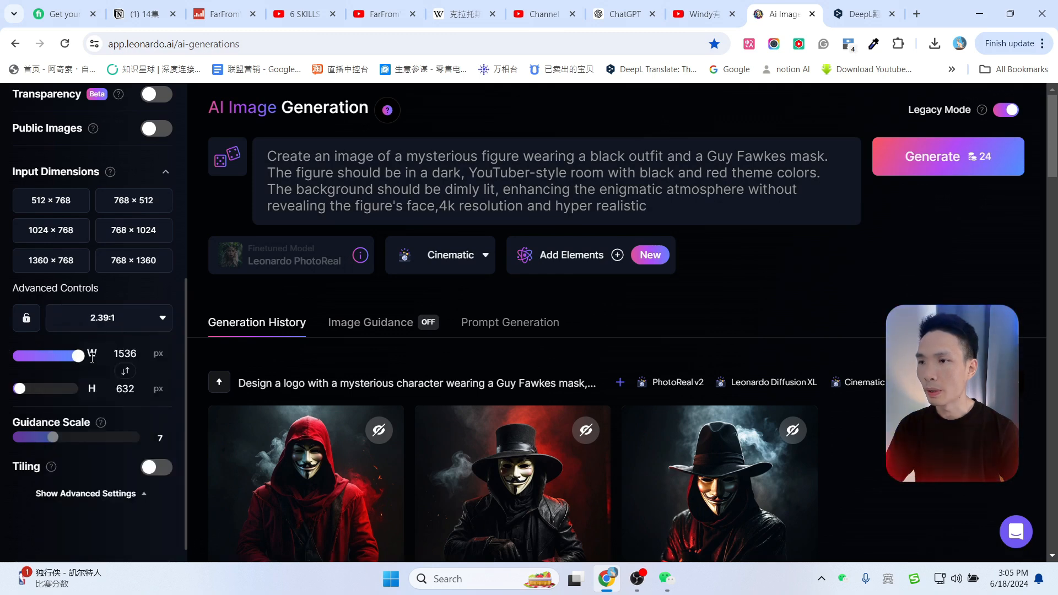
click(118, 319)
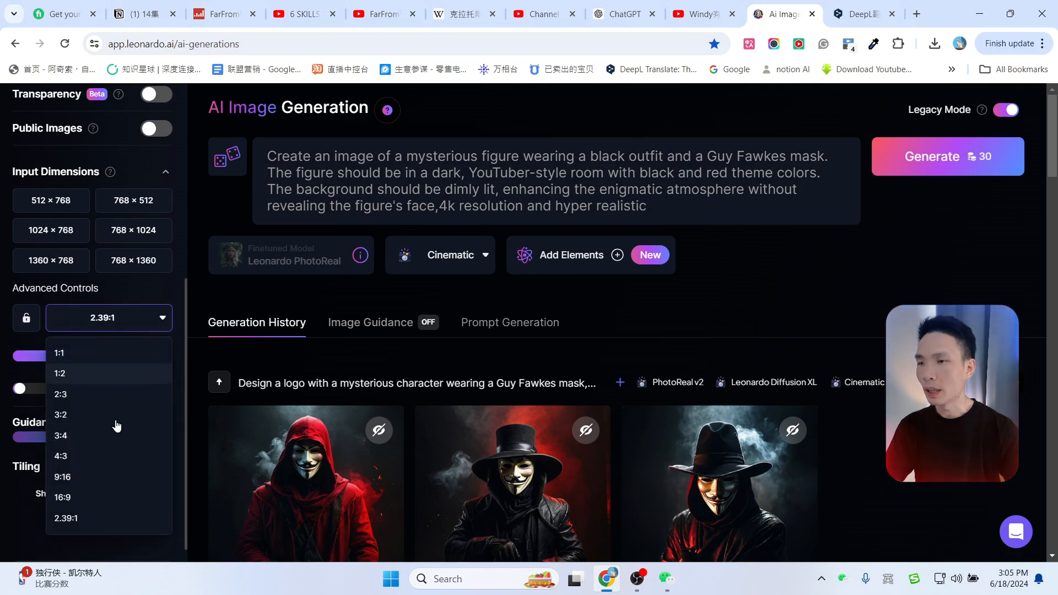
click(64, 498)
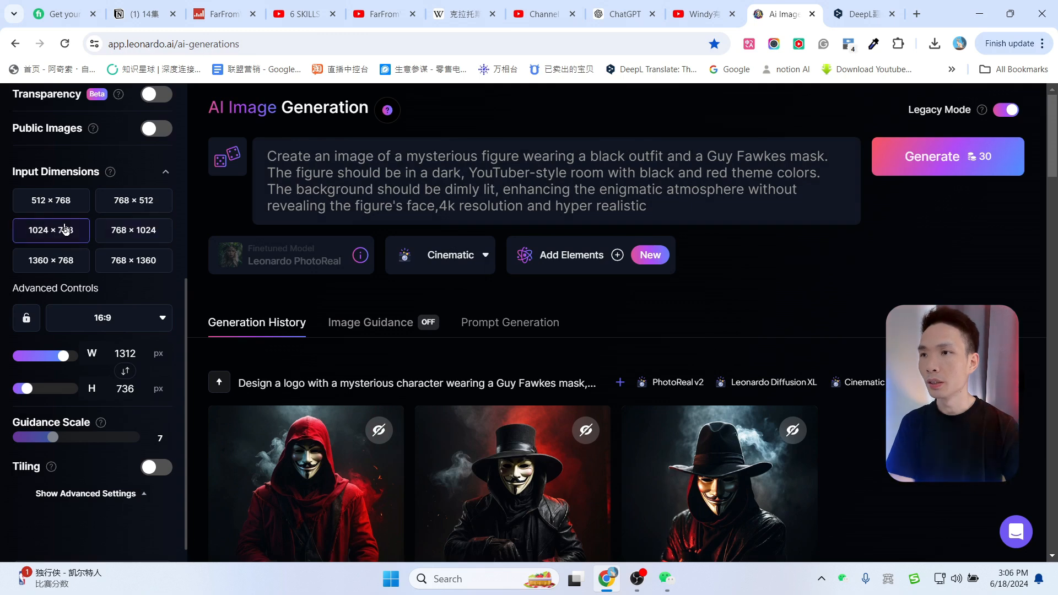
Set Number of Images to 2 and start generating
scroll(71, 226, up, 6)
click(145, 225)
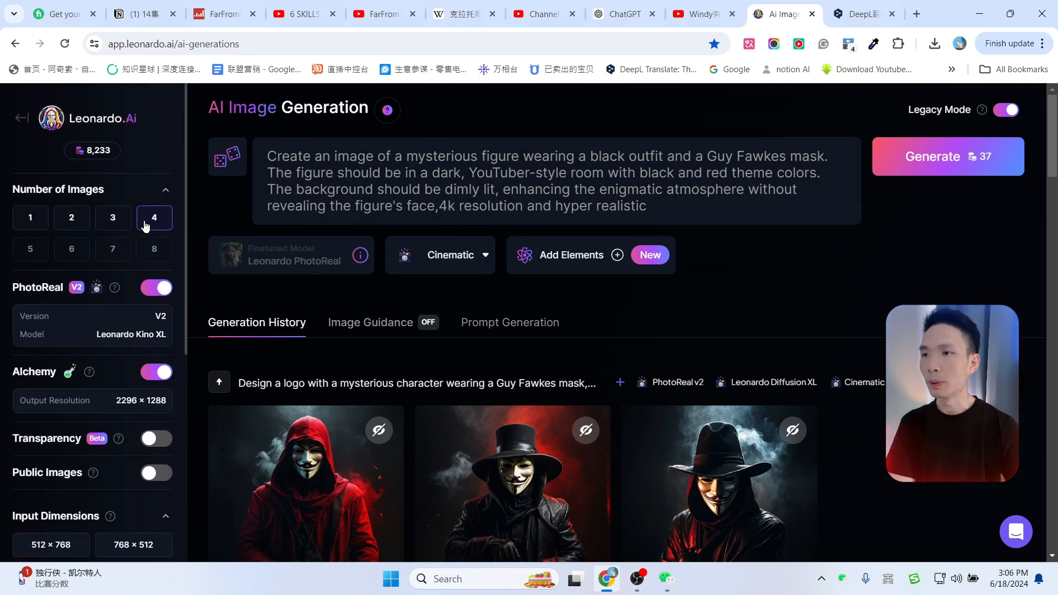
click(77, 227)
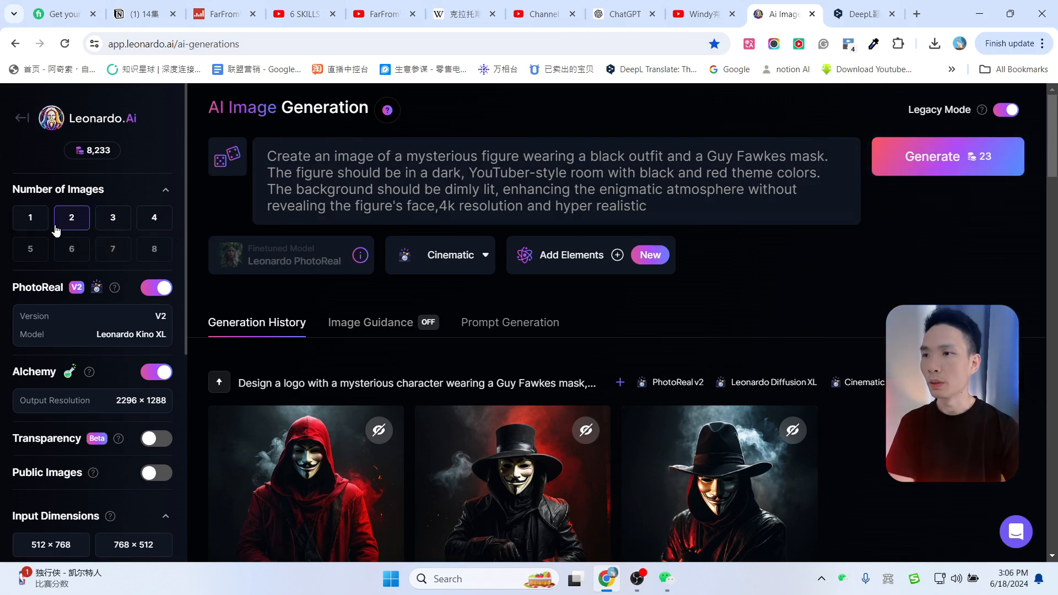
click(944, 160)
Paste ChatGPT's Prompt 2 over the current prompt and generate two images
scroll(799, 248, down, 2)
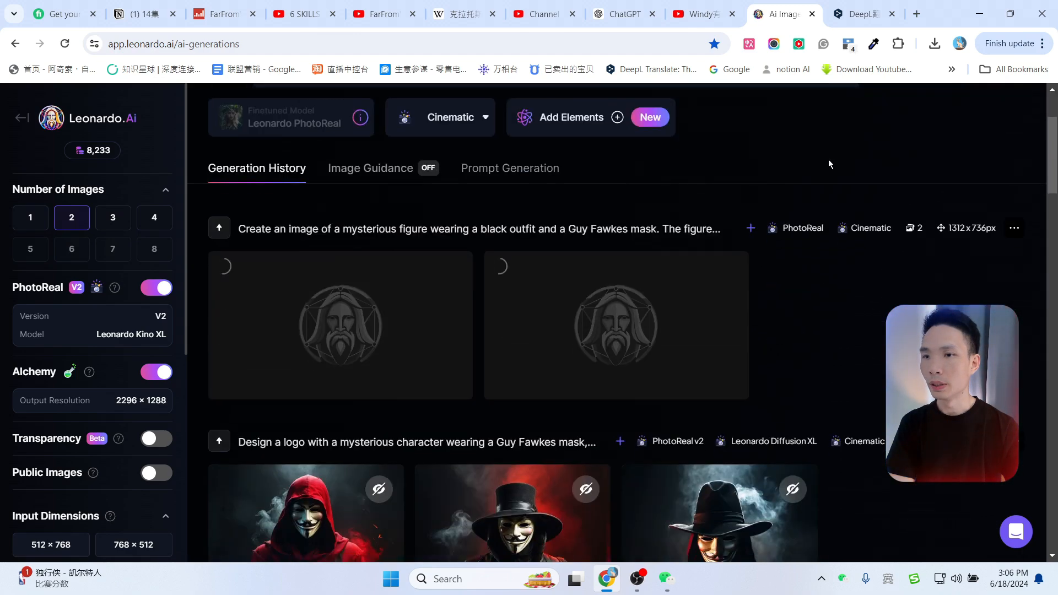
click(629, 15)
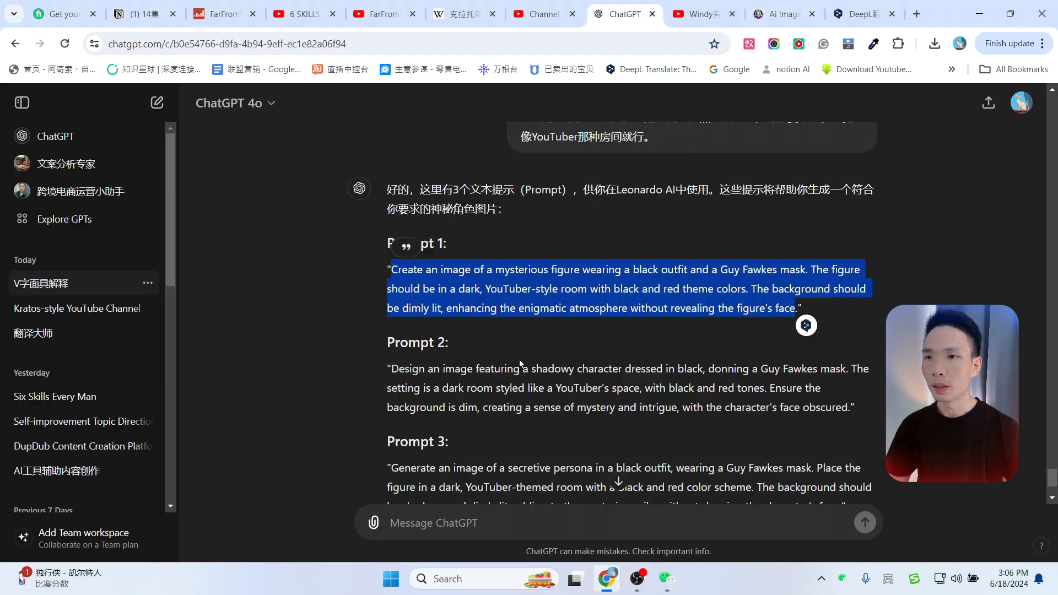
scroll(520, 364, down, 3)
drag(391, 231, 847, 268)
key(ctrl+c)
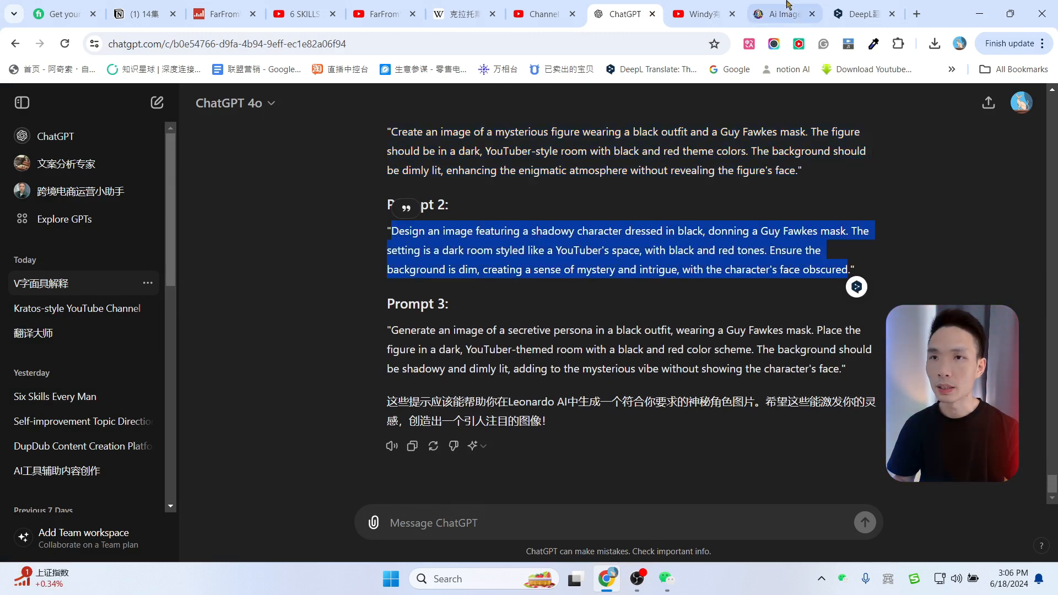
click(785, 6)
scroll(464, 318, up, 3)
drag(436, 205, 267, 156)
key(ctrl+v)
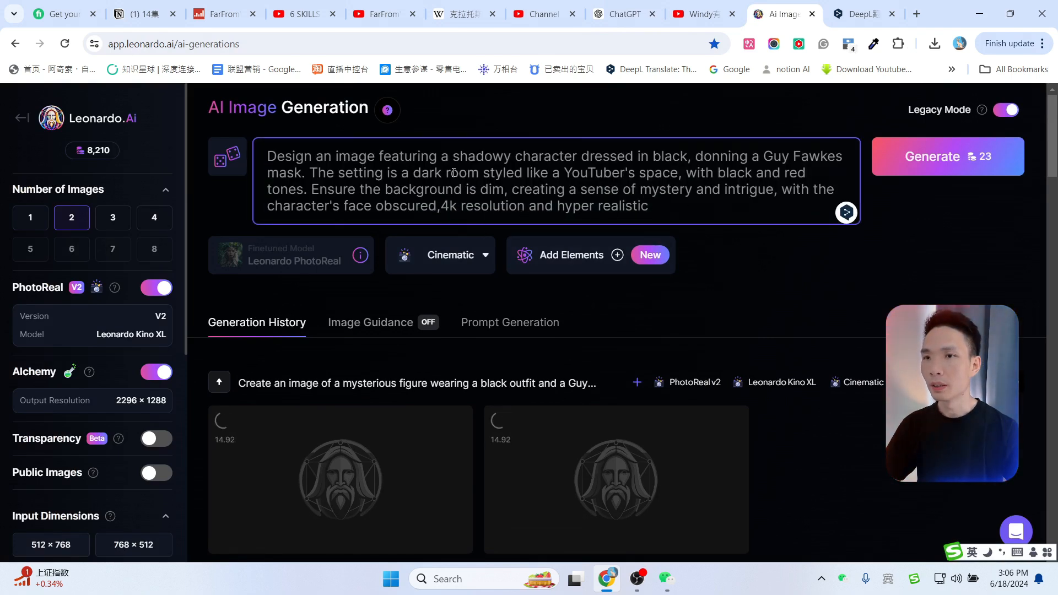
click(931, 156)
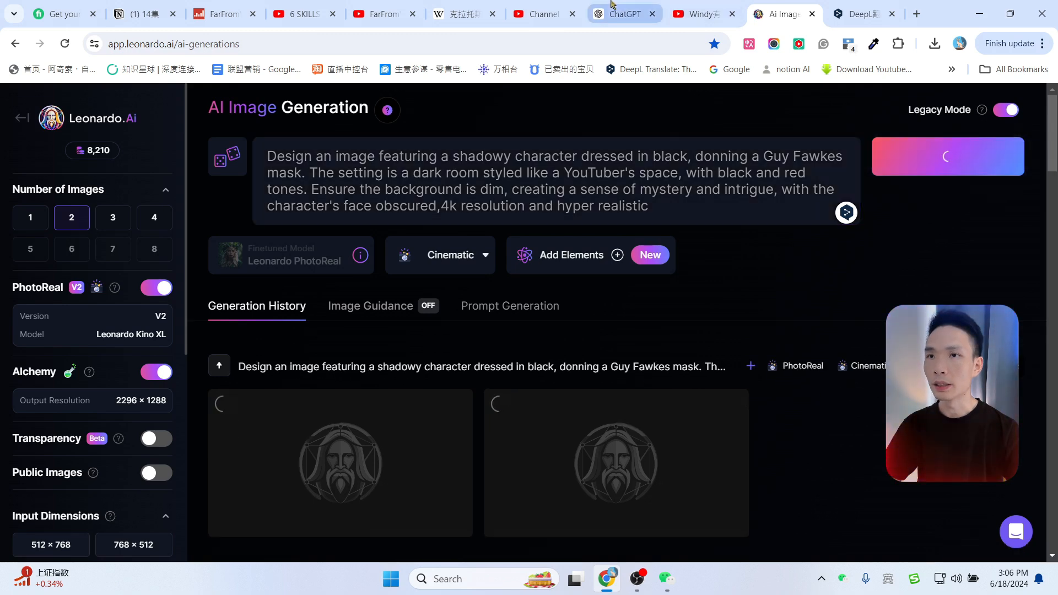
Swap in Prompt 3, keeping the 4k hyper realistic ending, and generate again
click(611, 13)
drag(390, 330, 850, 374)
key(ctrl+c)
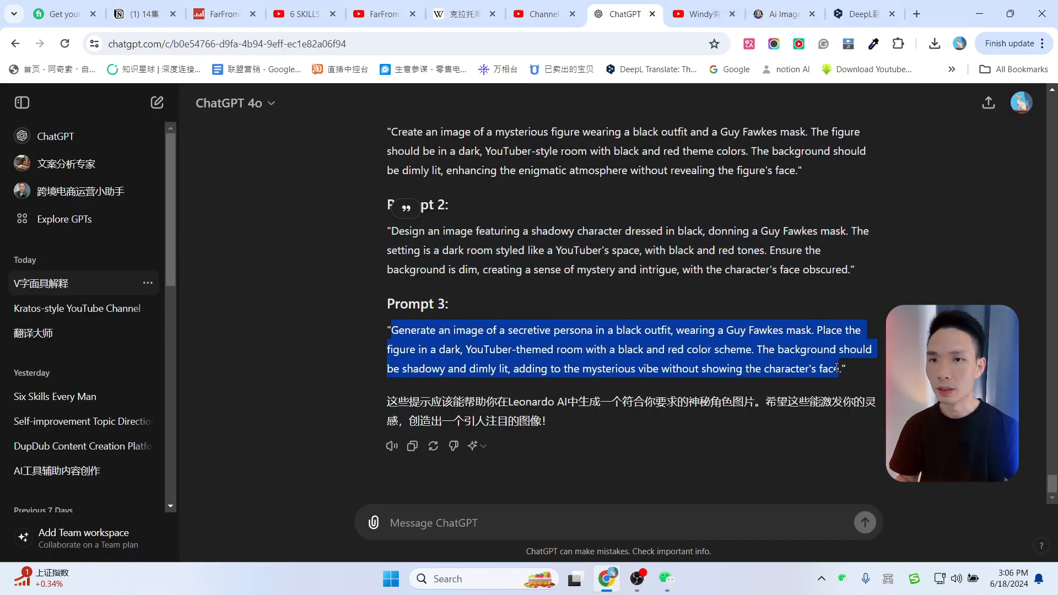
click(782, 14)
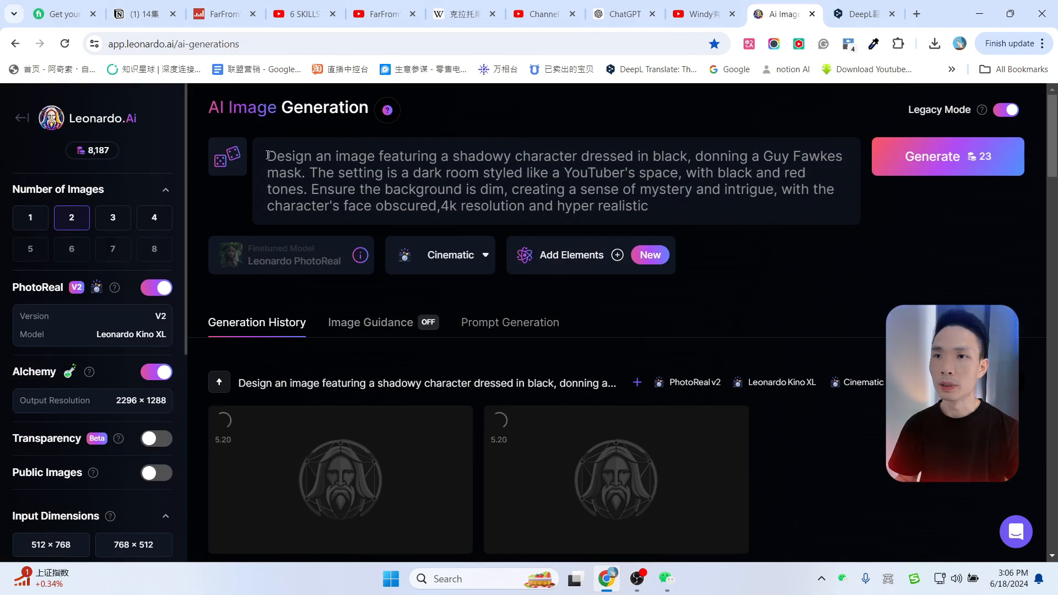
drag(268, 156, 438, 206)
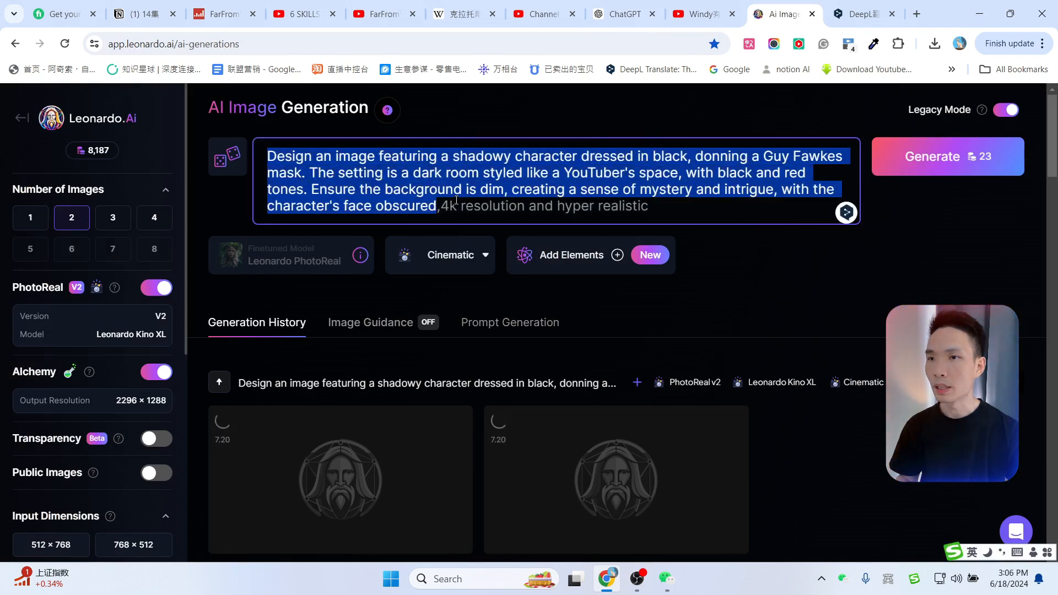
key(ctrl+v)
click(937, 156)
Use the Guy Fawkes mask image as image-to-image guidance and return to Generation History
scroll(502, 408, down, 6)
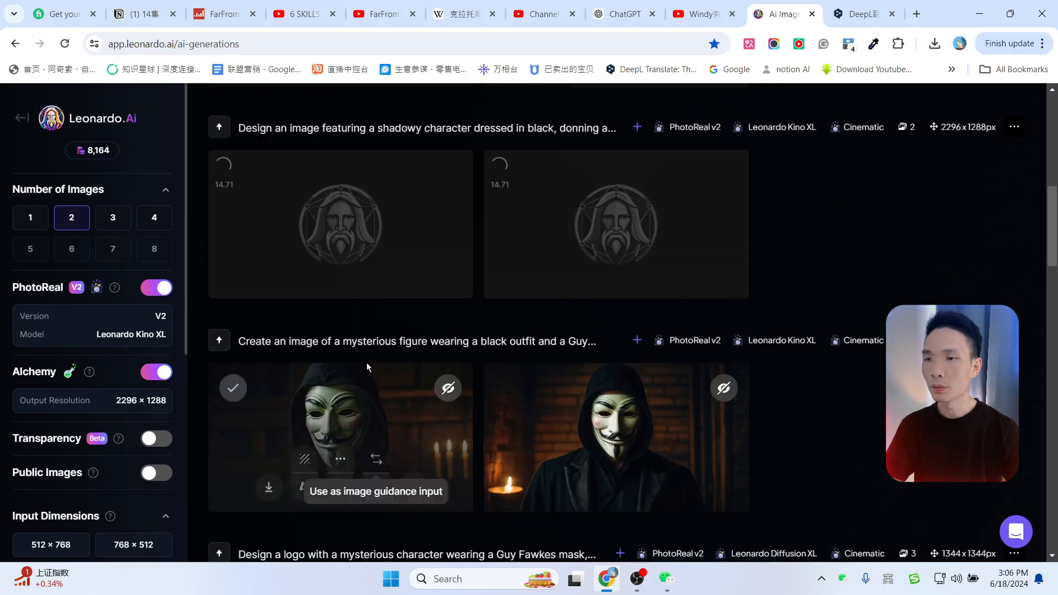
click(267, 489)
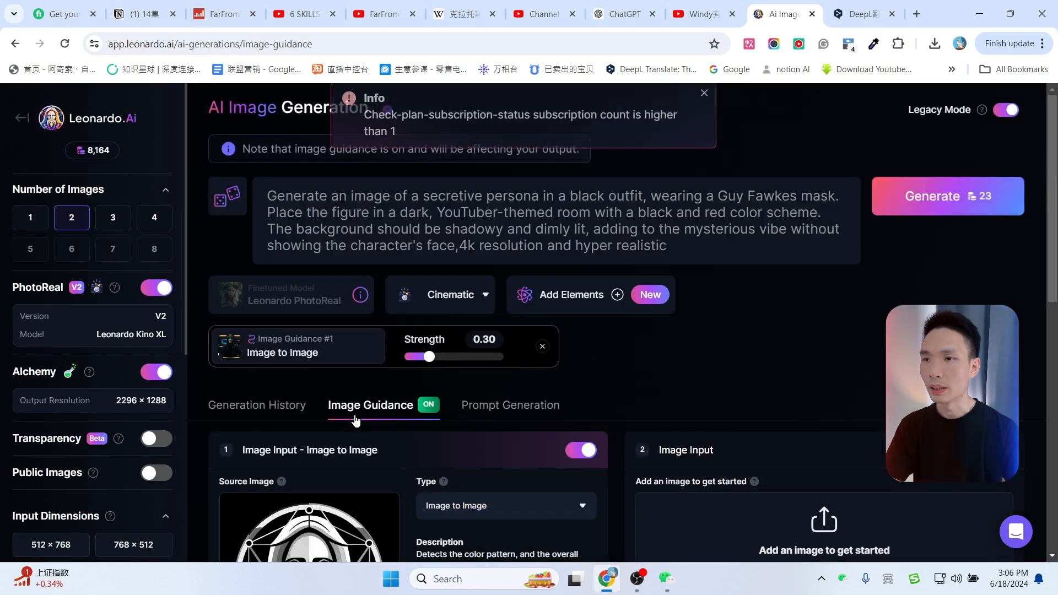
click(257, 405)
Open the first candlelit hooded mask image full size, zoom in on its details, then zoom out
scroll(699, 350, down, 1)
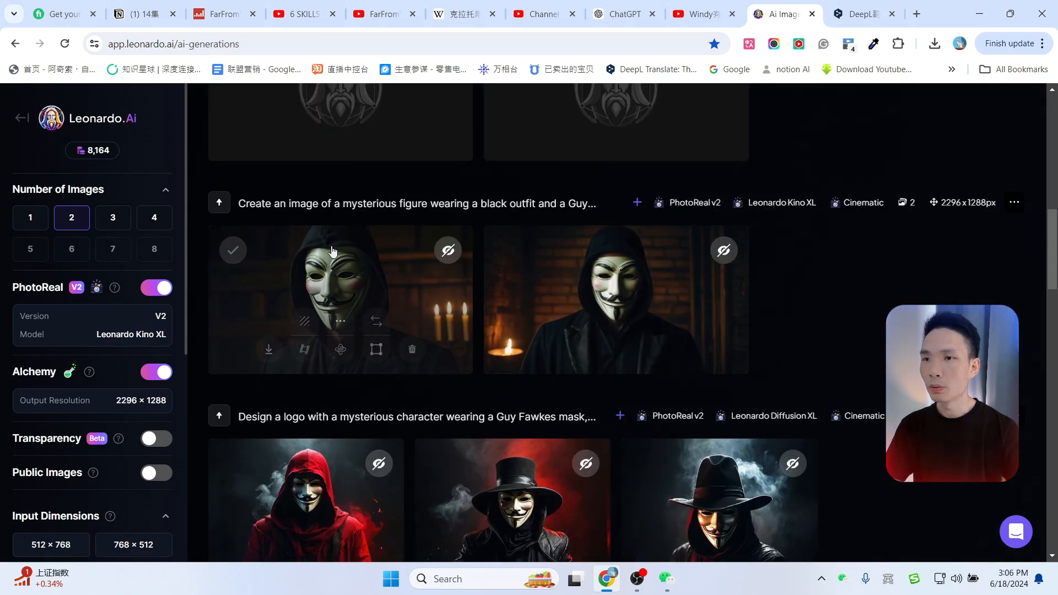
click(356, 272)
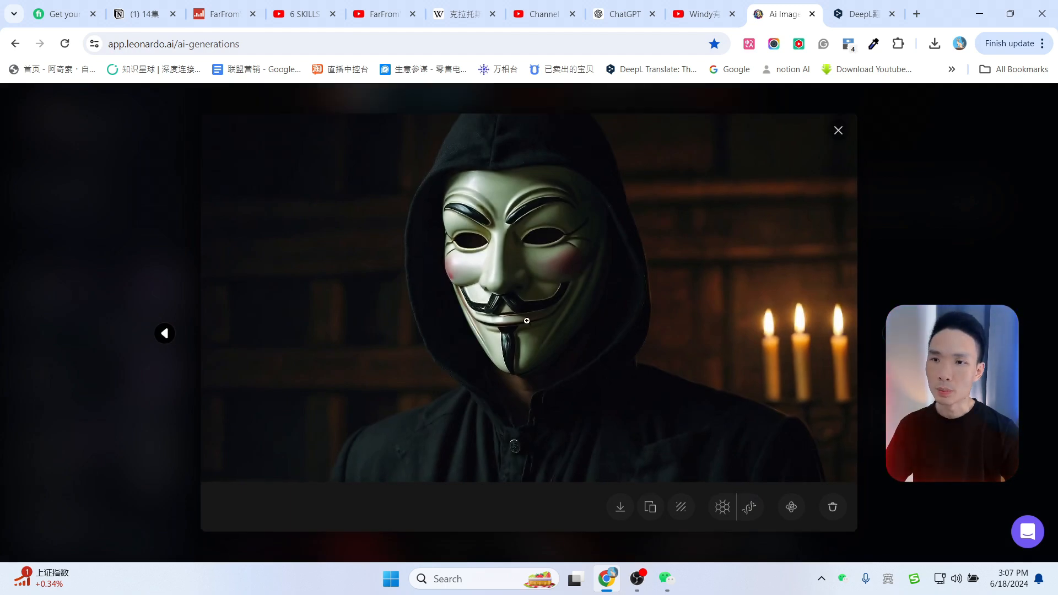
click(600, 268)
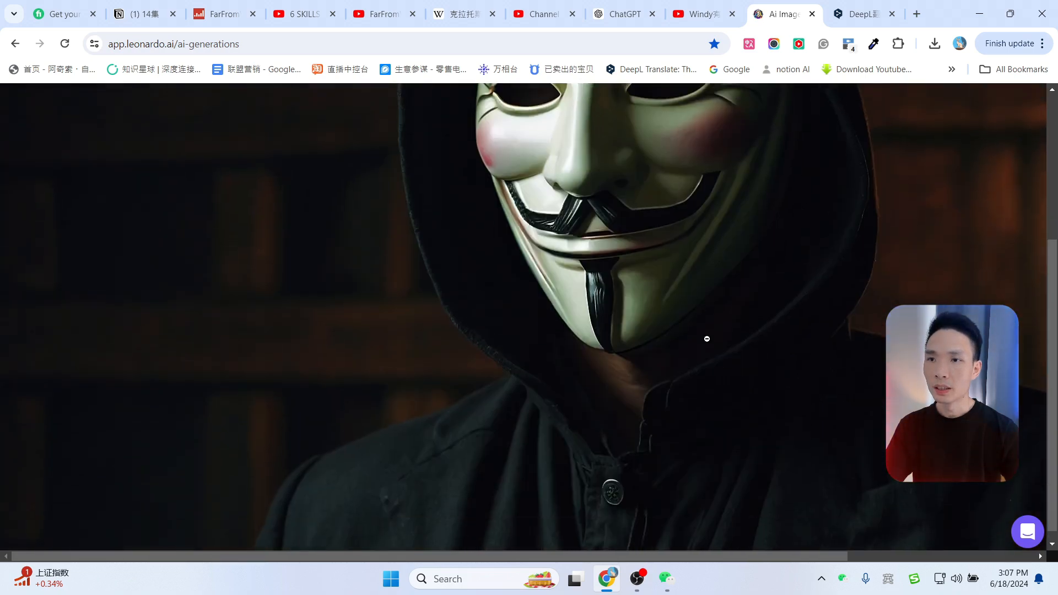
scroll(707, 339, up, 4)
drag(806, 557, 891, 501)
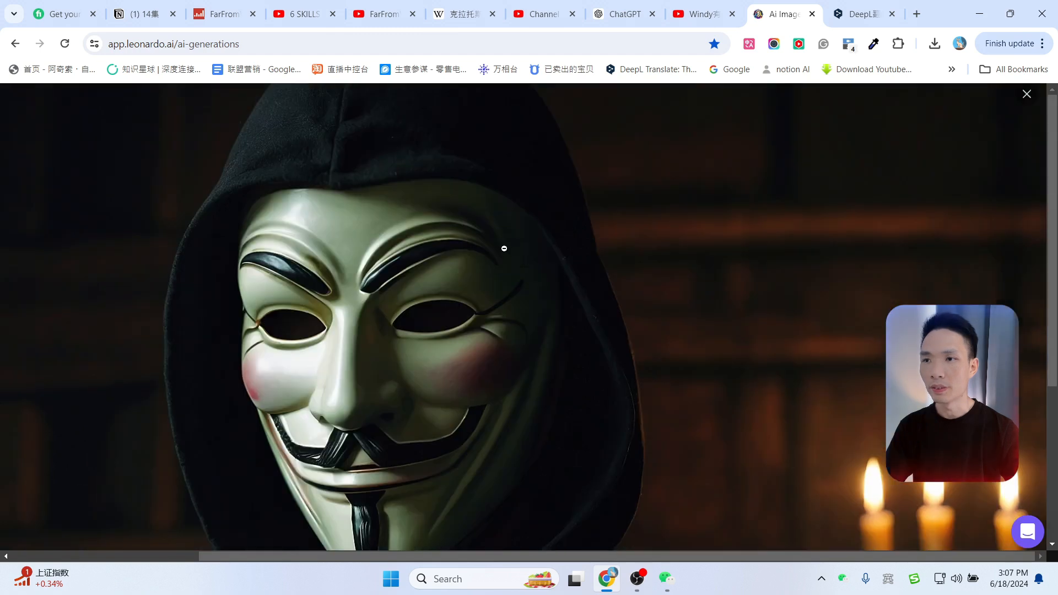
click(504, 249)
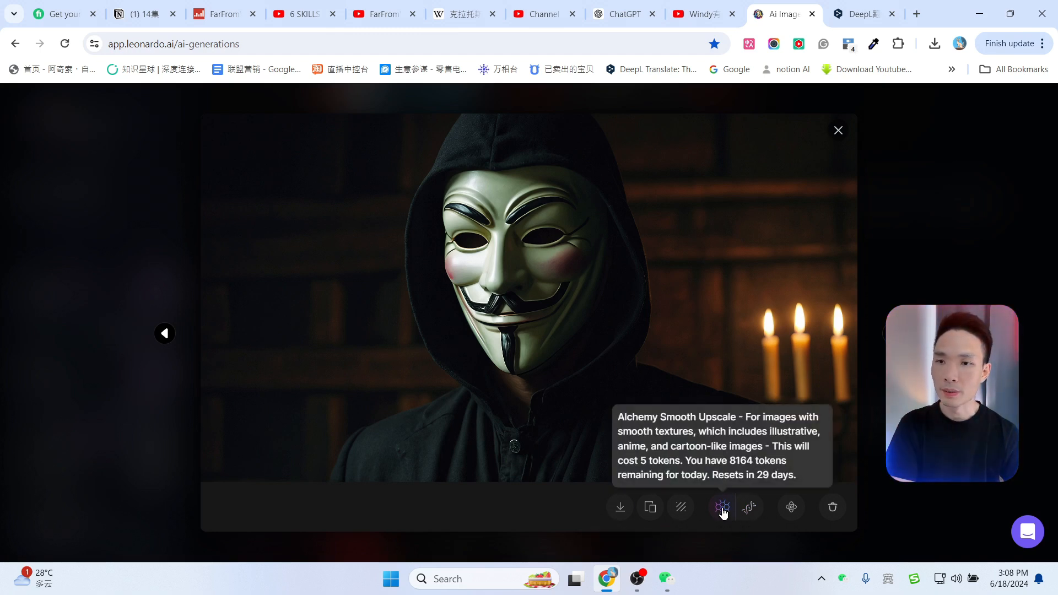
Close the viewer and open the hooded mask image in the red-lit corridor
click(838, 130)
scroll(883, 364, up, 5)
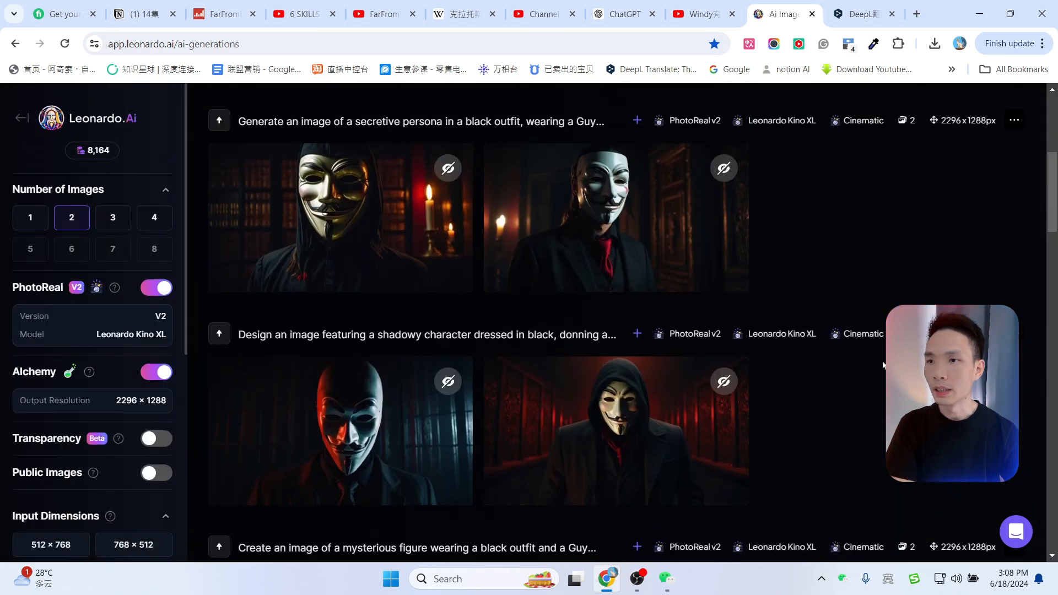
scroll(884, 365, down, 1)
scroll(617, 322, up, 3)
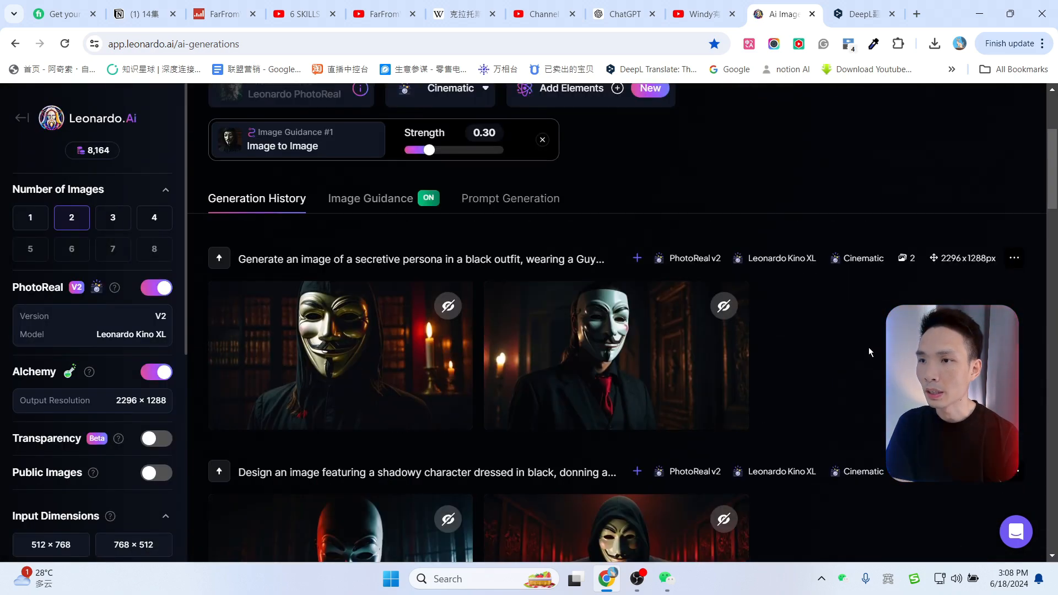
scroll(869, 352, up, 2)
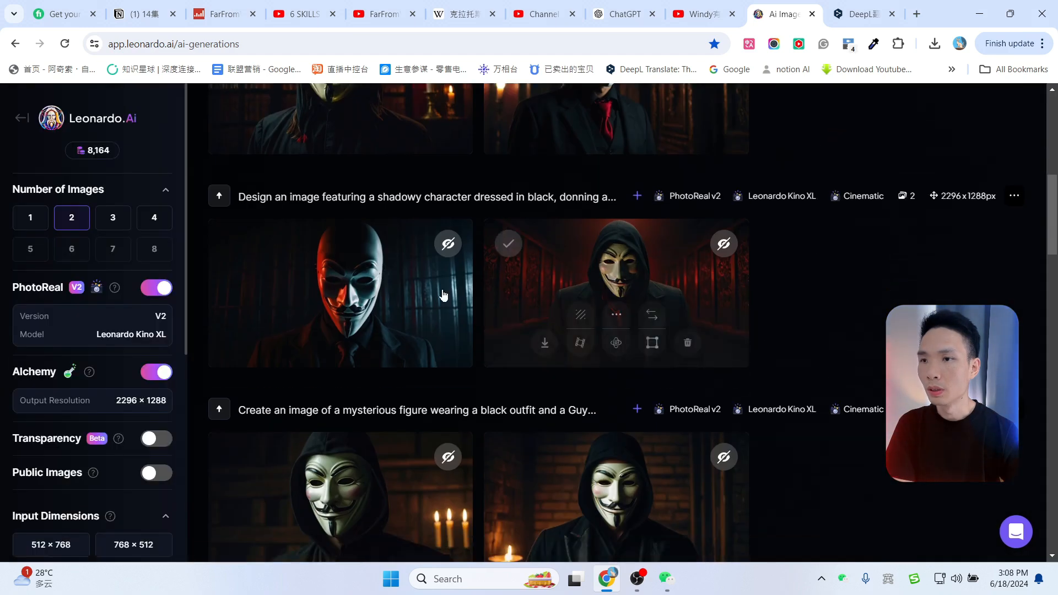
click(341, 292)
click(838, 130)
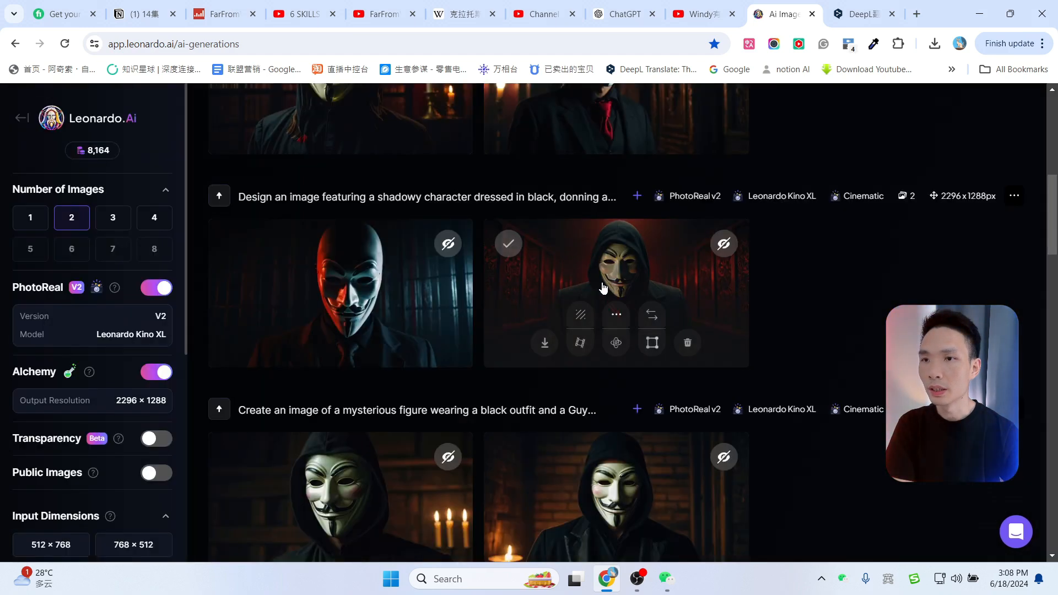
click(594, 302)
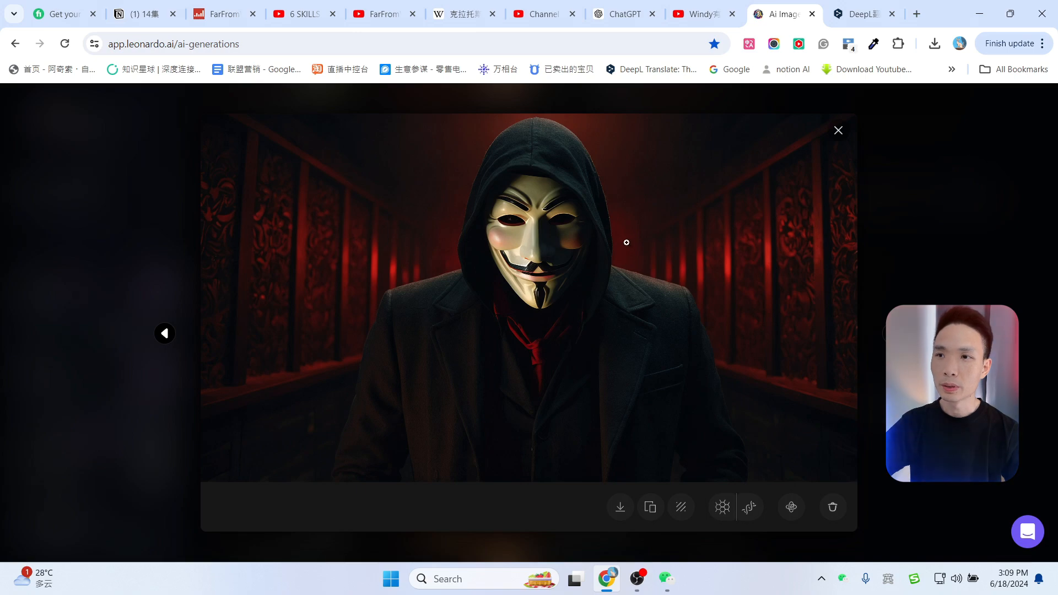
Reopen the red-corridor hooded mask image and download it
click(838, 134)
scroll(712, 308, up, 9)
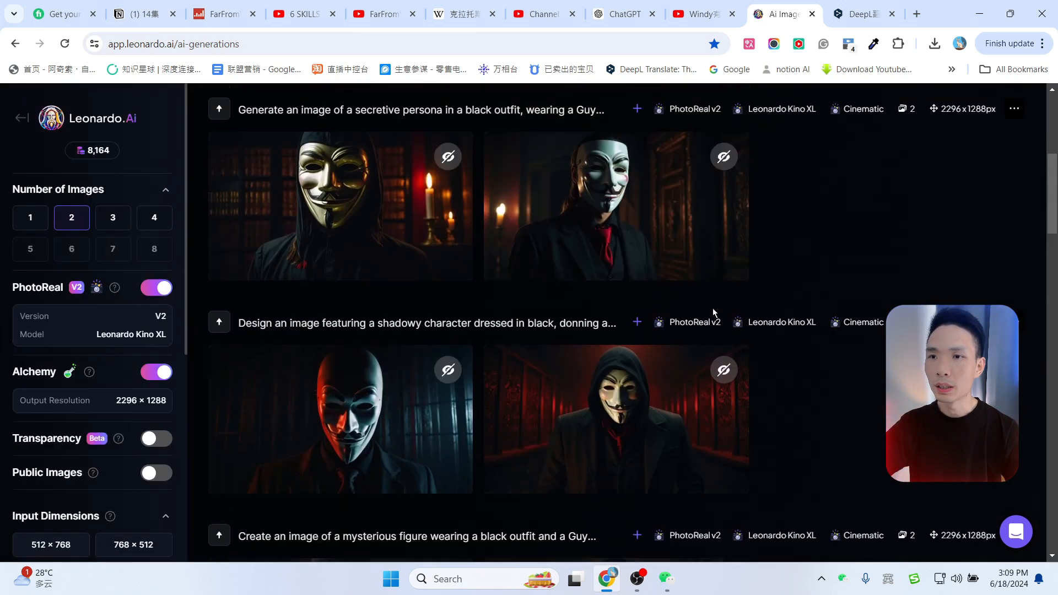
scroll(702, 305, down, 3)
scroll(805, 300, down, 3)
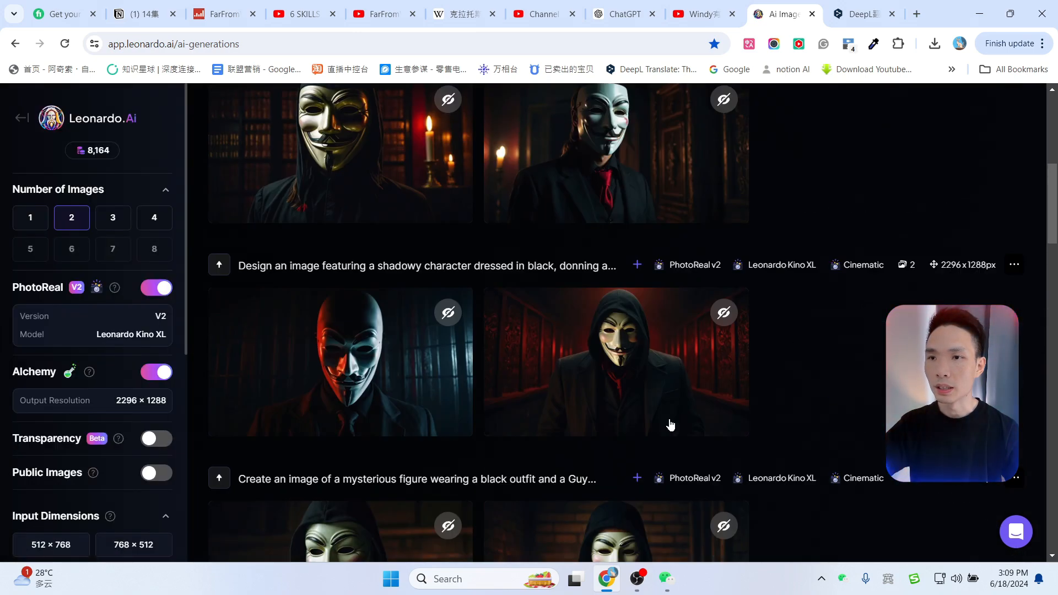
click(711, 309)
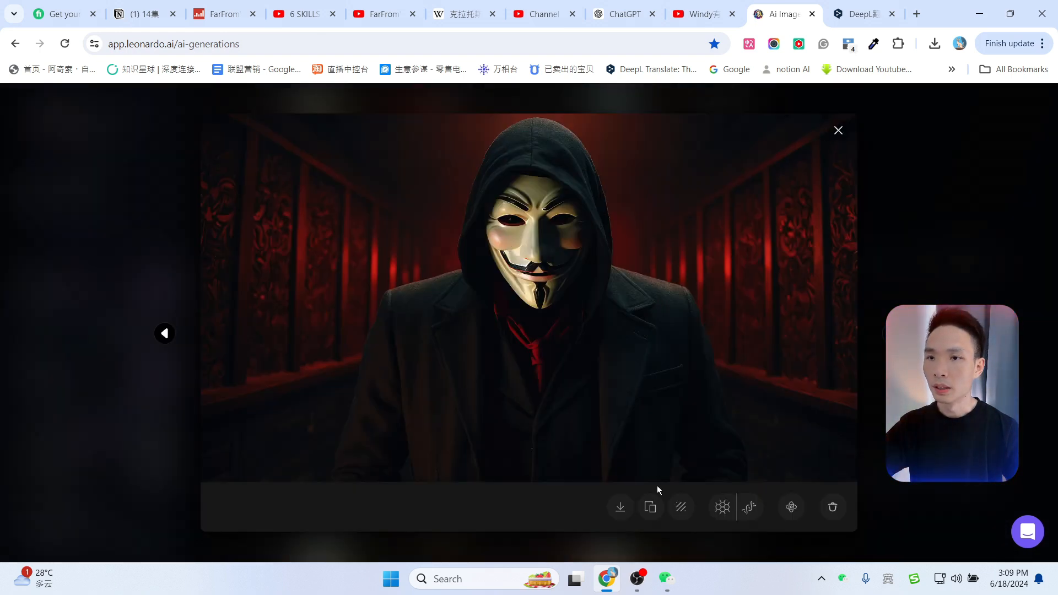
click(619, 507)
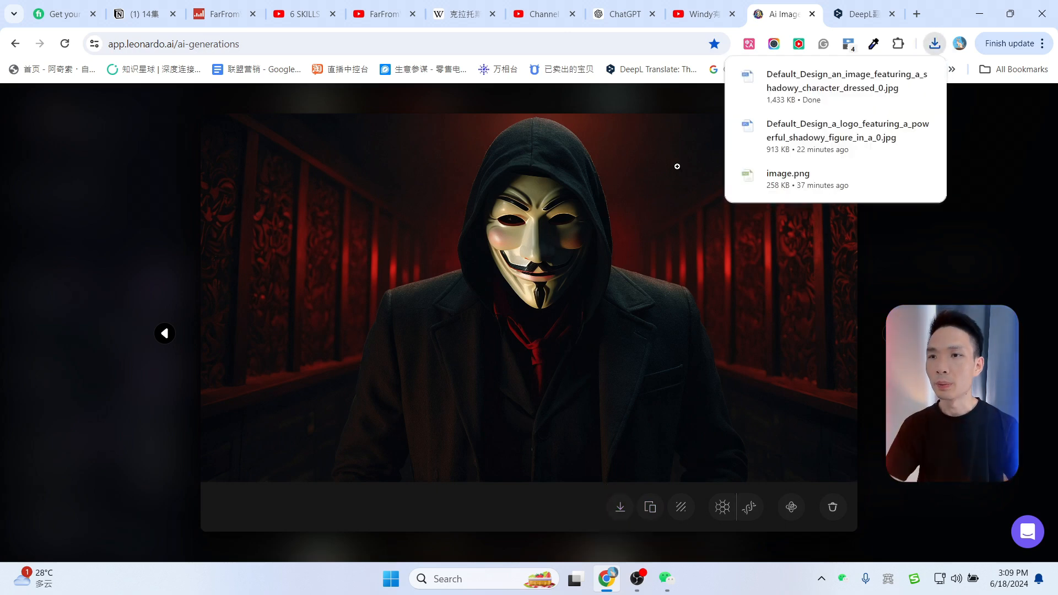
Zoom into the red-corridor image and inspect it full screen with F11
mouse_move(902, 86)
click(764, 243)
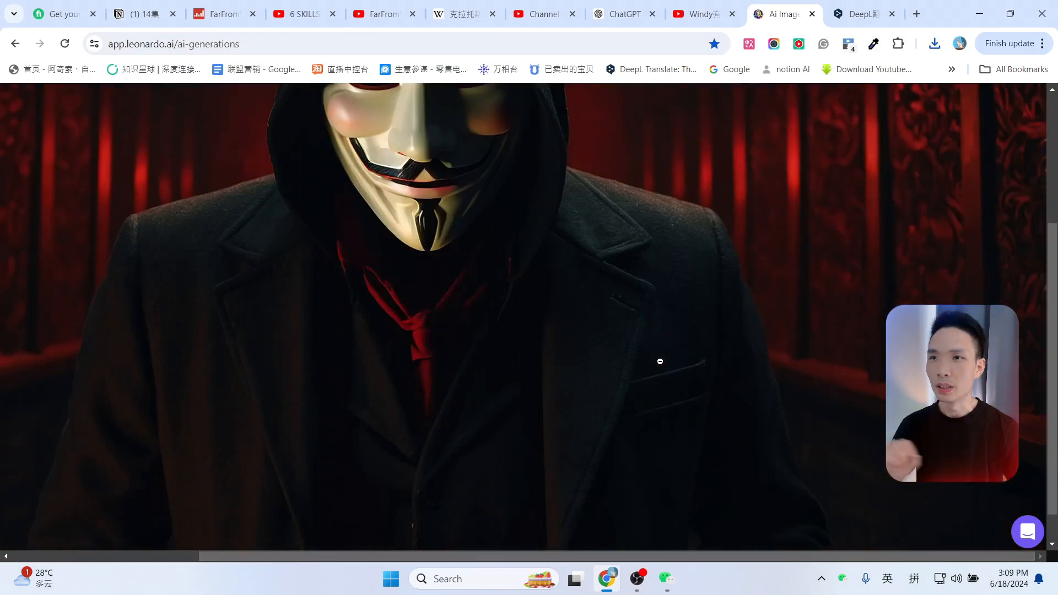
key(F11)
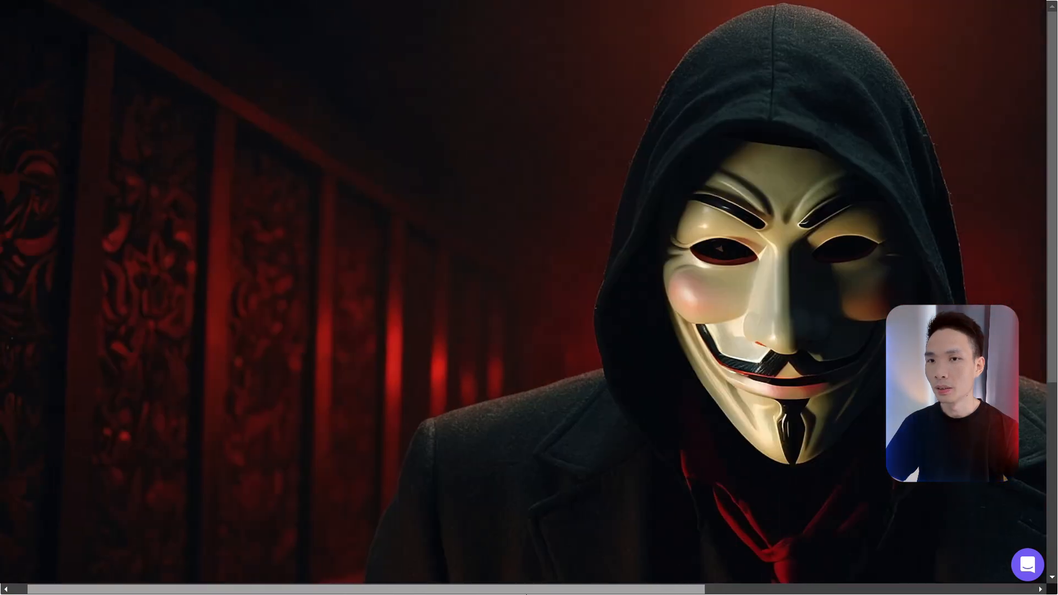
scroll(840, 209, up, 3)
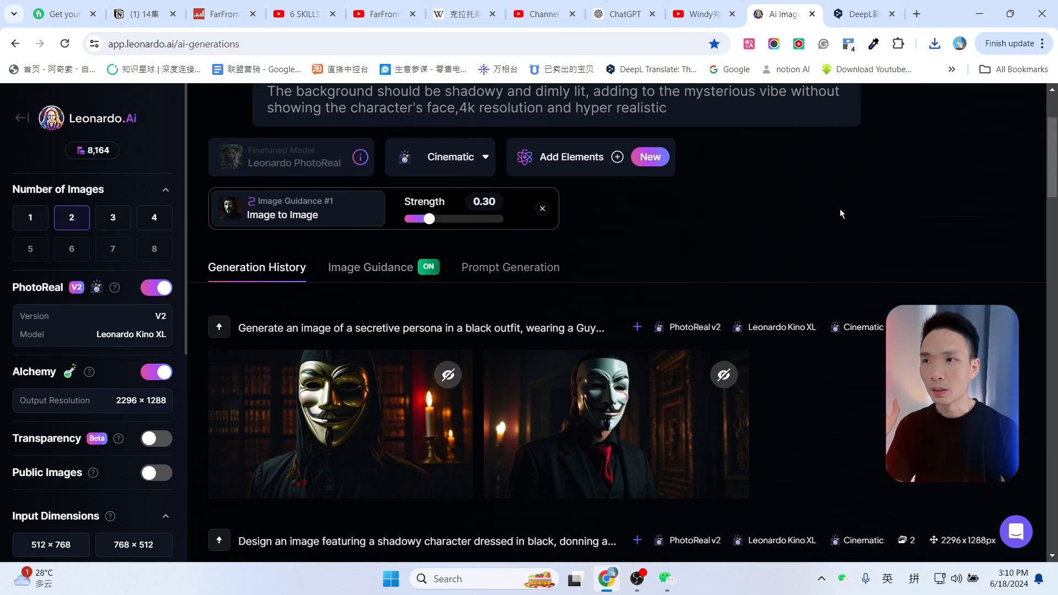
scroll(841, 214, down, 3)
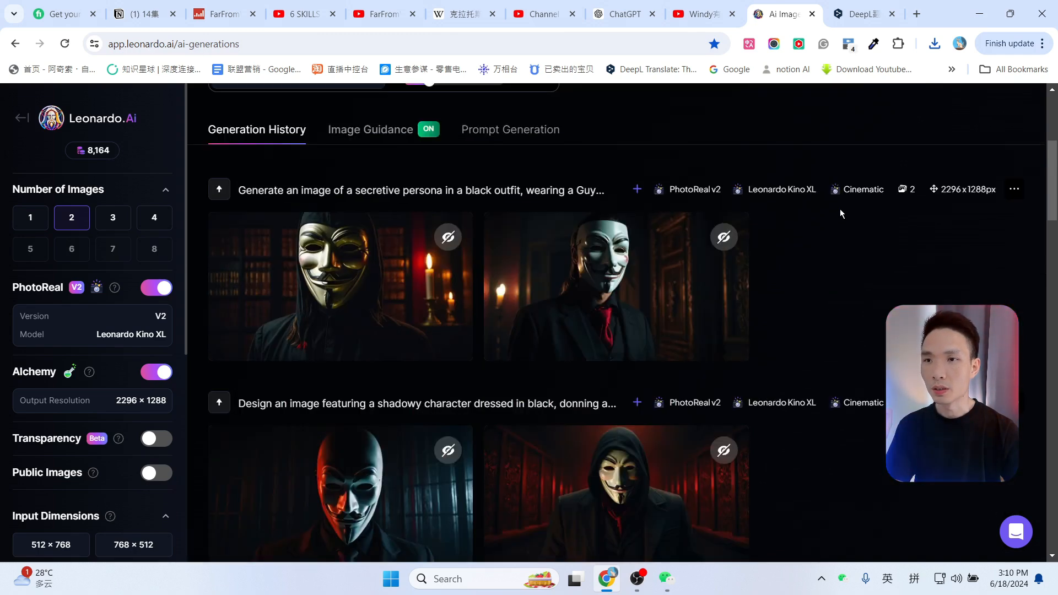
scroll(785, 276, up, 3)
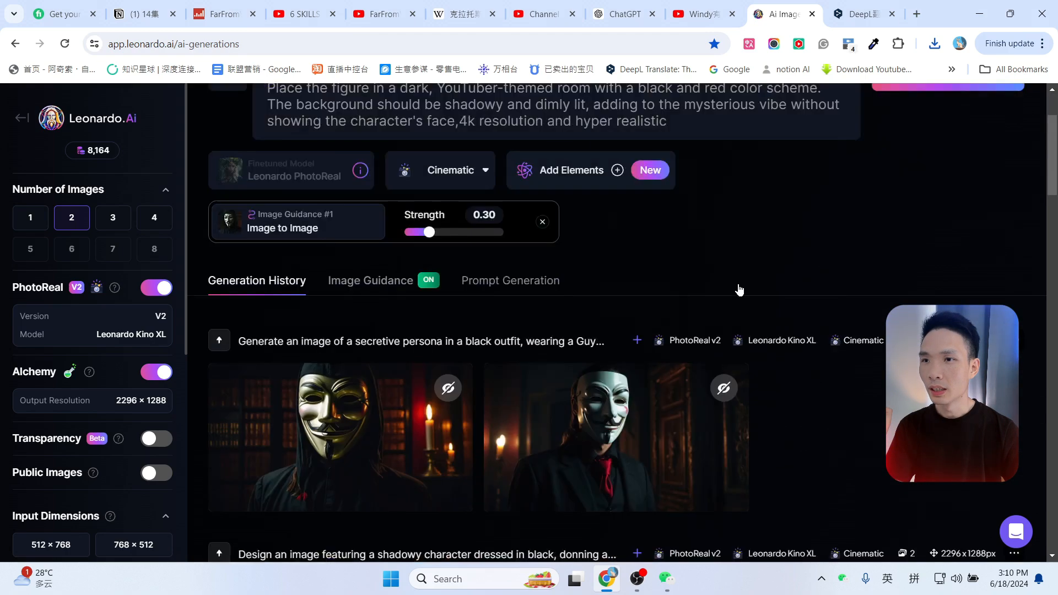
scroll(739, 290, down, 7)
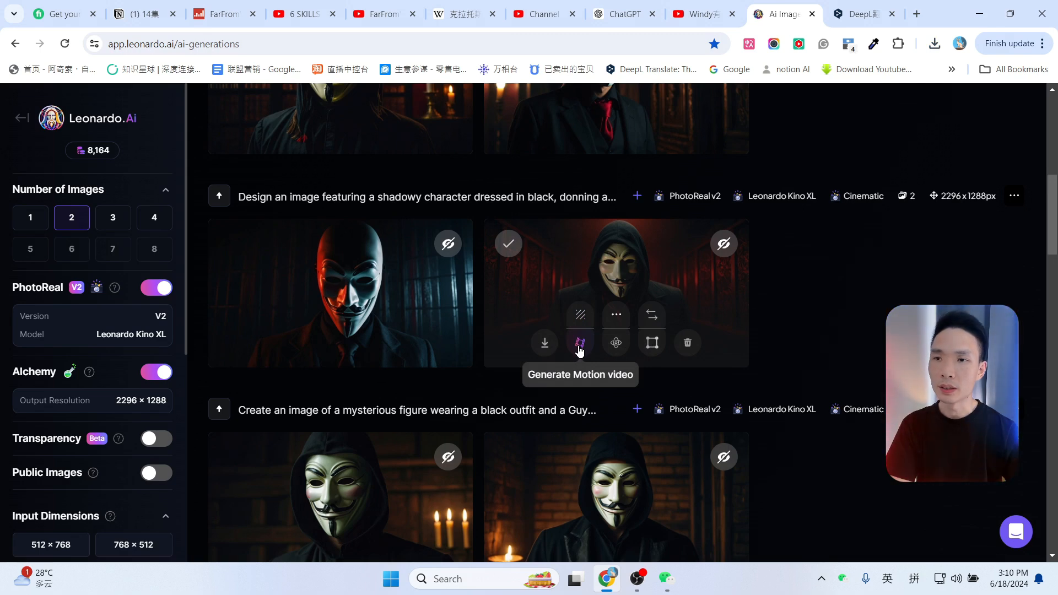
Start an Image2Motion video from Home and pick the red-corridor hooded mask from Your Generations
click(20, 121)
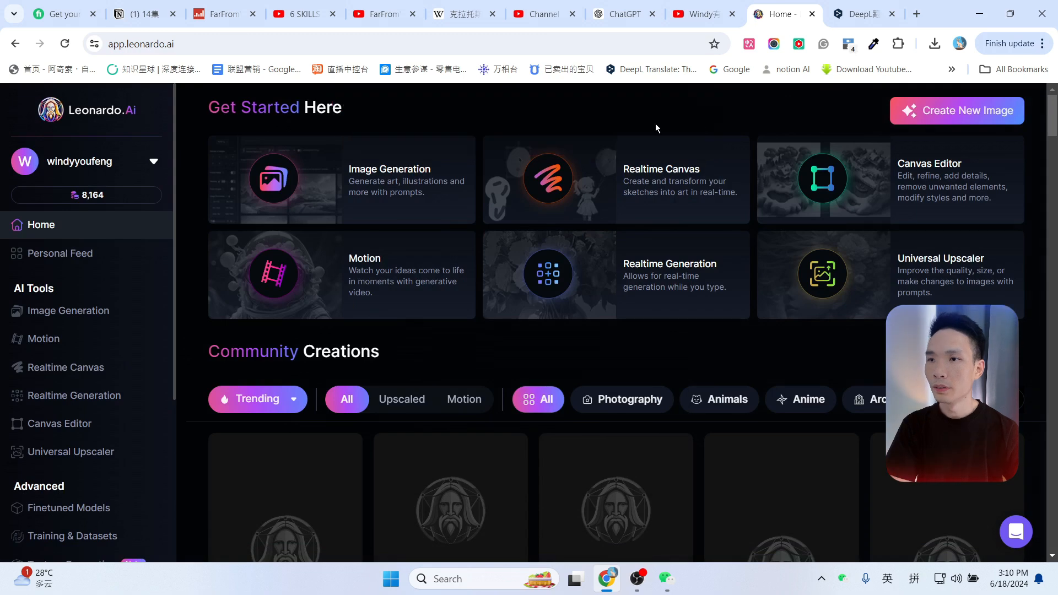
click(333, 283)
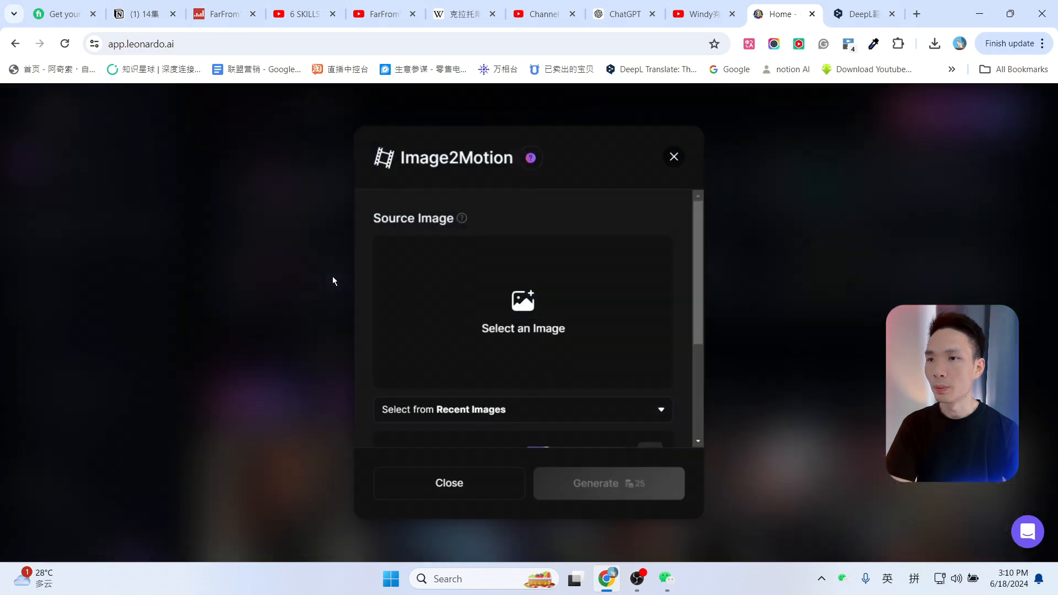
click(531, 307)
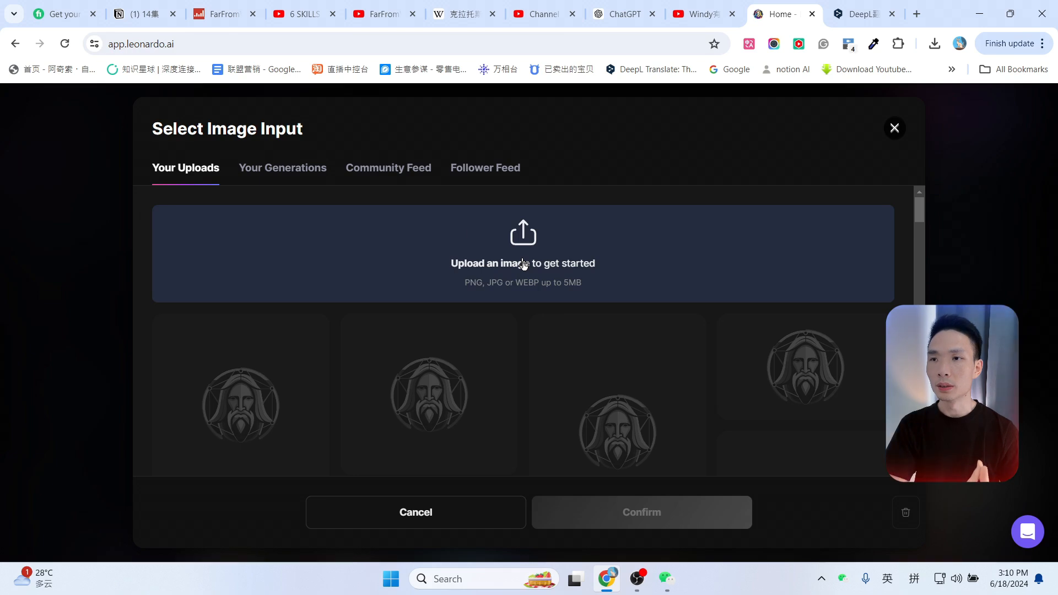
click(523, 229)
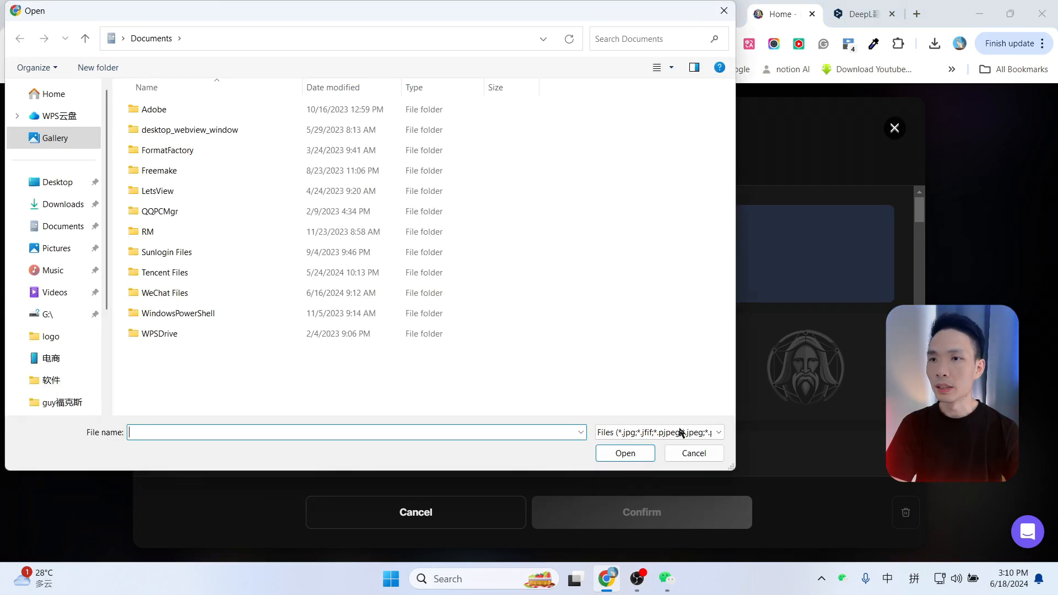
click(687, 457)
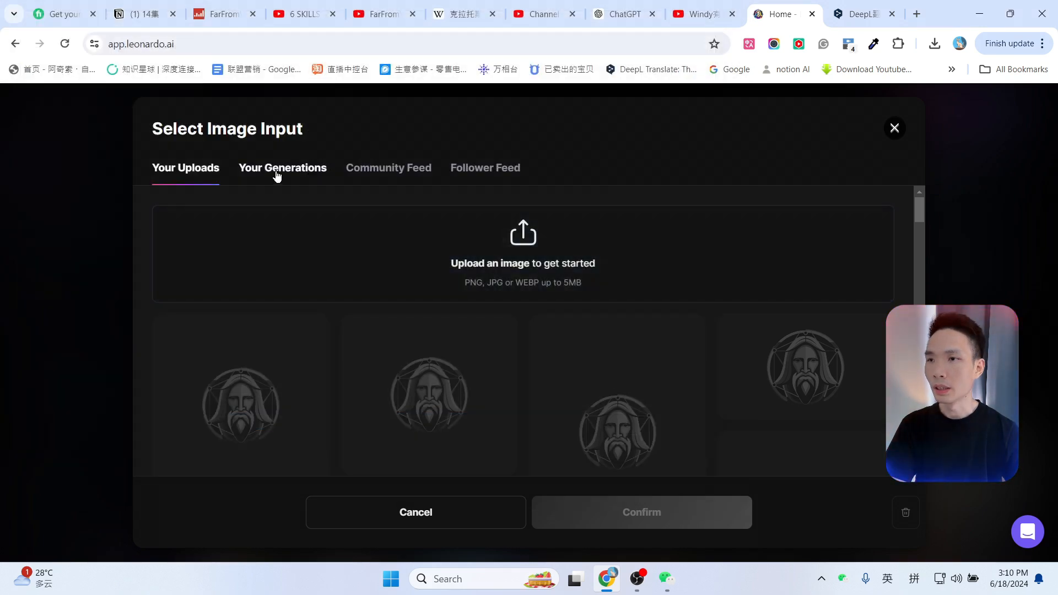
click(278, 172)
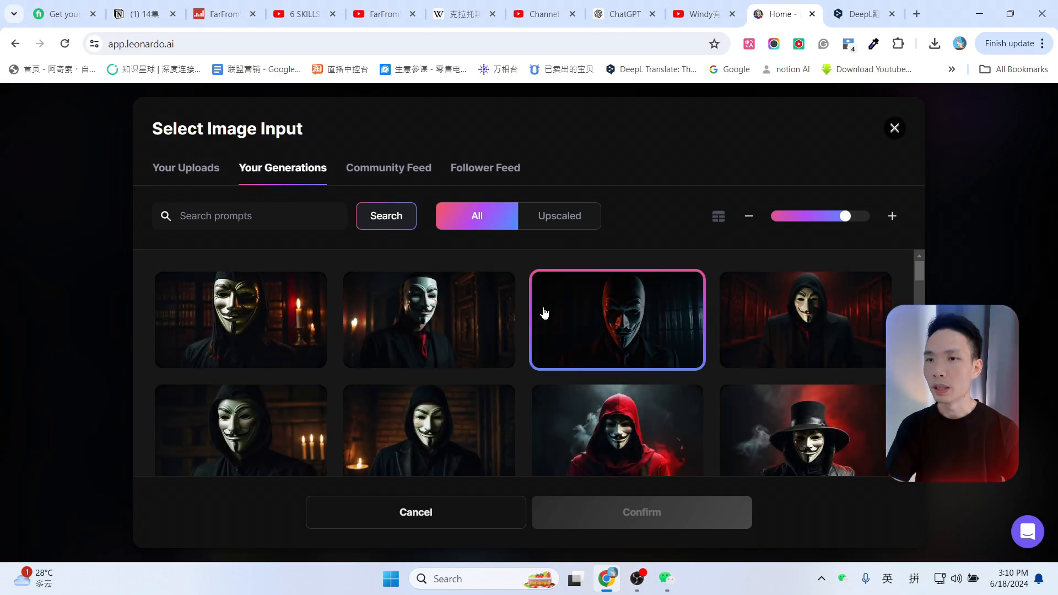
click(794, 330)
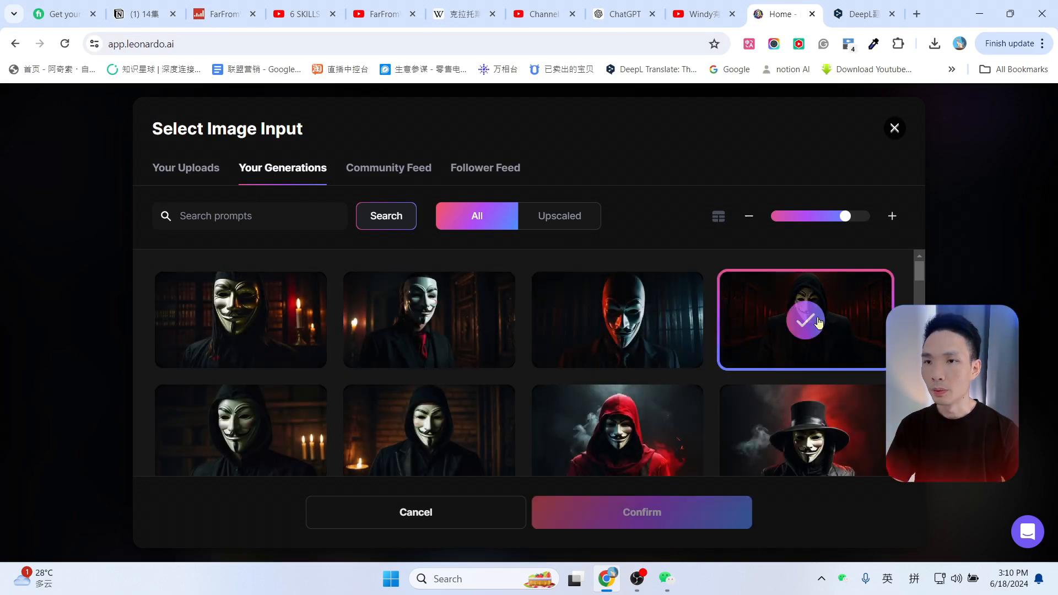
Confirm the source image and set Motion Strength to 3 after trying 10
click(640, 520)
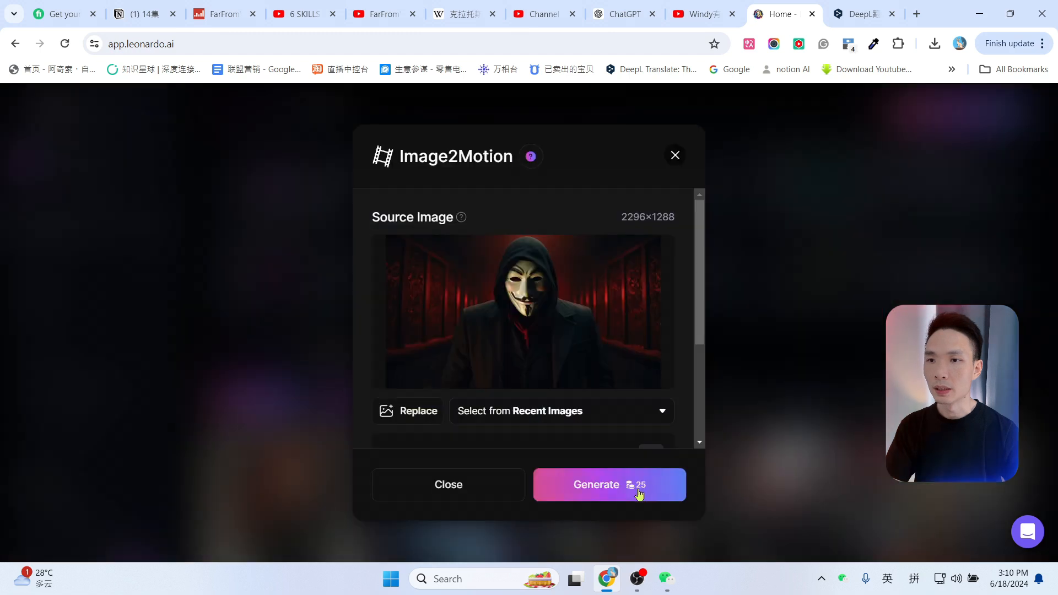
scroll(432, 330, down, 3)
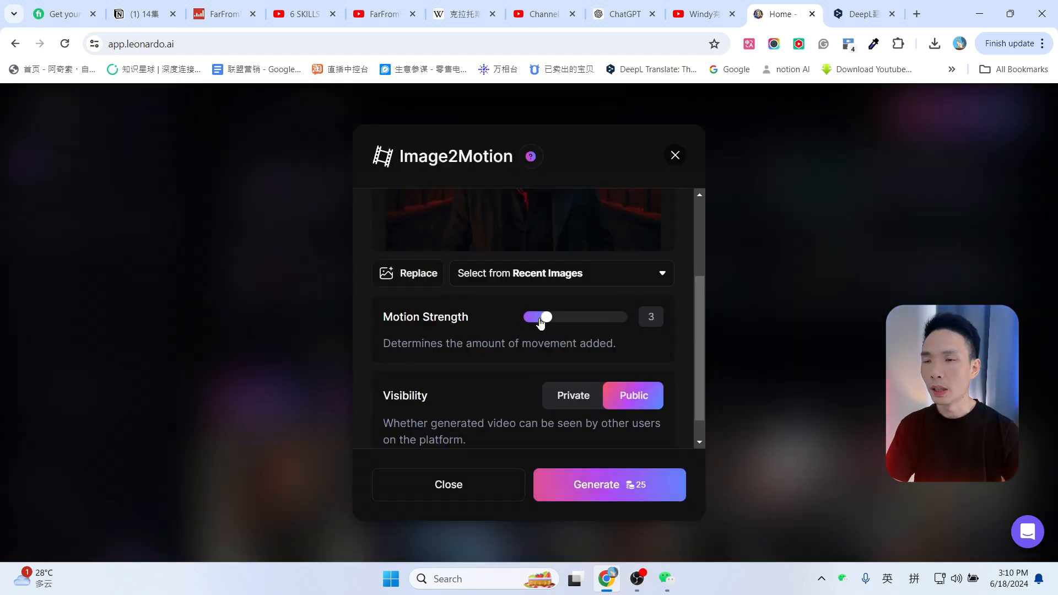
scroll(608, 318, up, 1)
scroll(608, 318, up, 3)
scroll(610, 312, down, 2)
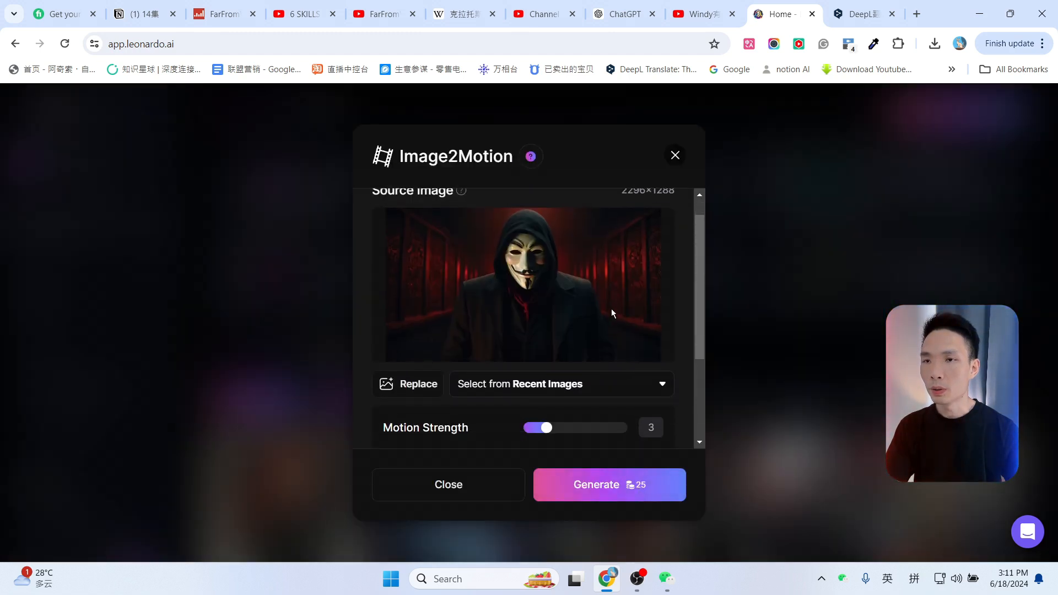
drag(626, 386, 560, 387)
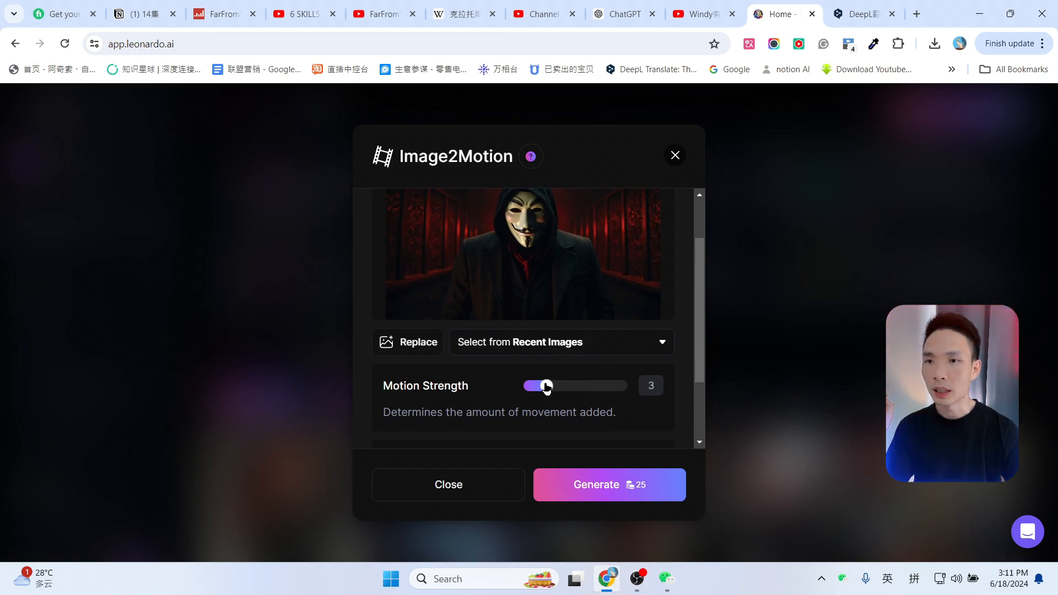
scroll(577, 243, up, 2)
scroll(577, 244, down, 2)
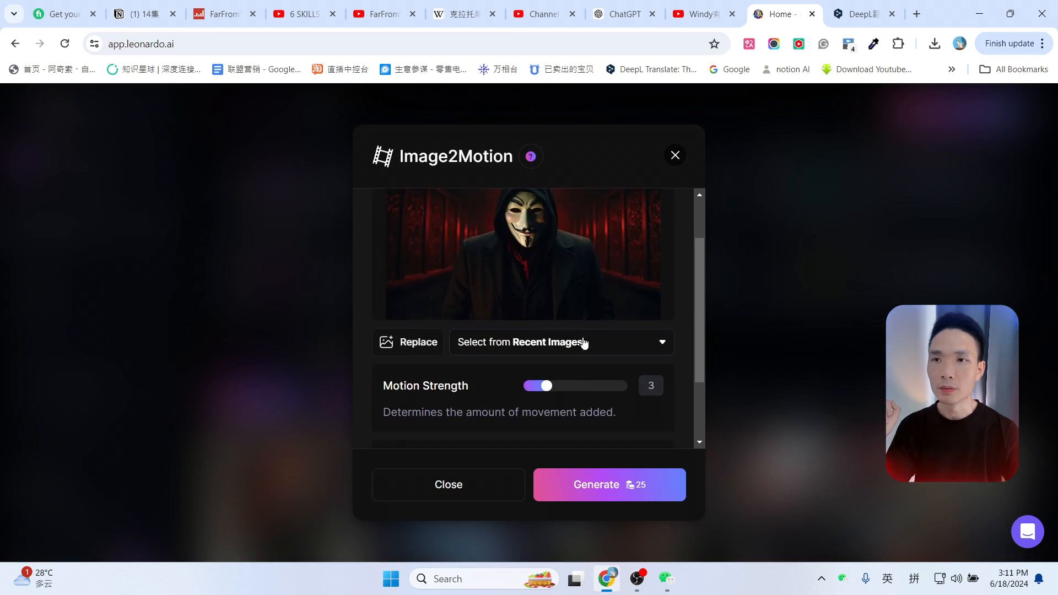
drag(550, 389, 627, 396)
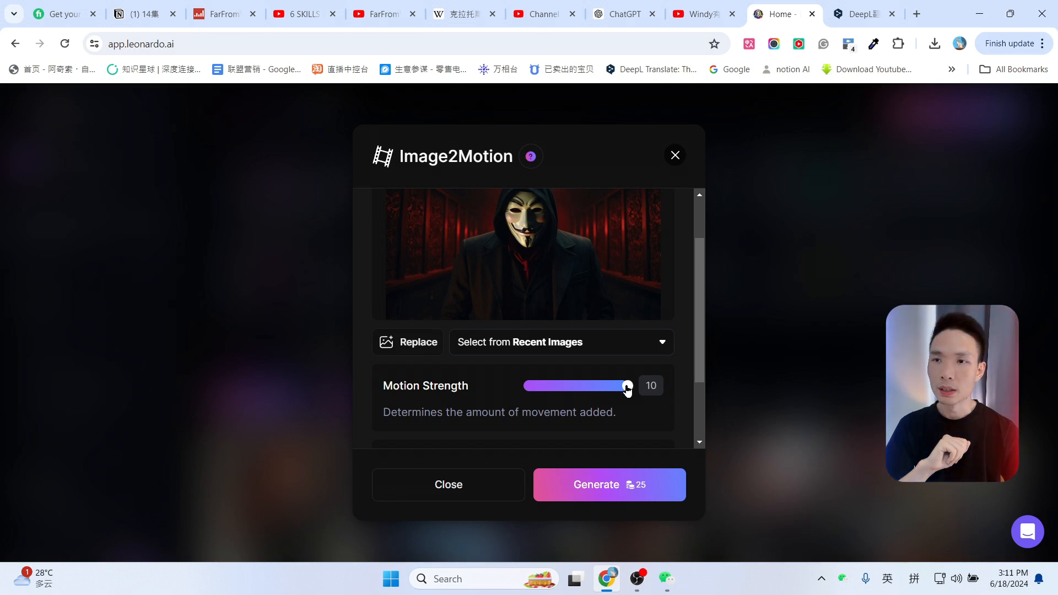
drag(627, 389, 551, 397)
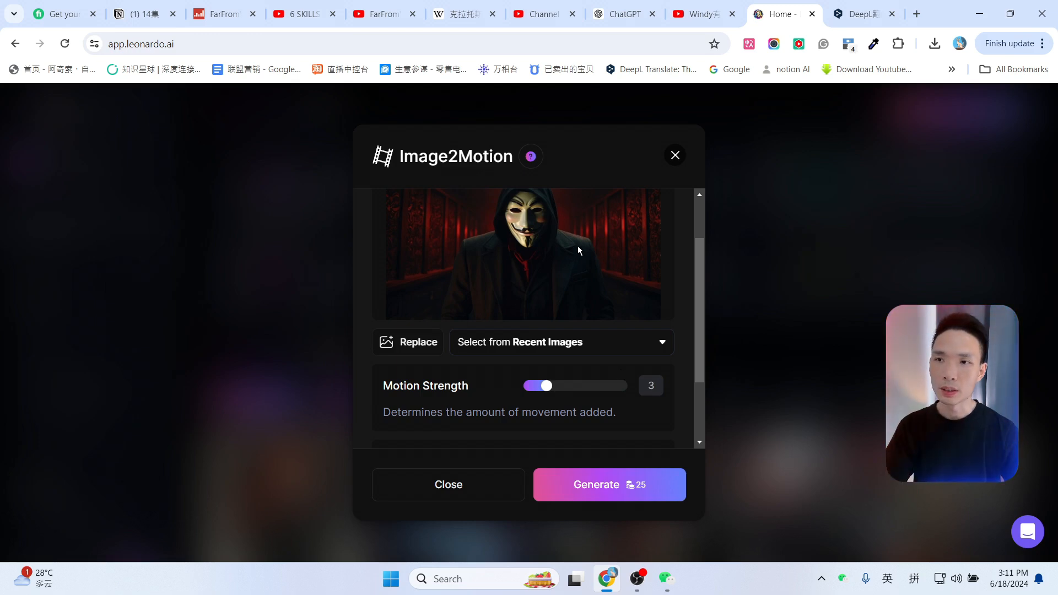
Set the video's visibility to Private and generate the motion video
scroll(582, 270, up, 1)
scroll(580, 267, down, 3)
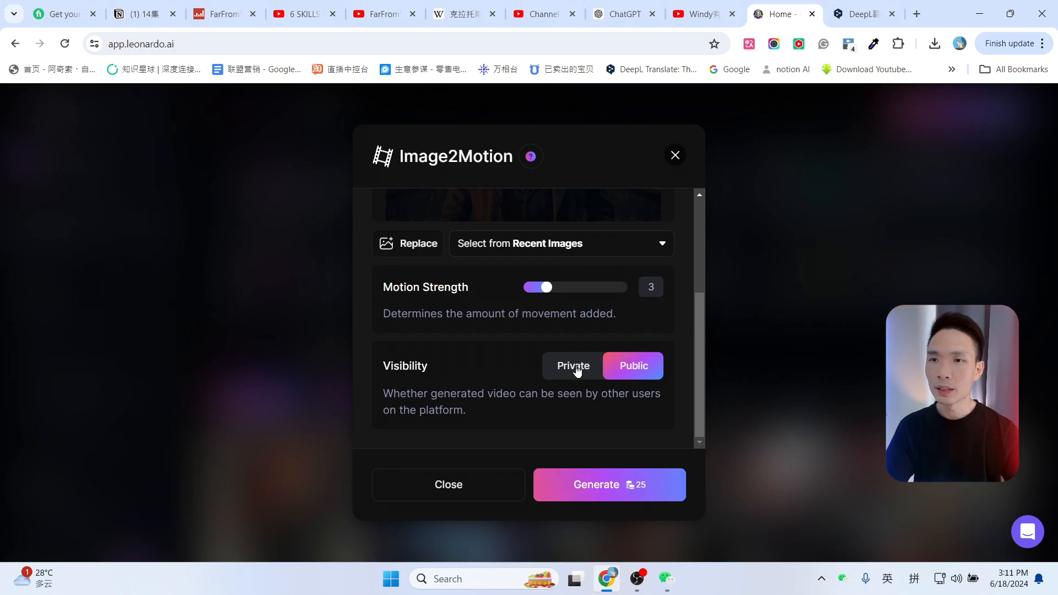
click(575, 368)
scroll(488, 374, up, 3)
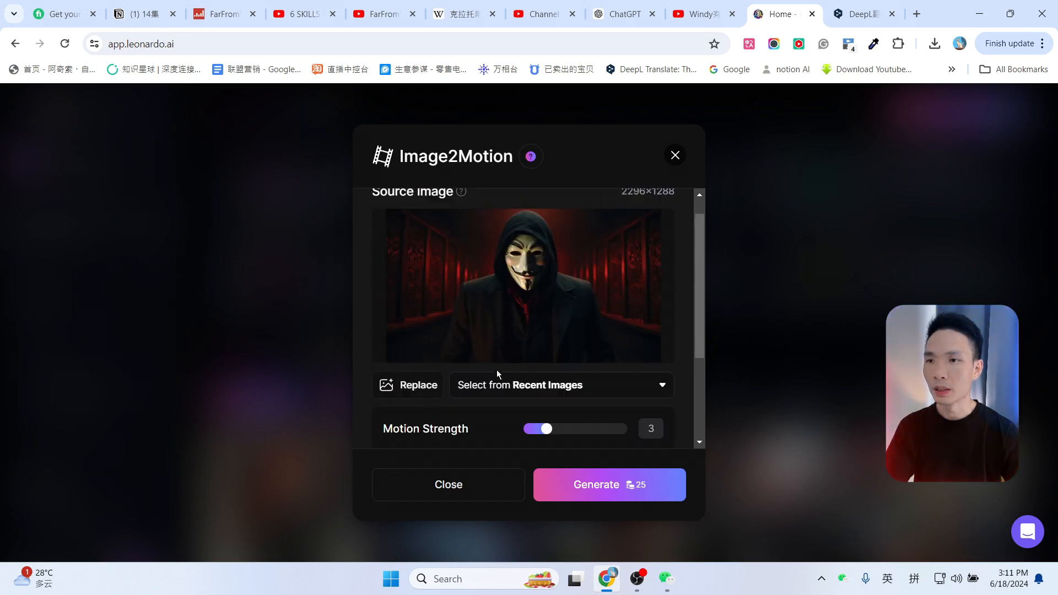
scroll(551, 397, down, 3)
scroll(552, 354, up, 2)
scroll(560, 353, down, 2)
scroll(560, 353, down, 1)
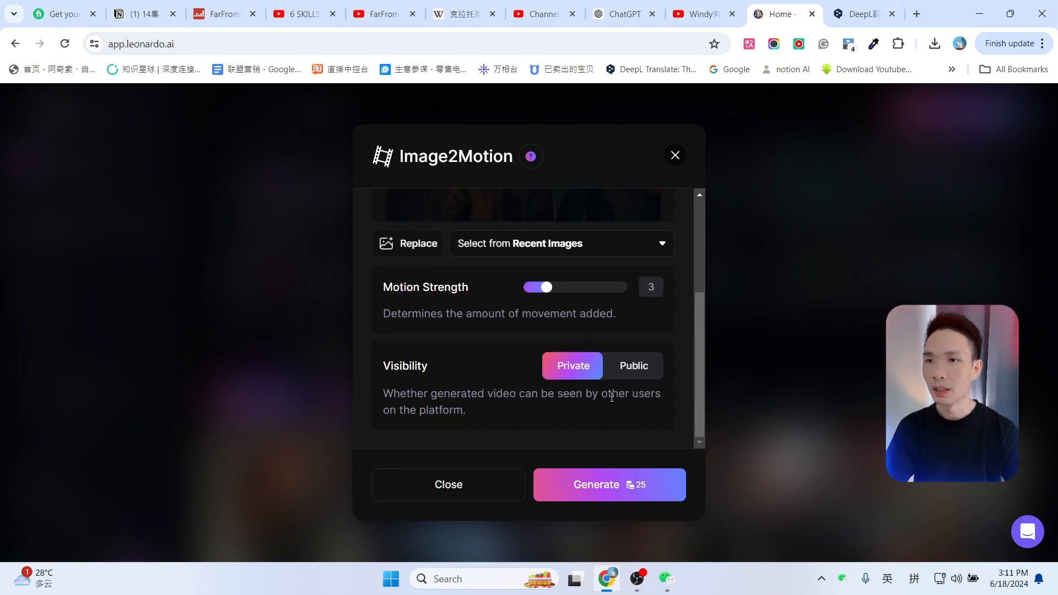
scroll(498, 340, up, 3)
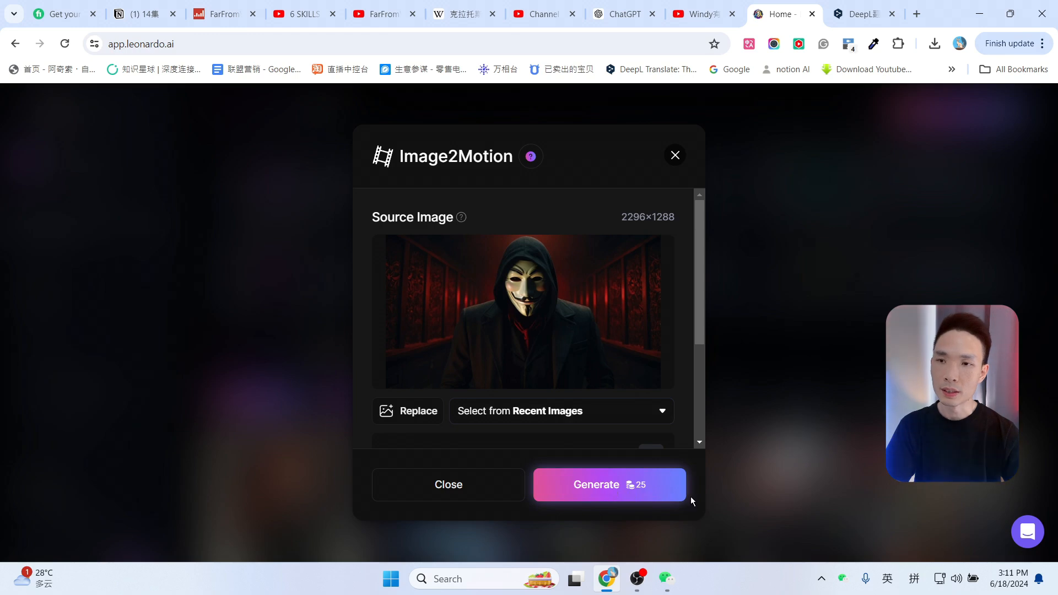
click(605, 488)
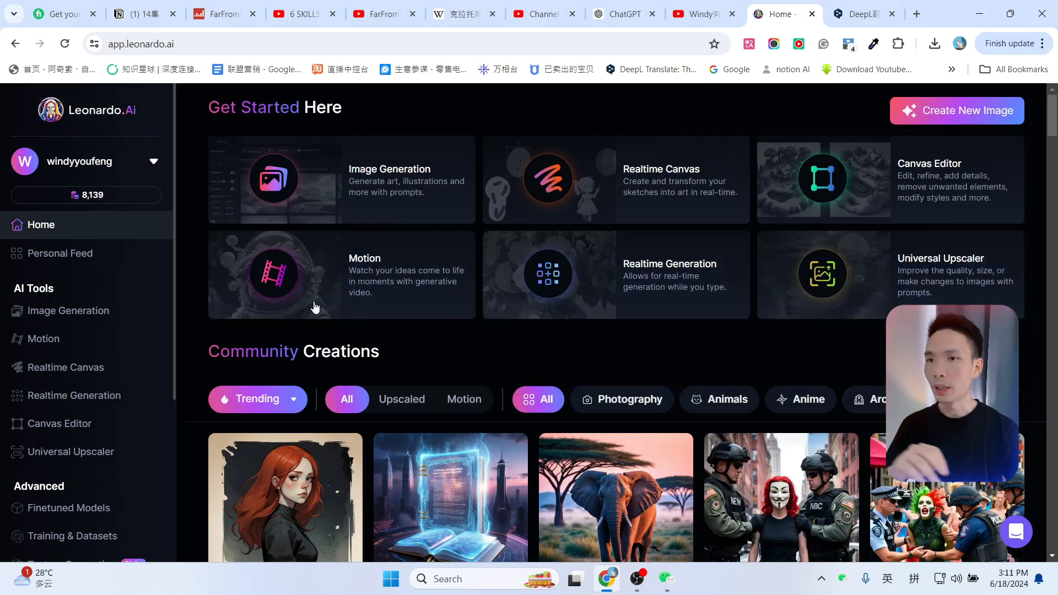
Filter the Personal Feed to Motion, then go to the Image Generation history
click(55, 256)
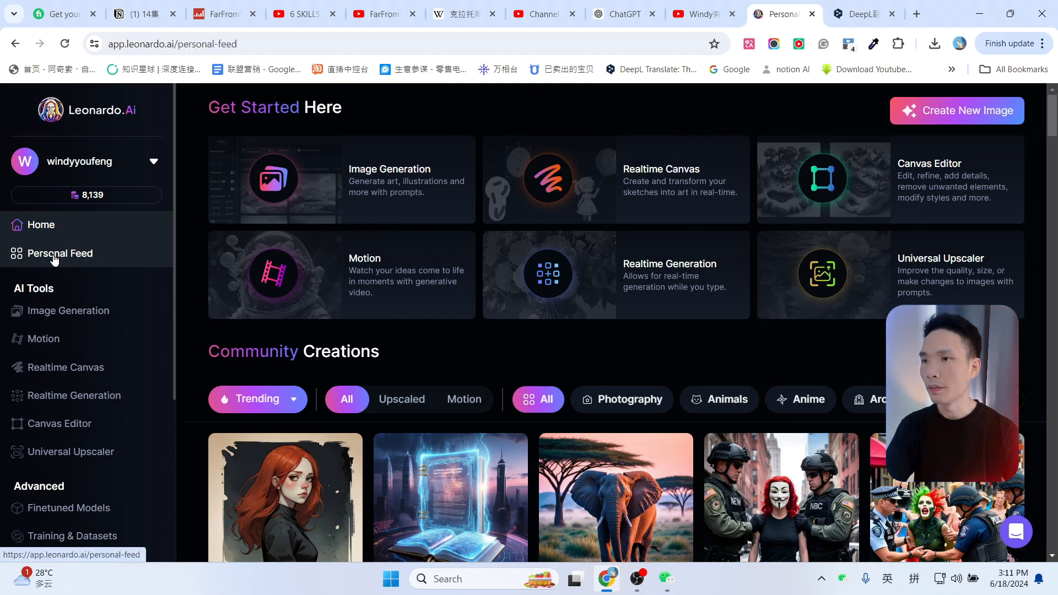
scroll(931, 336, down, 3)
scroll(799, 441, up, 3)
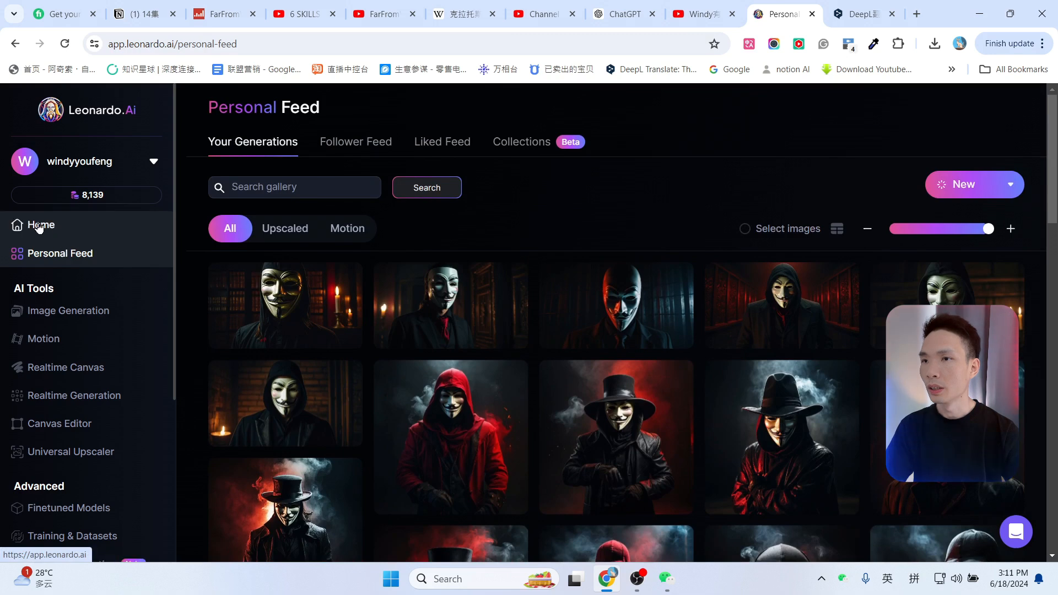
click(353, 231)
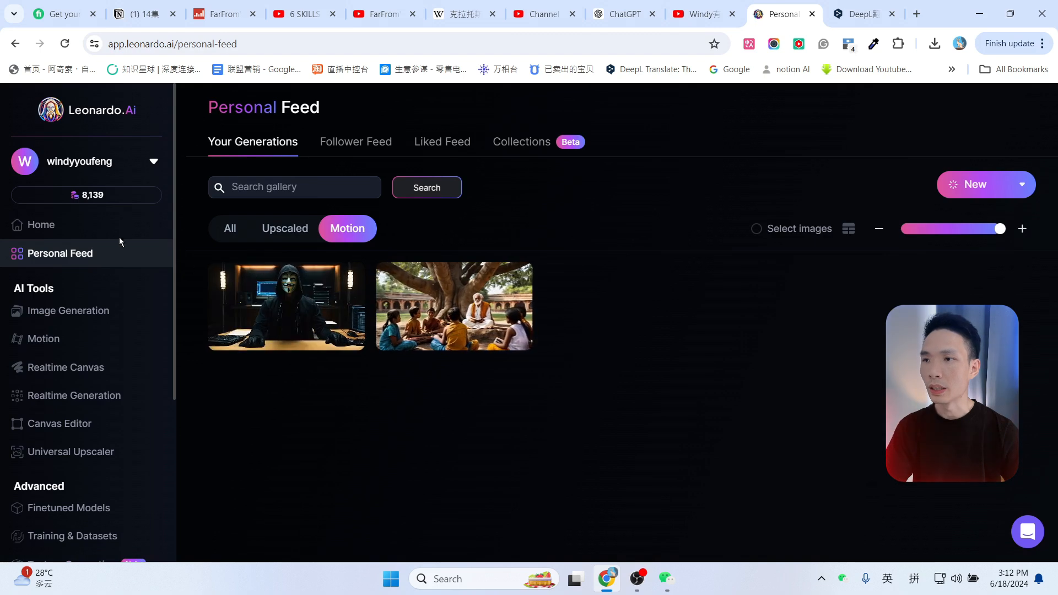
click(62, 216)
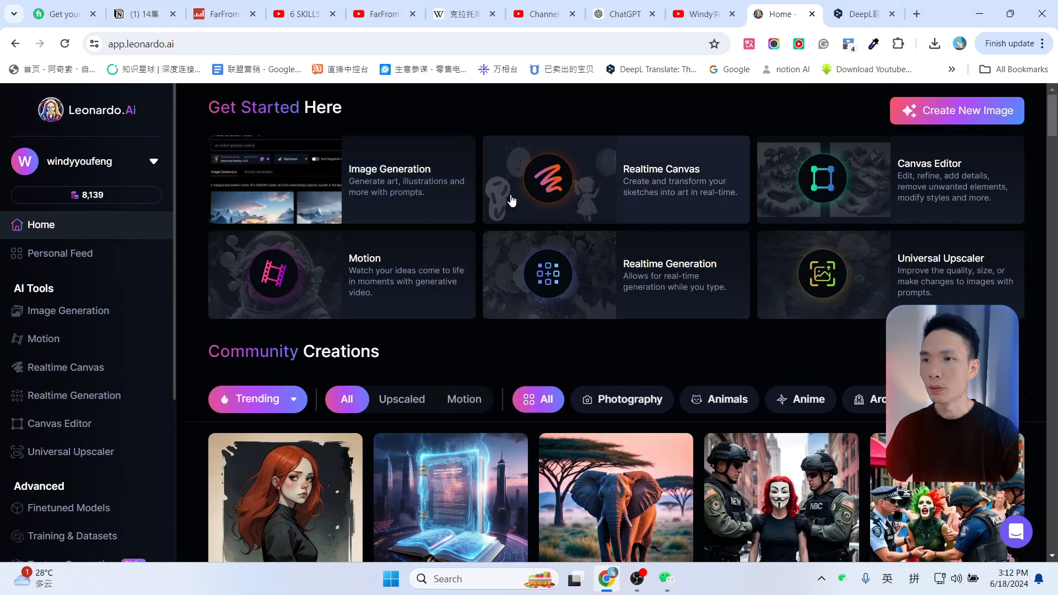
click(405, 180)
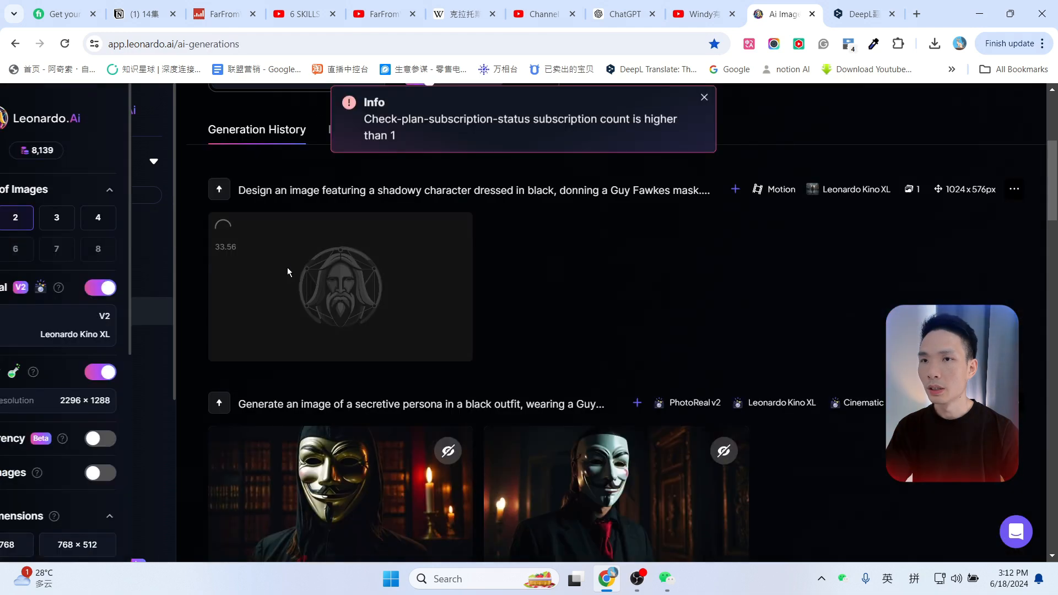
Play the finished 4-second masked-figure video full screen and download it as MP4
click(704, 102)
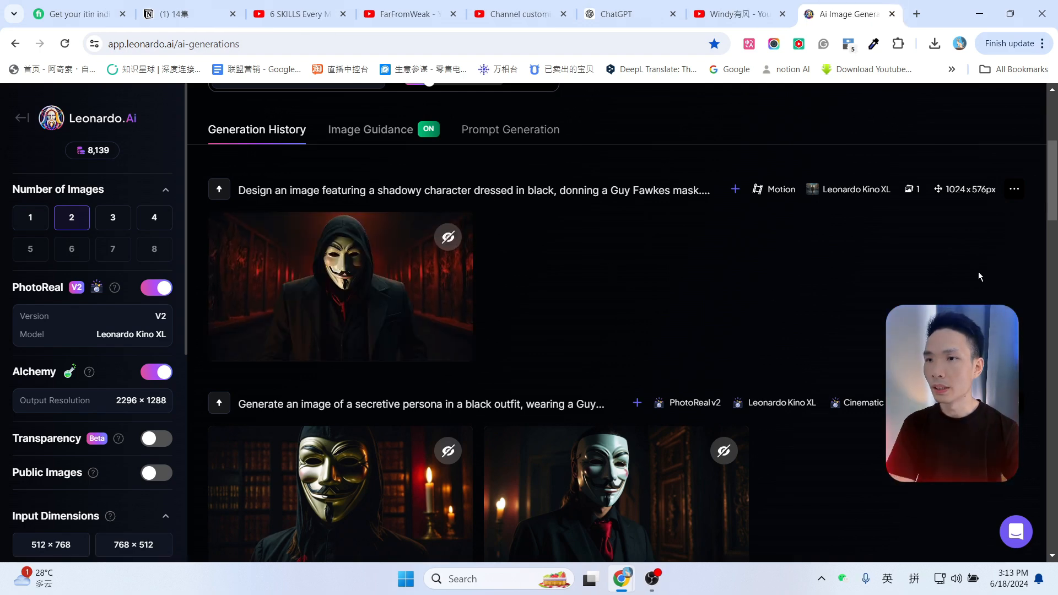
mouse_move(362, 274)
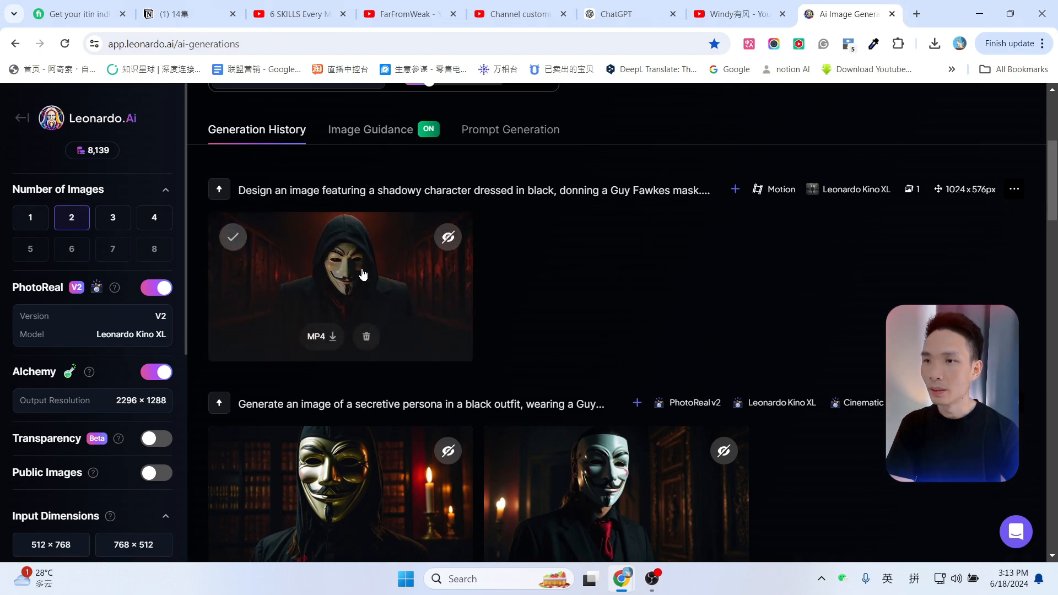
click(395, 287)
double_click(543, 201)
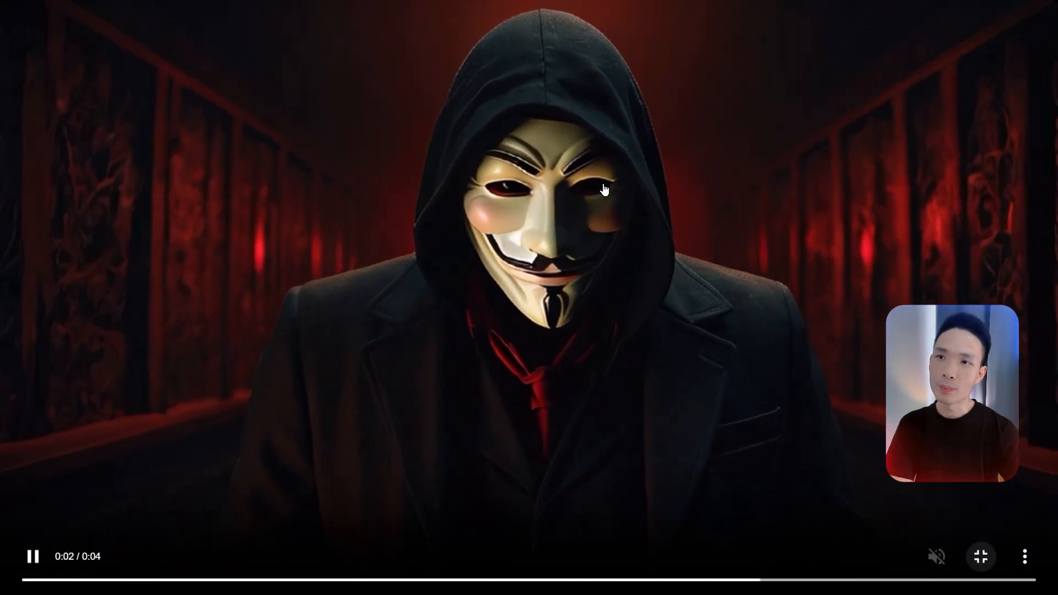
click(981, 557)
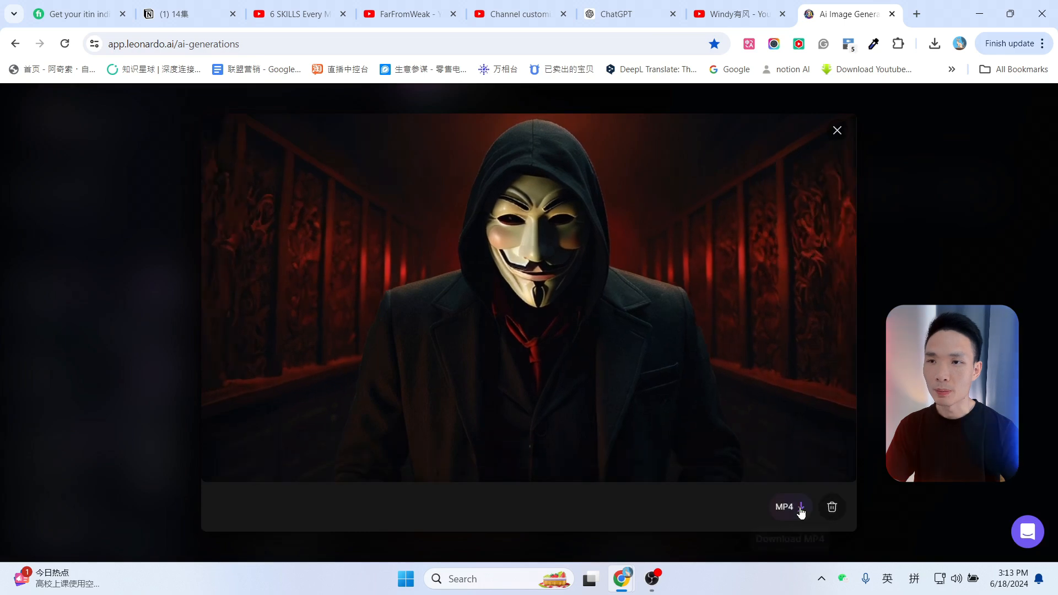
click(802, 508)
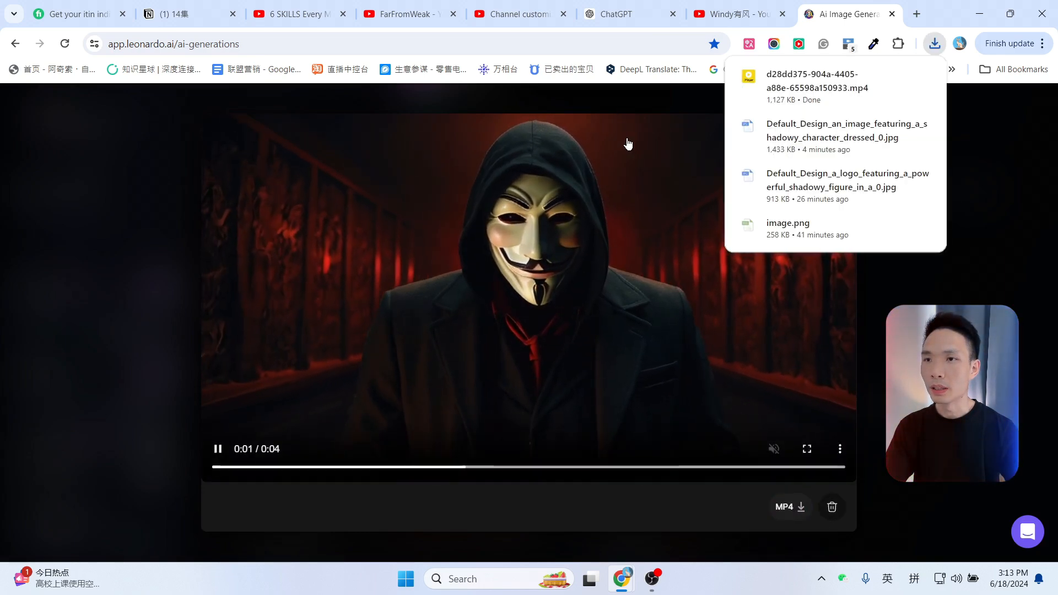
click(825, 354)
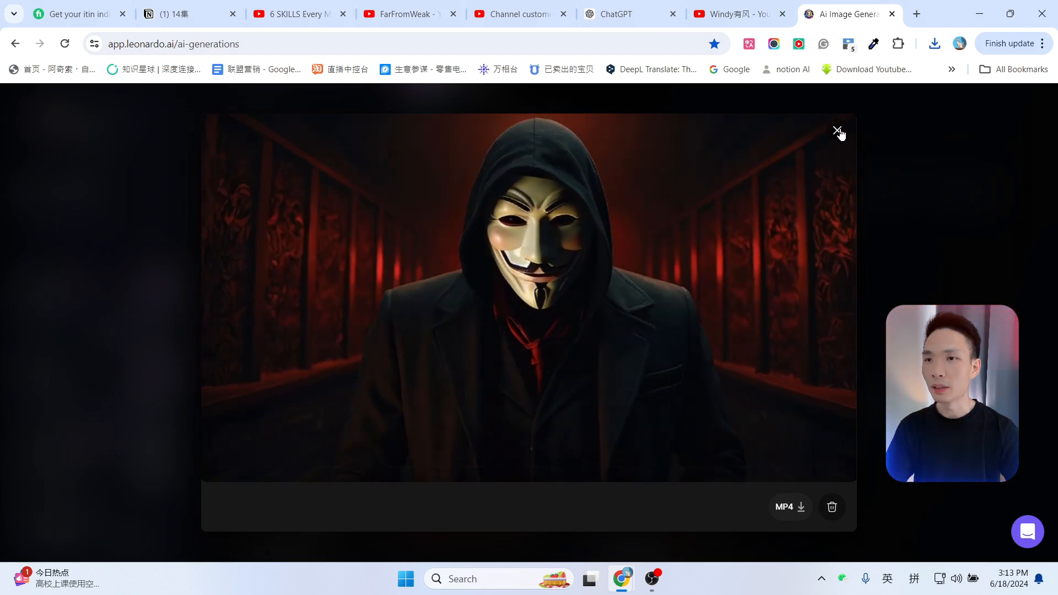
click(961, 236)
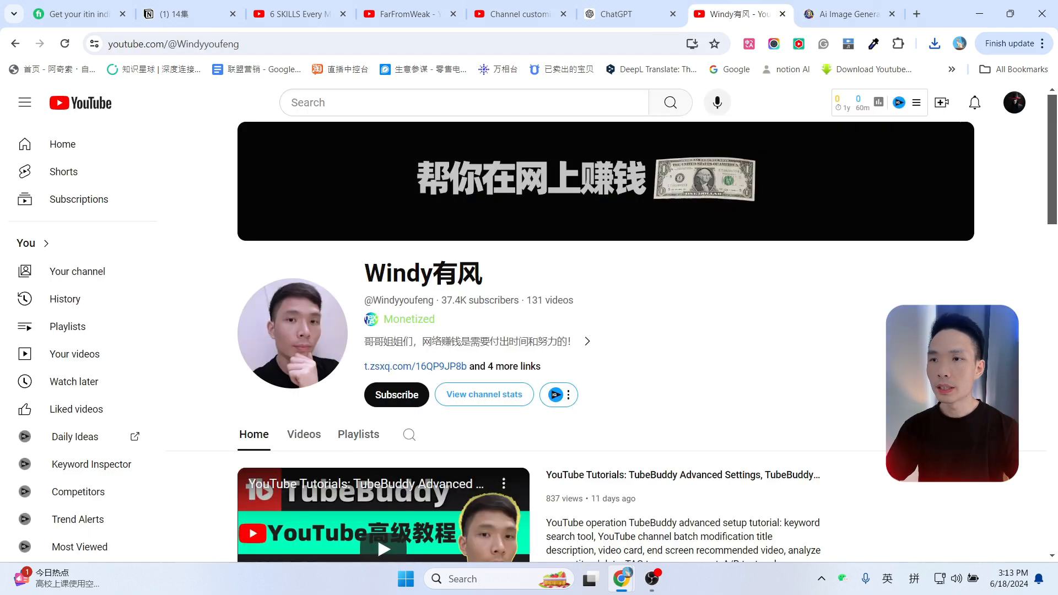
scroll(606, 341, down, 1)
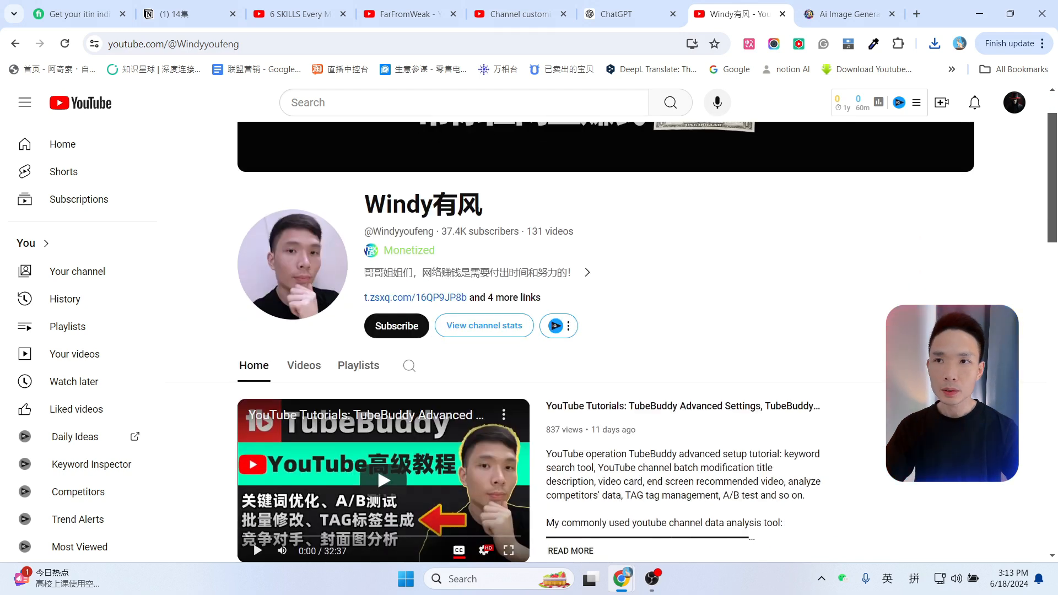
scroll(606, 342, down, 1)
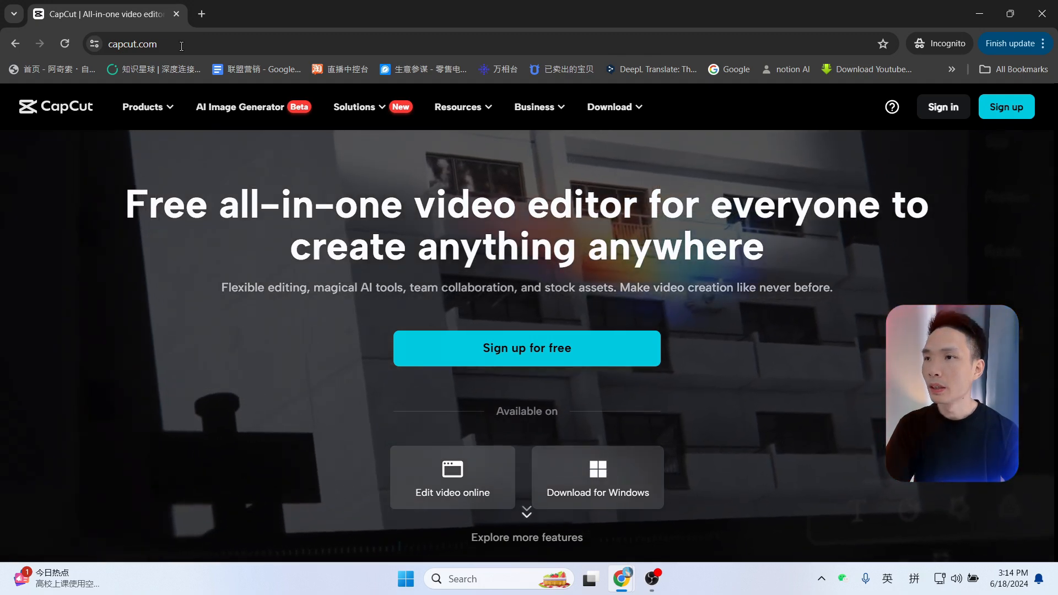
Change the address bar from capcut.com to capcut.cn and load that site
click(178, 43)
click(179, 43)
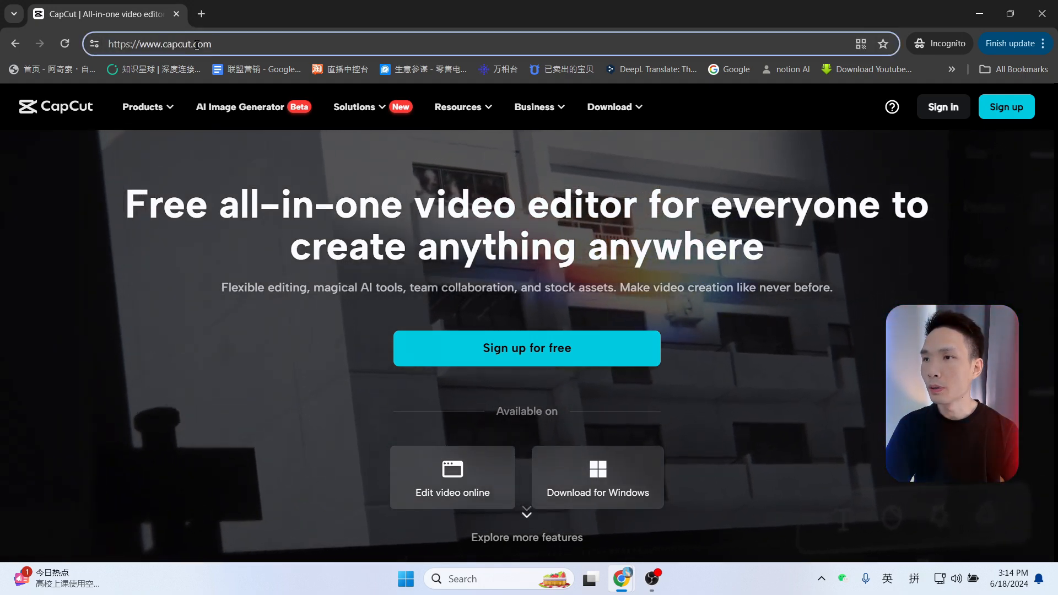
drag(197, 43, 241, 39)
text(n)
key(Return)
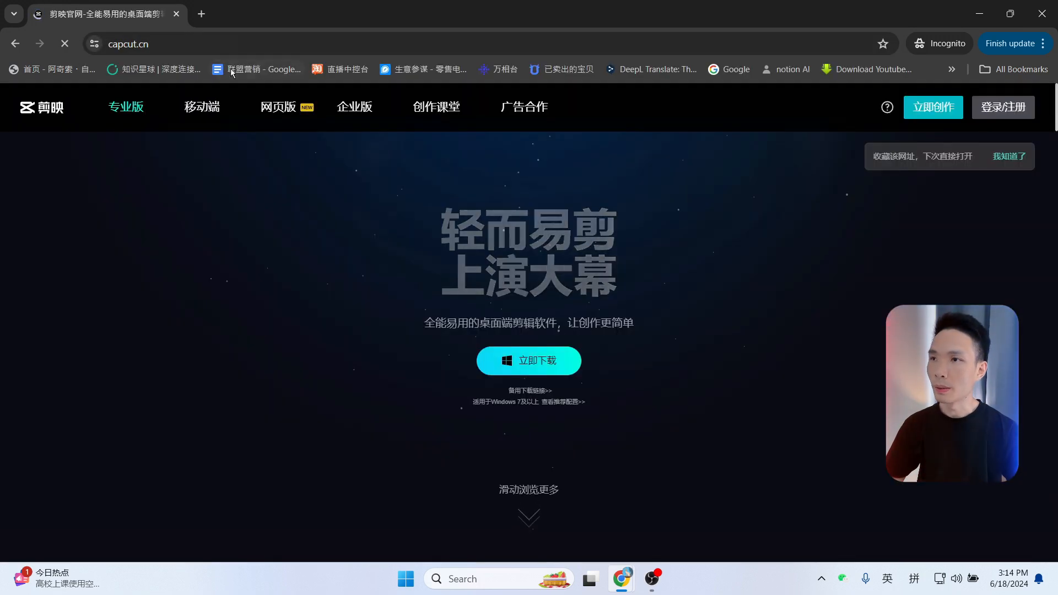
Change the address back to capcut.com and load the international homepage
click(185, 44)
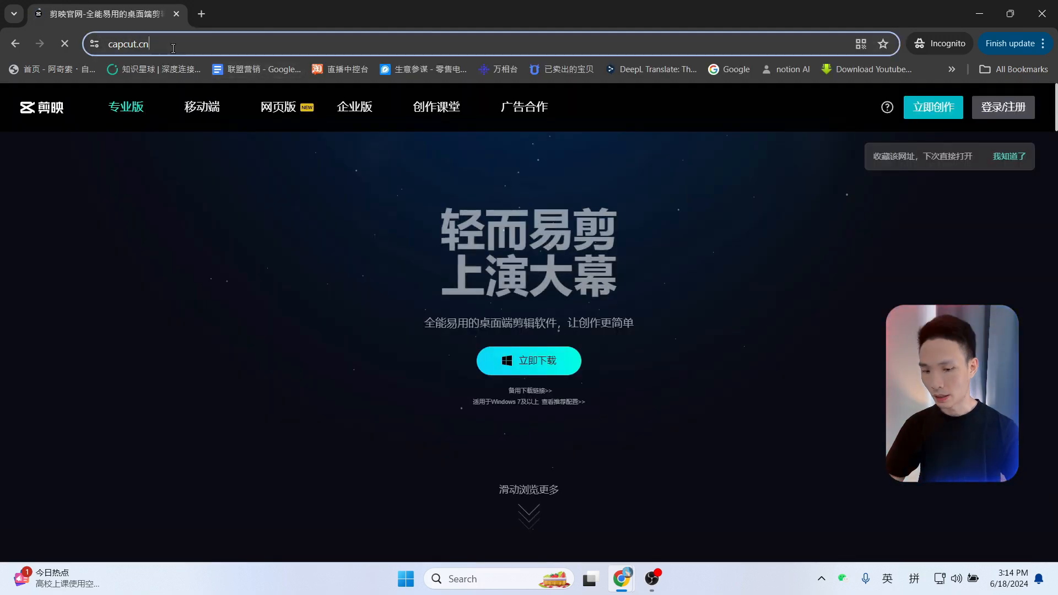
key(BackSpace)
text(om)
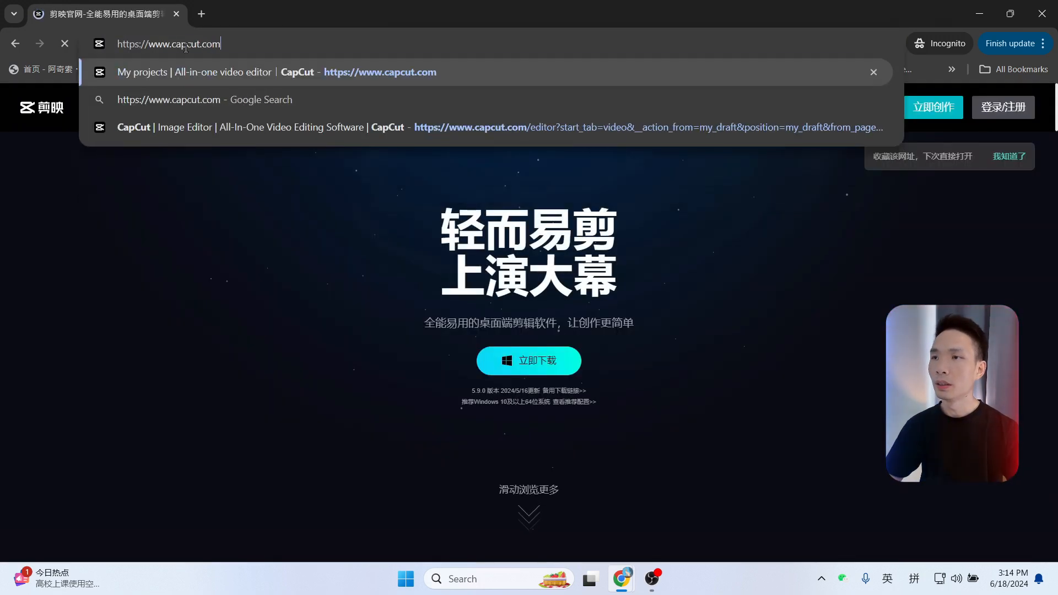
key(Return)
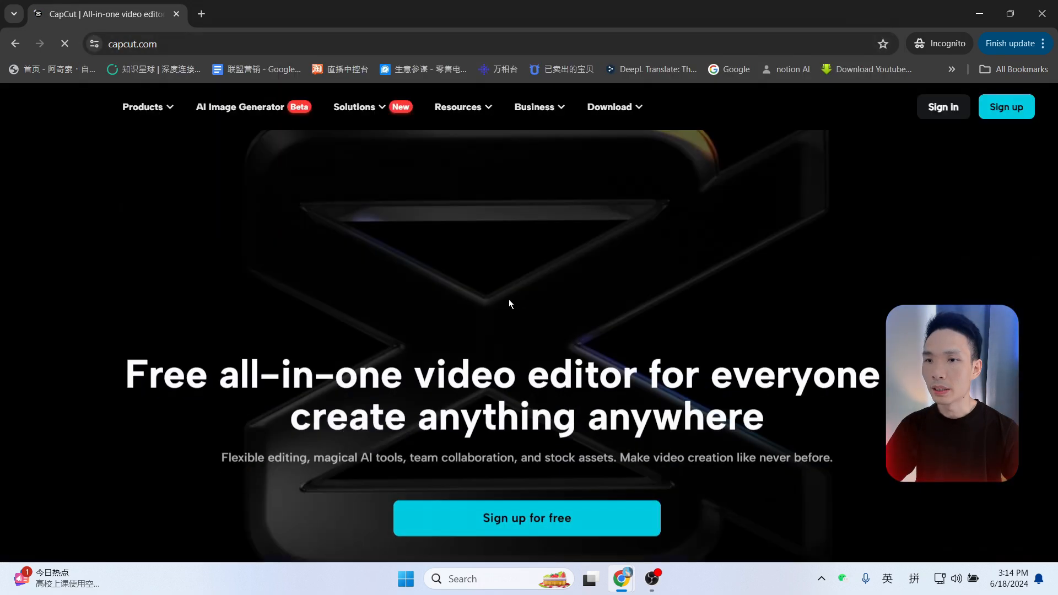
scroll(712, 415, down, 2)
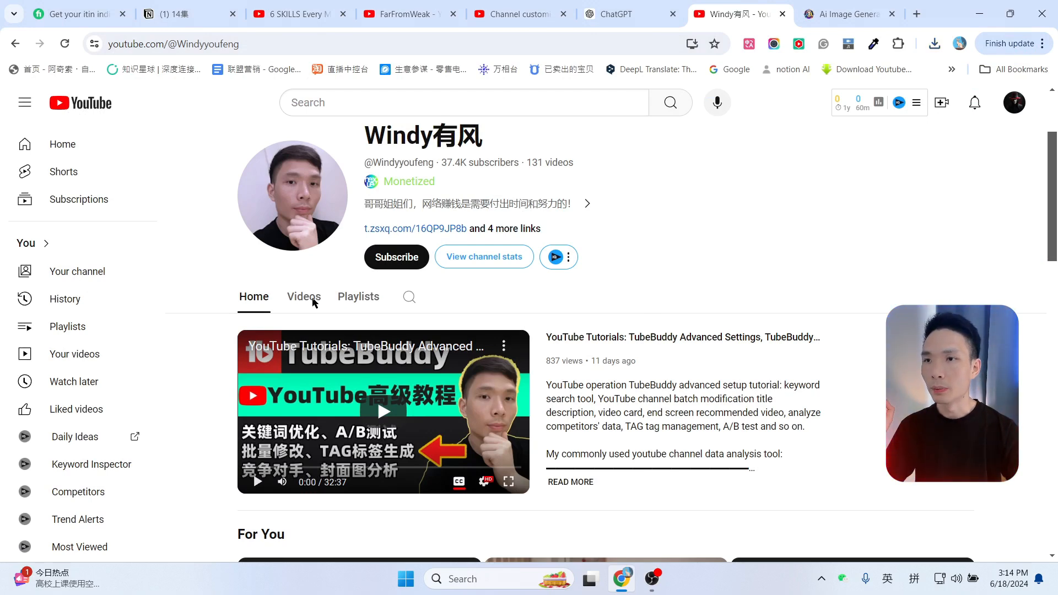
key(super)
Create a new project, import the d28dd375 MP4 and ElevenLabs MP3, and place both on the timeline
click(486, 110)
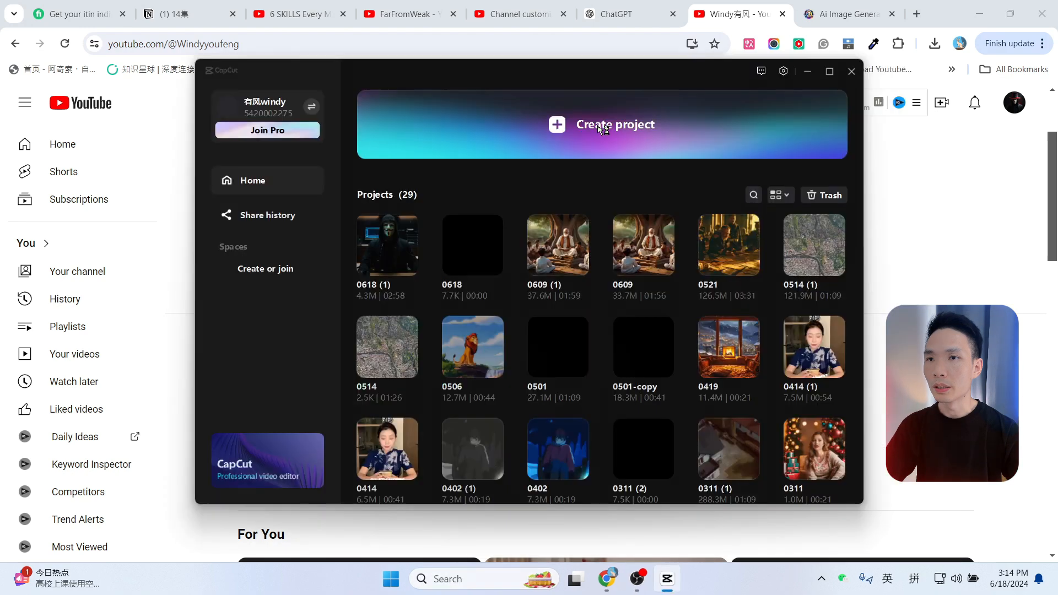
click(607, 126)
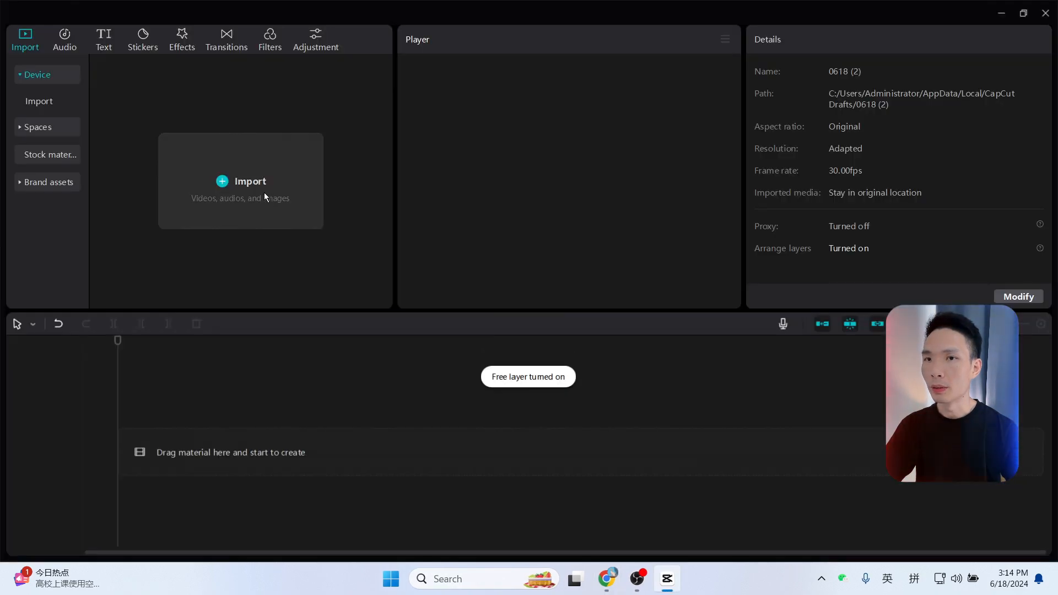
click(265, 195)
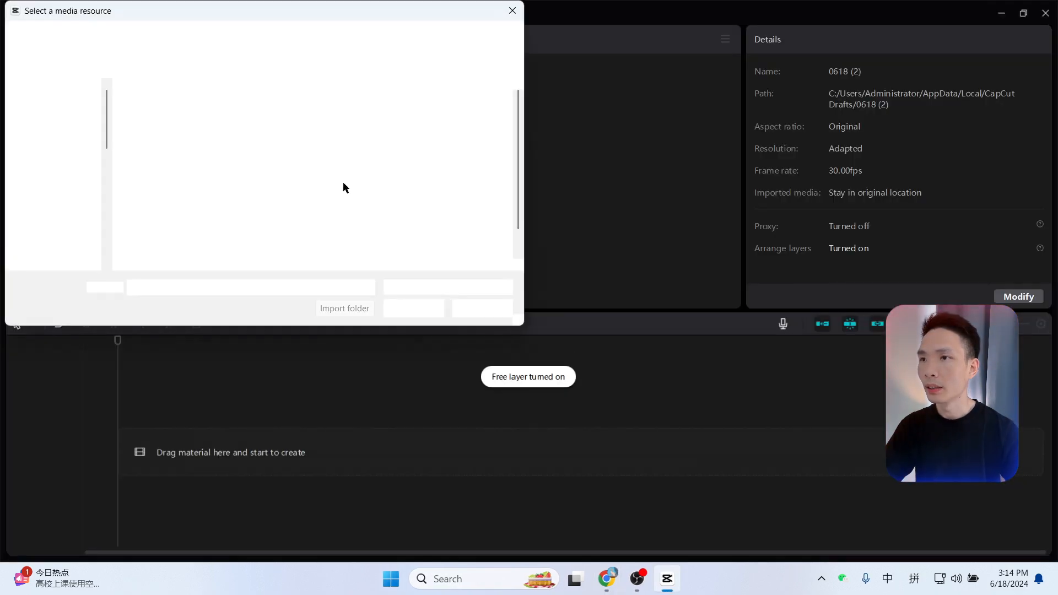
key(Escape)
click(256, 196)
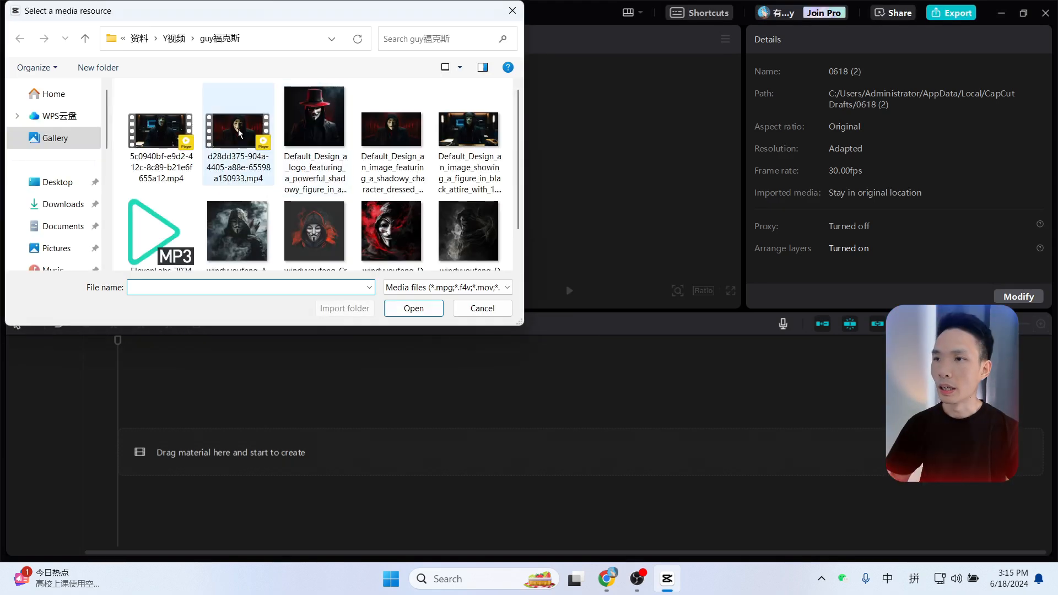
click(239, 133)
scroll(221, 188, down, 1)
click(160, 210)
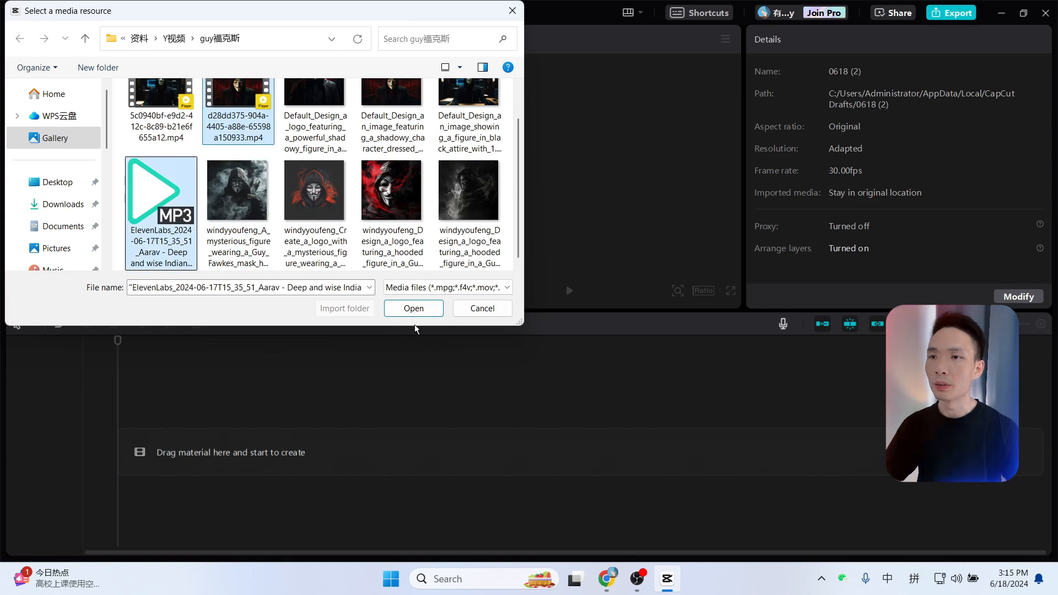
click(414, 309)
drag(233, 163, 119, 468)
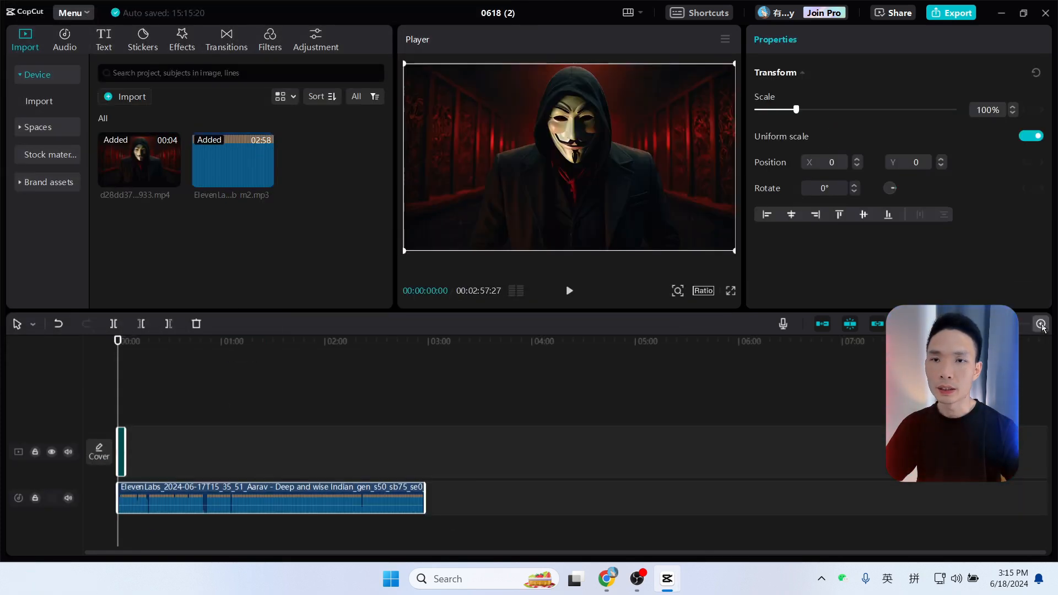
click(1041, 324)
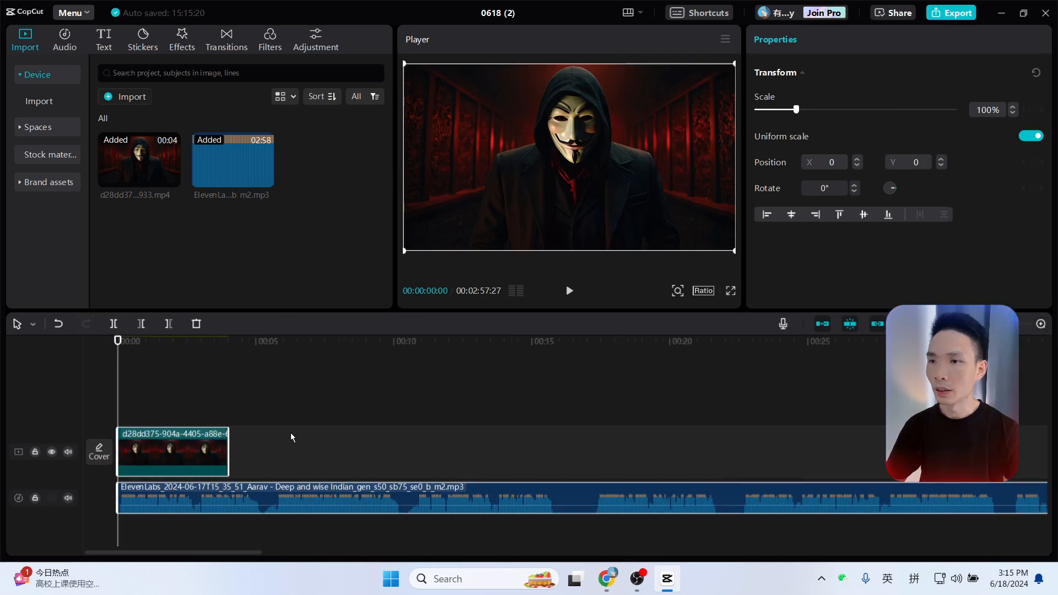
key(space)
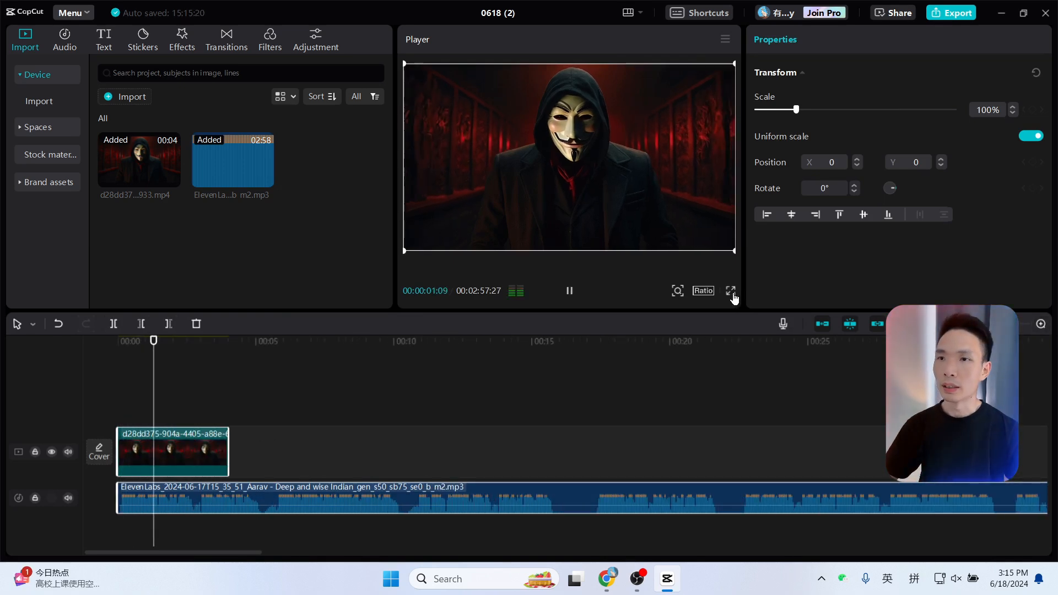
click(730, 291)
key(Escape)
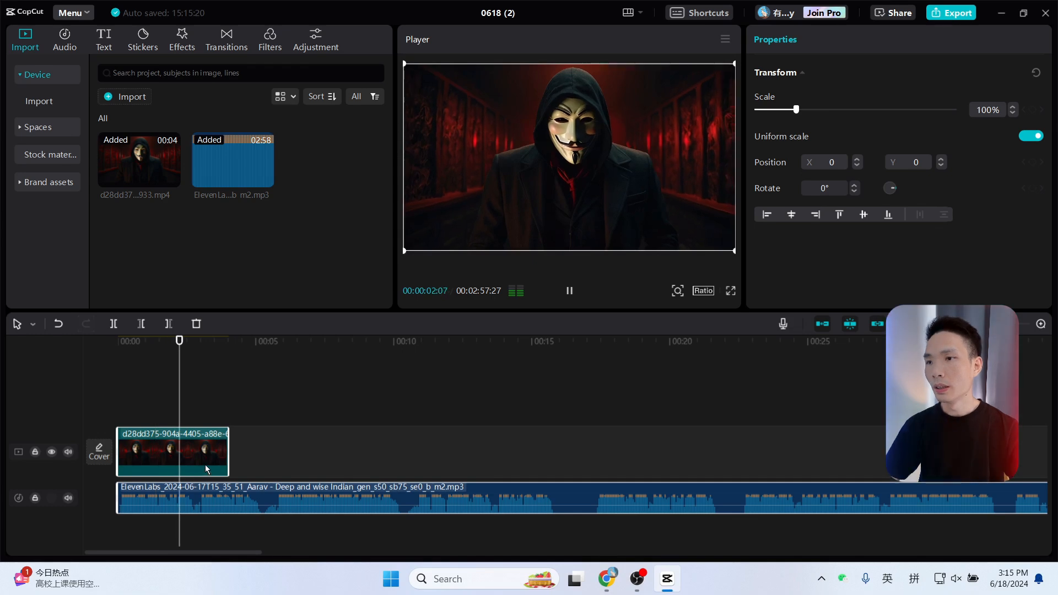
key(space)
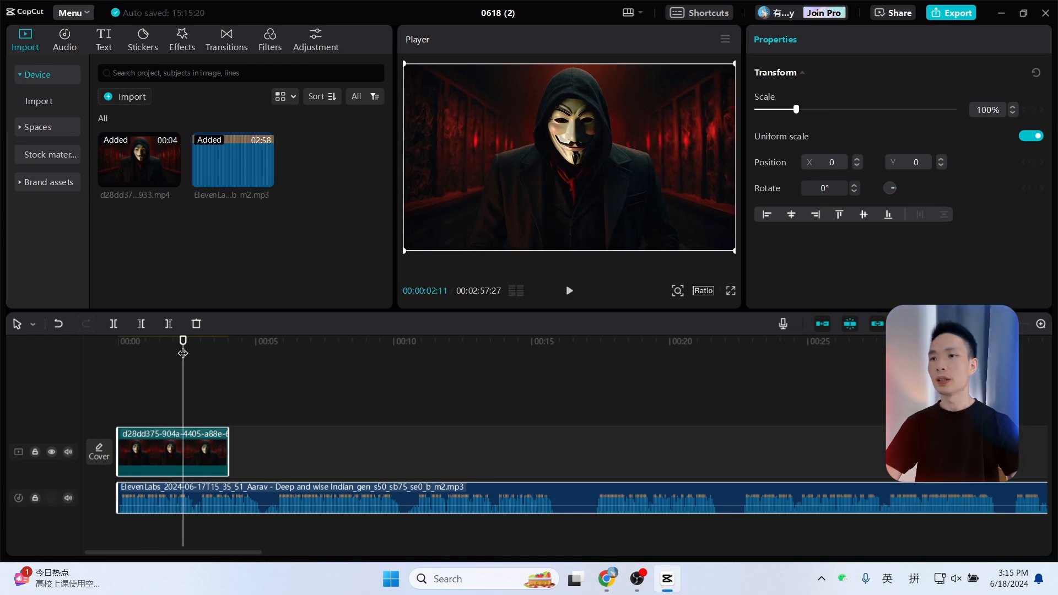
drag(184, 353, 286, 355)
click(1041, 324)
click(1040, 324)
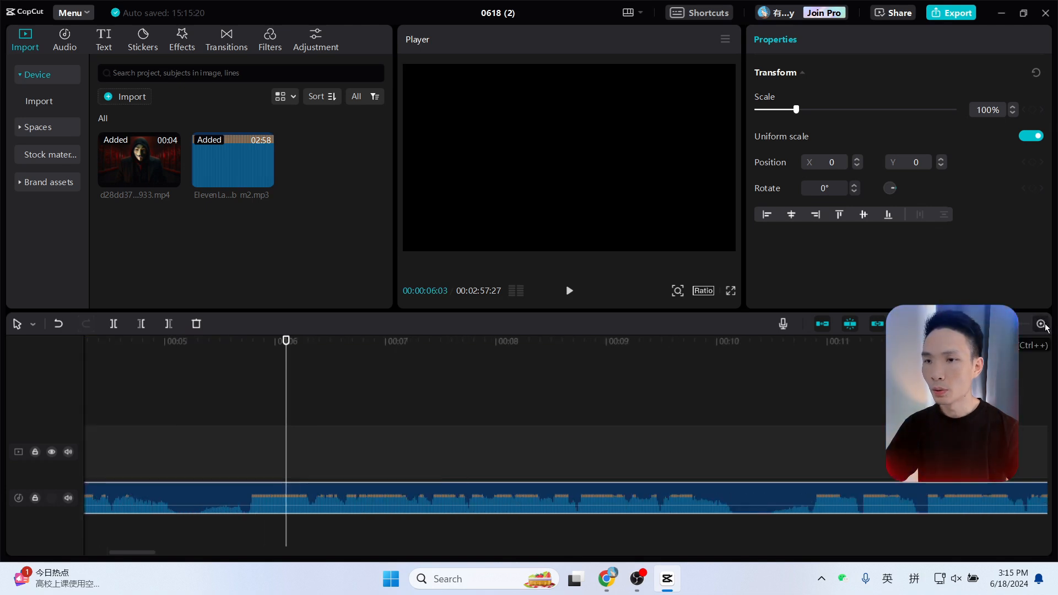
click(1041, 324)
drag(715, 347, 490, 381)
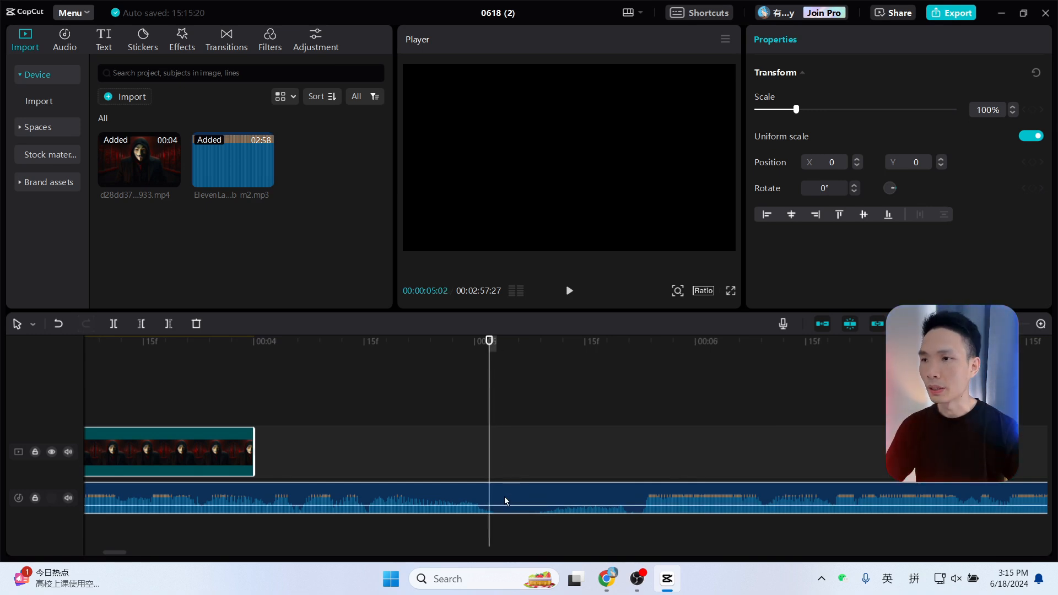
key(ctrl+b)
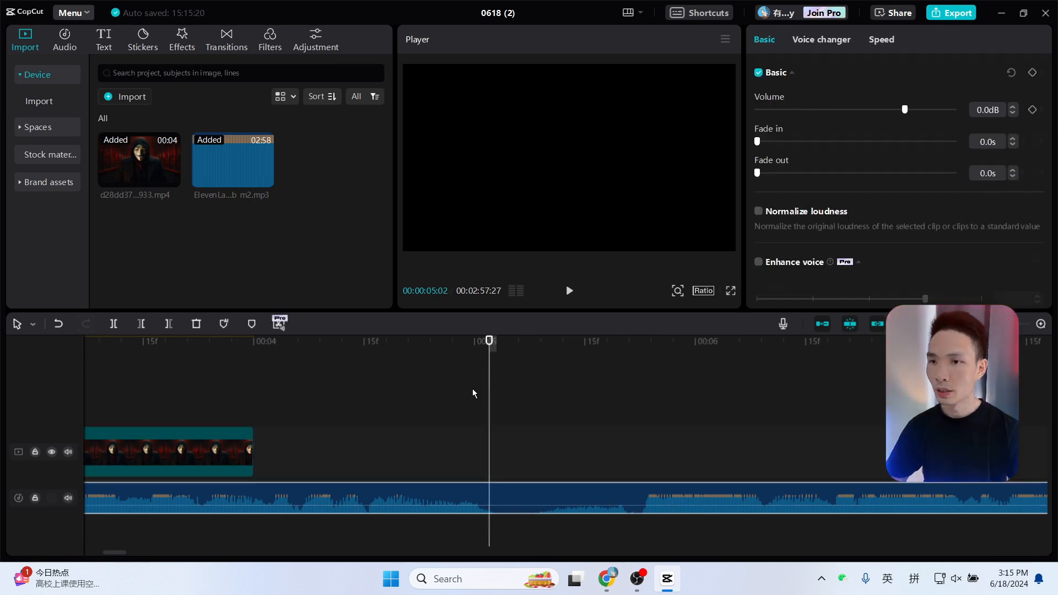
Cut out the short voiceover pause near 5 seconds and close the gap
key(ctrl+b)
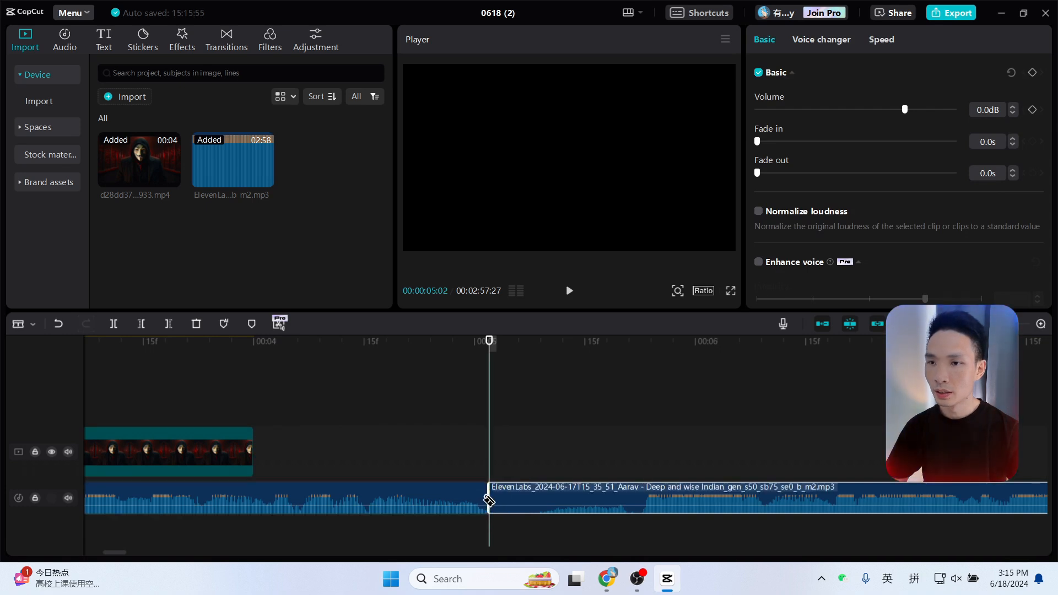
click(547, 490)
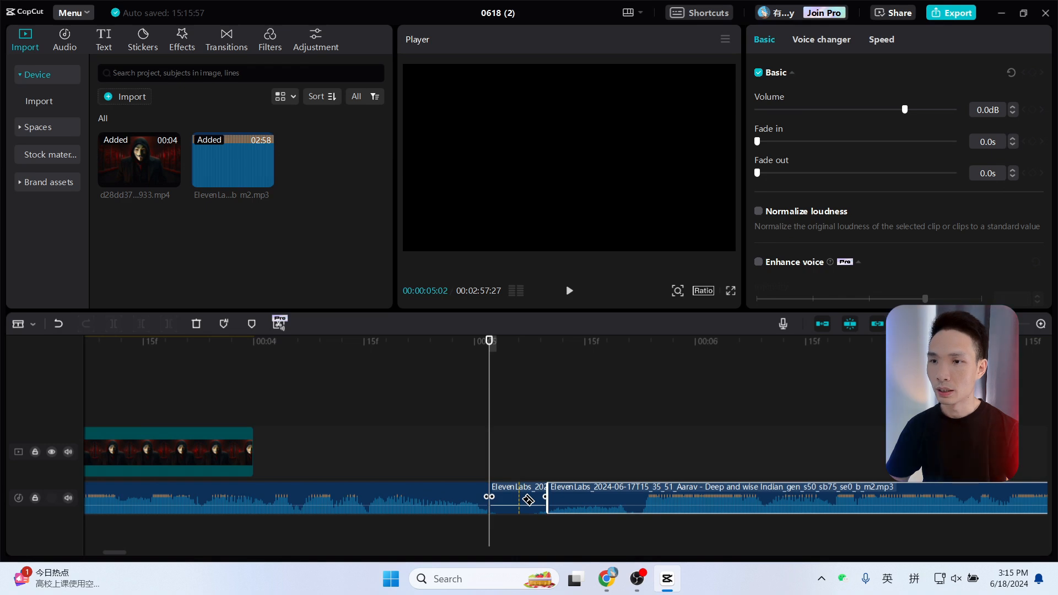
click(33, 324)
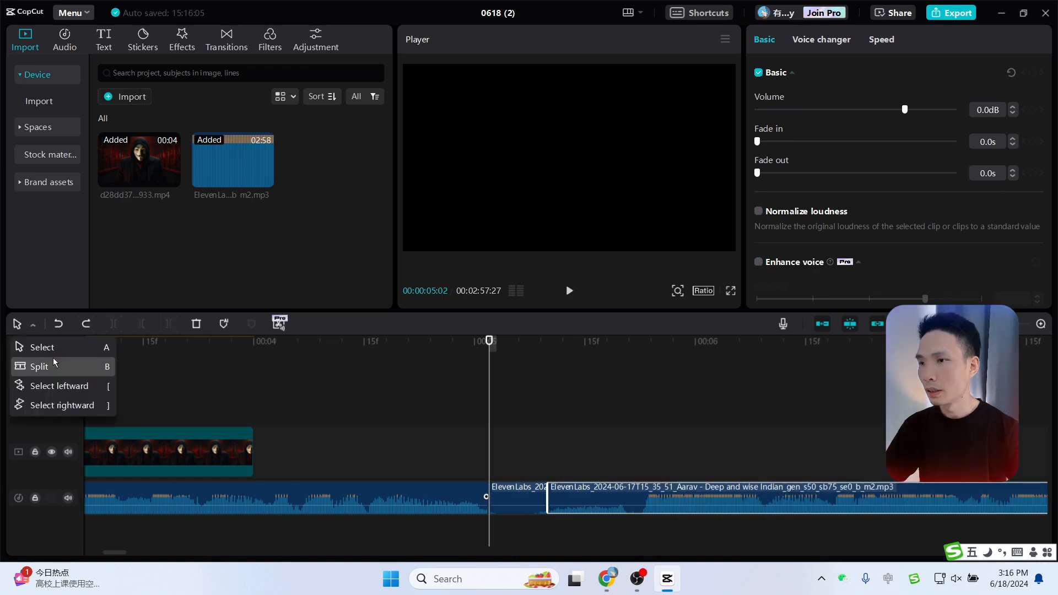
click(25, 347)
click(525, 493)
key(Delete)
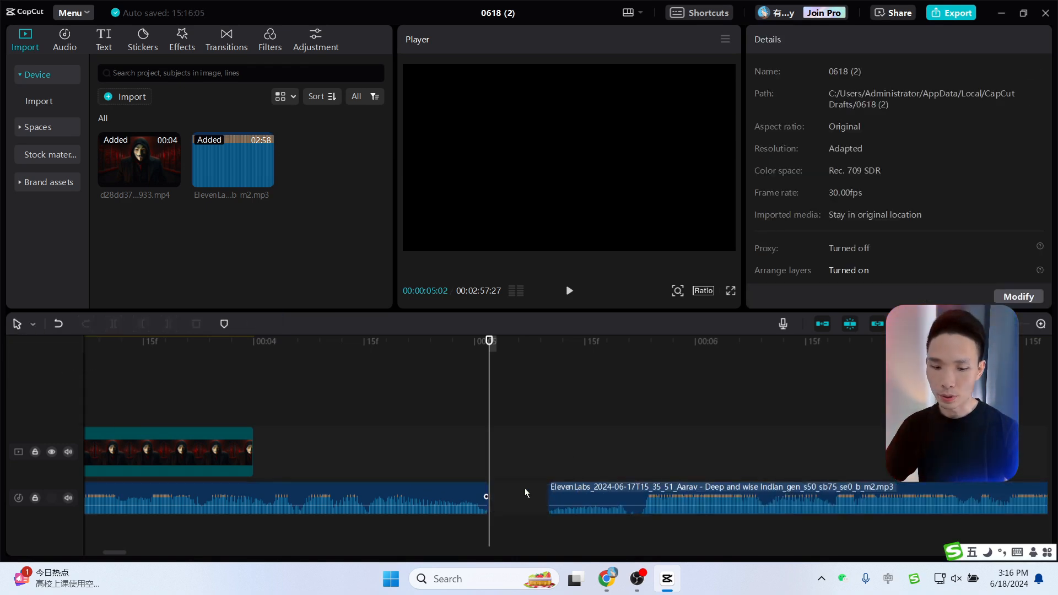
drag(624, 500, 578, 499)
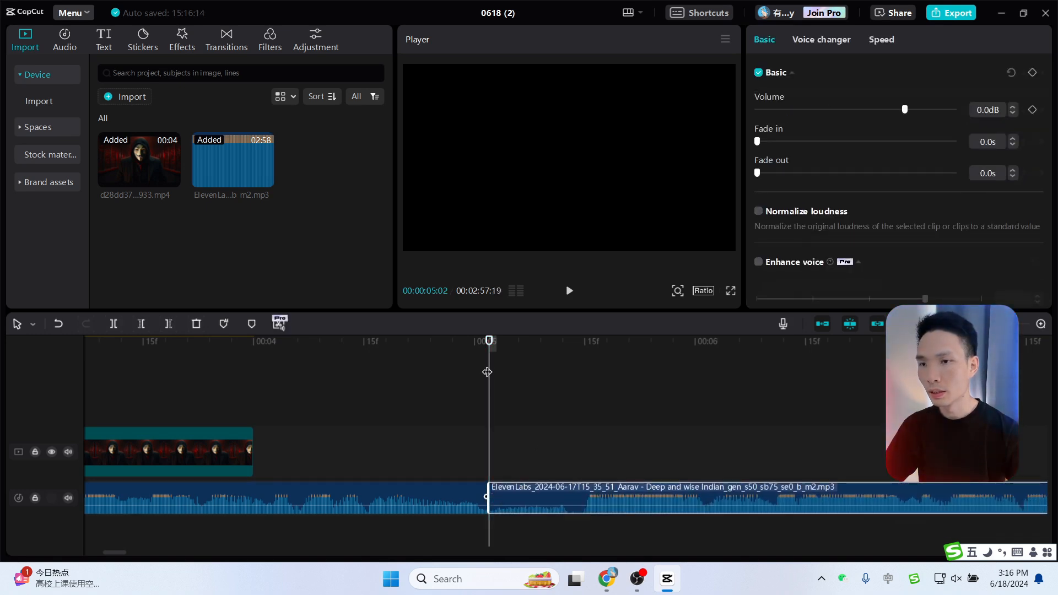
drag(489, 342, 560, 362)
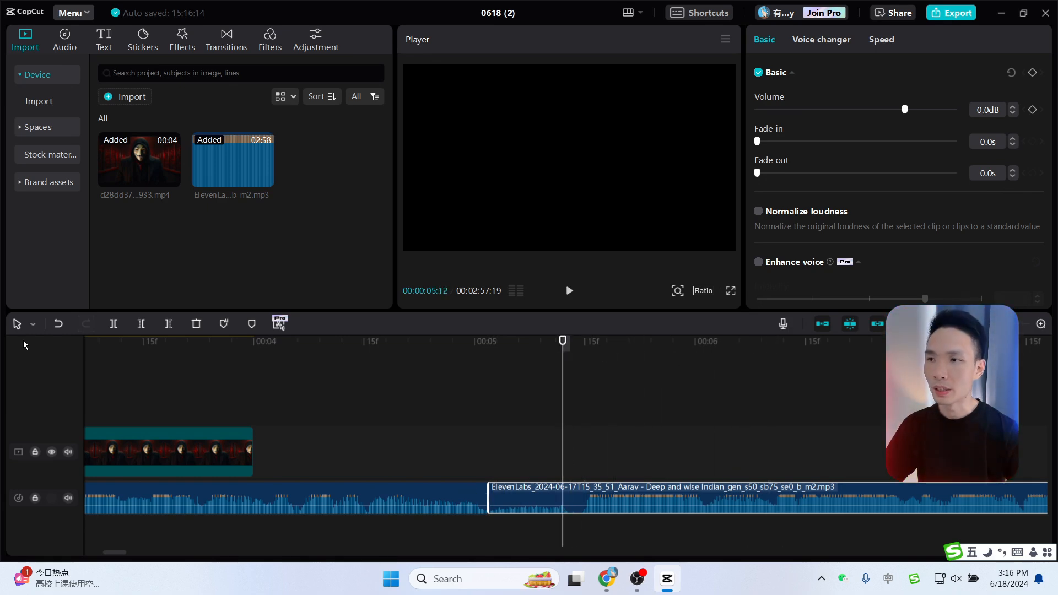
Split out the unwanted voiceover stretch near 10 seconds, delete it, and close the gap
click(32, 324)
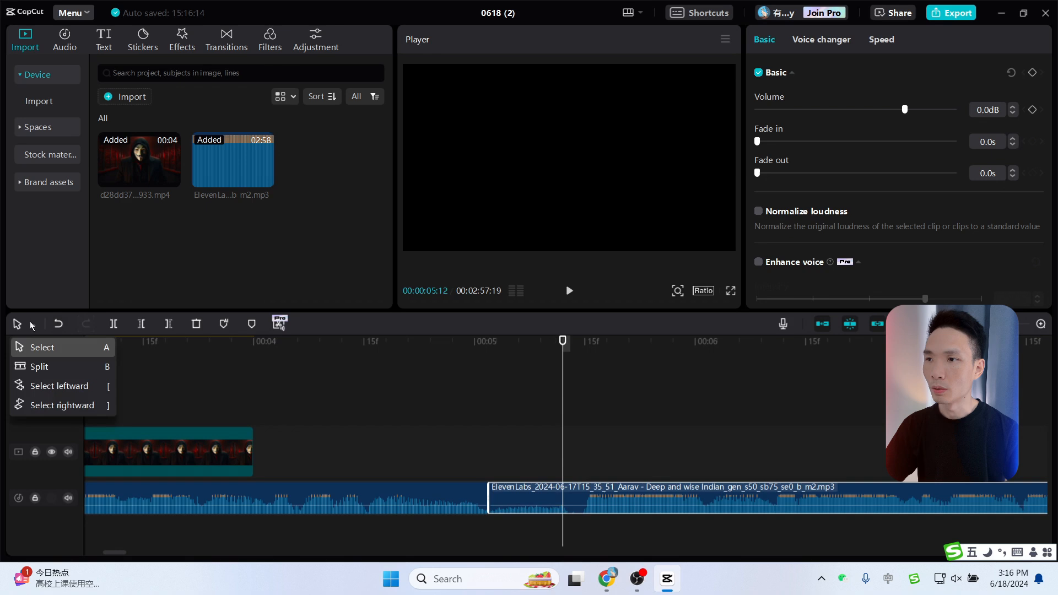
click(43, 373)
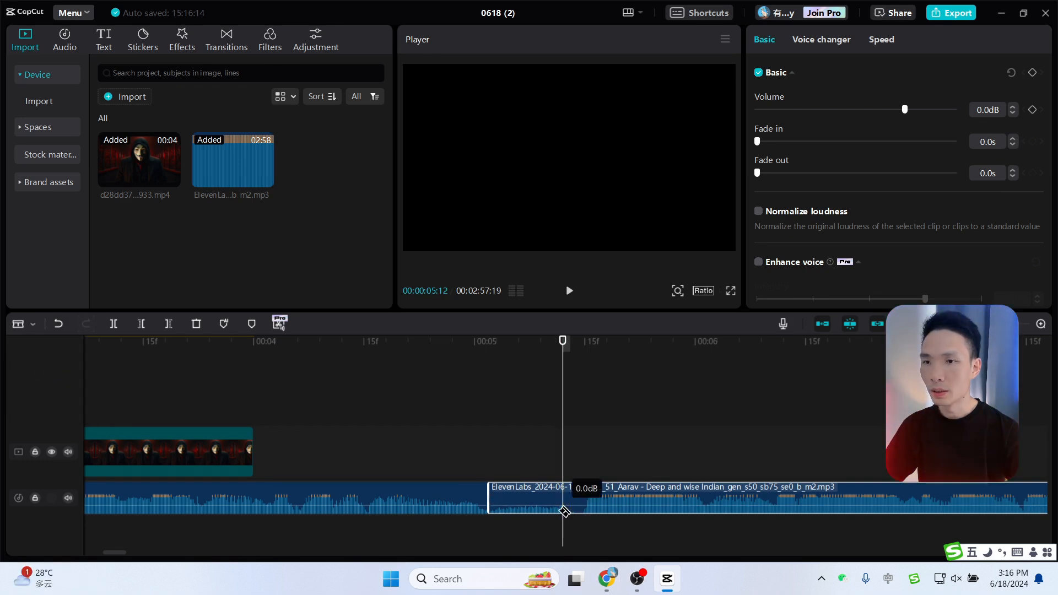
click(32, 324)
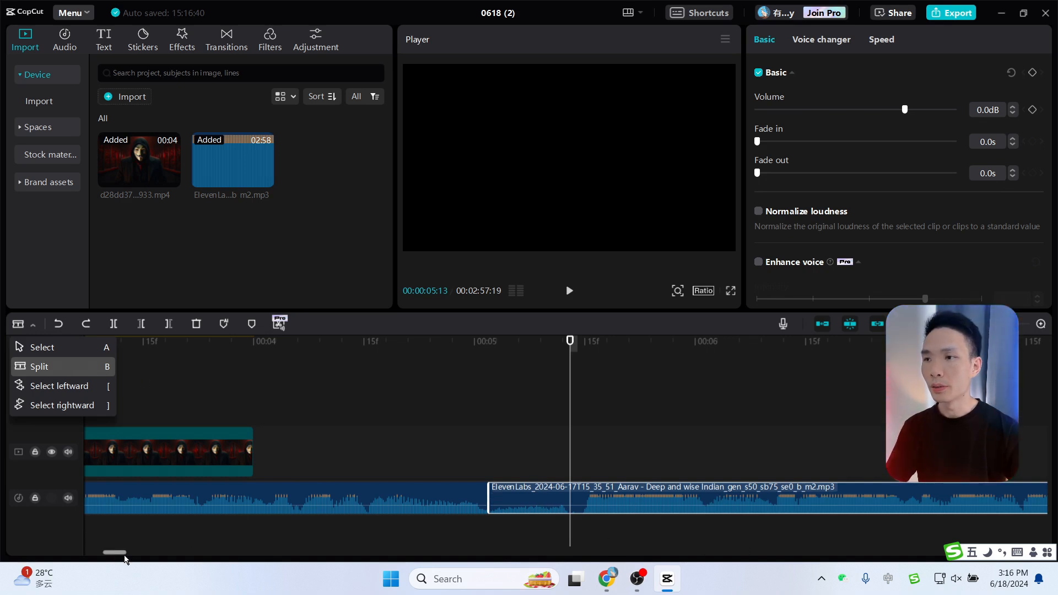
drag(122, 553, 151, 553)
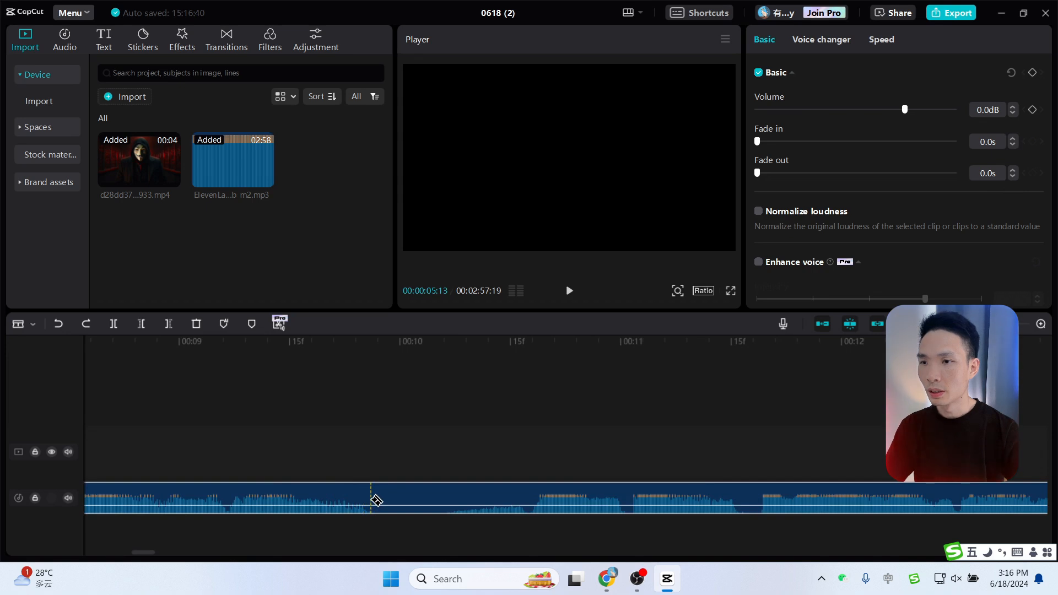
click(372, 501)
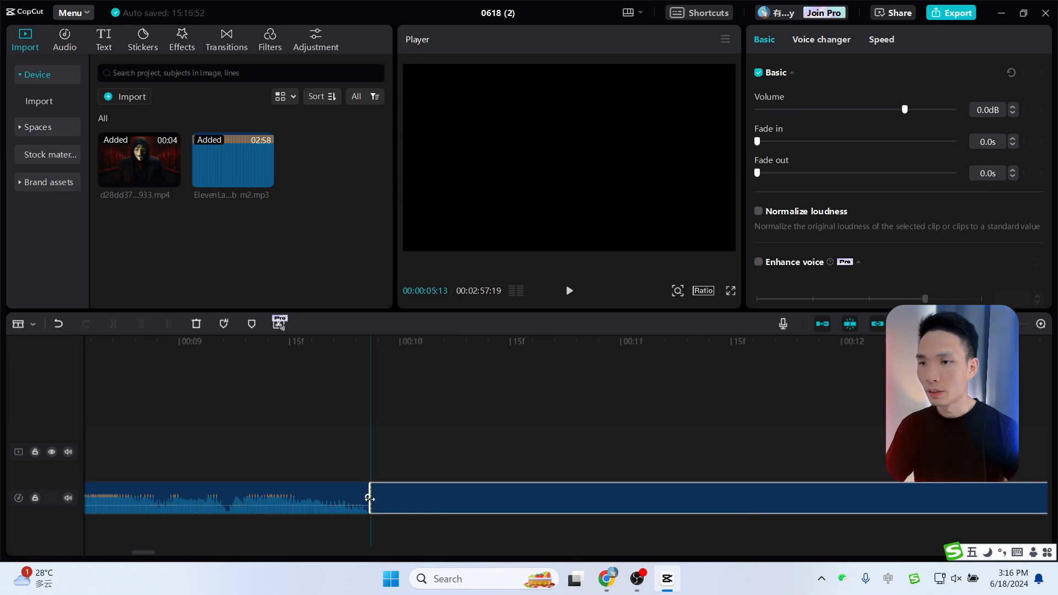
click(452, 496)
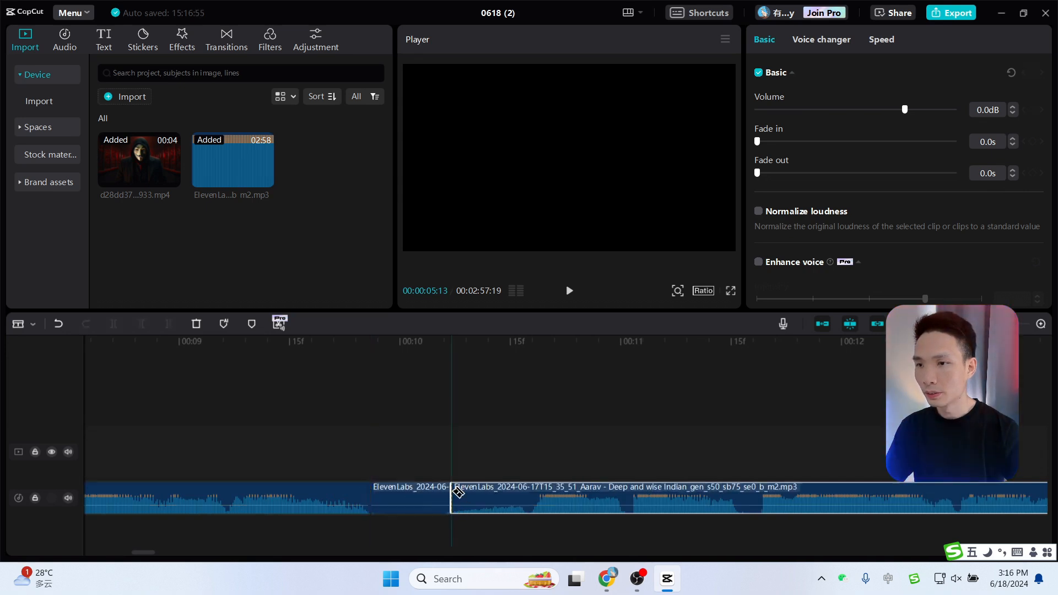
click(33, 324)
click(42, 345)
click(411, 498)
key(Delete)
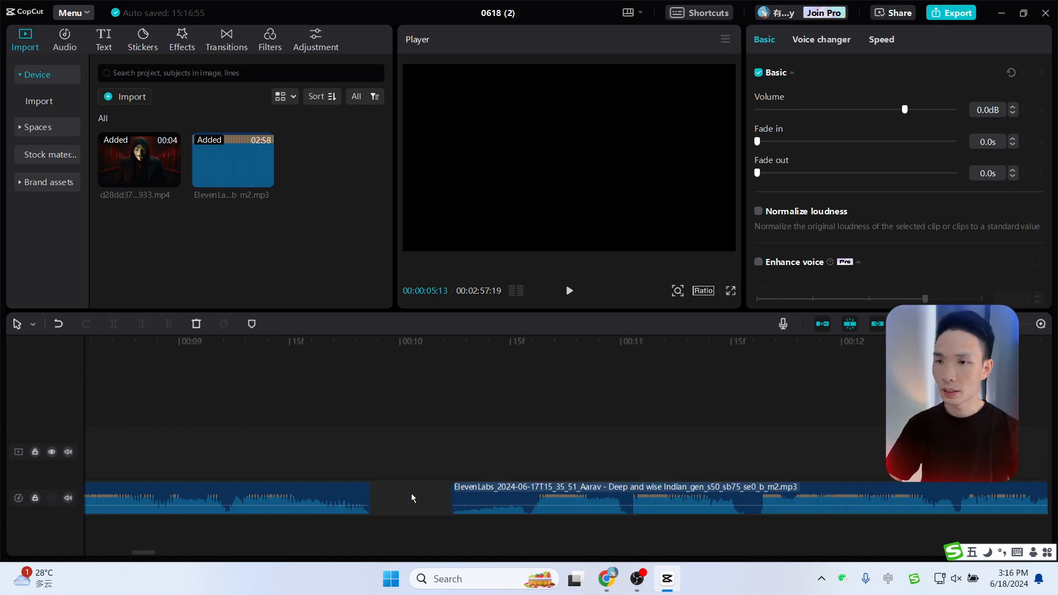
drag(544, 500, 463, 503)
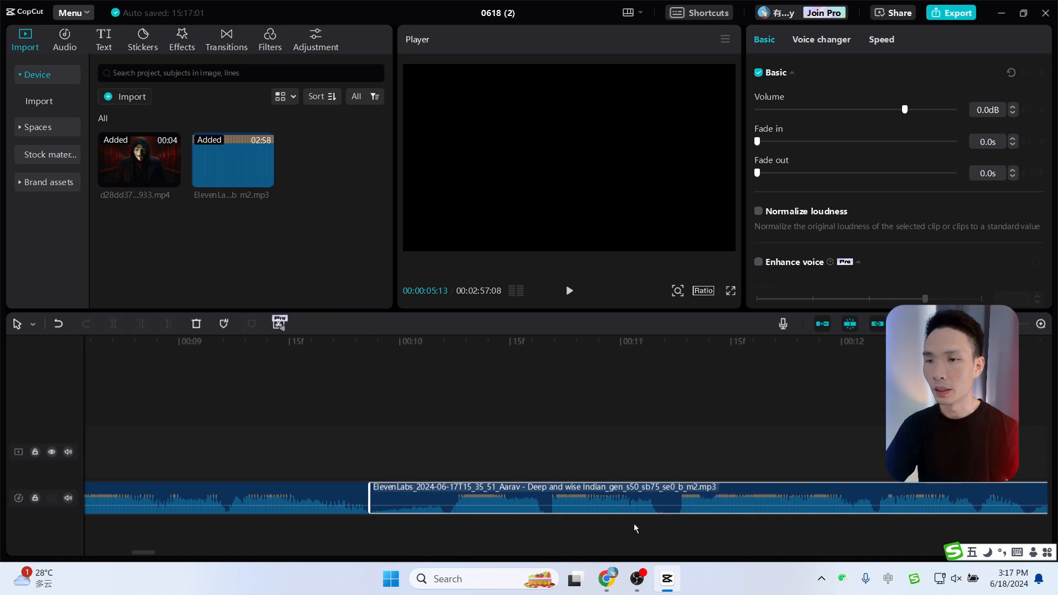
drag(147, 554, 71, 557)
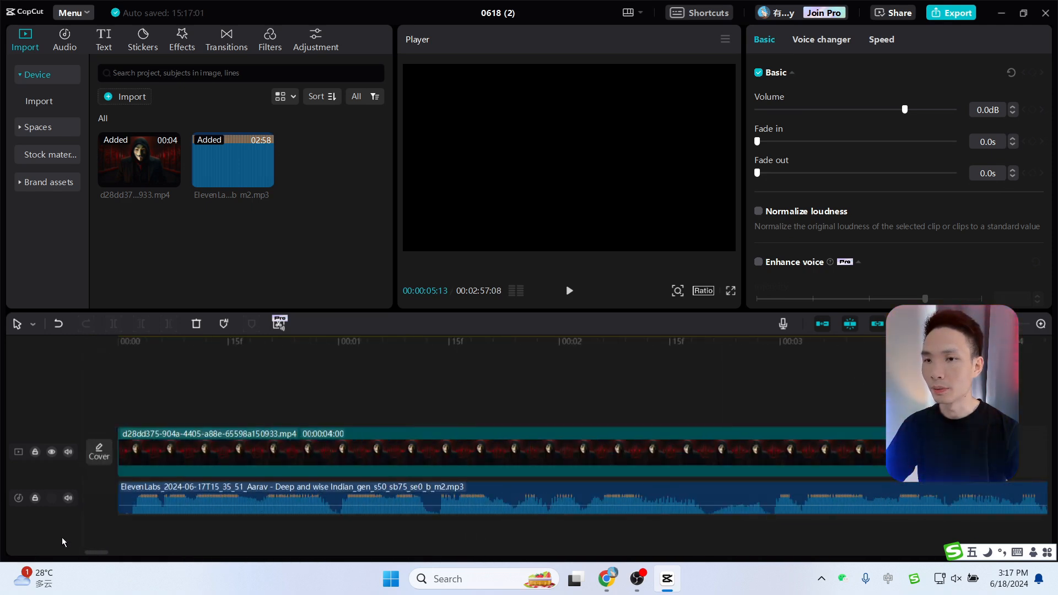
Play back the edited opening from the start of the timeline
click(213, 353)
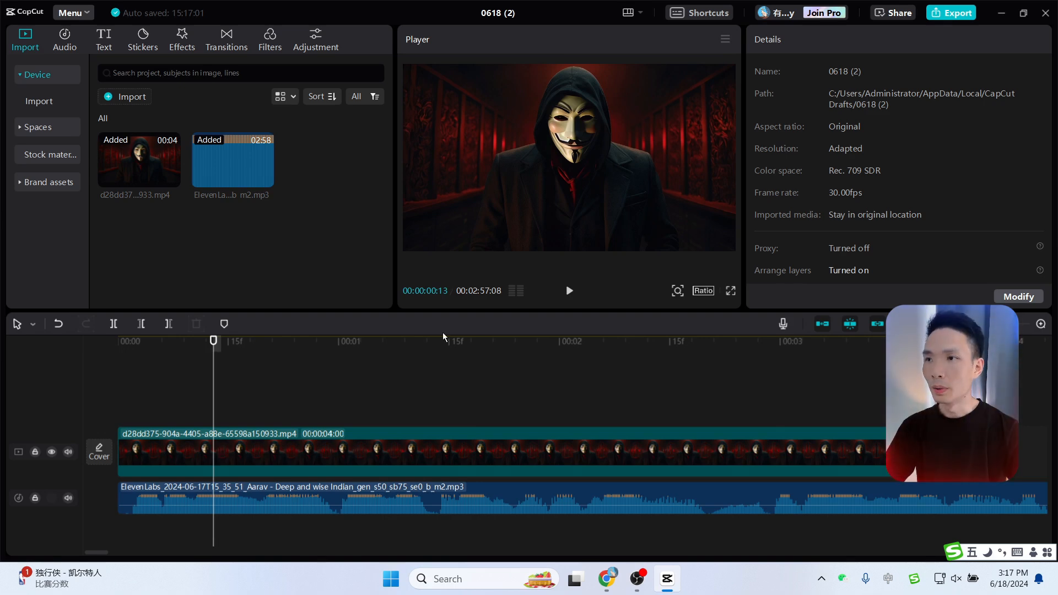
key(space)
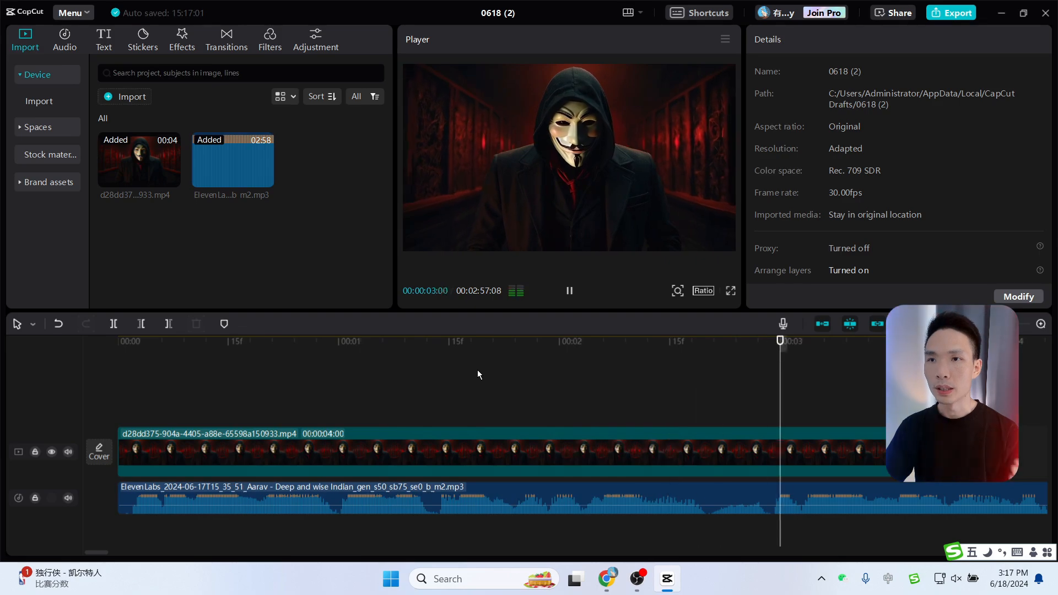
key(space)
Highlight the Rewritten Script text from "In today's world" to "Until next time!"
click(607, 579)
scroll(614, 479, up, 20)
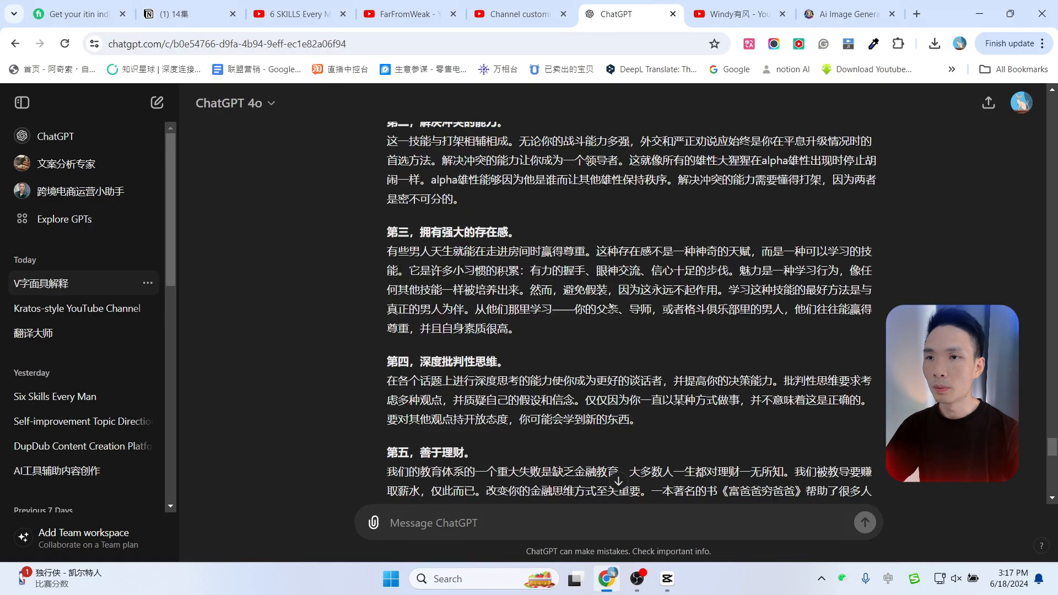
scroll(610, 305, up, 15)
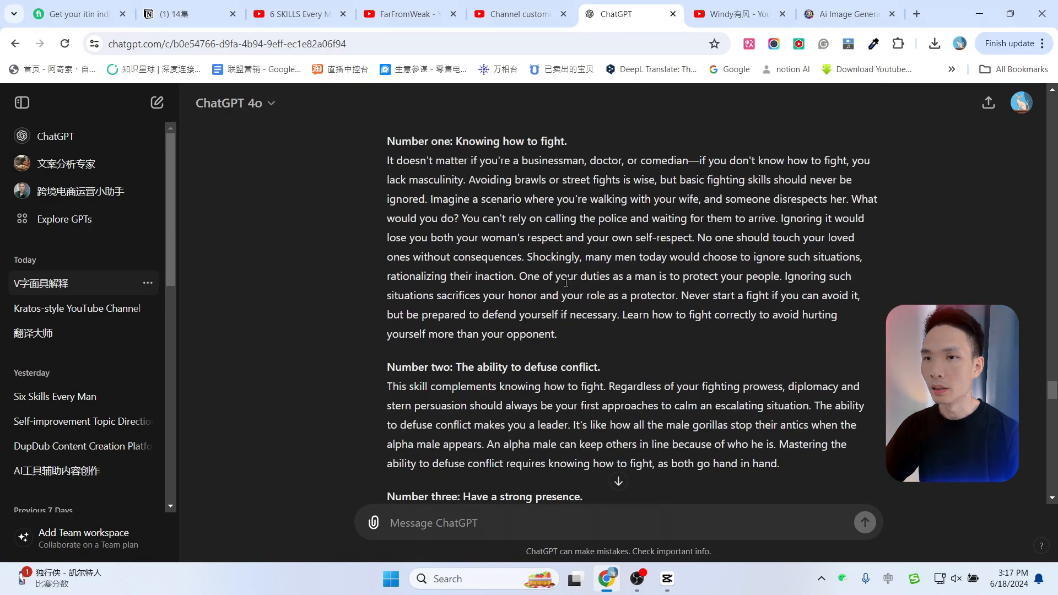
drag(388, 275, 624, 331)
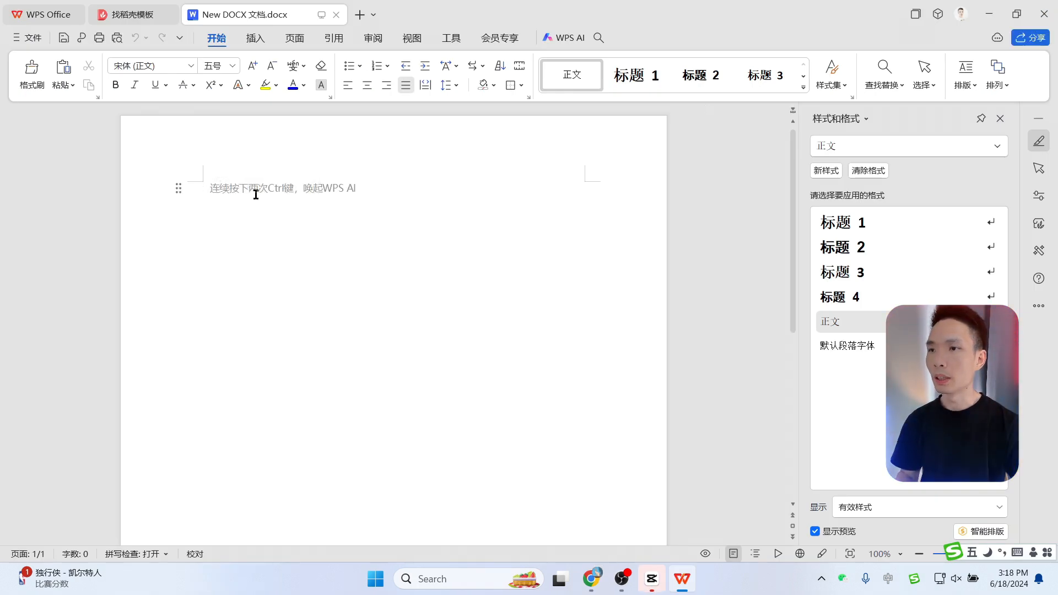
Paste the six-skills English script into the blank WPS document and select its opening paragraph
key(ctrl+v)
scroll(385, 330, up, 15)
click(437, 206)
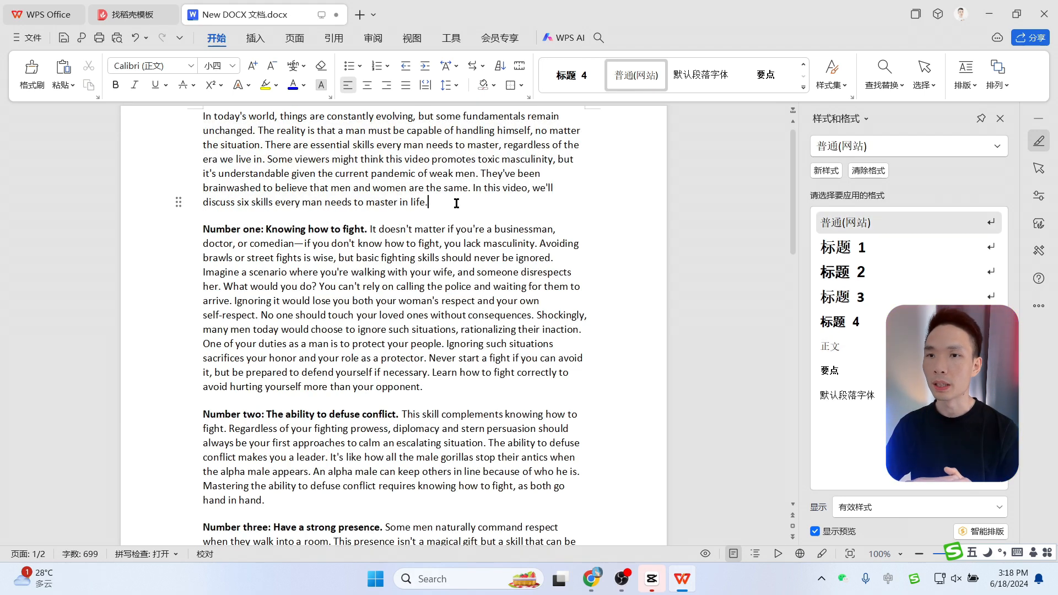
drag(432, 202, 449, 81)
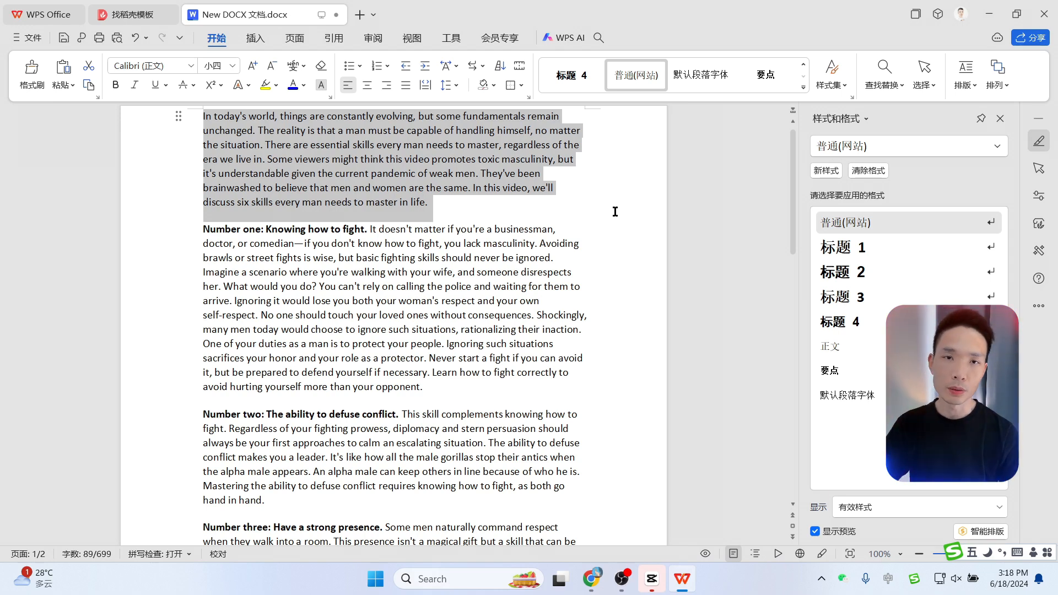
After a brief look at ChatGPT, reselect the opening paragraph and copy it for ChatGPT
click(591, 578)
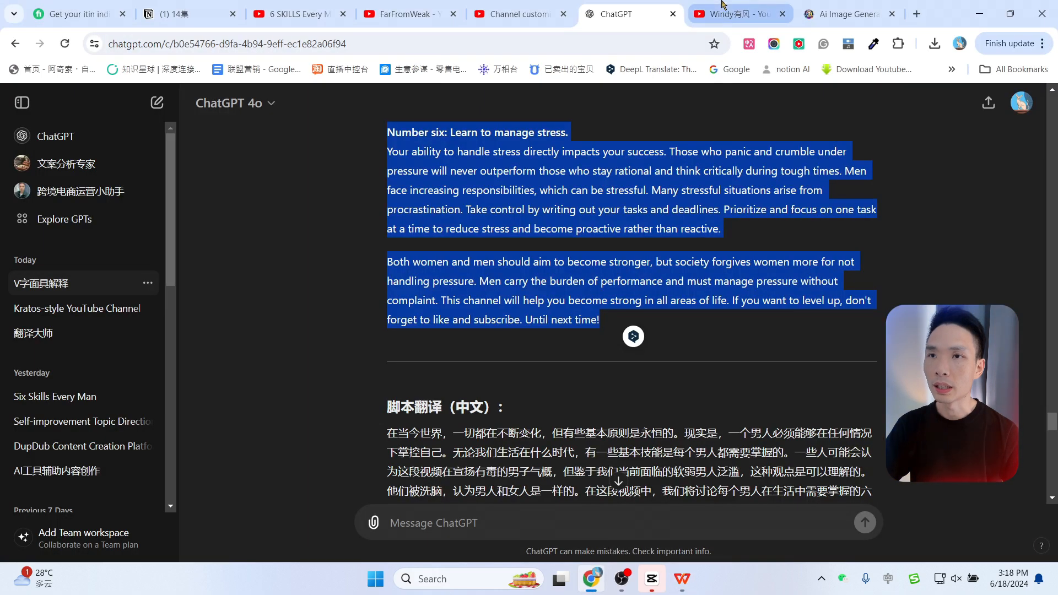
click(739, 14)
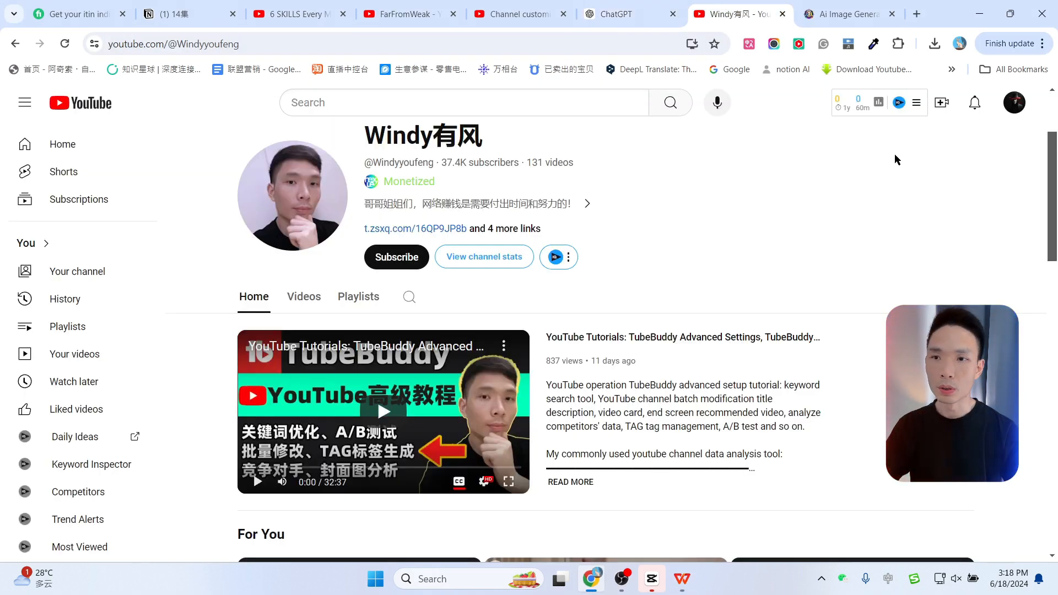
key(alt+Tab)
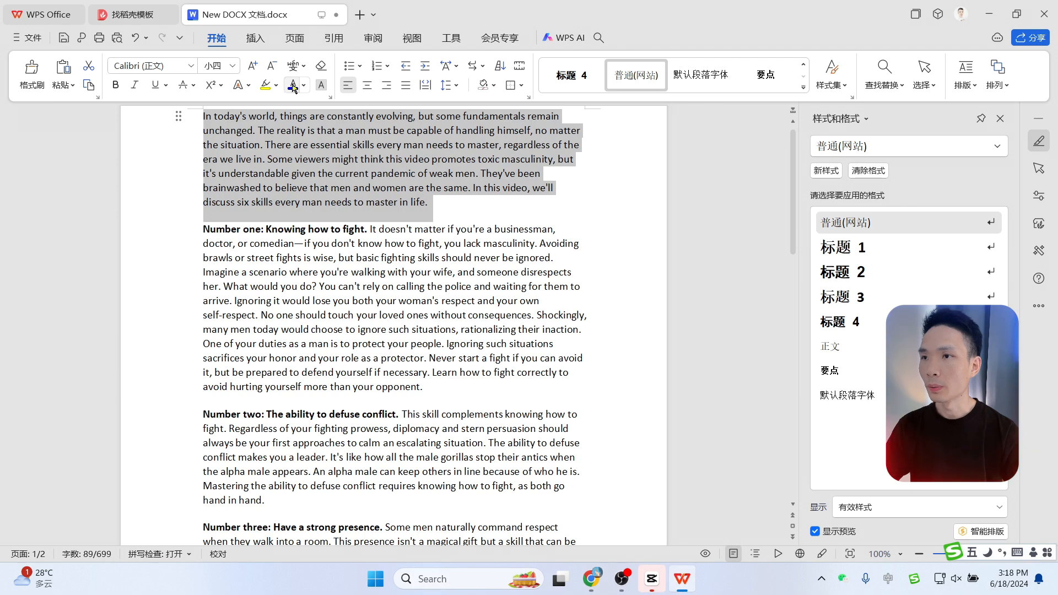
click(451, 176)
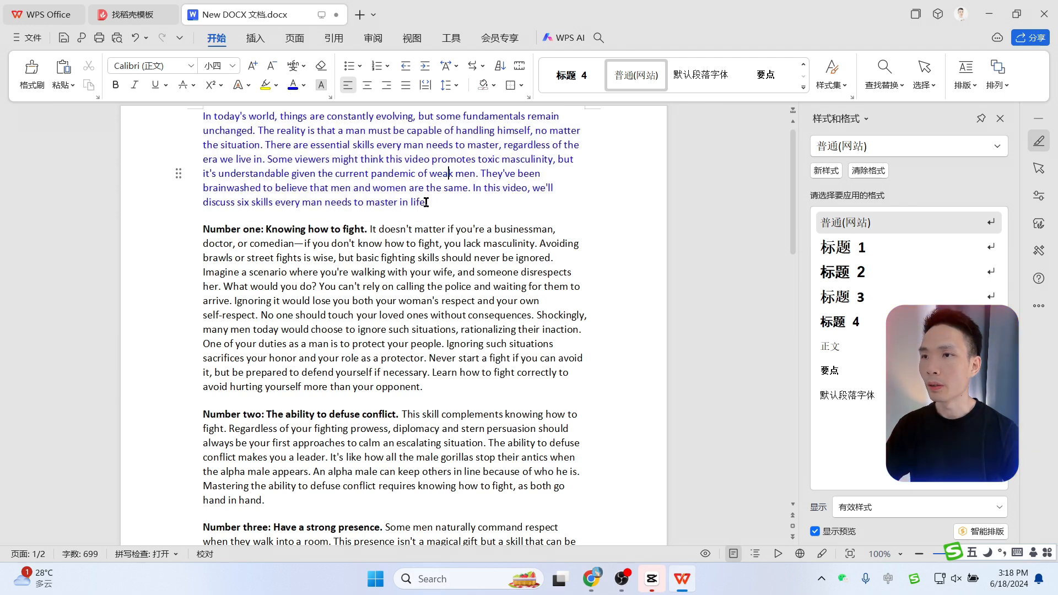
drag(426, 202, 205, 122)
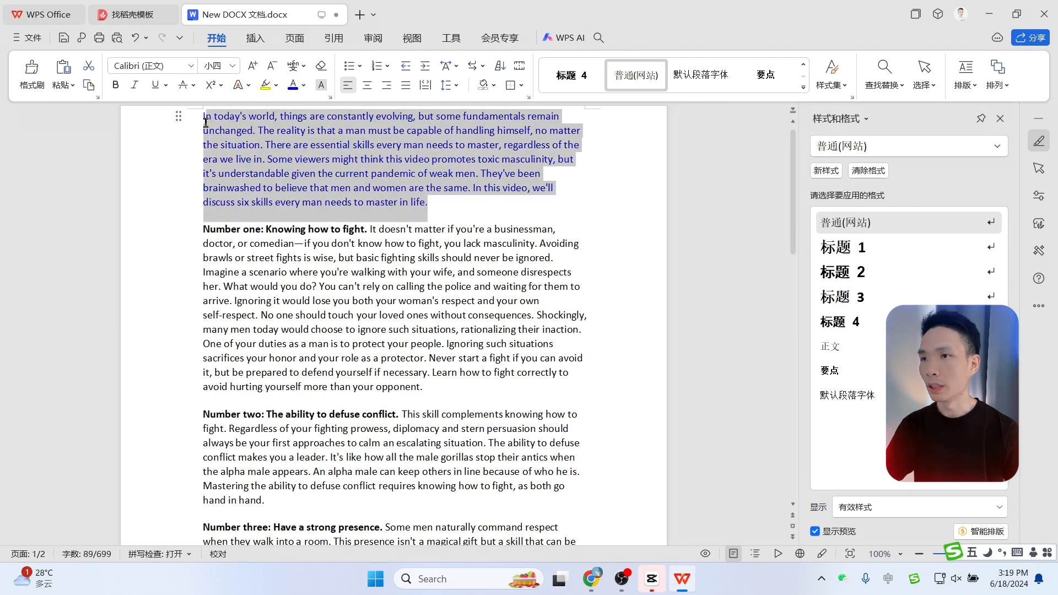
key(alt+Tab)
Paste the script's opening paragraph into the ChatGPT message box with blank lines above it
key(ctrl+shift+Tab)
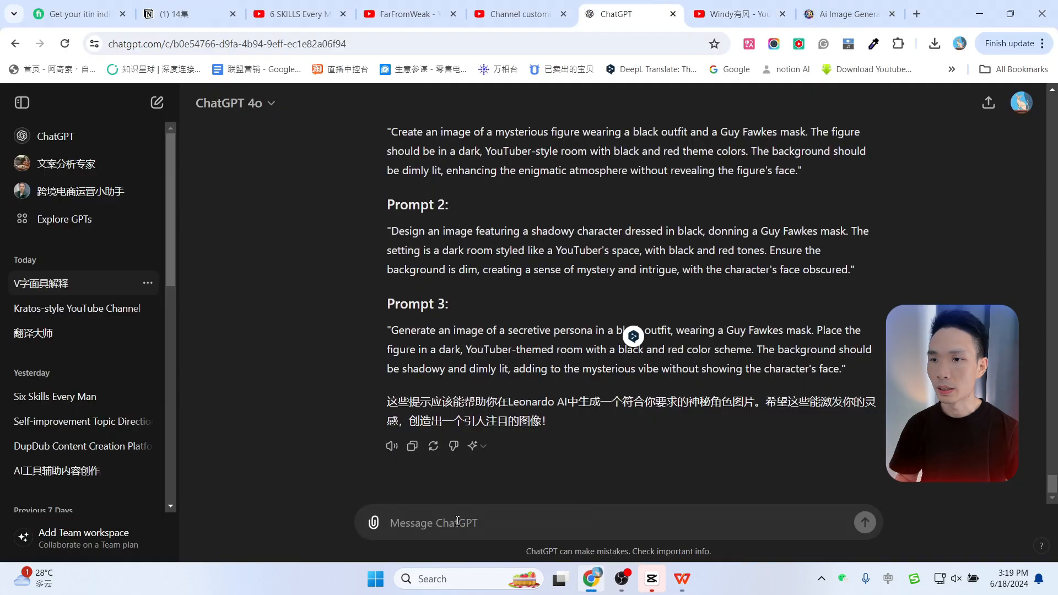
click(458, 520)
key(ctrl+v)
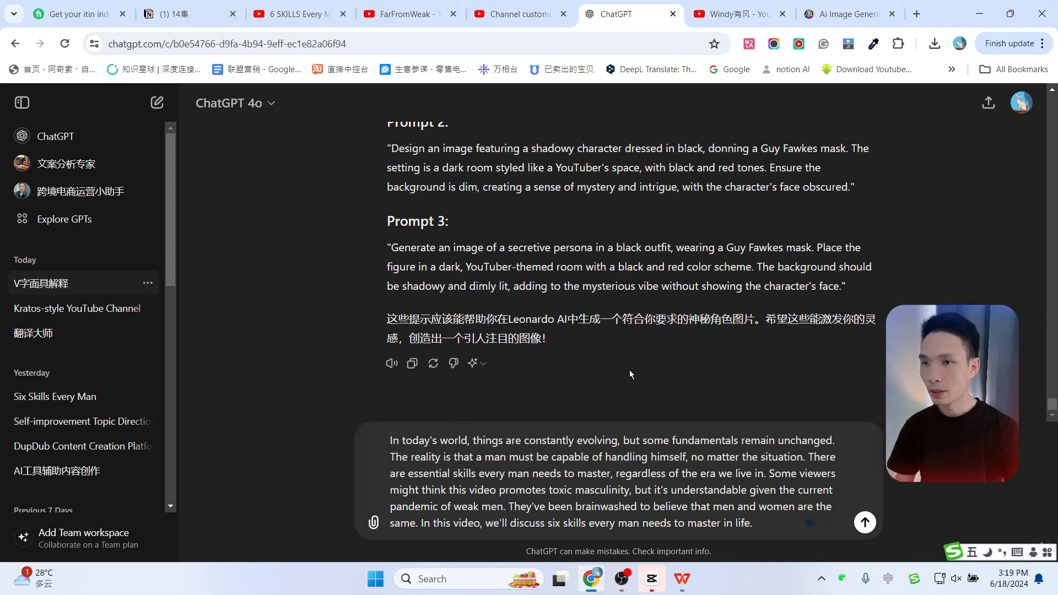
key(shift+Return)
key(shift+Return)
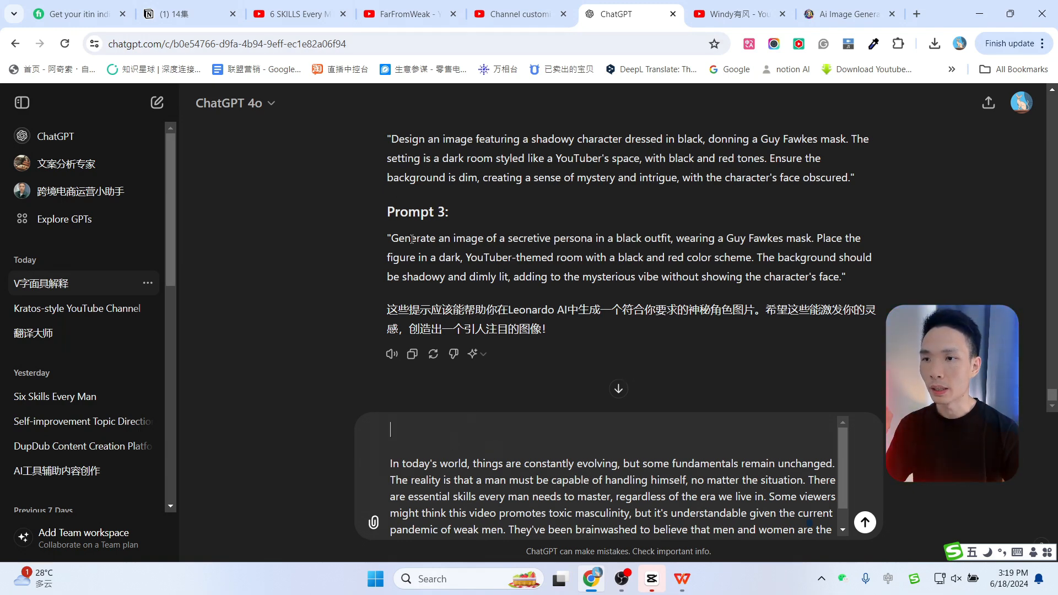
Add the Chinese four-prompts-per-paragraph instruction on top, plus '主色调为黑色和红色。'
click(182, 14)
key(ctrl+v)
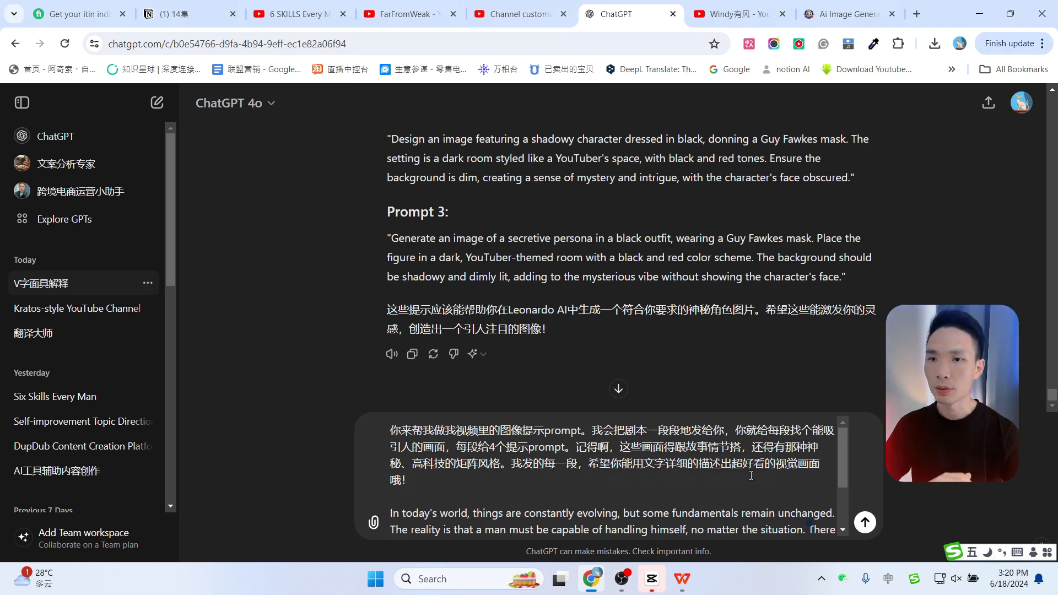
text(主色调为黑色和红色。)
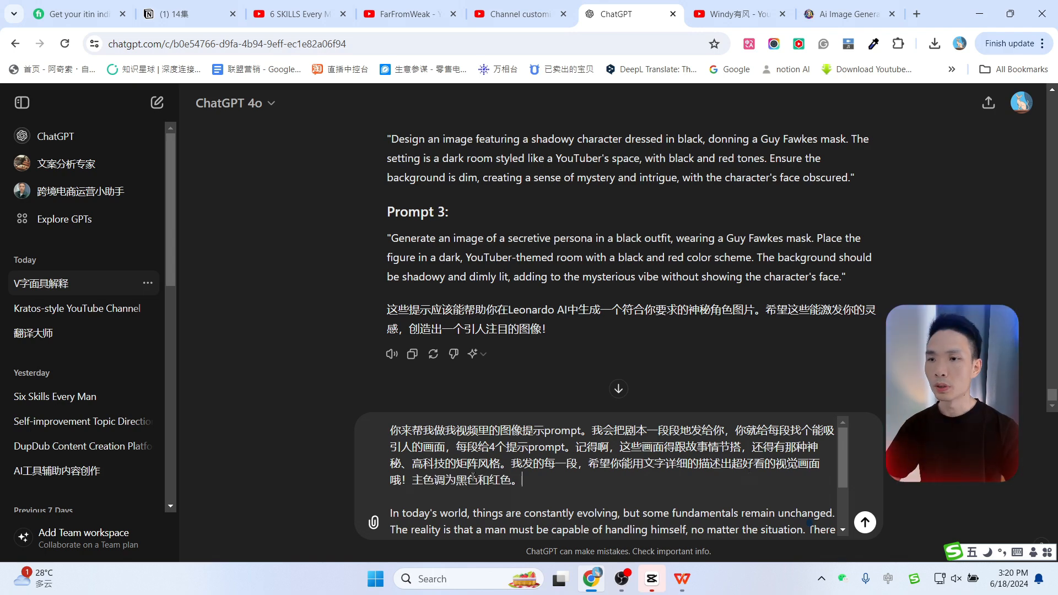
scroll(639, 482, down, 2)
scroll(640, 483, up, 2)
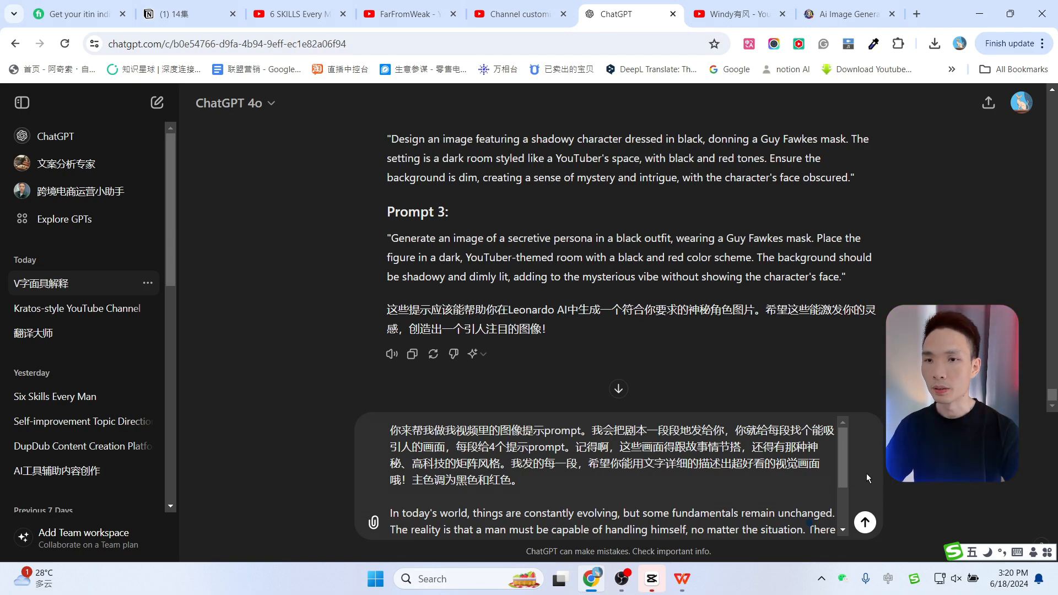
Send the request, then select and copy prompt 1 from the four black-and-red prompts returned
click(864, 522)
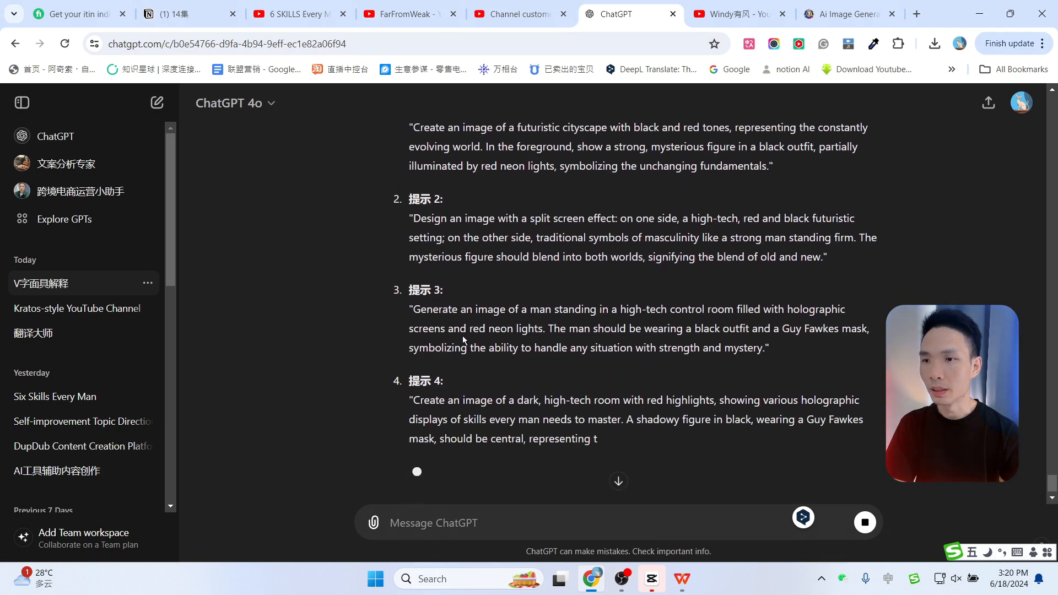
scroll(427, 241, up, 3)
scroll(428, 241, down, 1)
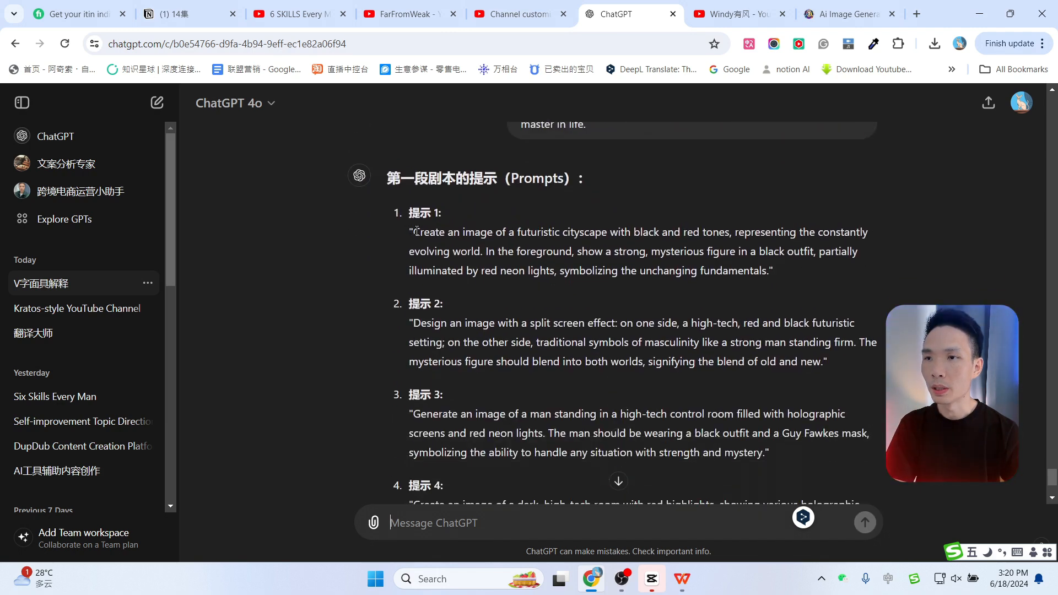
drag(414, 230, 767, 269)
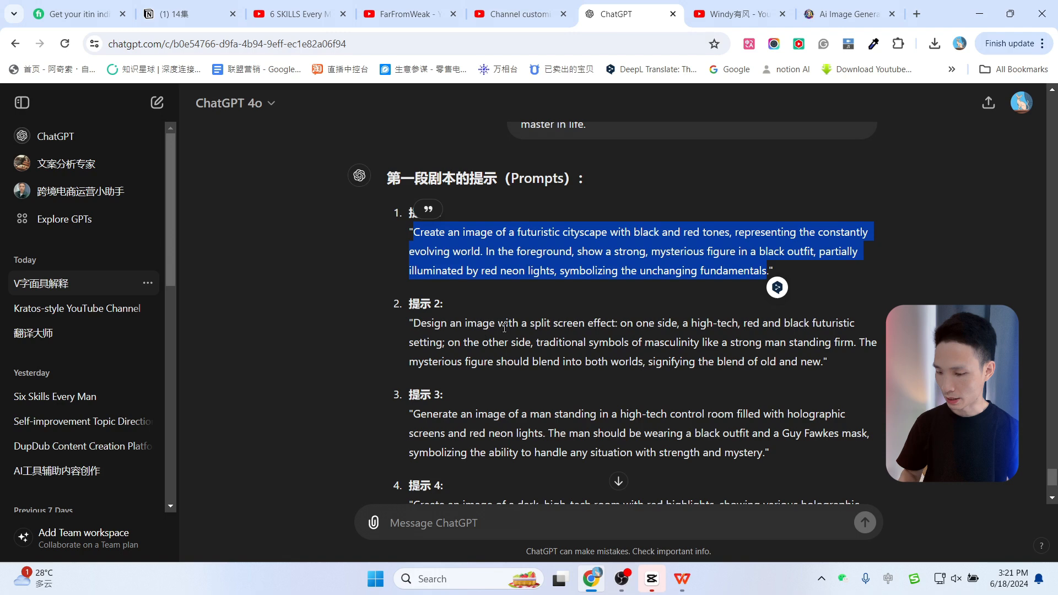
Replace Leonardo's prompt with the futuristic cityscape prompt, set Number of Images to 1, and generate
click(861, 11)
click(501, 211)
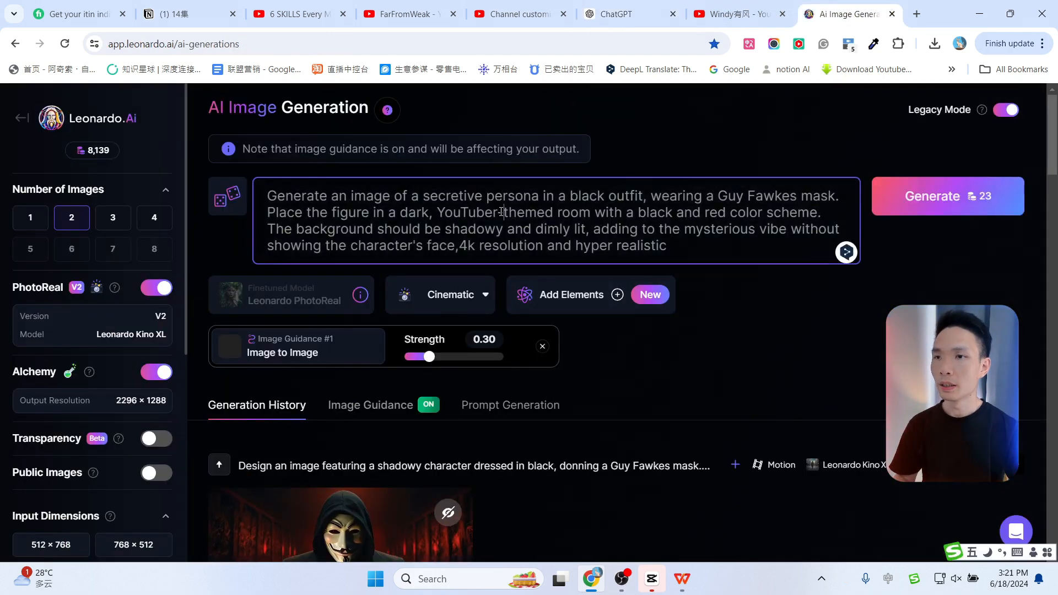
key(ctrl+a)
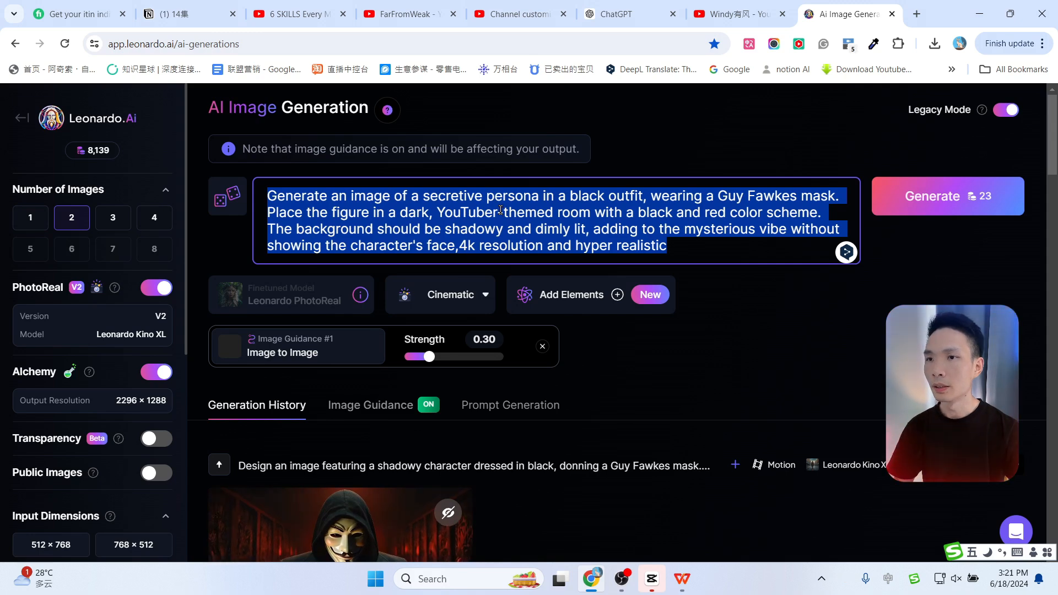
key(ctrl+v)
scroll(101, 347, down, 1)
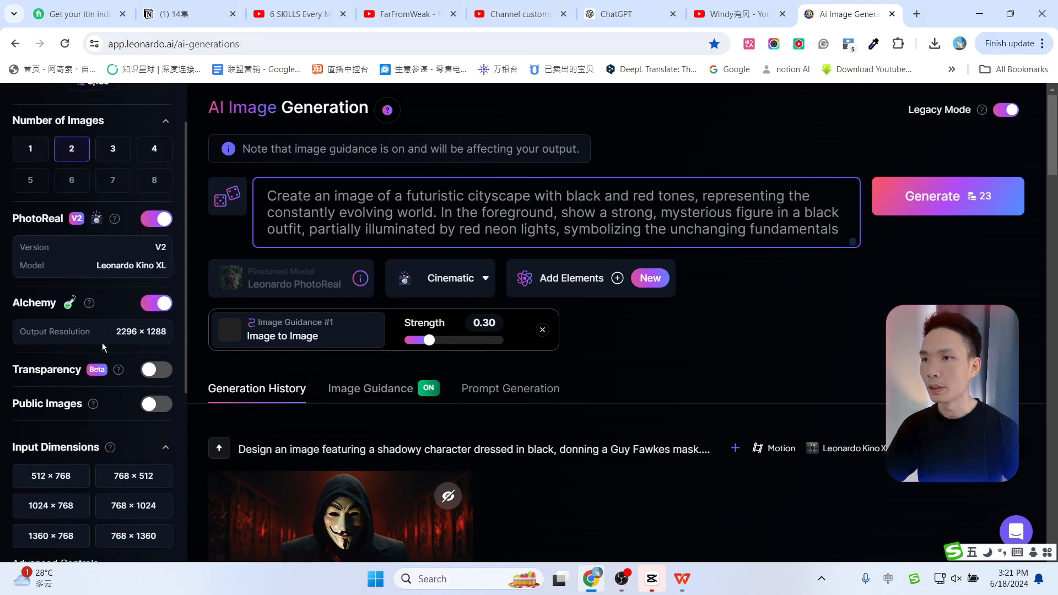
scroll(102, 347, down, 4)
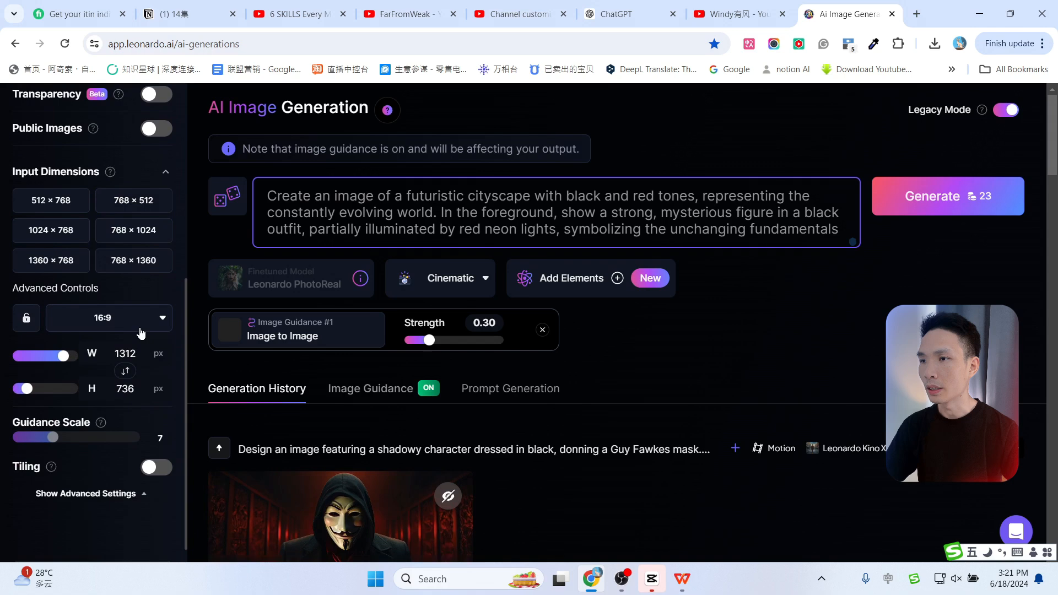
scroll(81, 243, up, 5)
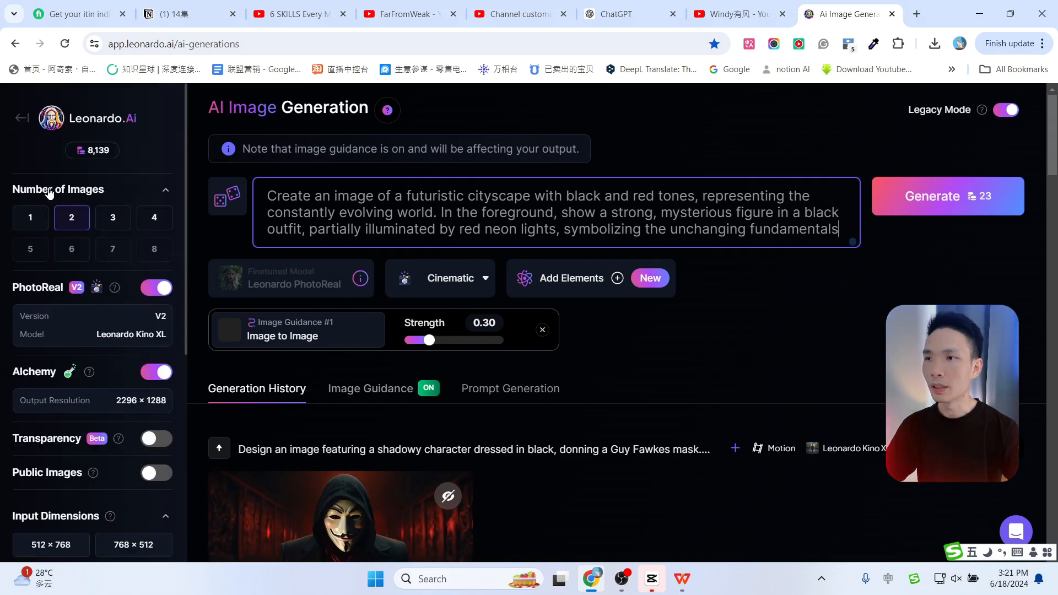
click(33, 225)
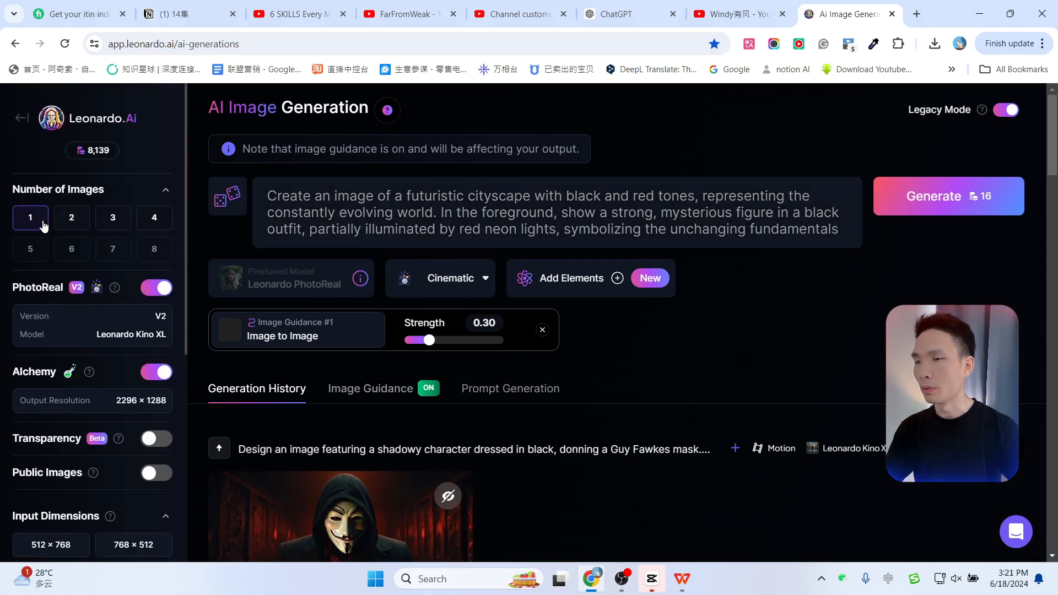
click(77, 226)
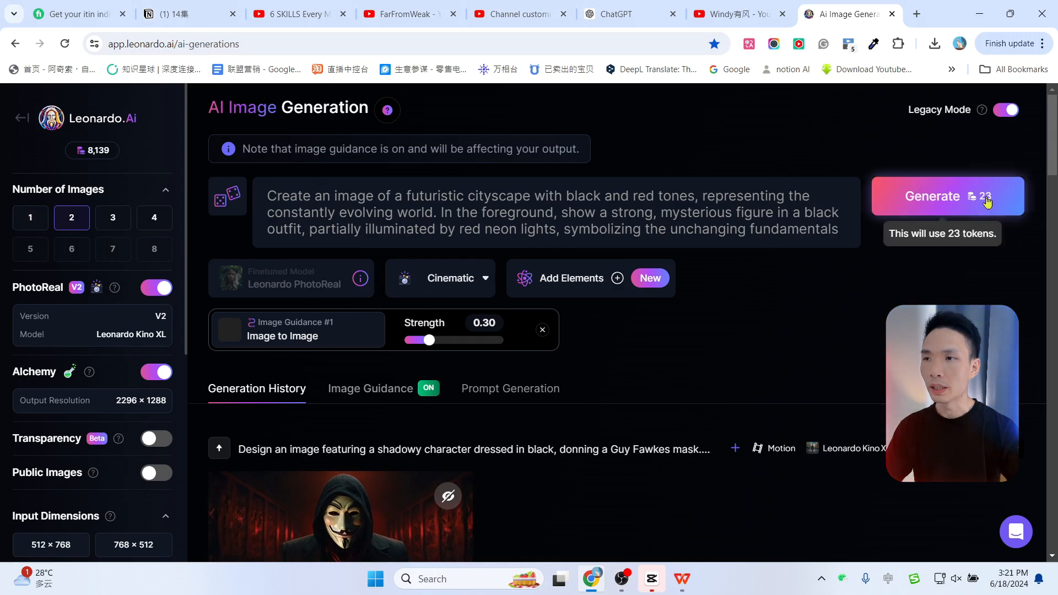
click(29, 225)
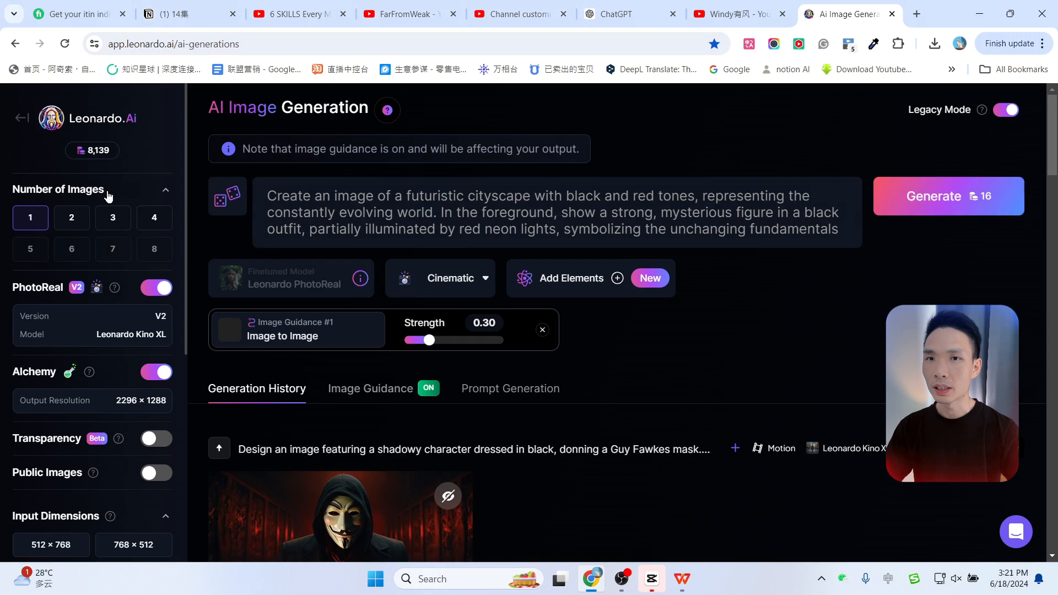
click(945, 200)
Swap in the split-screen prompt 2 and generate its image
scroll(435, 311, down, 1)
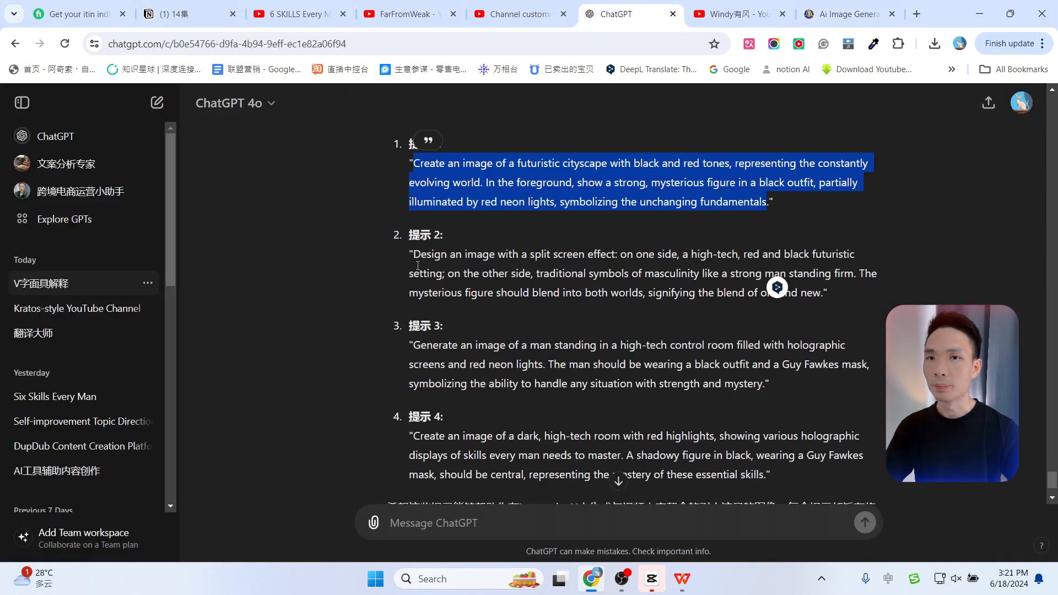
drag(414, 254, 812, 302)
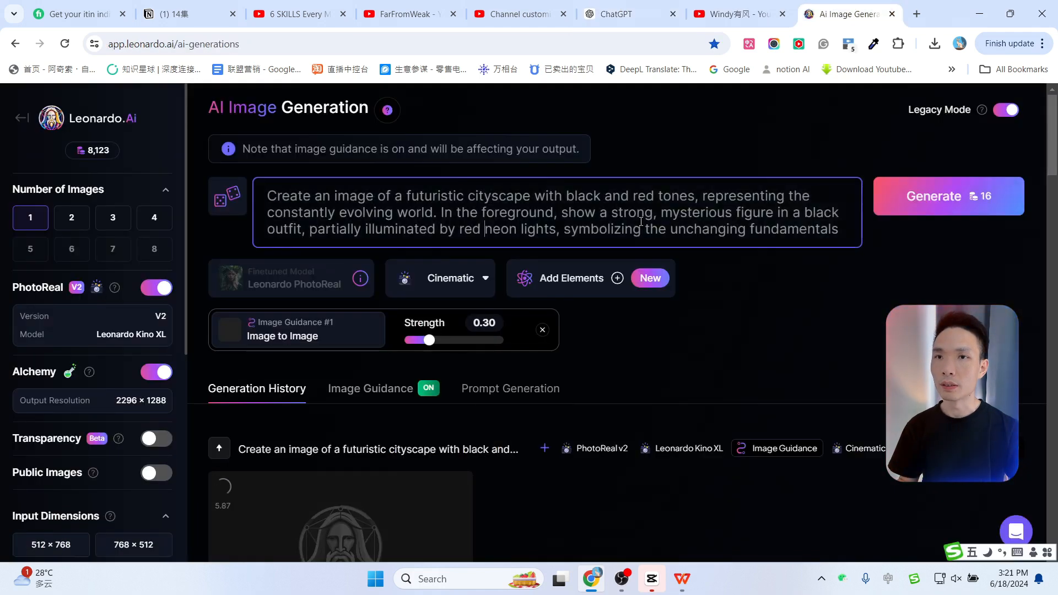
key(ctrl+a)
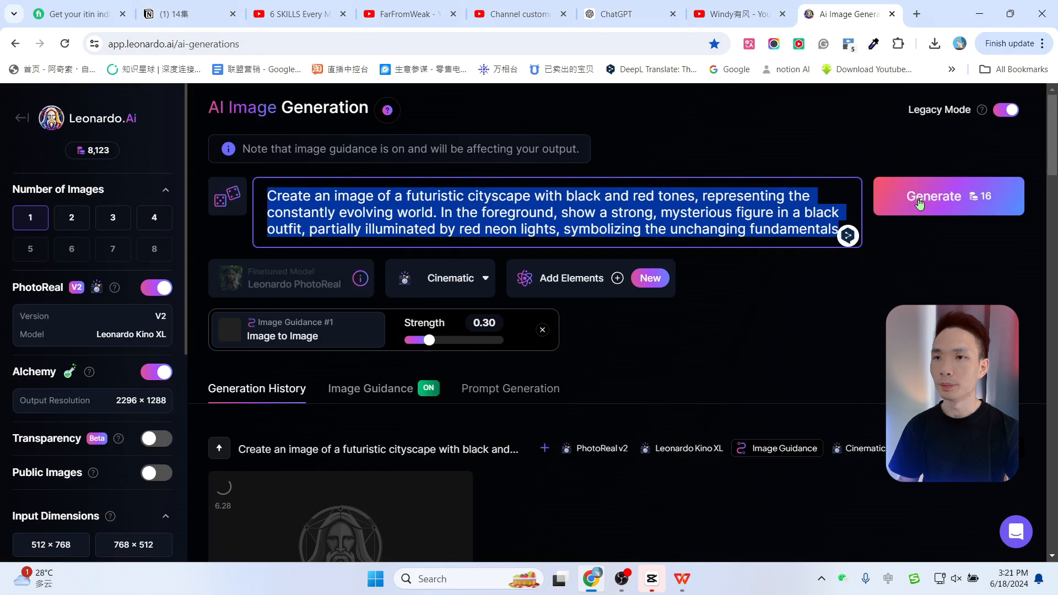
key(ctrl+v)
click(945, 196)
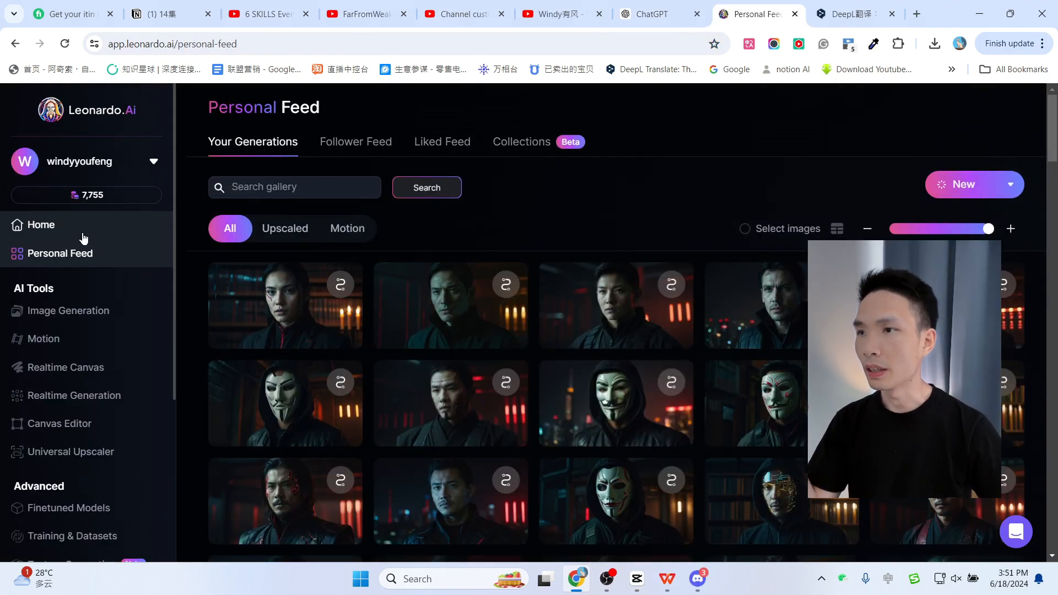
Open a masked-figure image from the Personal Feed, scroll the generation history, and enlarge it
click(340, 382)
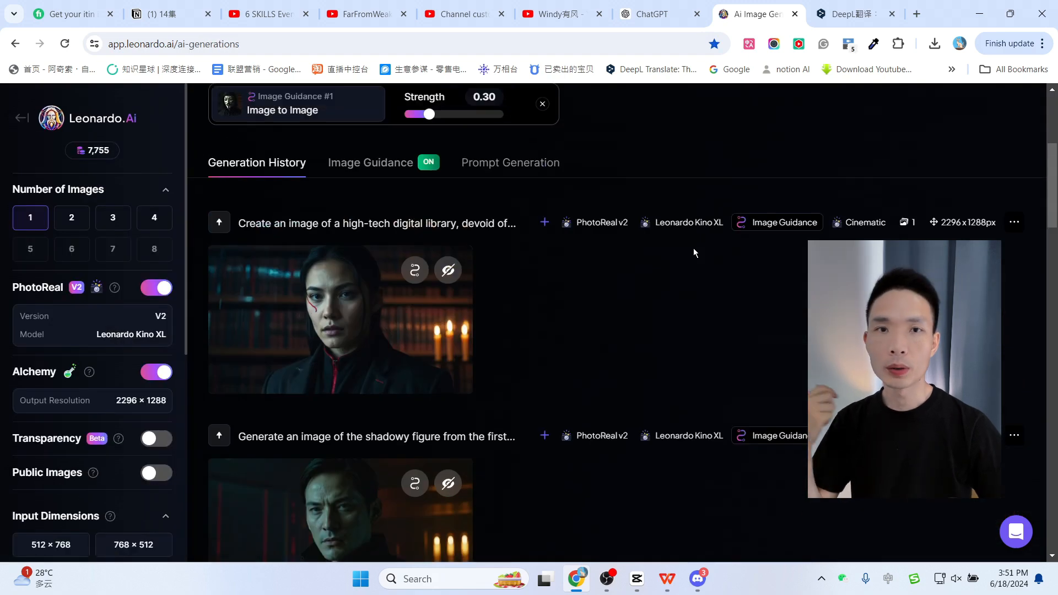
scroll(699, 252, up, 2)
scroll(727, 253, down, 3)
scroll(767, 253, up, 3)
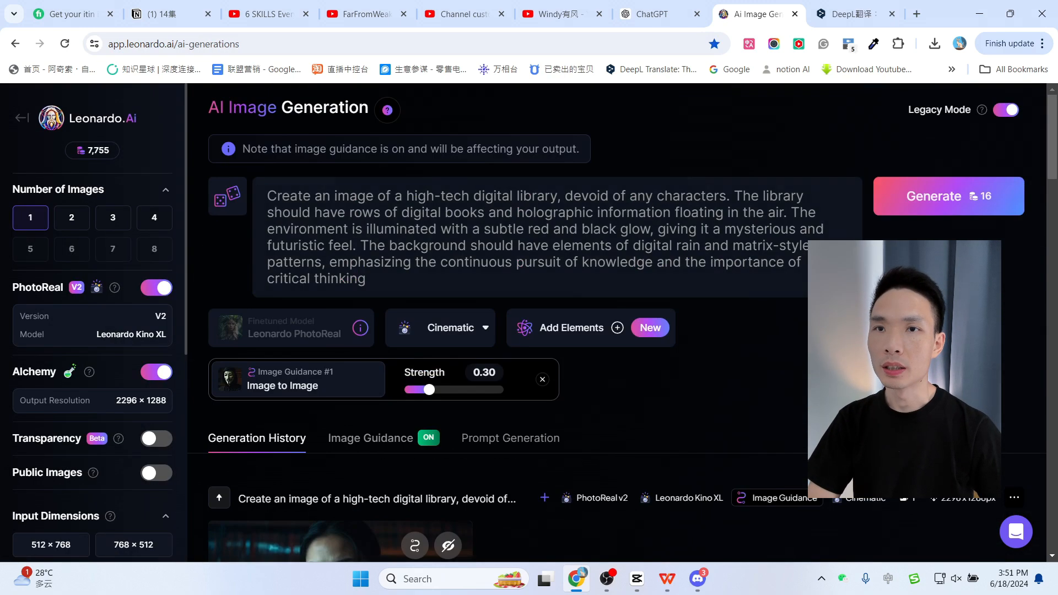
scroll(810, 235, down, 15)
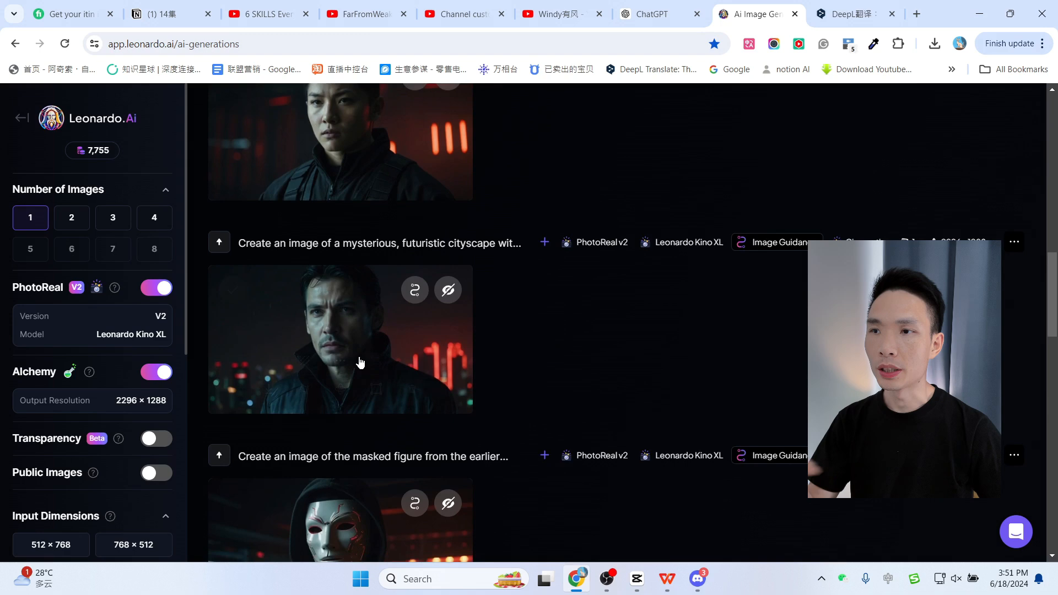
mouse_move(362, 266)
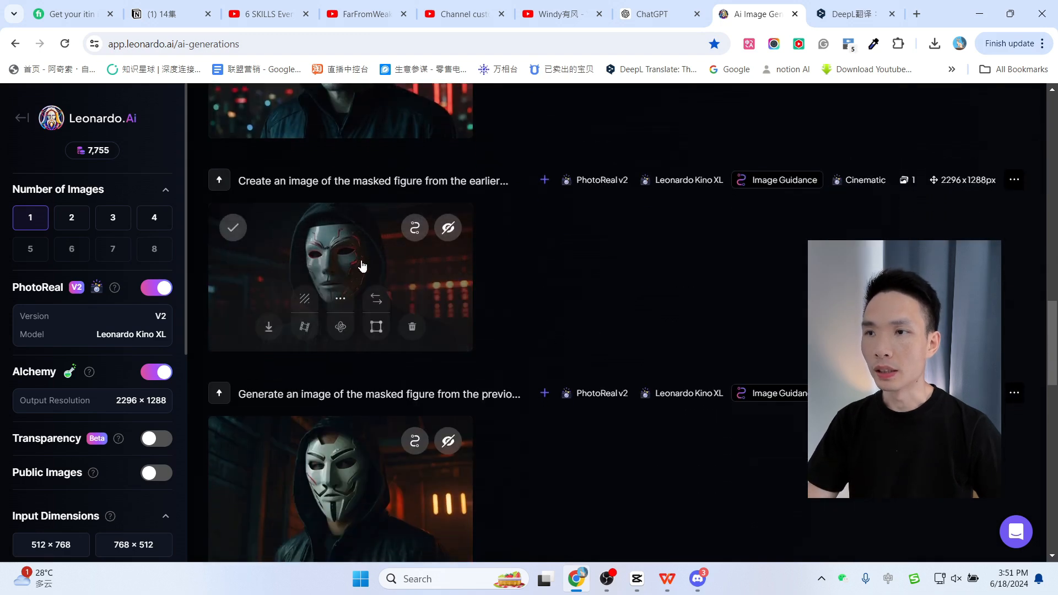
click(461, 251)
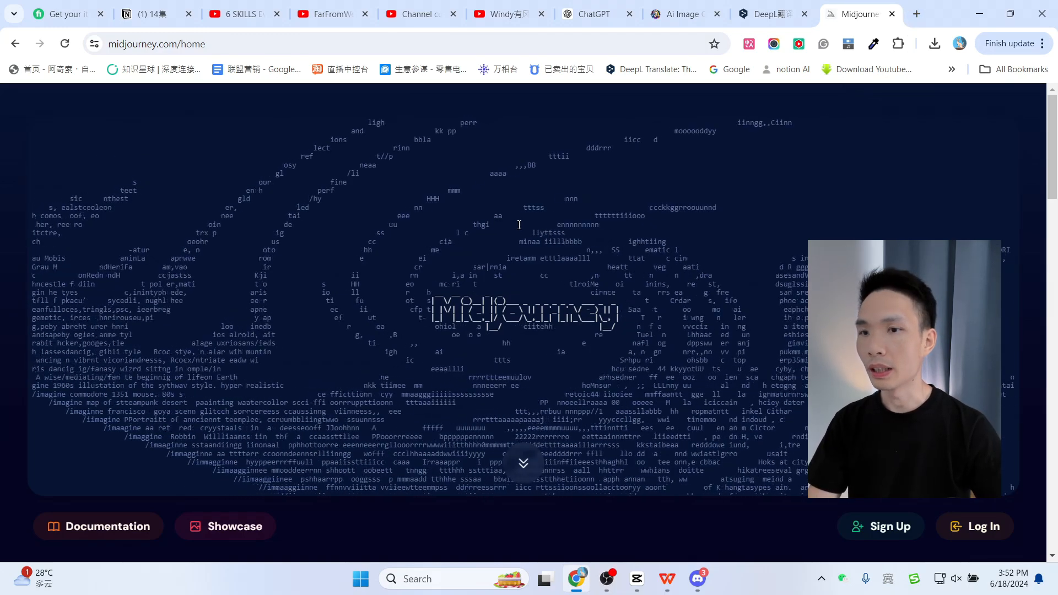
Close the enlarged digital-library image in Discord and scroll through earlier Midjourney results
click(697, 579)
key(Escape)
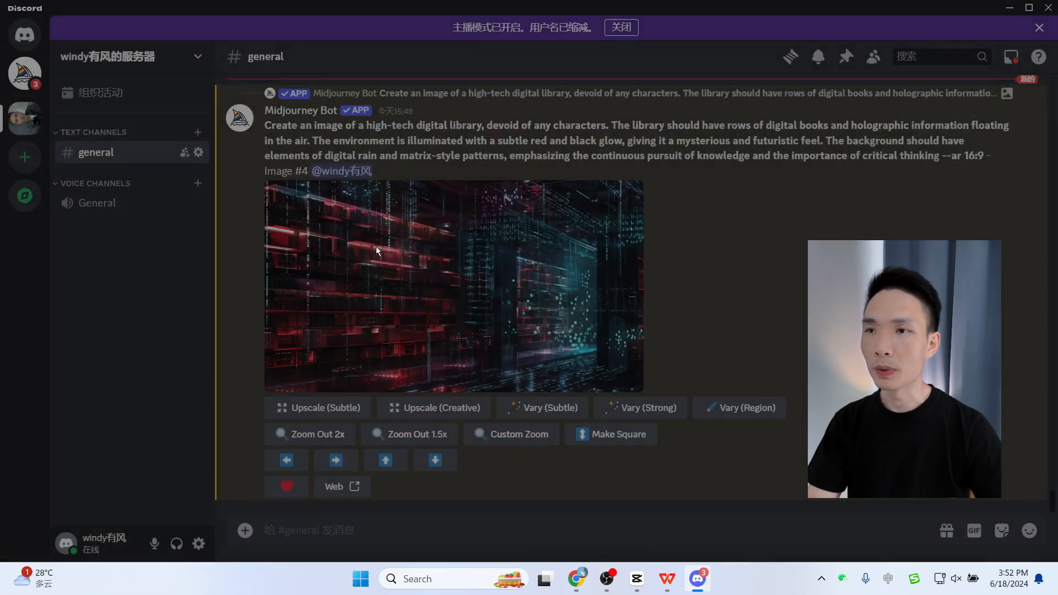
scroll(544, 312, up, 15)
scroll(550, 313, up, 15)
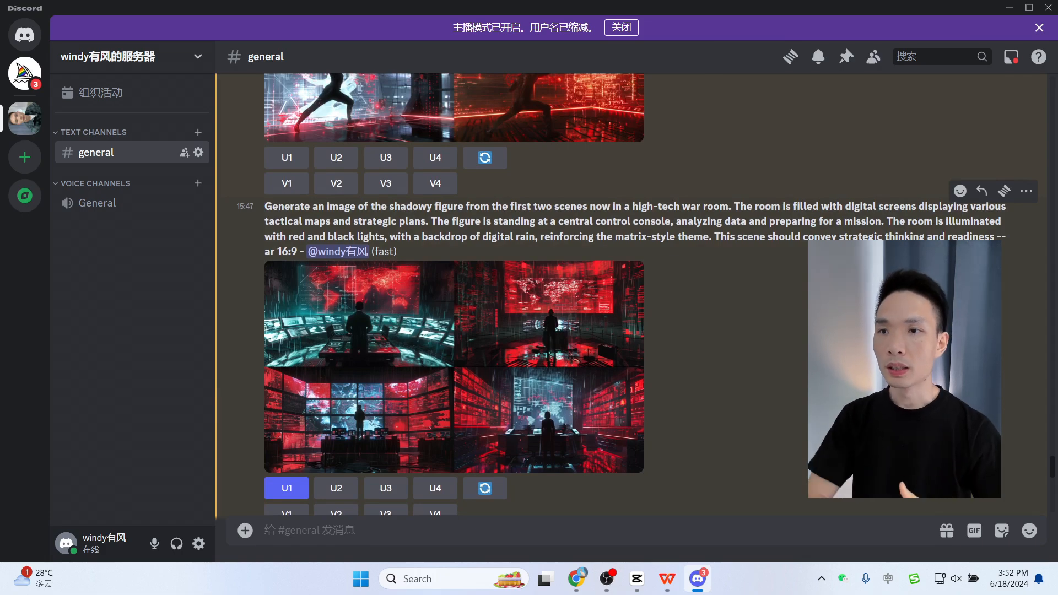
scroll(785, 304, up, 5)
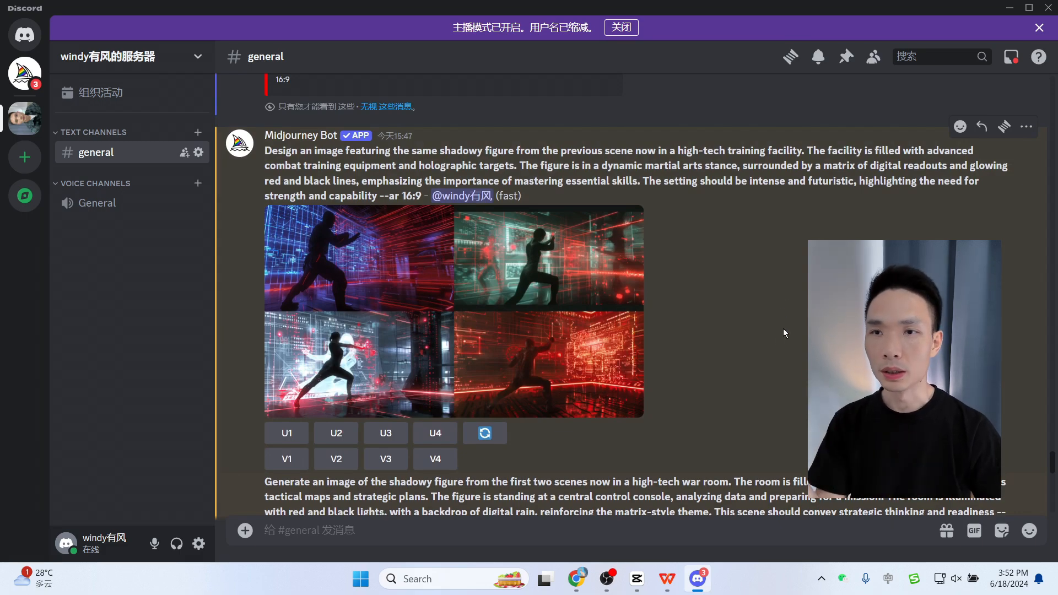
scroll(777, 334, down, 10)
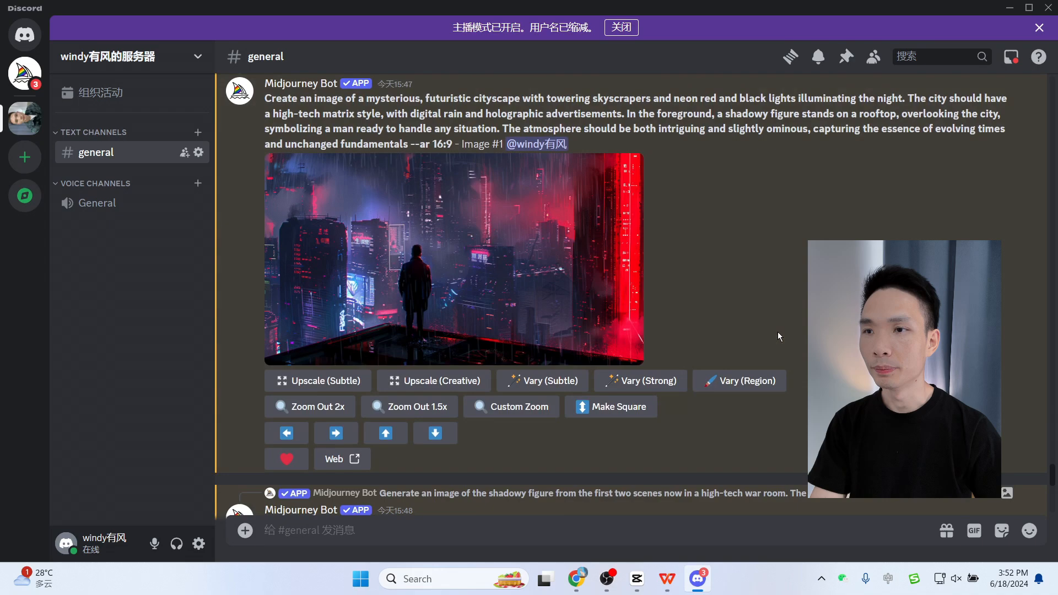
scroll(779, 329, down, 5)
Start a /imagine command and paste the digital-library prompt ending in '--ar 16:9'
click(317, 532)
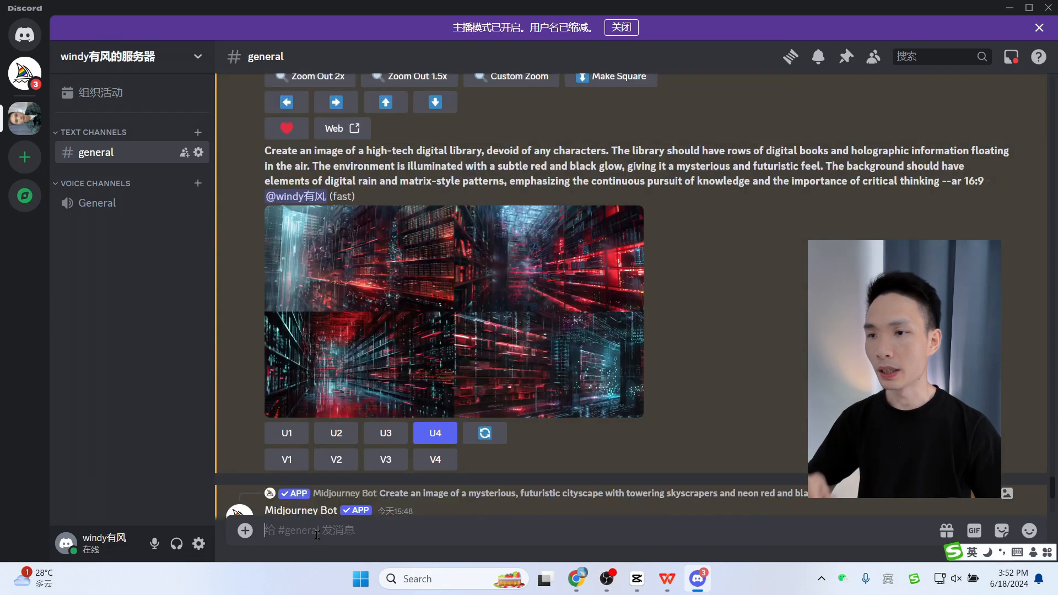
text(/)
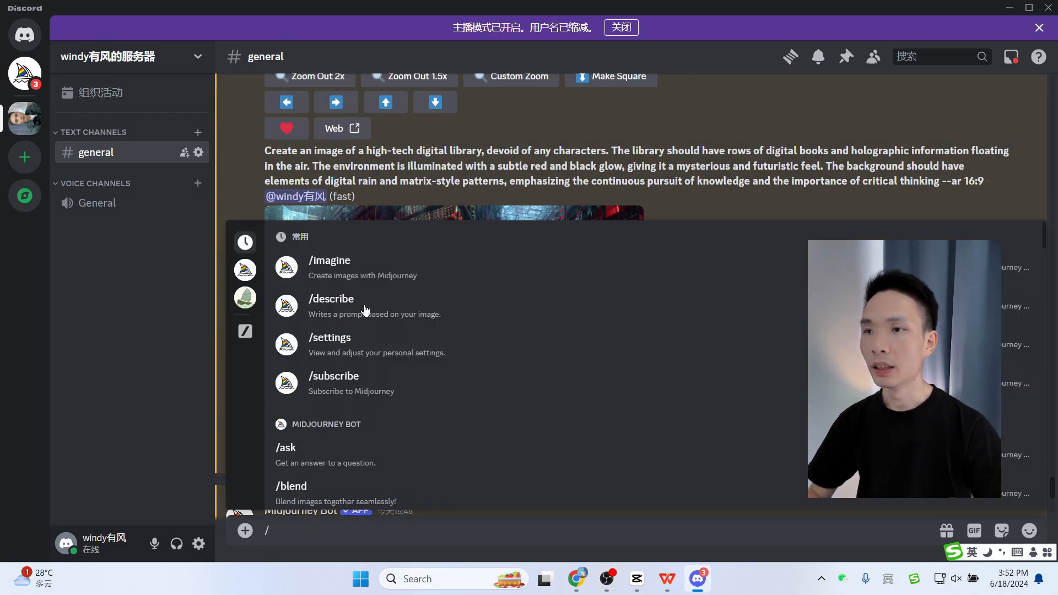
click(331, 274)
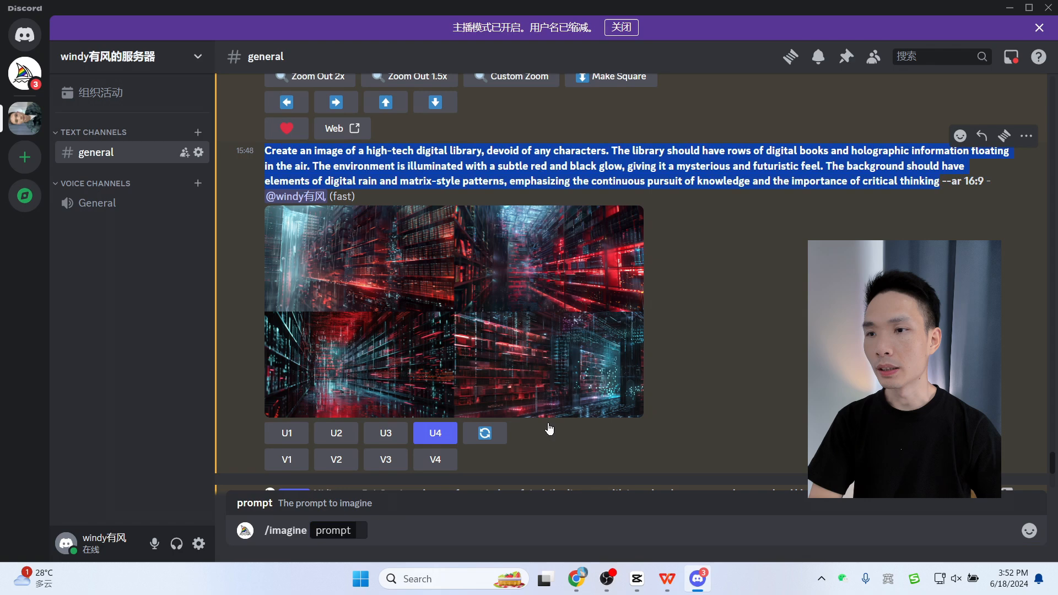
click(348, 530)
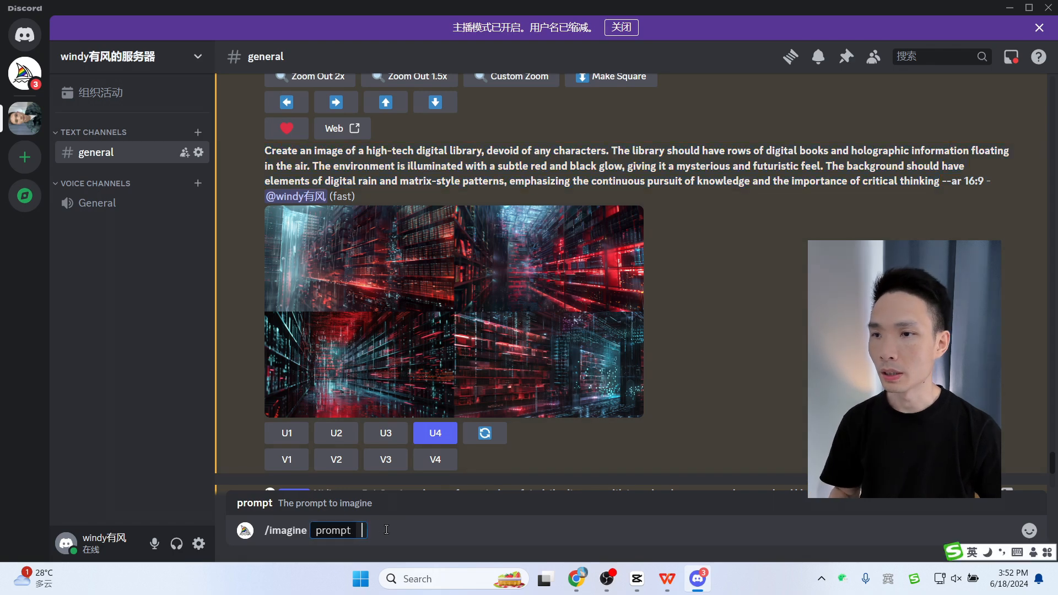
text(Create an image of a high-tech digital library, devoid of any characters. The library should have rows of digital books and holographic information floating in the air. The environment is illuminated with a subtle red and black glow, giving it a mysterious and futuristic feel. The background should have elements of digital rain and matrix-style patterns, emphasizing the continuous pursuit of knowledge and the importance of critical thinking)
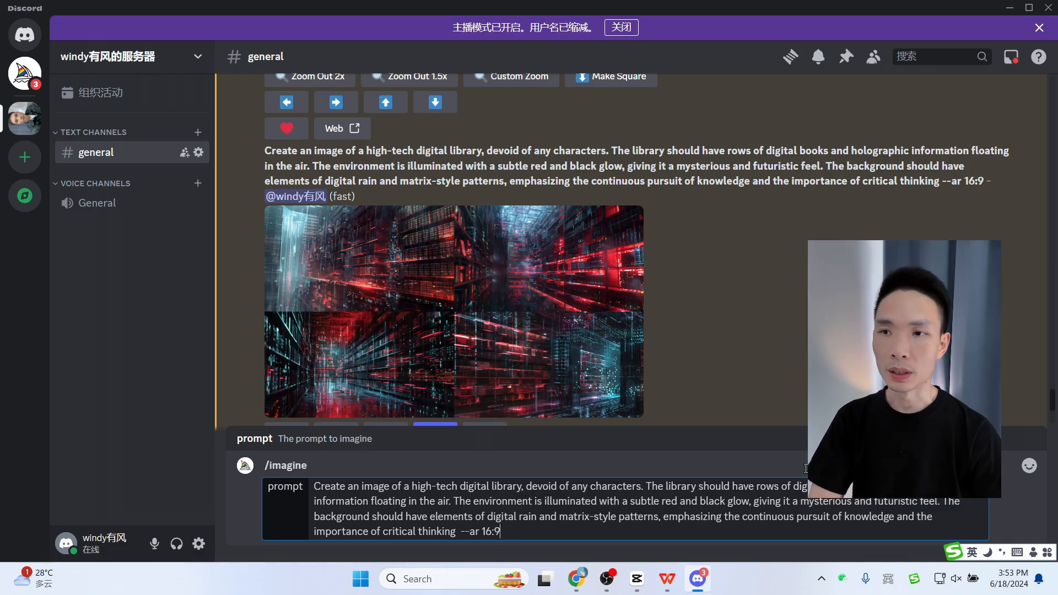
Inspect the cityscape and martial-arts image grids enlarged in Discord's lightbox
scroll(604, 276, up, 10)
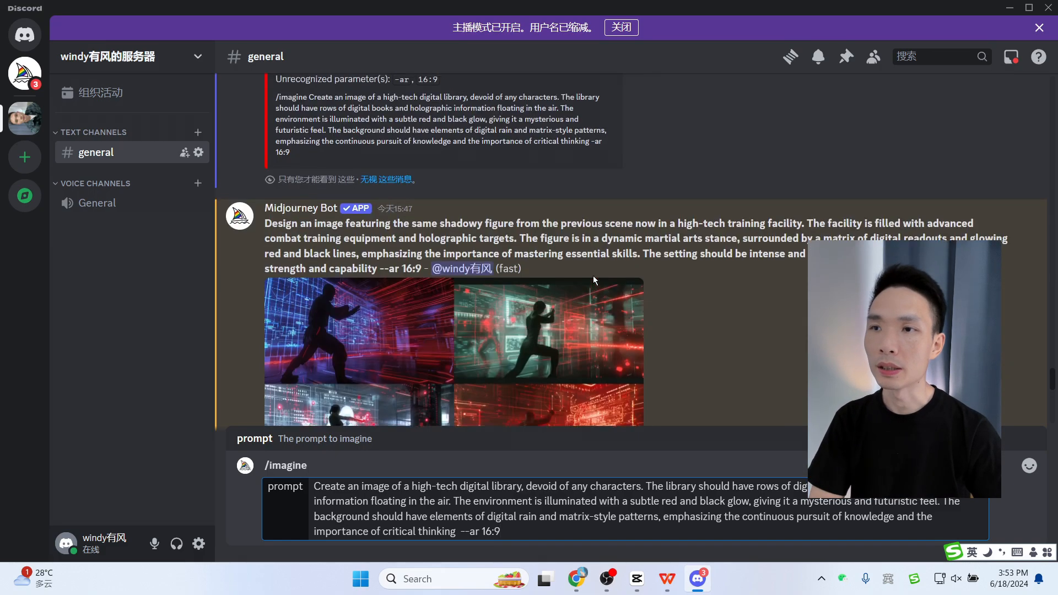
scroll(603, 268, down, 5)
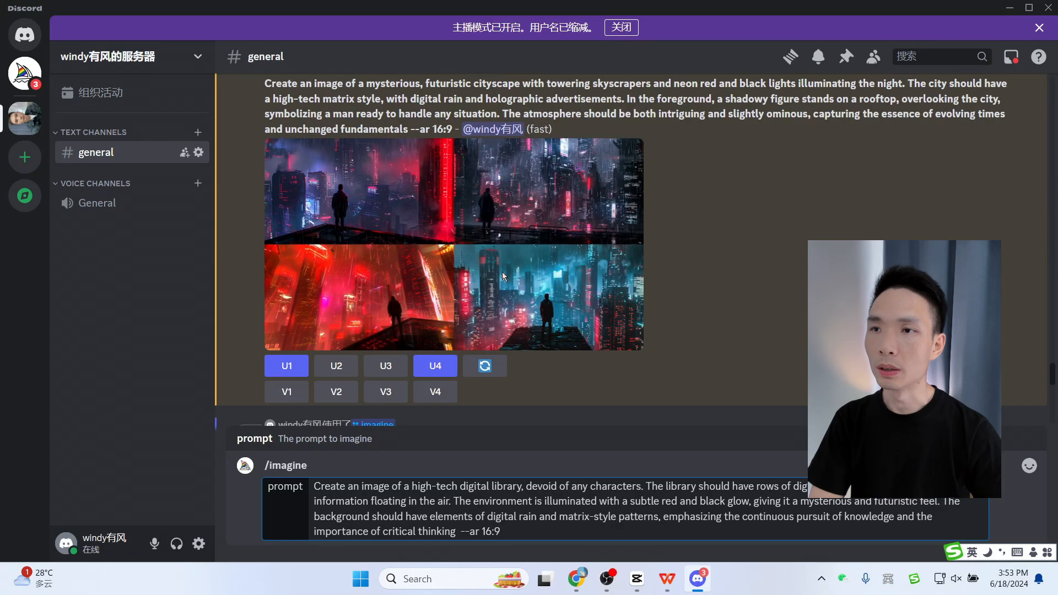
click(502, 273)
click(472, 532)
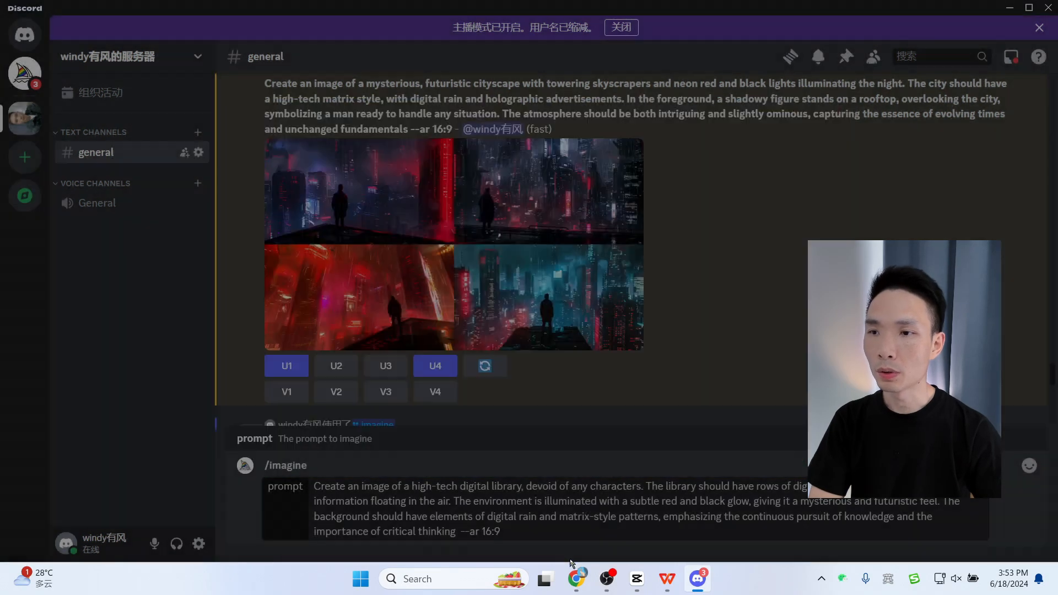
drag(468, 531, 501, 531)
scroll(739, 265, up, 8)
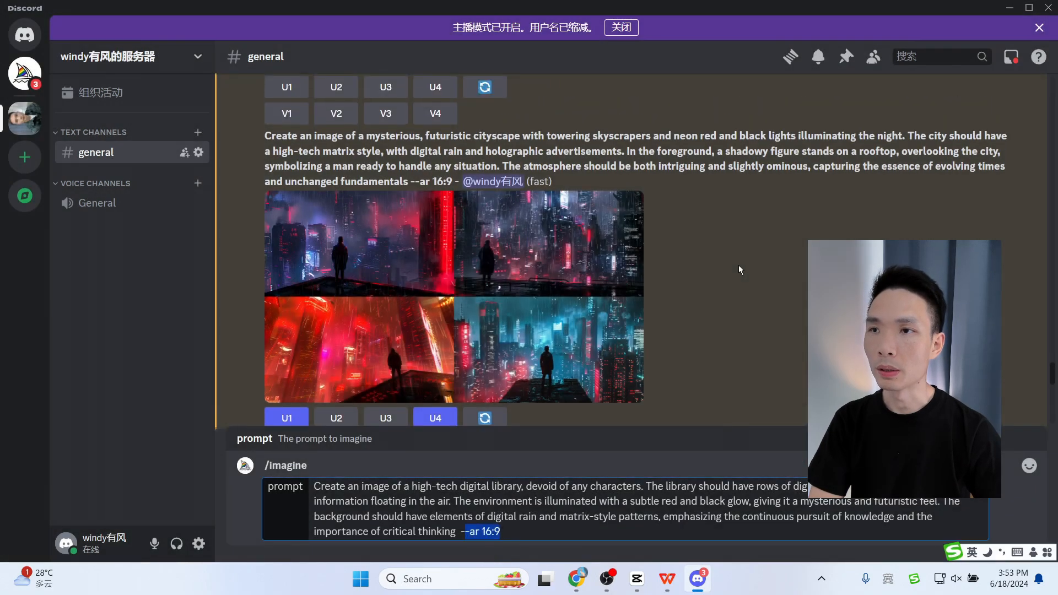
click(419, 278)
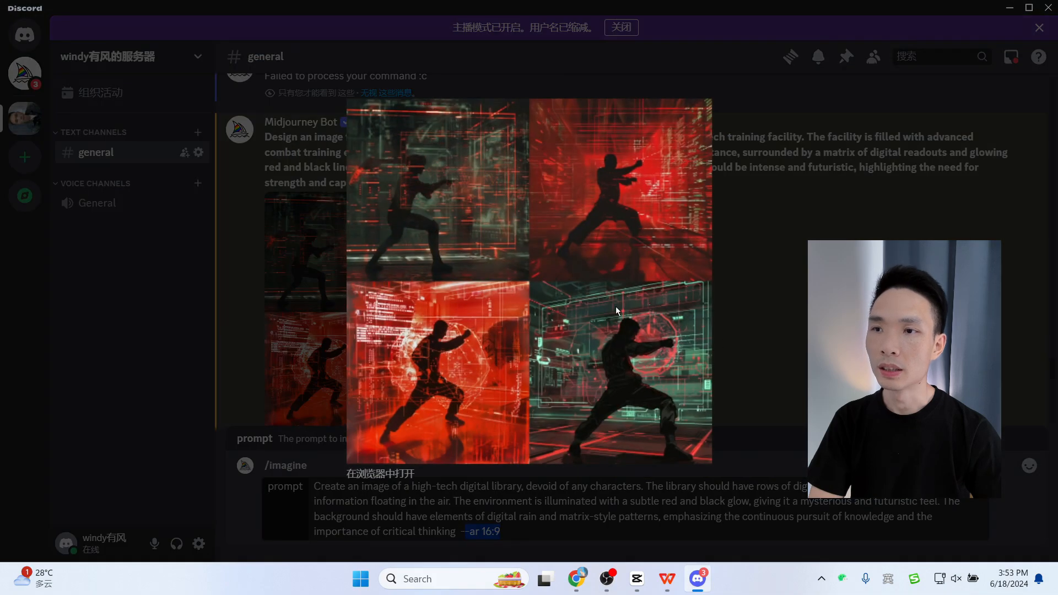
key(Escape)
scroll(534, 262, down, 5)
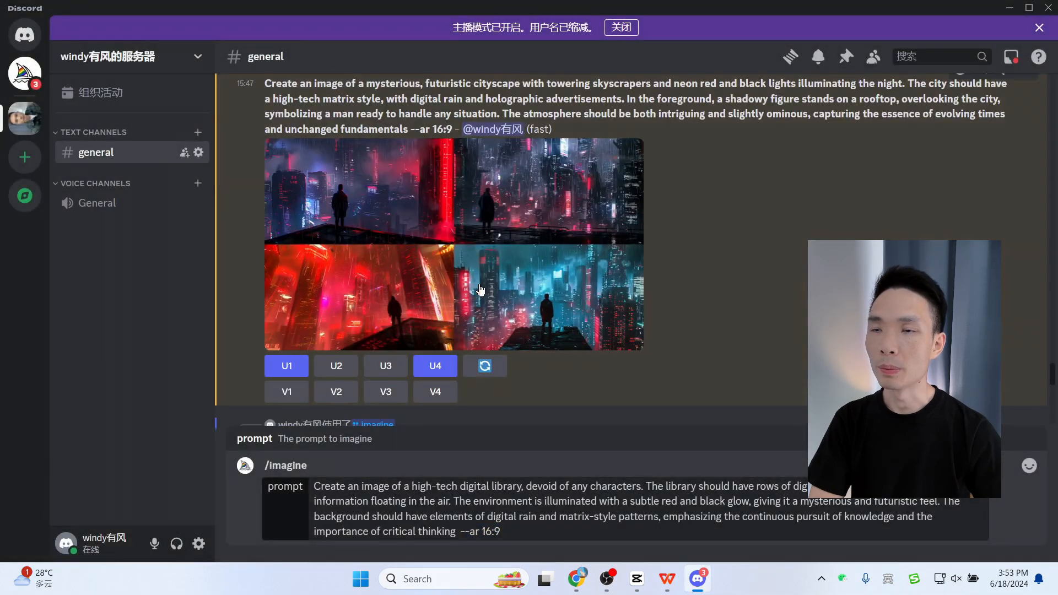
click(534, 261)
click(915, 227)
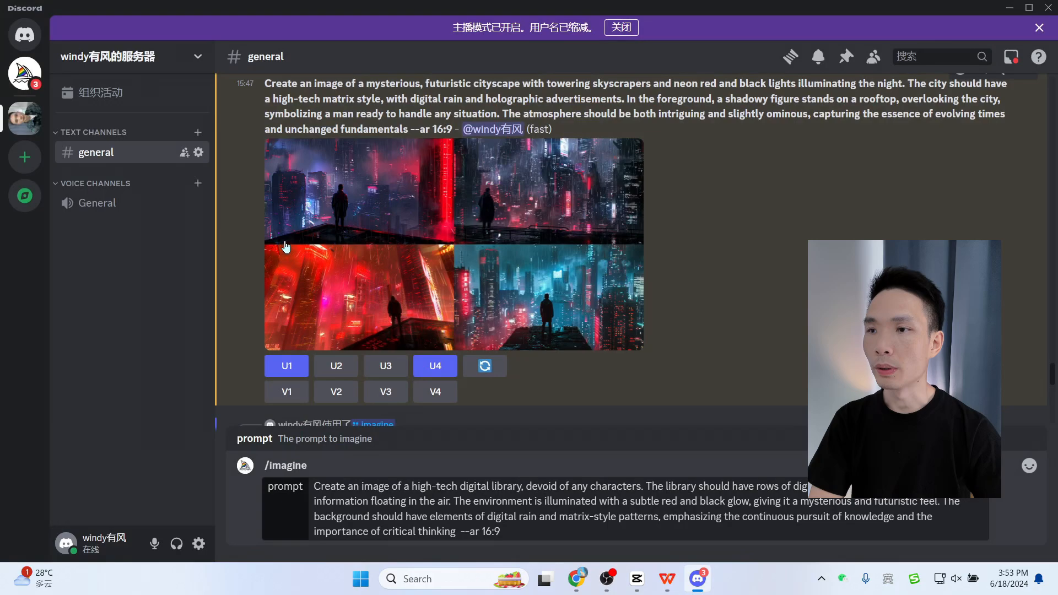
scroll(759, 318, down, 20)
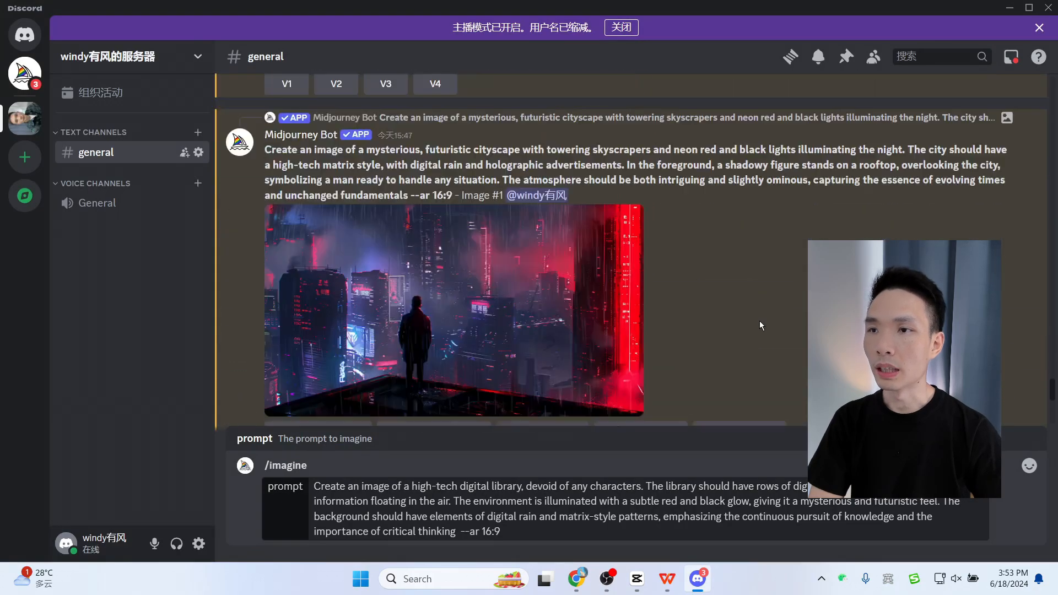
scroll(759, 325, up, 5)
Open the upscaled rooftop cityscape full size in the browser and bring up Save image as
click(759, 325)
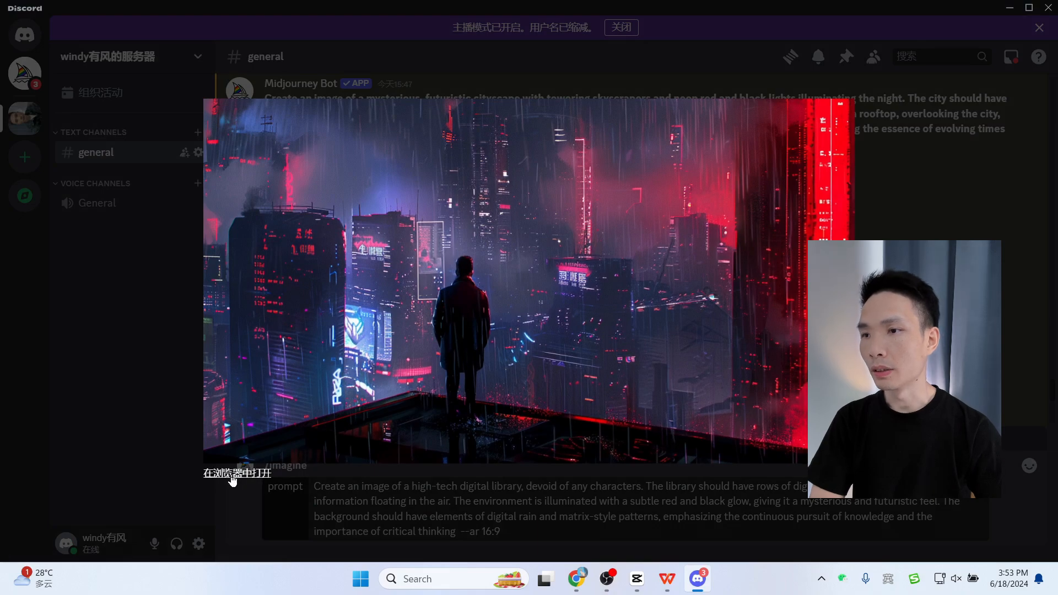
click(331, 449)
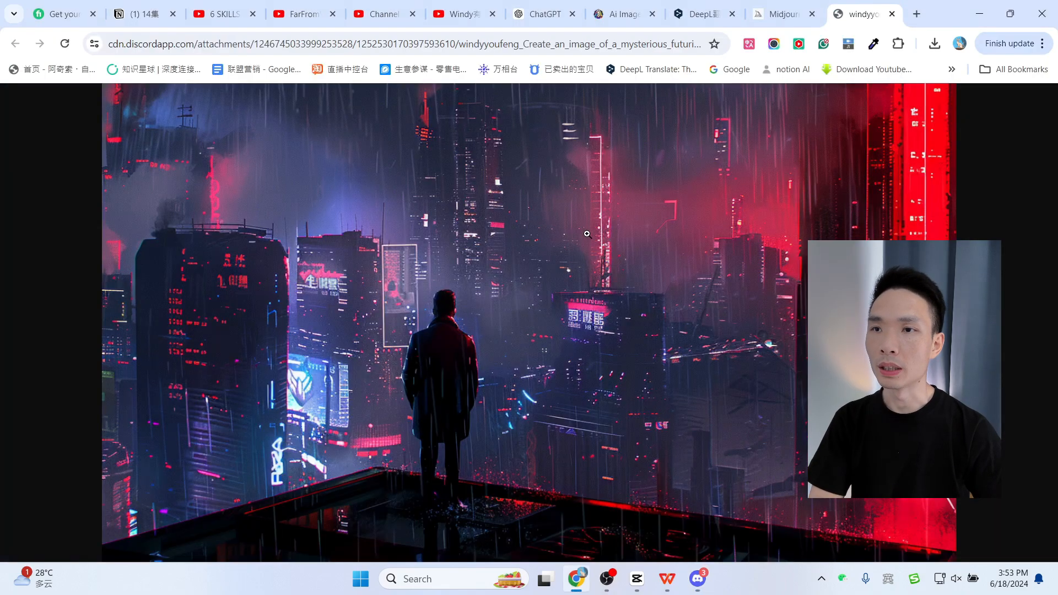
click(587, 234)
right_click(480, 235)
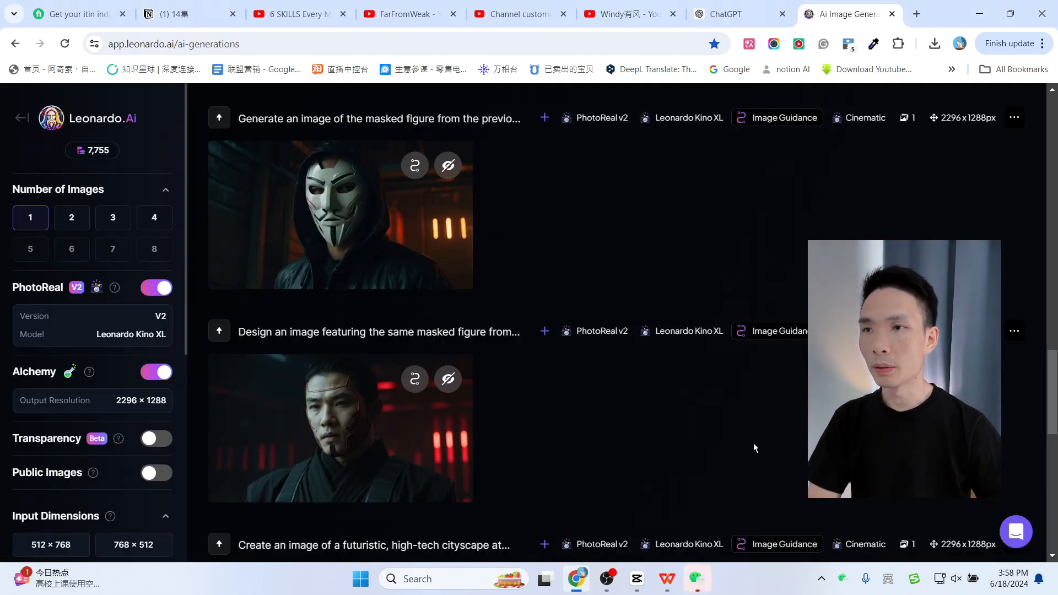
Generate an Image2Motion clip from the masked-figure image chosen in Your Generations
click(22, 120)
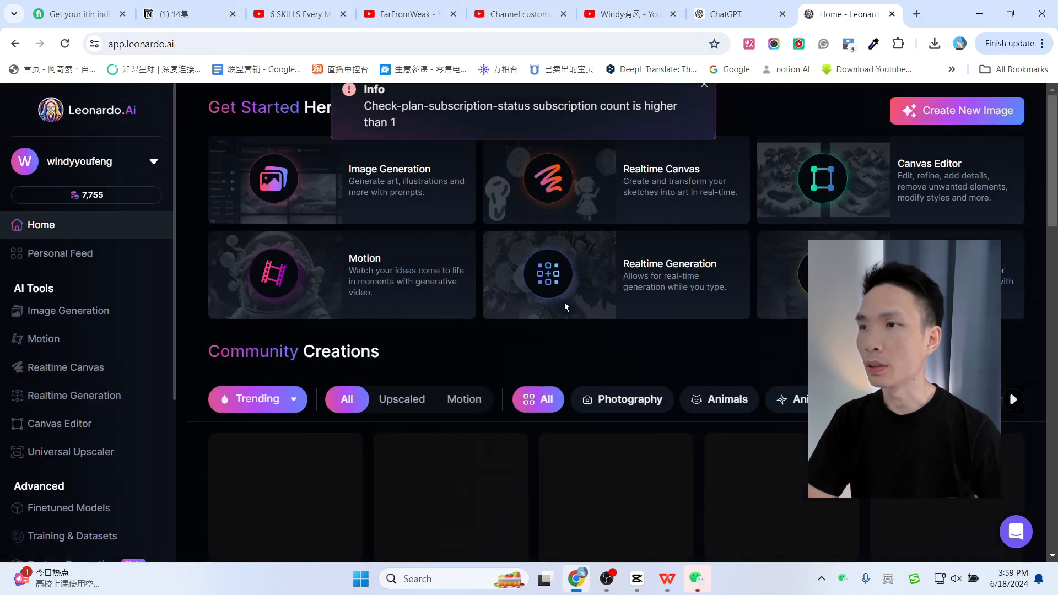
click(294, 289)
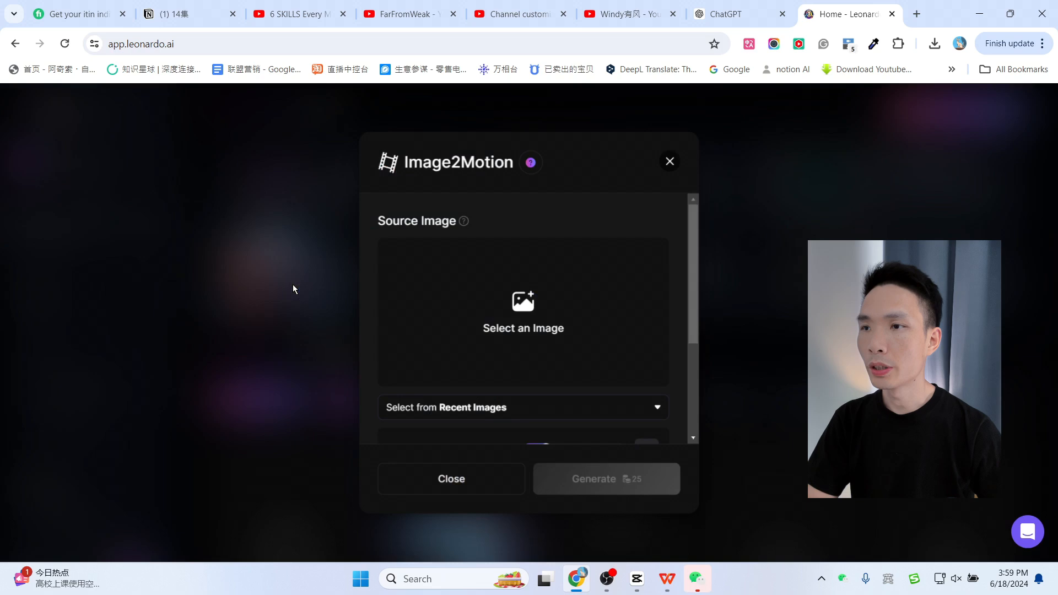
click(538, 301)
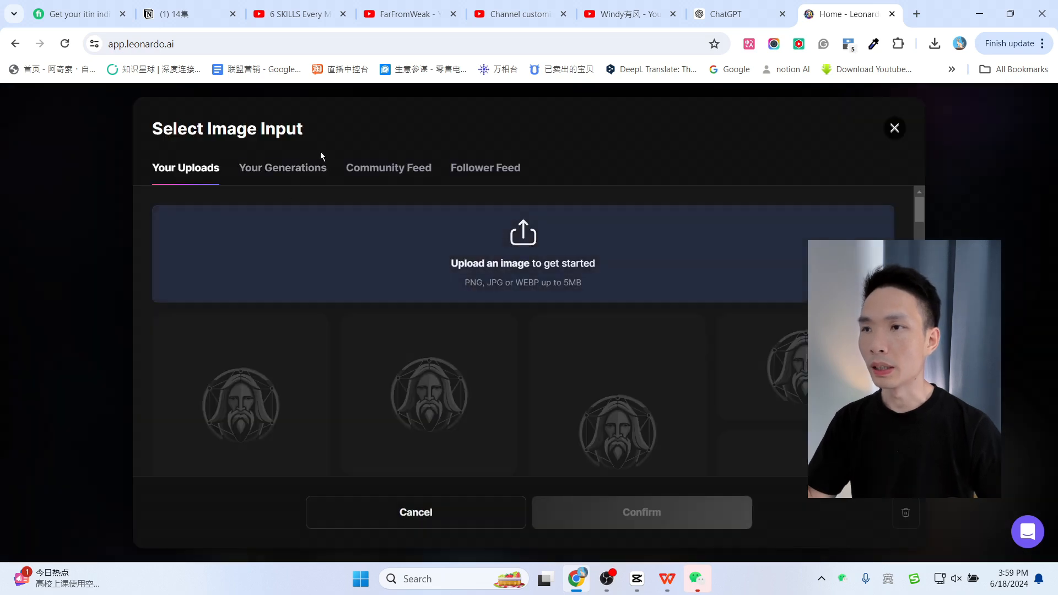
click(278, 180)
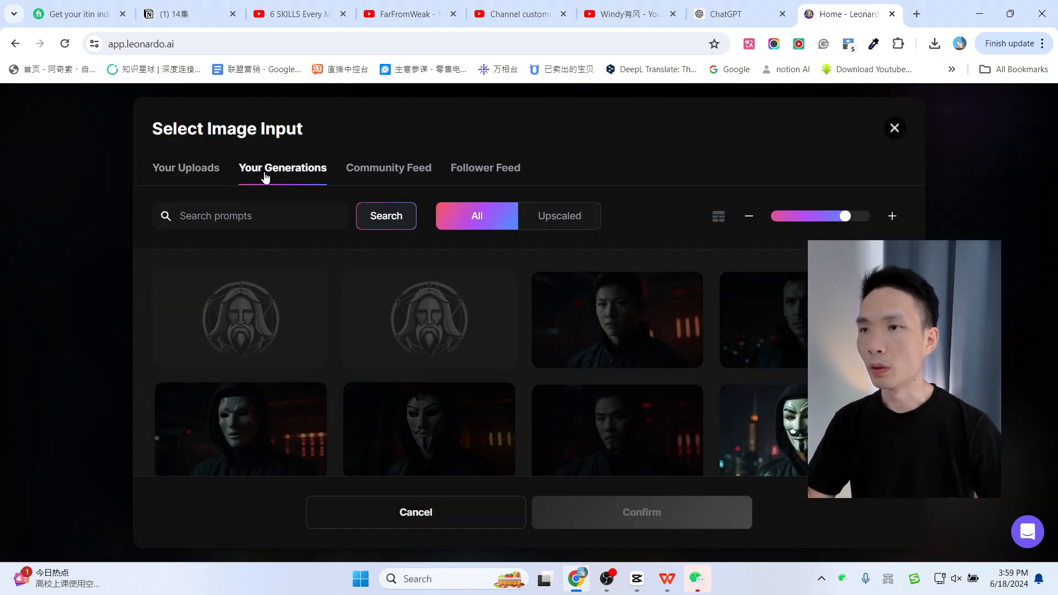
scroll(701, 401, down, 1)
scroll(796, 367, down, 6)
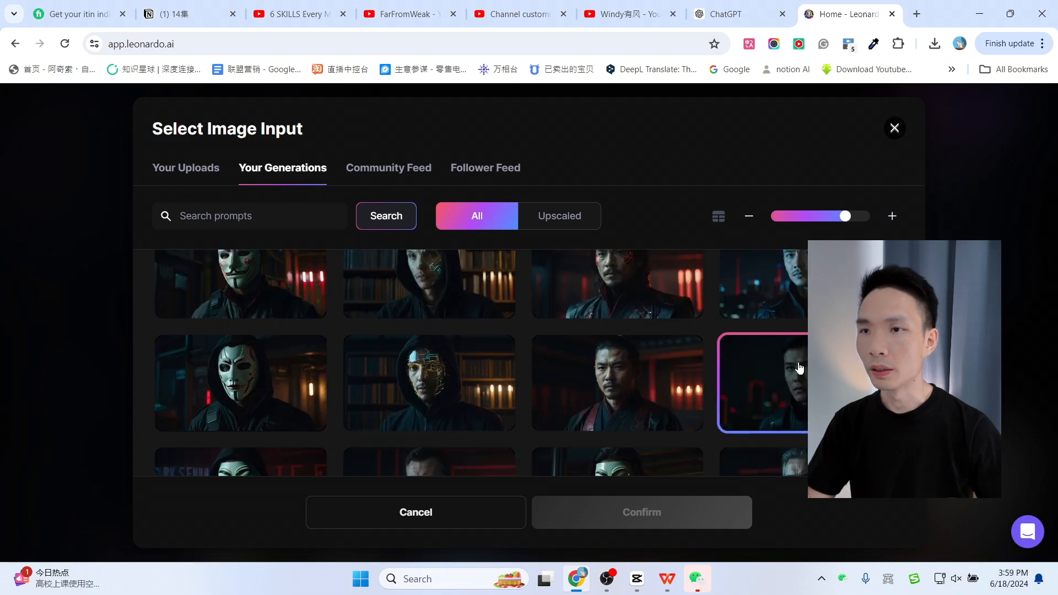
scroll(494, 364, down, 2)
click(800, 368)
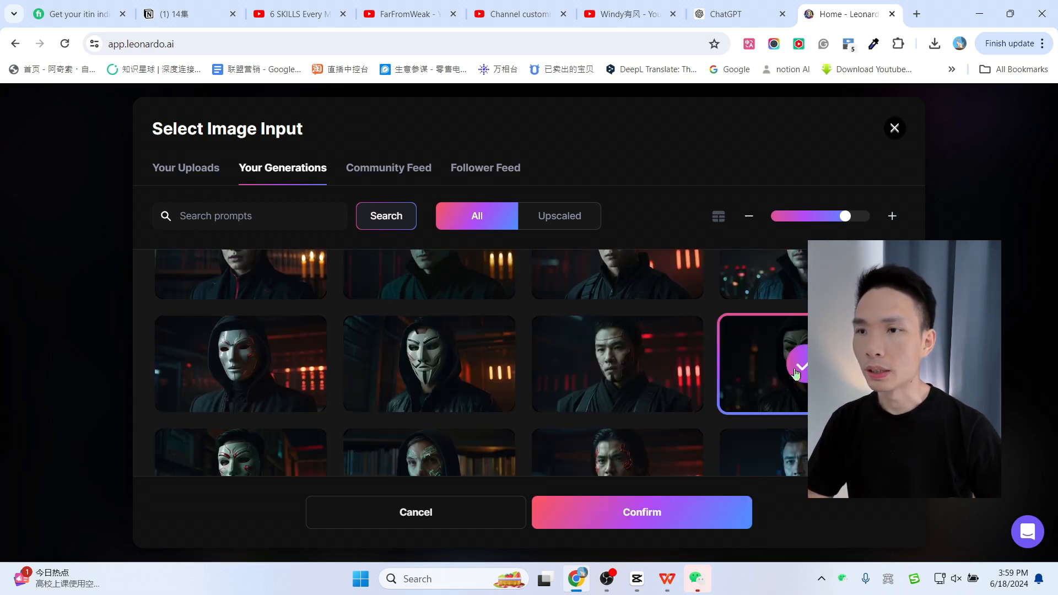
click(491, 361)
scroll(489, 330, down, 4)
scroll(535, 367, down, 1)
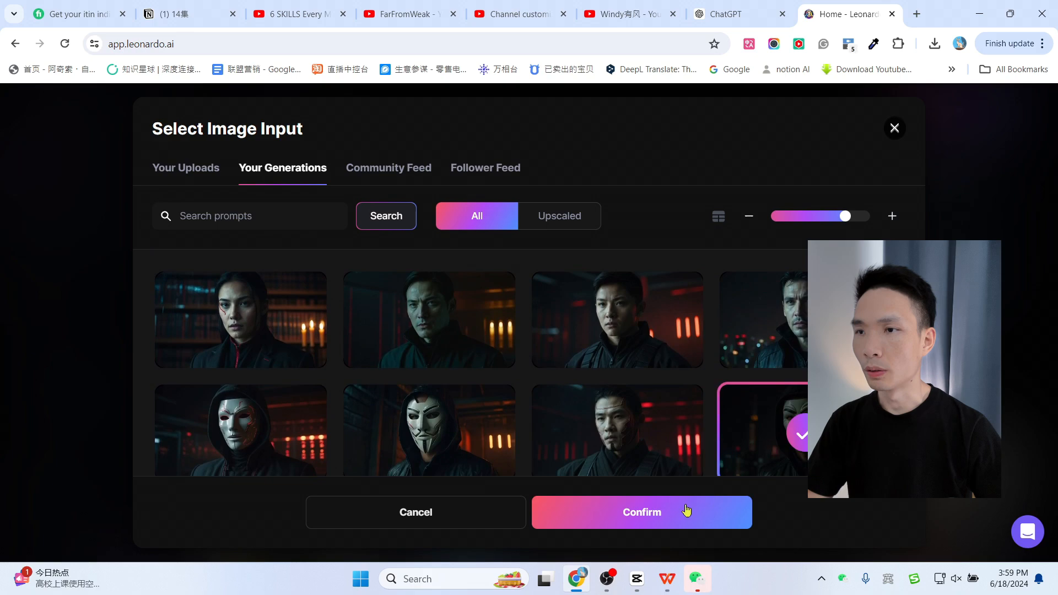
click(611, 513)
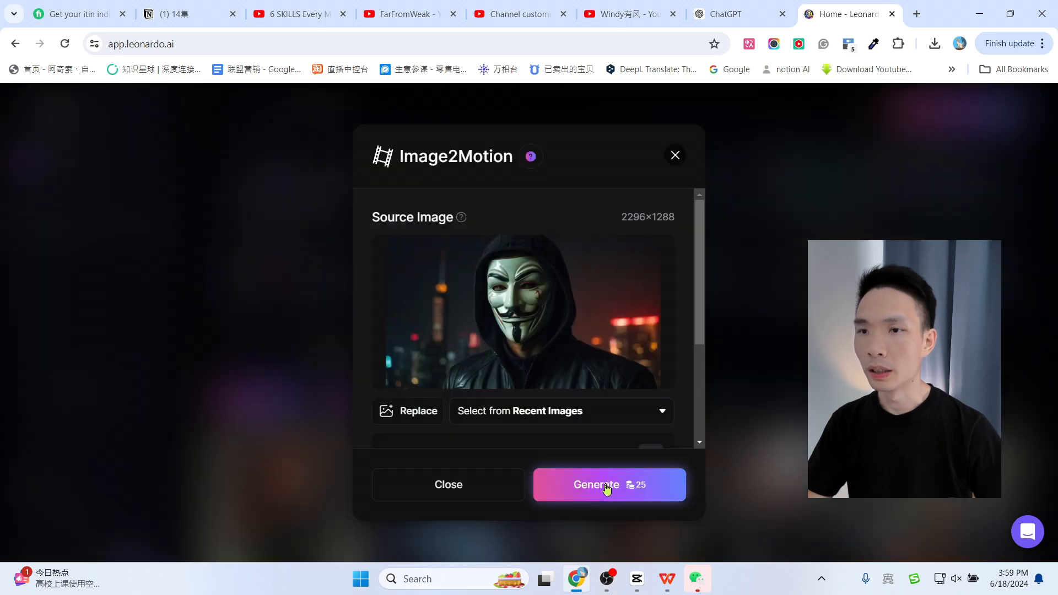
click(606, 488)
Queue three more motion clips from the uploaded city-skyline and digital-library images
click(350, 252)
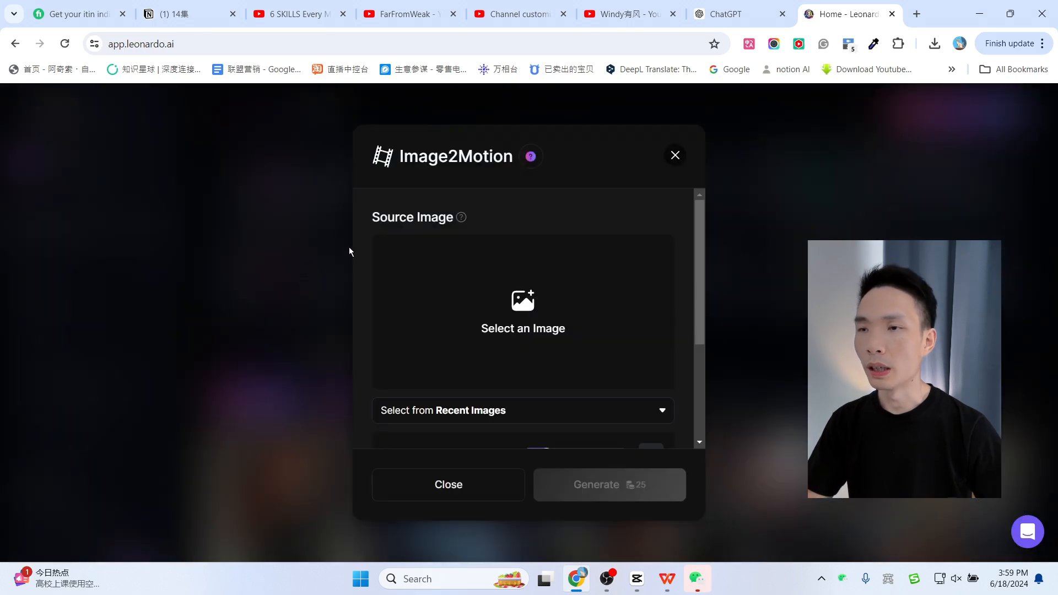
click(529, 305)
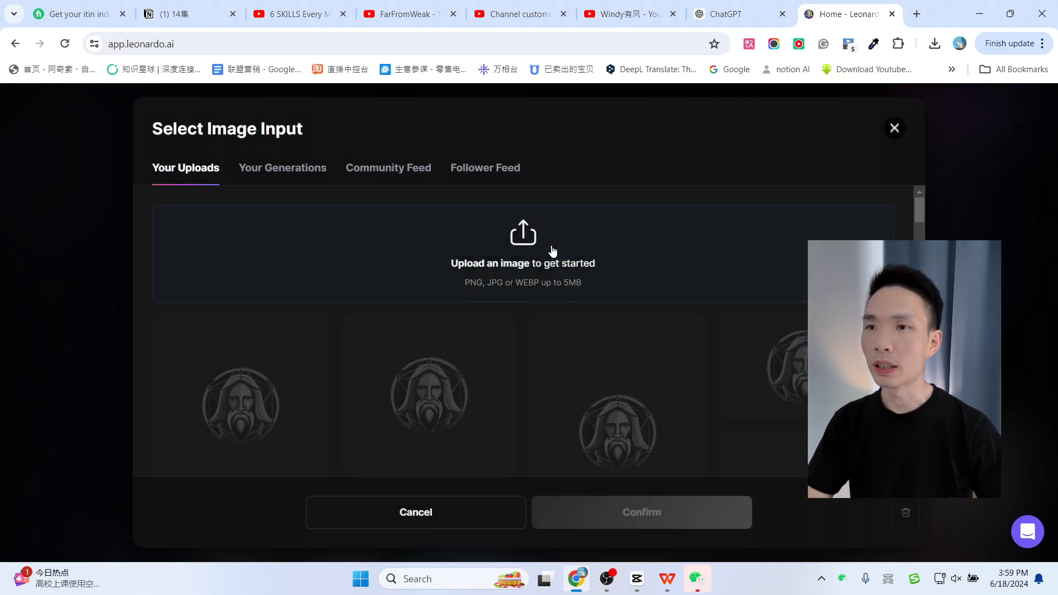
double_click(595, 196)
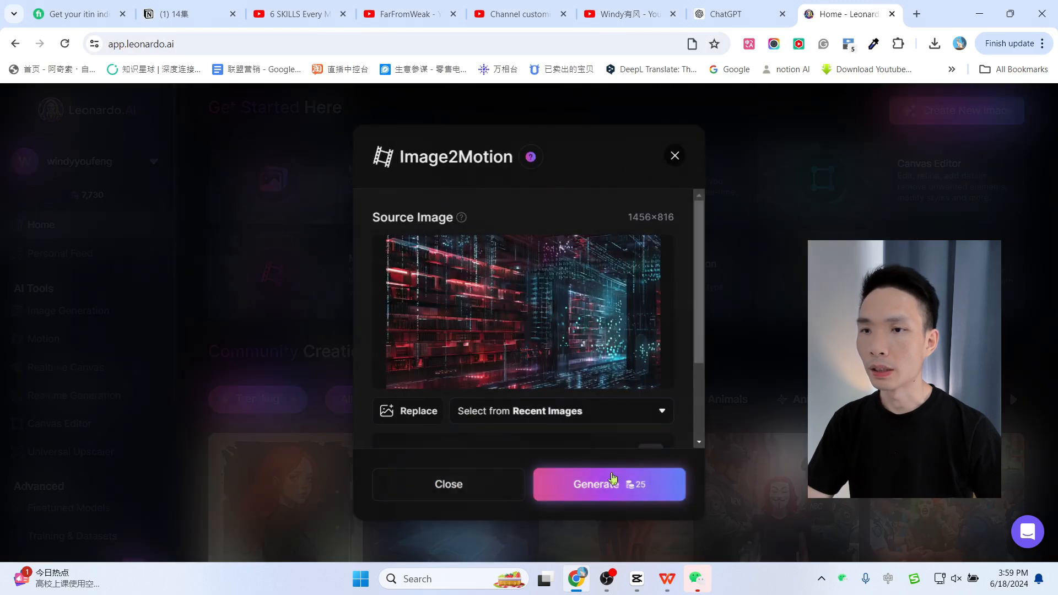
click(609, 482)
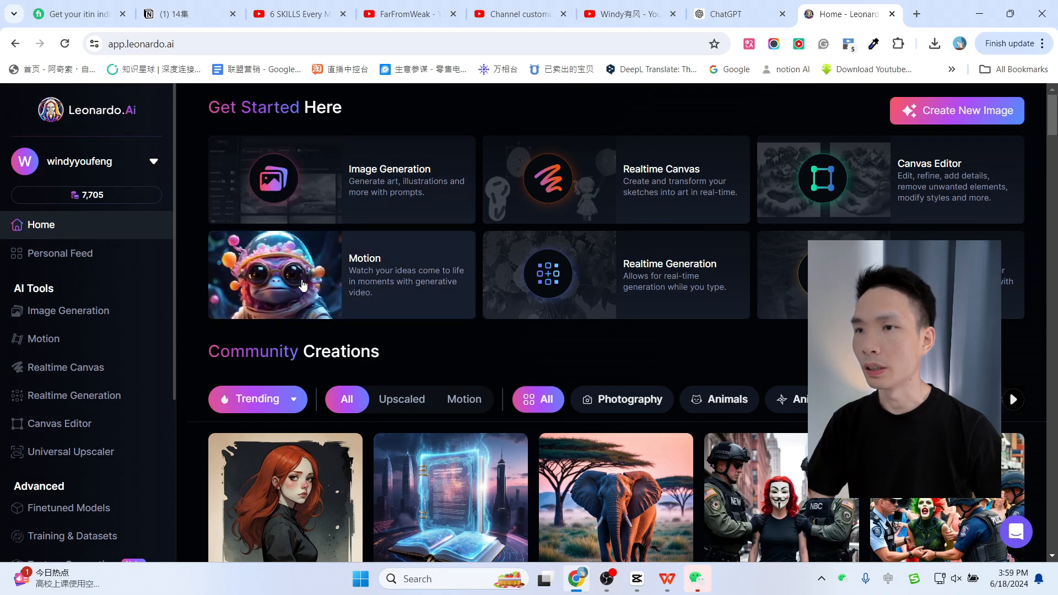
click(302, 284)
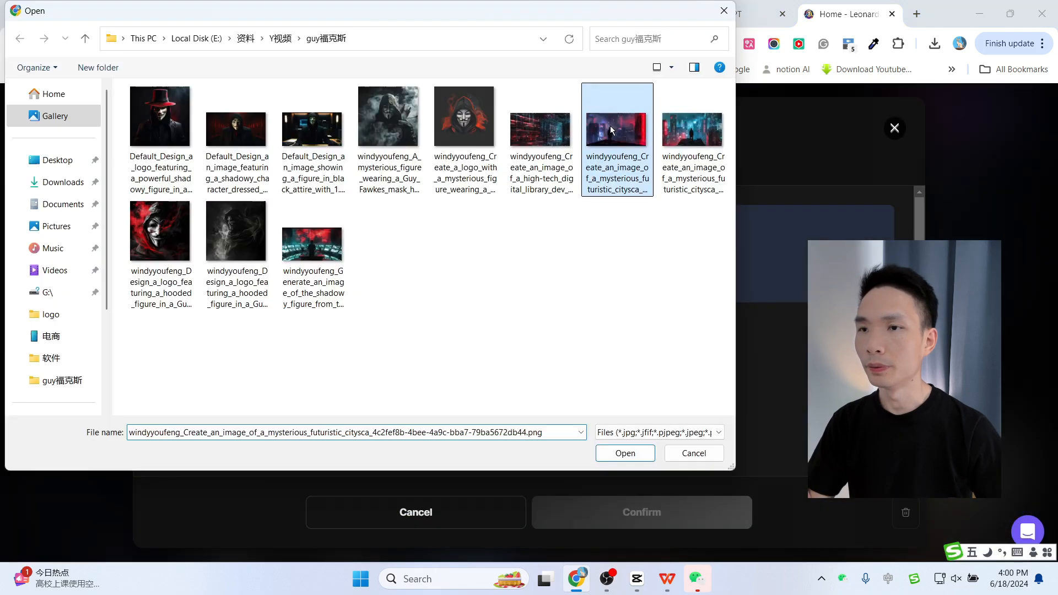
double_click(626, 133)
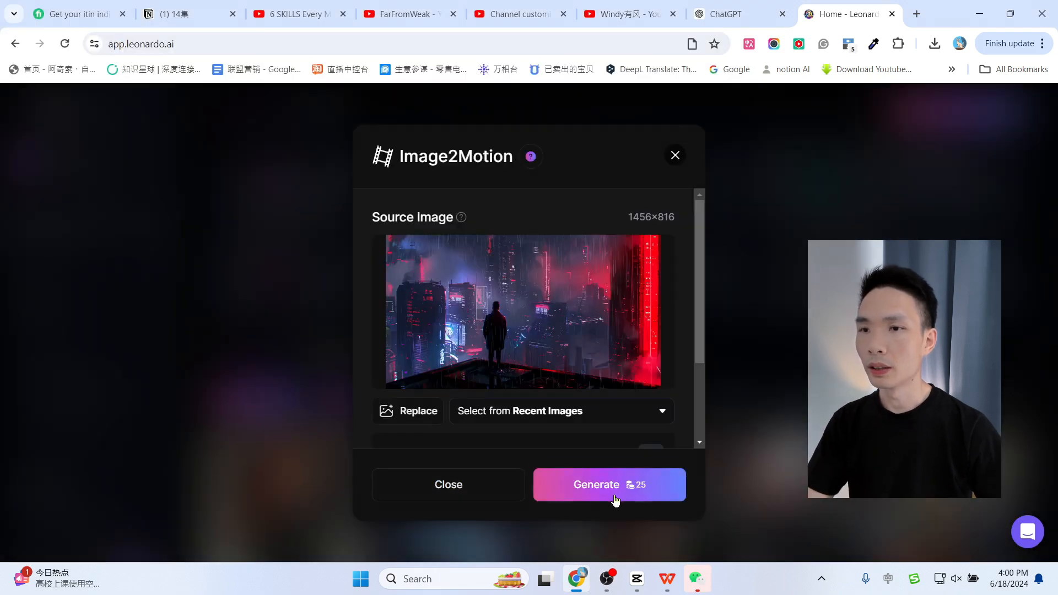
click(615, 499)
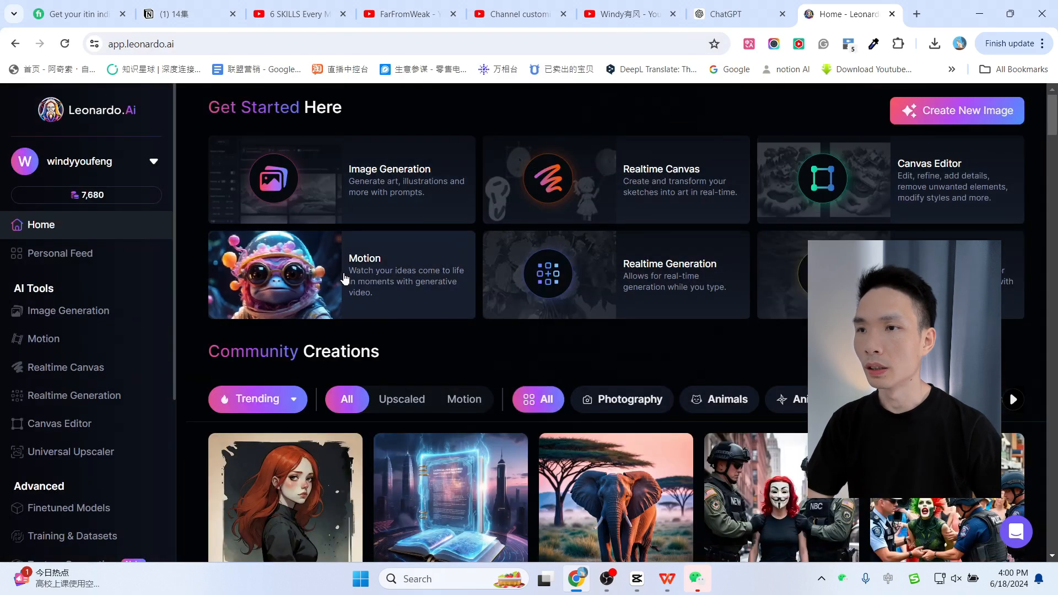
click(273, 278)
click(526, 292)
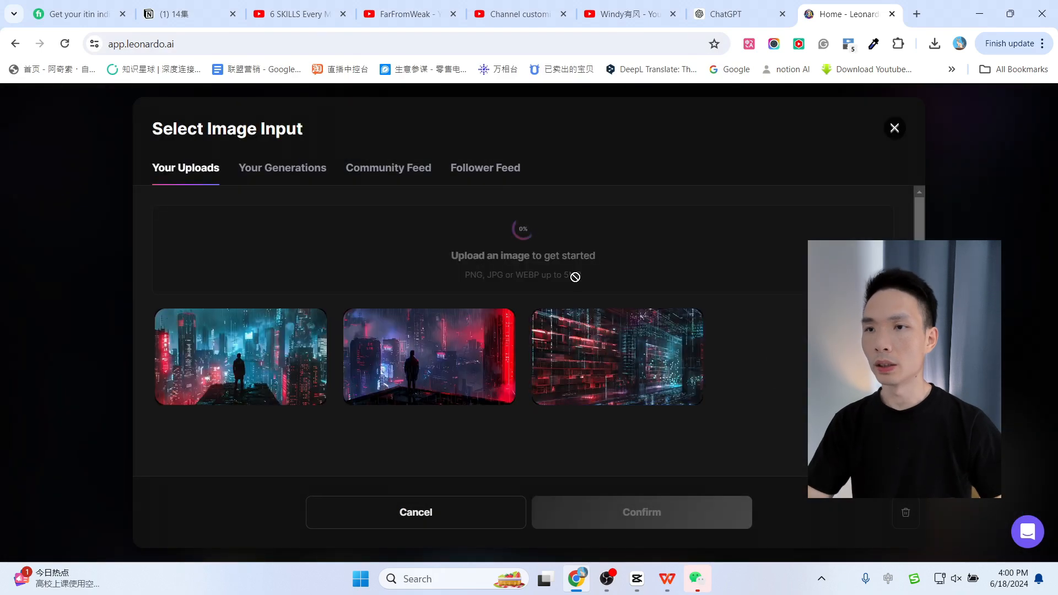
click(618, 482)
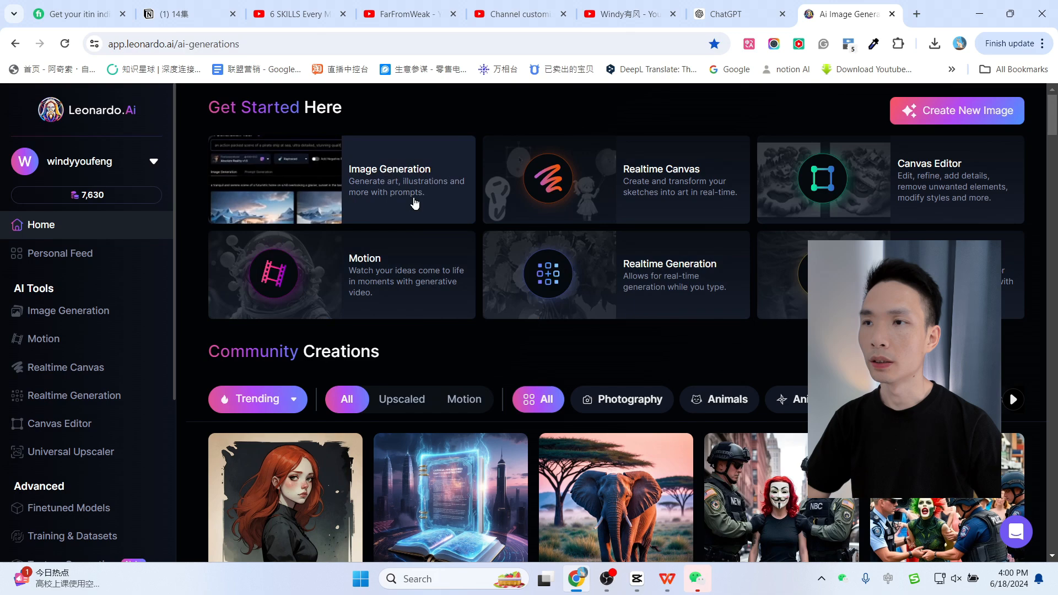
Download the digital-library and rooftop-city motion clips as MP4s from Generation History
scroll(557, 198, down, 3)
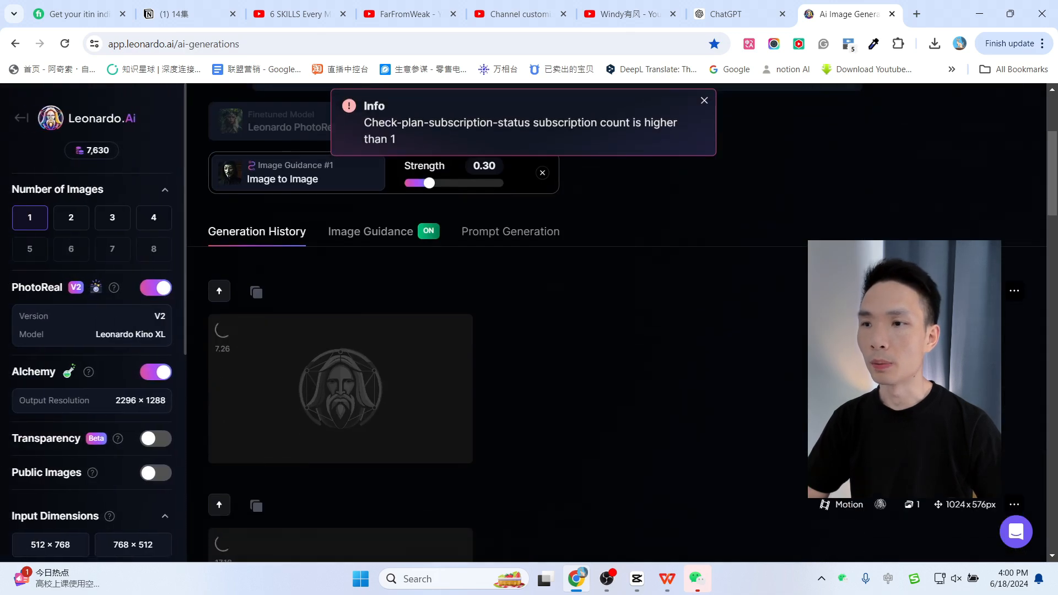
scroll(794, 208, up, 2)
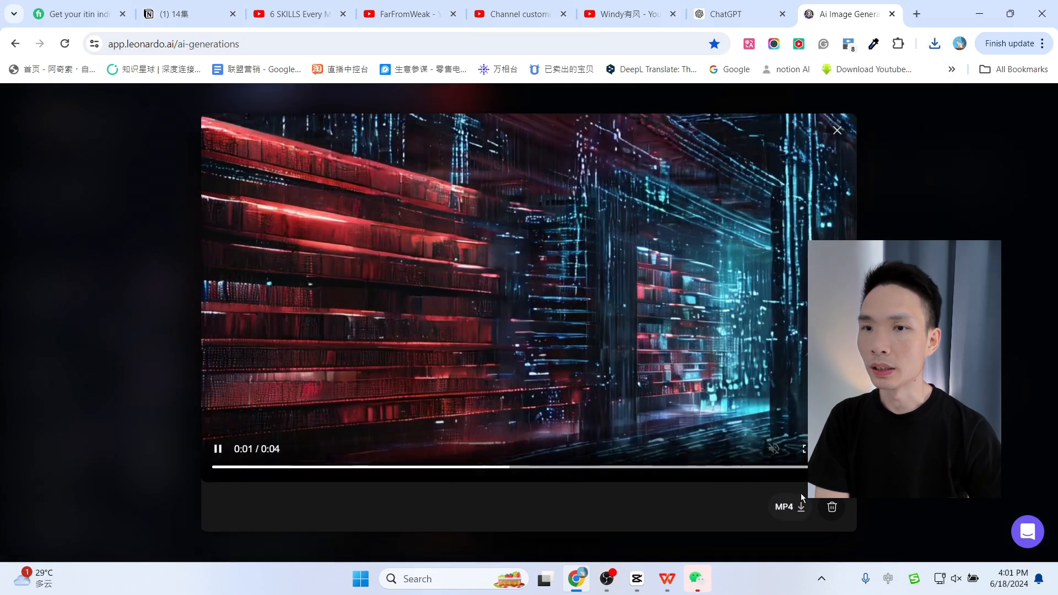
click(795, 508)
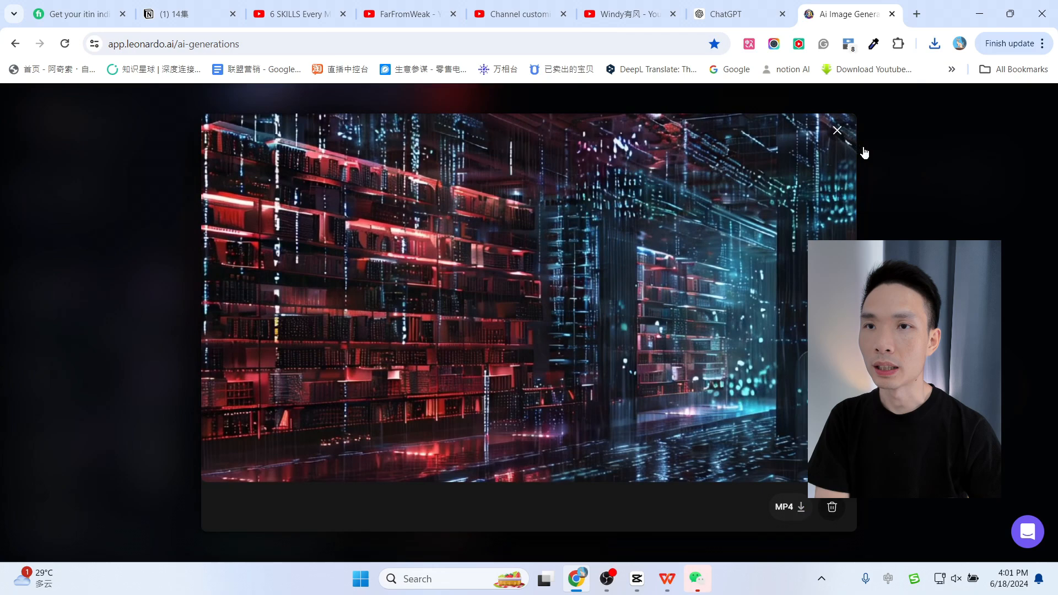
click(864, 151)
click(340, 385)
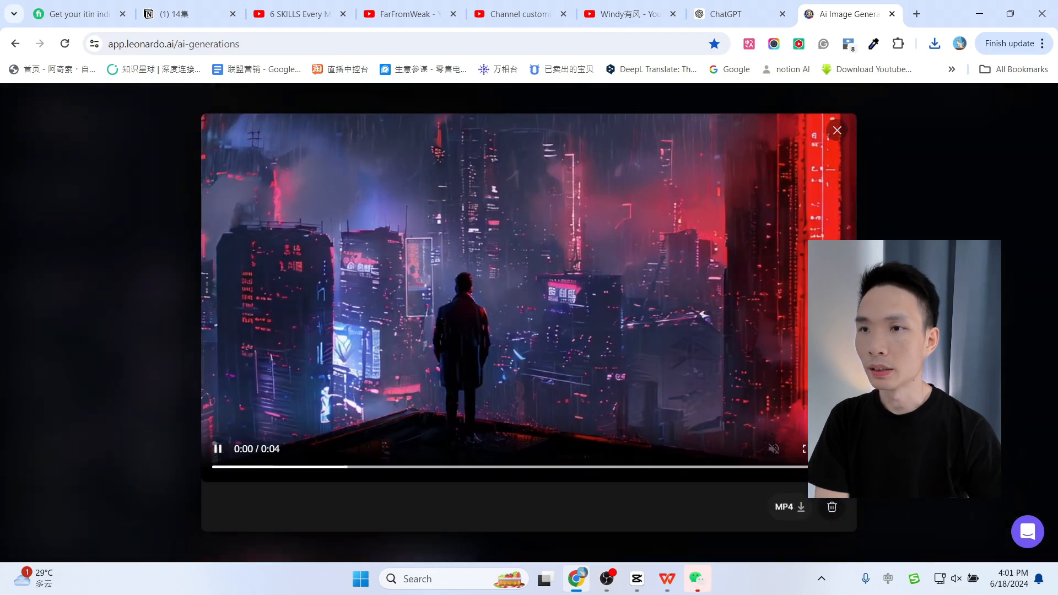
click(799, 510)
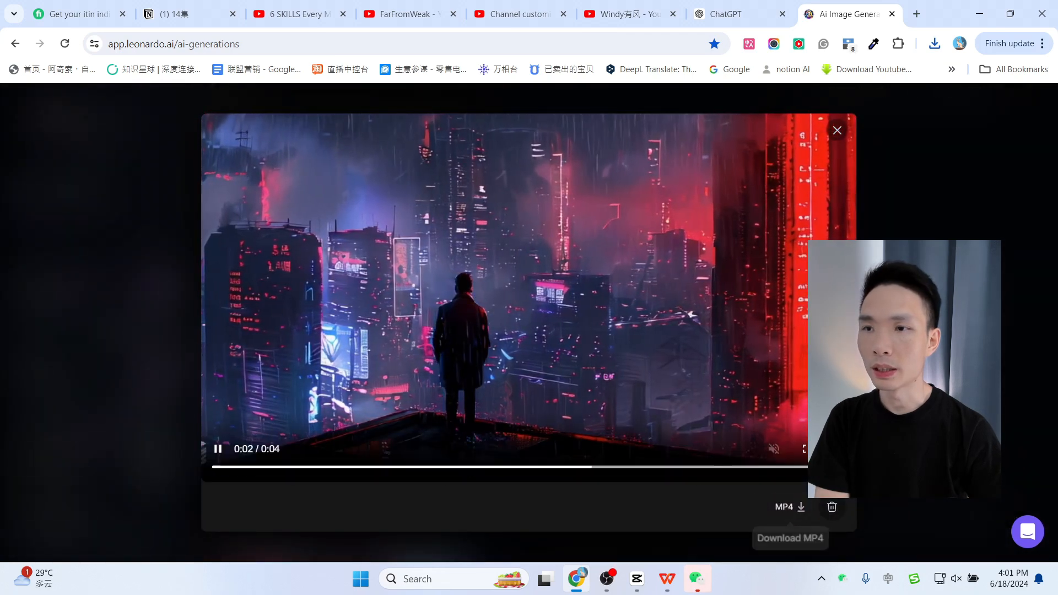
click(852, 135)
Preview the teal city and red world-map clips, then move CapCut's playhead back to 4 seconds
click(421, 389)
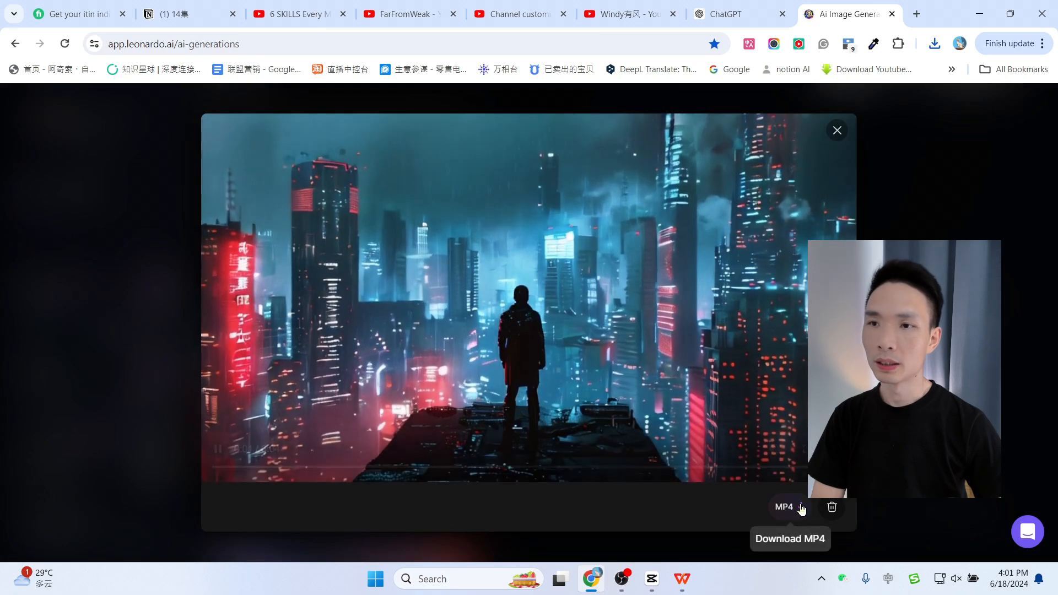
click(837, 131)
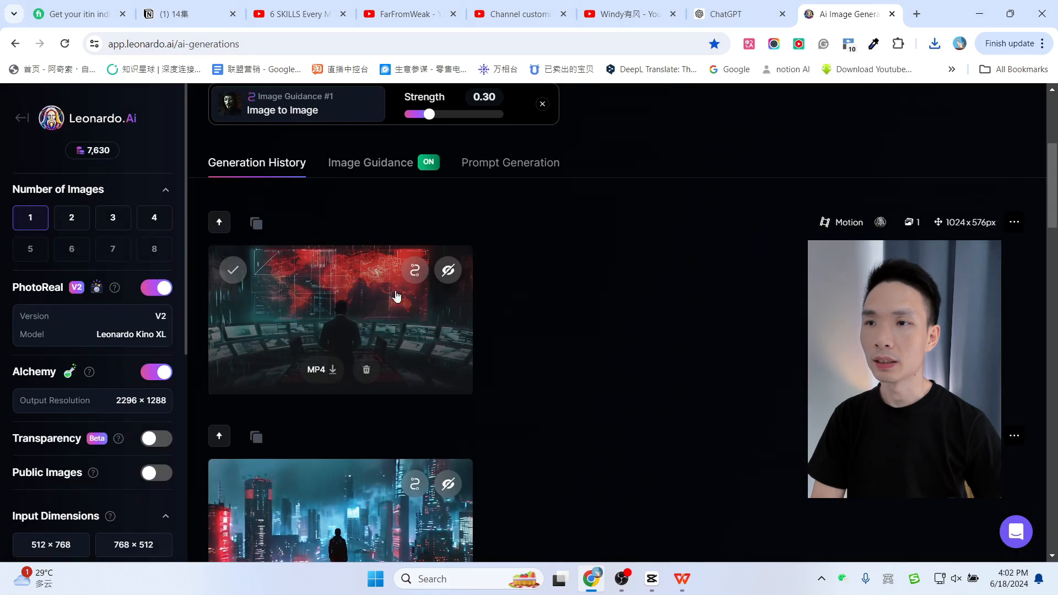
click(396, 297)
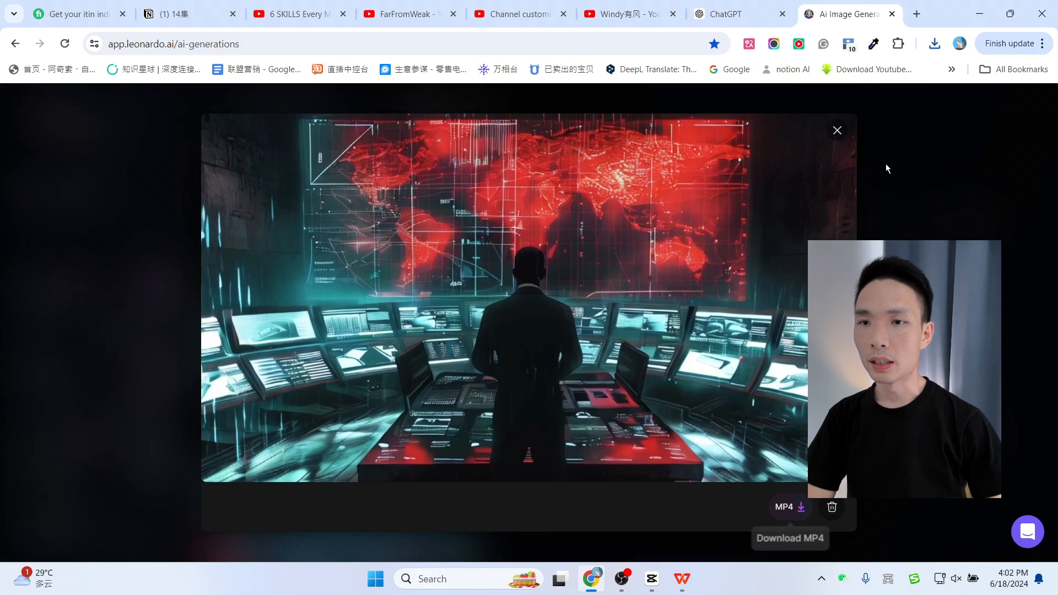
click(837, 131)
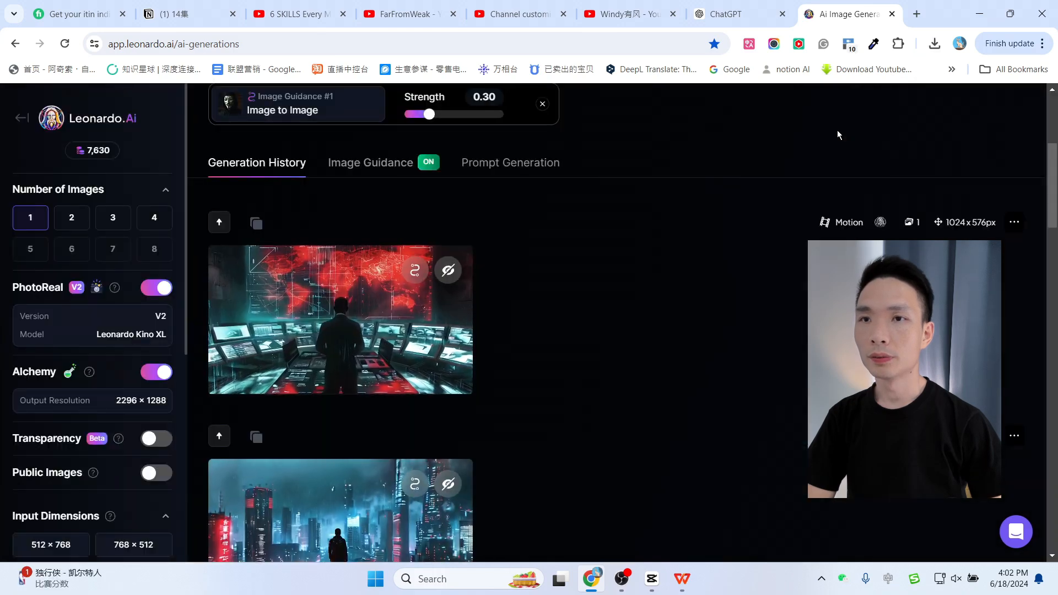
click(653, 578)
drag(563, 353, 455, 353)
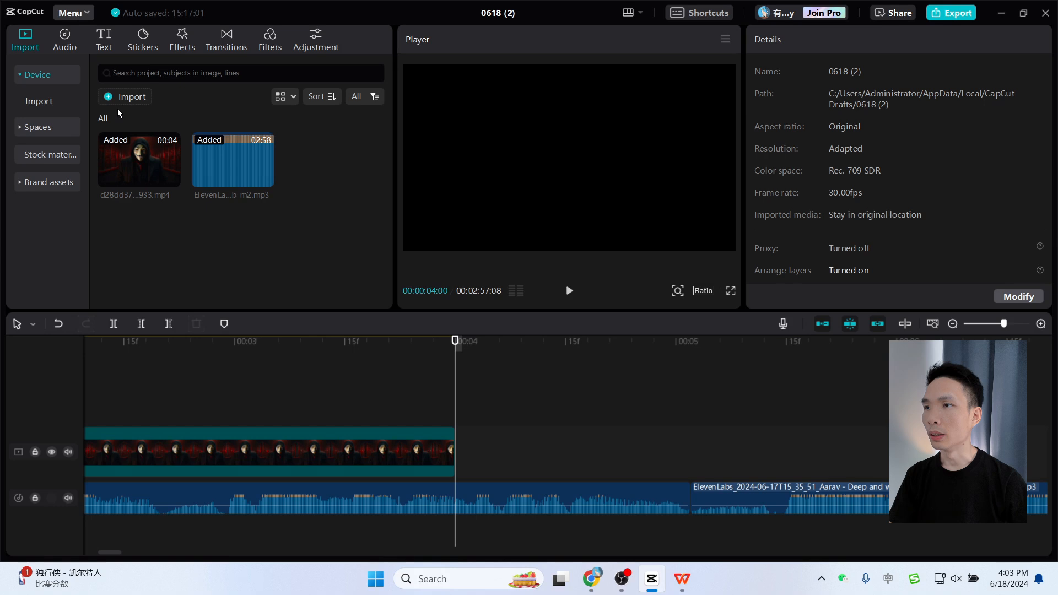
Generate auto captions in English from the voiceover via Text > Auto captions
click(103, 40)
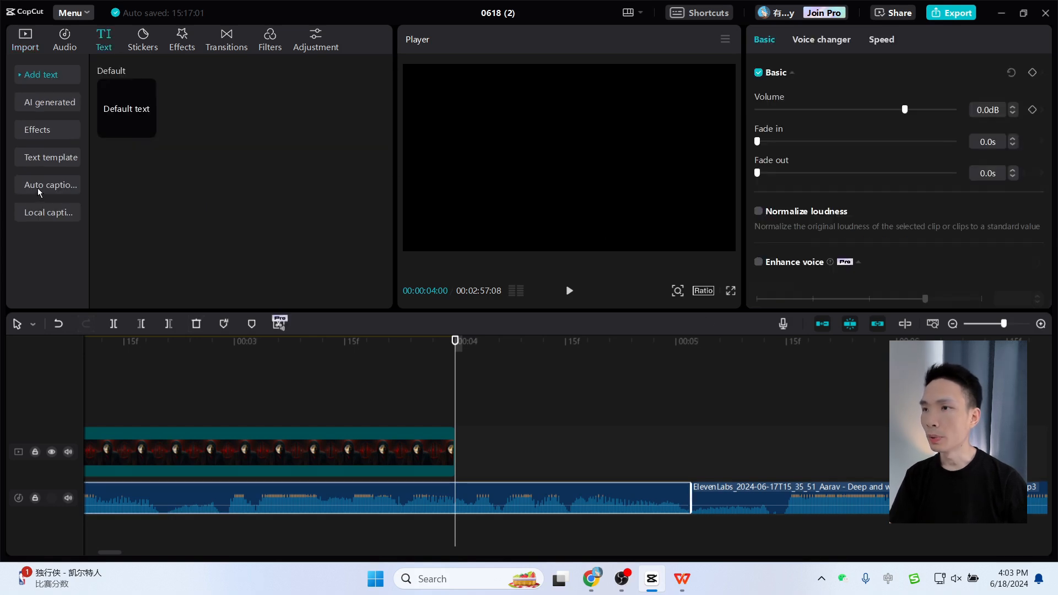
click(34, 185)
click(216, 265)
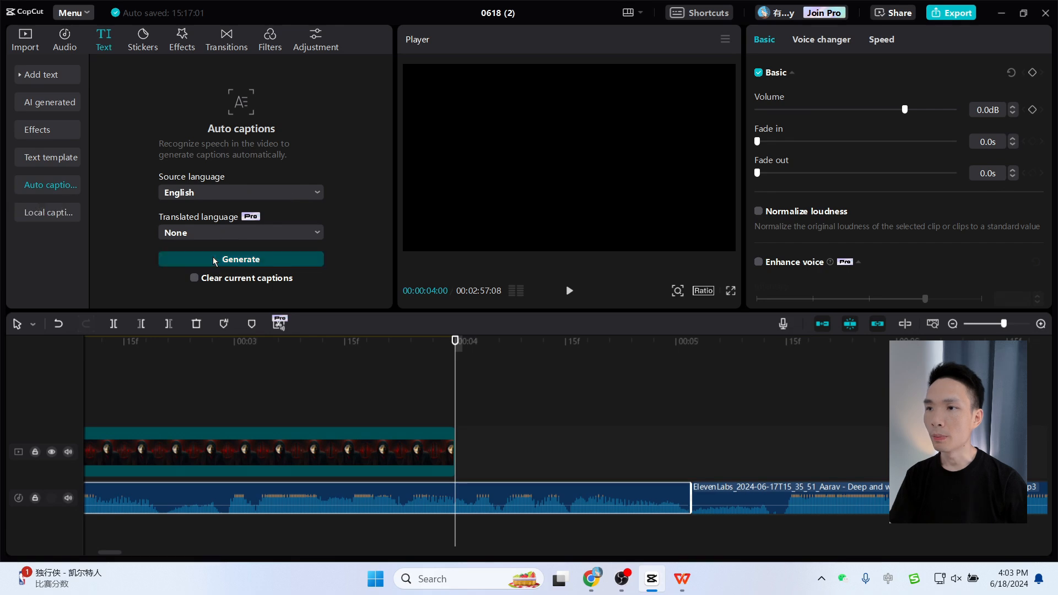
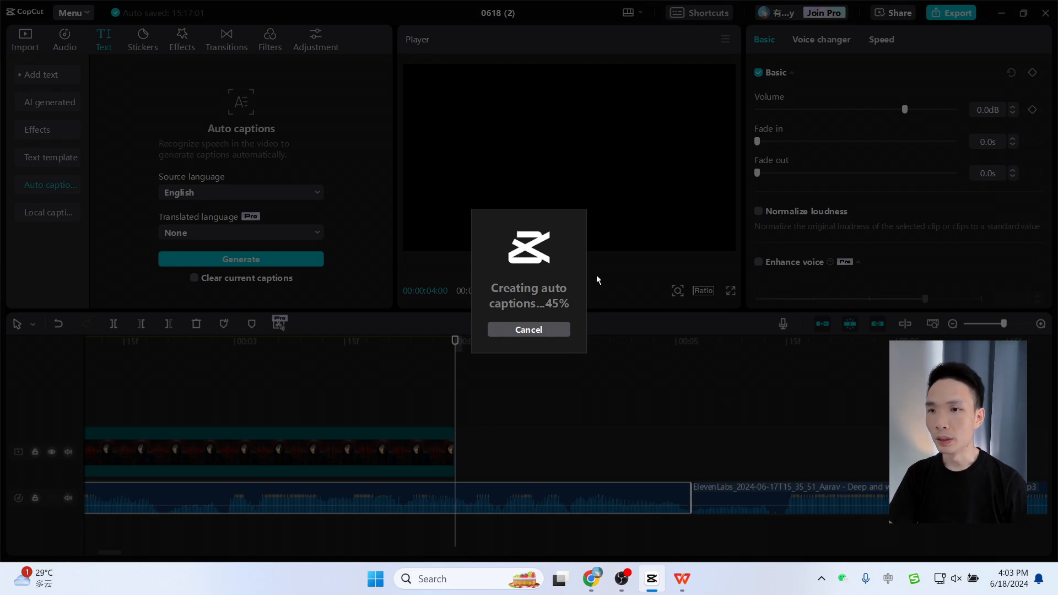
Check the captions from the 4-second mark against the closing words of the script's intro paragraph
click(682, 578)
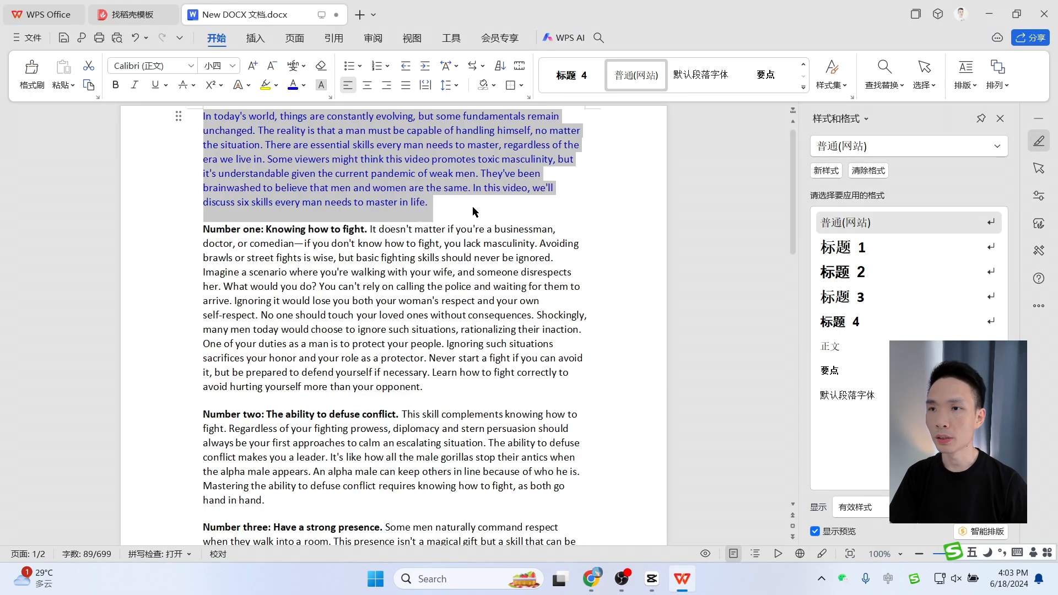
click(449, 206)
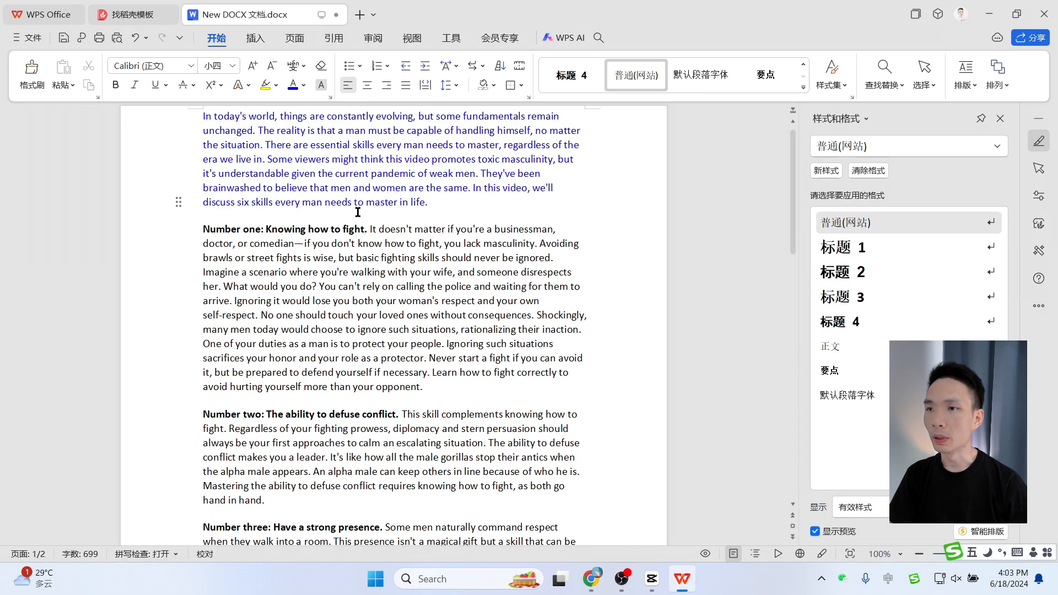
drag(276, 203, 424, 208)
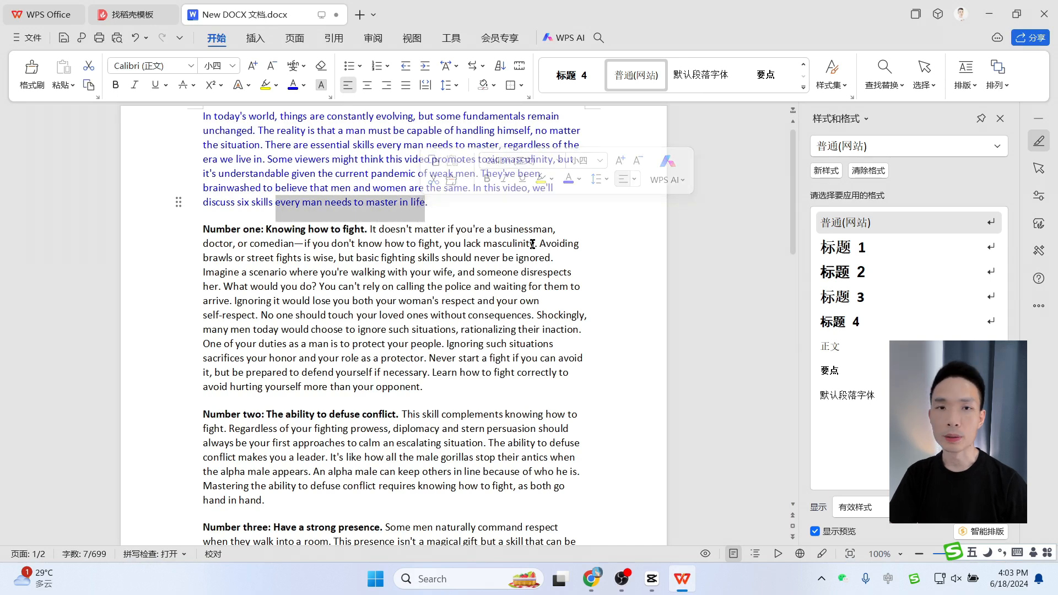
click(652, 579)
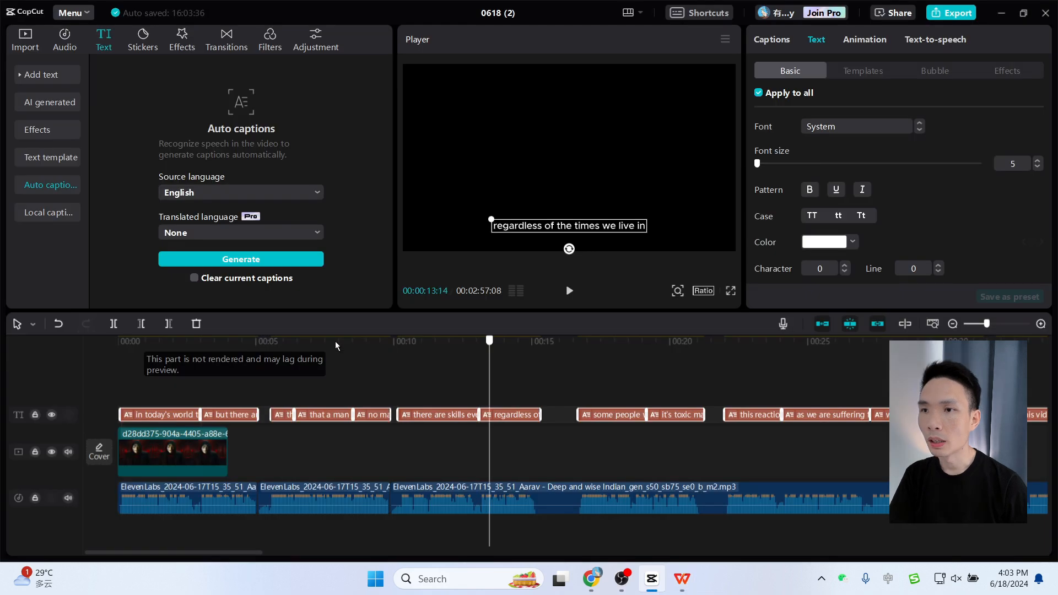
click(230, 344)
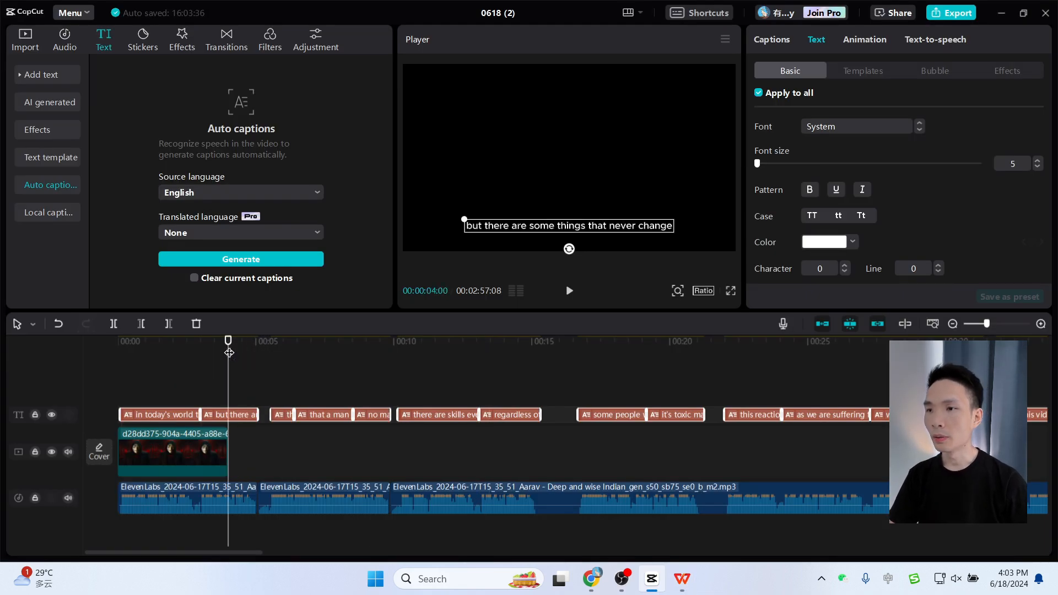
drag(229, 347, 458, 364)
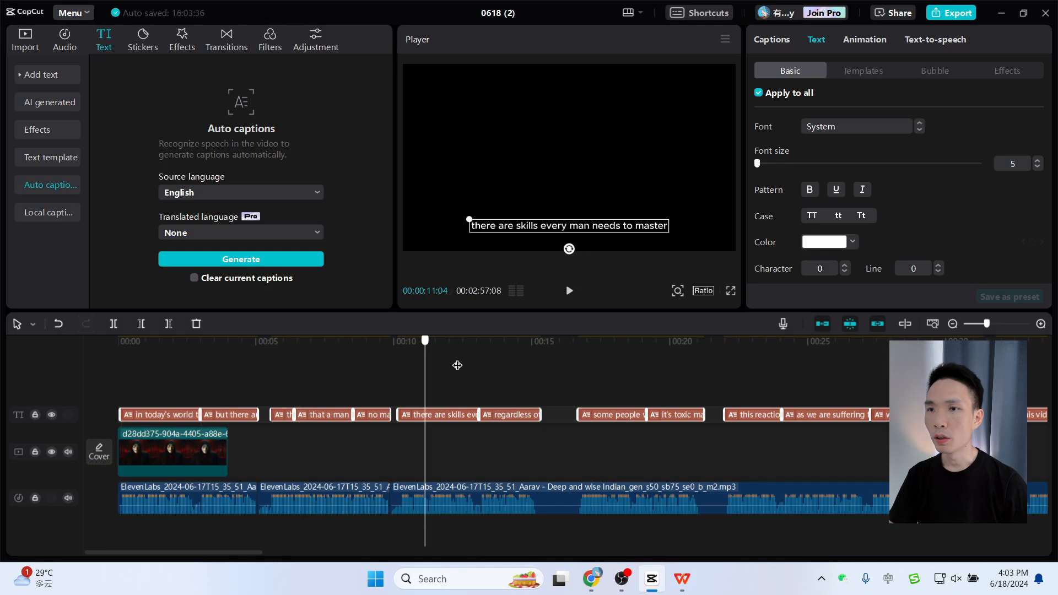
click(682, 579)
click(447, 208)
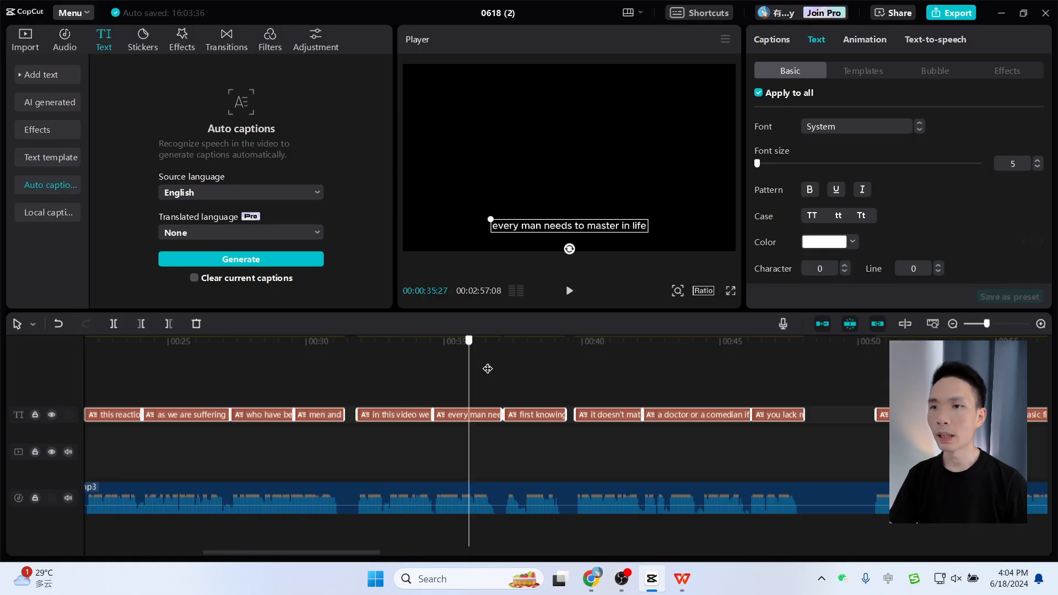
Split the voiceover at 00:00:37:06, where 'first knowing how to fight' begins, and add a marker there
mouse_move(487, 369)
mouse_down()
mouse_move(504, 369)
mouse_move(481, 369)
mouse_up()
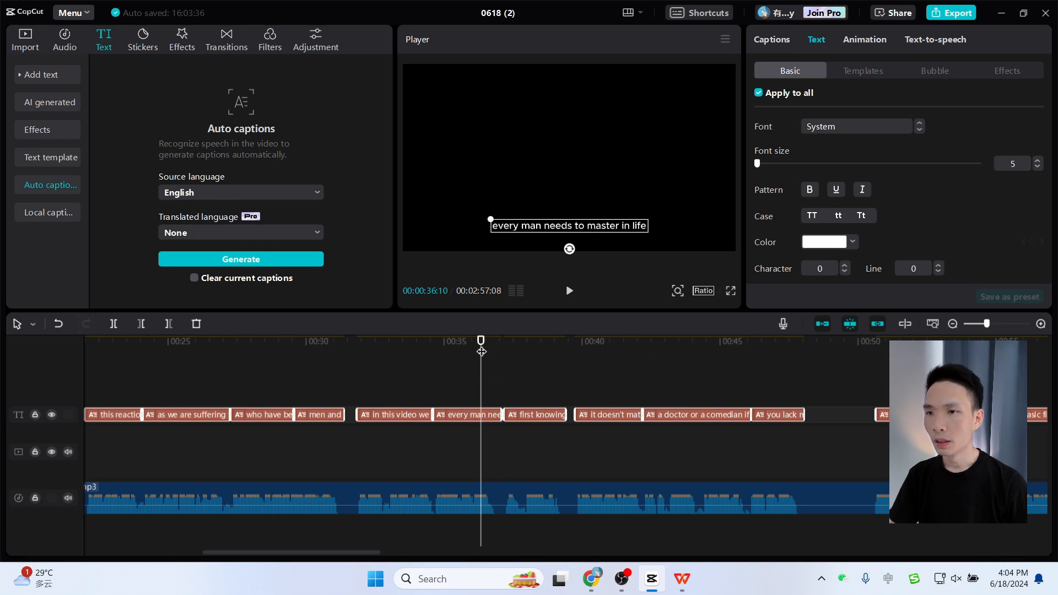
click(504, 353)
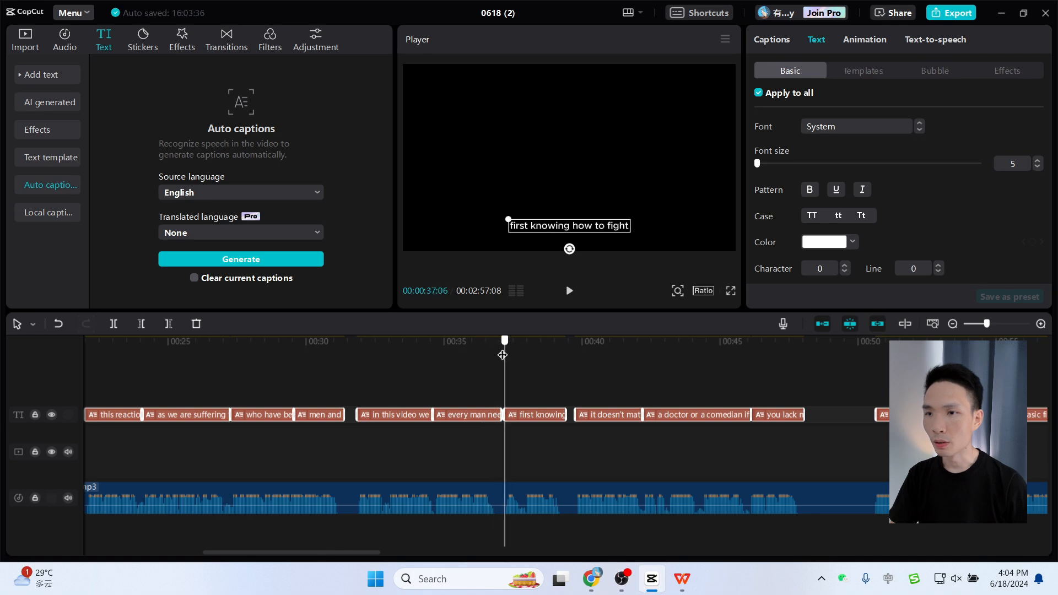
click(495, 500)
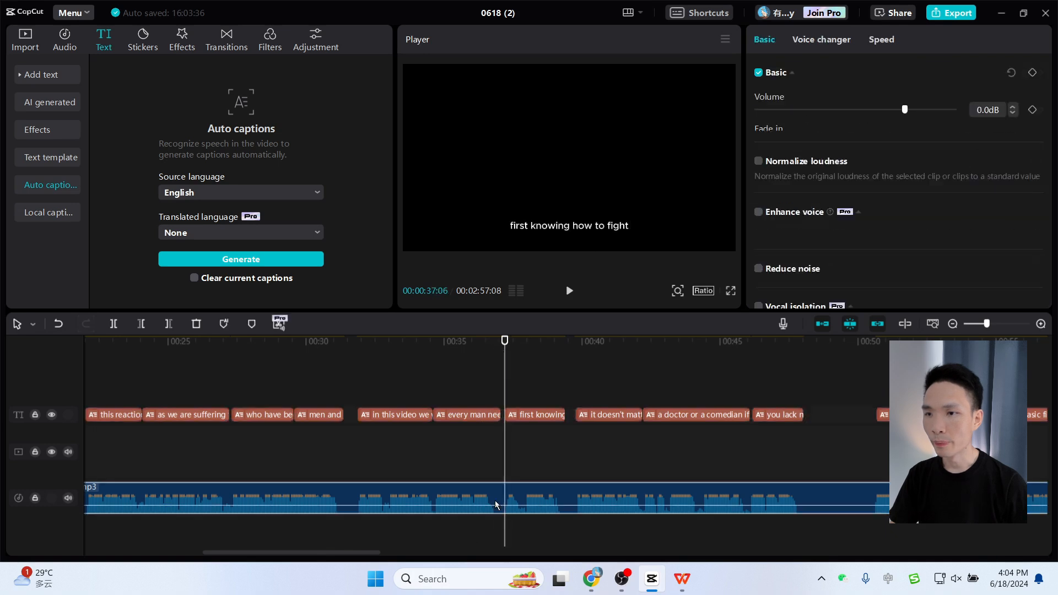
click(114, 326)
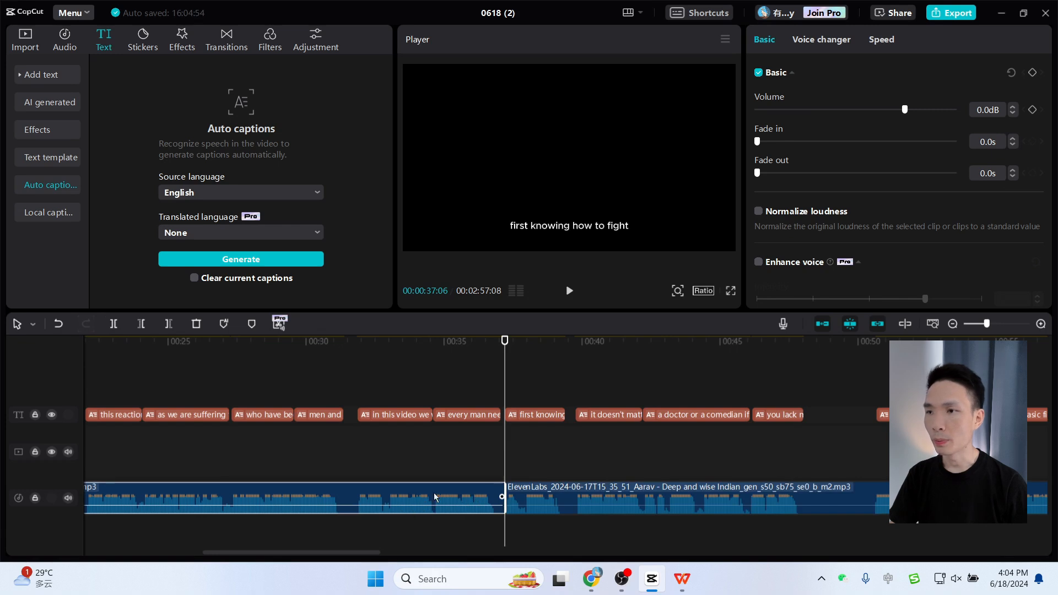
click(251, 326)
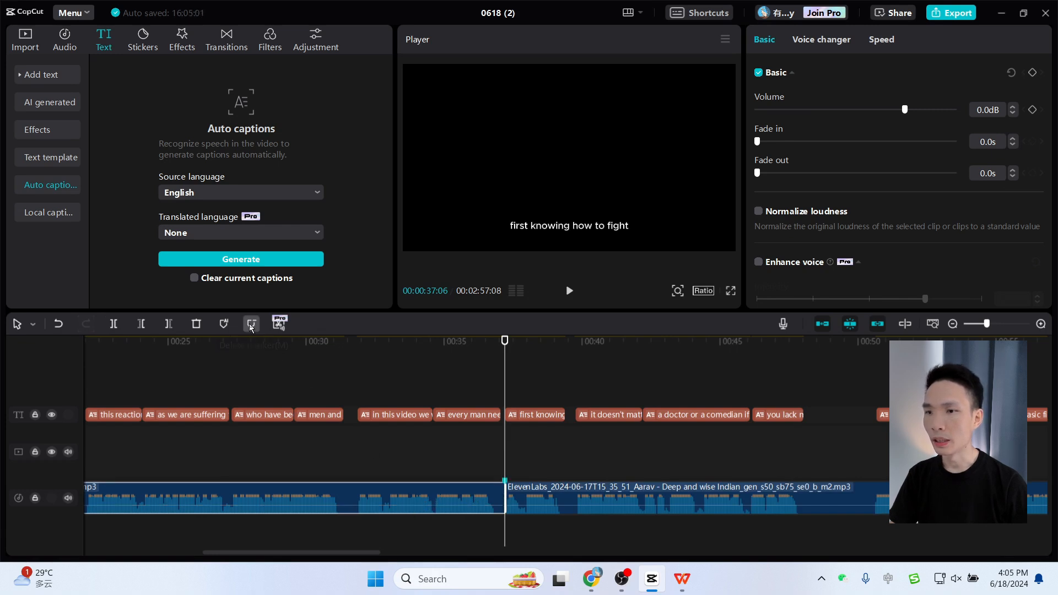
click(953, 325)
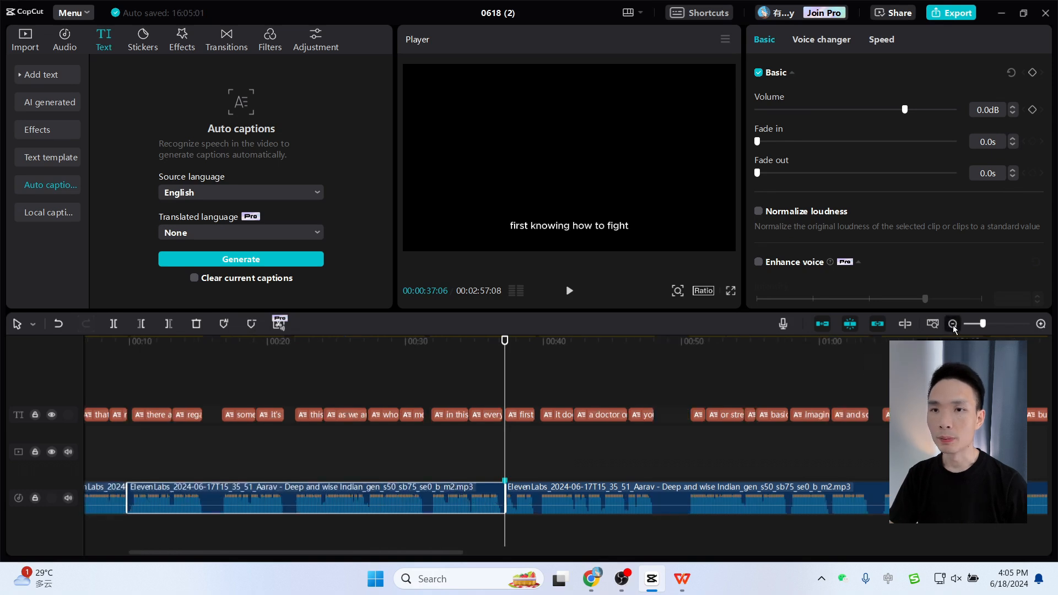
click(953, 325)
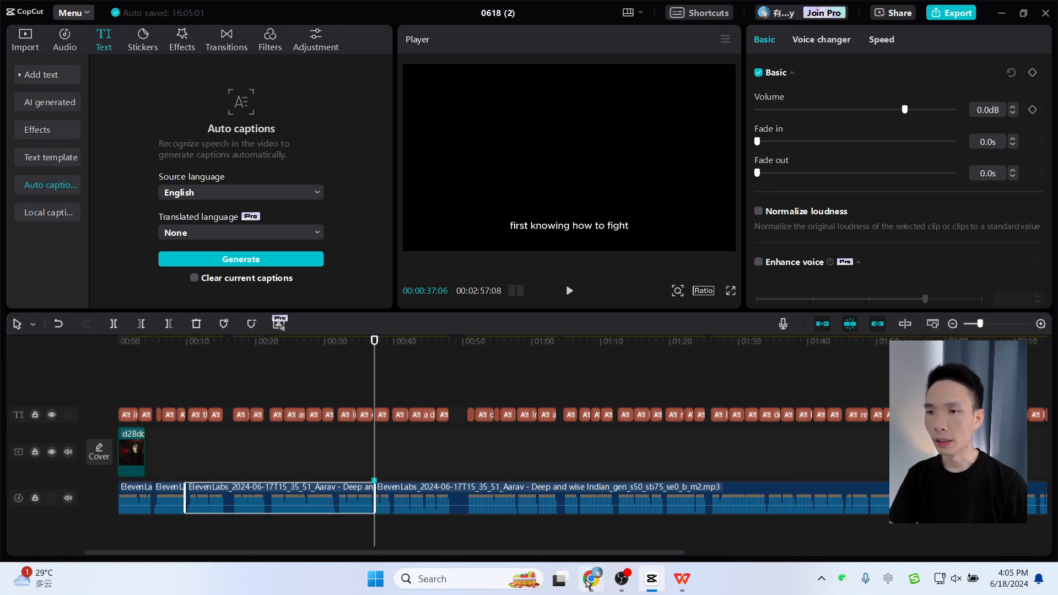
click(683, 580)
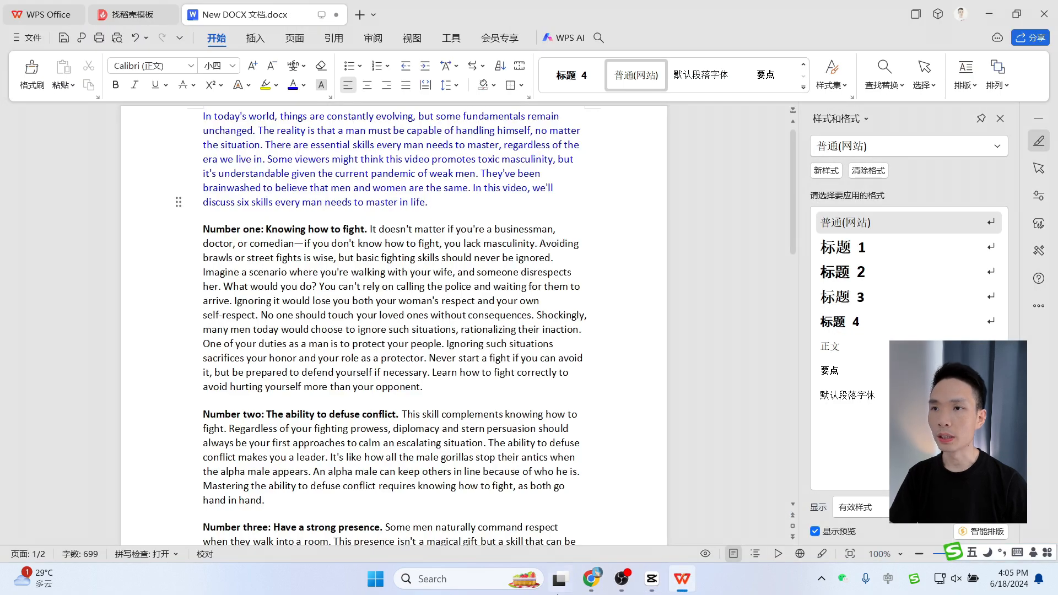
Select the Number one paragraph and the endings of sections one and two in the script
click(591, 578)
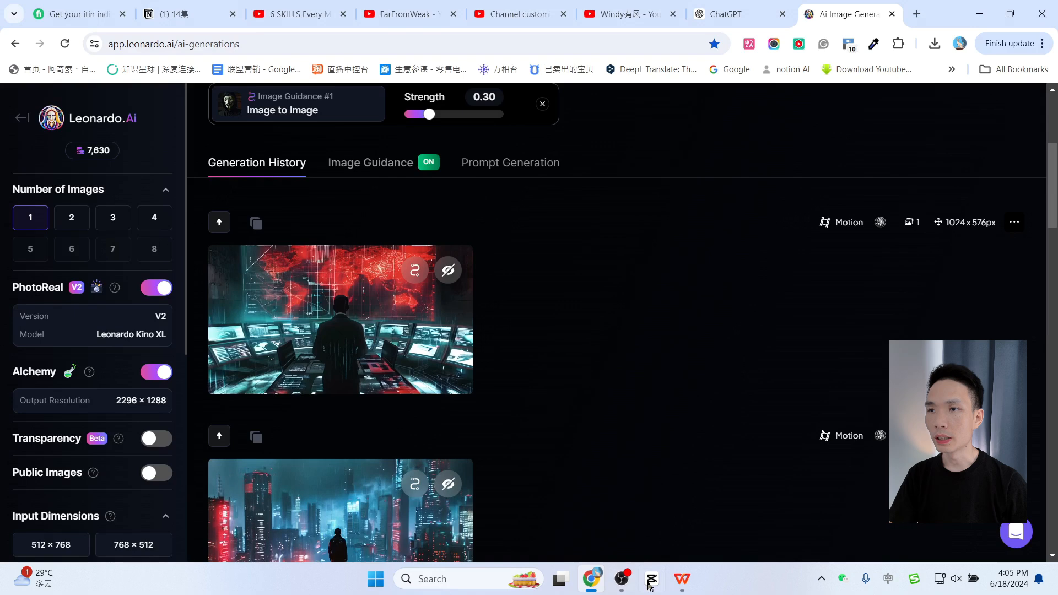
click(682, 578)
drag(202, 228, 413, 350)
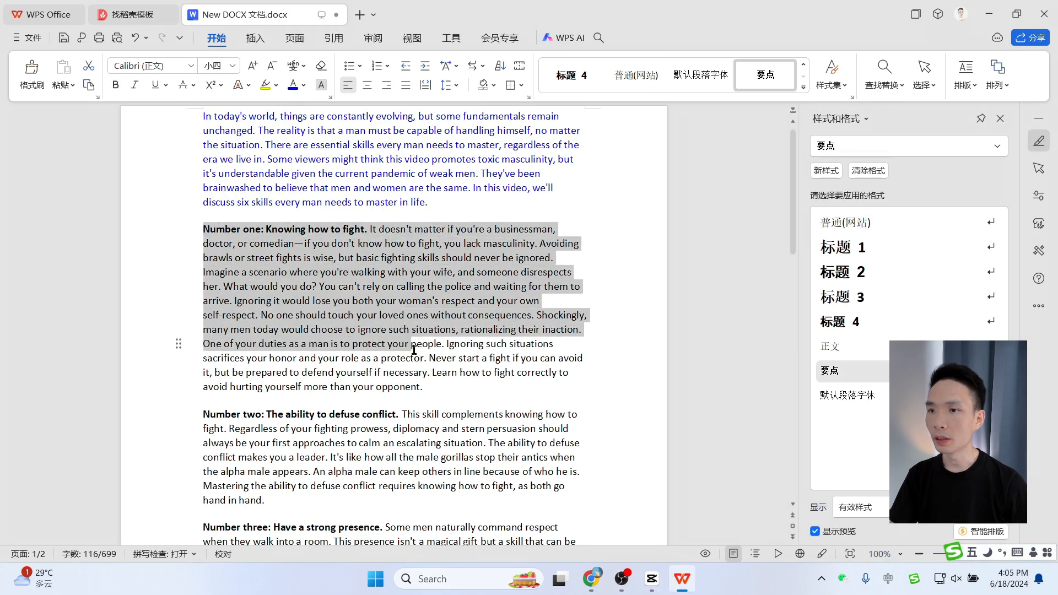
scroll(414, 349, down, 2)
drag(303, 298, 424, 300)
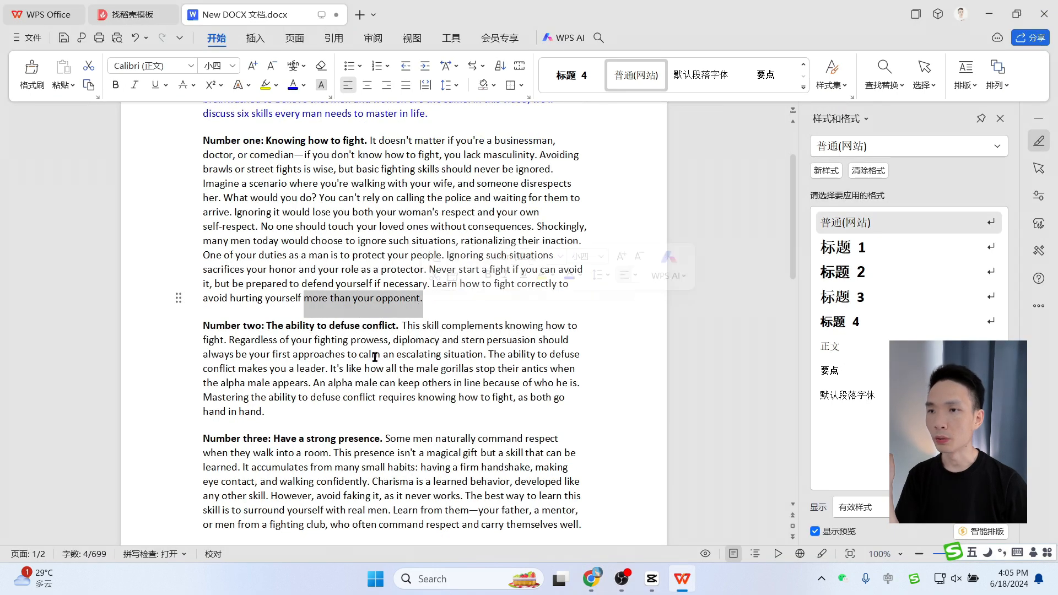
drag(220, 411, 262, 412)
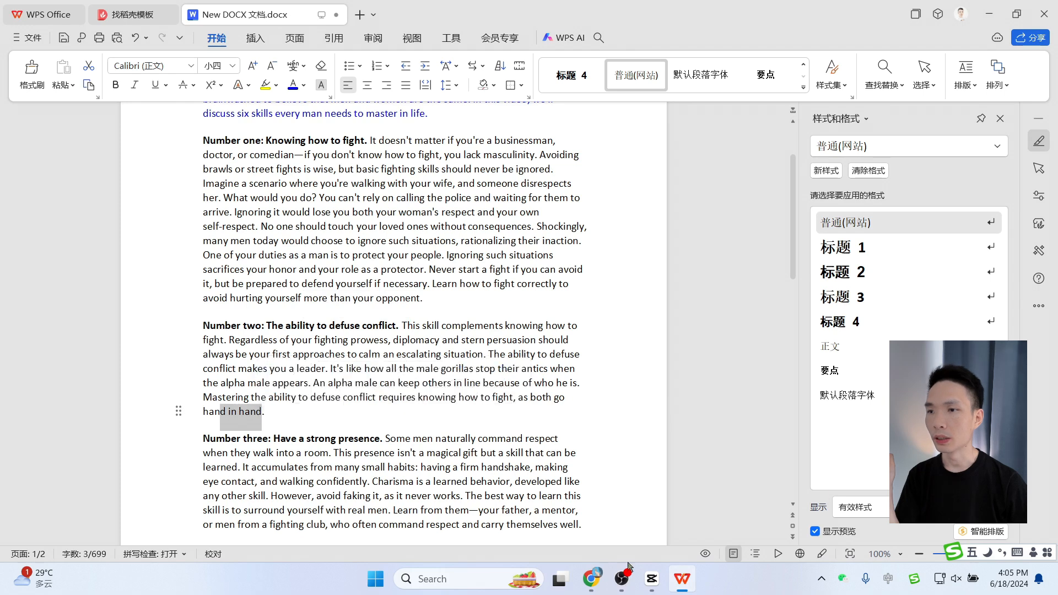
click(681, 587)
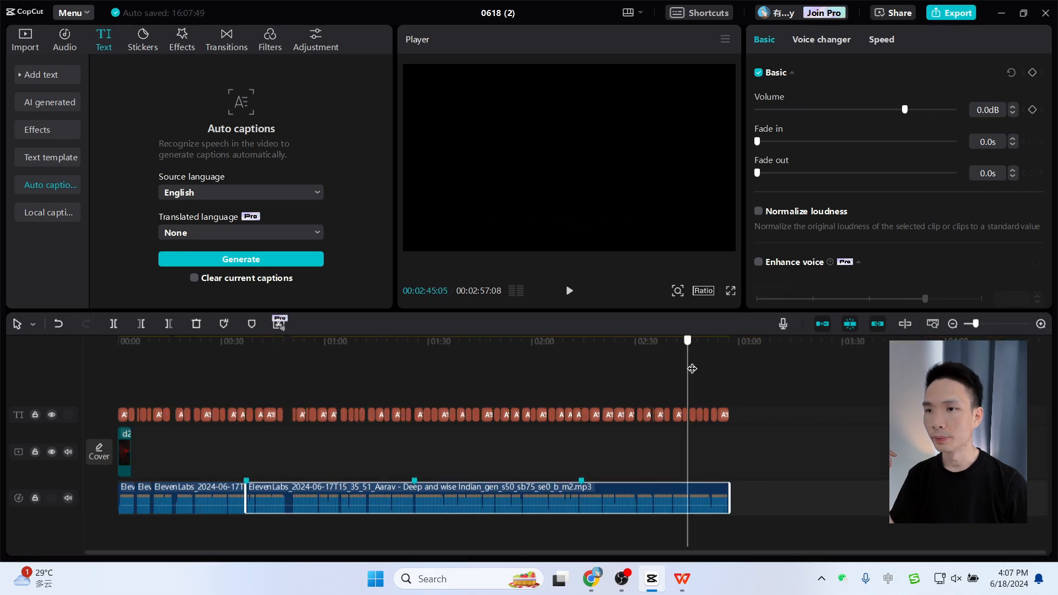
Add Marker 06 at 02:45, then scrub back toward the start of the video
click(249, 323)
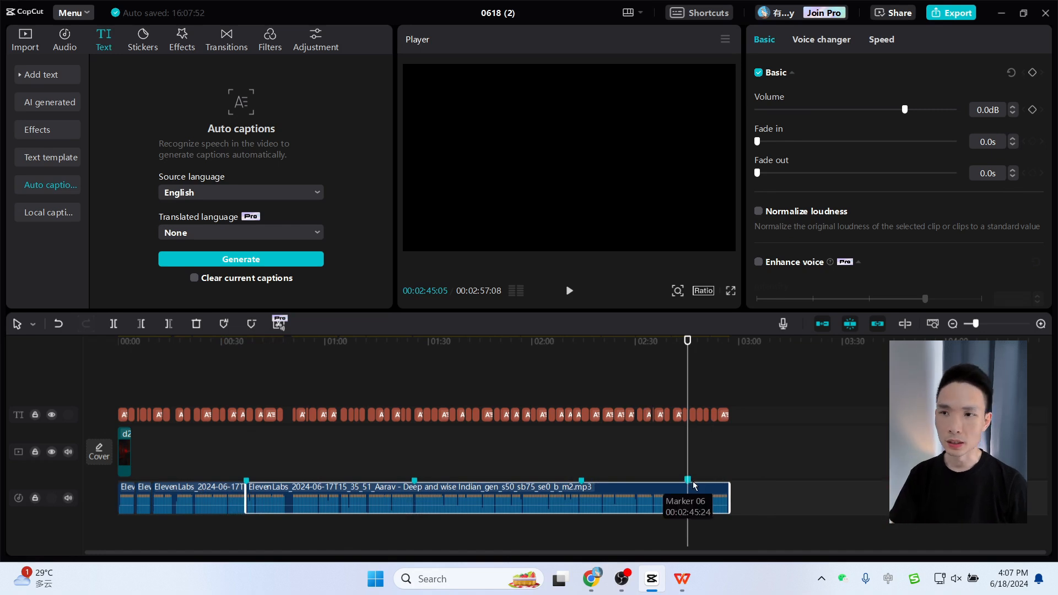
drag(693, 341, 417, 356)
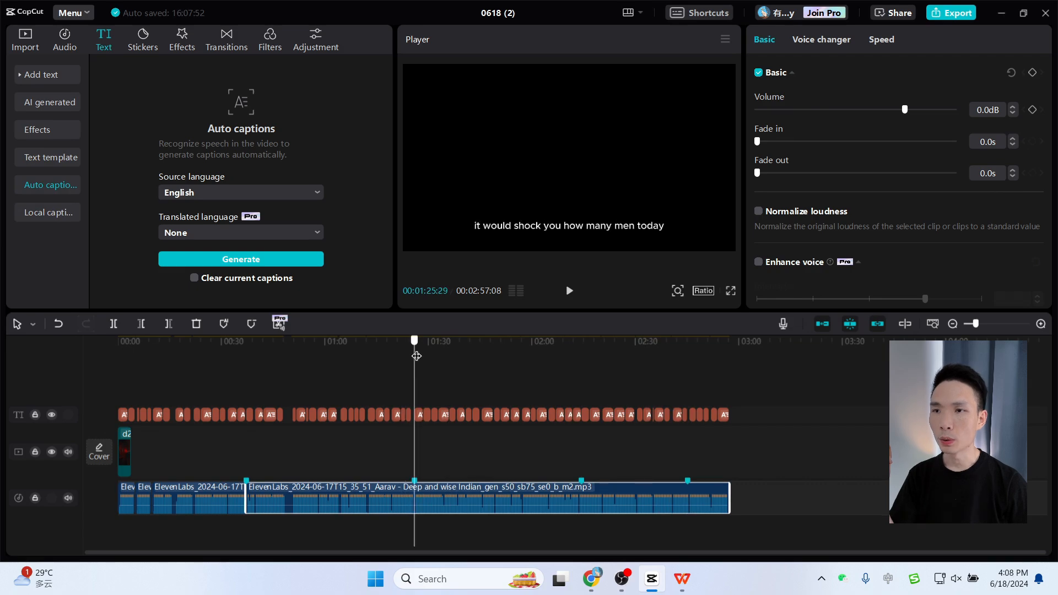
click(677, 587)
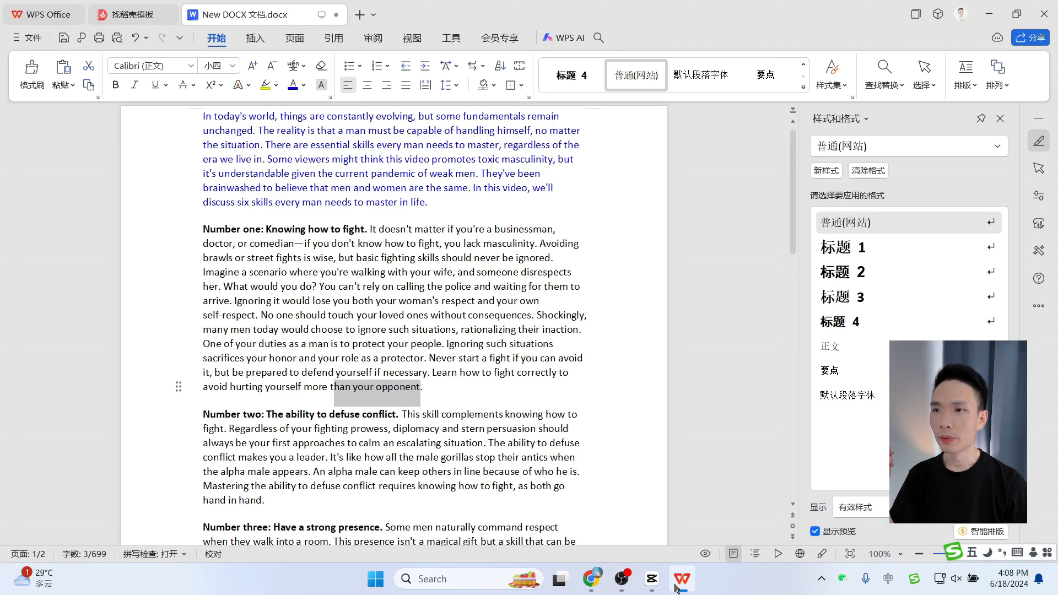
click(677, 587)
drag(422, 346, 133, 369)
scroll(363, 471, up, 2)
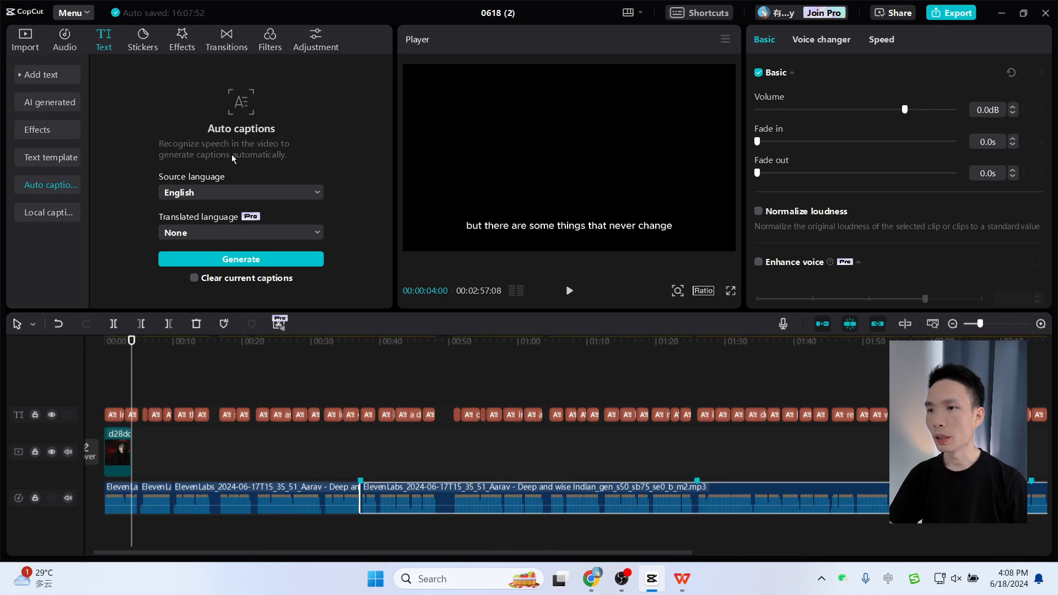
Import three AI mp4 clips and drop them onto the video track after the first clip
click(23, 37)
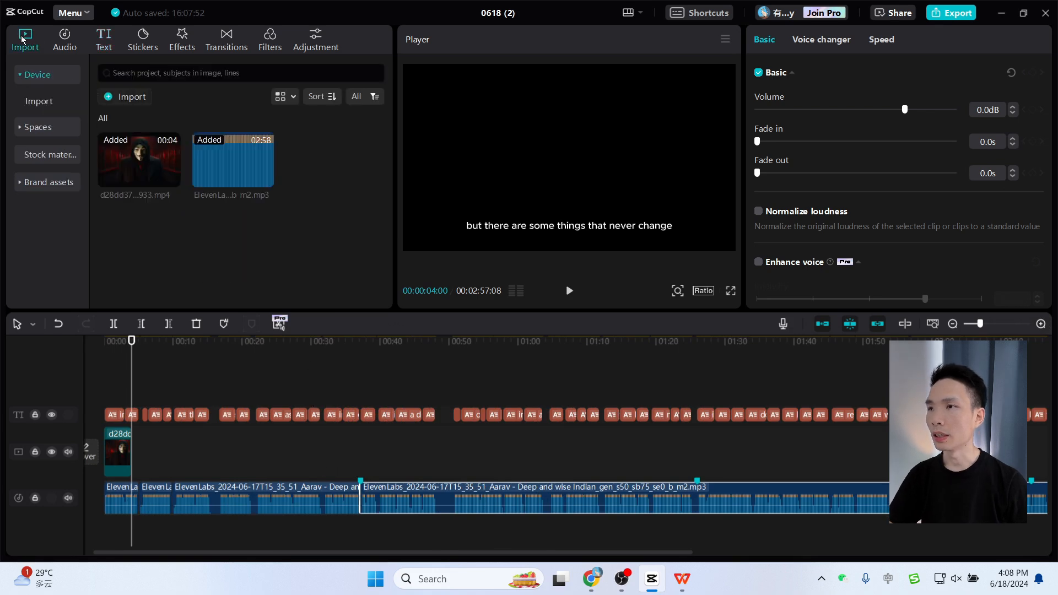
click(126, 99)
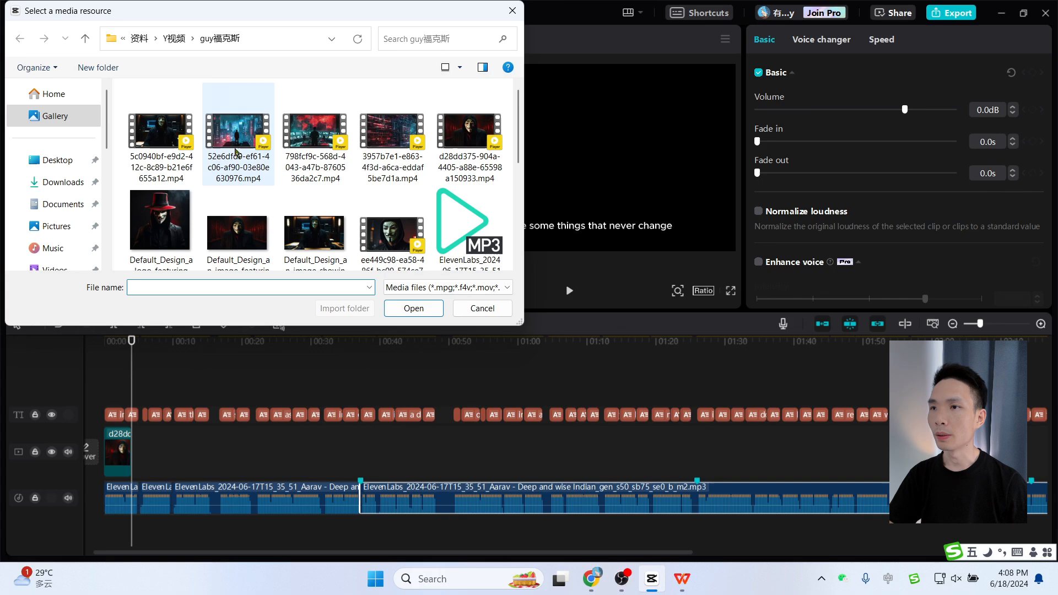
click(168, 134)
drag(233, 237, 130, 457)
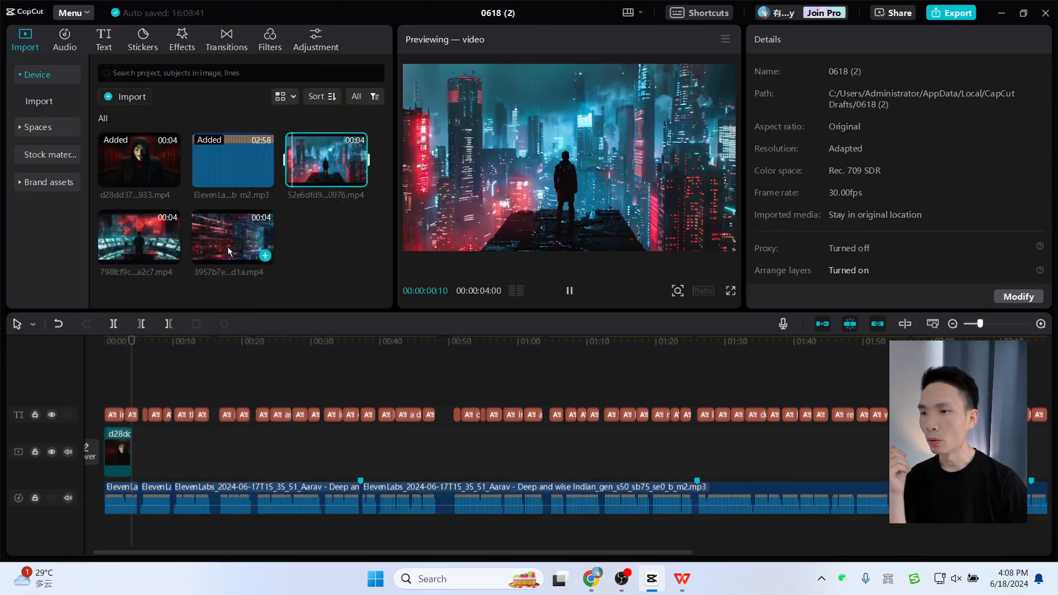
ctrl+click(161, 243)
ctrl+click(205, 252)
drag(224, 250, 136, 455)
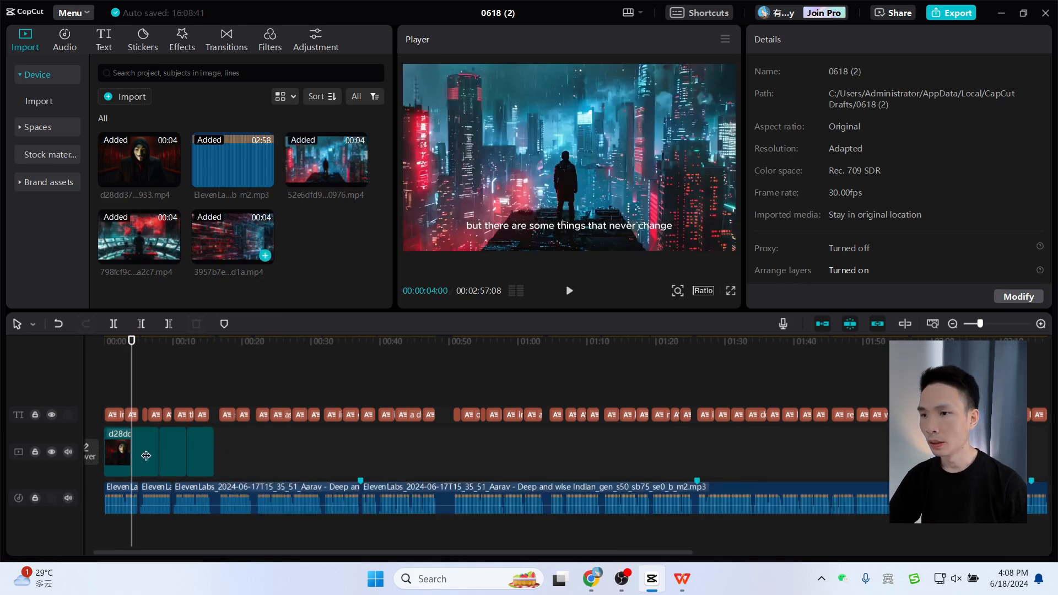
click(133, 368)
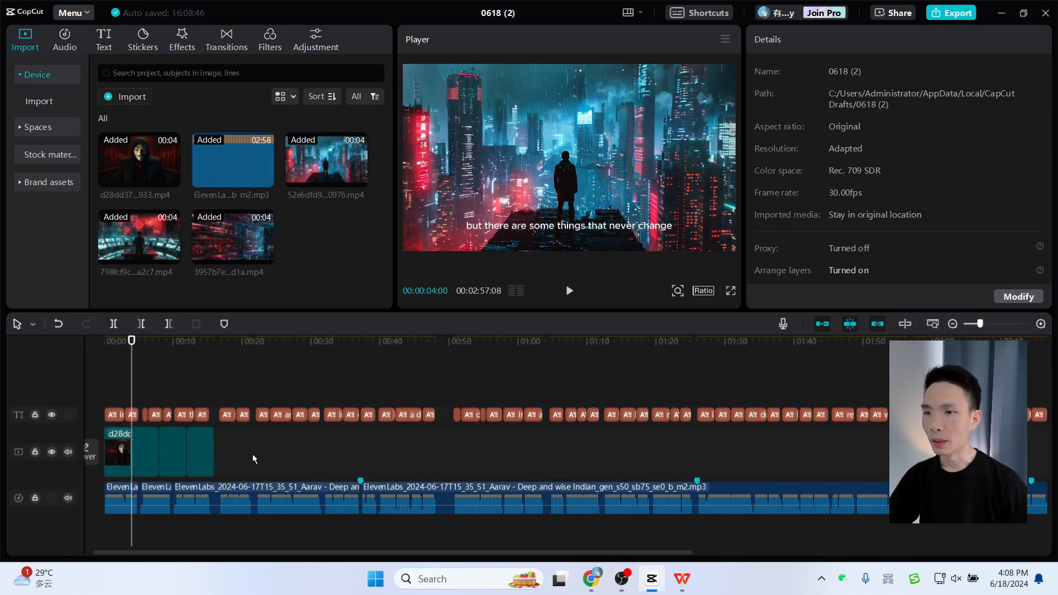
Set the three AI clips' speed to 0.3x after unlinking them from the caption track
click(135, 451)
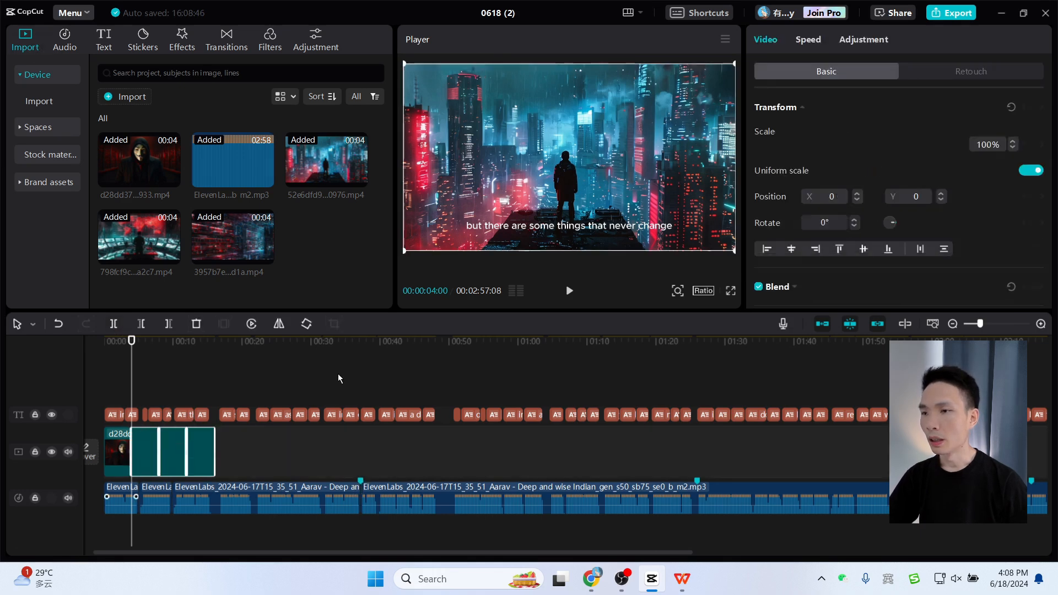
click(805, 44)
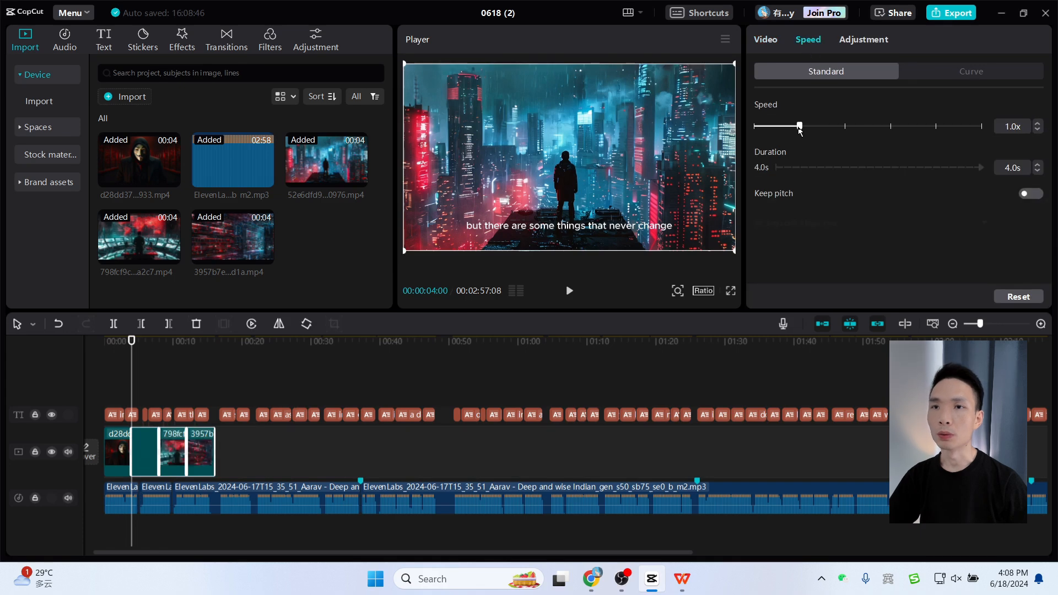
drag(798, 126, 787, 126)
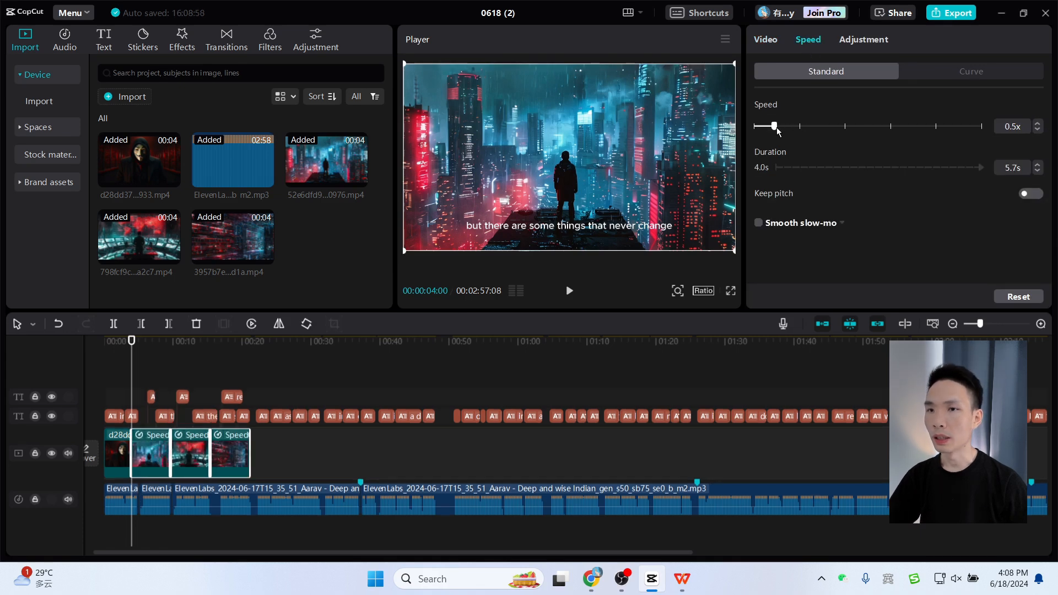
key(ctrl+z)
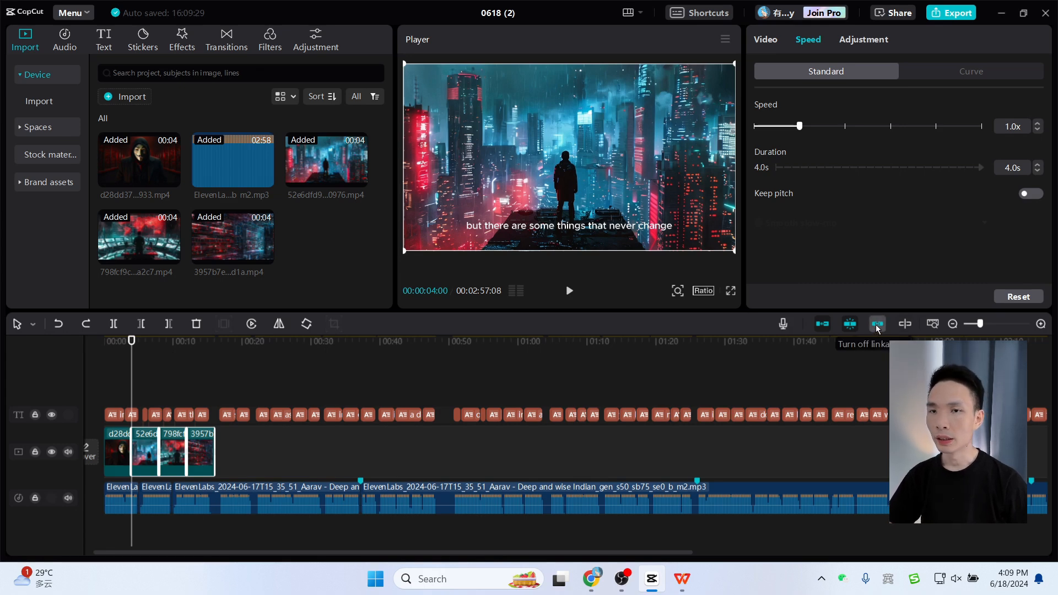
click(774, 127)
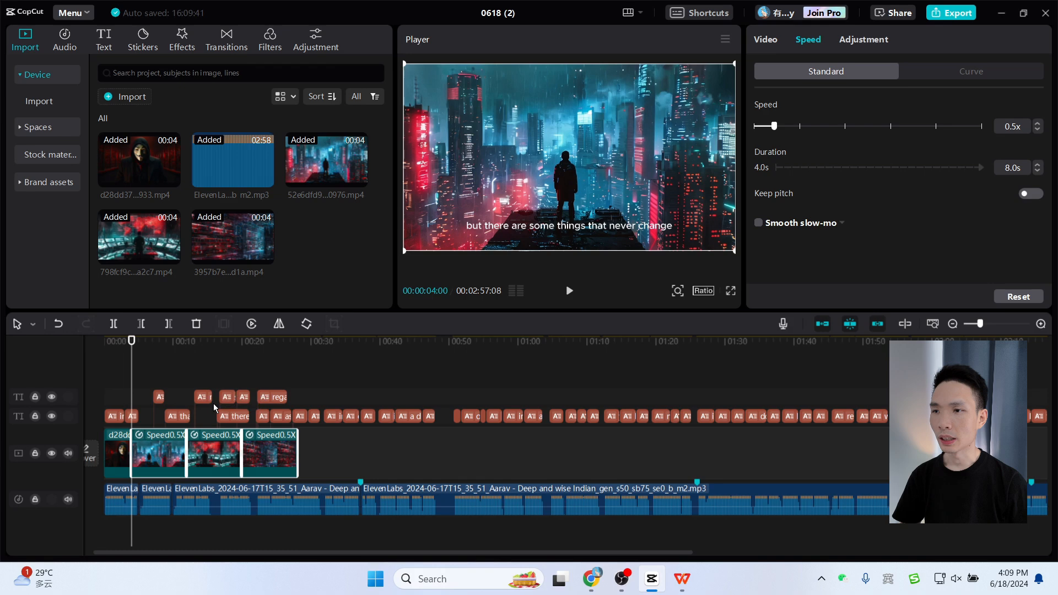
key(ctrl+z)
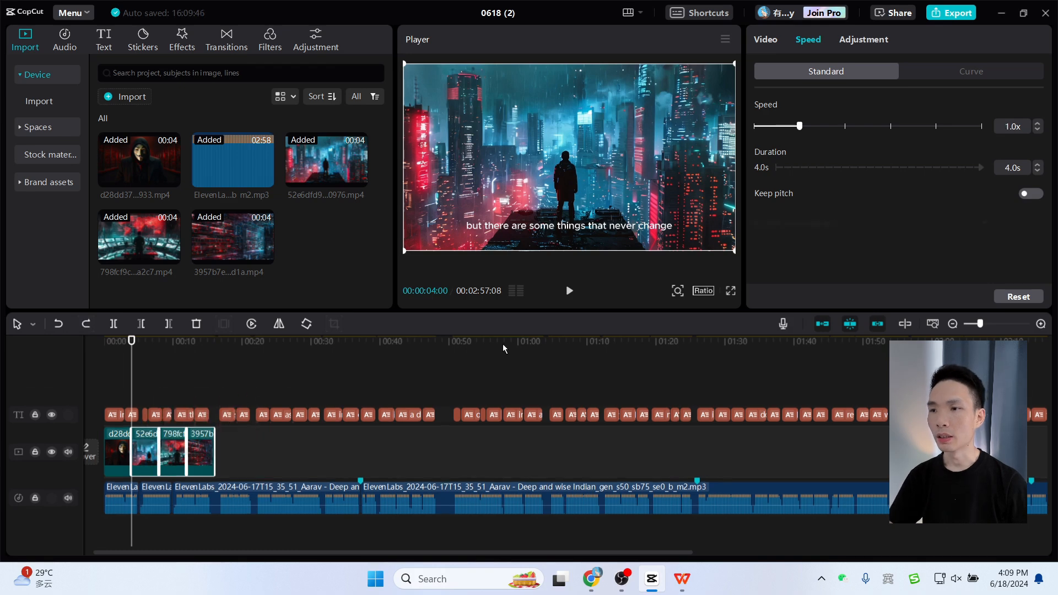
click(880, 325)
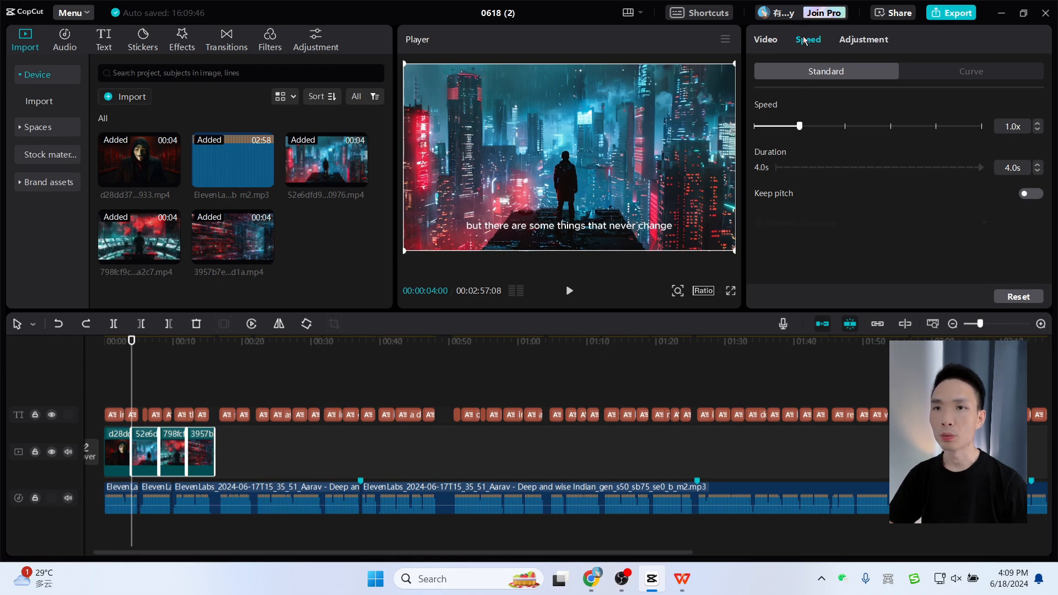
drag(786, 128, 780, 128)
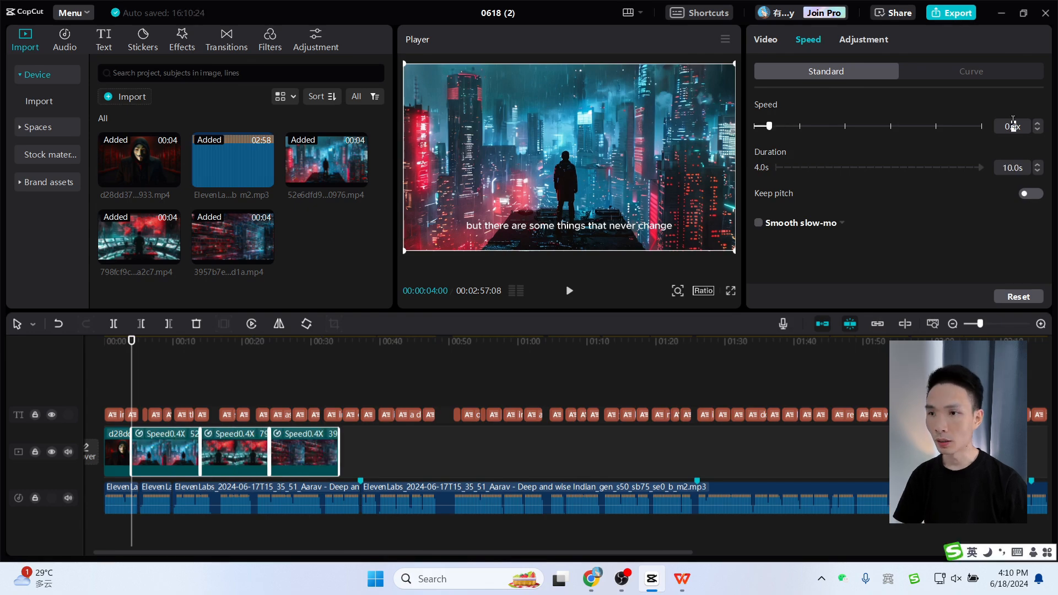
text(3)
key(Return)
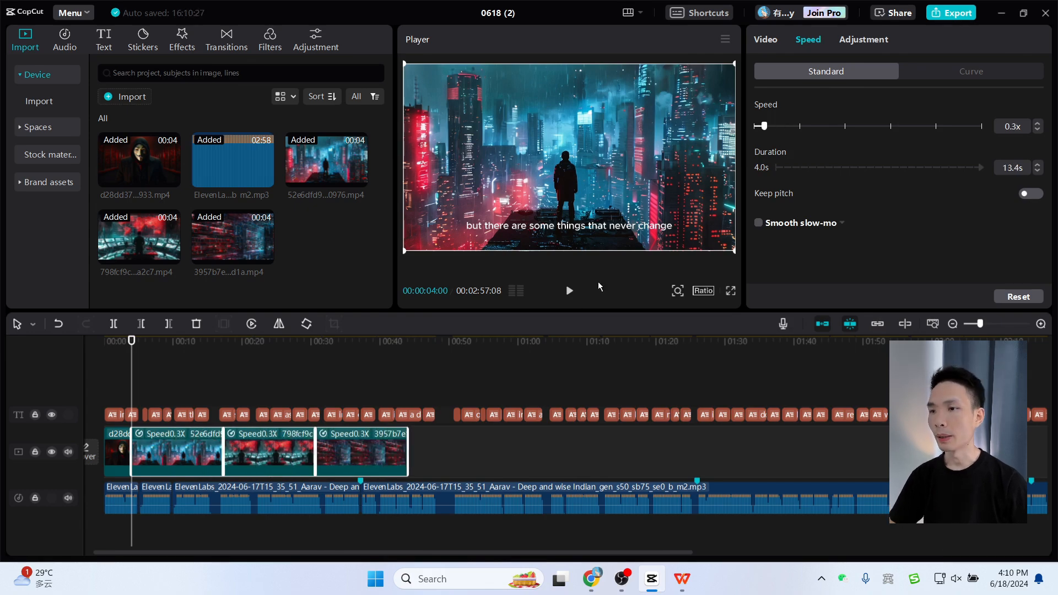
Cut the last clip's tail at about 37 seconds, preview, and move the trimmed clip earlier
drag(132, 355, 361, 354)
click(379, 458)
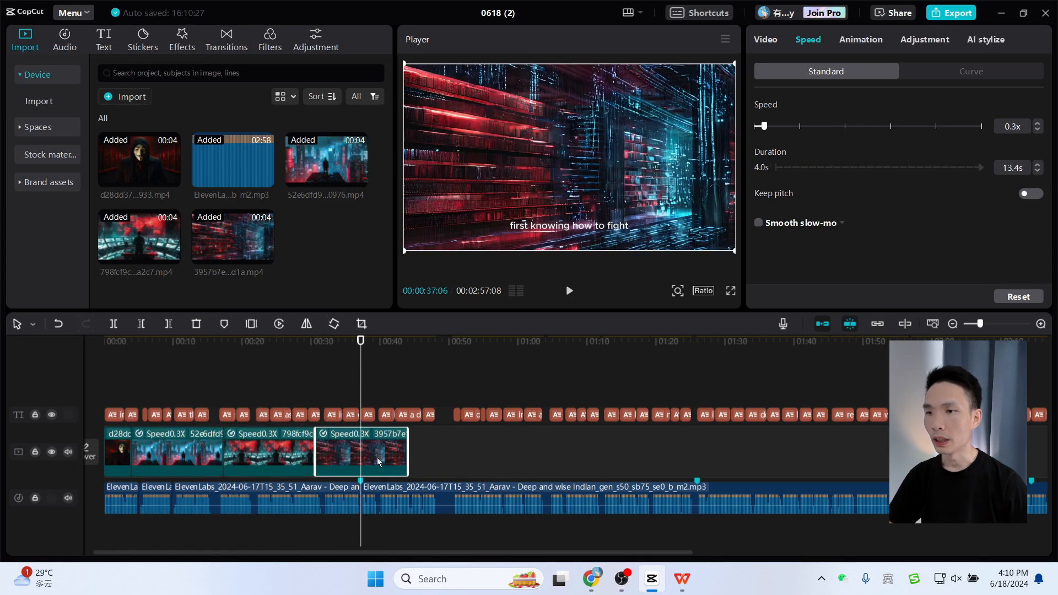
click(168, 324)
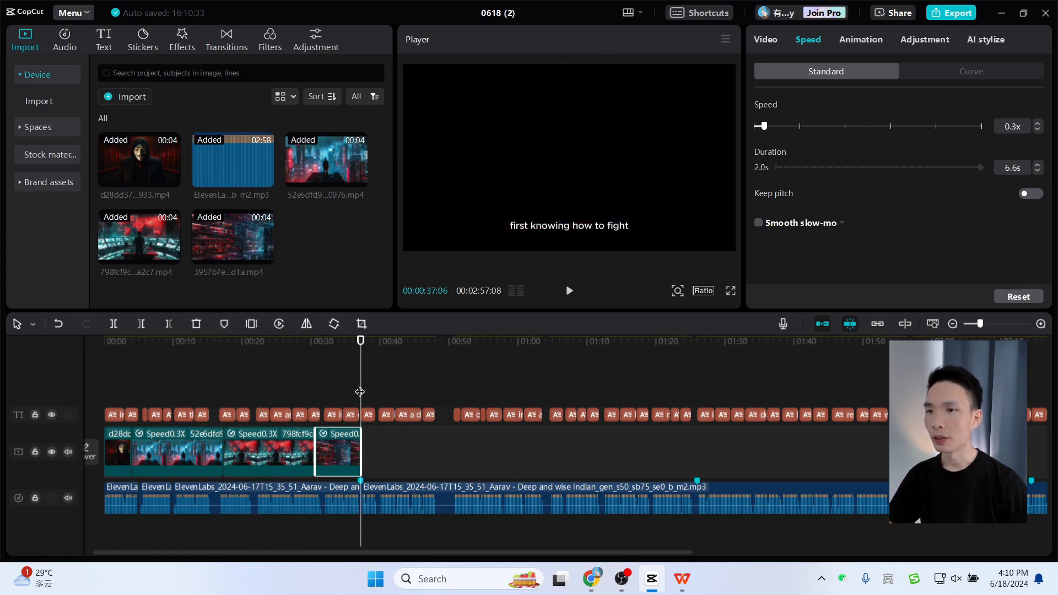
drag(360, 353, 128, 349)
key(space)
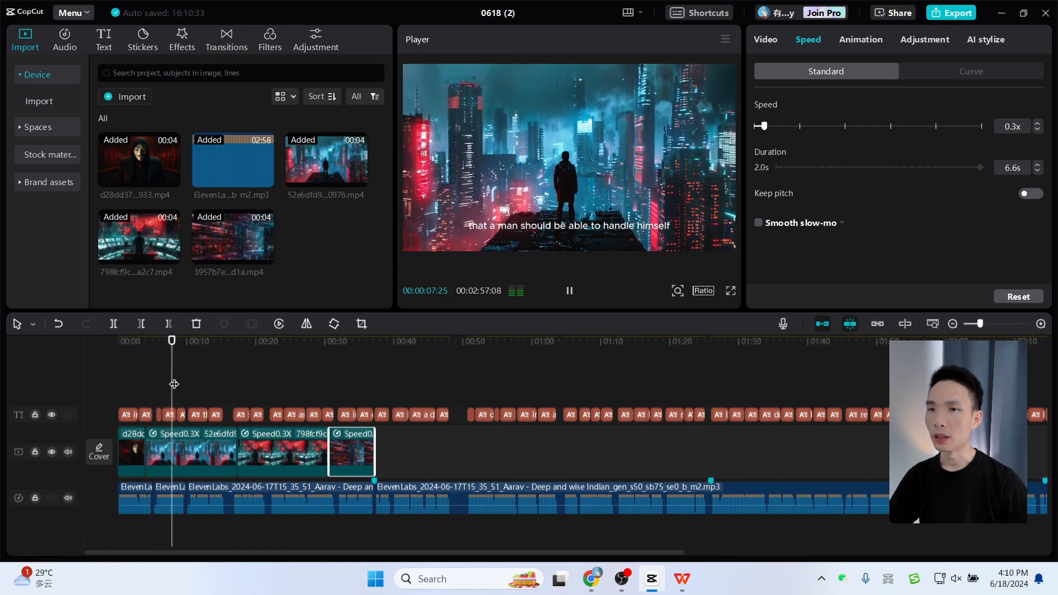
click(260, 348)
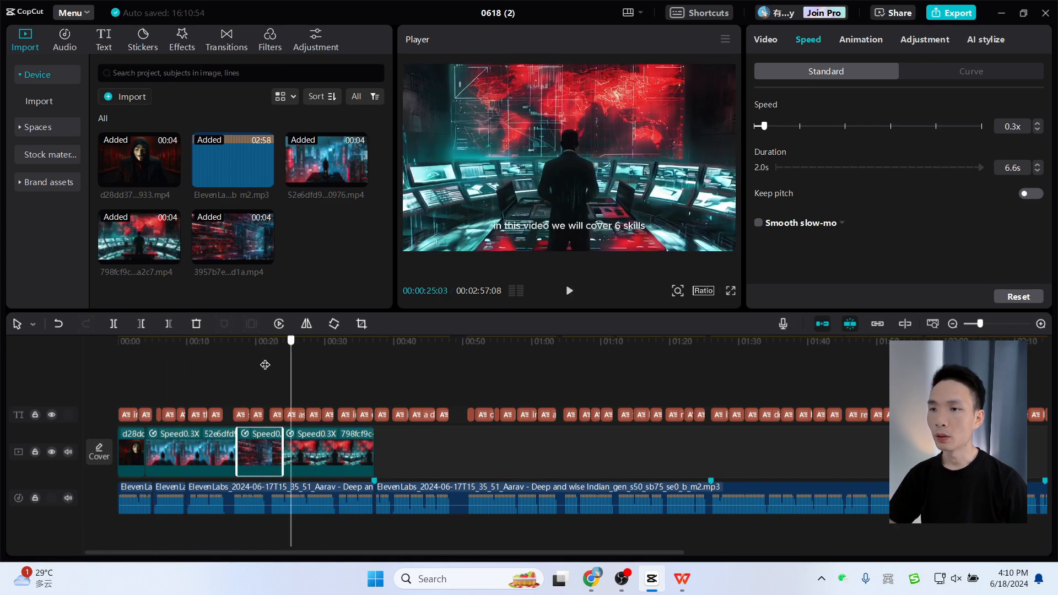
drag(264, 364, 208, 358)
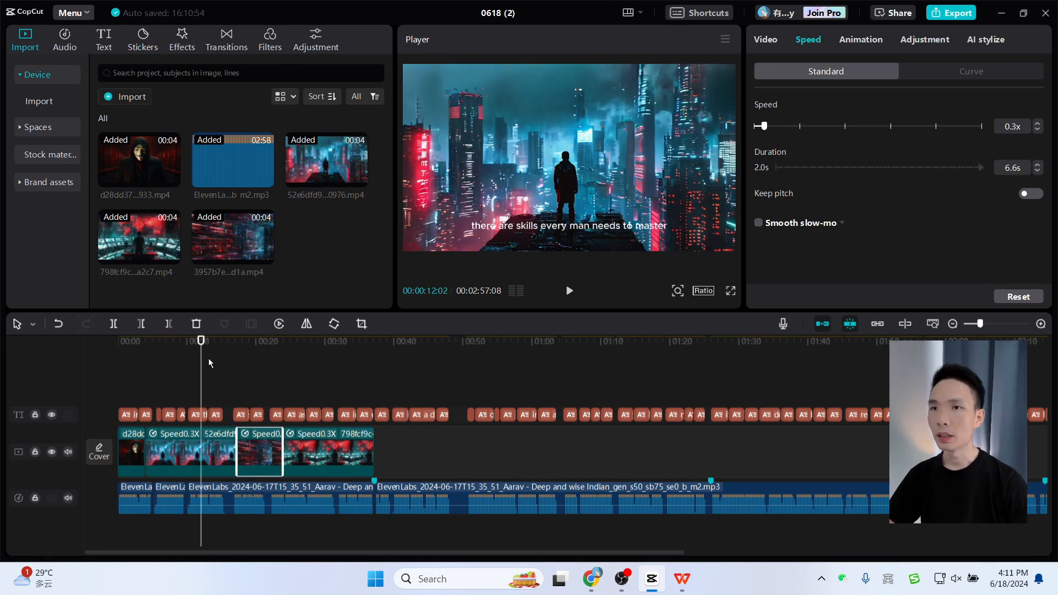
Copy the script's Number one paragraph from WPS and bring up ChatGPT
key(alt+Tab)
click(733, 13)
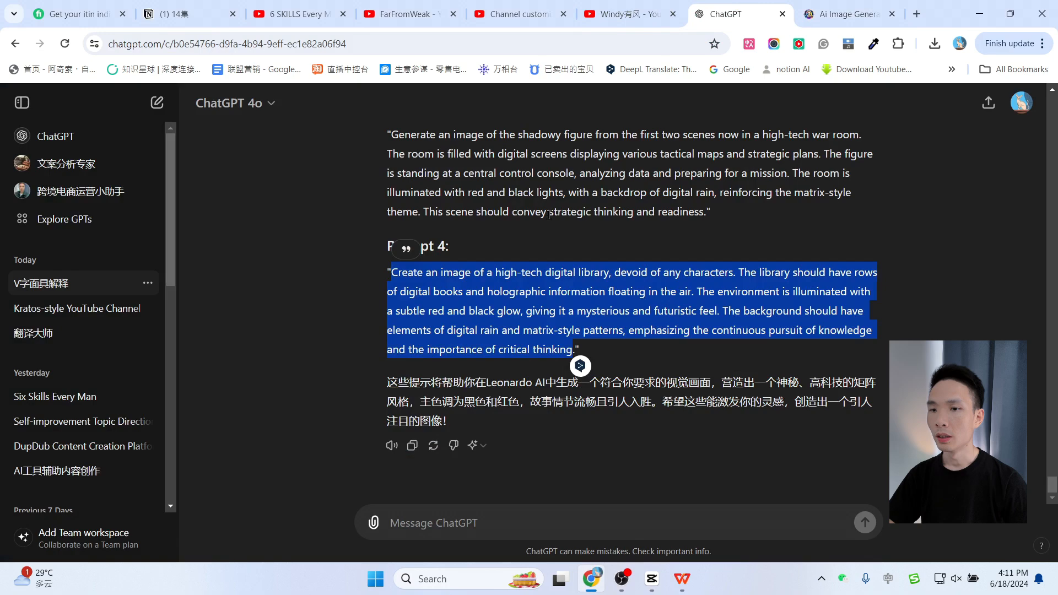
click(685, 588)
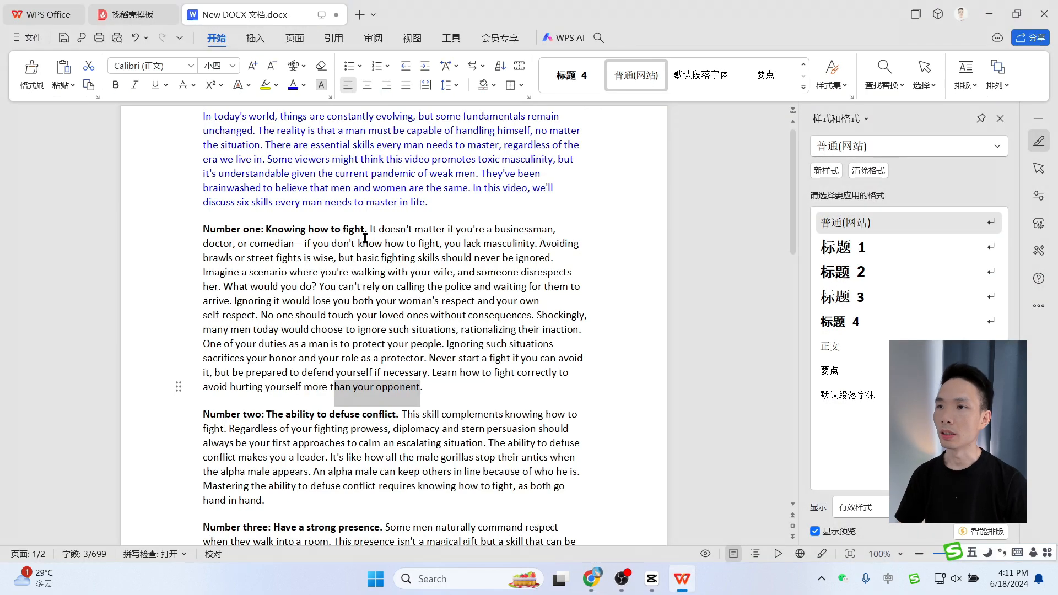
drag(206, 229, 237, 234)
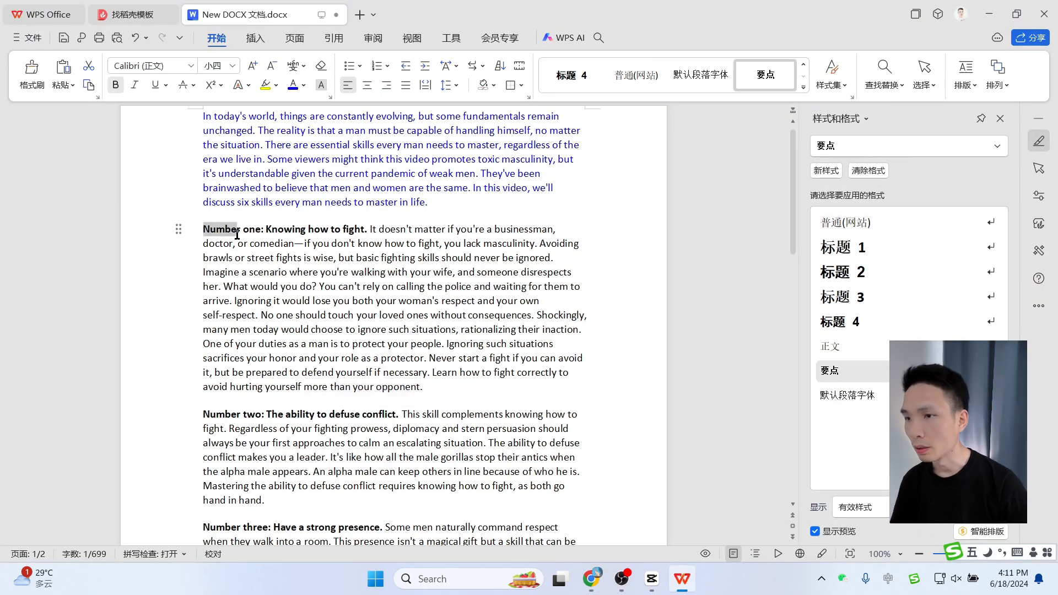
triple_click(239, 235)
key(ctrl+c)
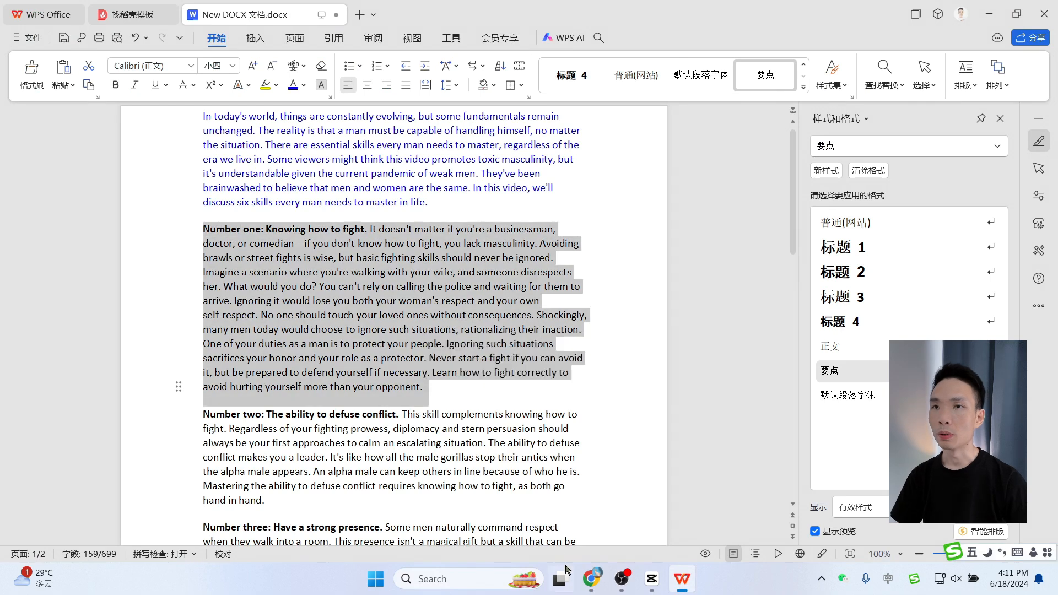
click(591, 579)
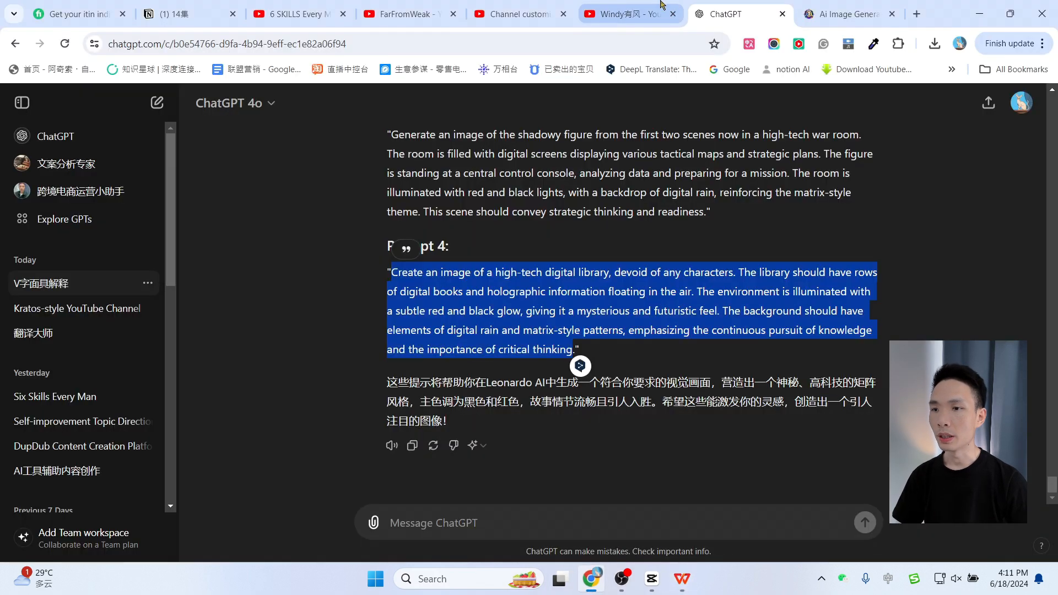
Send the 'Number one: Knowing how to fight' paragraph to ChatGPT
click(430, 515)
key(ctrl+v)
scroll(551, 468, up, 4)
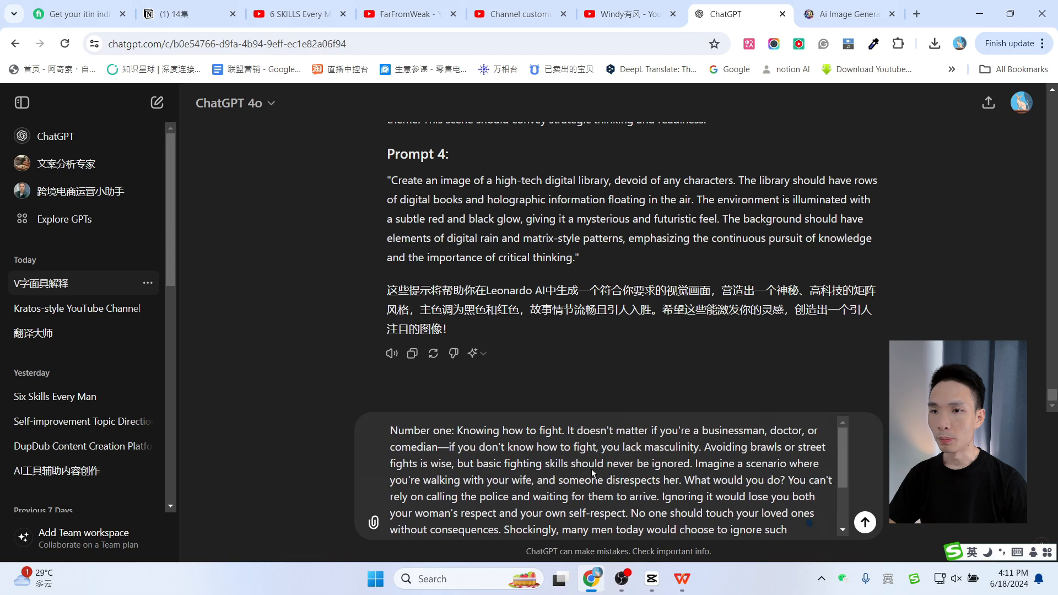
scroll(597, 465, down, 3)
key(Return)
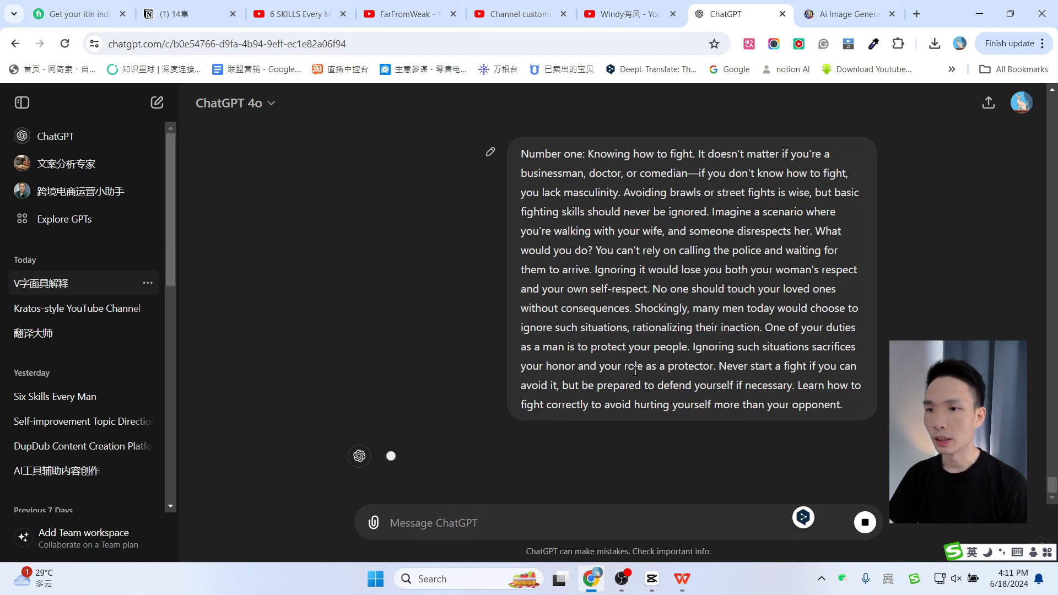
Select Prompt 1's street-scene description in ChatGPT's reply
drag(391, 246, 566, 247)
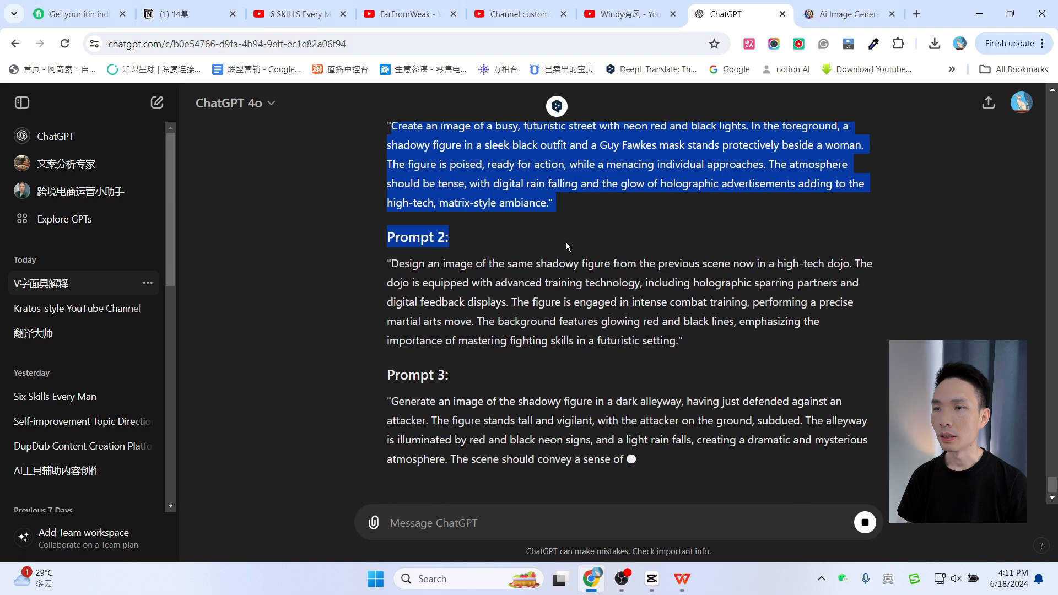
scroll(566, 246, up, 4)
click(391, 331)
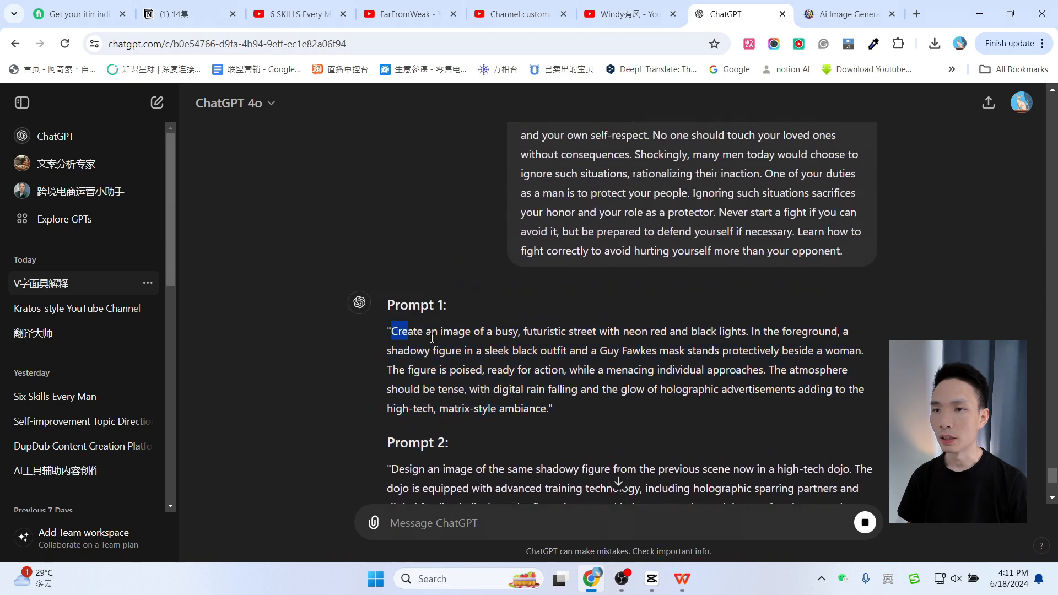
drag(432, 338, 546, 406)
Replace the text in Leonardo.Ai's image prompt box with Prompt 1
key(ctrl+Tab)
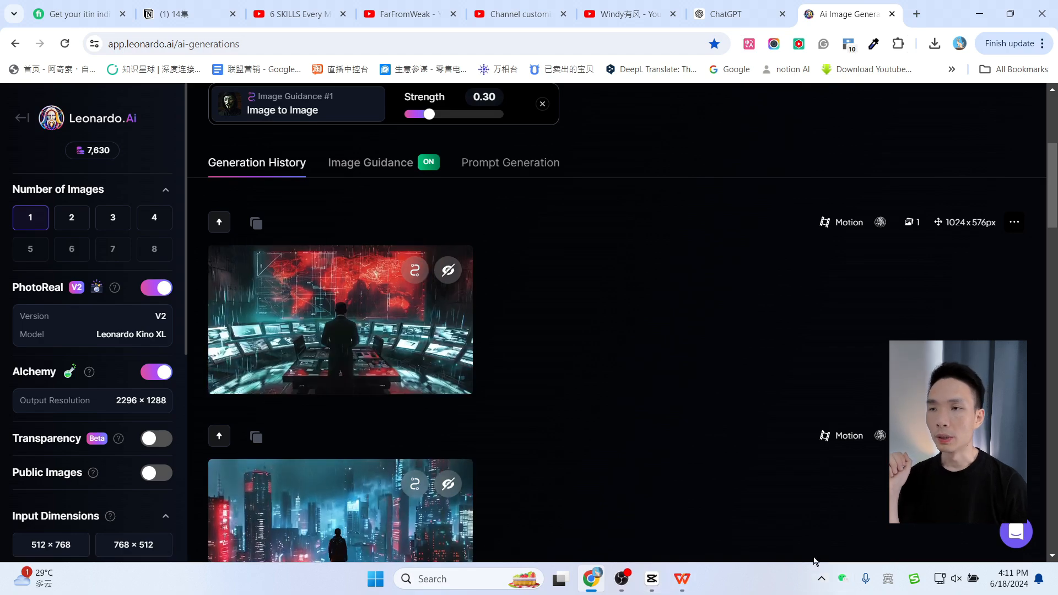
scroll(642, 318, up, 5)
click(509, 254)
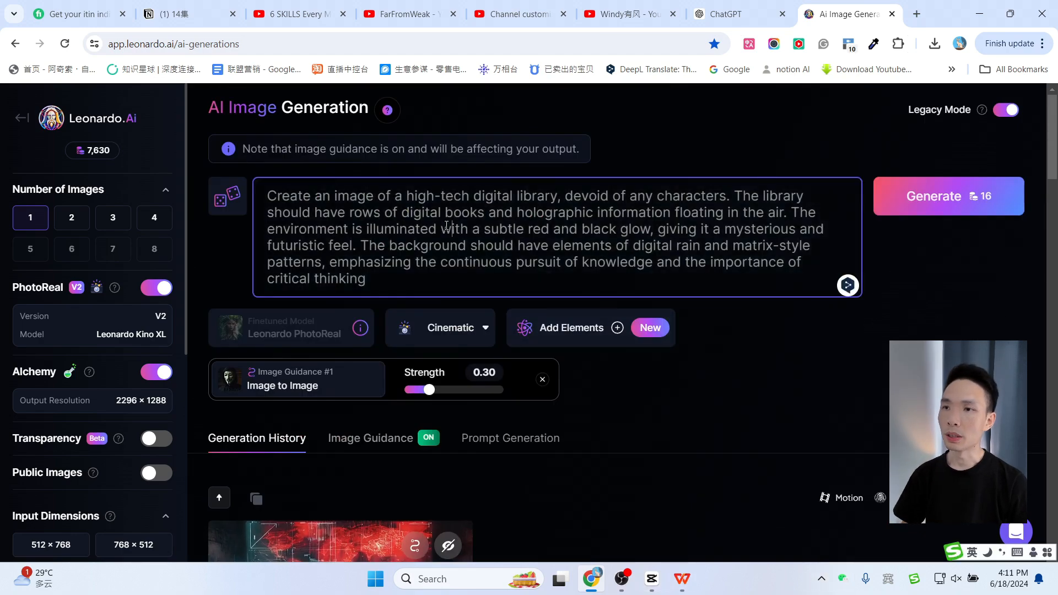
key(ctrl+a)
text(Create an image of a busy, futuristic street with neon red and black lights. In the foreground, a shadowy figure in a sleek black suit and a Guy Fawkes mask stands protectively beside a woman. The figure is poised, ready for action, while a menacing individual approaches. The atmosphere should be tense, with digital rain falling and the glow of holographic advertisements adding to the high-tech, matrix-style ambiance.)
Select Prompt 2 in ChatGPT, then open Leonardo.Ai's guidance-image upload
key(ctrl+shift+Tab)
scroll(535, 362, down, 5)
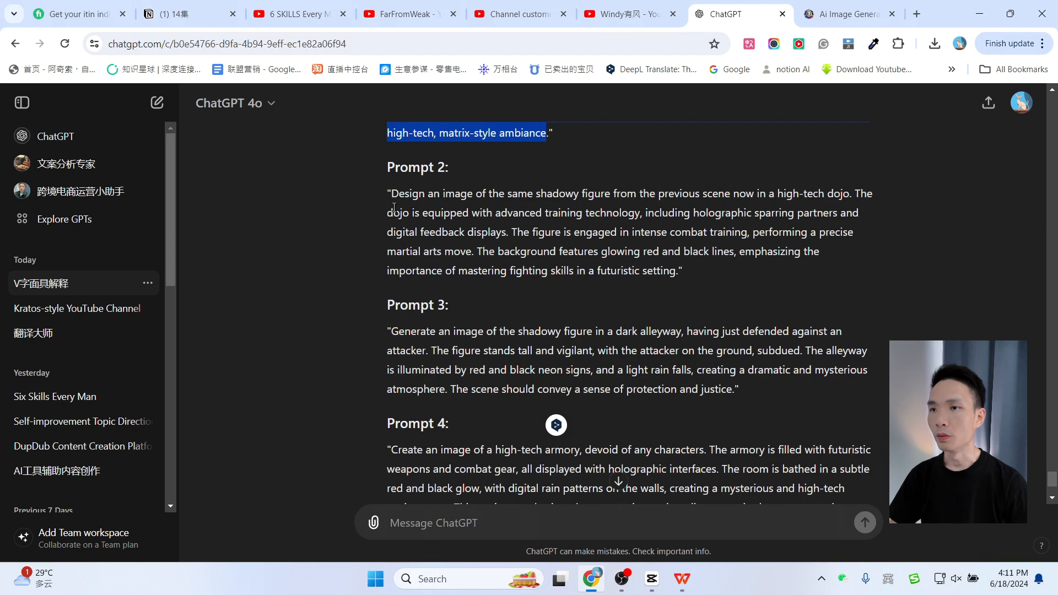
drag(391, 194, 676, 270)
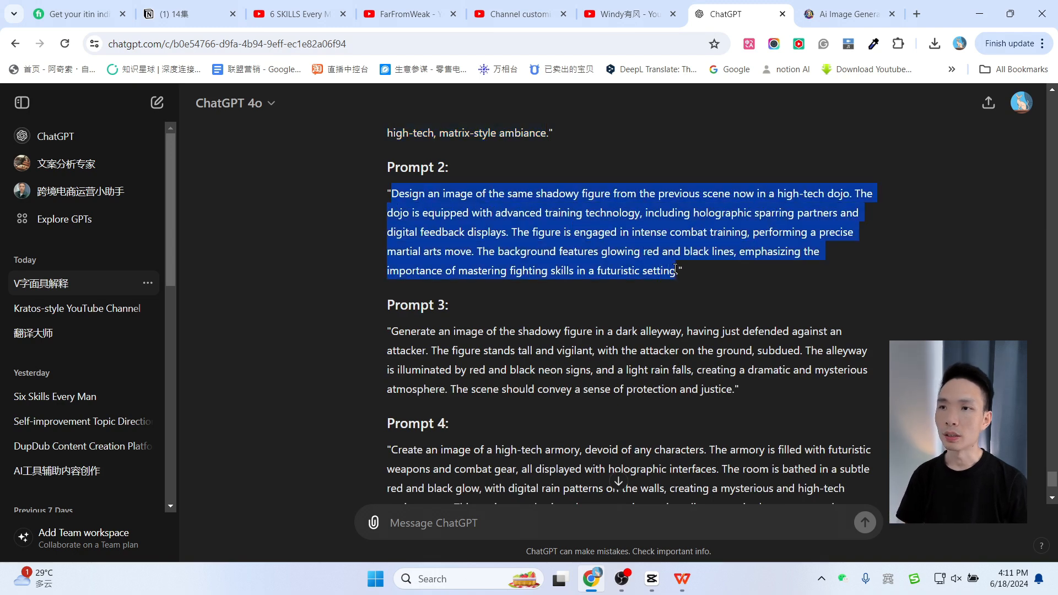
click(843, 14)
key(ctrl+a)
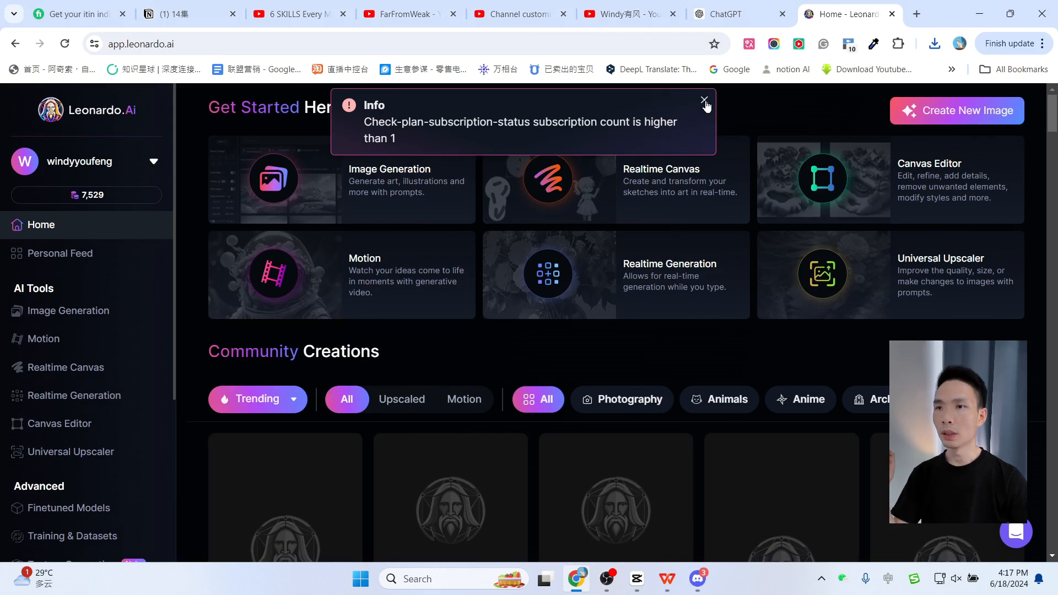
click(705, 102)
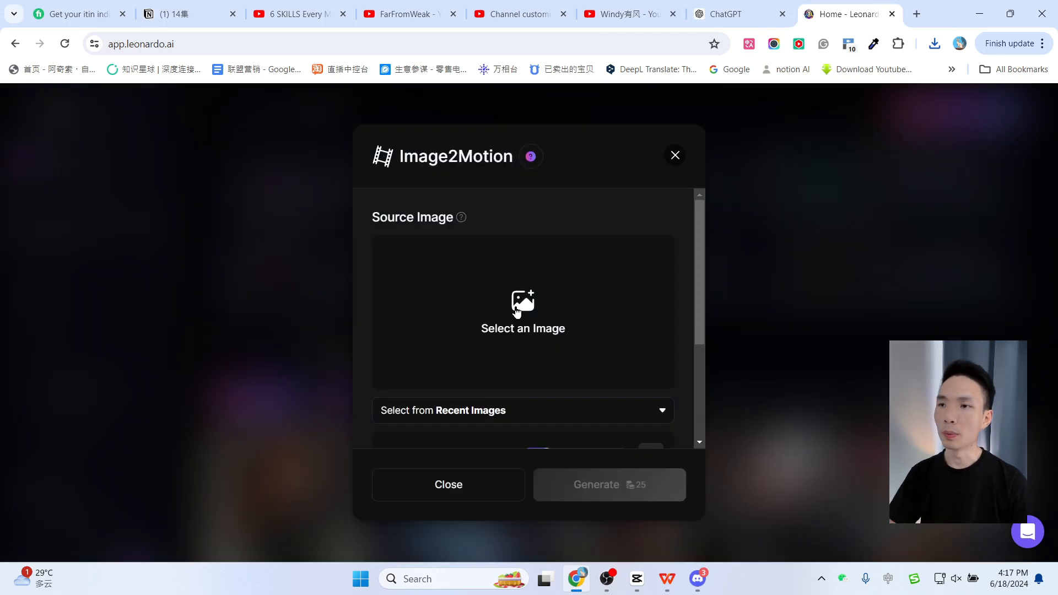
click(517, 313)
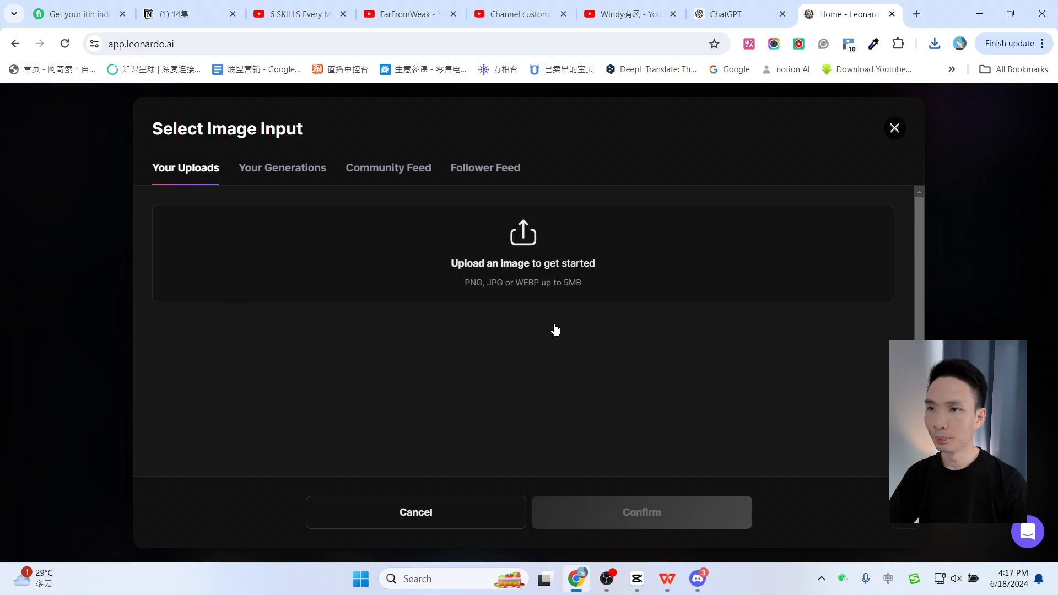
click(525, 246)
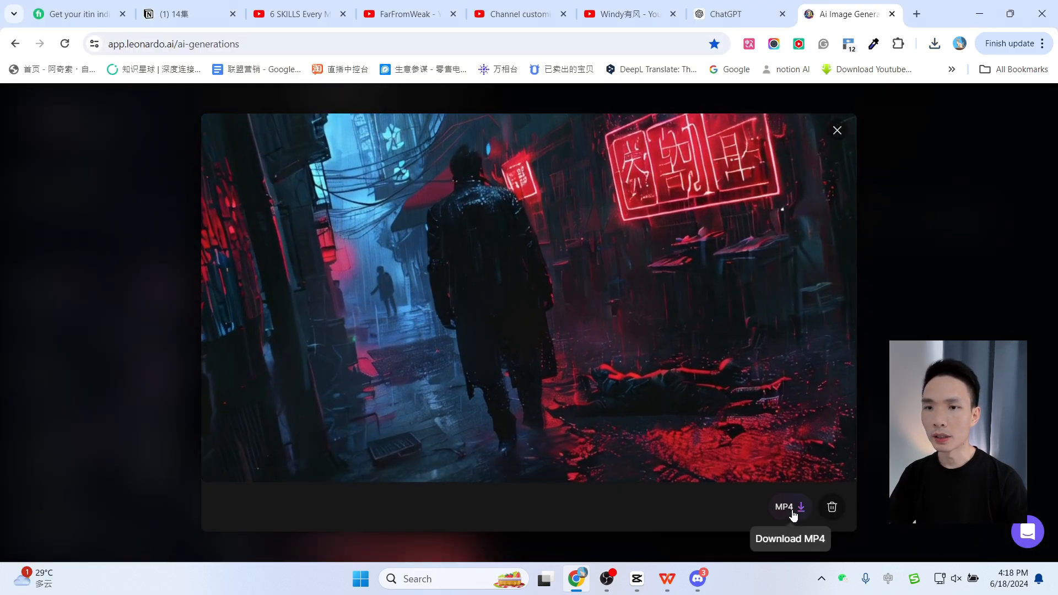
Download the neon alley and masked-figure motion clips as MP4 files
click(793, 511)
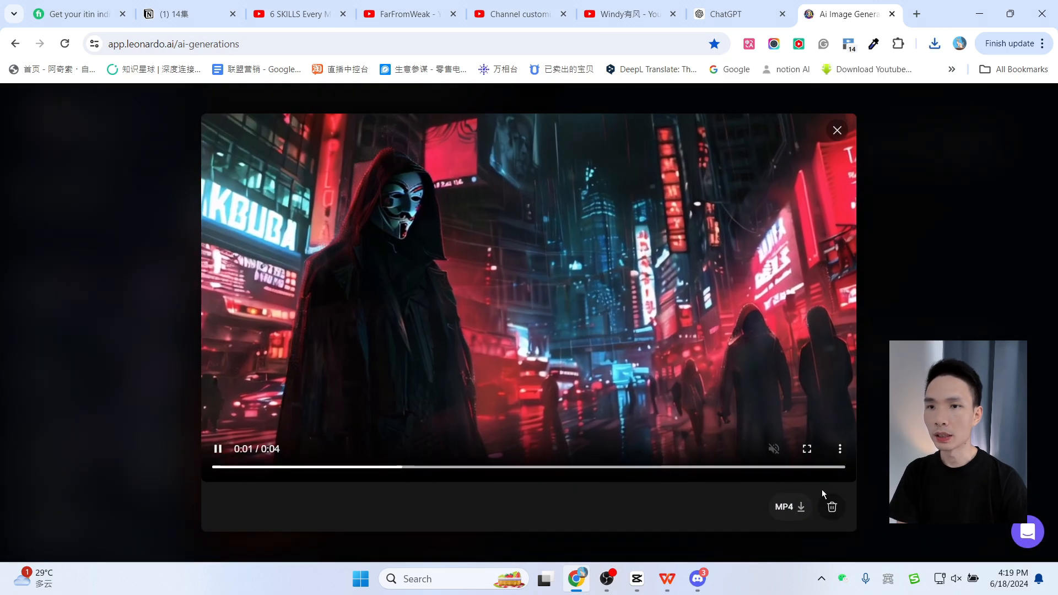
click(785, 509)
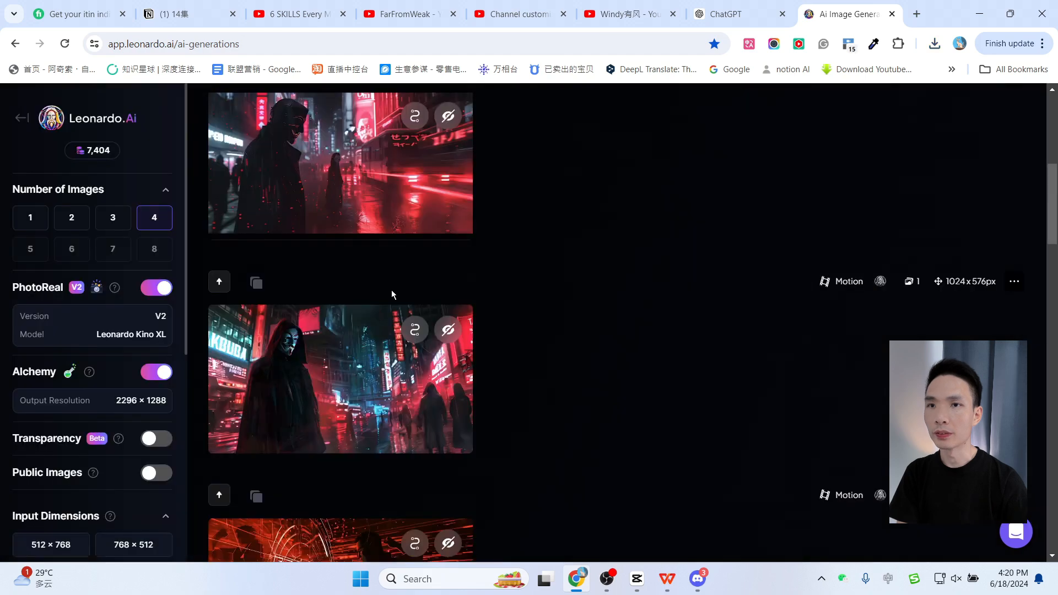
scroll(390, 293, down, 3)
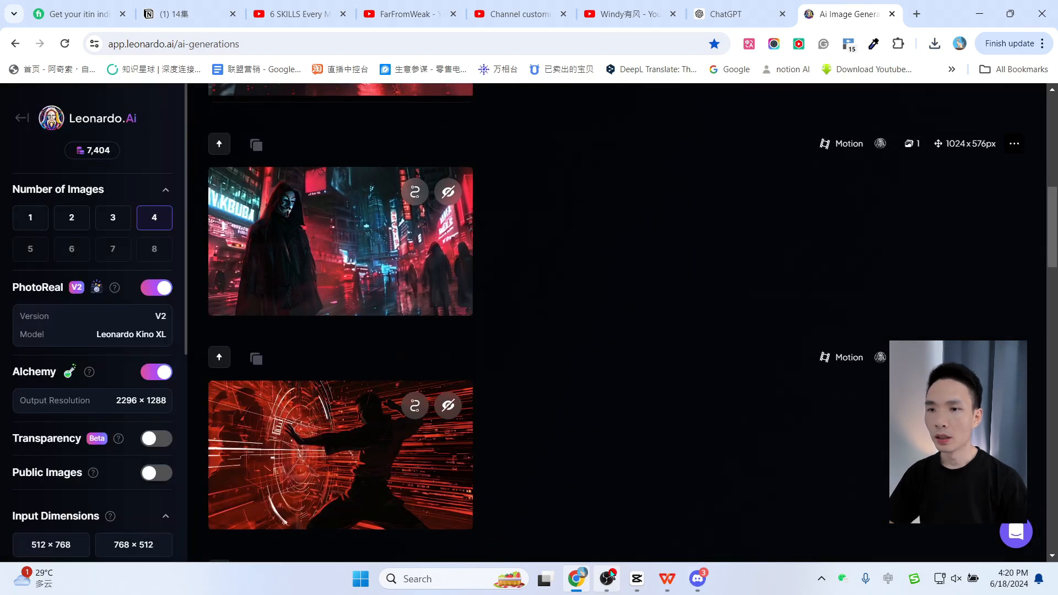
click(637, 579)
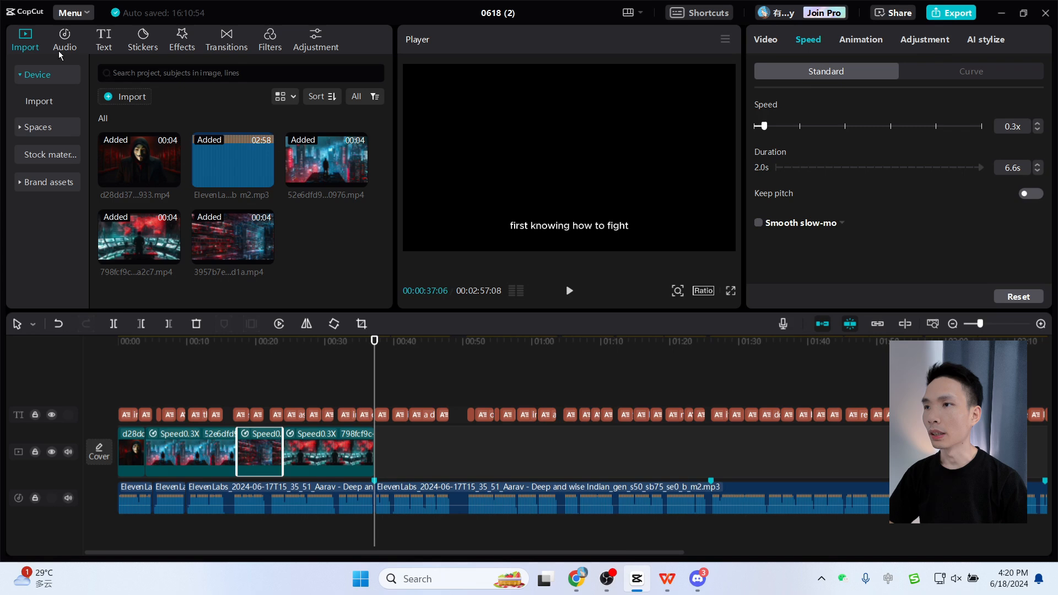
Import four new mp4 clips and drop them at the end of the video track
click(130, 97)
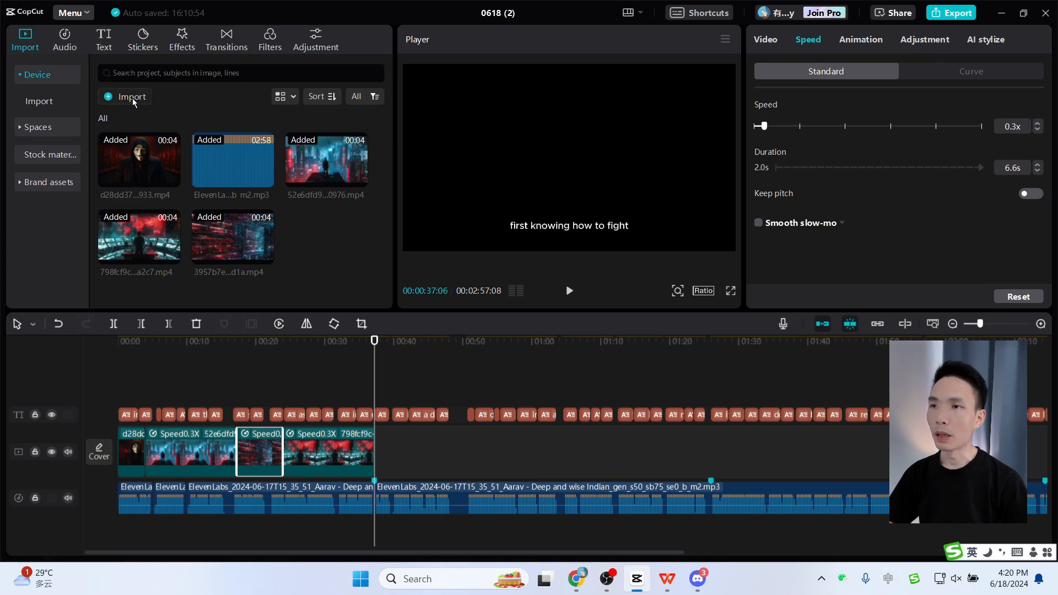
click(164, 139)
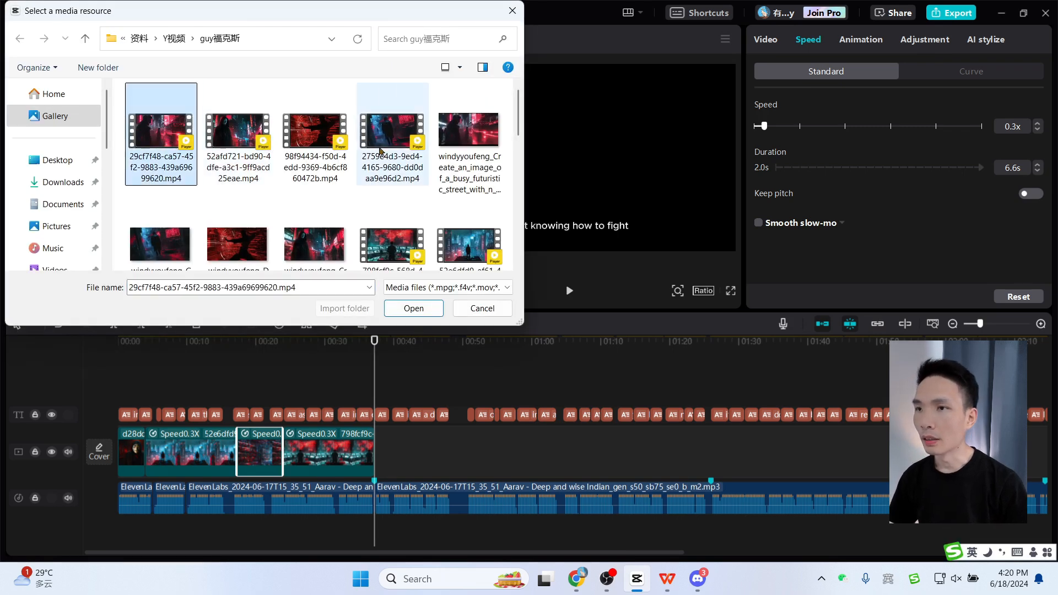
shift+click(384, 143)
click(410, 309)
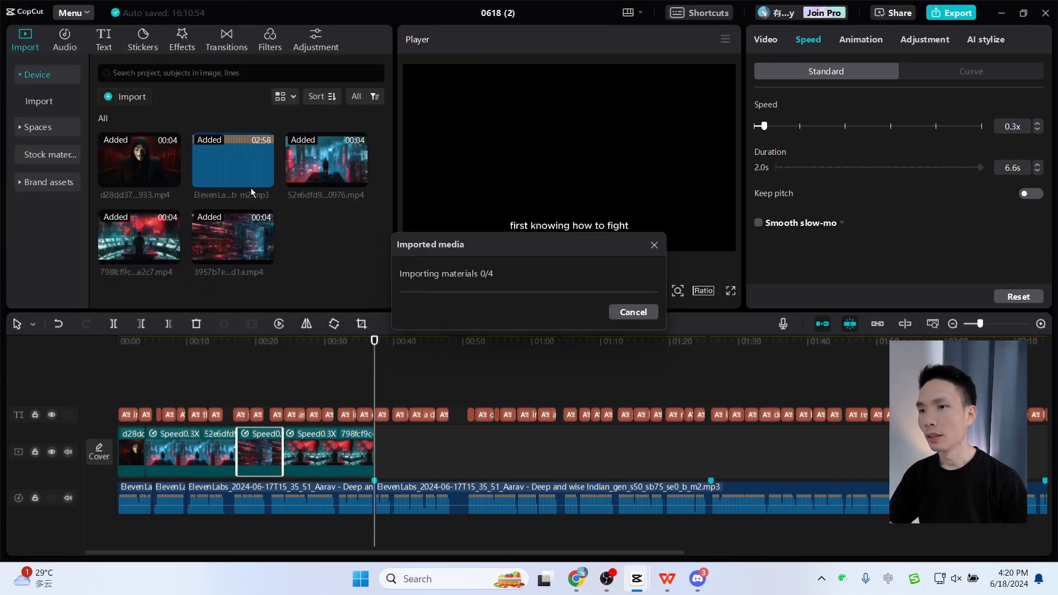
drag(327, 272, 381, 455)
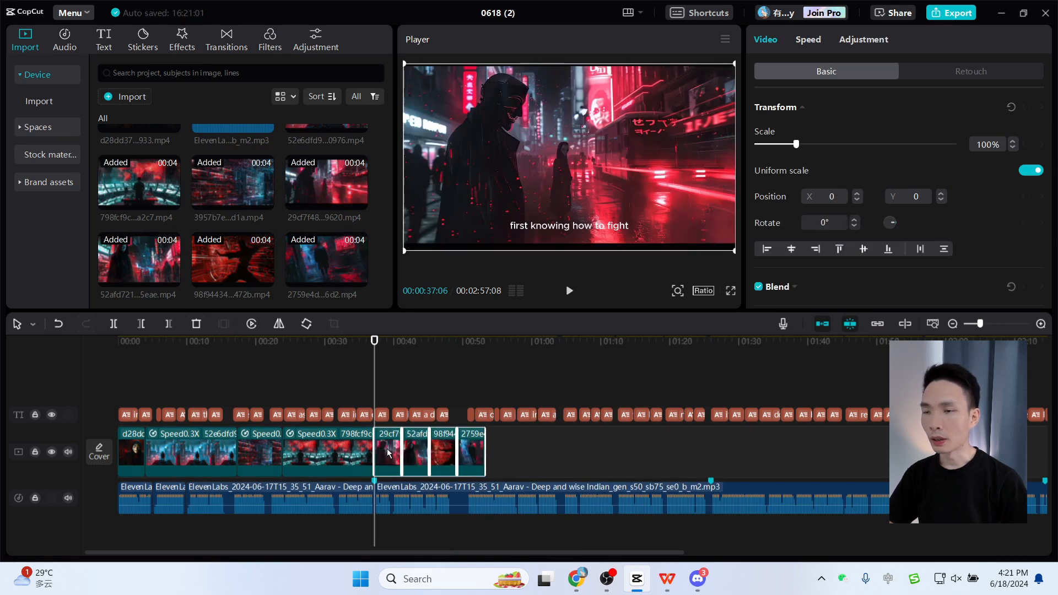
click(518, 456)
click(471, 455)
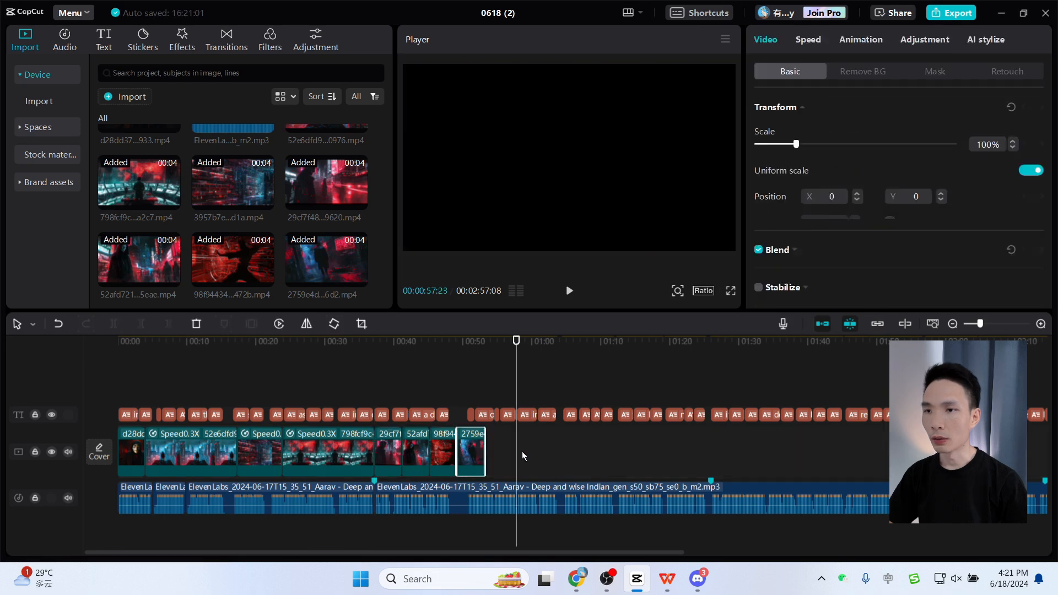
Move the 2759e clip later on the track and set the four new clips' speed to 0.5x
drag(554, 452, 392, 459)
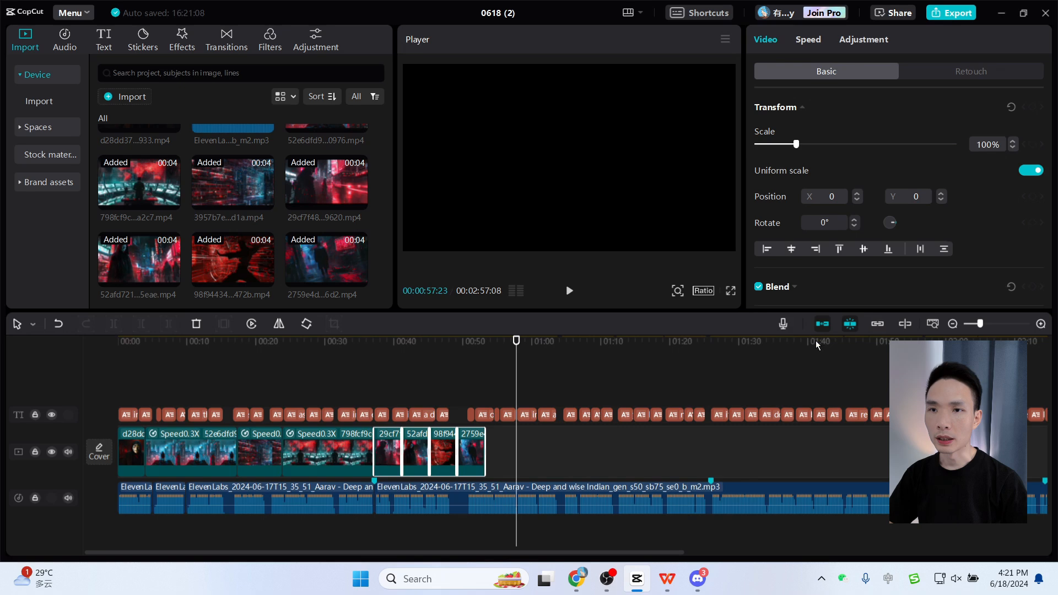
click(849, 323)
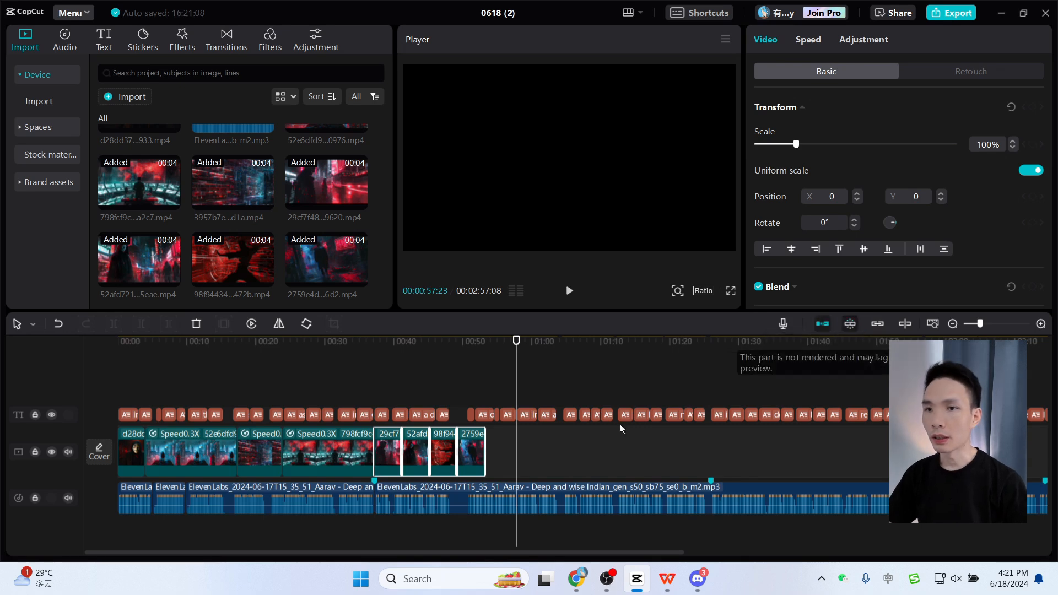
click(533, 455)
click(473, 451)
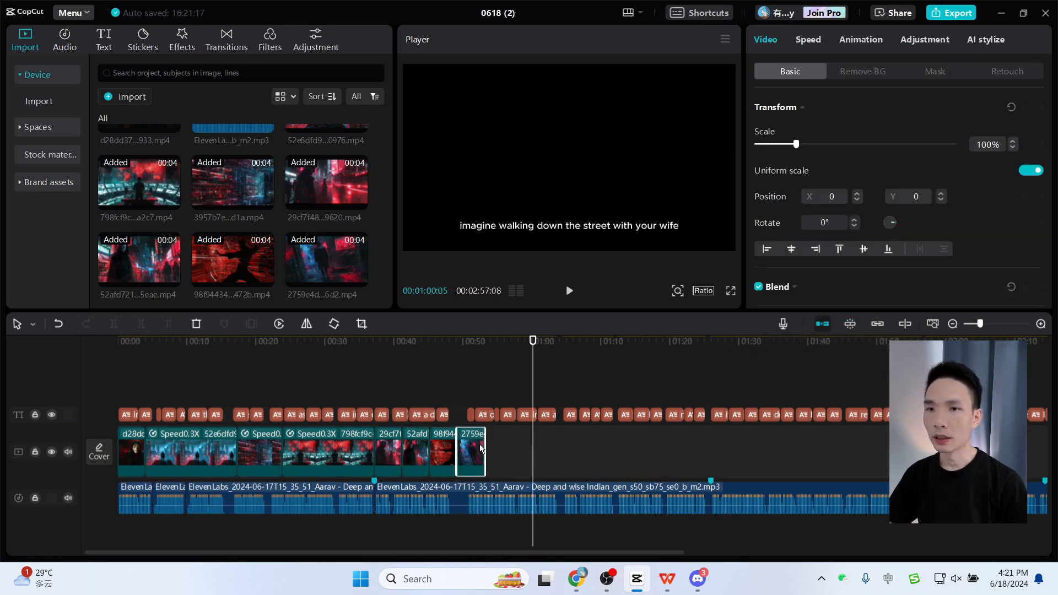
click(850, 323)
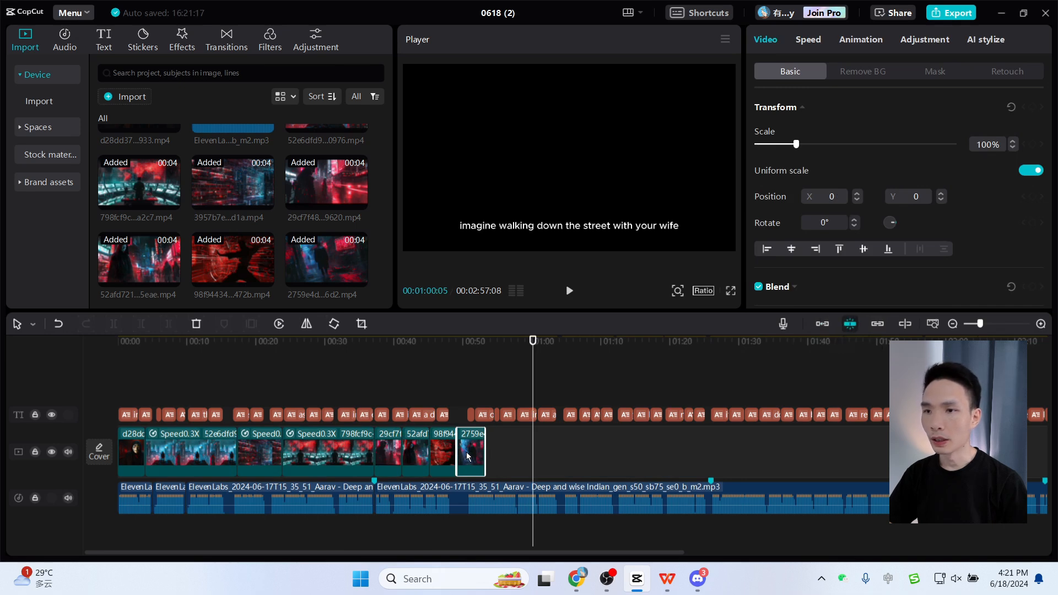
drag(467, 455, 504, 455)
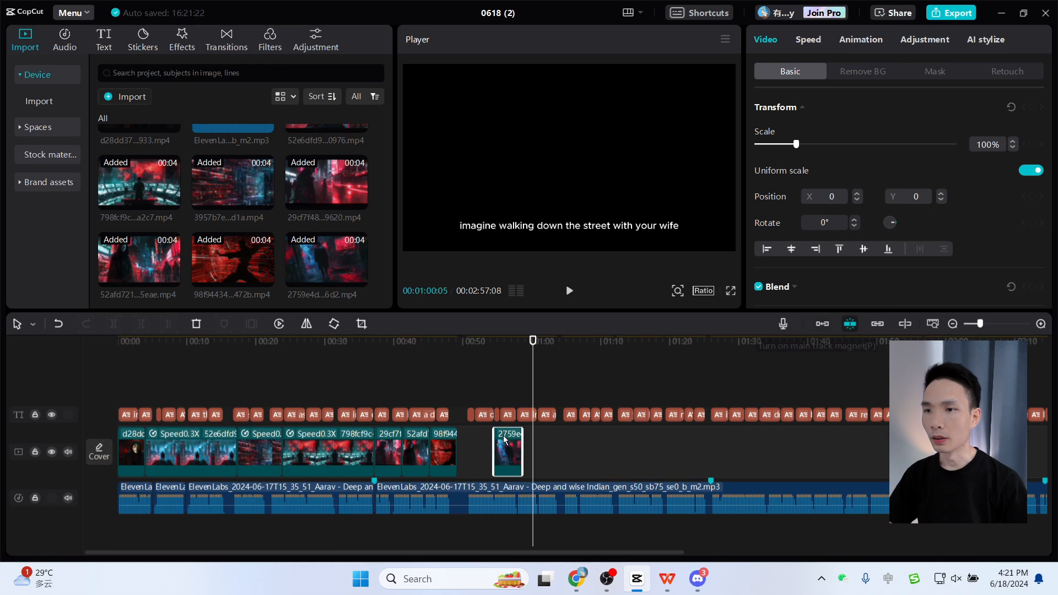
drag(437, 460, 453, 461)
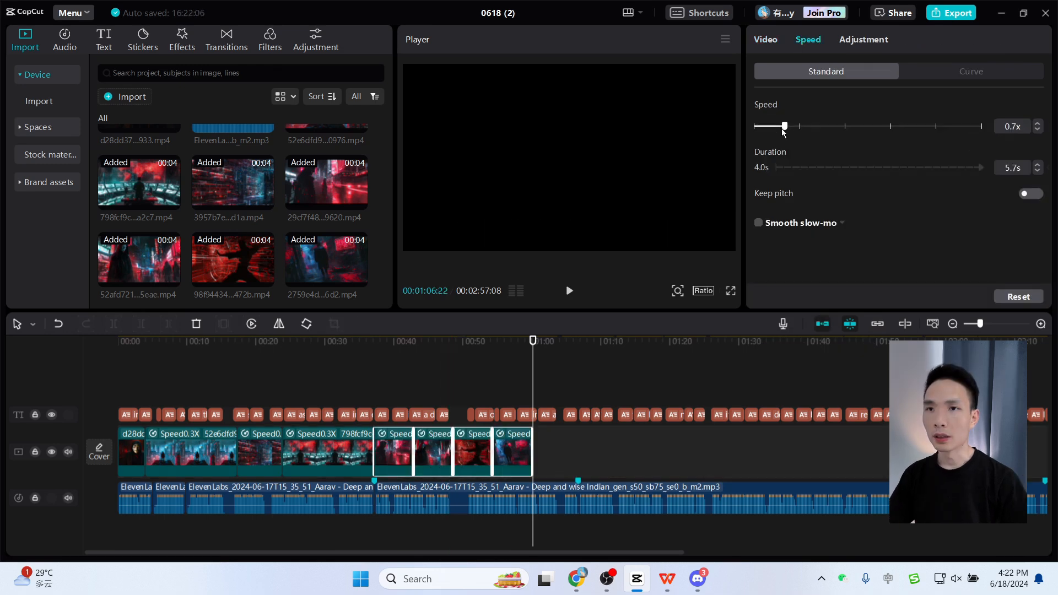
drag(783, 129, 776, 134)
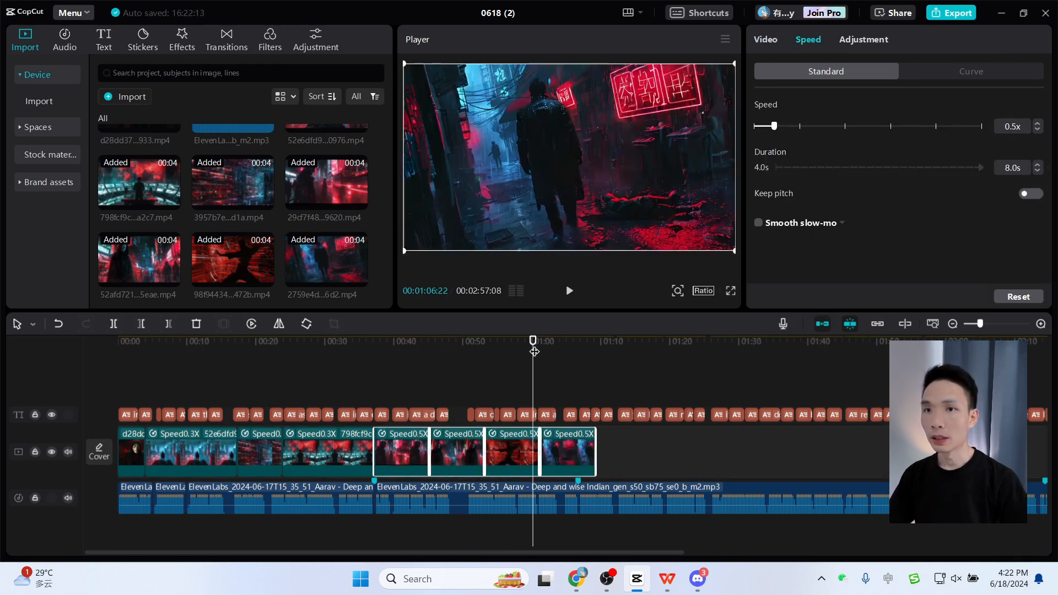
drag(534, 352, 575, 357)
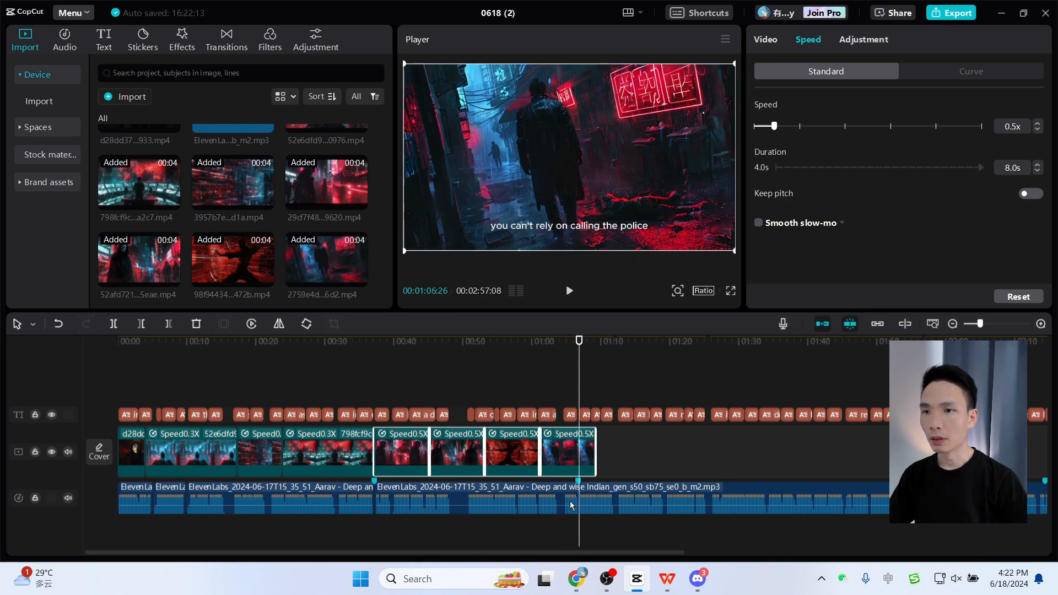
Trim the last new clip to 5.7 seconds and preview it full screen
click(577, 463)
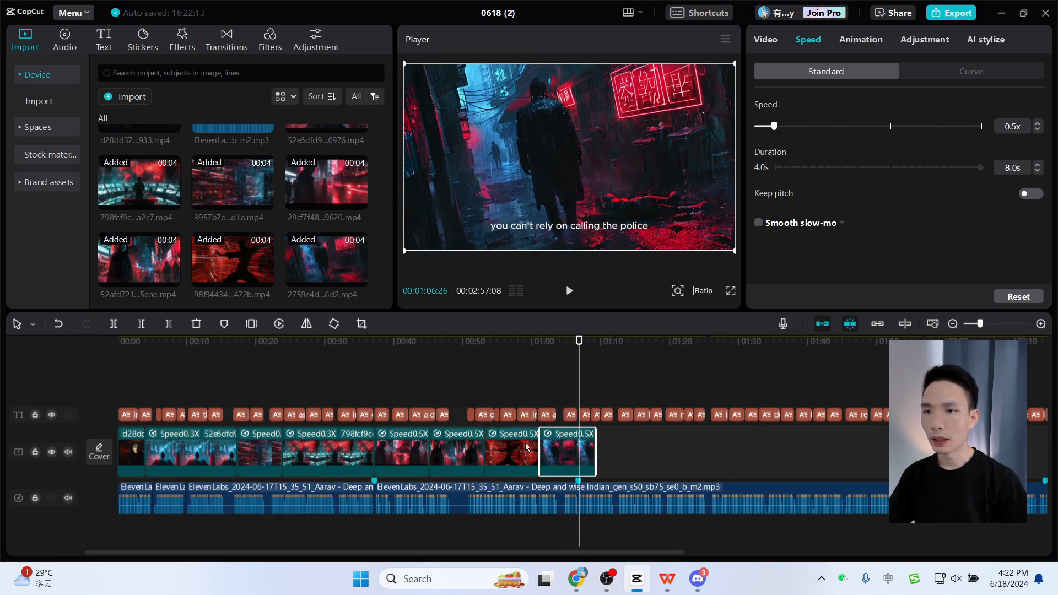
click(169, 324)
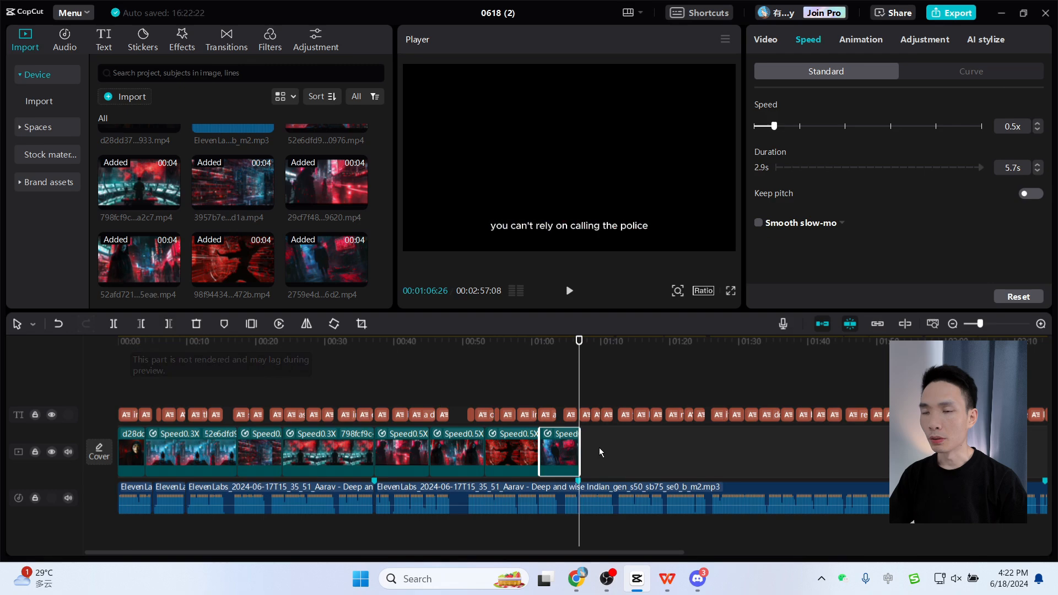
drag(573, 353, 474, 347)
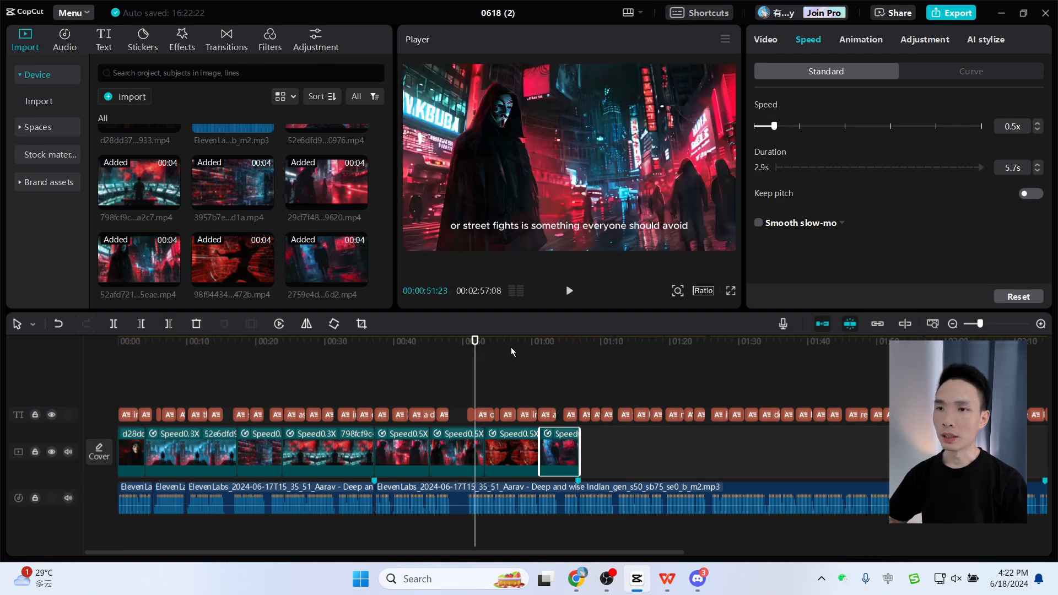
click(730, 291)
key(space)
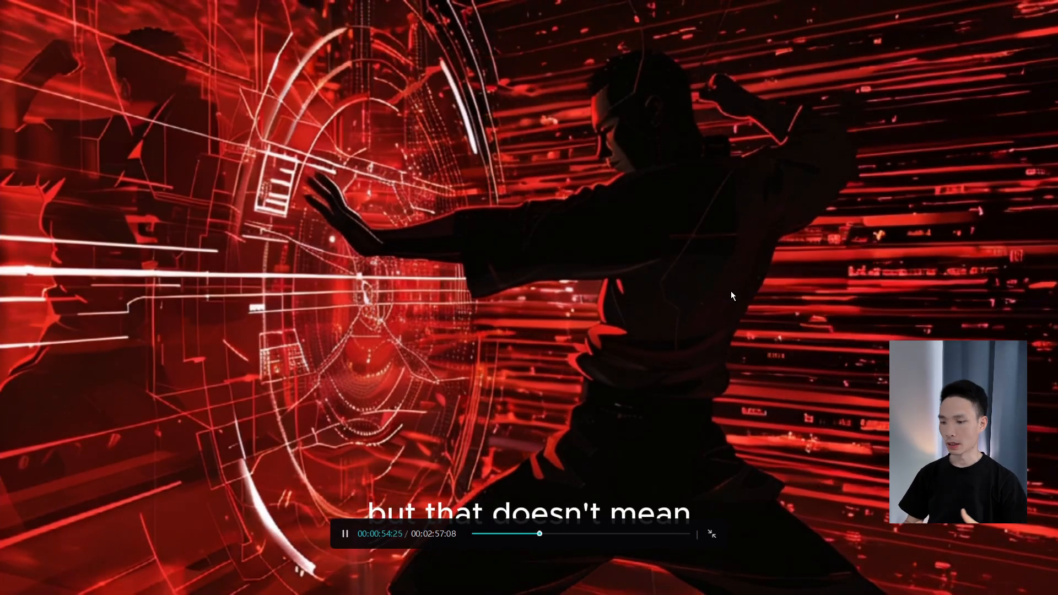
key(Escape)
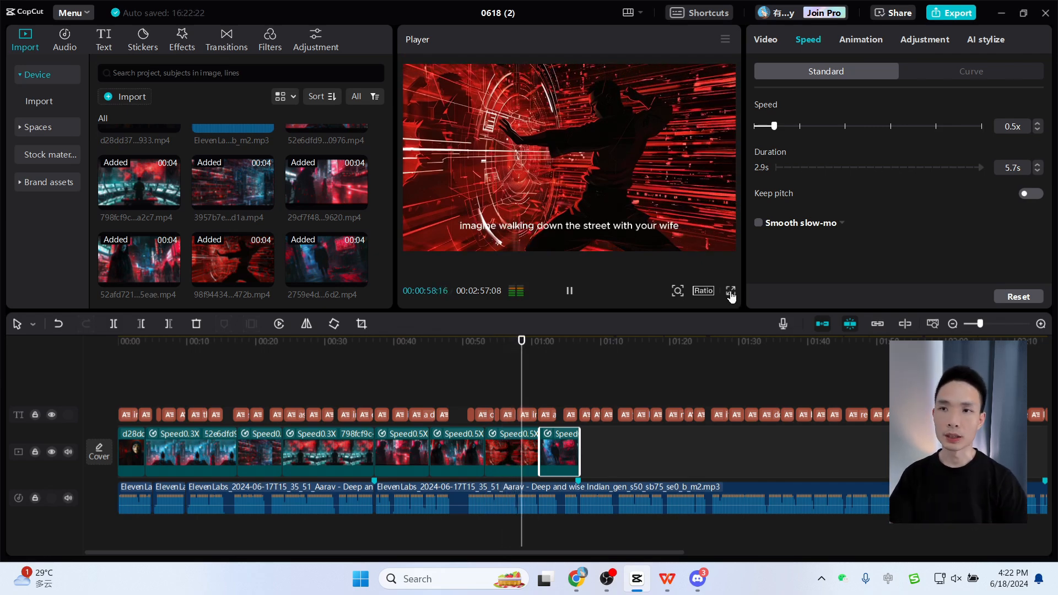
Colour the Number one paragraph of the WPS script orange
click(668, 579)
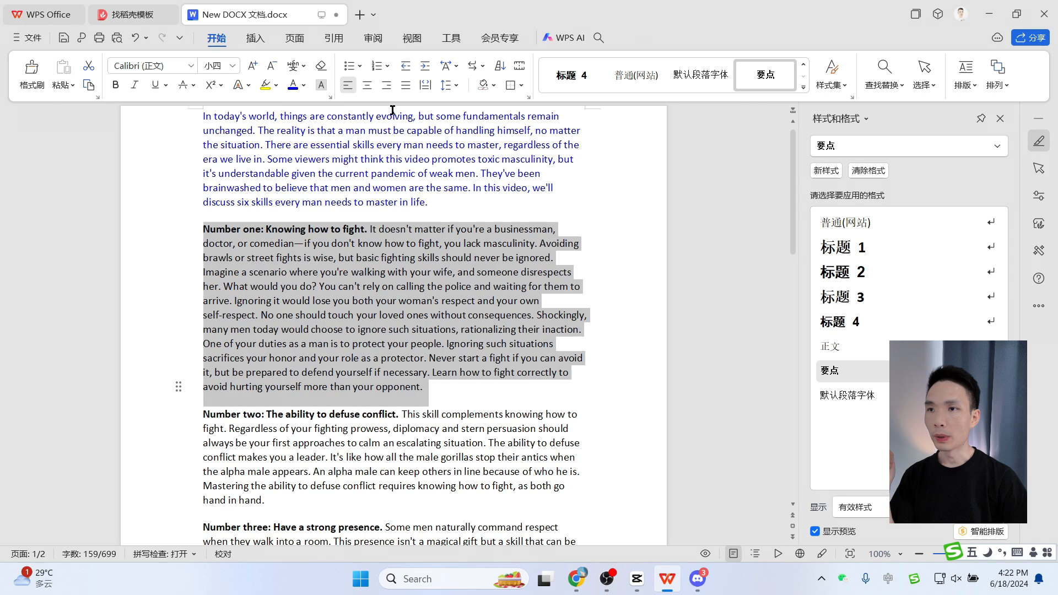
click(470, 221)
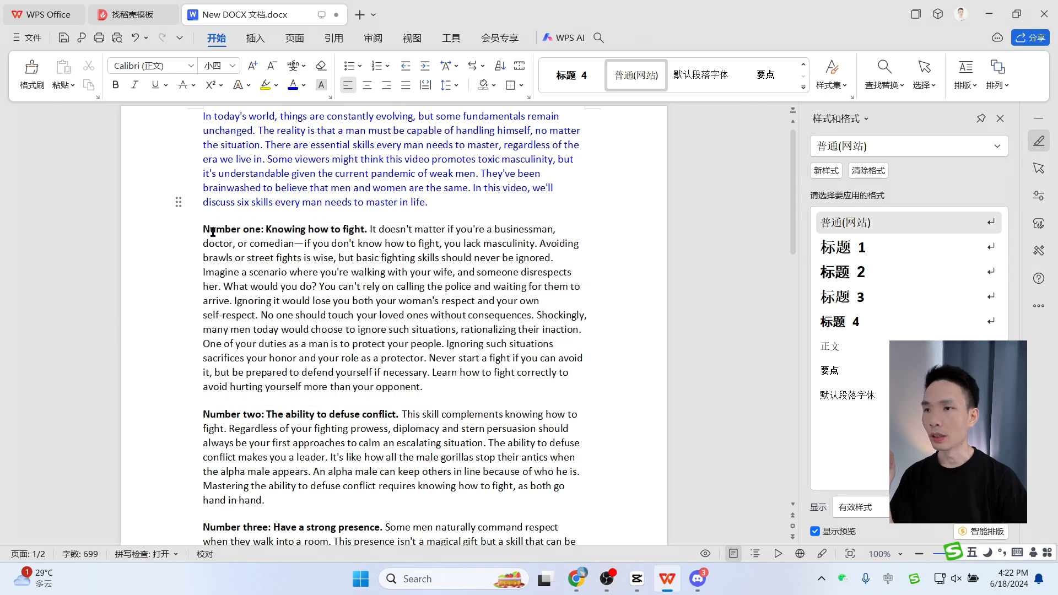
drag(205, 231, 430, 388)
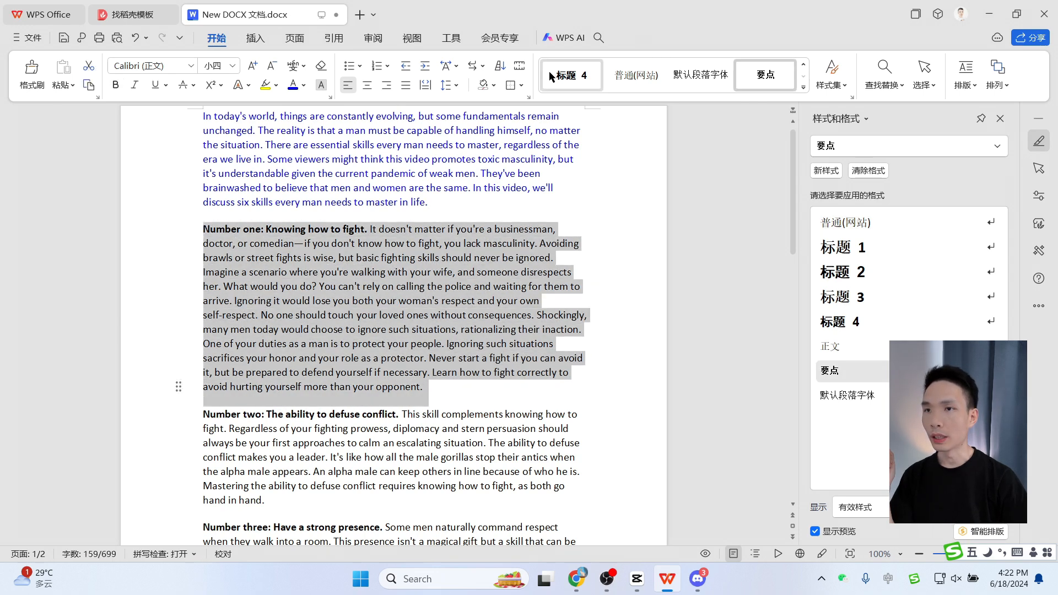
click(305, 85)
click(365, 210)
Copy the Number two paragraph and return to Chrome
scroll(449, 309, down, 3)
scroll(469, 303, up, 3)
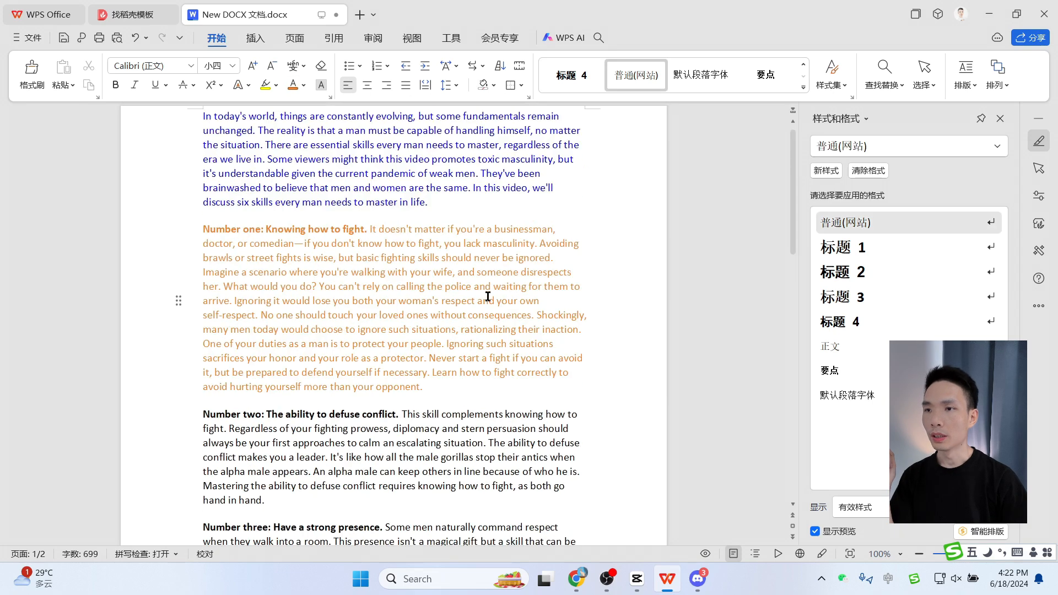
scroll(515, 293, down, 2)
scroll(296, 329, down, 2)
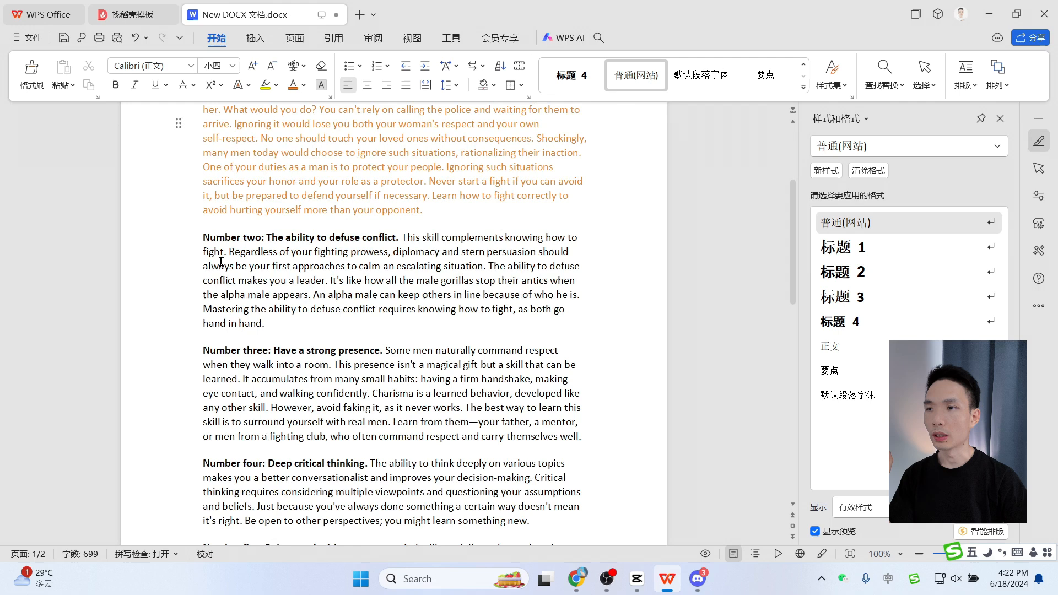
drag(204, 238, 299, 318)
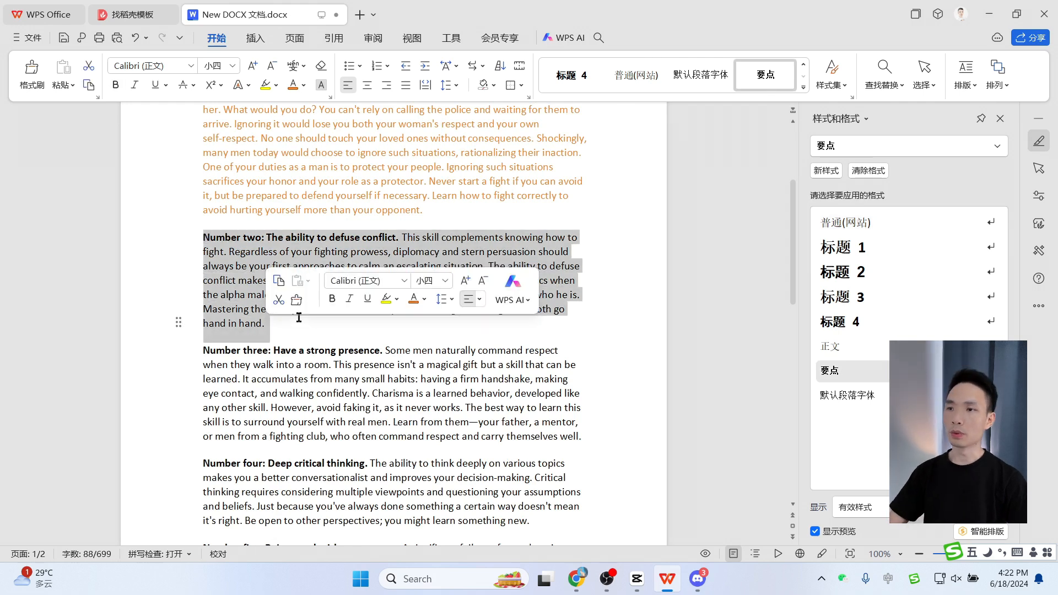
key(ctrl+c)
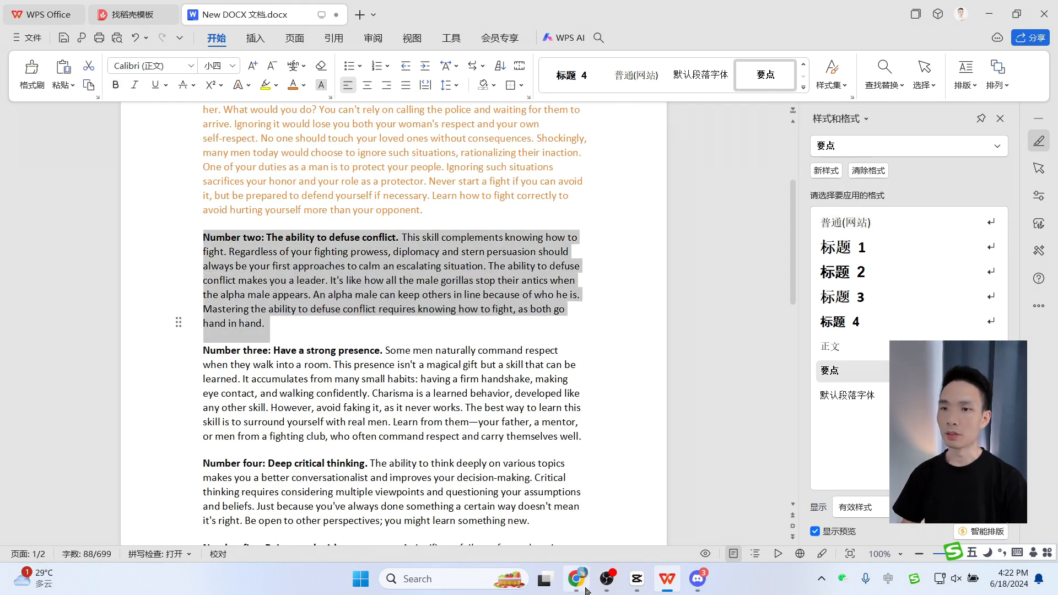
click(584, 588)
Paste the defuse-conflict Number two paragraph into ChatGPT and send it, then bring up Discord's Midjourney image
click(725, 13)
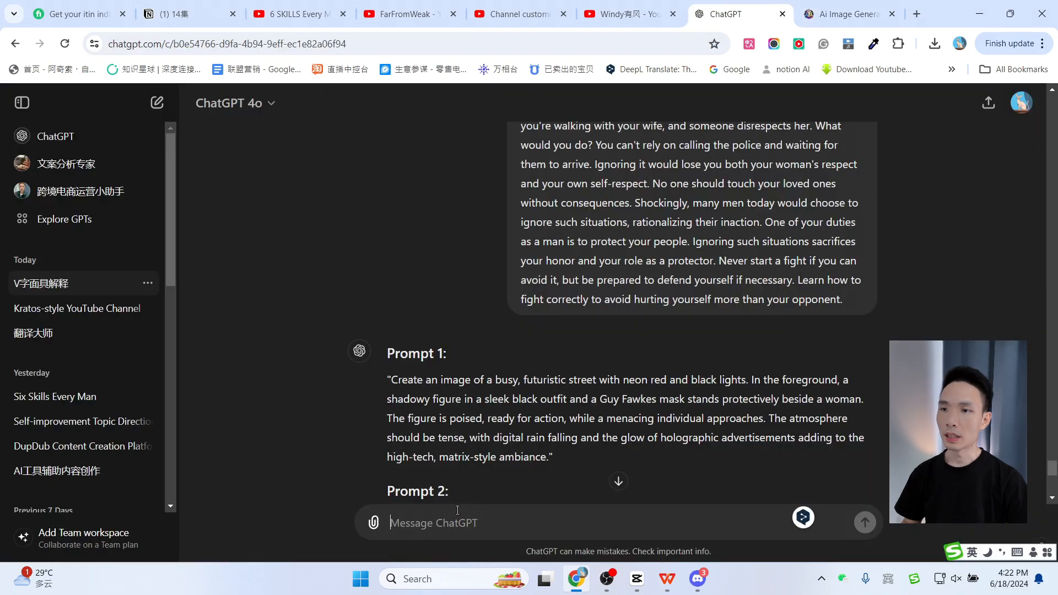
key(ctrl+v)
click(618, 399)
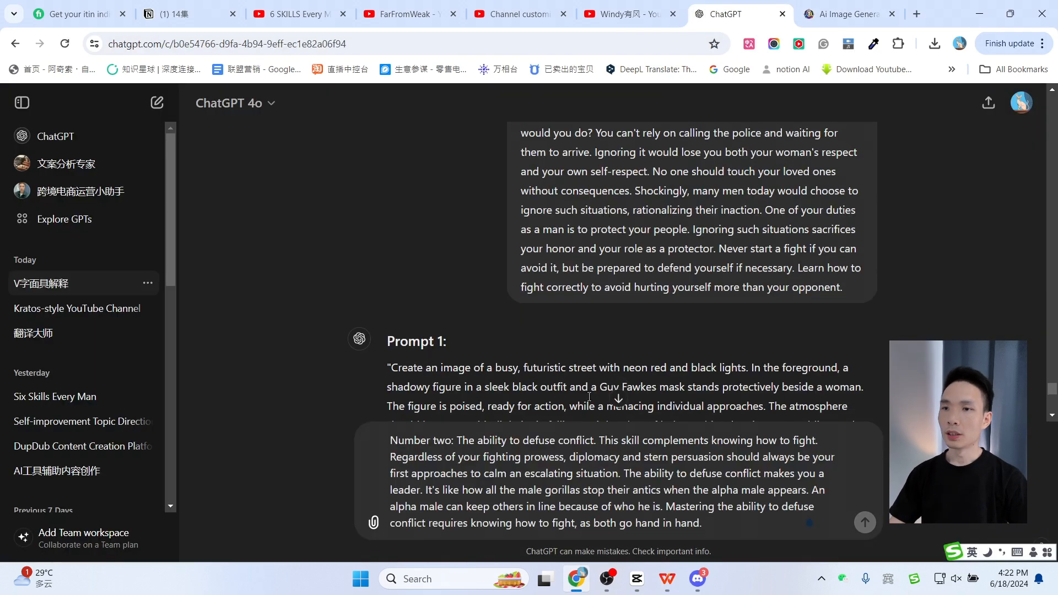
key(Return)
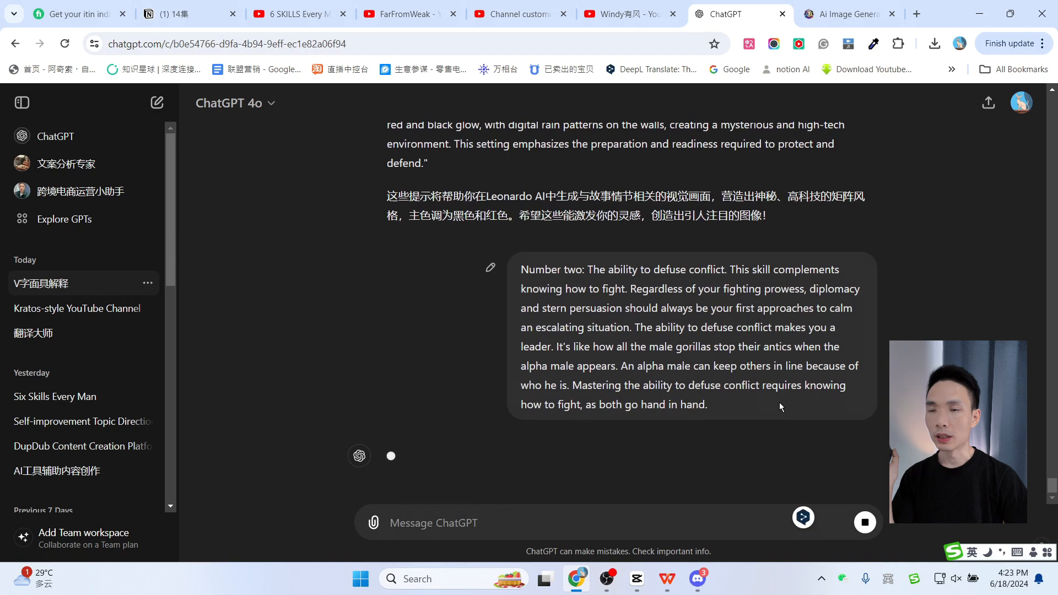
click(848, 14)
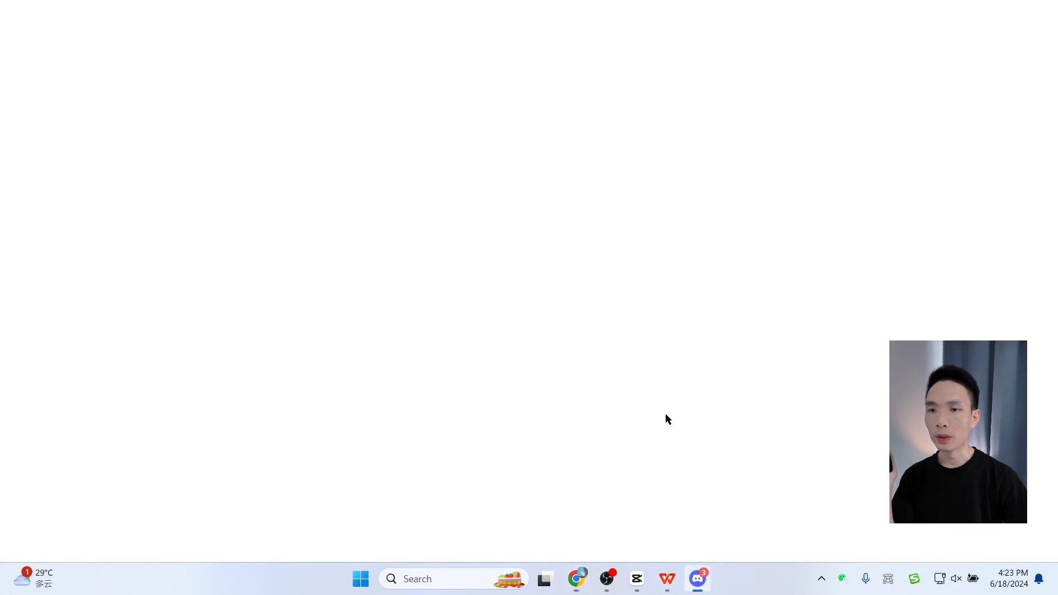
click(697, 578)
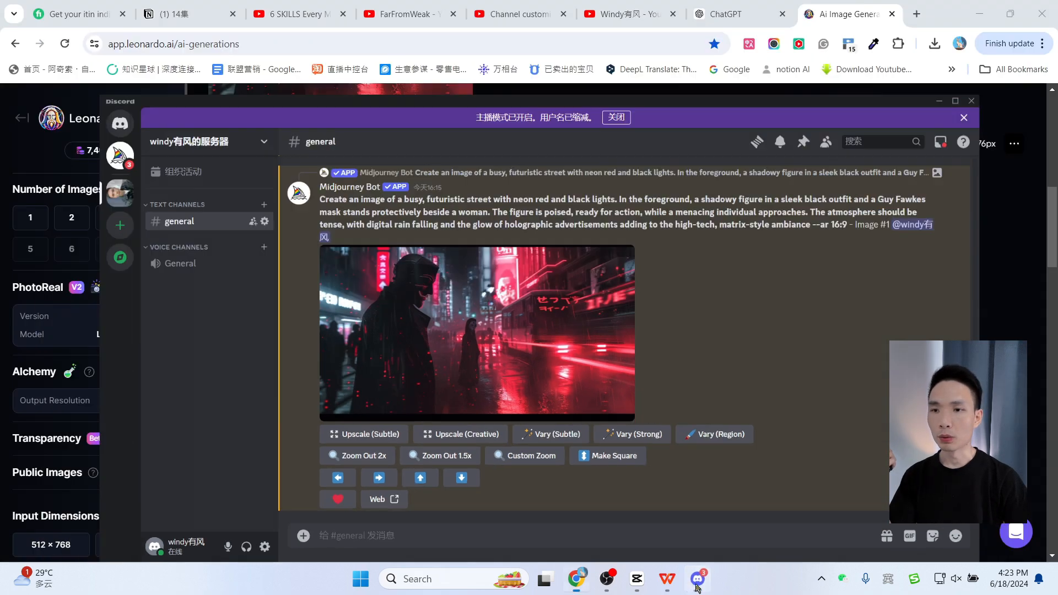
Hide Discord and browse the neon city images in Leonardo.Ai's generation history
click(697, 587)
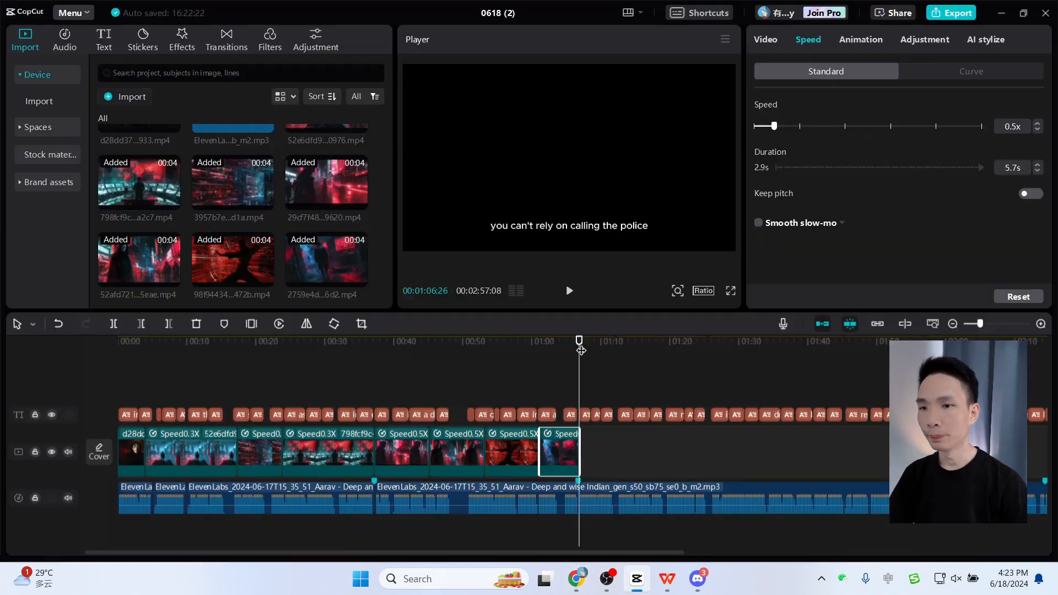
drag(580, 351, 462, 380)
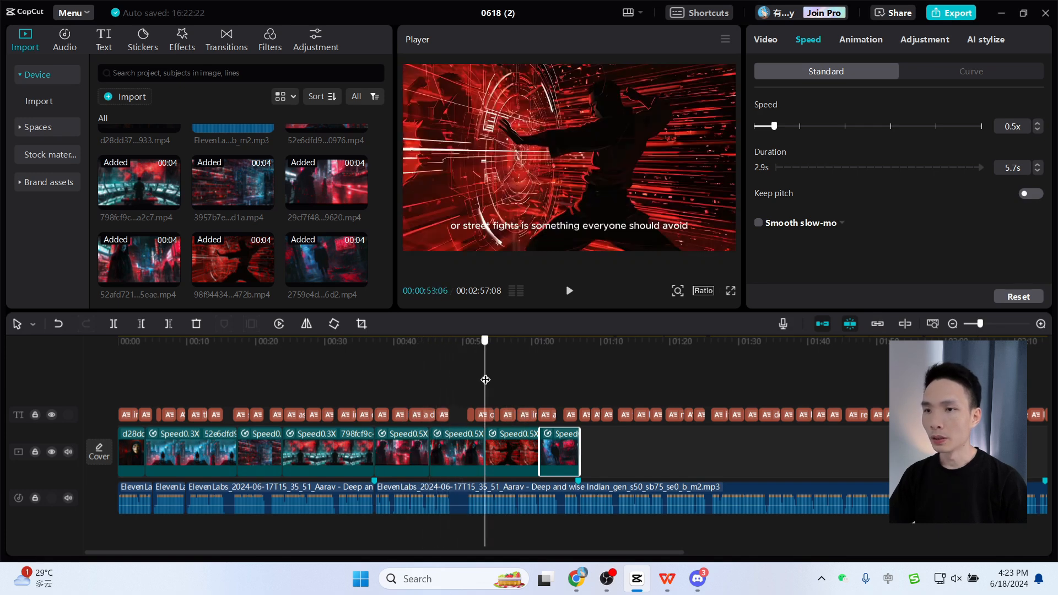
Preview the masked-figure clip and place it on the video track near 00:47
scroll(292, 224, up, 2)
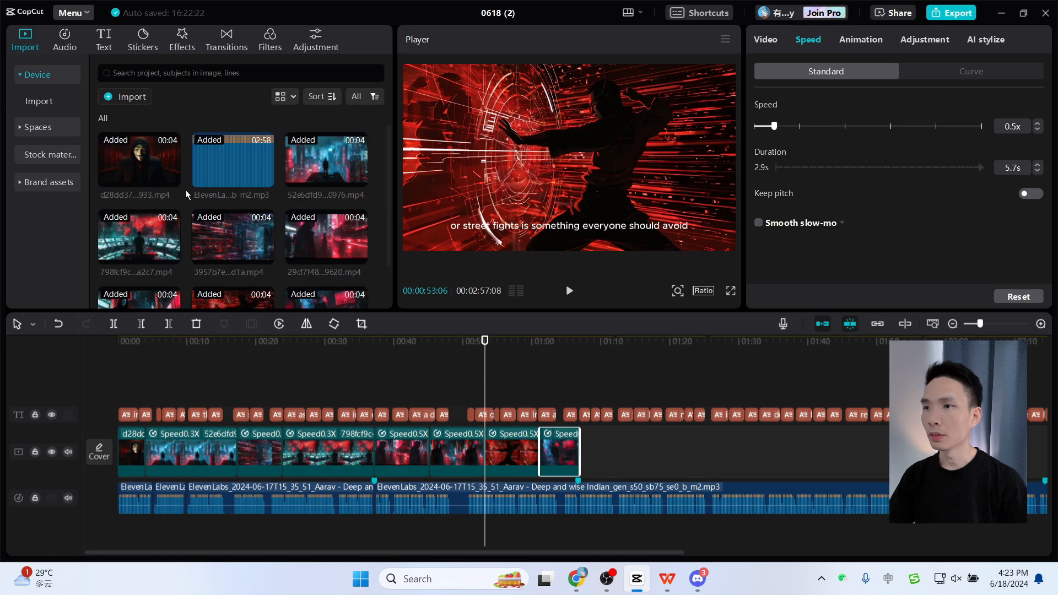
click(142, 163)
key(space)
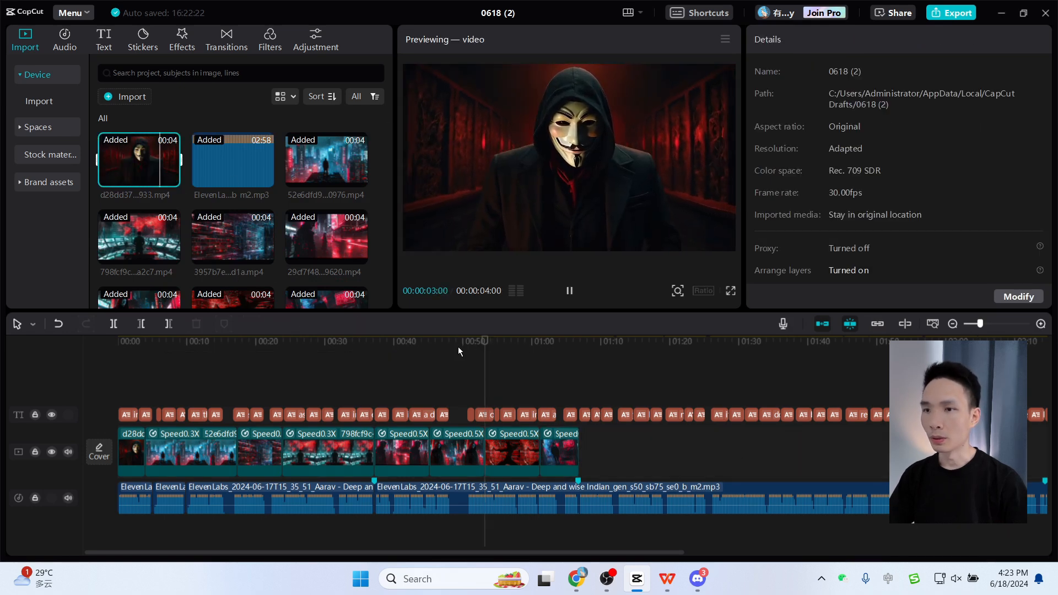
click(487, 342)
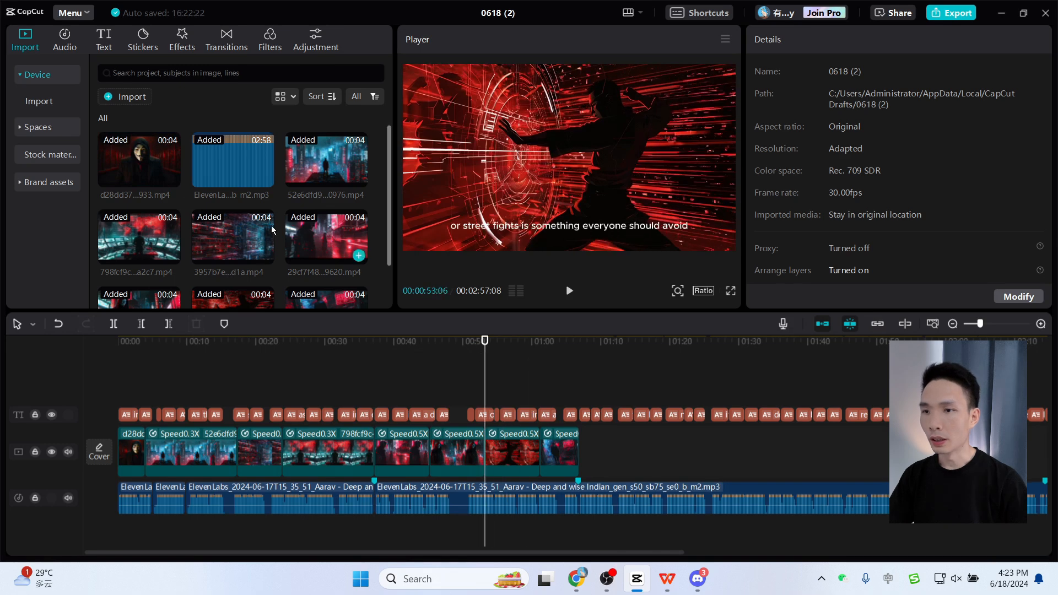
drag(149, 159, 427, 447)
Split the inserted masked-figure clip and delete its leftover right piece
click(445, 342)
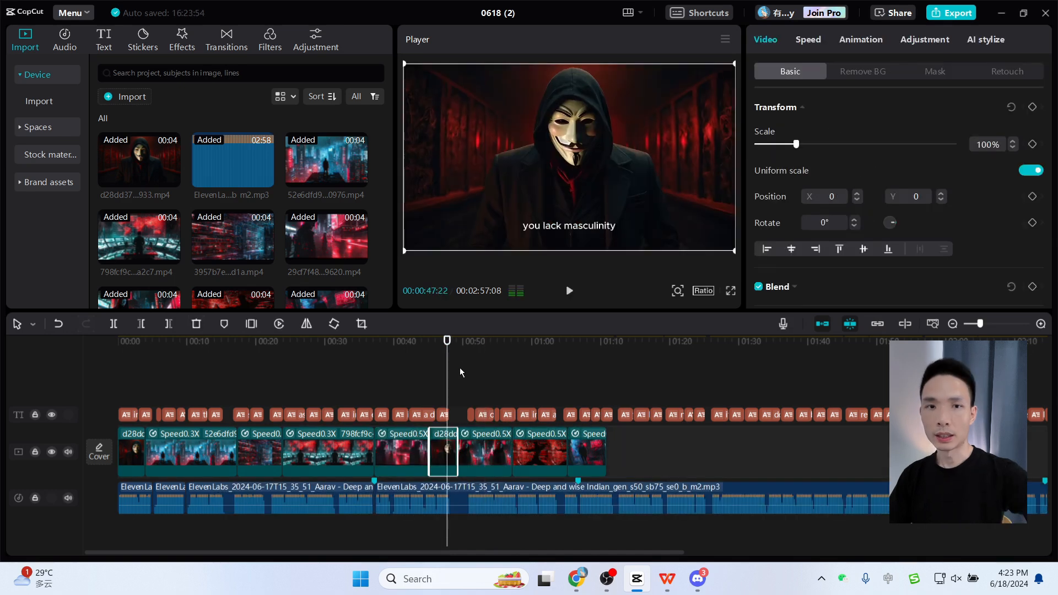
drag(442, 347, 442, 348)
key(space)
key(space)
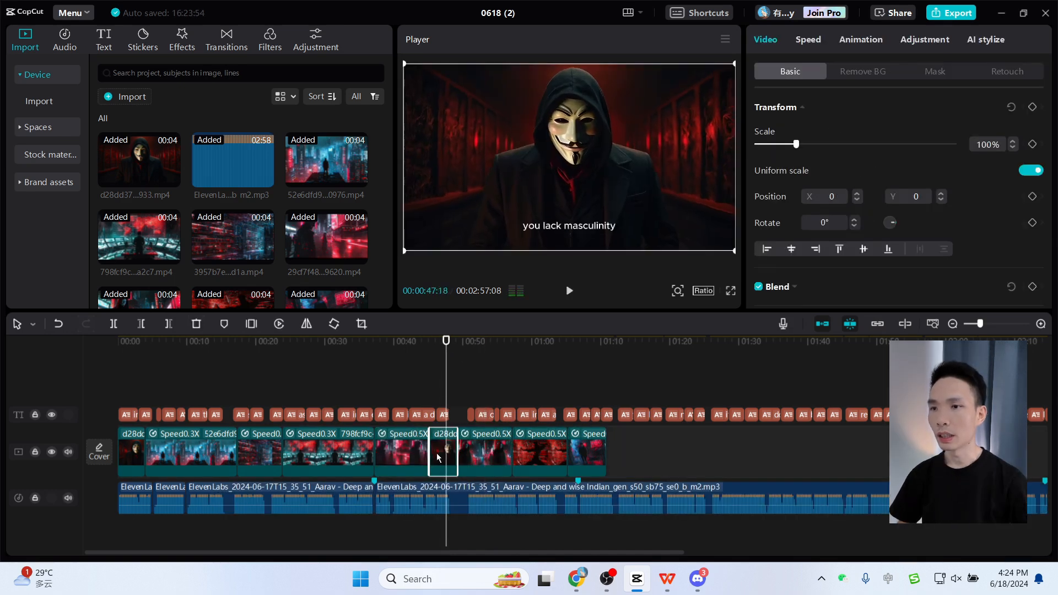
click(114, 324)
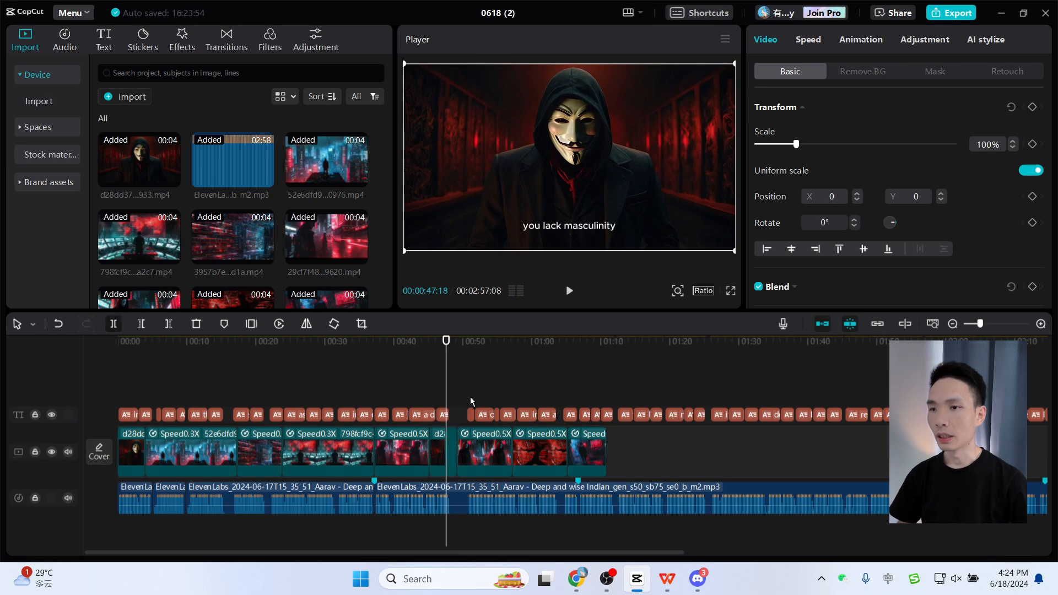
key(Delete)
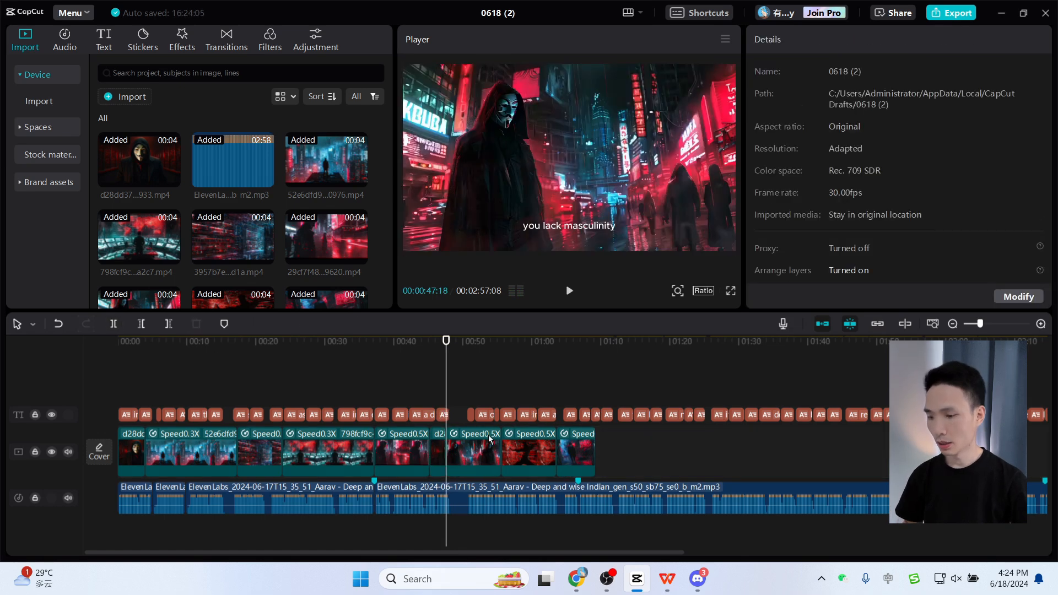
Paste a copy of the masked-figure clip after the last clip around 01:09
drag(446, 354, 596, 363)
key(ctrl+v)
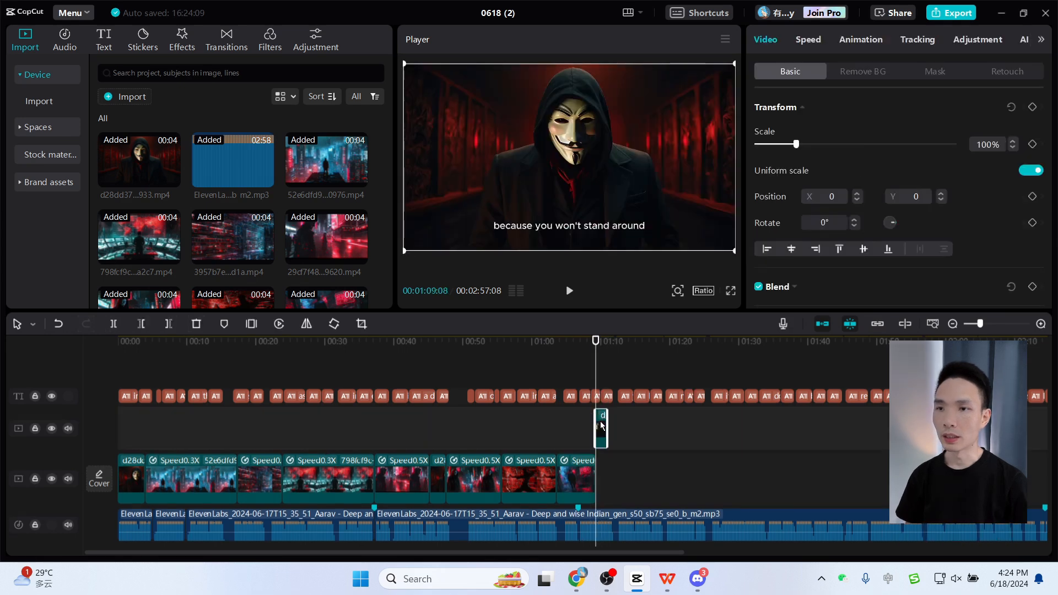
drag(601, 425, 600, 477)
drag(604, 359, 584, 357)
Review the new ending in full-screen preview, then zoom out and select the voiceover clip
key(space)
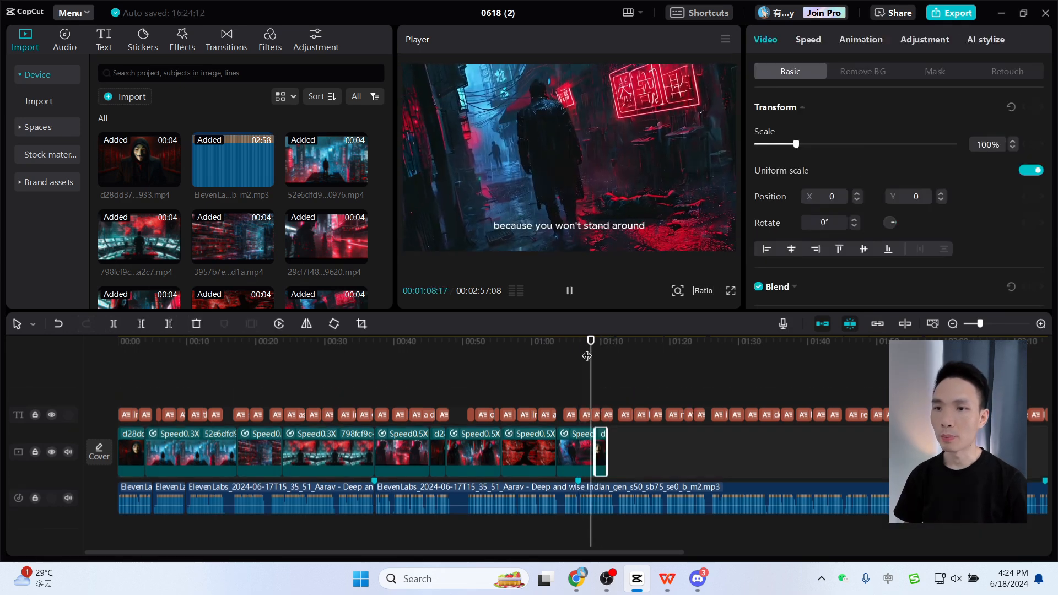
click(730, 290)
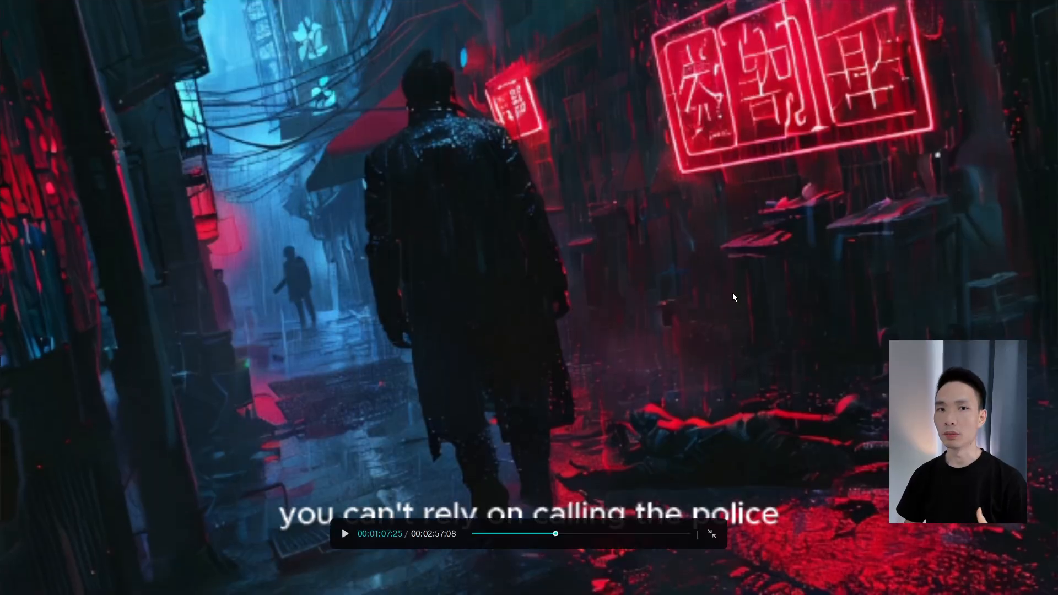
key(space)
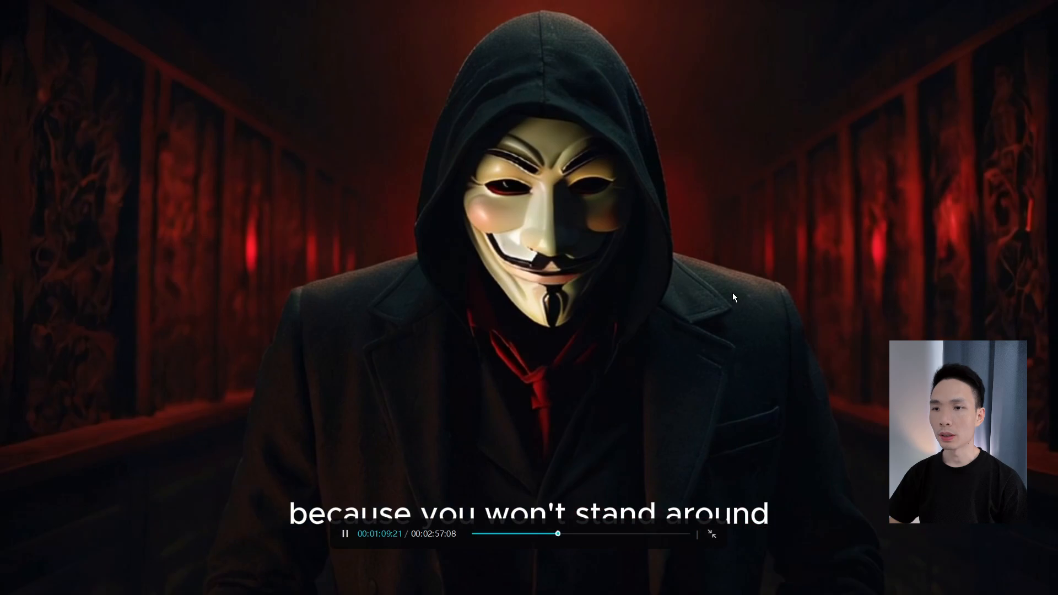
key(Escape)
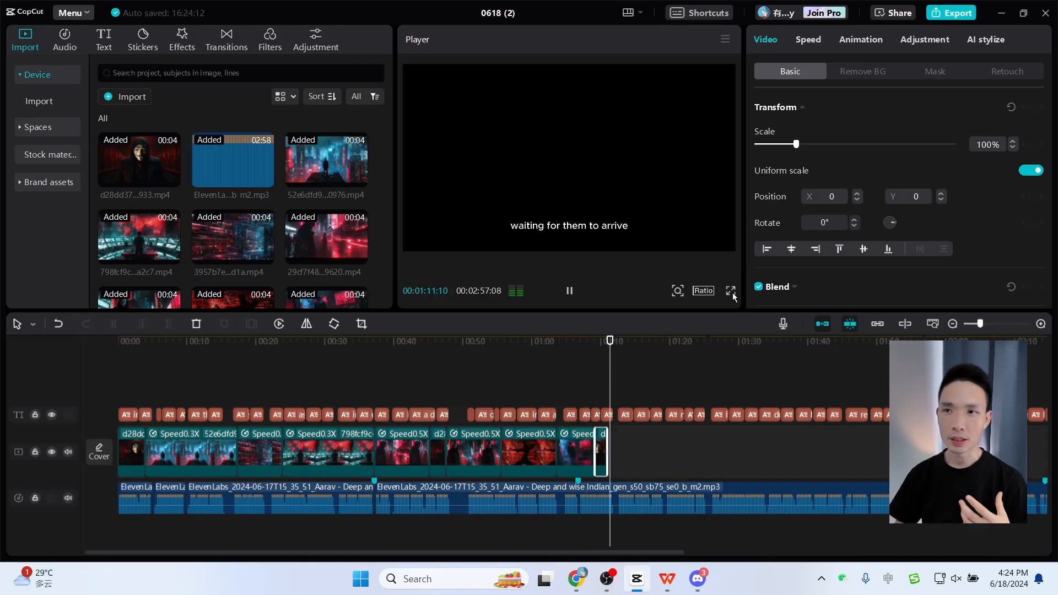
drag(619, 342, 208, 366)
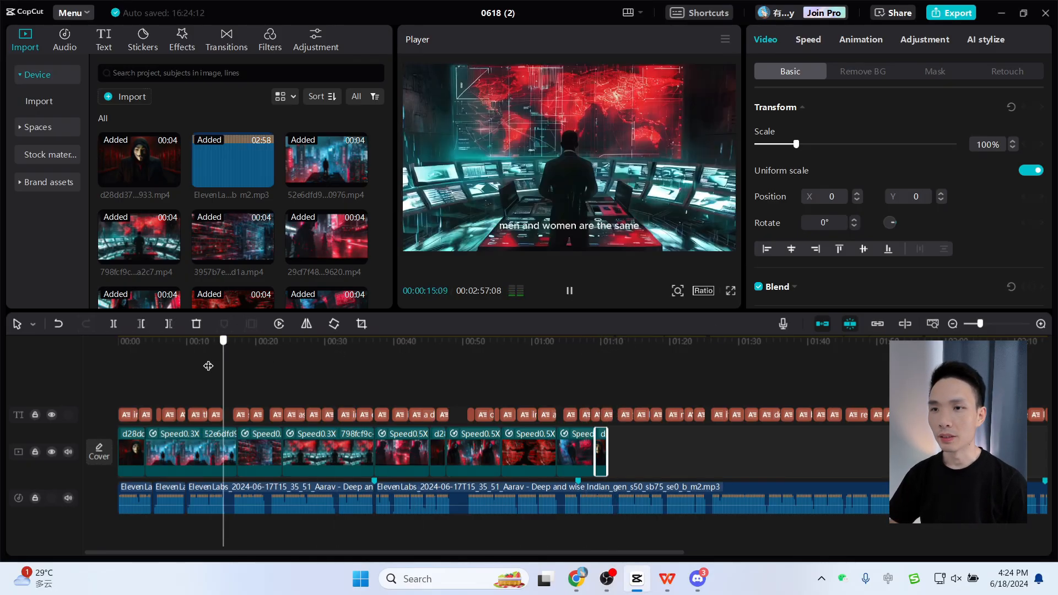
click(600, 342)
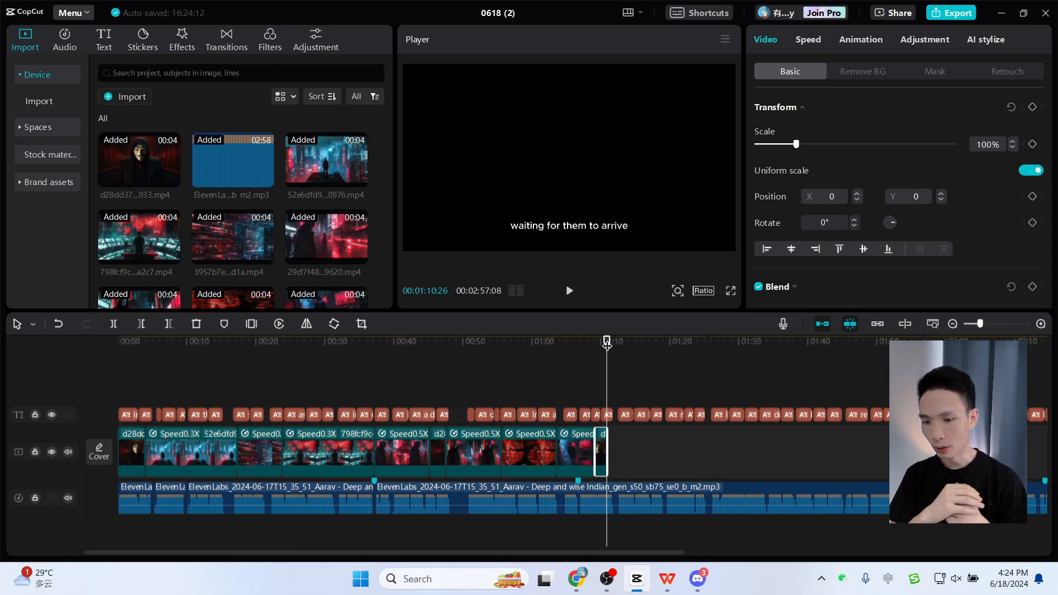
drag(980, 324, 975, 324)
drag(763, 515, 365, 423)
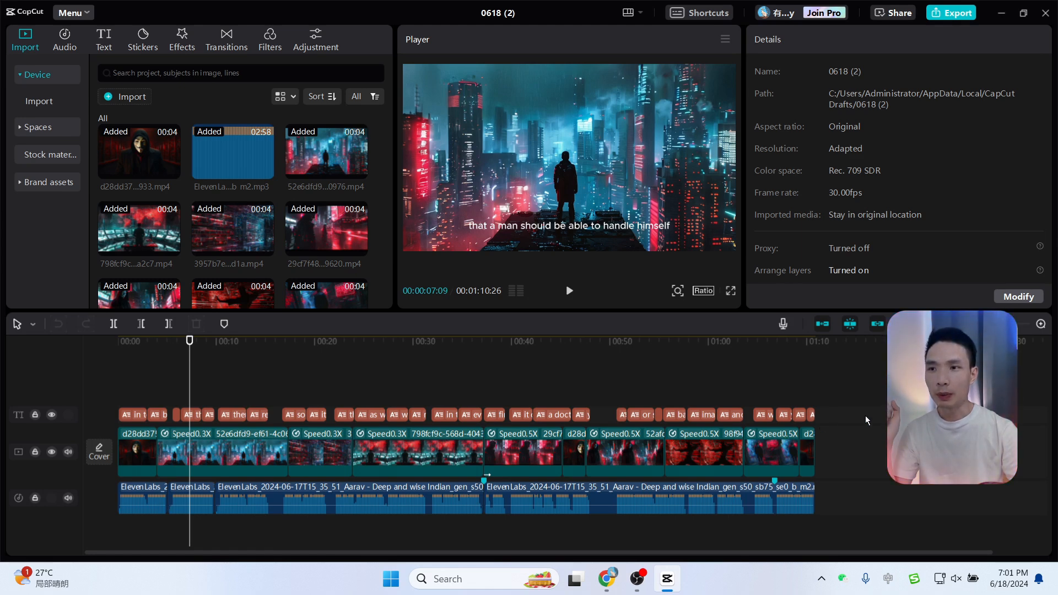
Bring Chrome back on Leonardo.Ai and switch to the ChatGPT background-music conversation
click(607, 579)
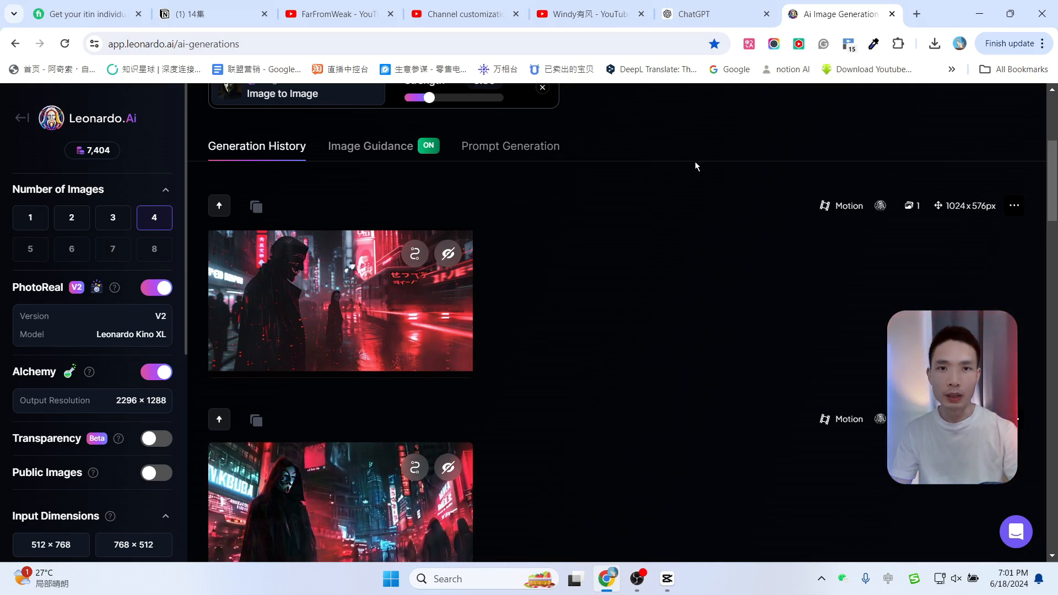
key(ctrl+shift+Tab)
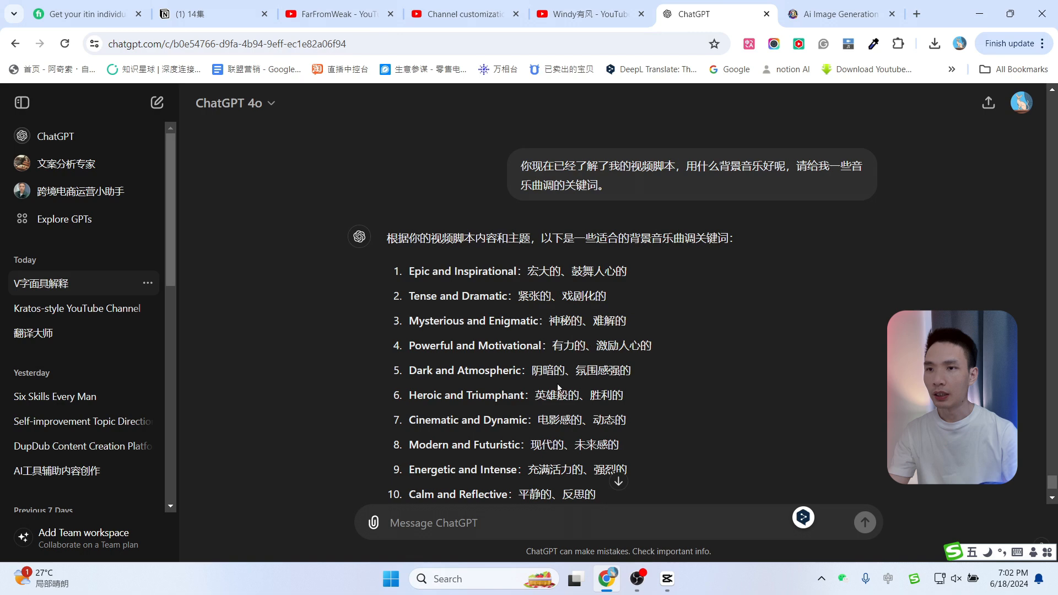
Read ChatGPT's music mood keywords and open epidemicsound.com in a new tab
scroll(583, 407, down, 1)
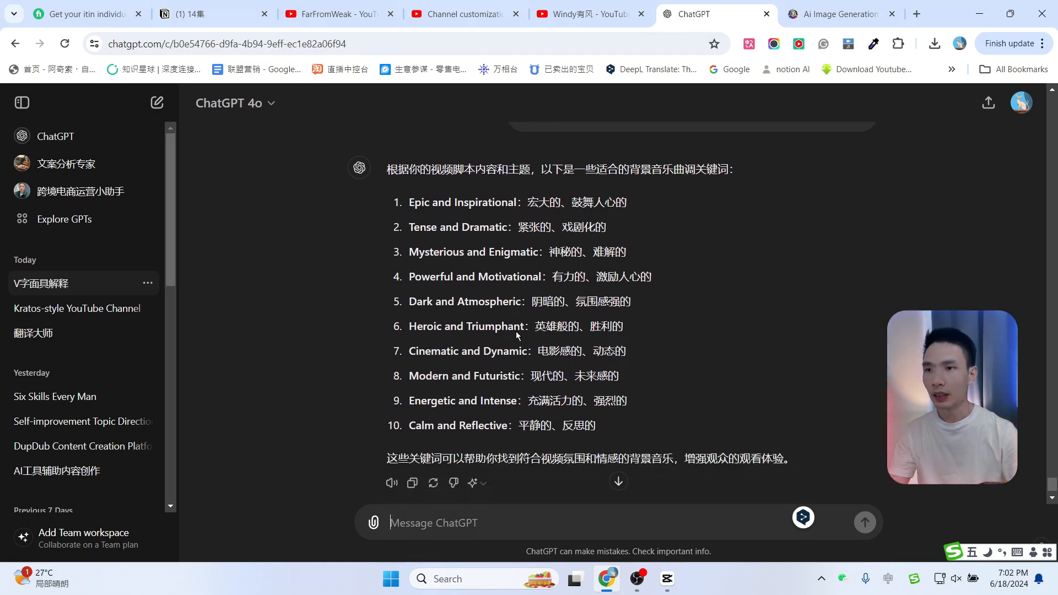
click(917, 13)
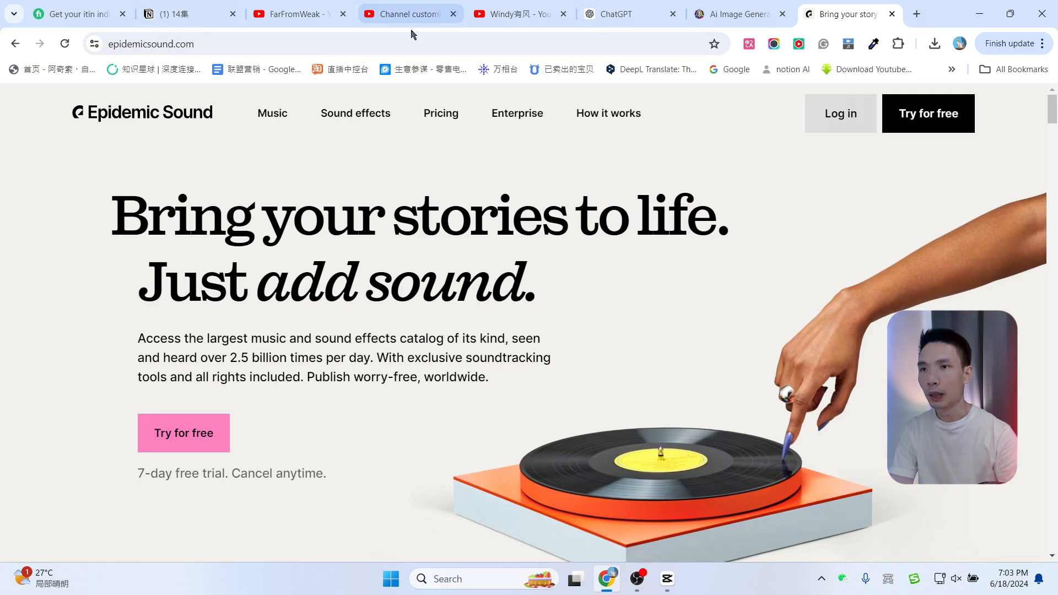
Search Epidemic Sound for 'Epic' and preview the Epic Voyage track with sound unmuted
click(272, 117)
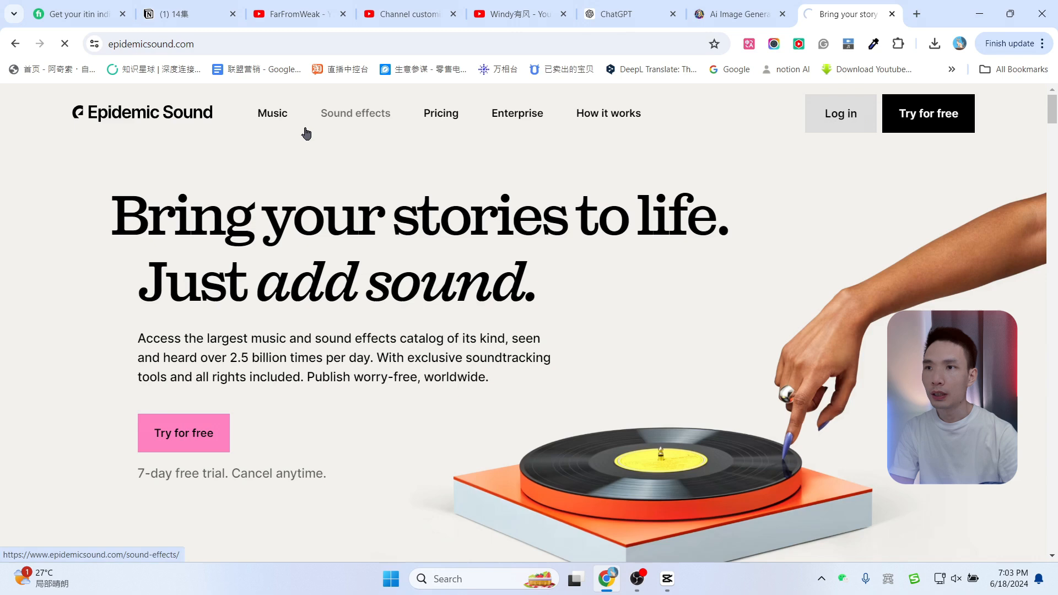
scroll(277, 181, down, 5)
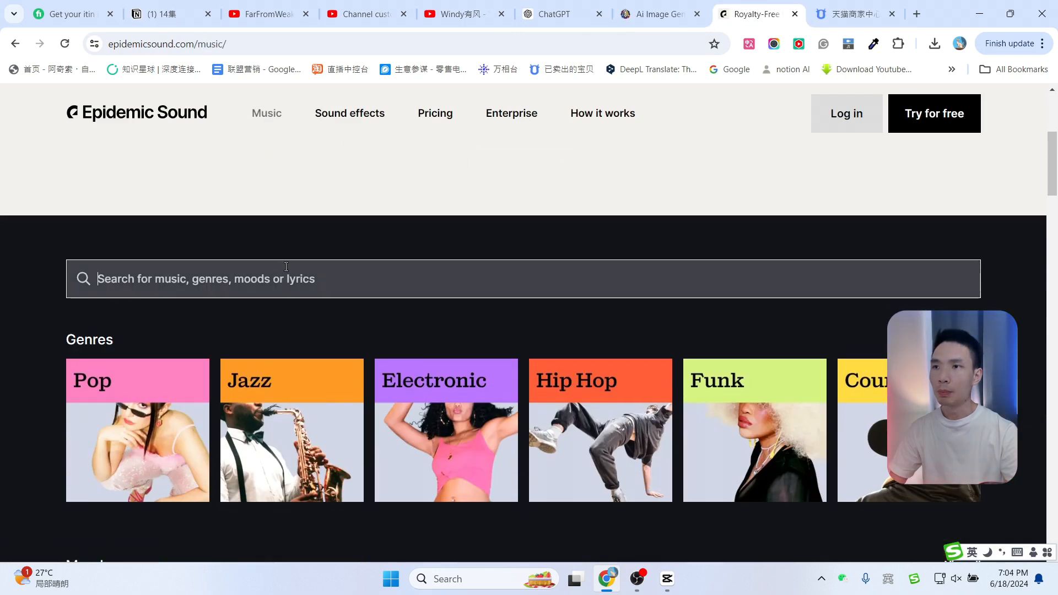
scroll(231, 264, down, 1)
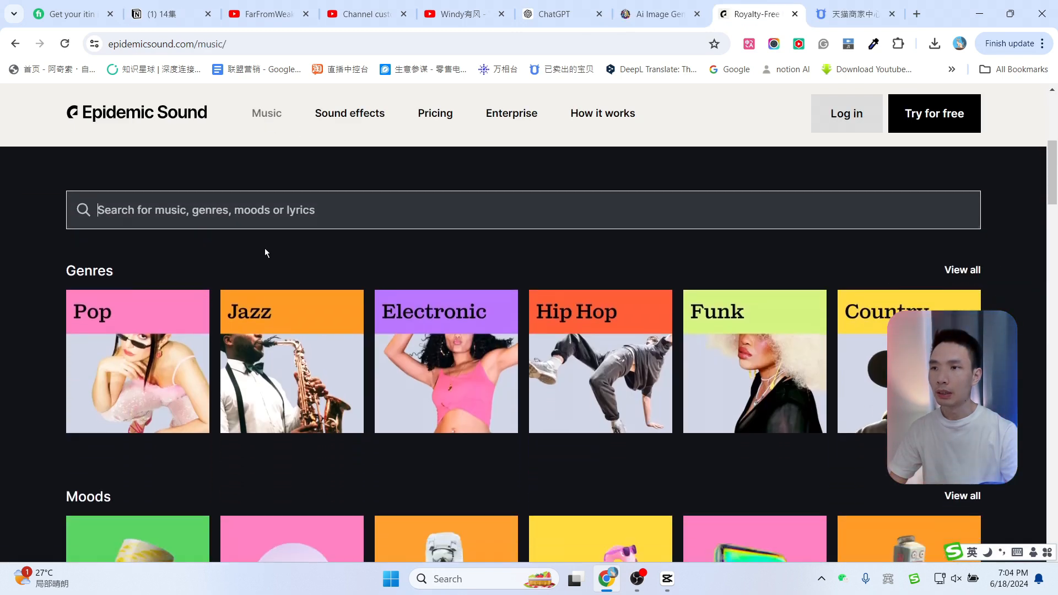
click(554, 13)
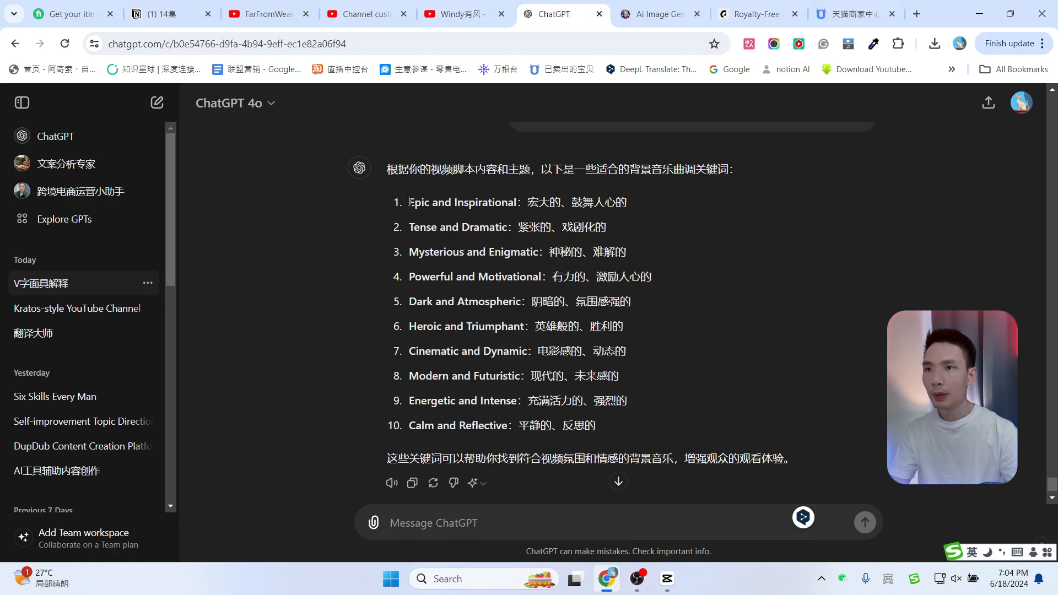
drag(410, 201, 429, 201)
key(ctrl+c)
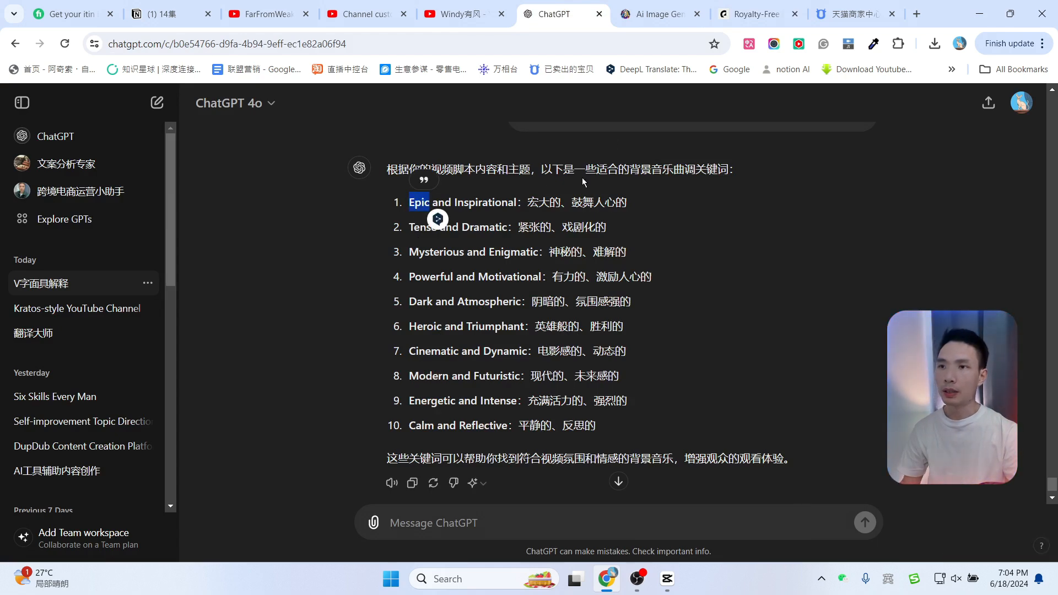
click(731, 4)
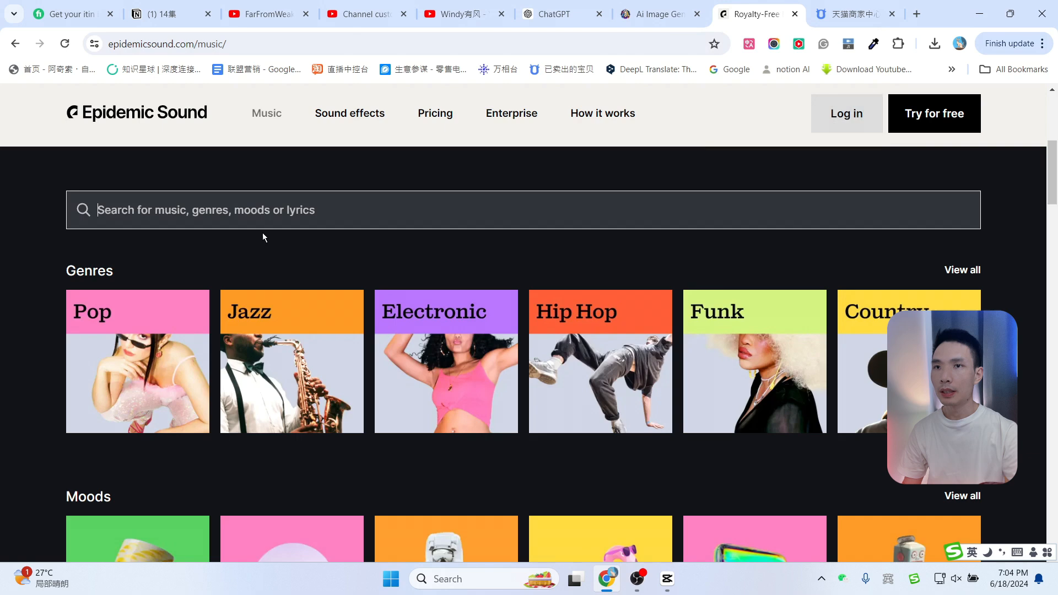
key(ctrl+v)
key(Return)
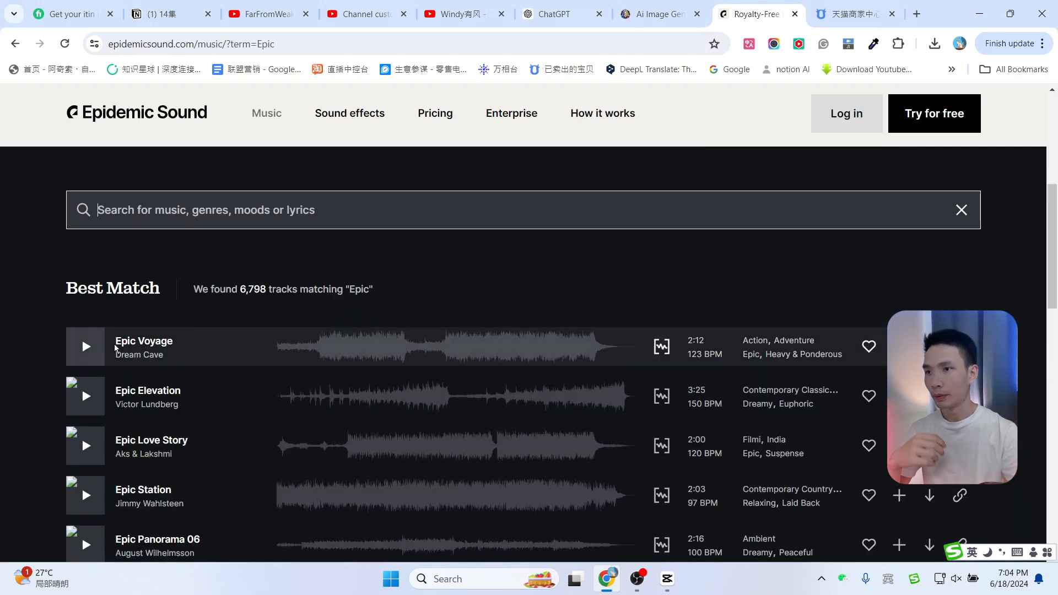
scroll(300, 332, down, 1)
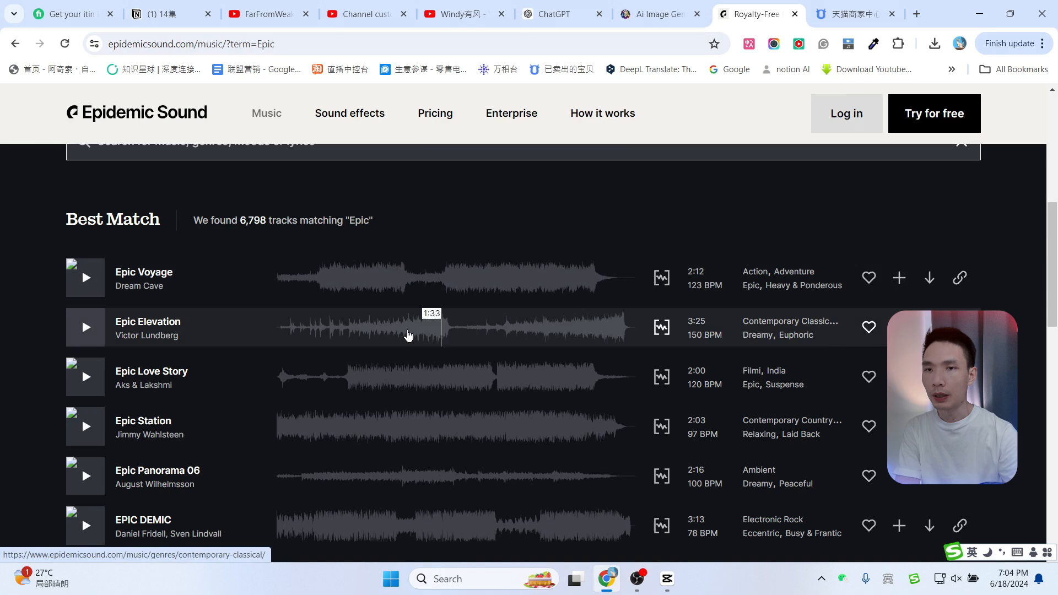
click(86, 280)
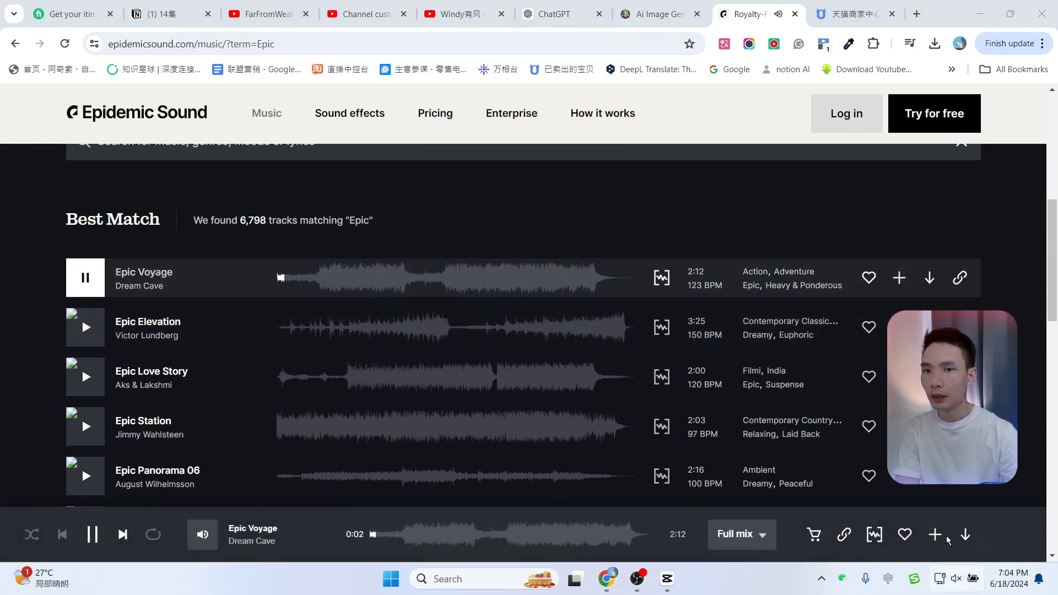
click(946, 581)
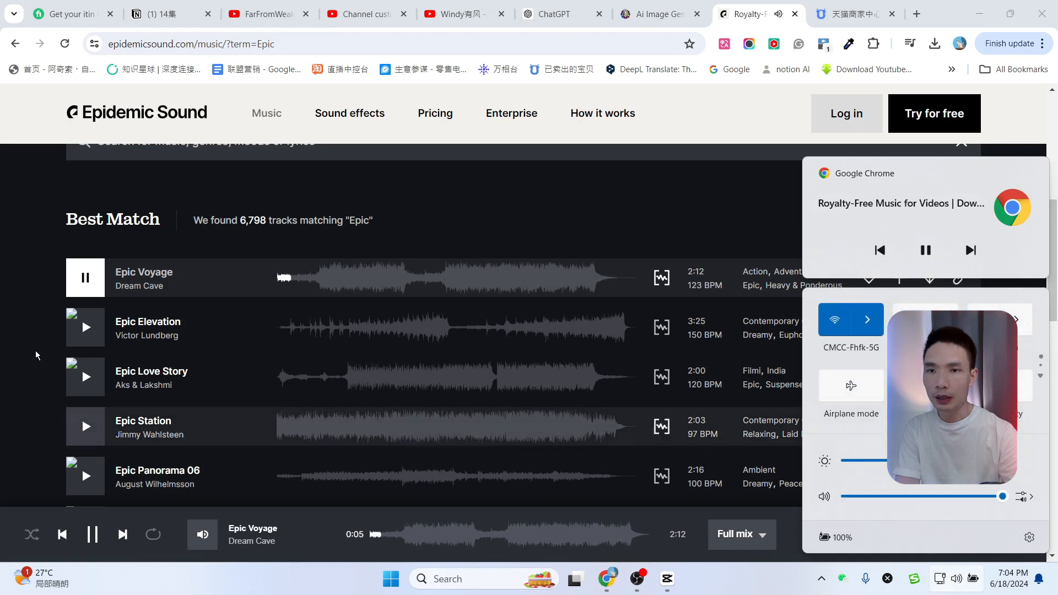
click(6, 338)
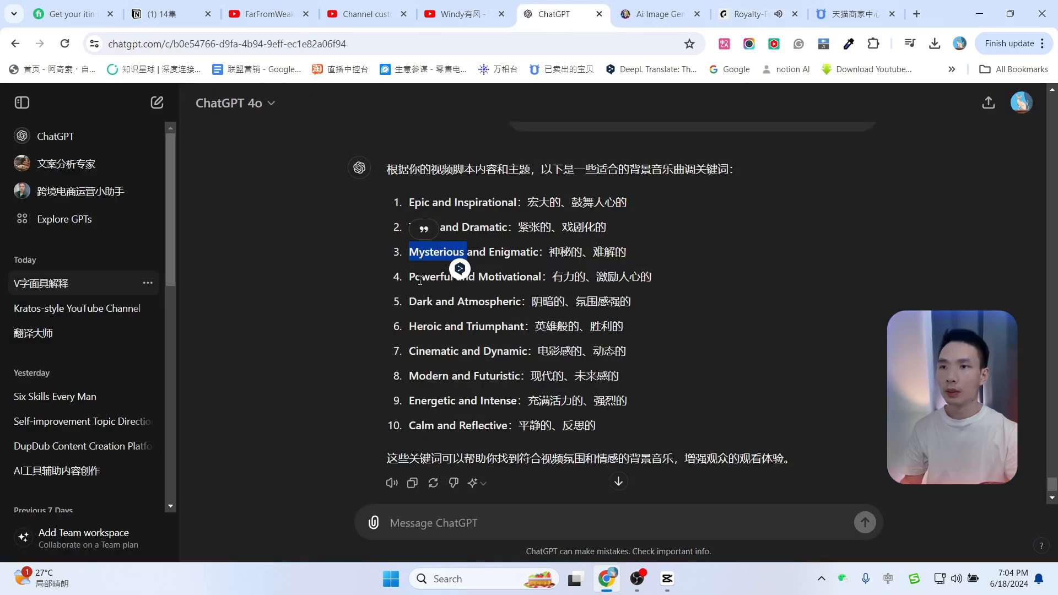
Search for 'Mysterious' and preview Mysterious Anticipation and A Mysterious Guest
click(420, 256)
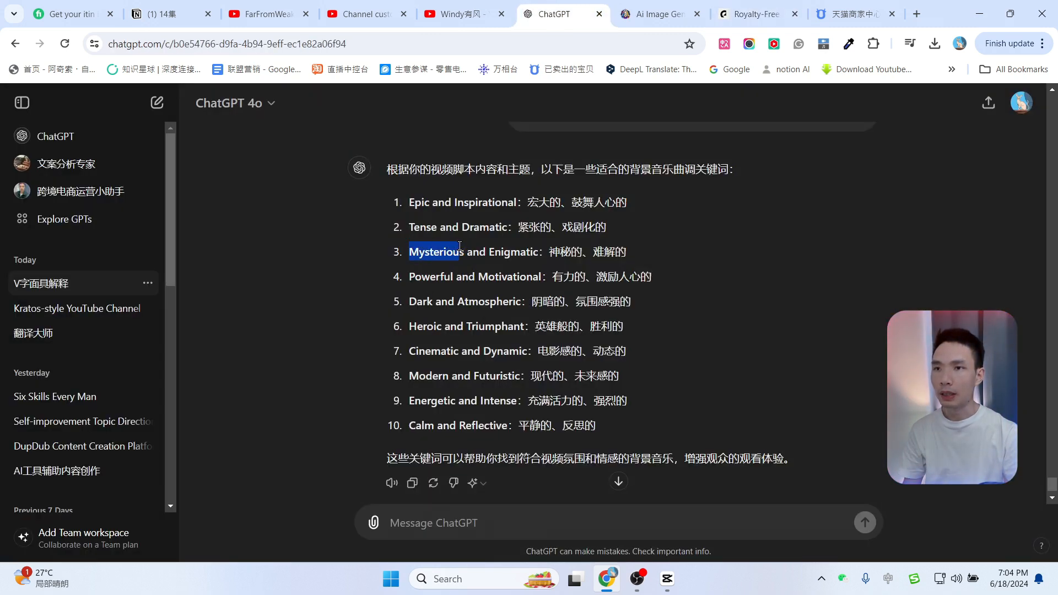
drag(463, 246, 463, 247)
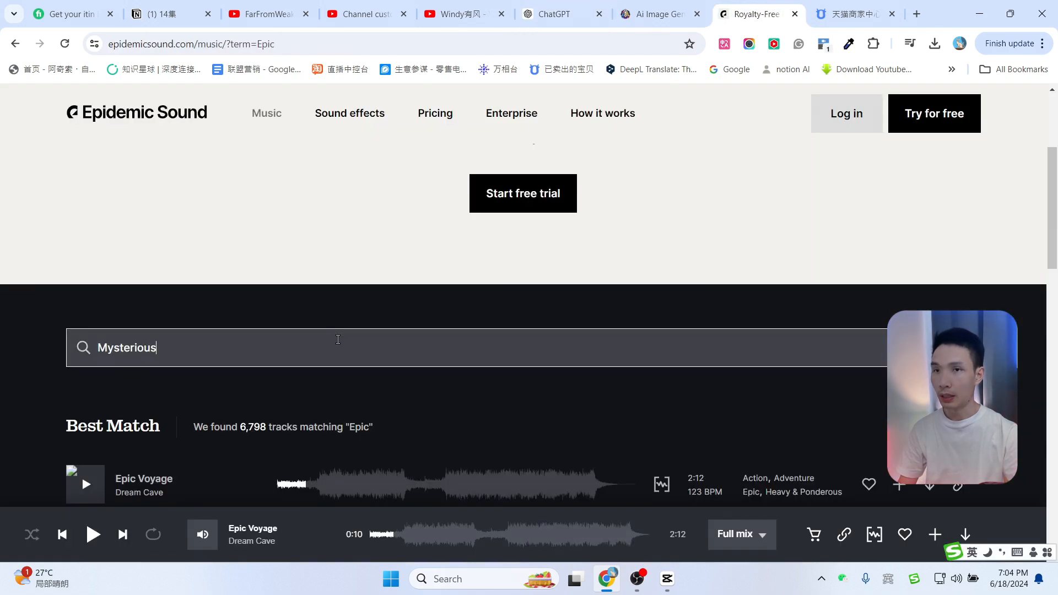
key(Return)
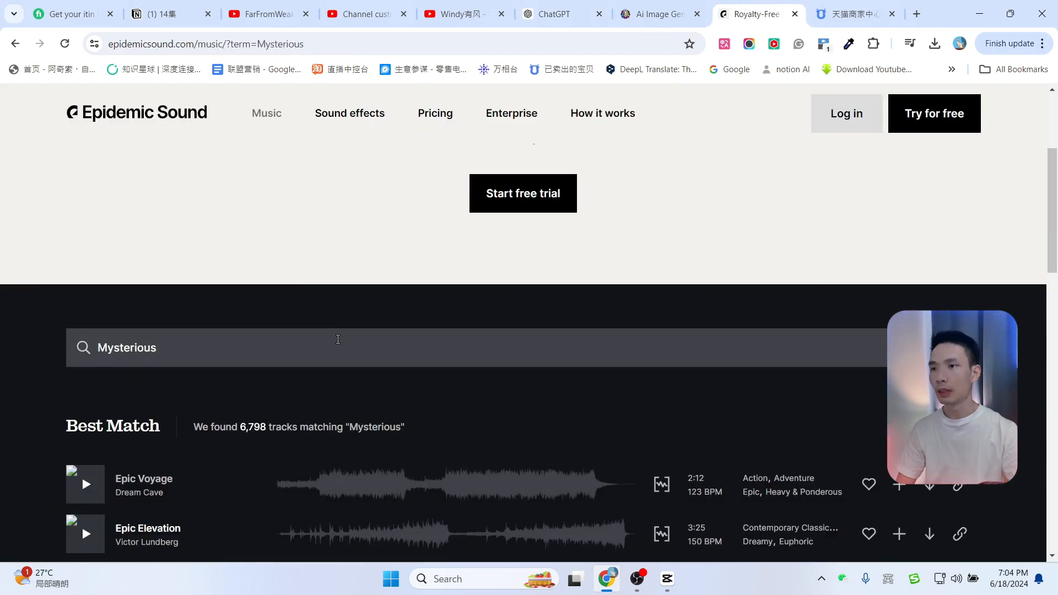
scroll(336, 336, down, 1)
scroll(355, 297, down, 2)
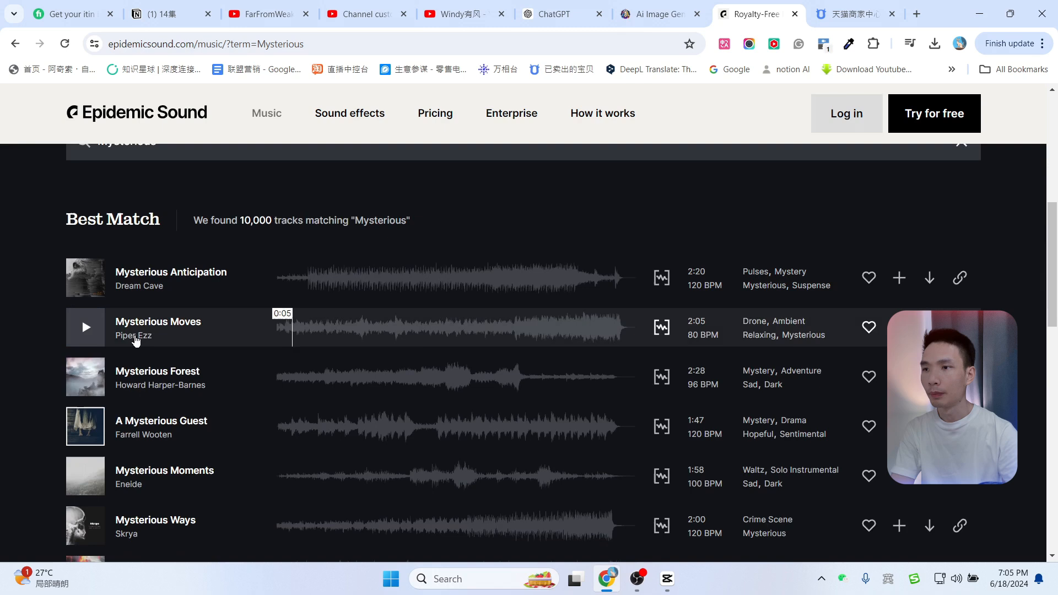
click(86, 278)
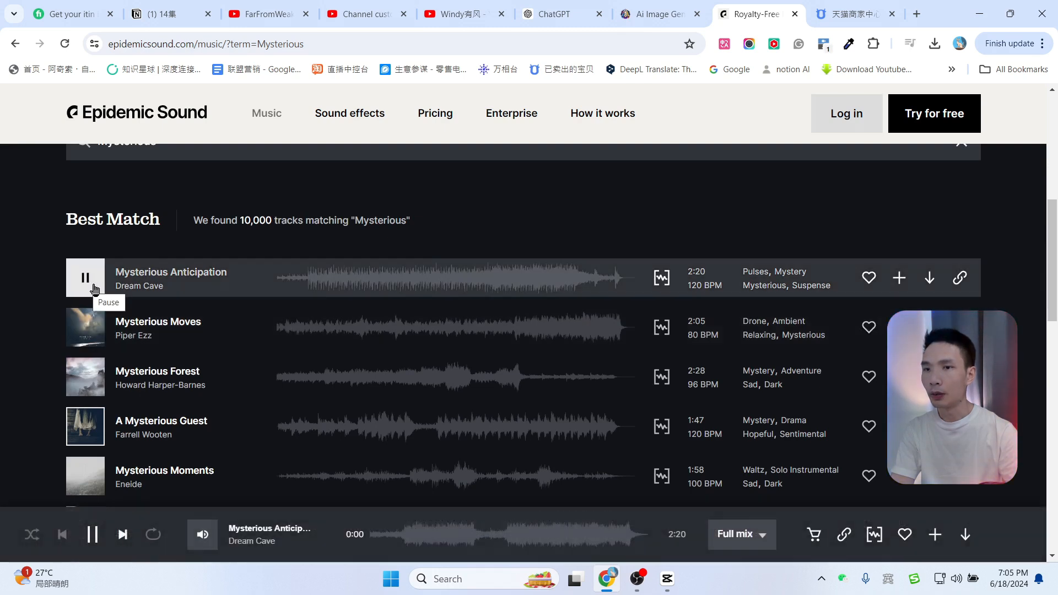
scroll(198, 369, down, 1)
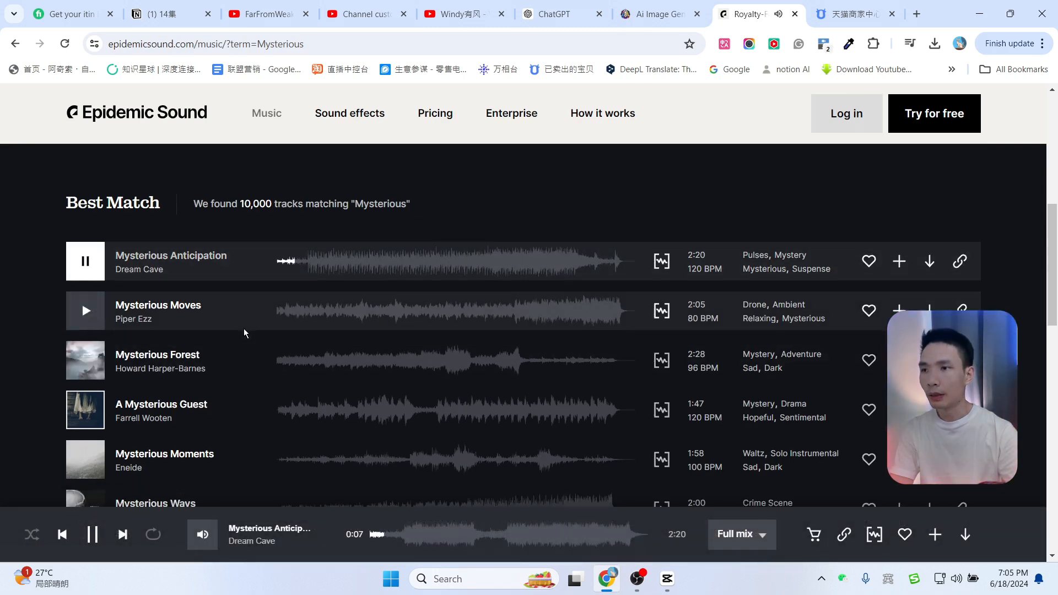
click(85, 357)
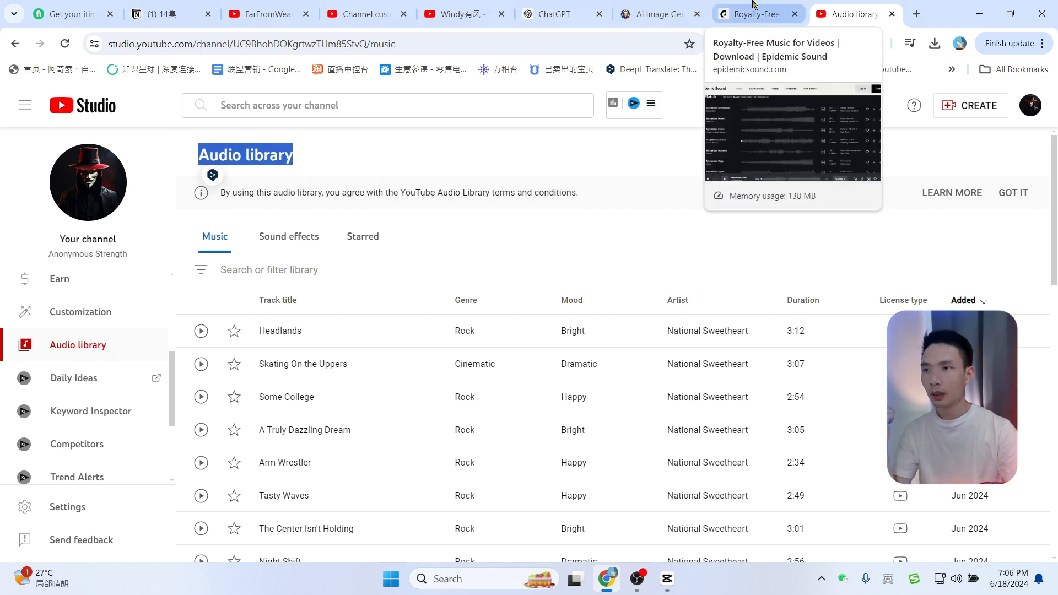
Ask ChatGPT for Audio library track suggestions, look up Freedom, and return to CapCut
click(584, 12)
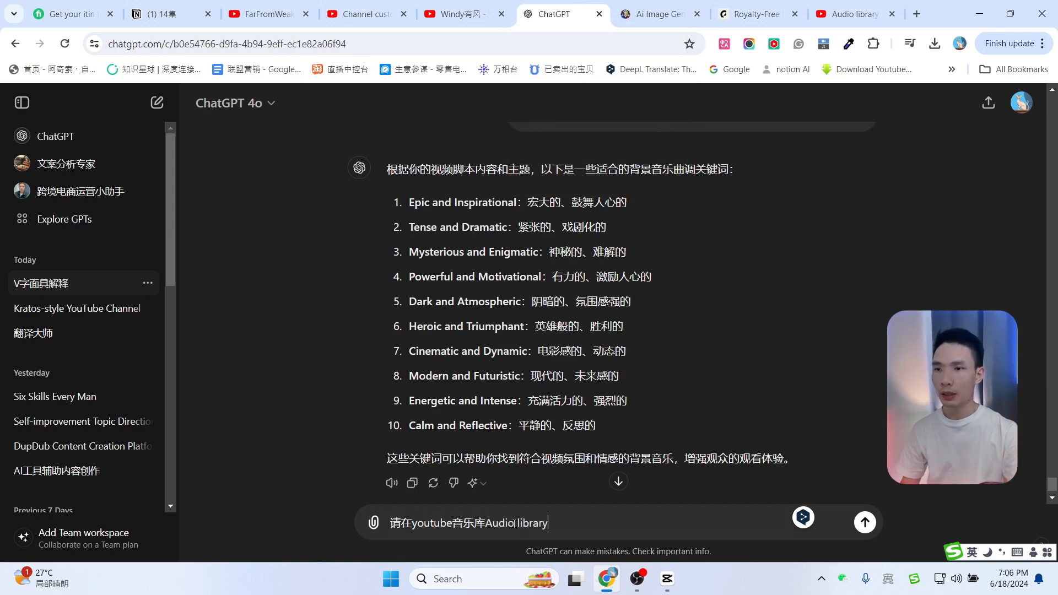
text(帮我推荐m)
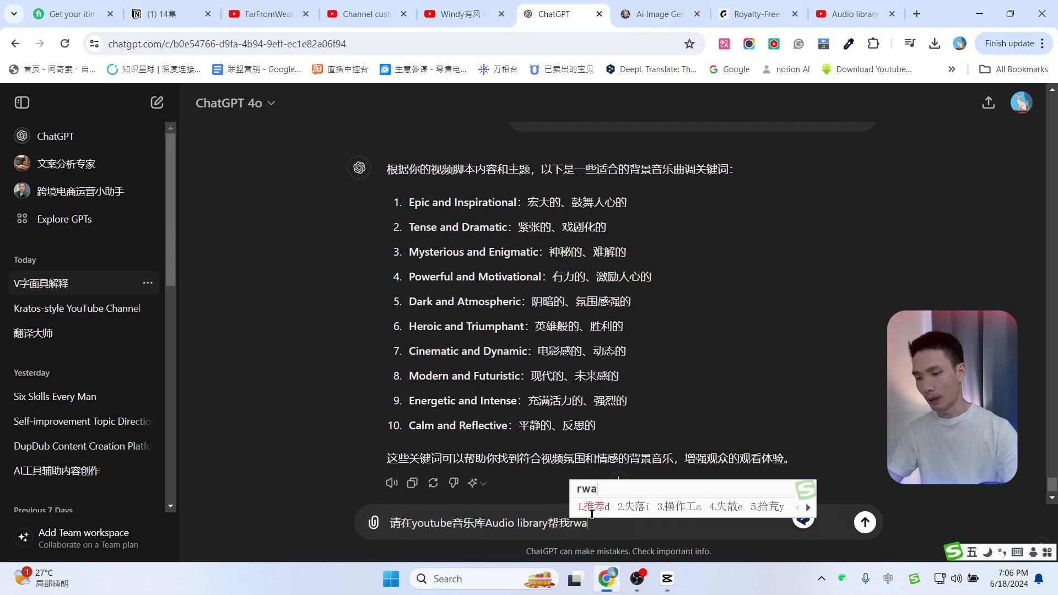
text(几首)
key(Return)
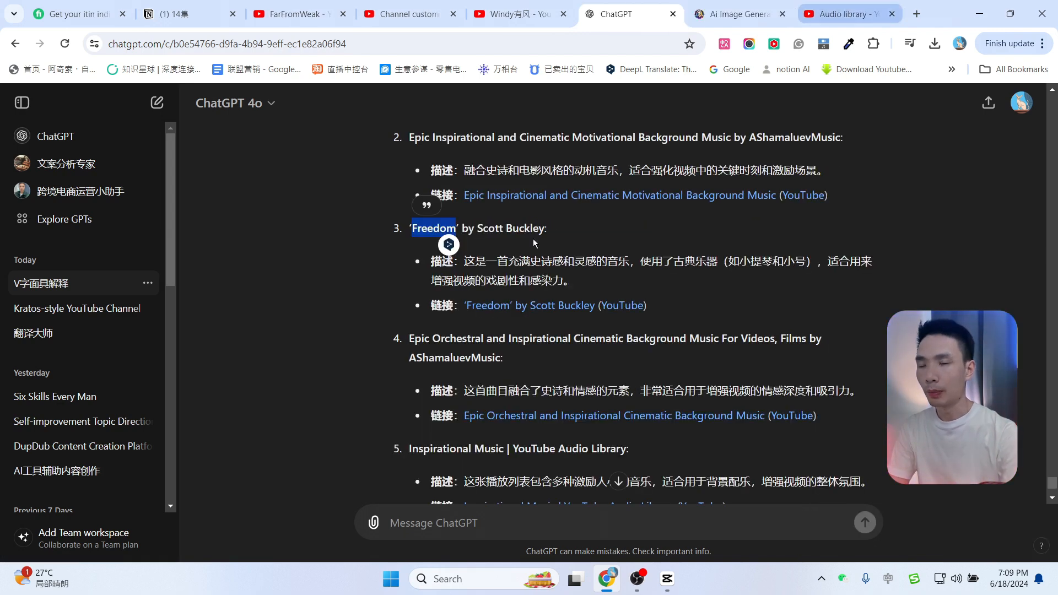
click(807, 16)
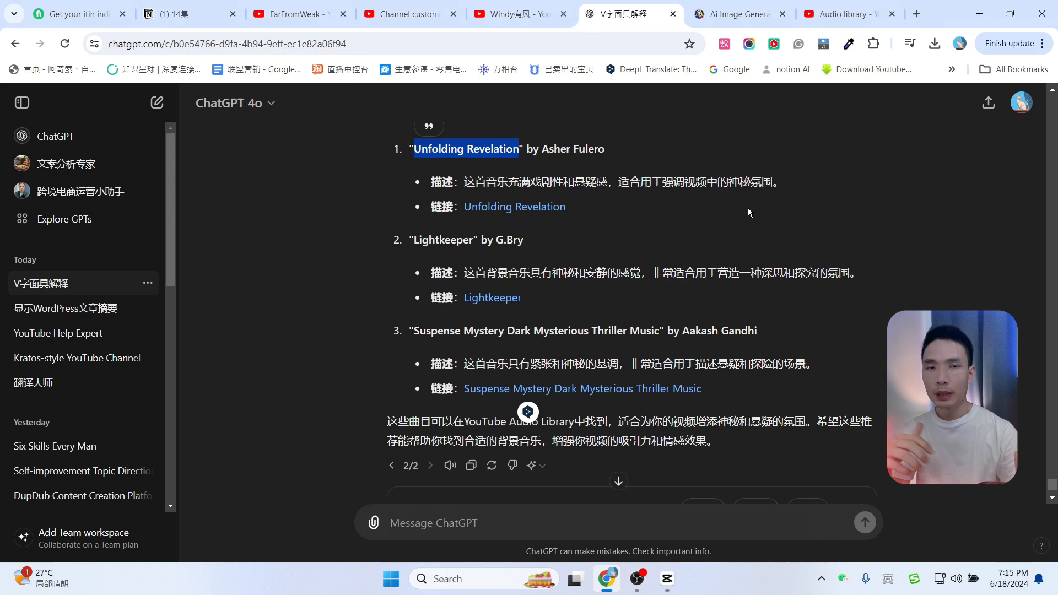
click(673, 583)
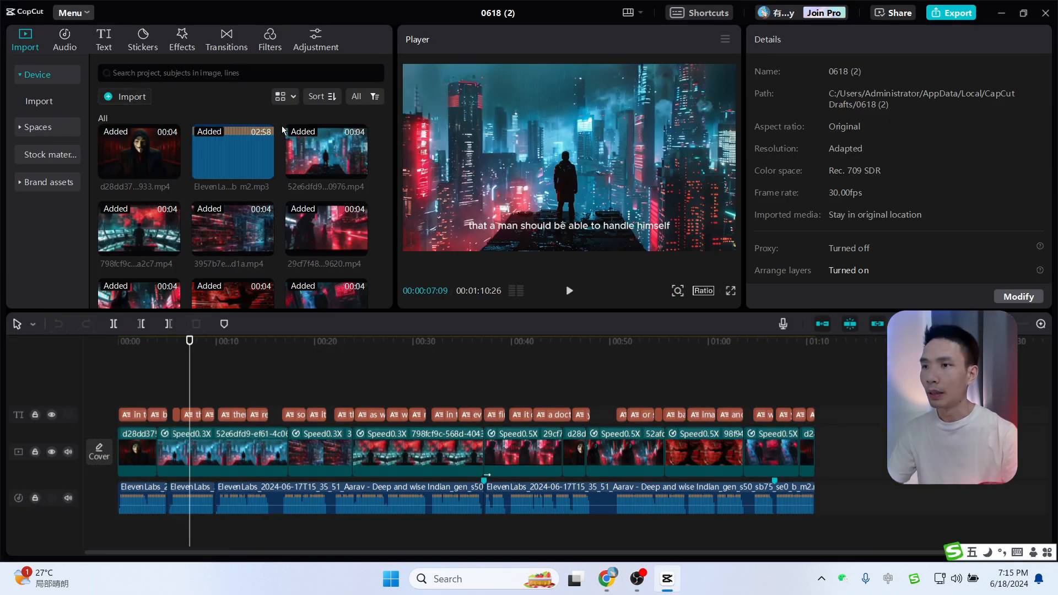
Place Freedom under the voiceover, cut it at the video's end and lower its volume to -30.9 dB
click(131, 97)
click(482, 308)
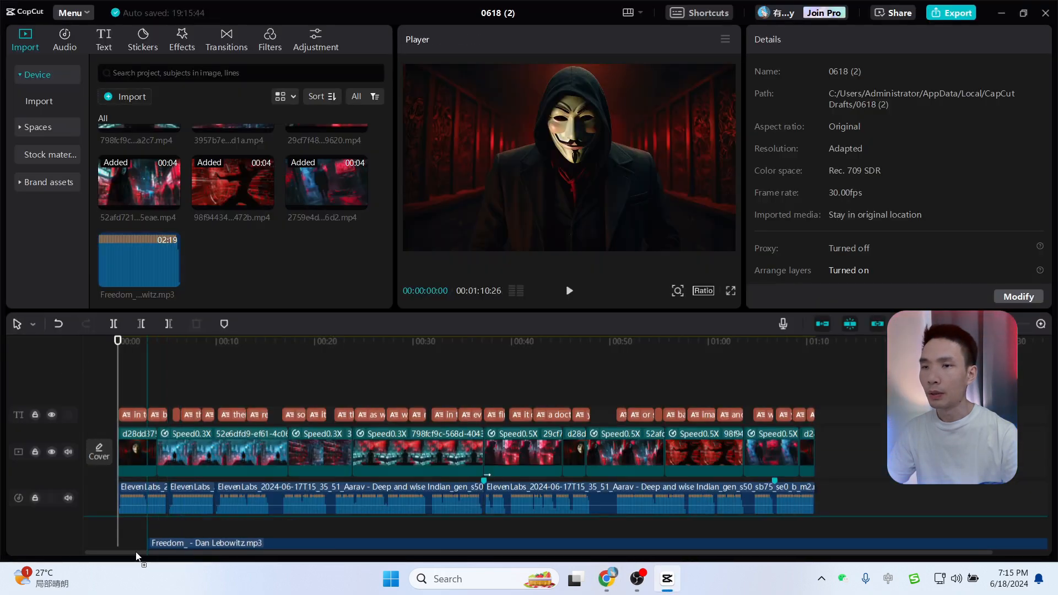
drag(137, 556, 110, 538)
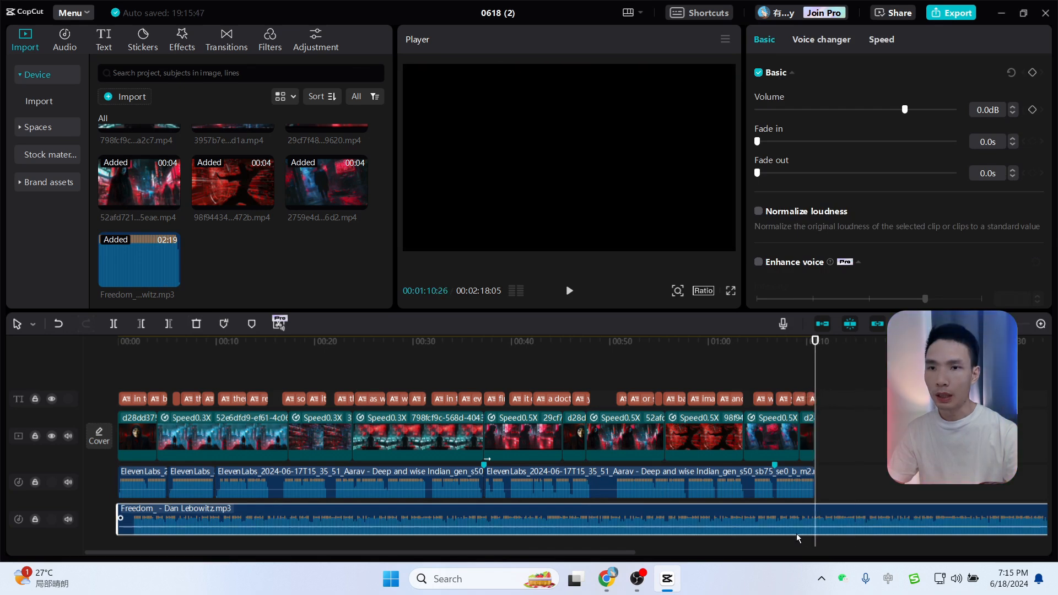
click(169, 324)
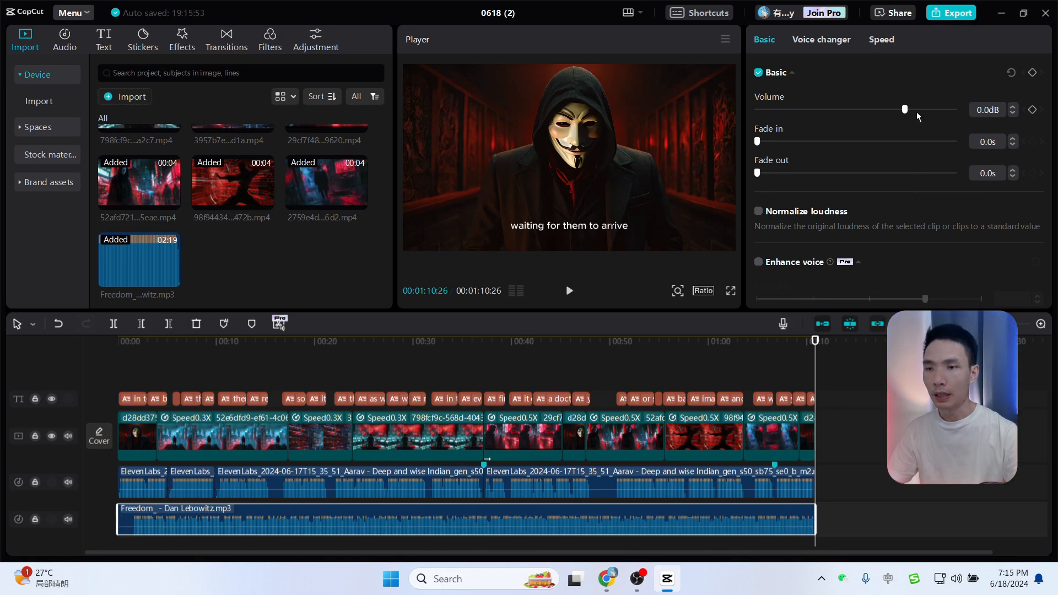
drag(907, 111, 827, 111)
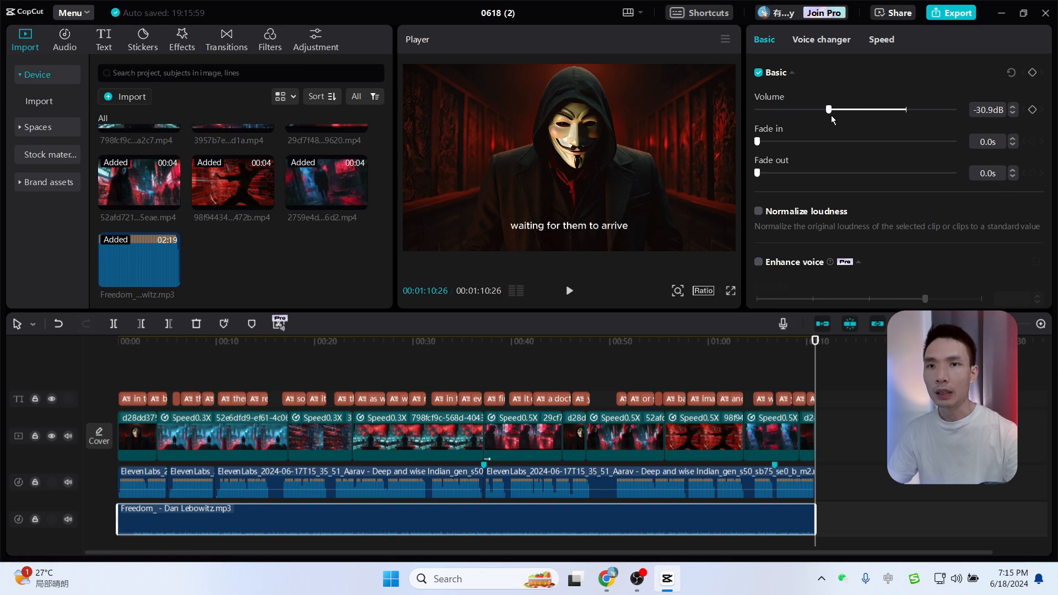
drag(816, 351, 113, 348)
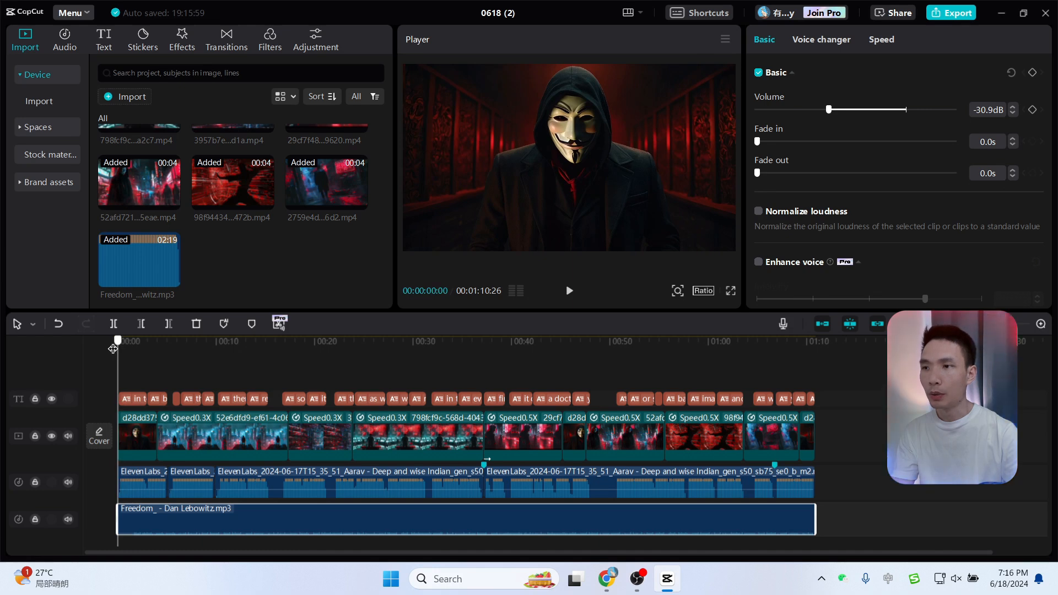
Add a custom adjustment layer and stretch it across the whole video
click(316, 45)
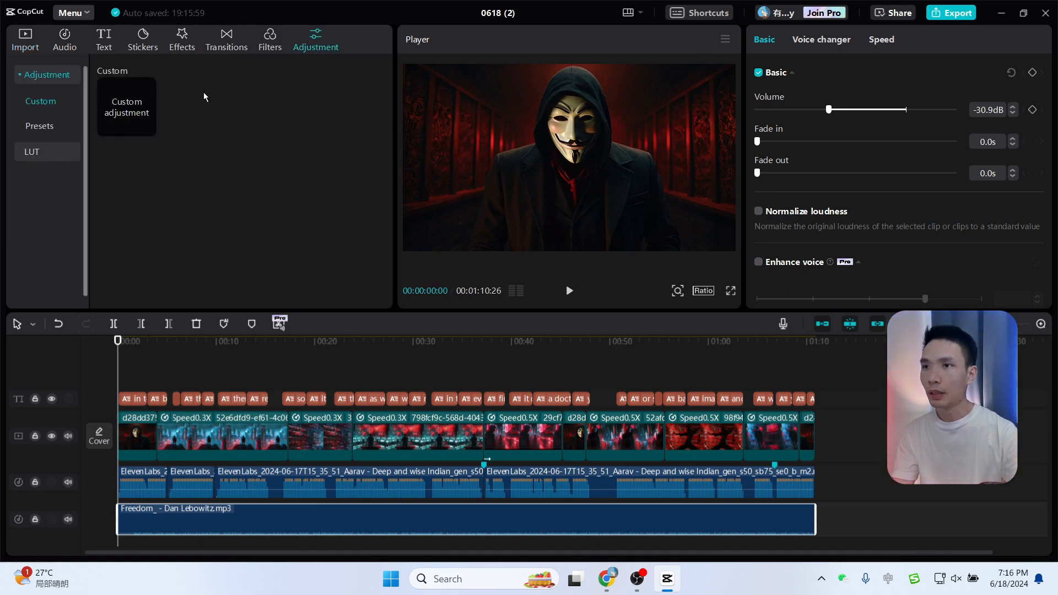
click(147, 128)
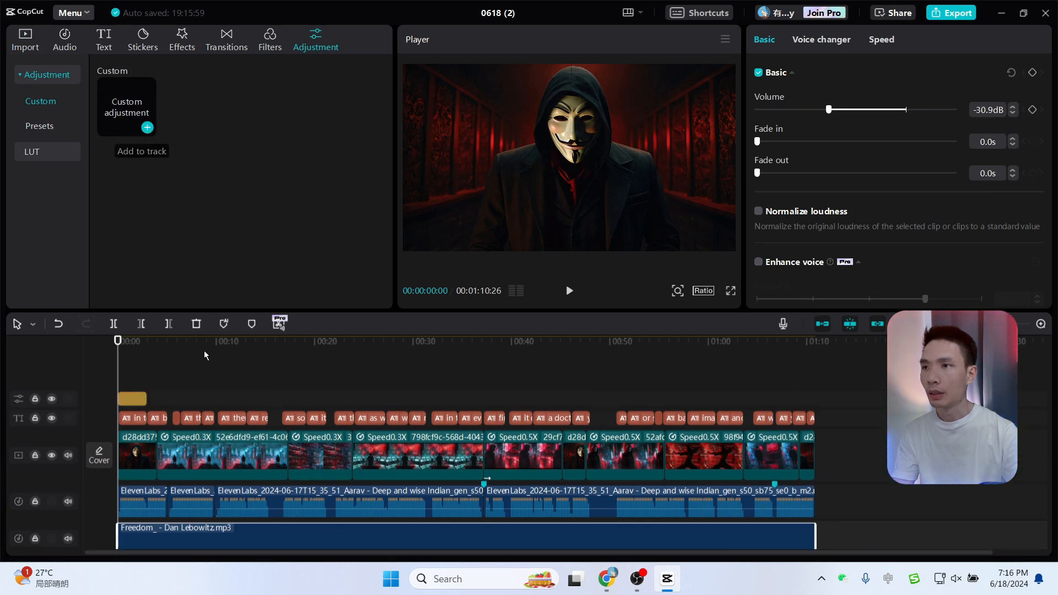
click(135, 400)
drag(148, 401, 813, 385)
Reduce the adjustment layer's vignette, previewing it on the city scene at 00:08
scroll(904, 217, down, 10)
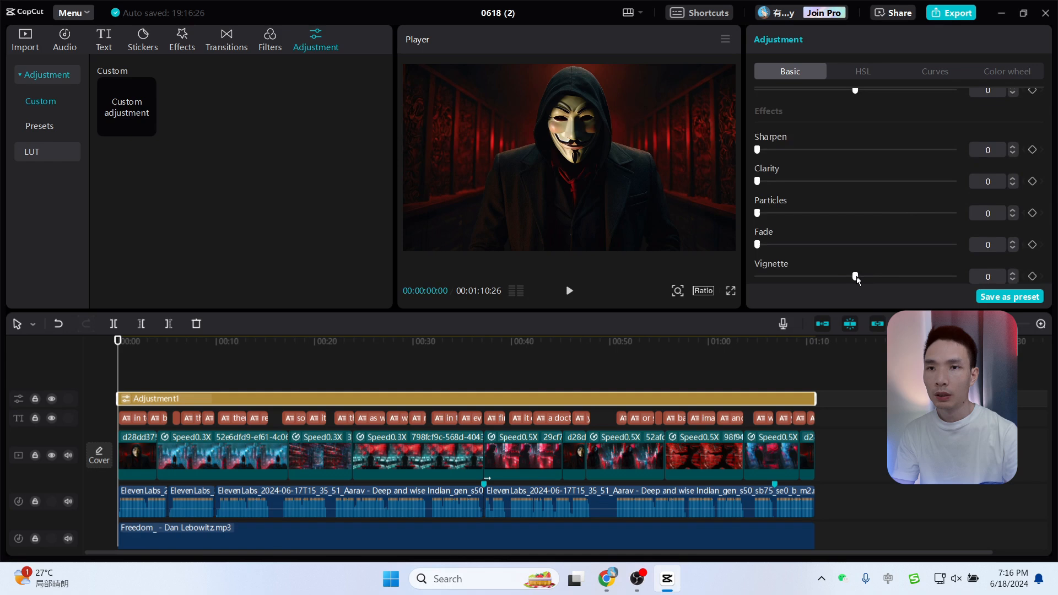
drag(919, 277, 882, 277)
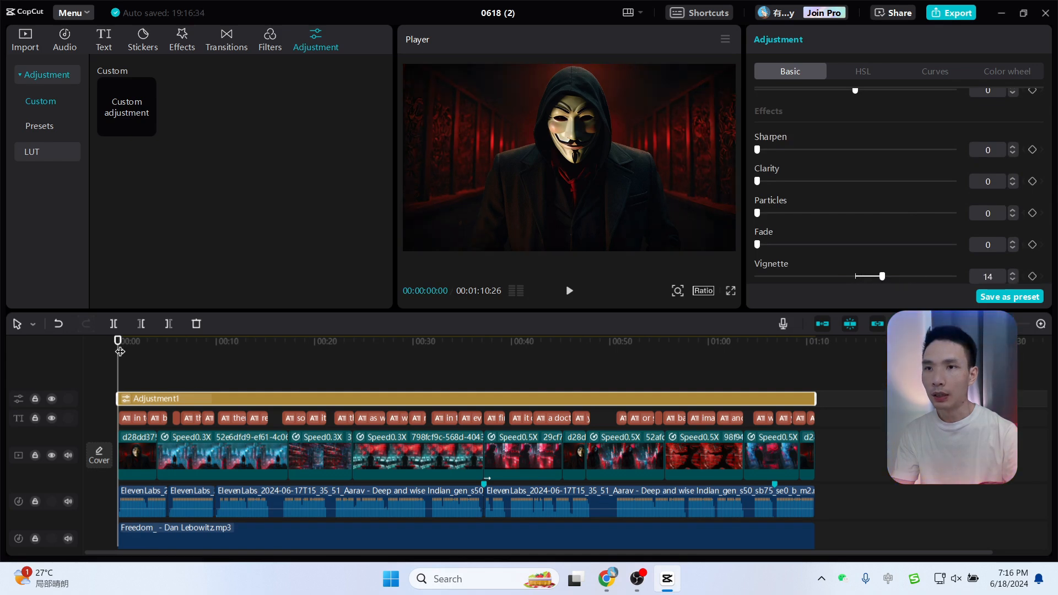
drag(120, 351, 202, 347)
mouse_move(882, 277)
mouse_down()
mouse_move(856, 276)
mouse_move(952, 279)
mouse_move(832, 274)
mouse_move(901, 276)
mouse_move(890, 278)
mouse_up()
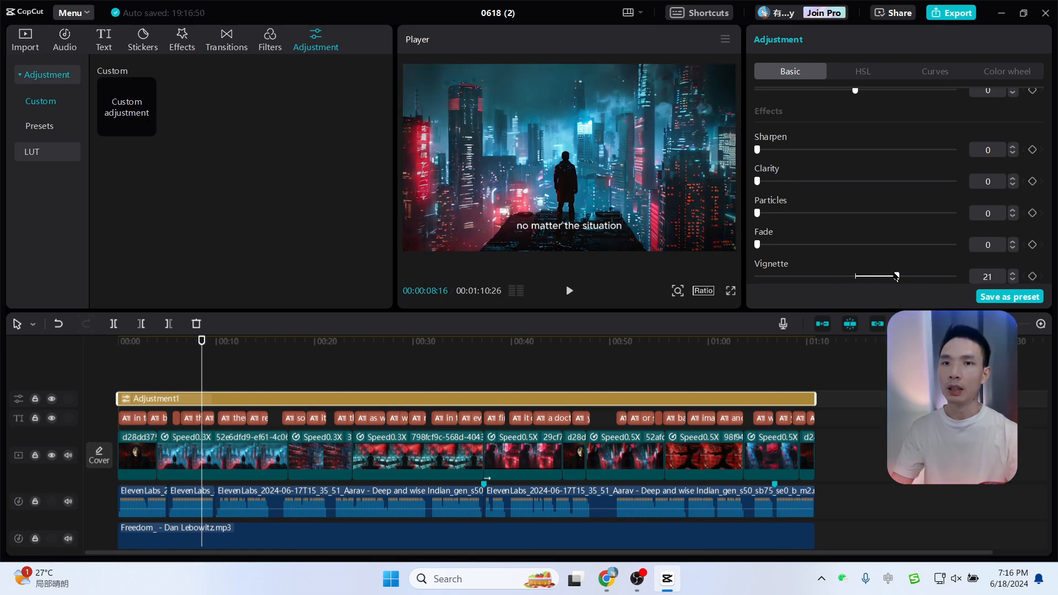
Raise the adjustment layer's saturation to about 9, then jump to 00:39
scroll(895, 167, up, 3)
scroll(912, 212, up, 5)
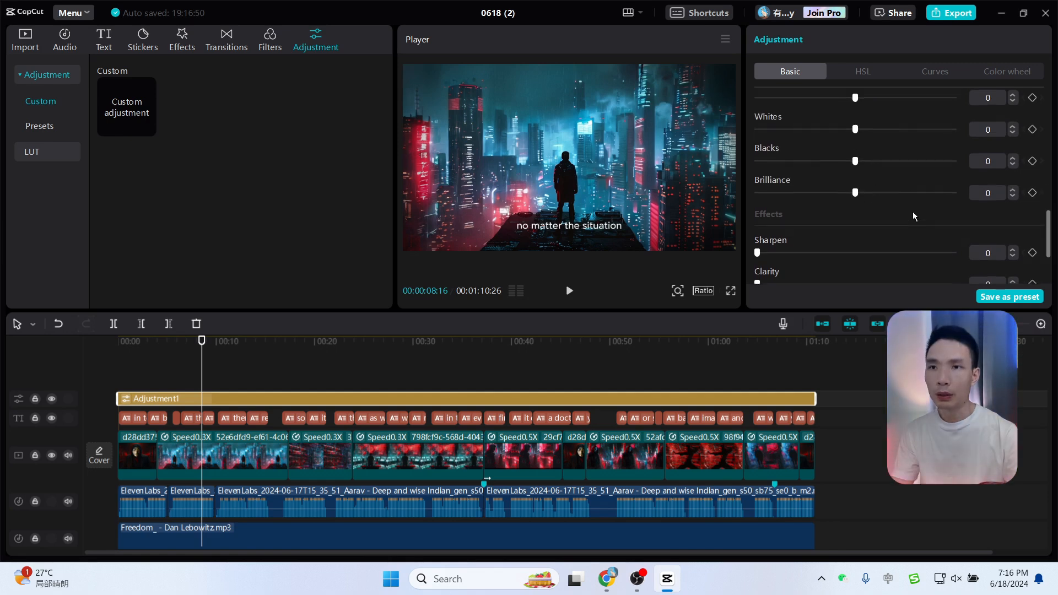
scroll(884, 224, down, 1)
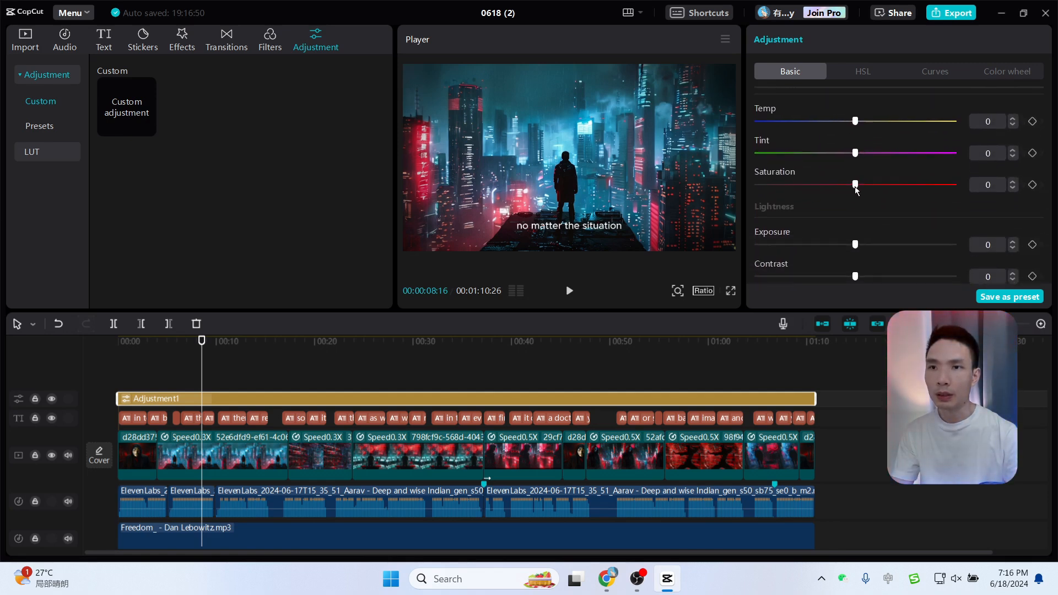
click(883, 185)
drag(884, 190, 871, 189)
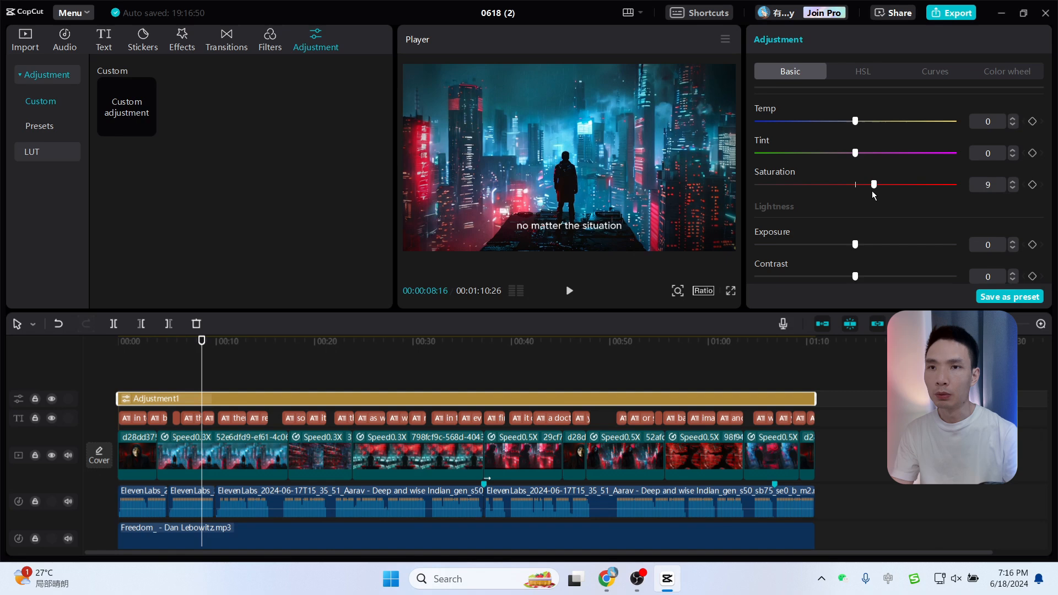
scroll(887, 207, down, 4)
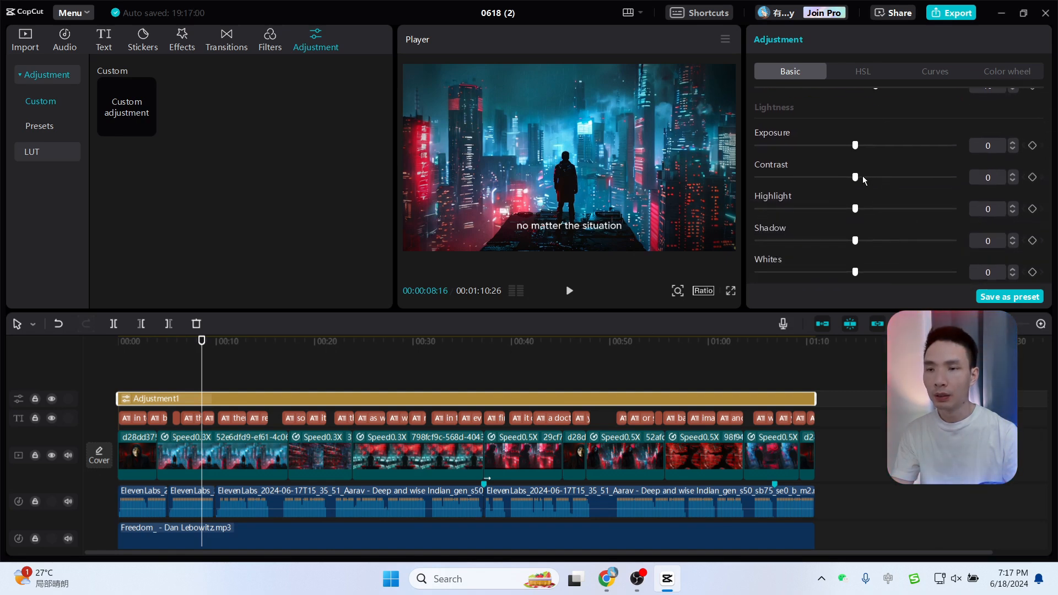
click(509, 357)
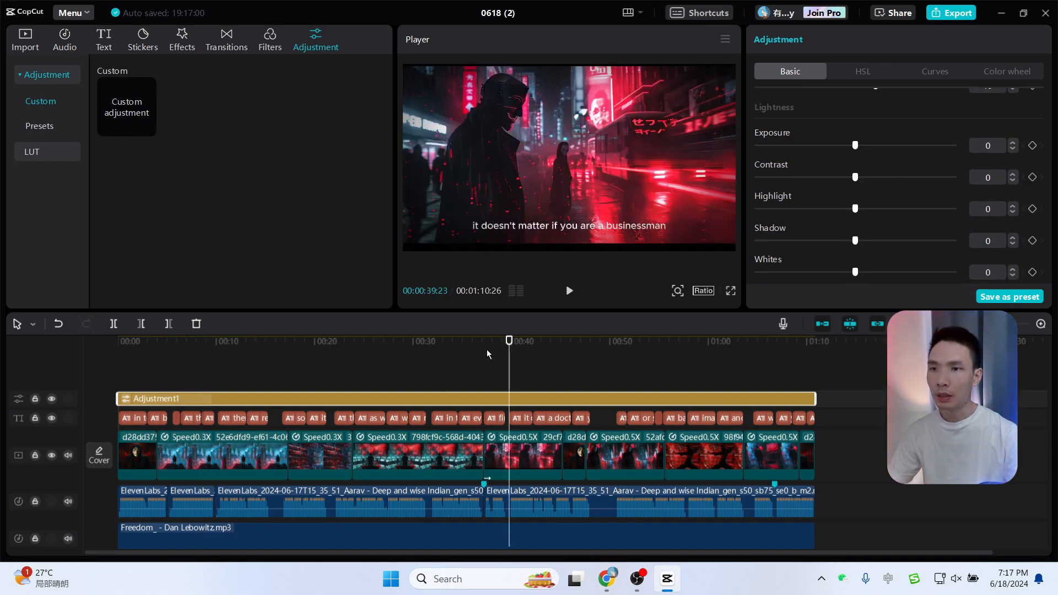
Keyframe the red neon street clip's scale from 100% at its start to 113% near its end
drag(508, 344, 492, 346)
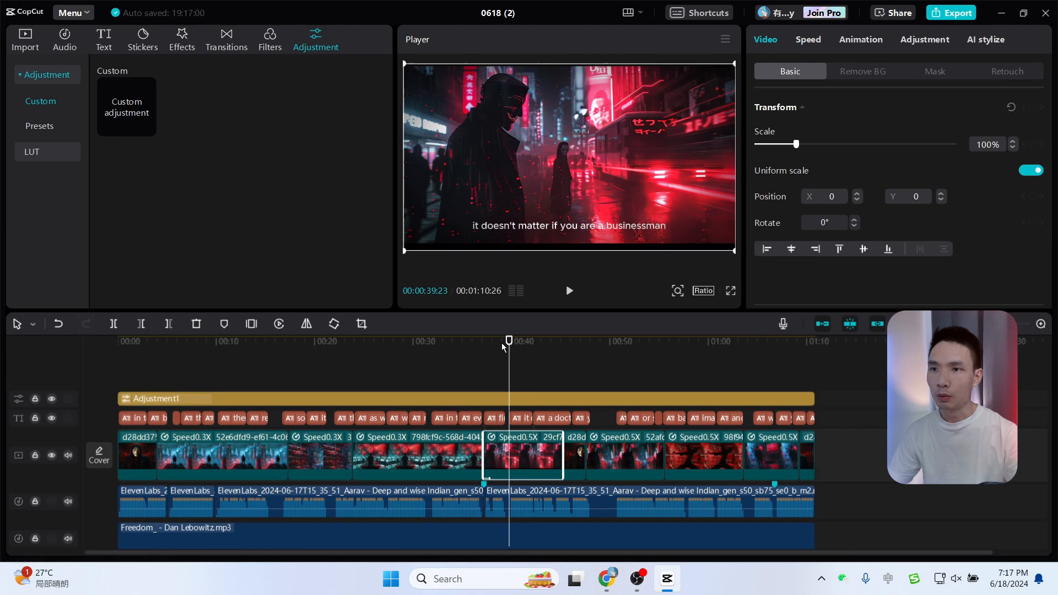
key(space)
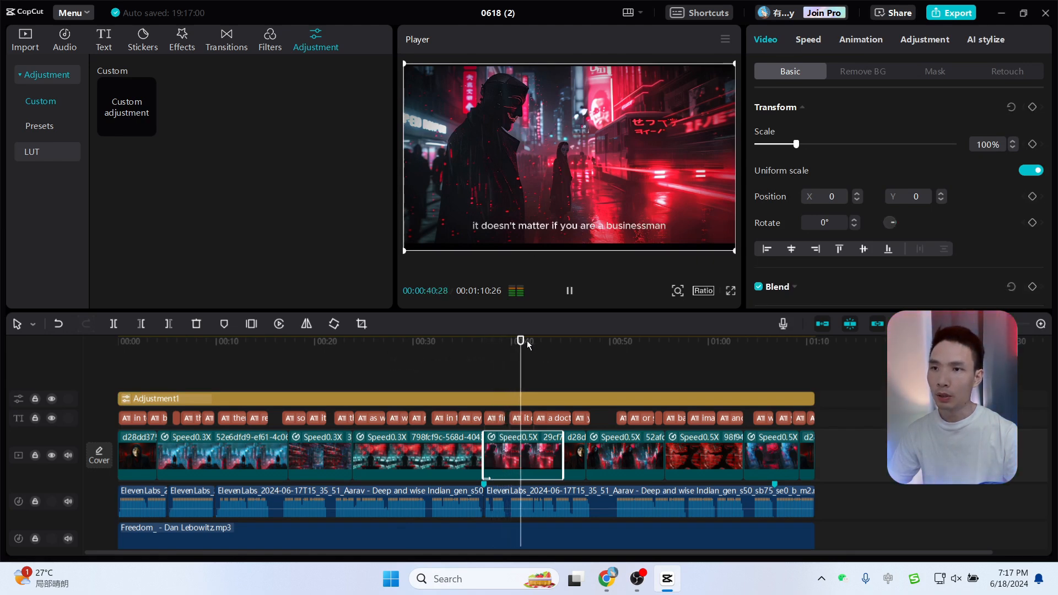
key(space)
drag(524, 343, 485, 353)
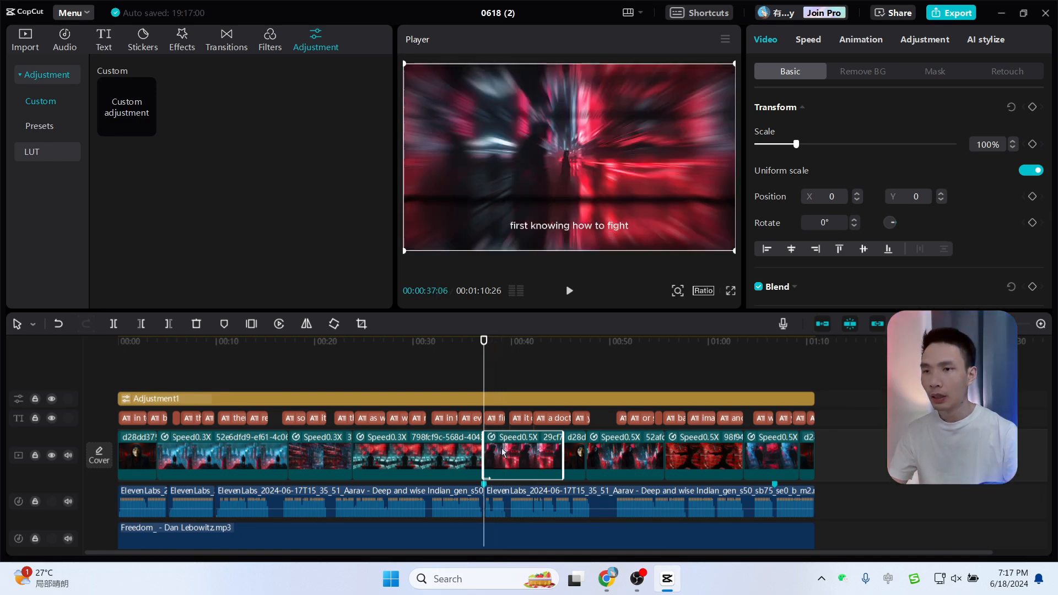
scroll(953, 145, down, 3)
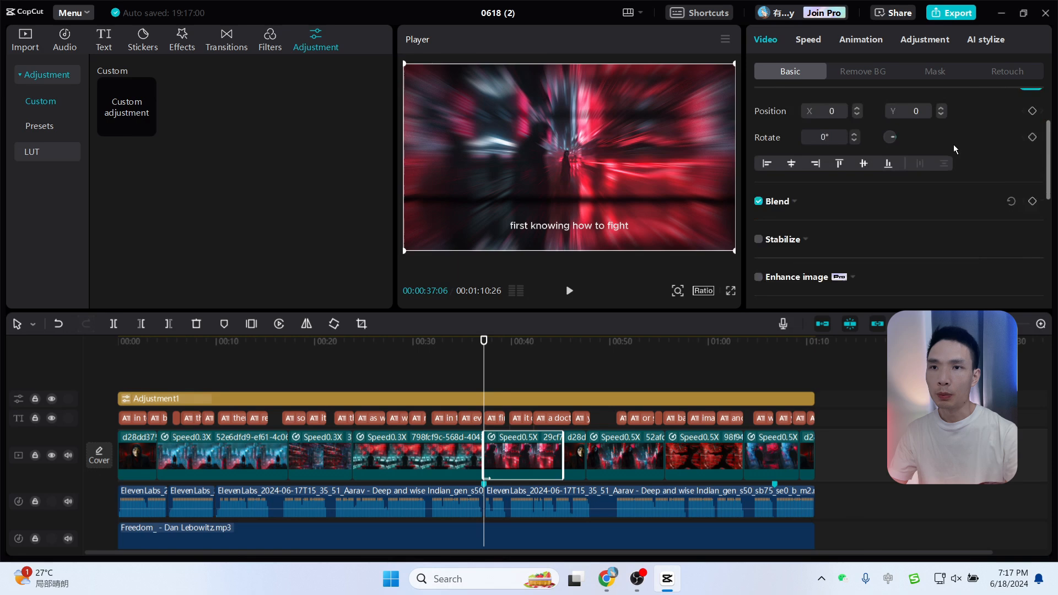
scroll(953, 160, up, 3)
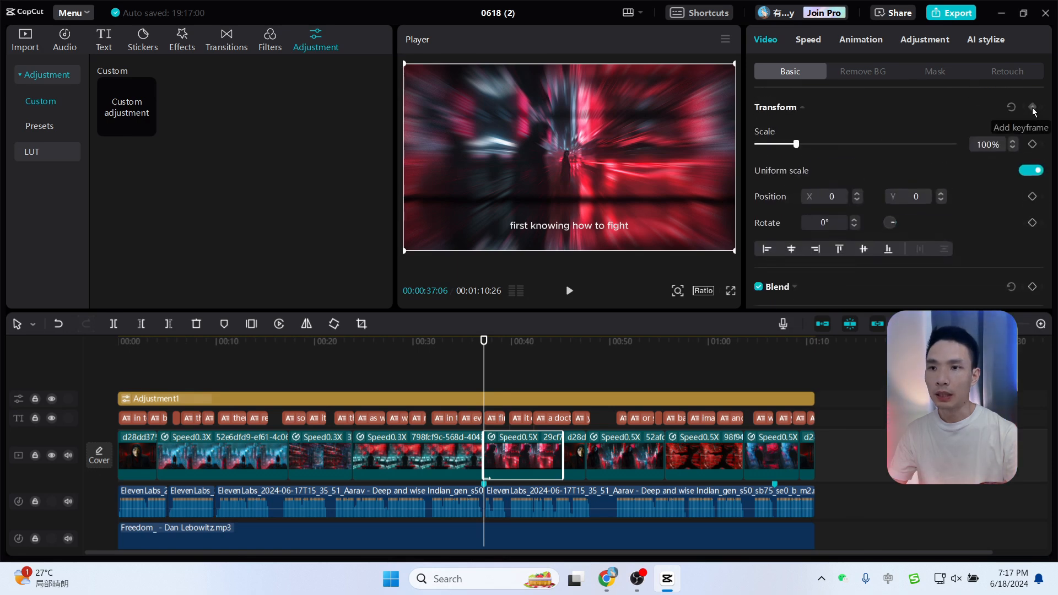
click(1033, 108)
drag(484, 342, 562, 347)
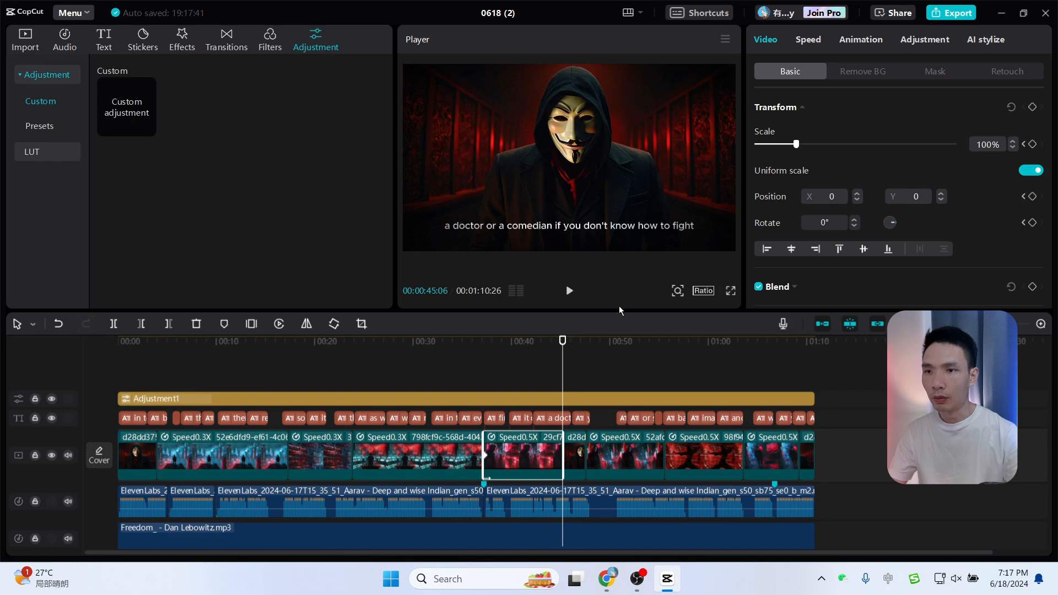
click(1032, 108)
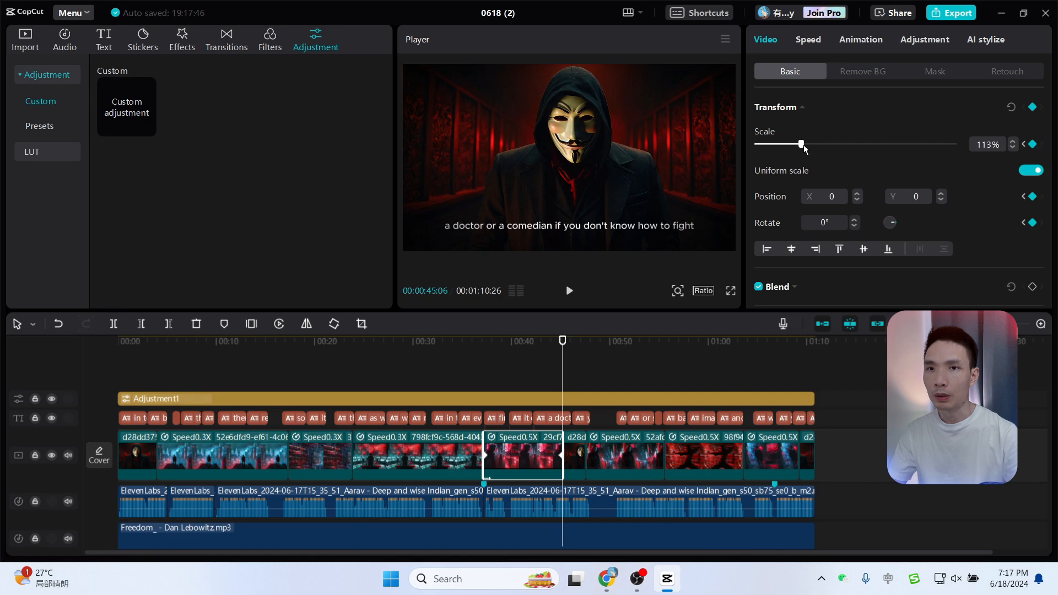
Preview the slow zoom full screen from the clip's start, then return to about 0:40
drag(565, 345, 486, 357)
click(730, 291)
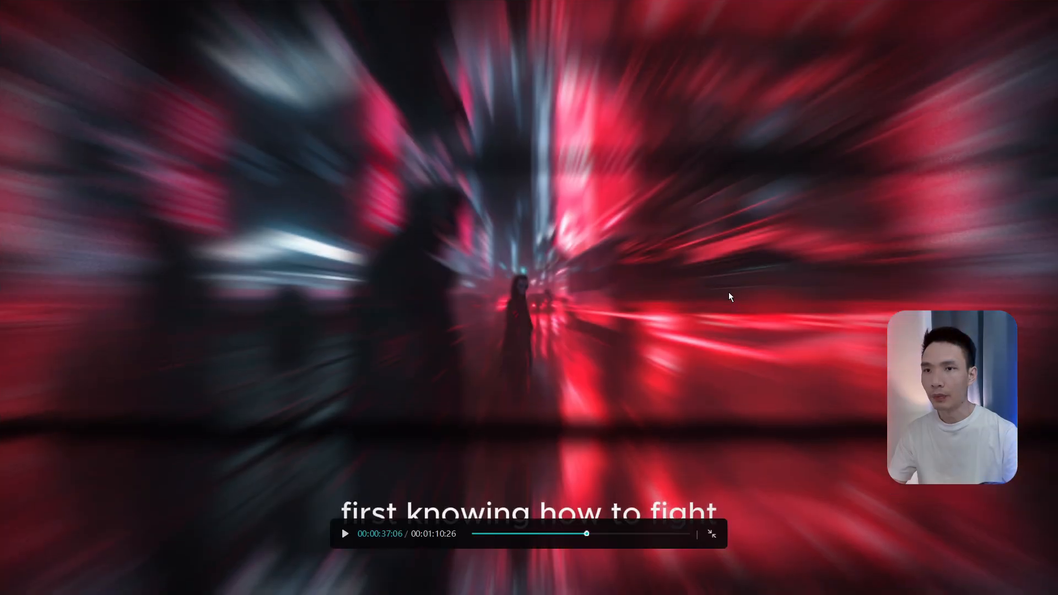
key(space)
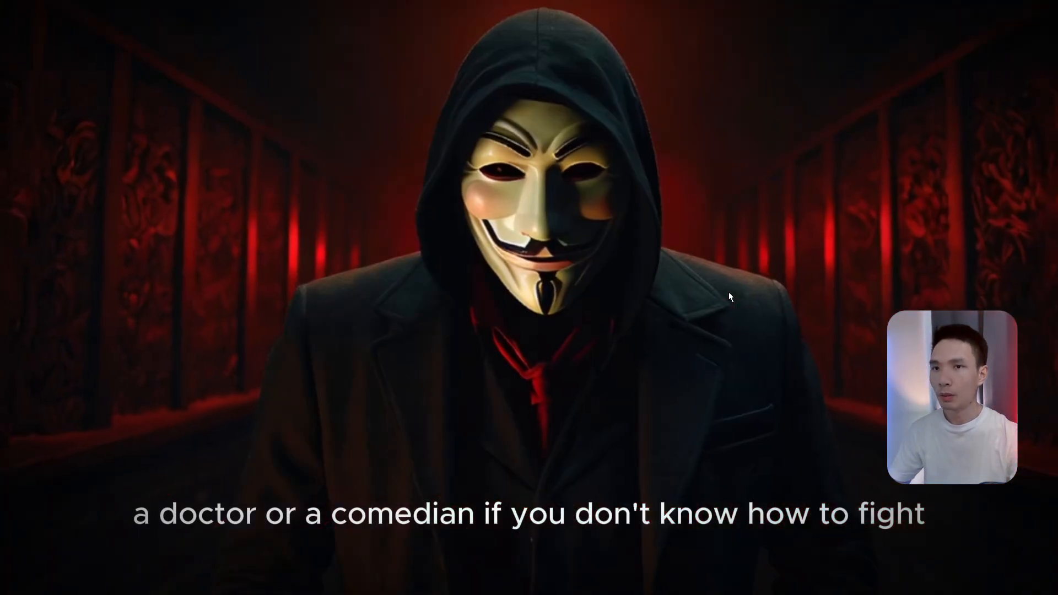
key(Escape)
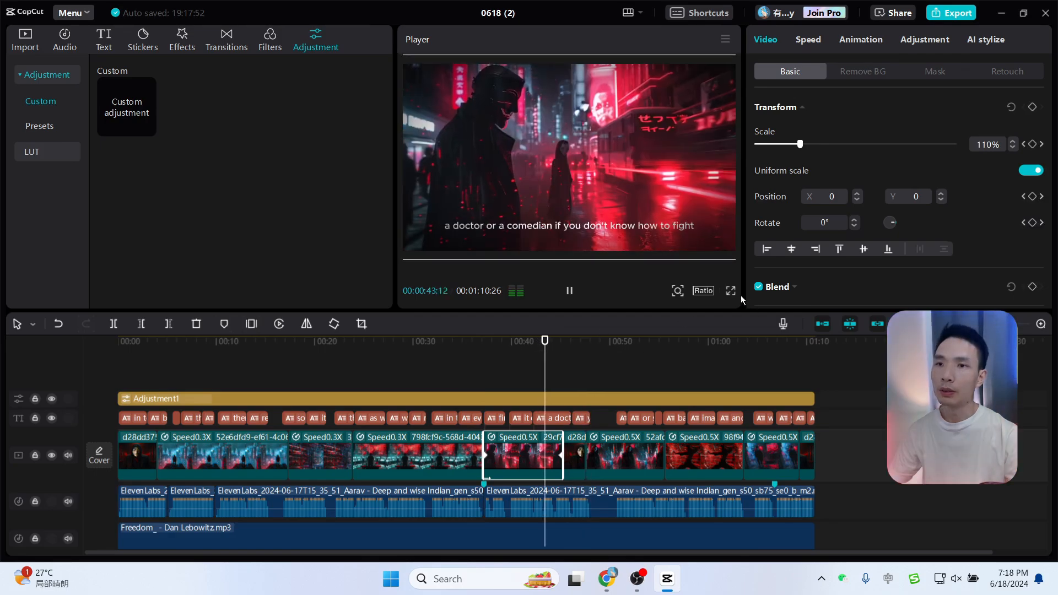
click(730, 291)
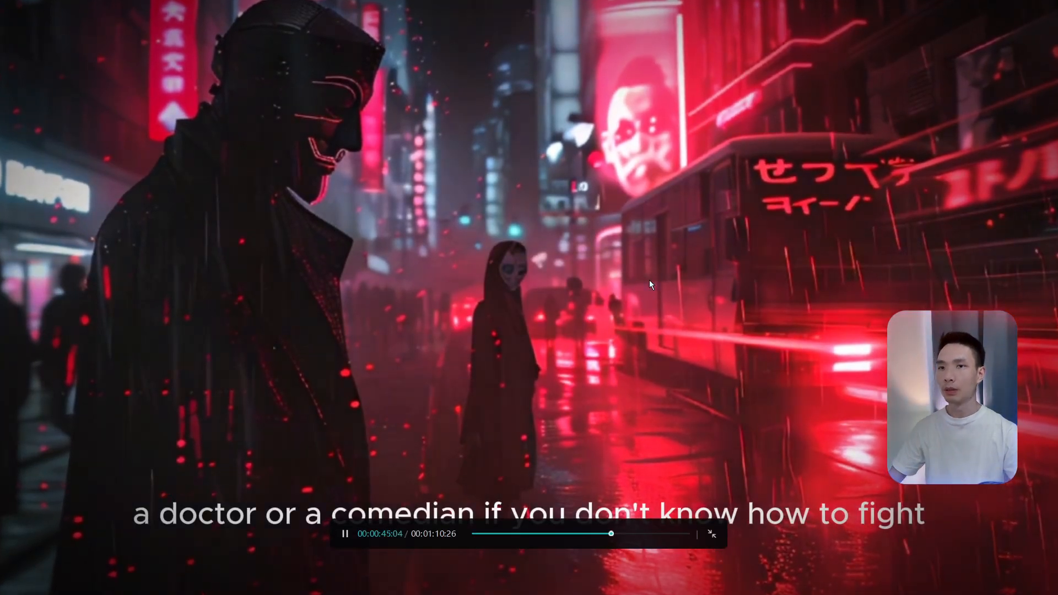
key(Escape)
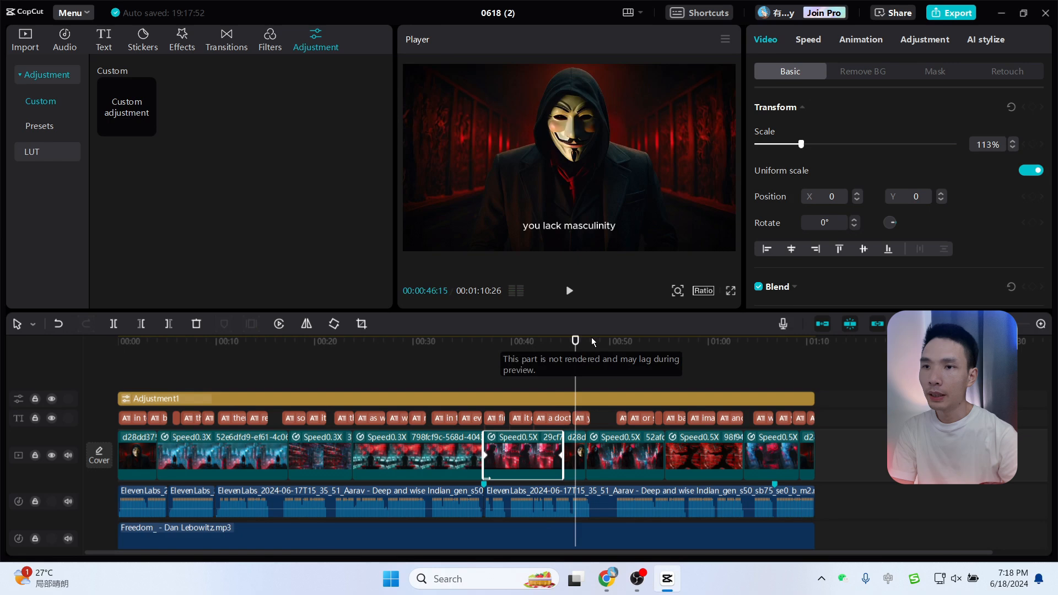
drag(576, 342, 113, 363)
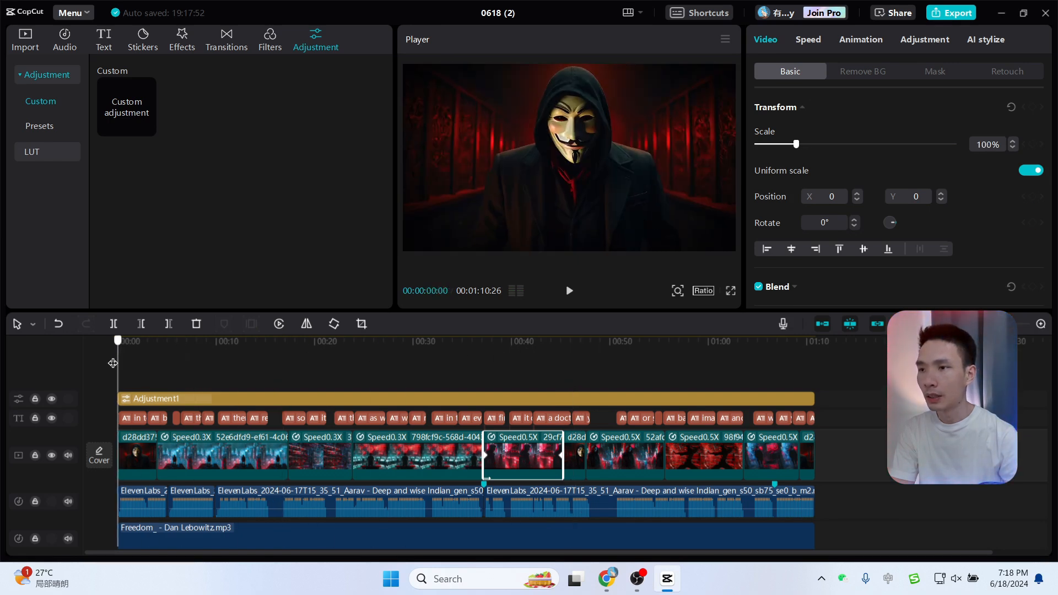
Add the Black Noise effect from the Retro video effects to the timeline
click(187, 47)
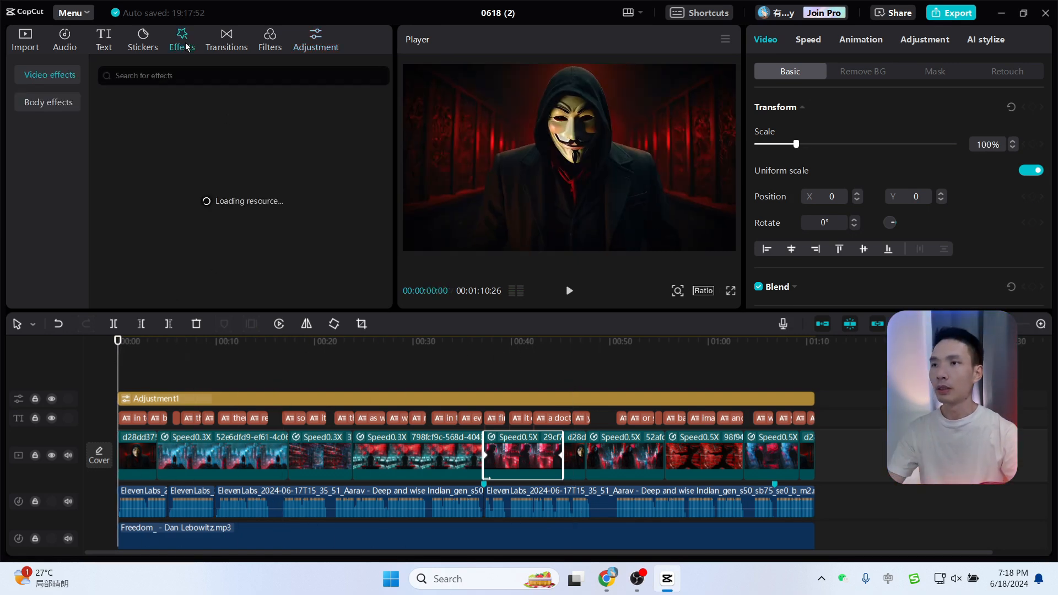
click(20, 80)
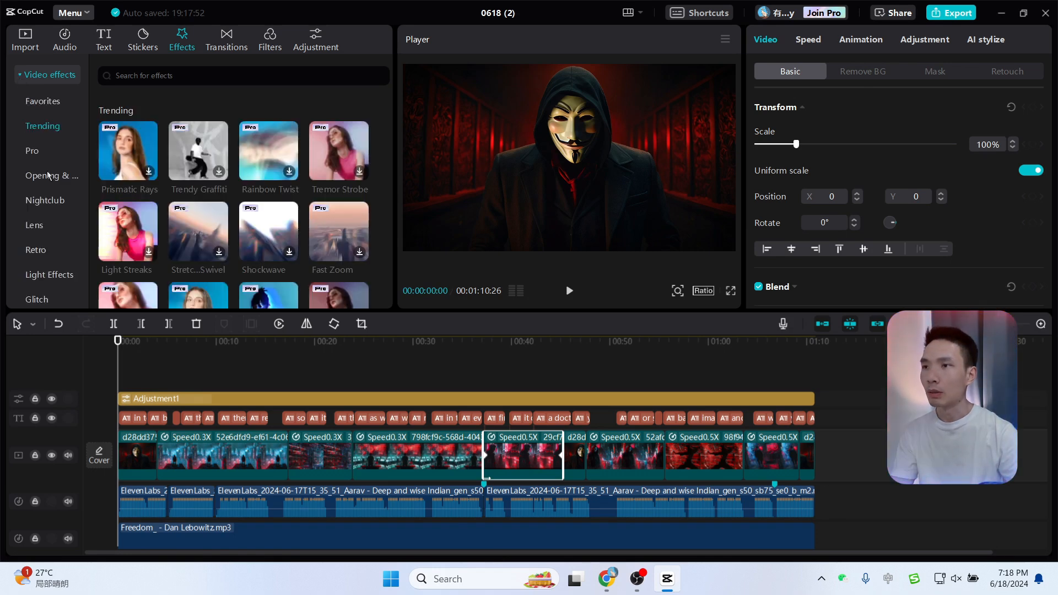
scroll(48, 219, down, 2)
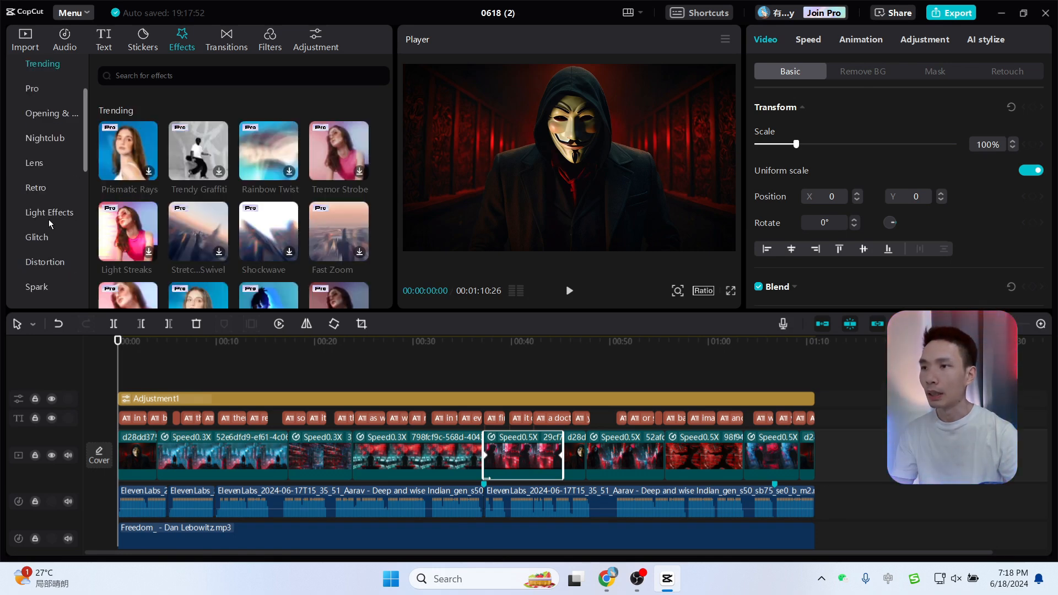
click(40, 190)
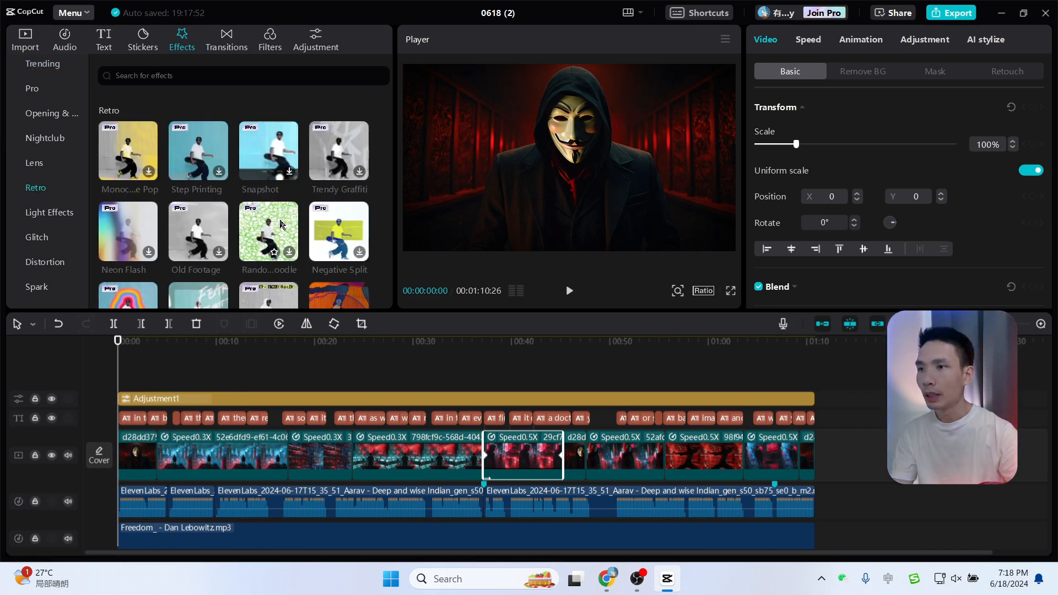
scroll(285, 223, down, 2)
scroll(340, 230, up, 2)
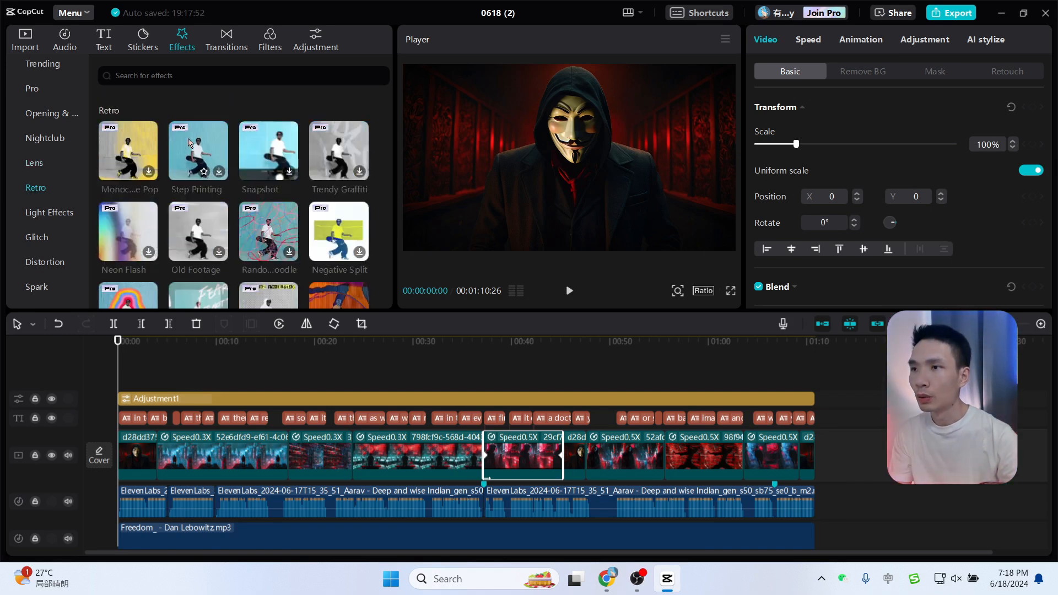
scroll(221, 190, down, 3)
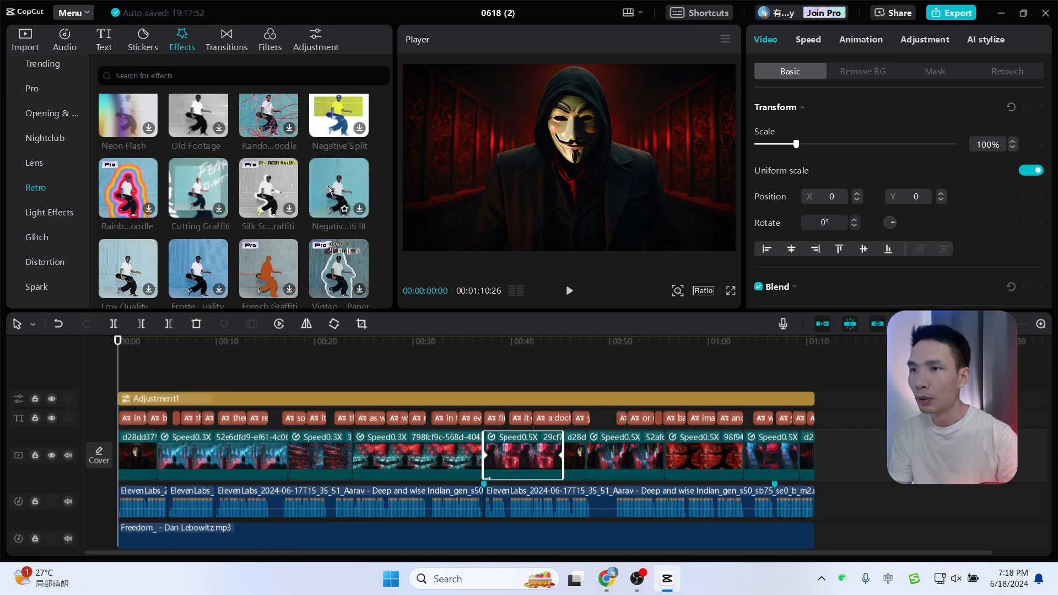
scroll(328, 186, down, 3)
click(133, 227)
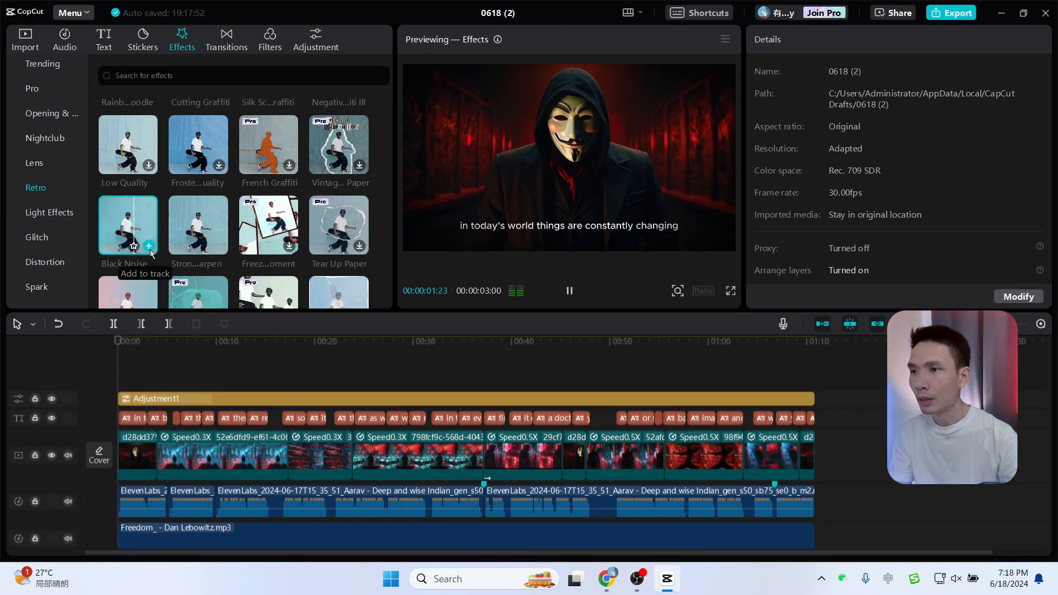
click(149, 246)
Stretch Black Noise to the timeline end and play the result full screen
drag(147, 405, 816, 405)
click(148, 342)
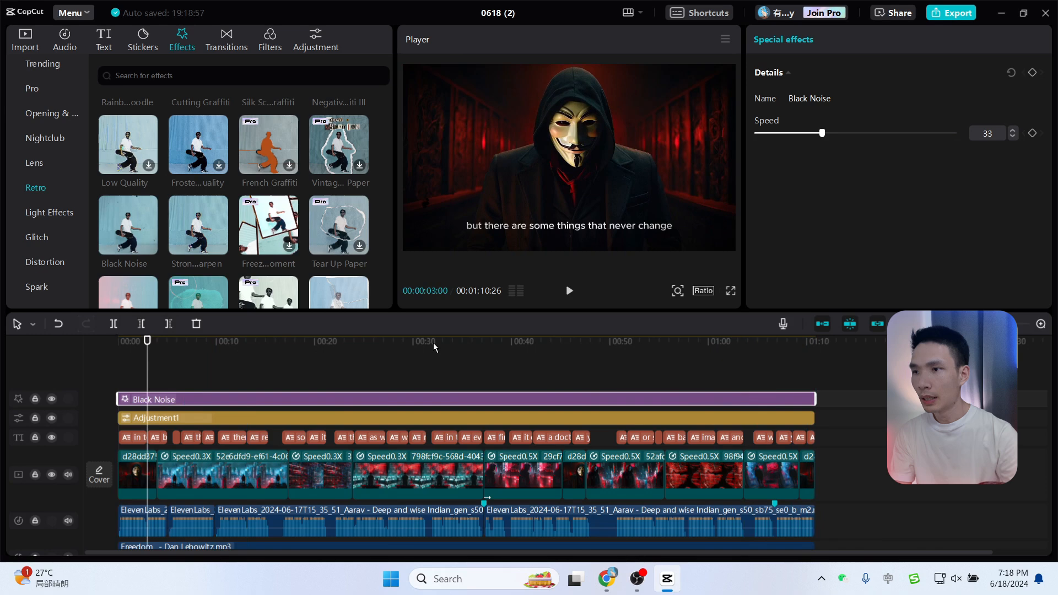
key(space)
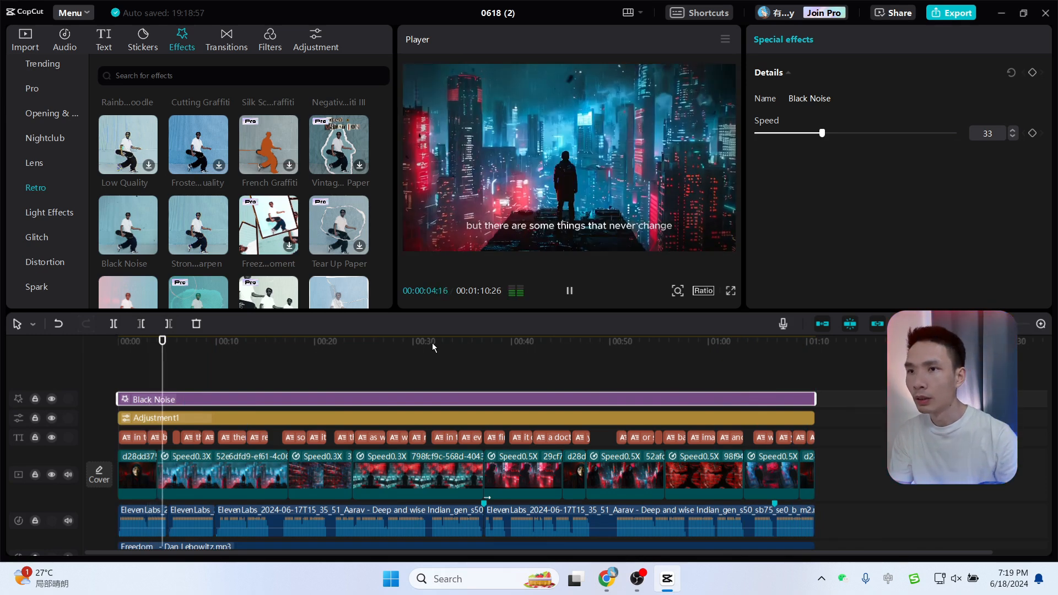
click(731, 291)
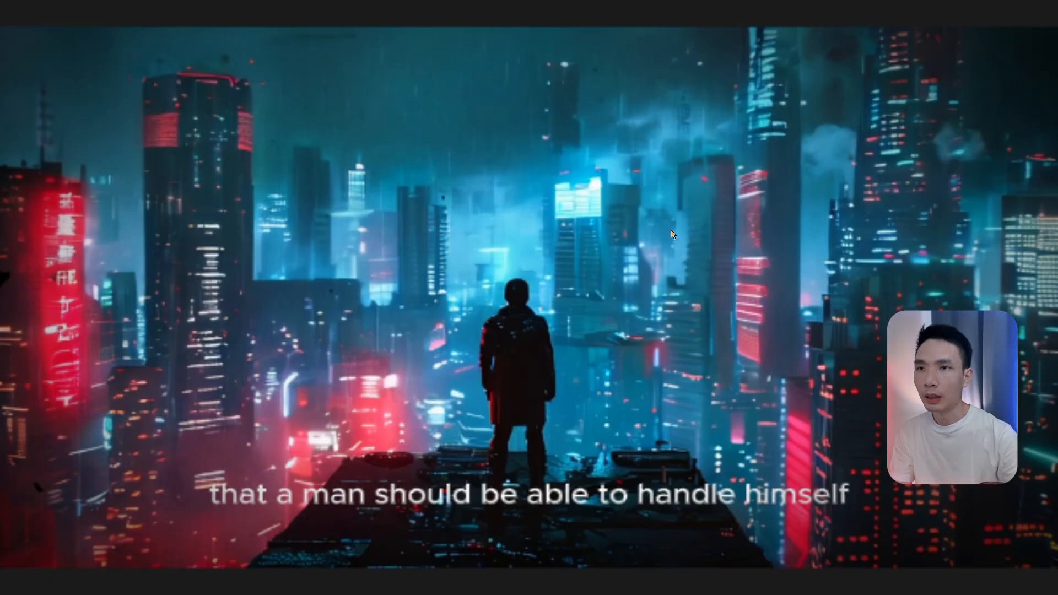
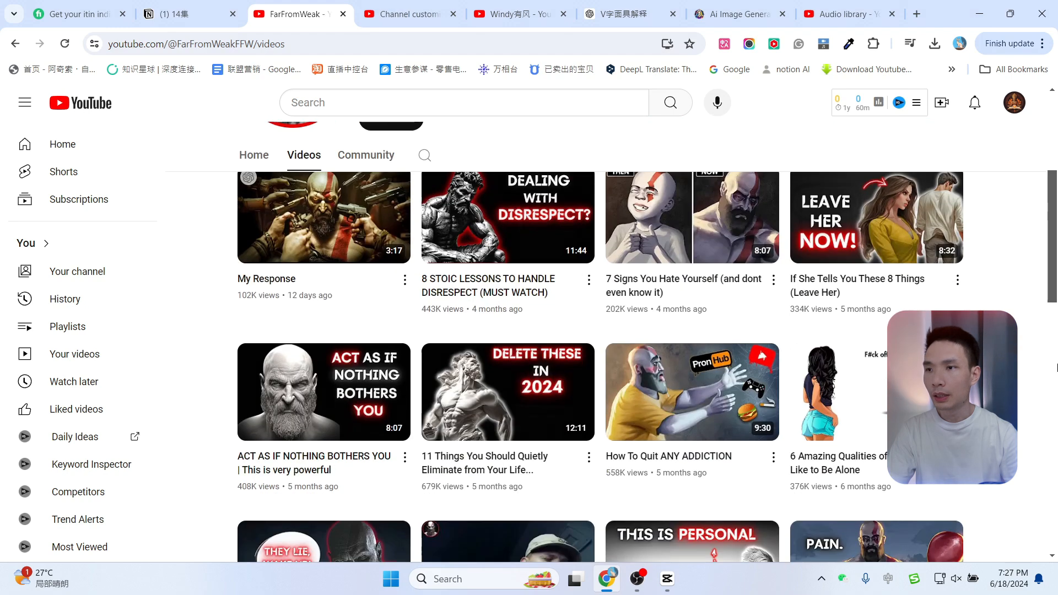
Open the '6 SKILLS Every Man Needs In LIFE' video from the channel's Videos grid and select its title
scroll(1055, 368, up, 1)
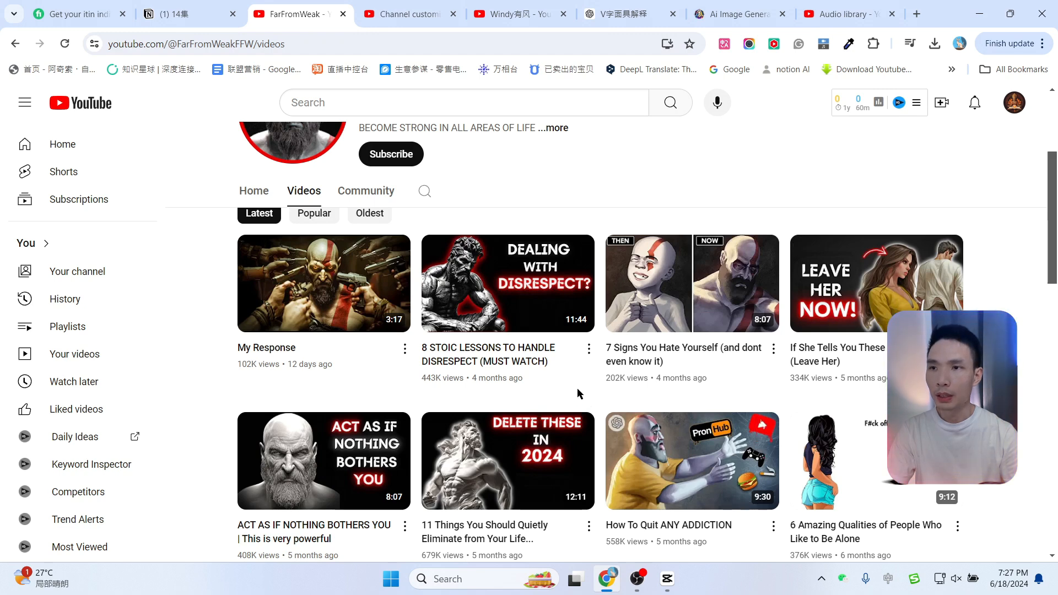
scroll(577, 389, down, 2)
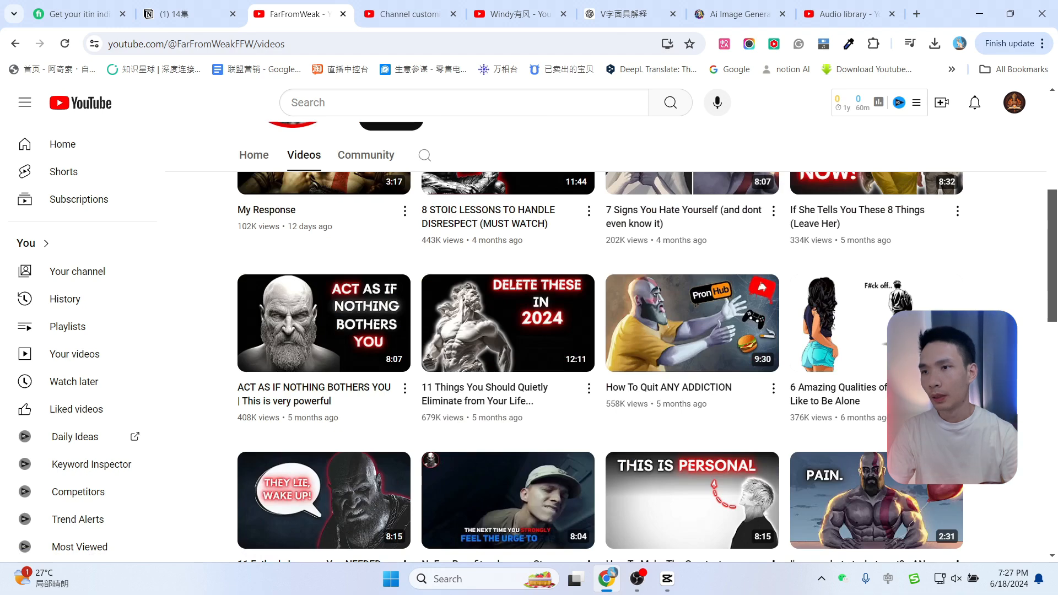
scroll(600, 367, down, 5)
scroll(599, 367, down, 2)
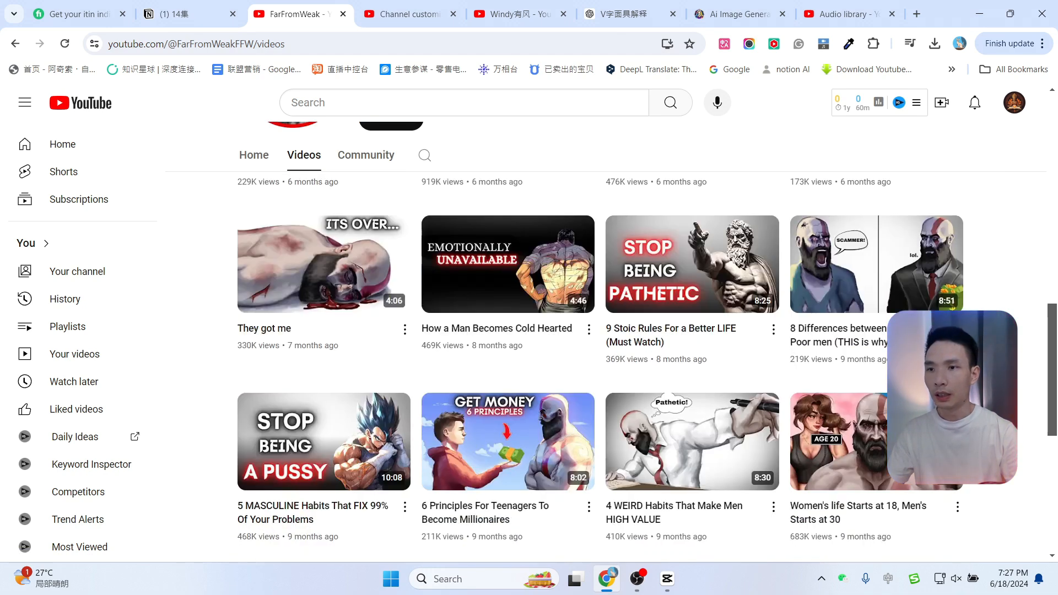
scroll(1016, 321, up, 10)
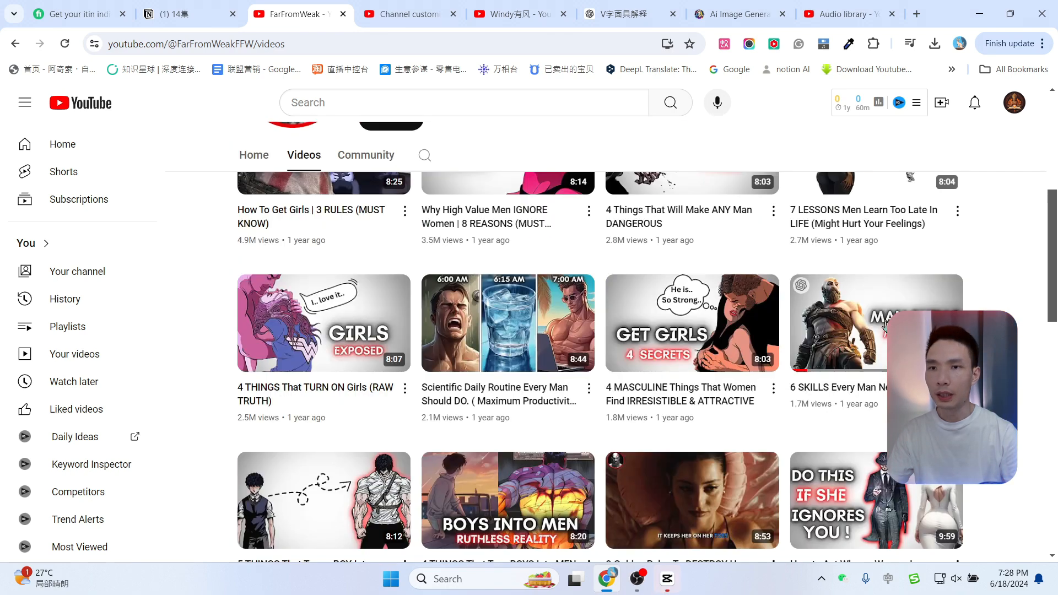
mouse_move(884, 326)
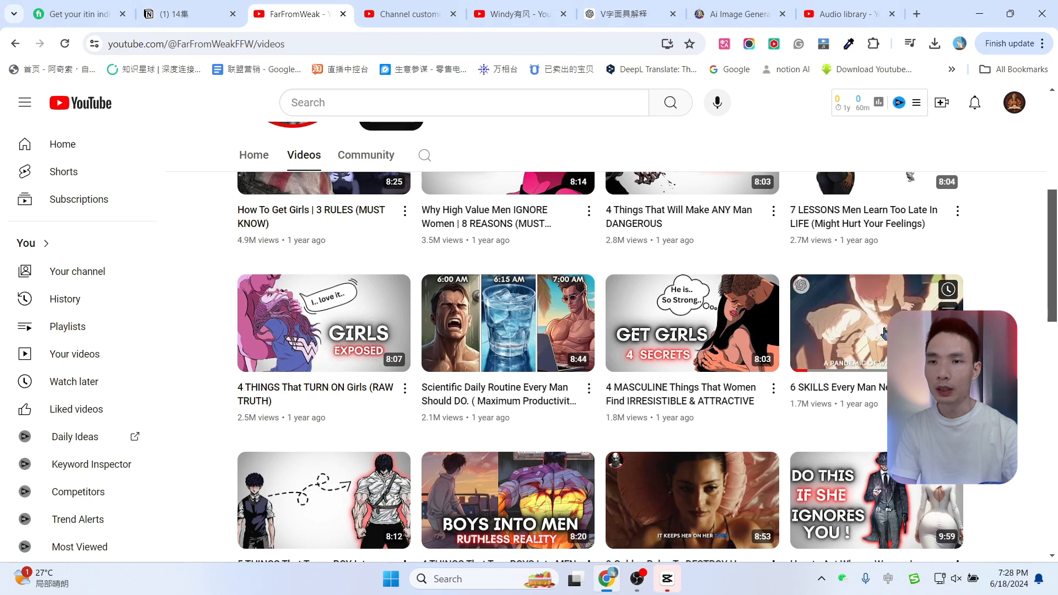
click(886, 409)
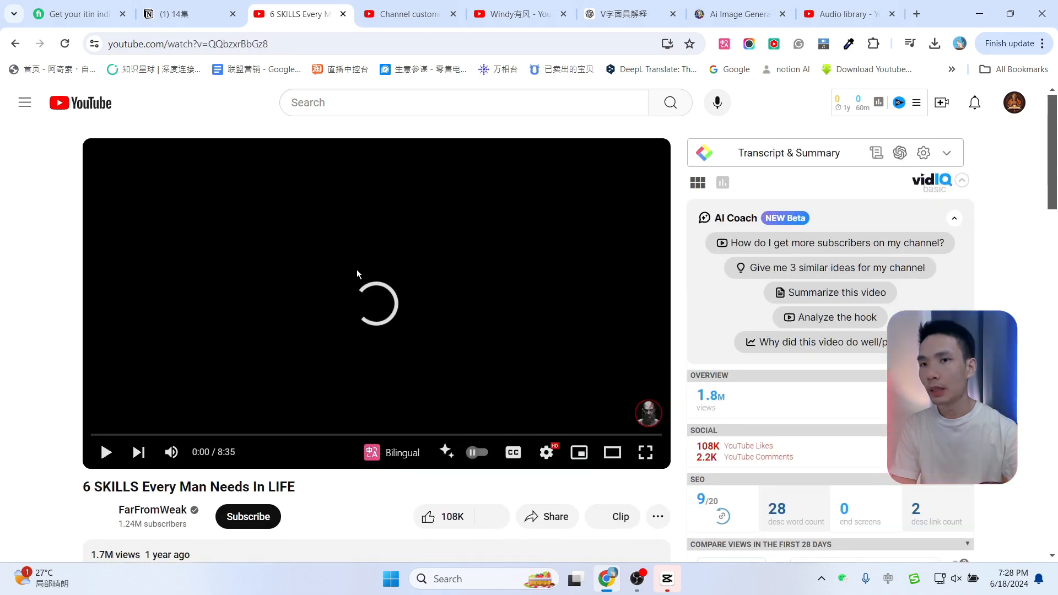
scroll(333, 262, down, 2)
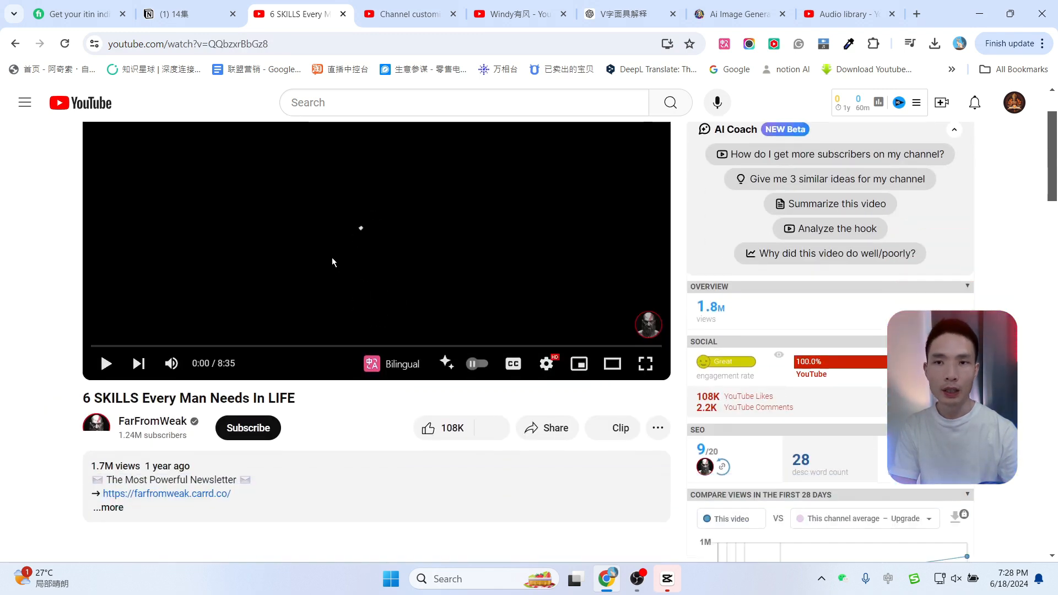
drag(82, 349, 302, 346)
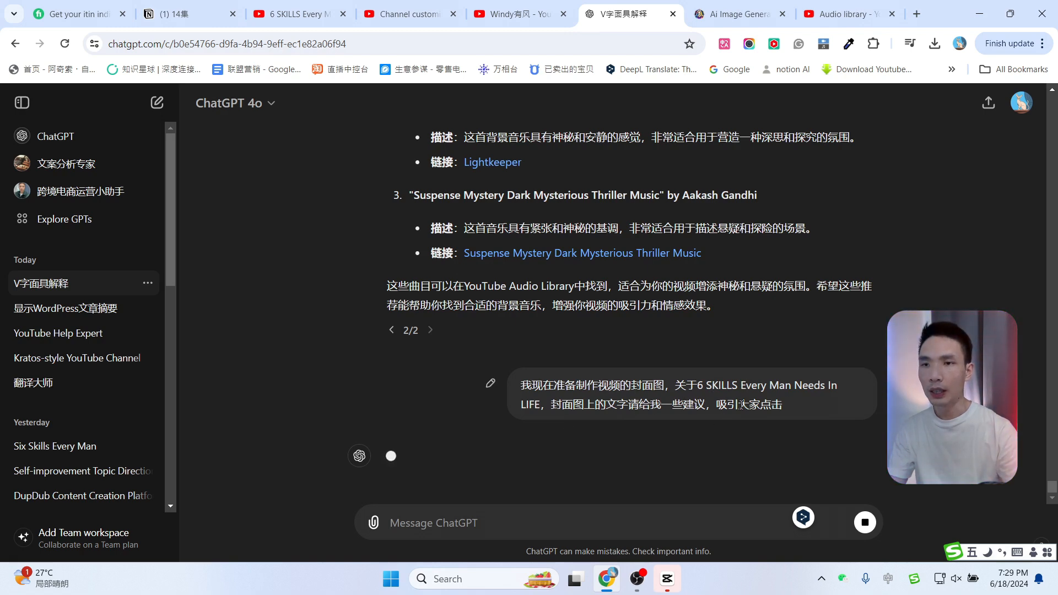
Select the suggested headline '6 Vital Skills for Every Man's Success' in ChatGPT's reply
scroll(713, 350, down, 3)
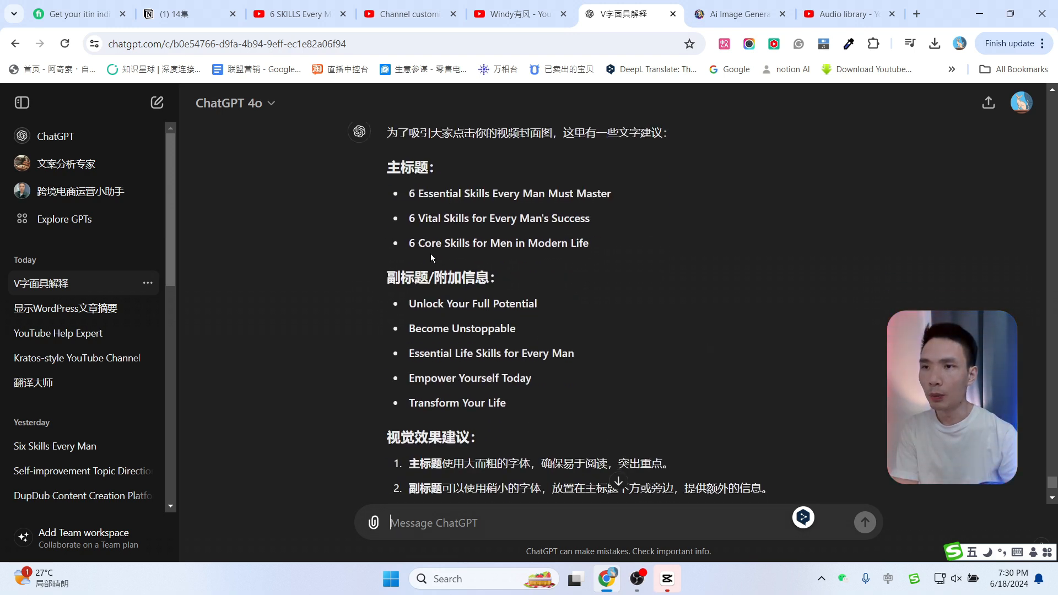
drag(411, 218, 599, 218)
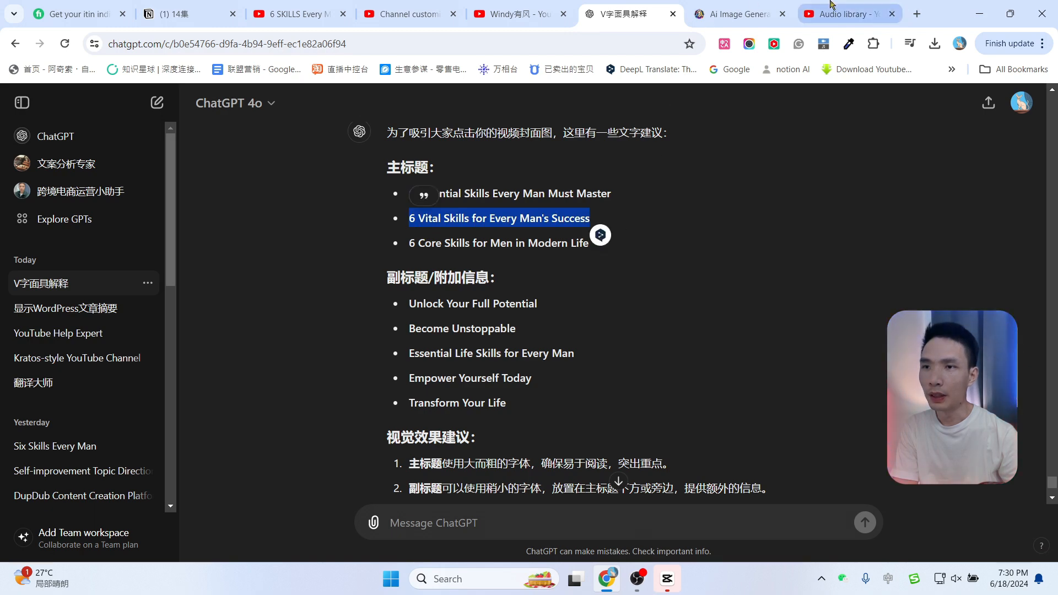
click(843, 14)
In Leonardo.Ai, go Home, dismiss the subscription notice, and open the shadowy masked-figure image
click(750, 7)
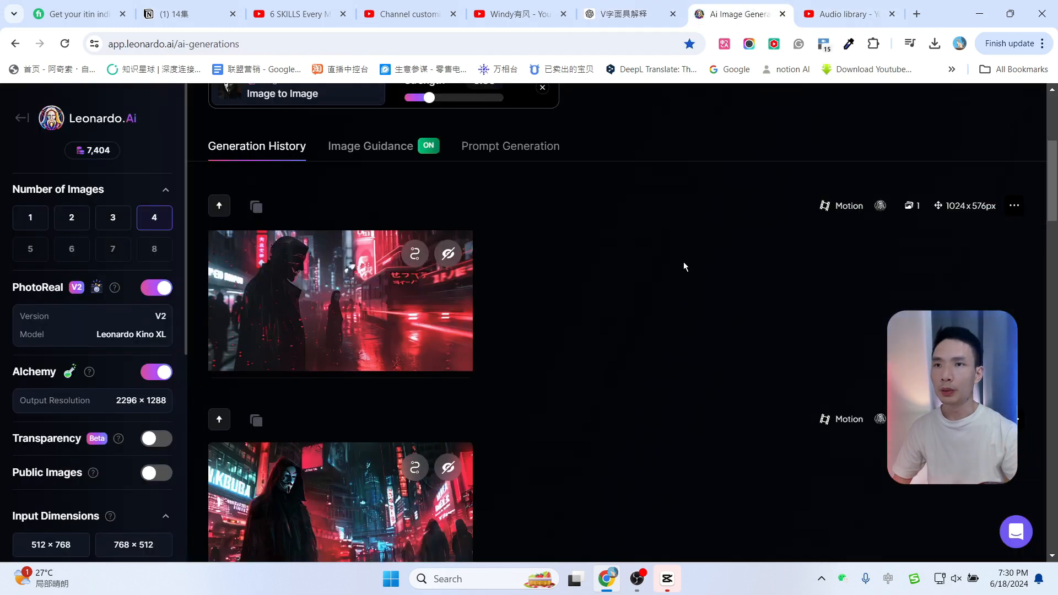
click(134, 139)
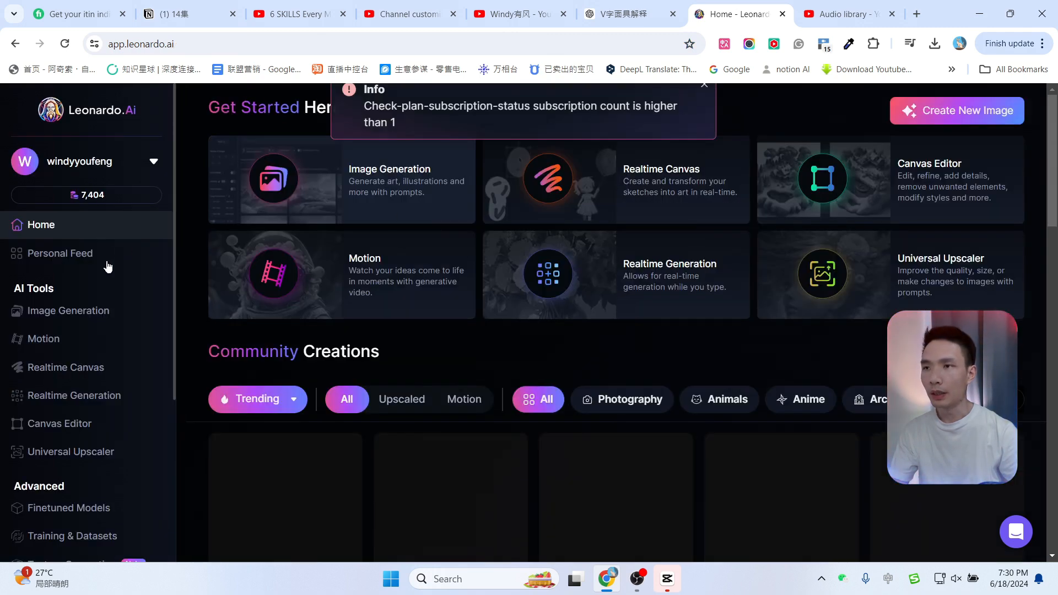
click(703, 102)
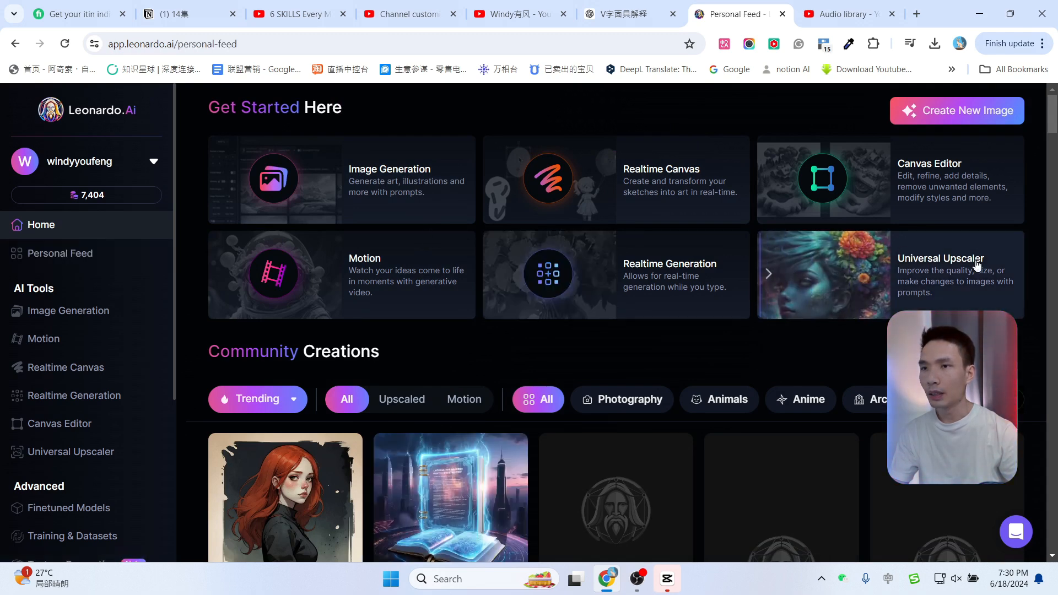
scroll(453, 332, down, 3)
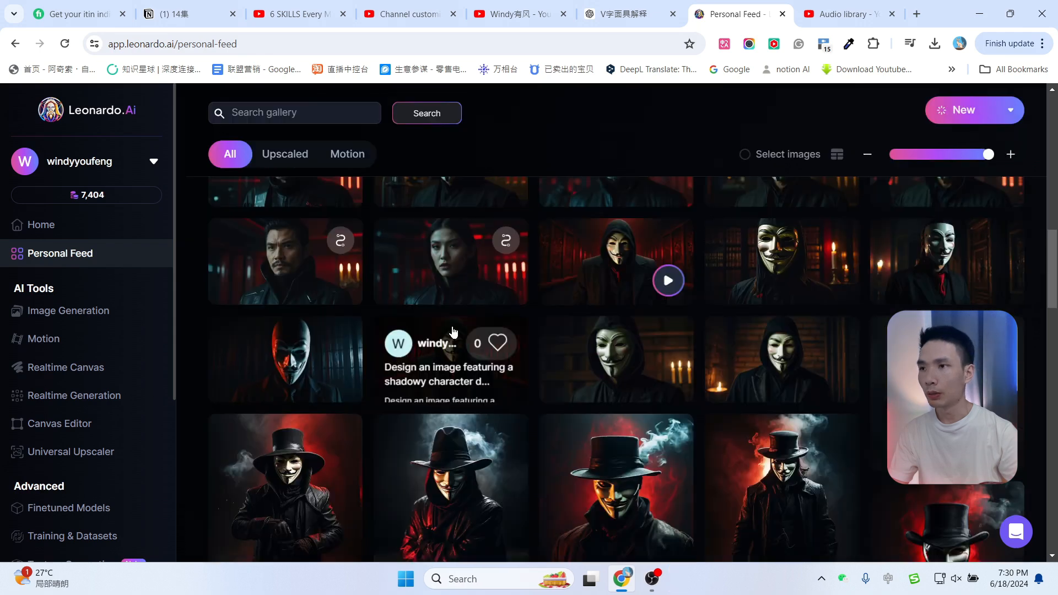
click(456, 329)
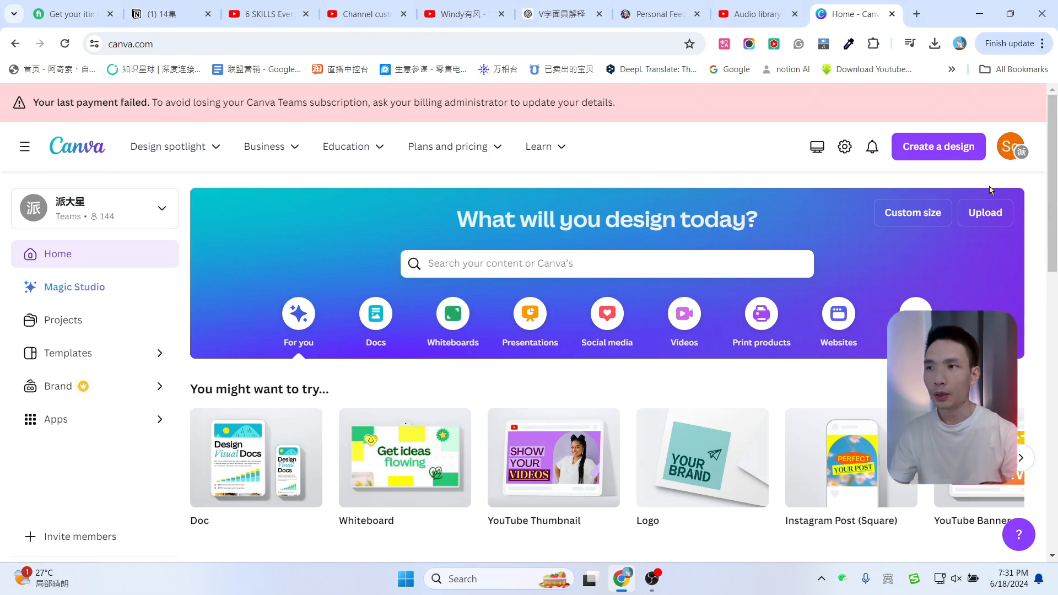
Start a blank 1280 × 720 YouTube Thumbnail design in Canva
scroll(549, 435, down, 1)
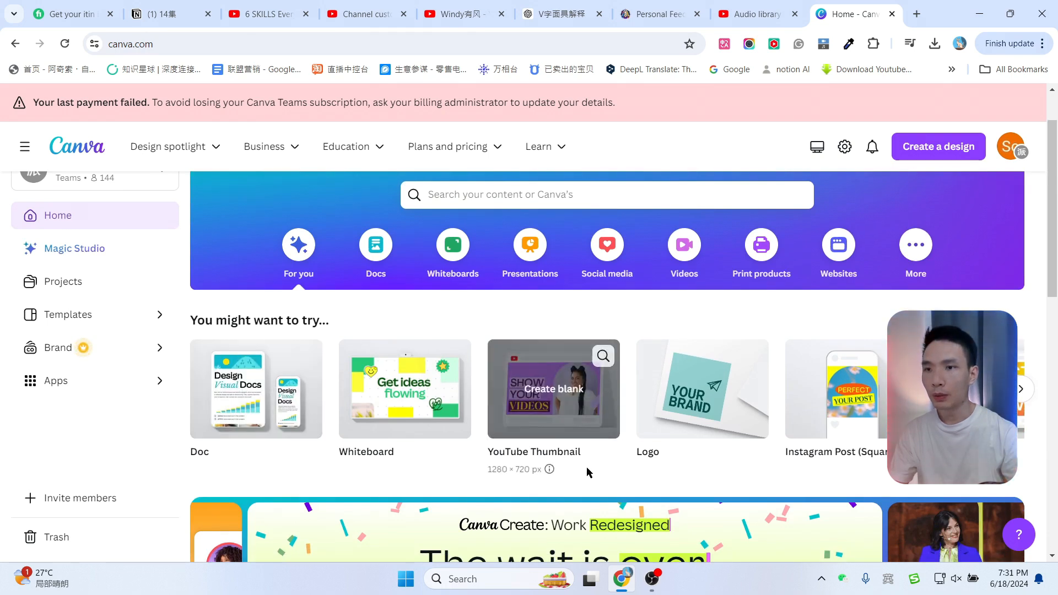
click(960, 154)
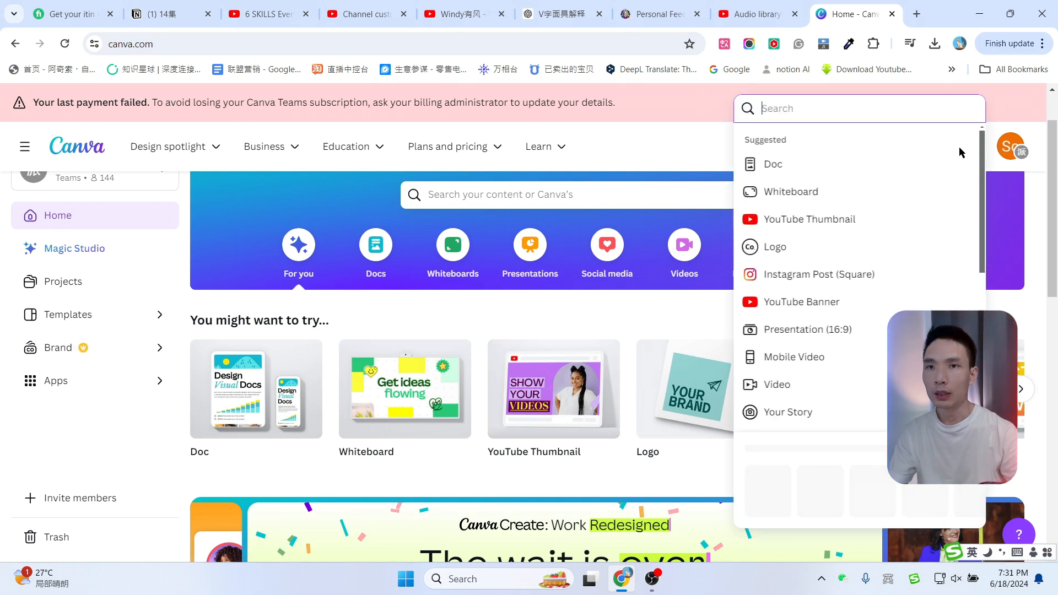
click(817, 220)
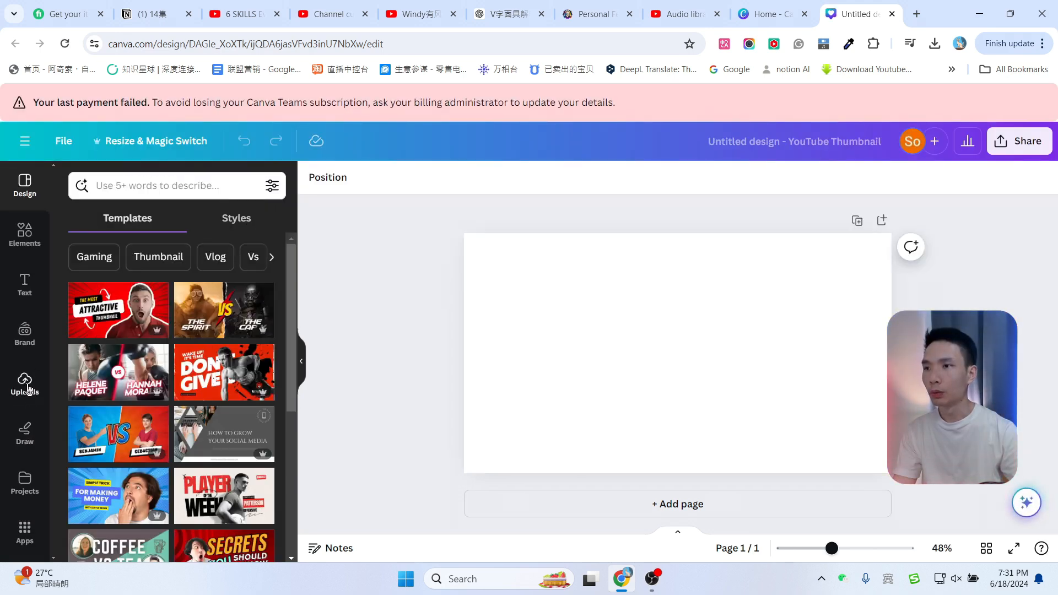
Add the uploaded masked-figure image and enlarge it to fill the whole canvas
click(26, 387)
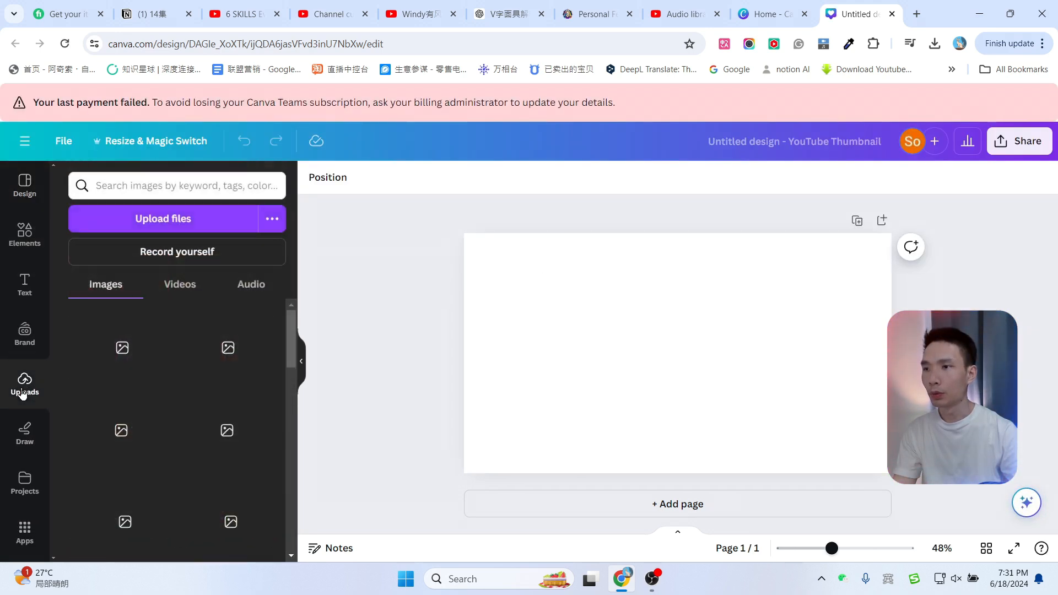
click(152, 230)
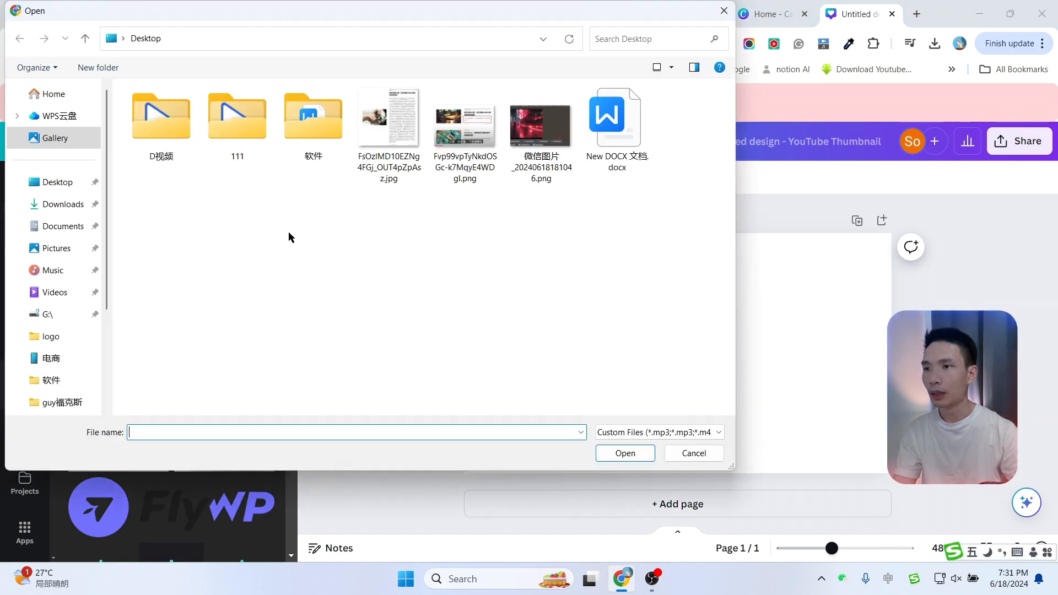
key(Escape)
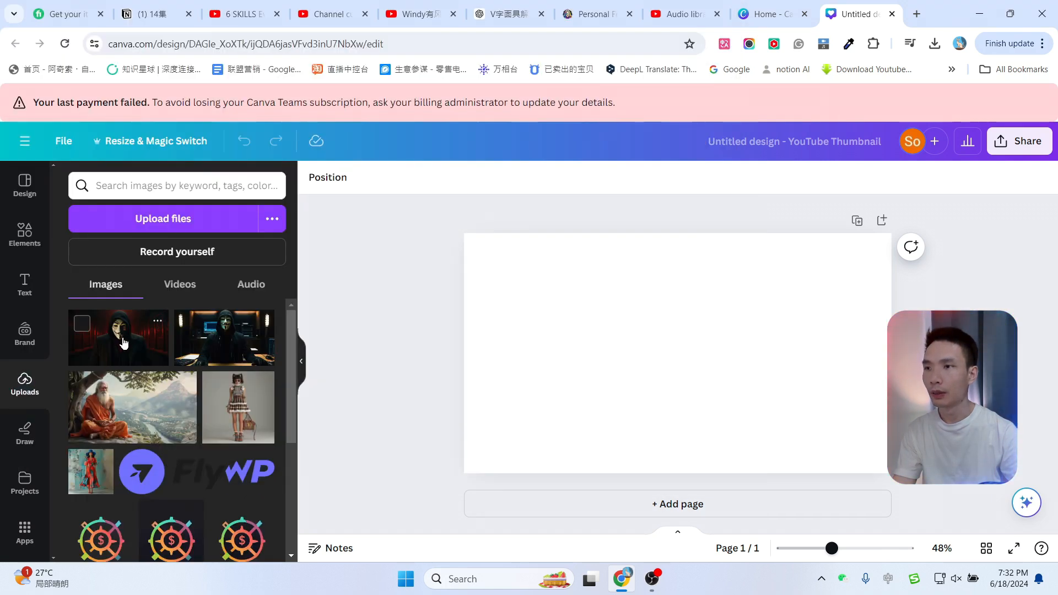
click(124, 344)
drag(728, 328, 674, 296)
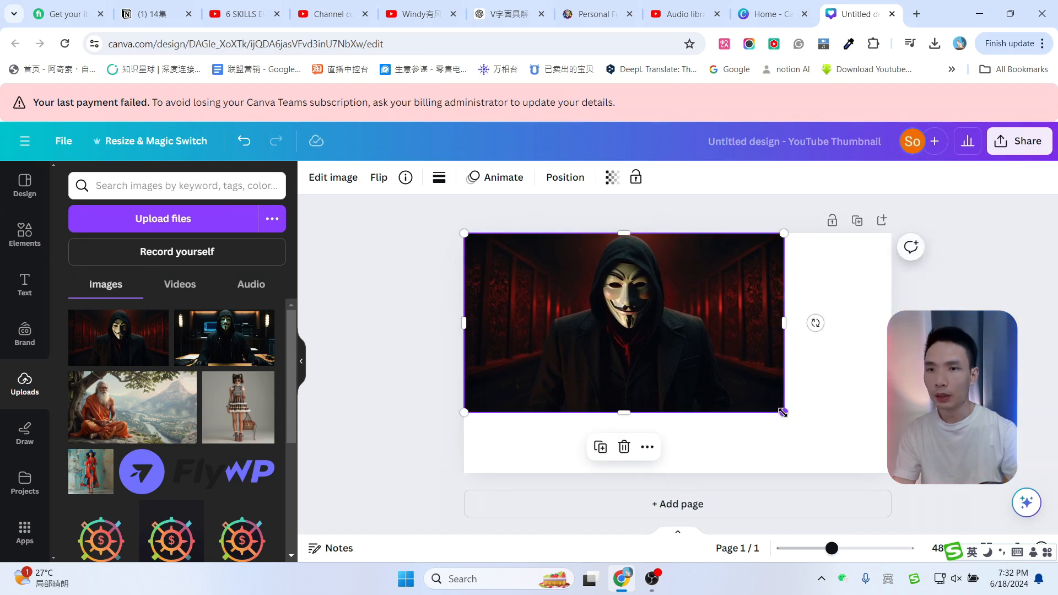
drag(783, 412, 891, 472)
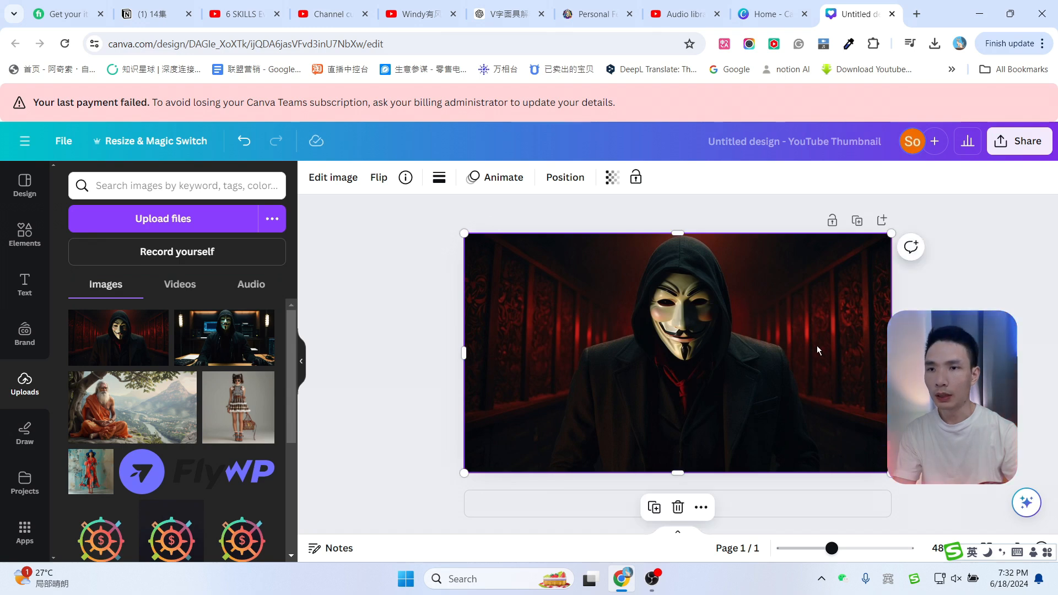
right_click(719, 276)
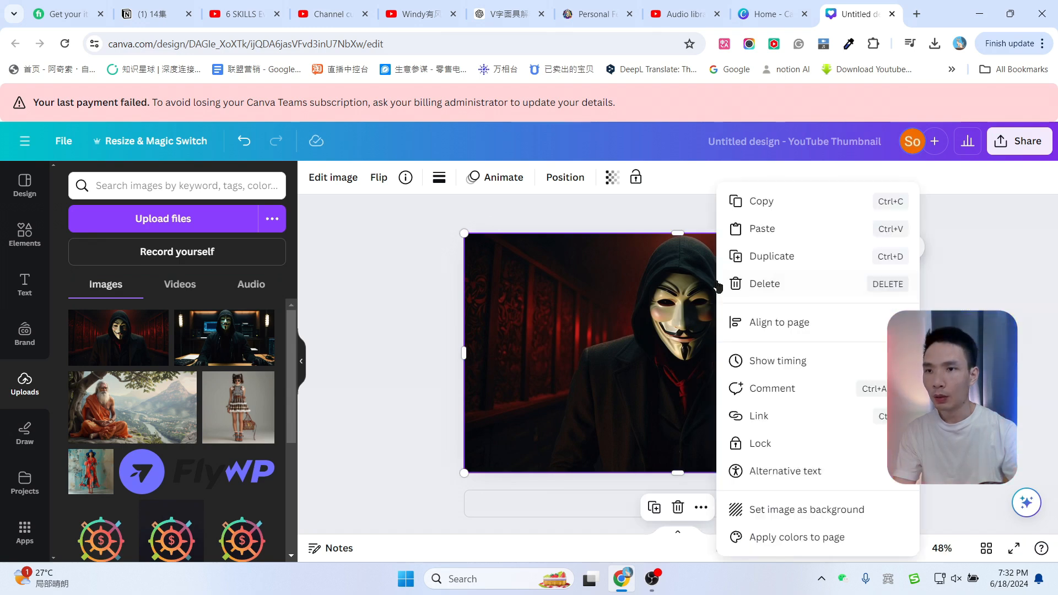
click(765, 257)
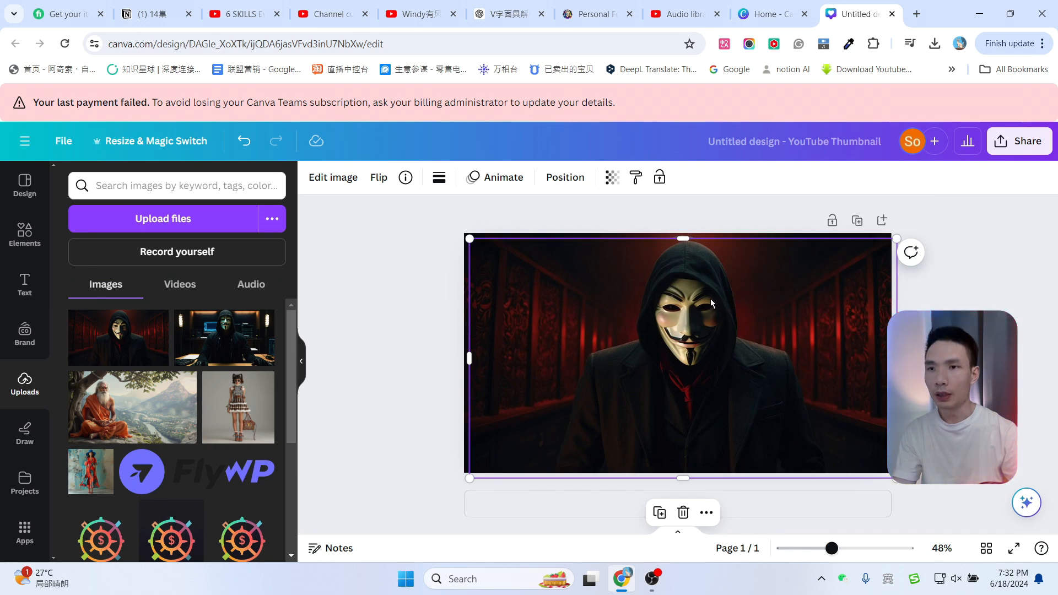
key(ctrl+z)
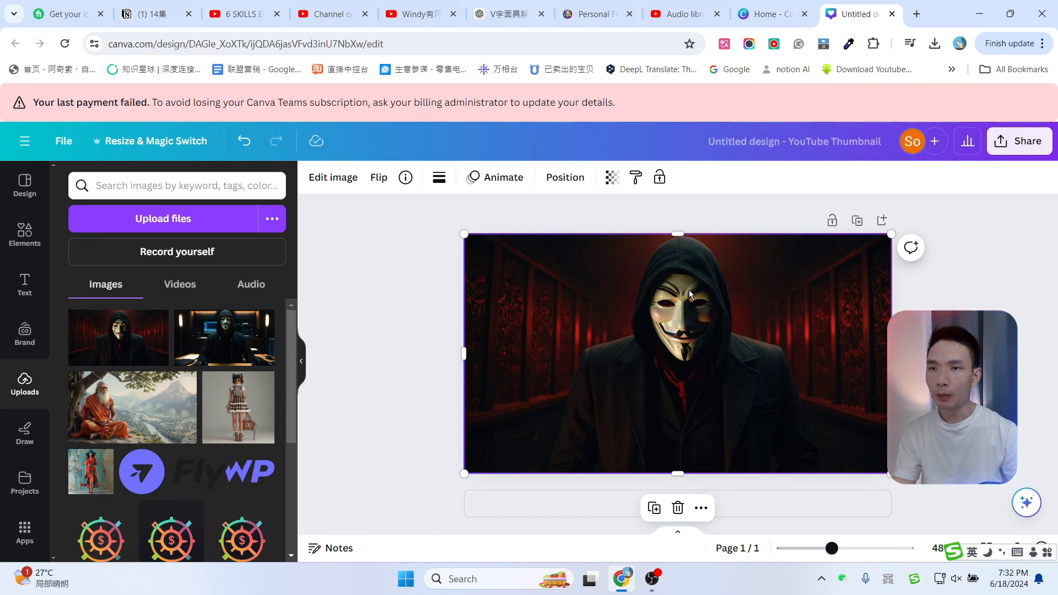
Remove the background from the masked-figure image and recentre it on the canvas
click(336, 187)
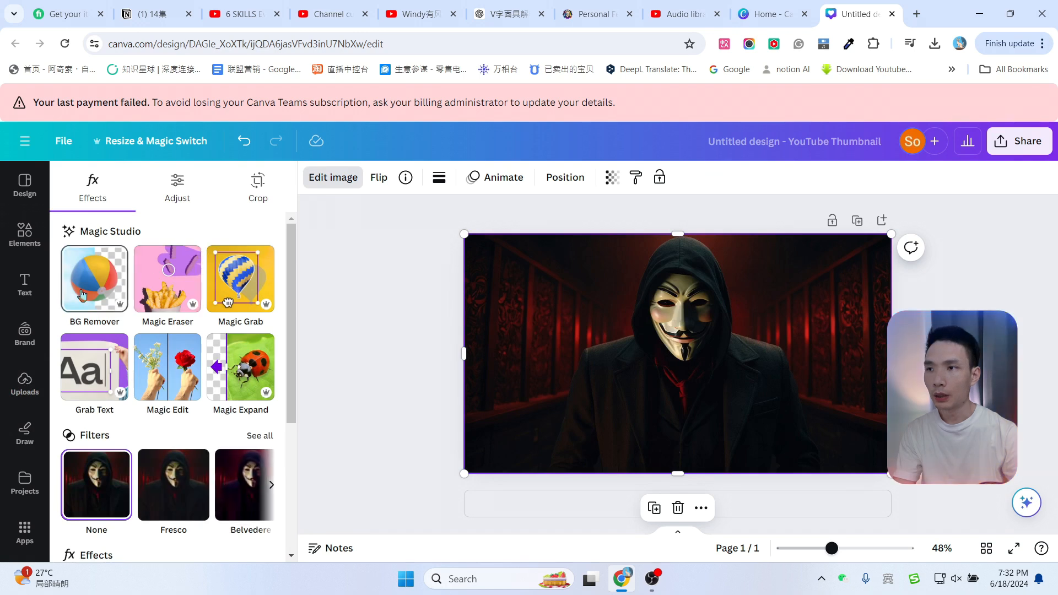
click(96, 282)
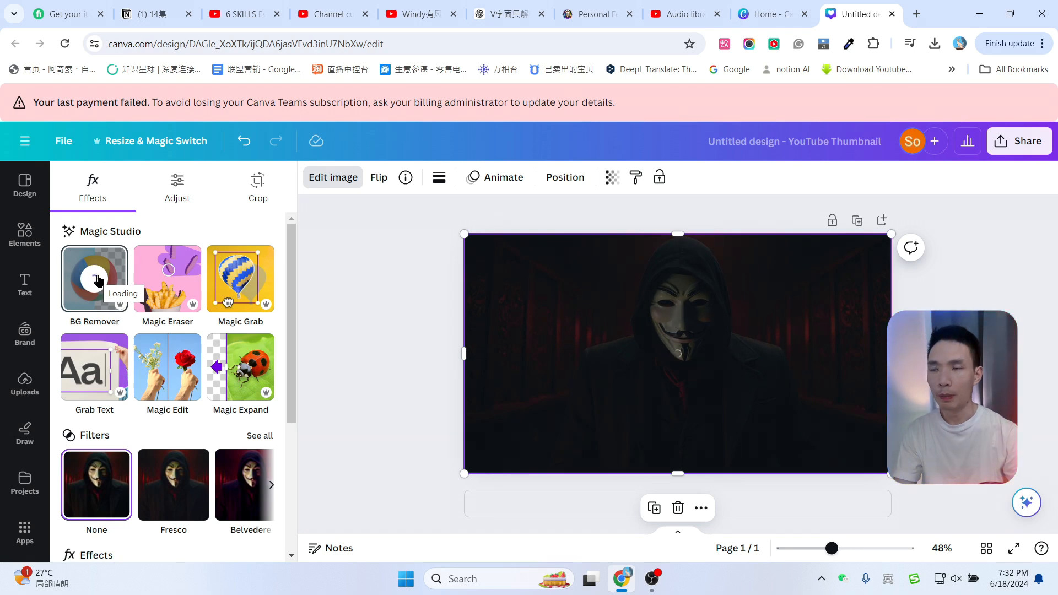
mouse_move(687, 322)
mouse_down()
mouse_move(612, 320)
mouse_move(766, 317)
mouse_move(606, 317)
mouse_move(693, 319)
mouse_up()
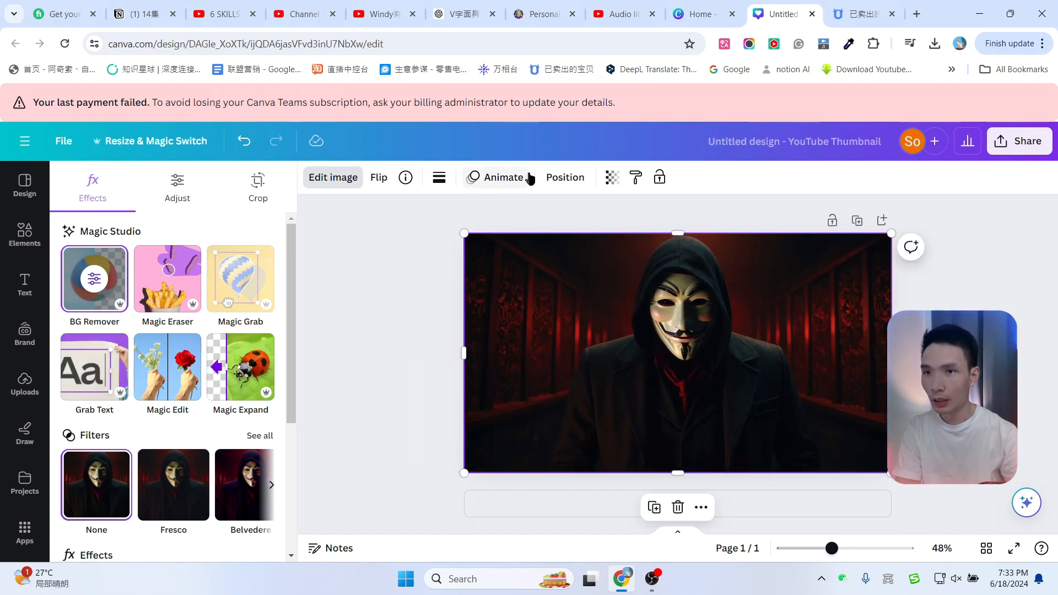
Select the full background image layer and open its editing options
click(565, 177)
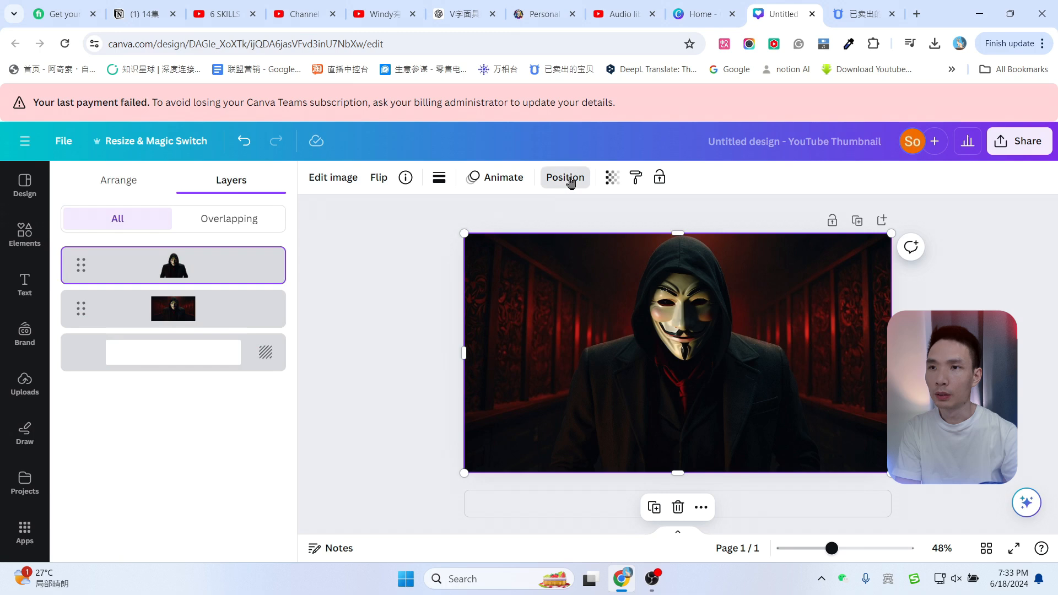
click(200, 314)
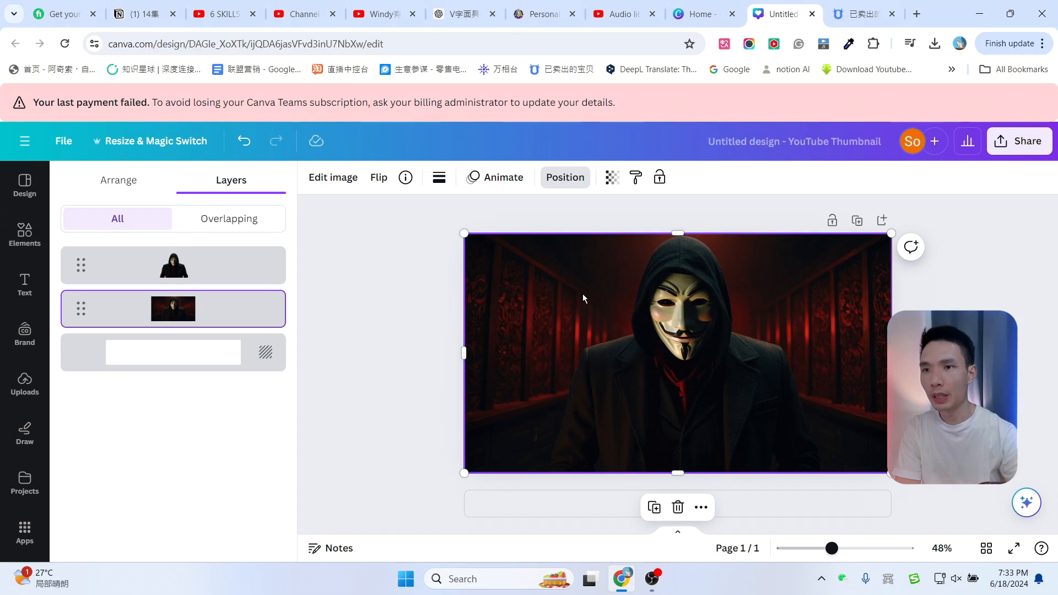
click(330, 177)
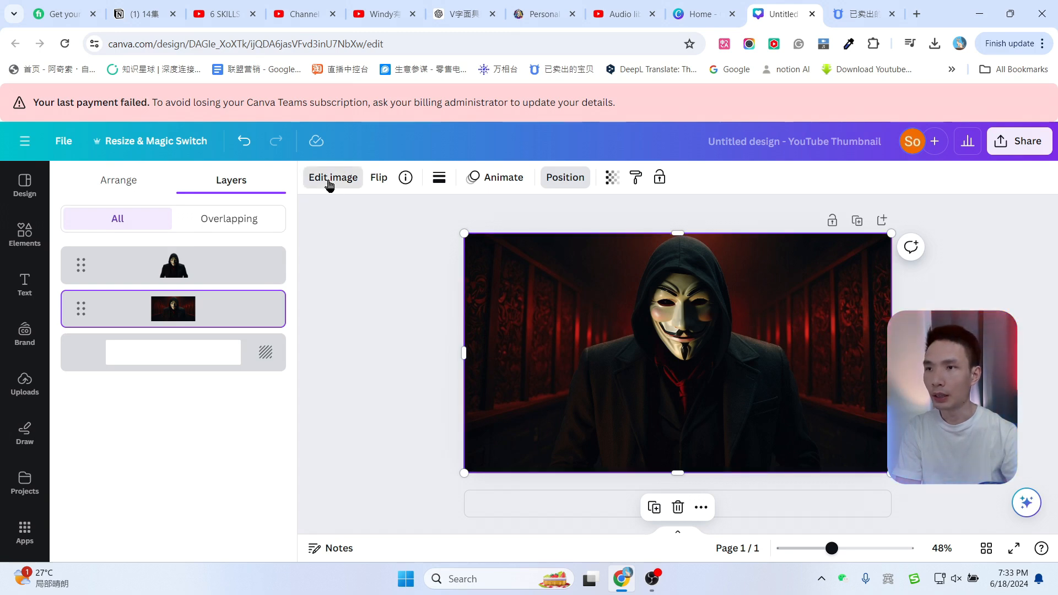
scroll(224, 404, down, 4)
Brush a Blur effect (size 100, intensity 10) over the red corridor background
click(271, 397)
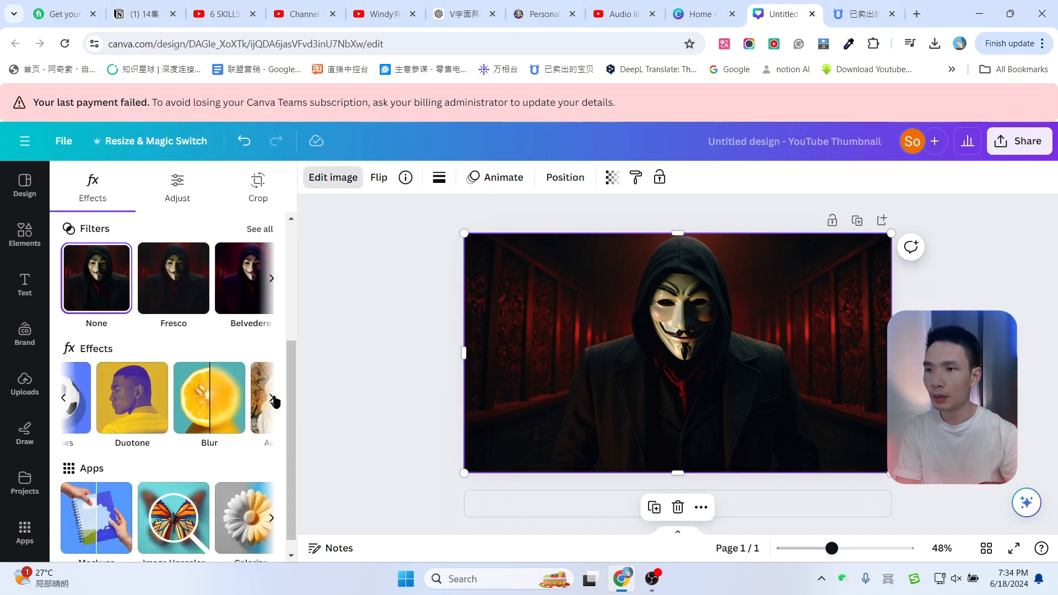
click(93, 398)
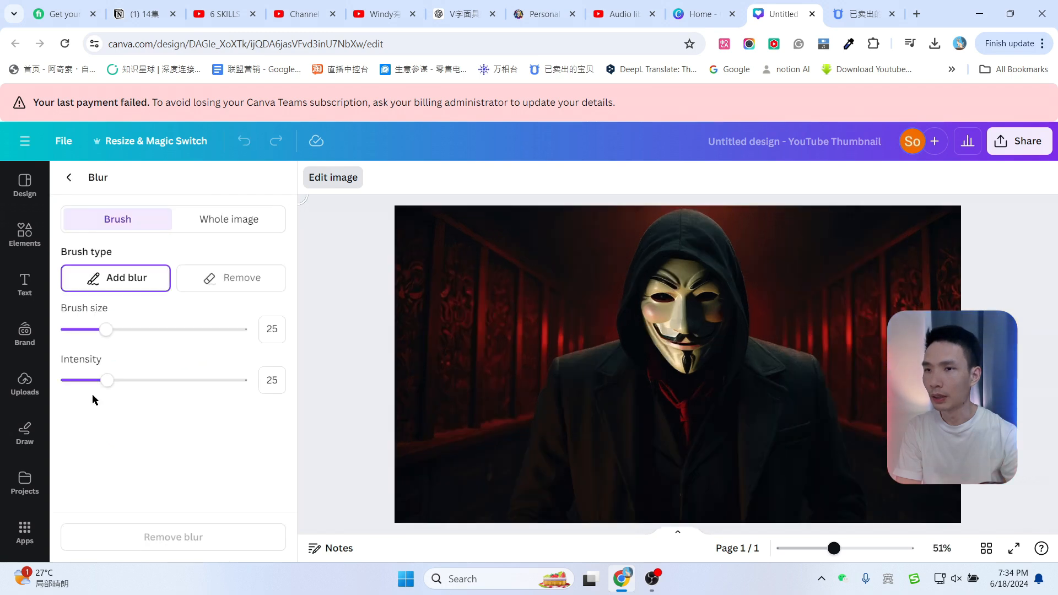
drag(106, 330, 255, 333)
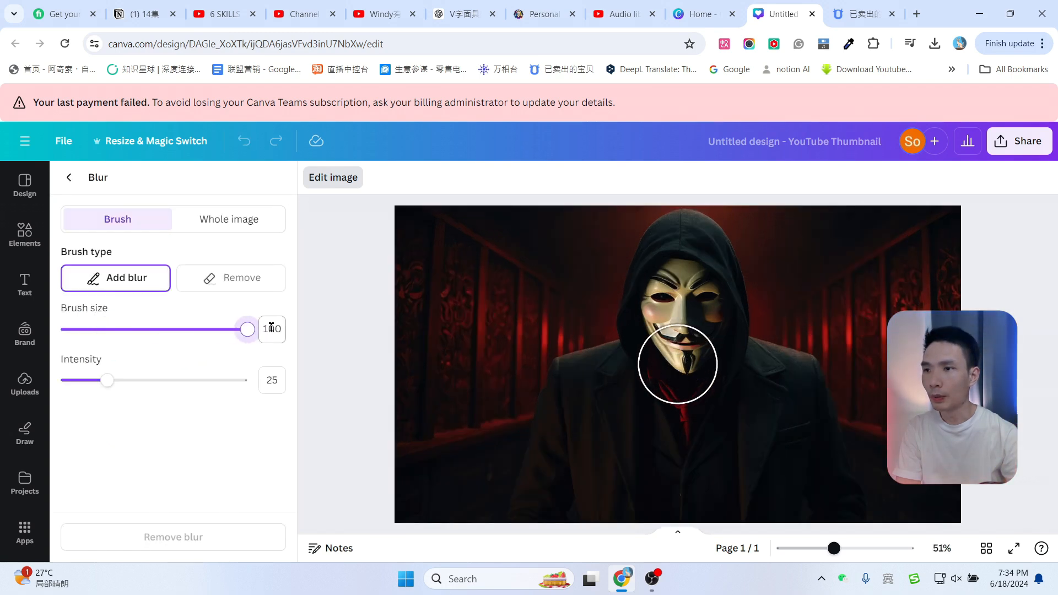
drag(105, 385, 81, 390)
mouse_move(402, 233)
mouse_down()
mouse_move(1054, 232)
mouse_move(1056, 312)
mouse_move(71, 263)
mouse_move(881, 402)
mouse_move(248, 404)
mouse_move(799, 479)
mouse_move(855, 521)
mouse_move(435, 456)
mouse_move(713, 482)
mouse_move(897, 371)
mouse_move(843, 312)
mouse_move(1019, 292)
mouse_move(973, 287)
mouse_up()
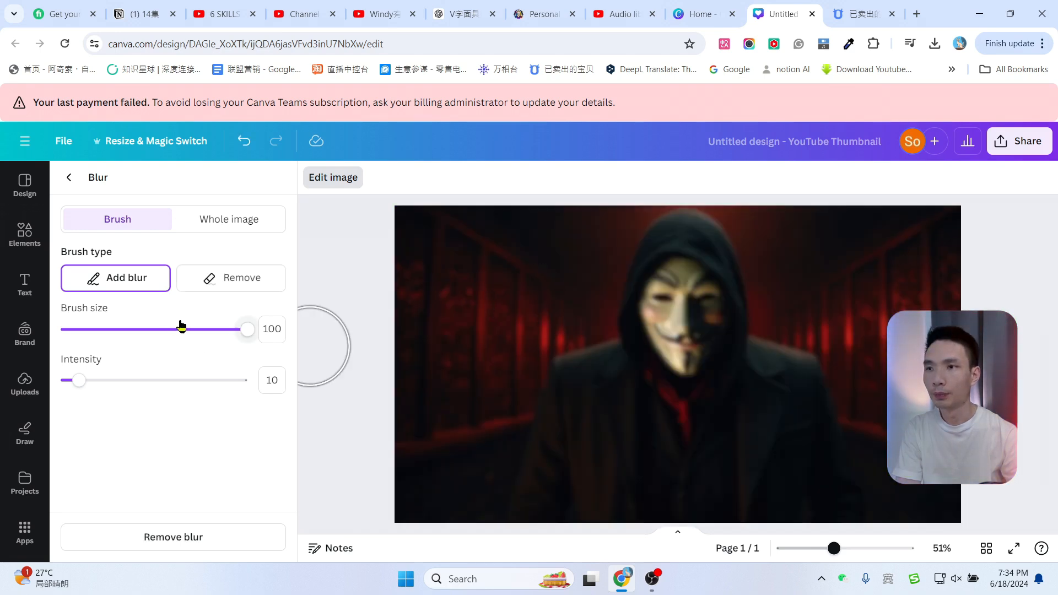
click(69, 177)
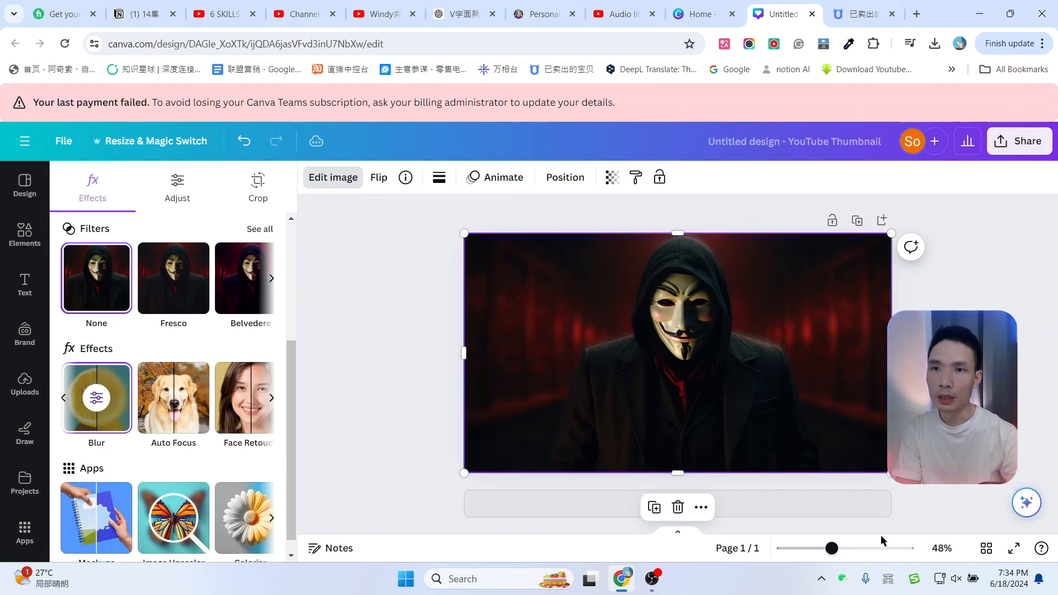
mouse_move(831, 548)
mouse_down()
mouse_move(864, 548)
mouse_move(826, 551)
mouse_move(846, 552)
mouse_up()
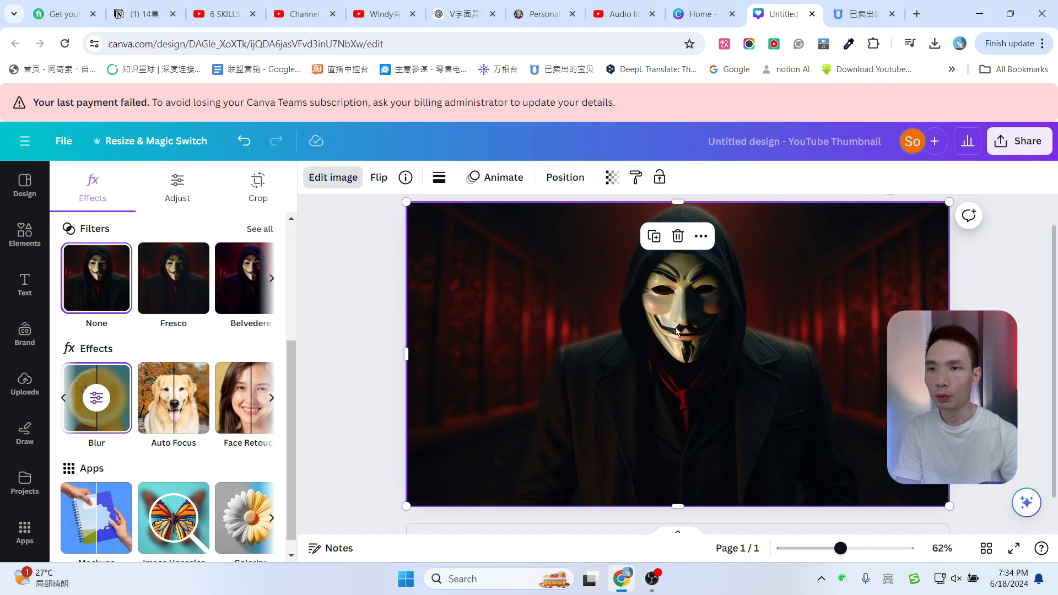
Add a 'black shadow' graphic along the left edge, layered beneath the cut-out hooded figure
click(22, 236)
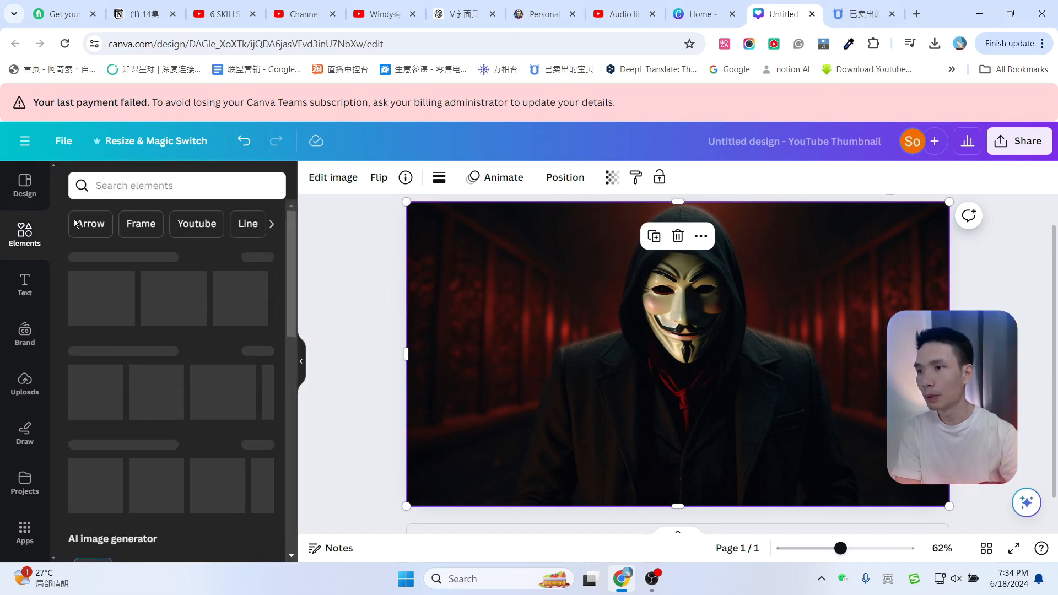
click(173, 178)
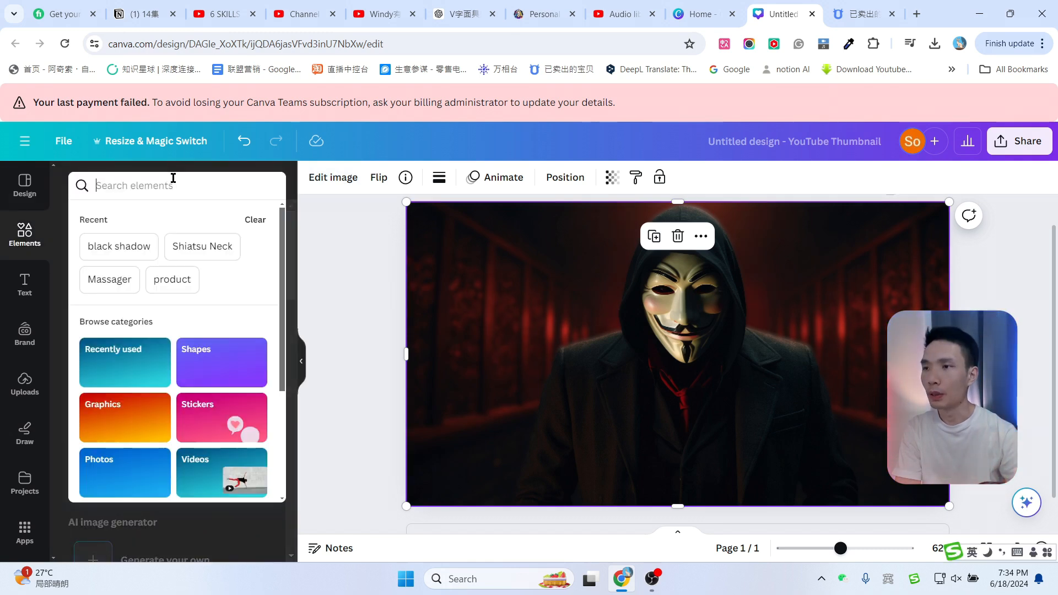
click(115, 252)
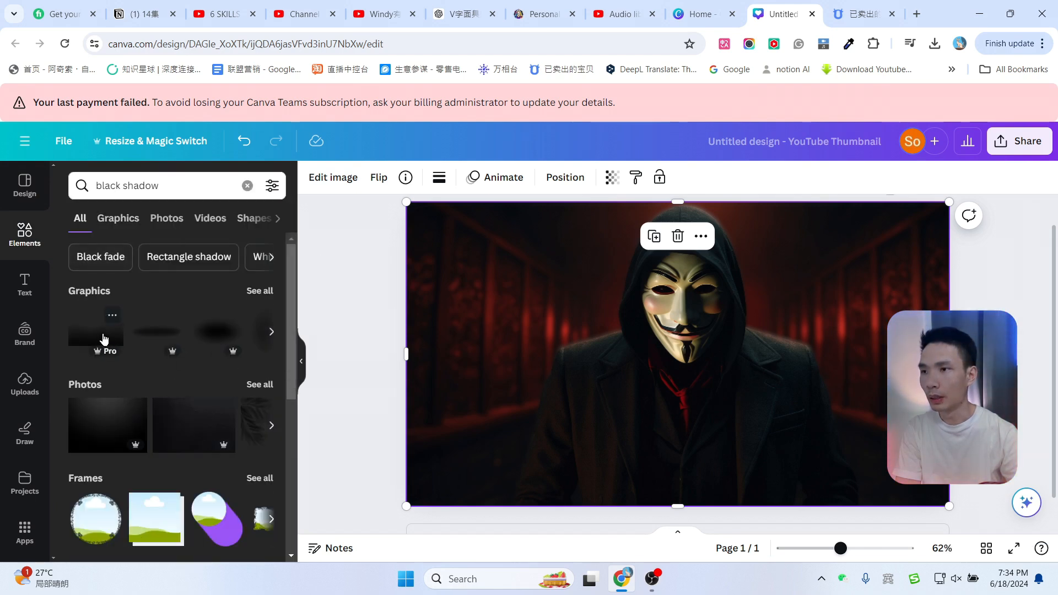
click(87, 344)
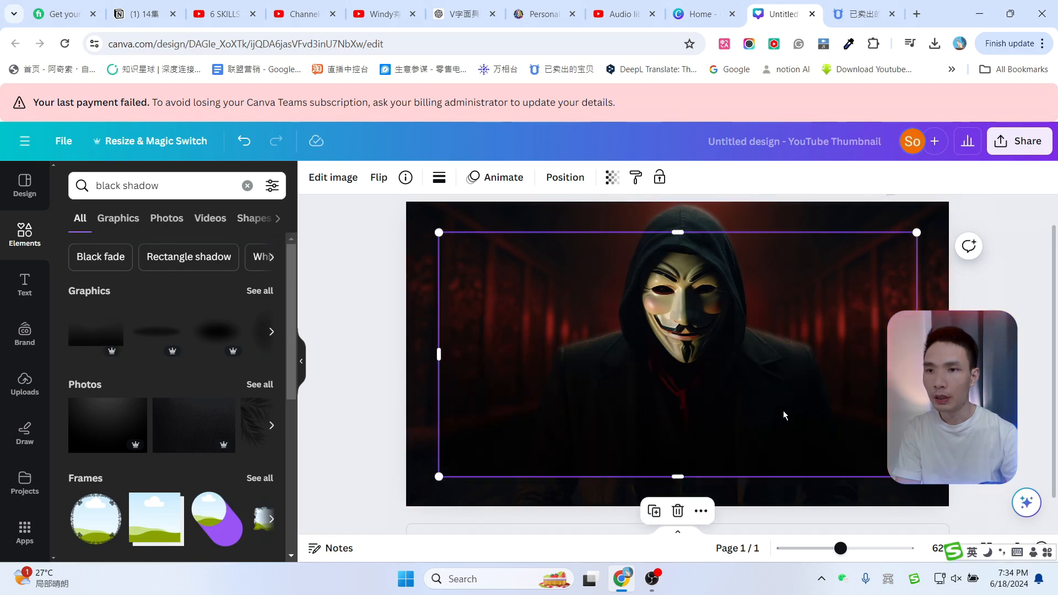
drag(785, 414, 721, 347)
drag(715, 376, 725, 350)
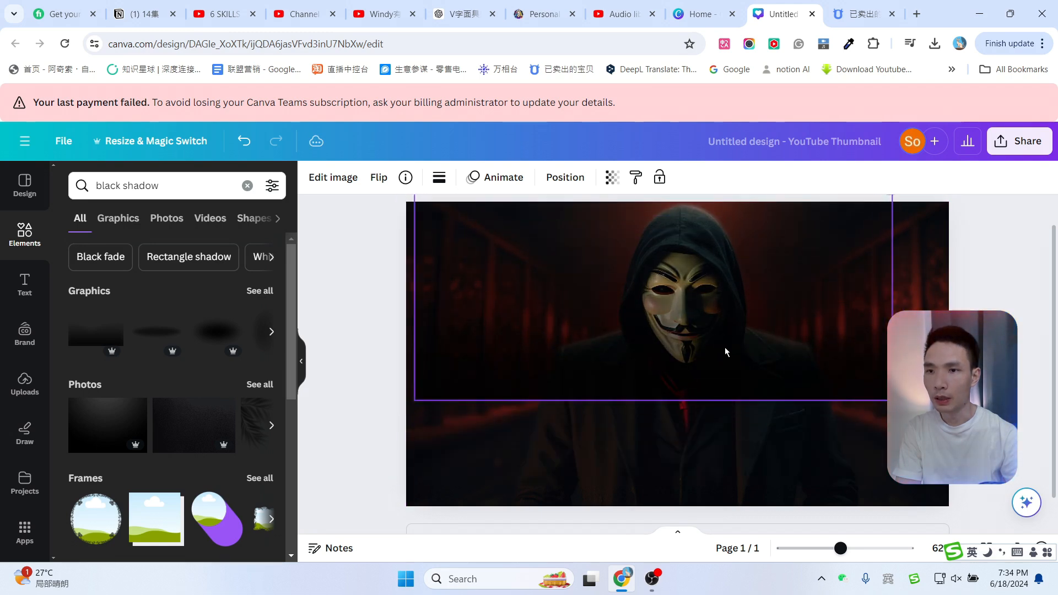
drag(923, 276, 589, 475)
drag(549, 292, 479, 290)
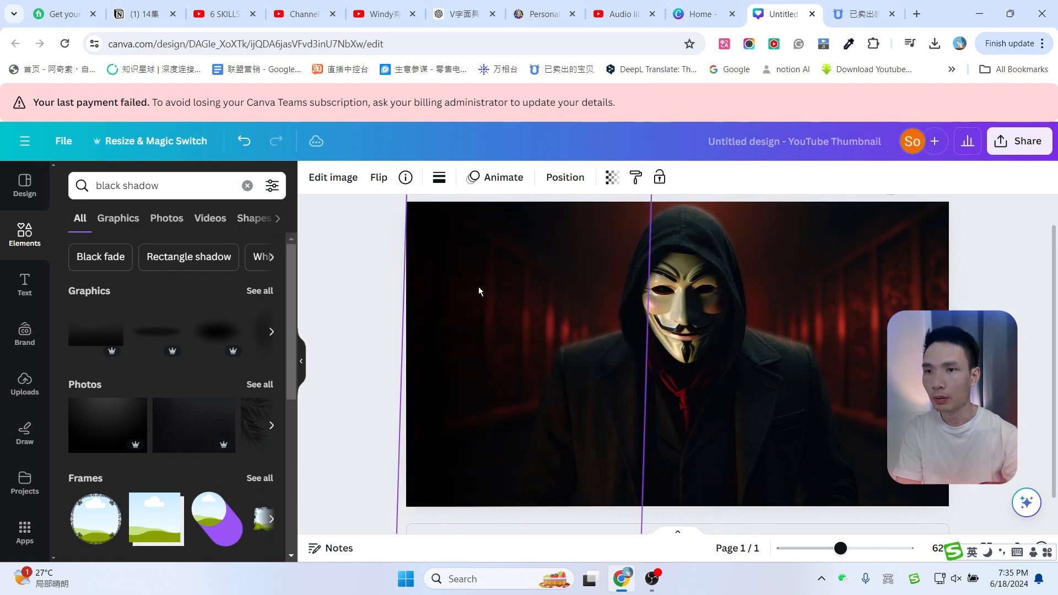
drag(650, 330, 829, 322)
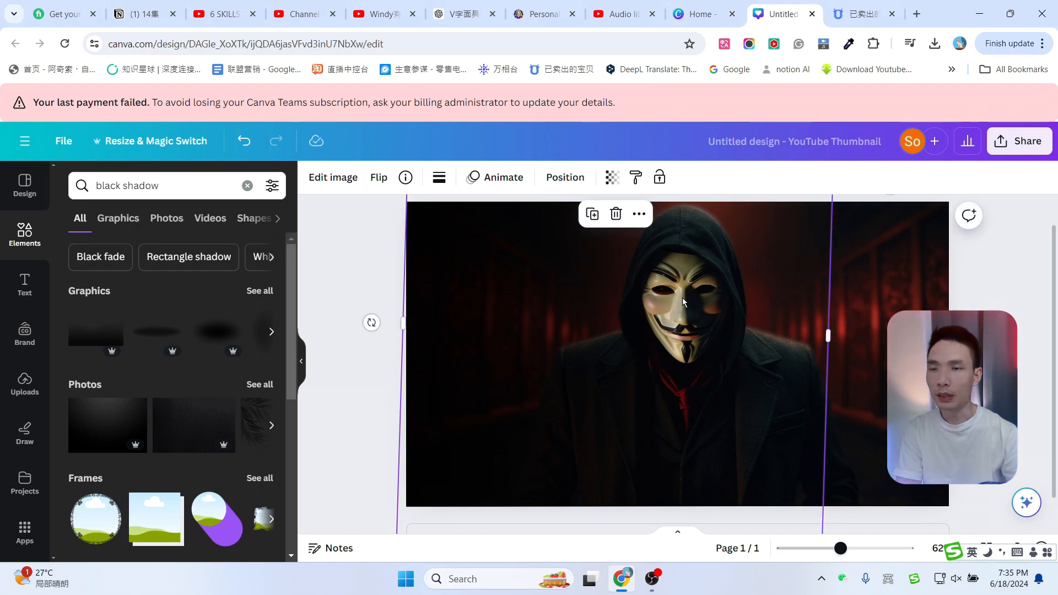
click(559, 182)
drag(173, 303, 177, 257)
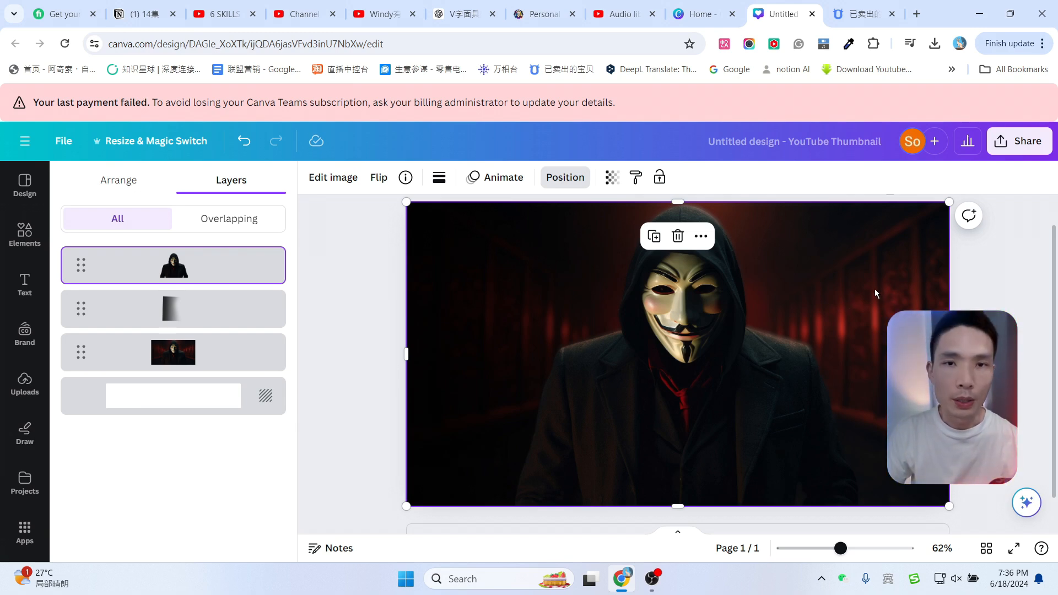
Lower the background image's brightness, then raise it back to about 18
click(177, 356)
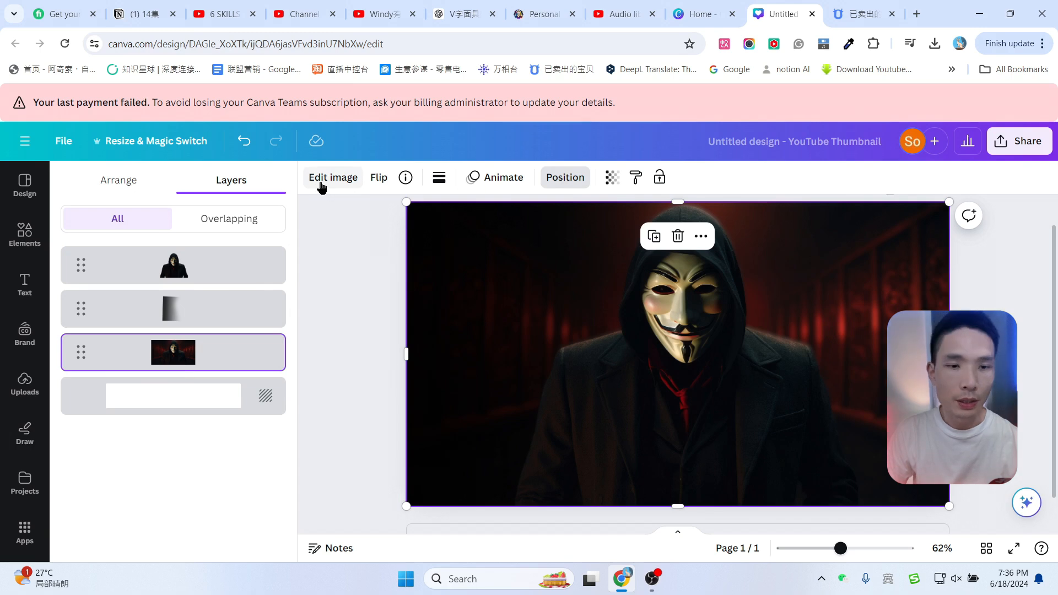
click(322, 182)
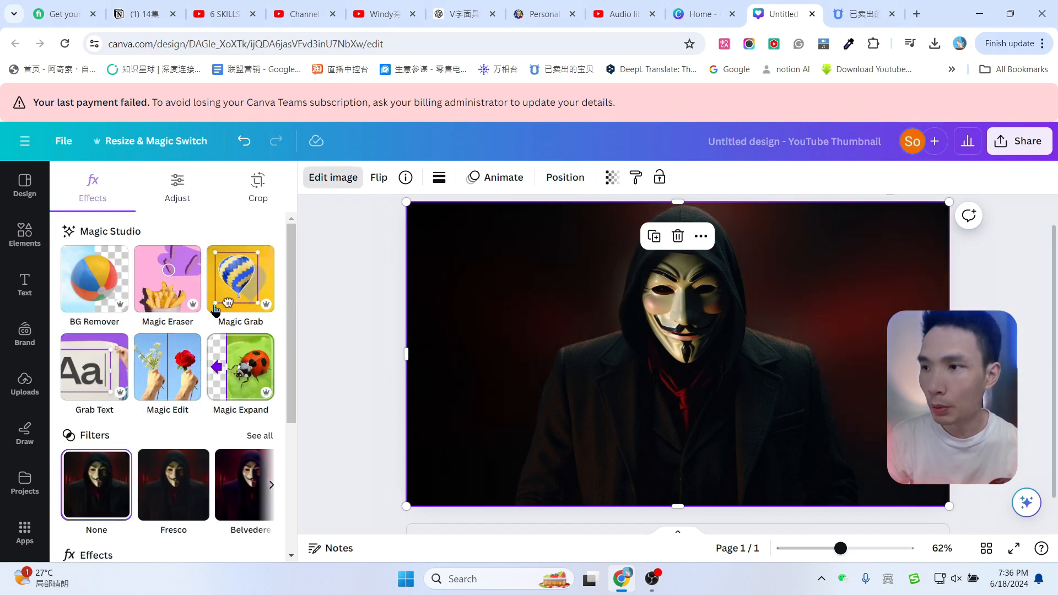
click(177, 185)
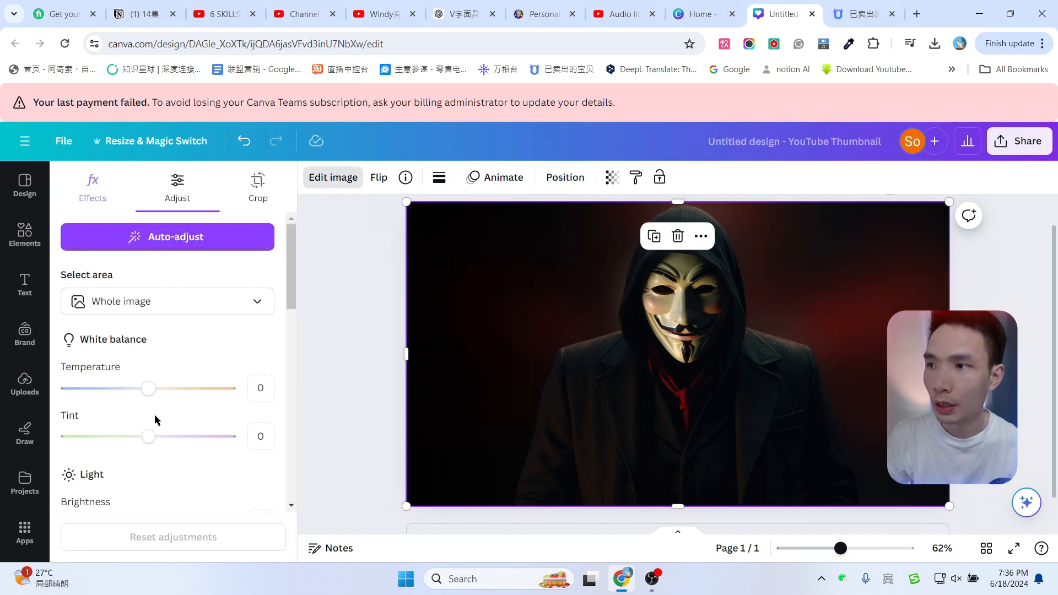
scroll(156, 441, down, 2)
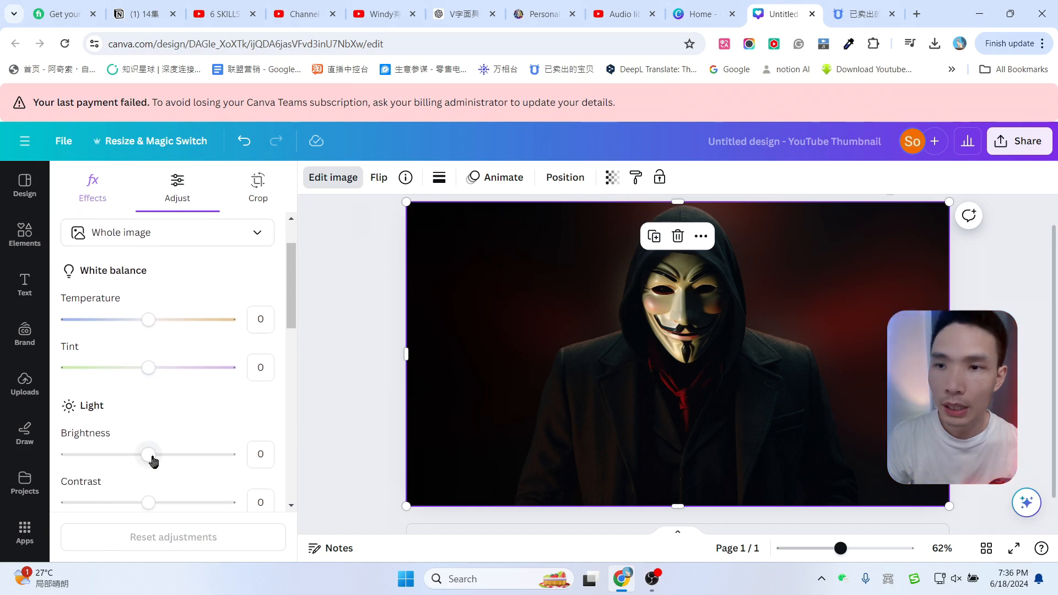
drag(151, 458, 70, 466)
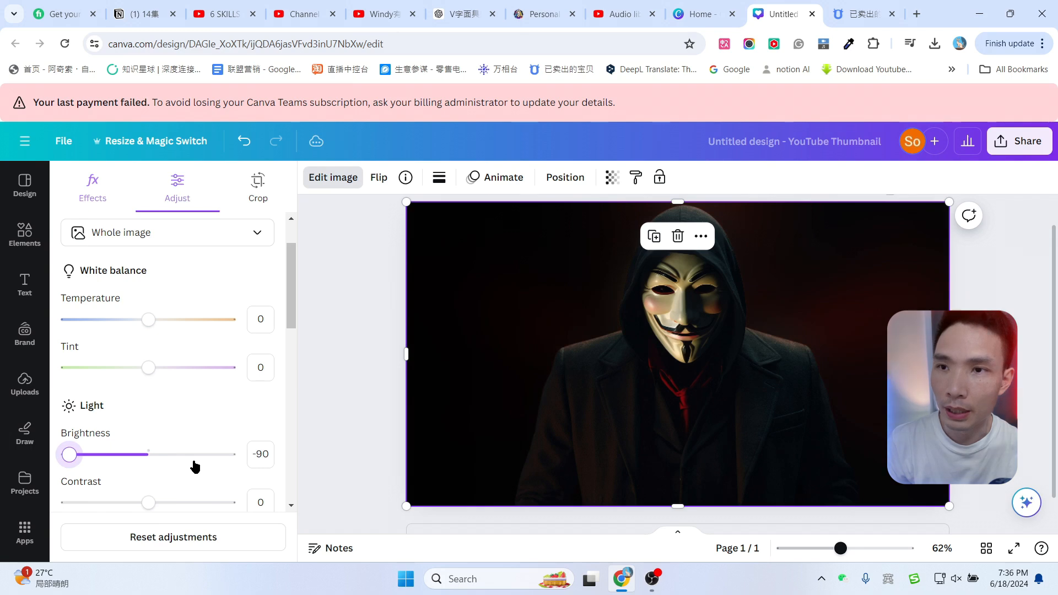
mouse_move(140, 463)
mouse_down()
mouse_move(171, 463)
mouse_move(141, 464)
mouse_up()
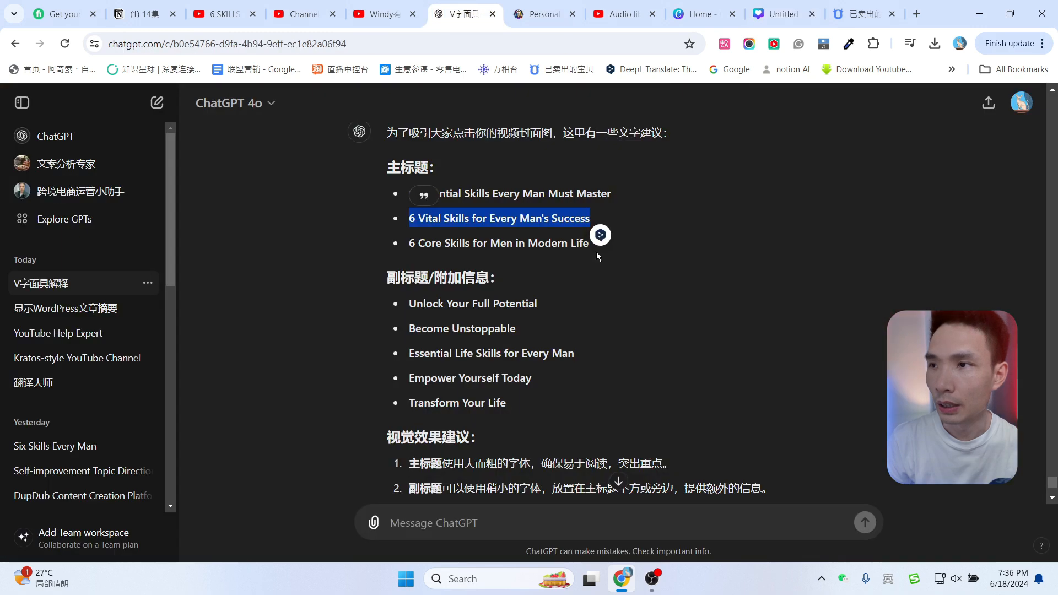
Copy the '6 Vital Skills for Every Man's Success' headline from ChatGPT
click(414, 220)
drag(418, 216, 595, 220)
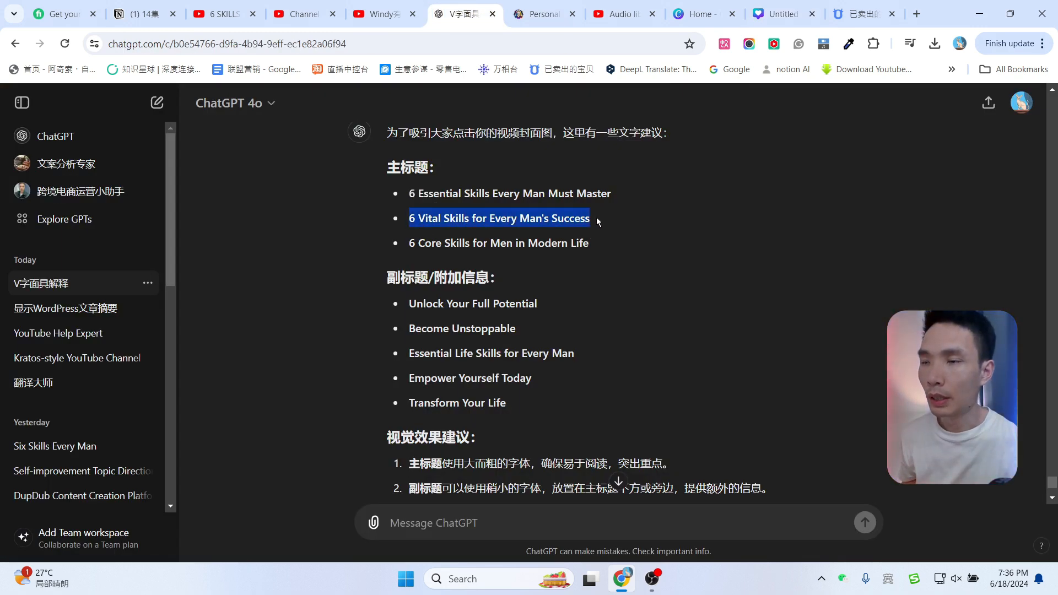
click(782, 14)
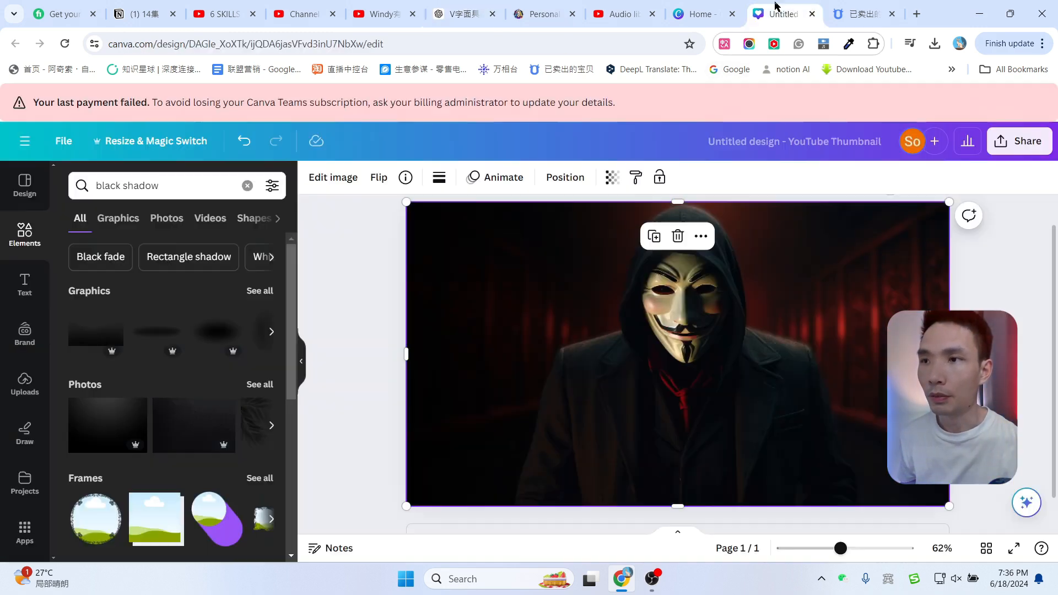
Add the green WORKOUT text style to the thumbnail
click(24, 282)
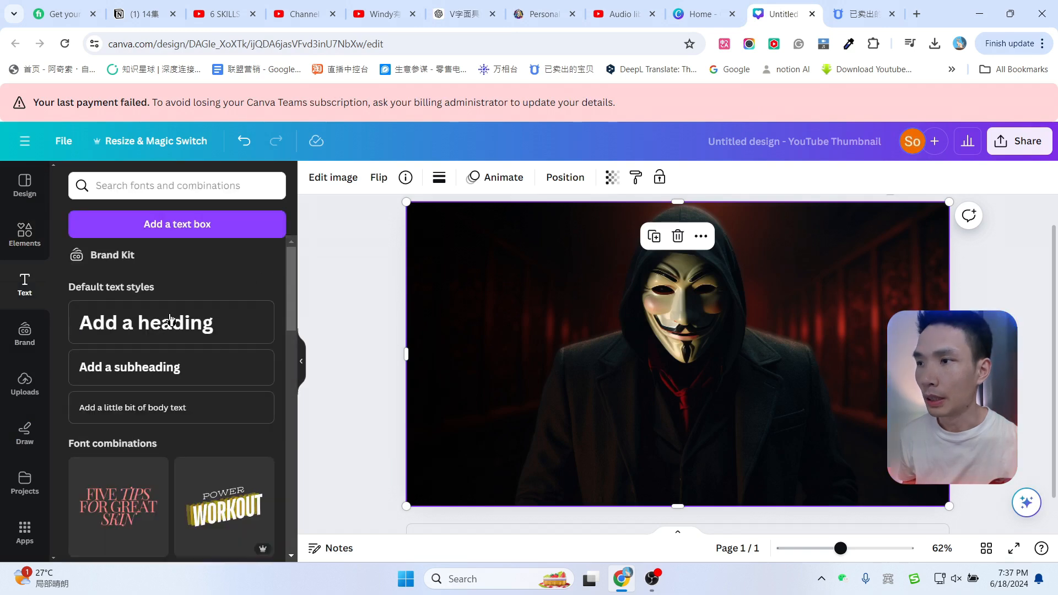
scroll(165, 325, down, 3)
scroll(162, 329, down, 2)
scroll(204, 428, up, 2)
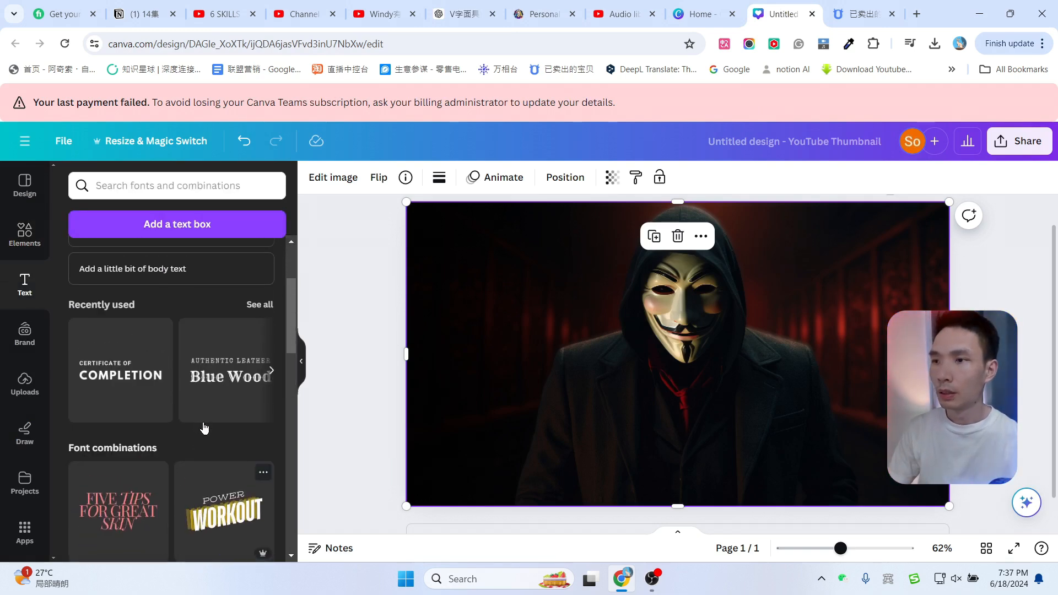
click(255, 306)
scroll(209, 364, down, 4)
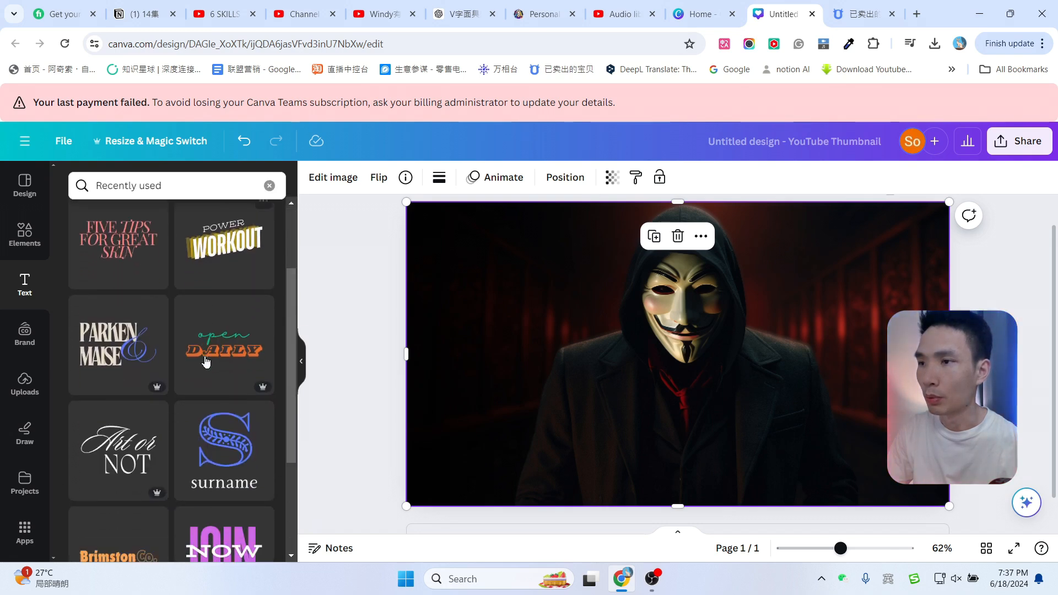
scroll(215, 373, down, 1)
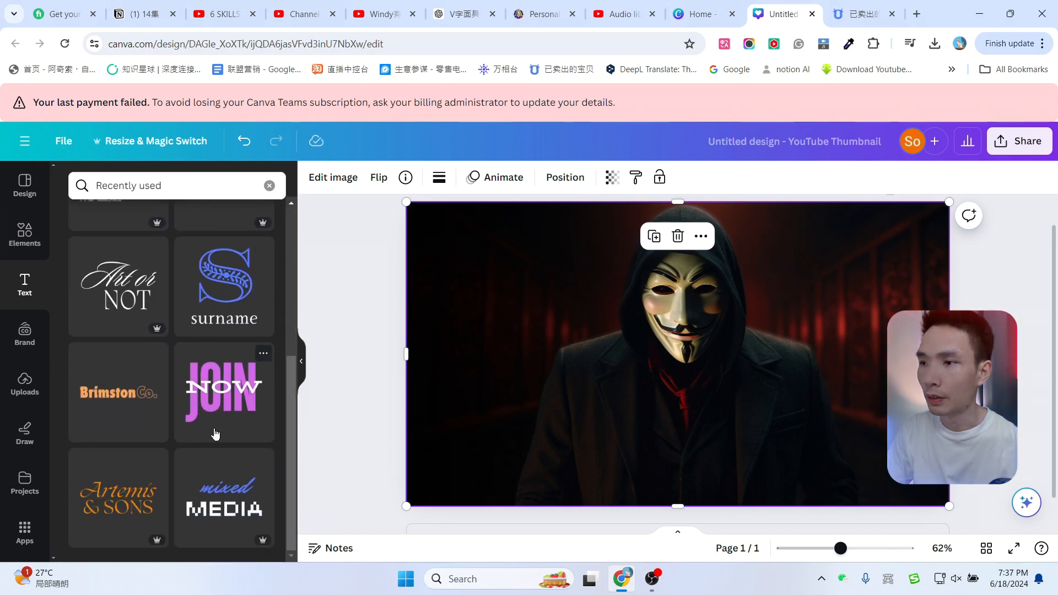
scroll(214, 433, up, 5)
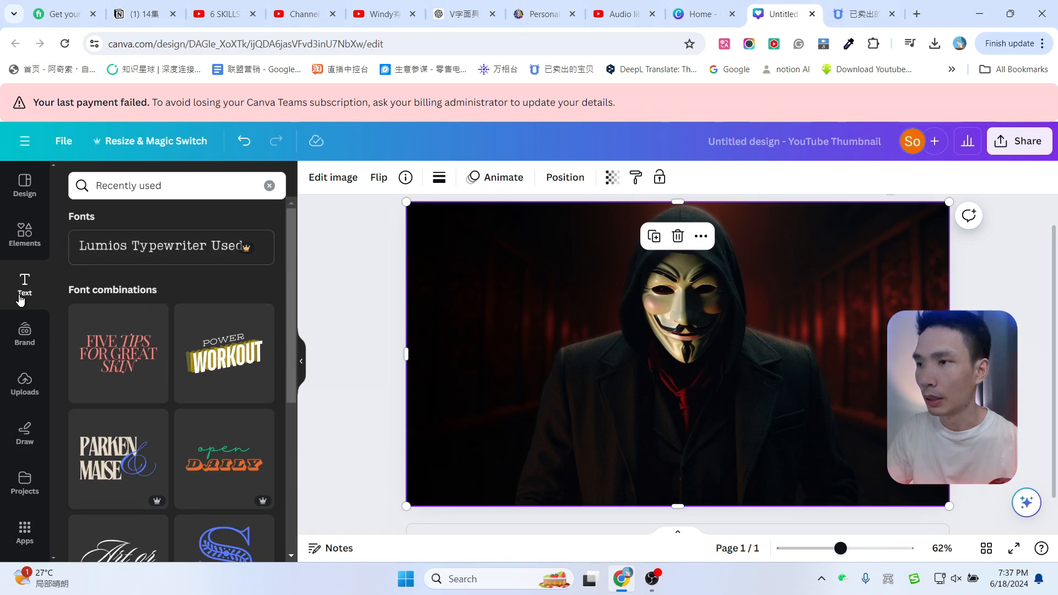
click(22, 289)
scroll(216, 369, down, 10)
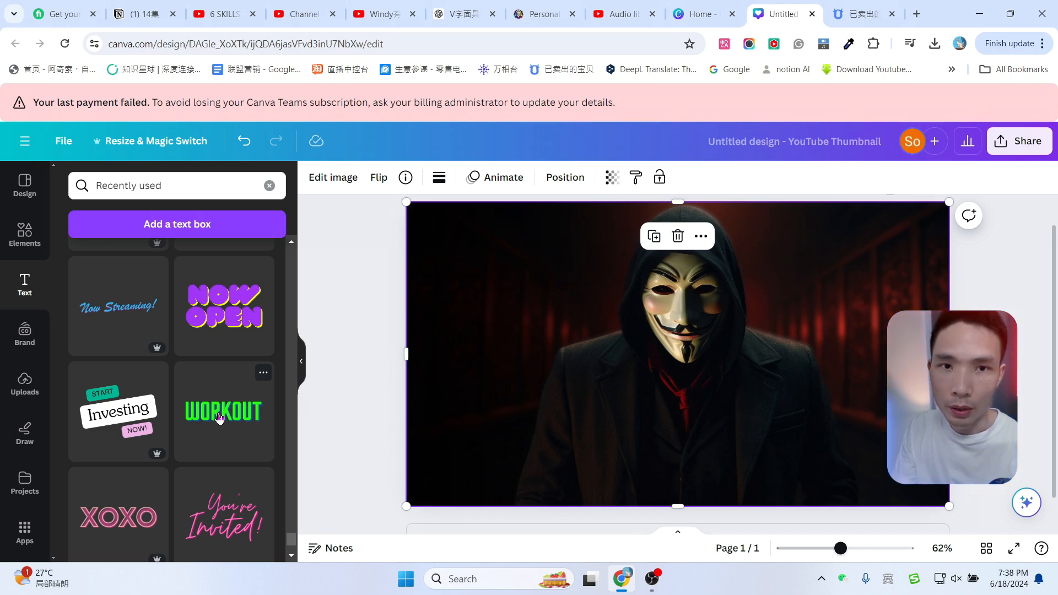
click(219, 418)
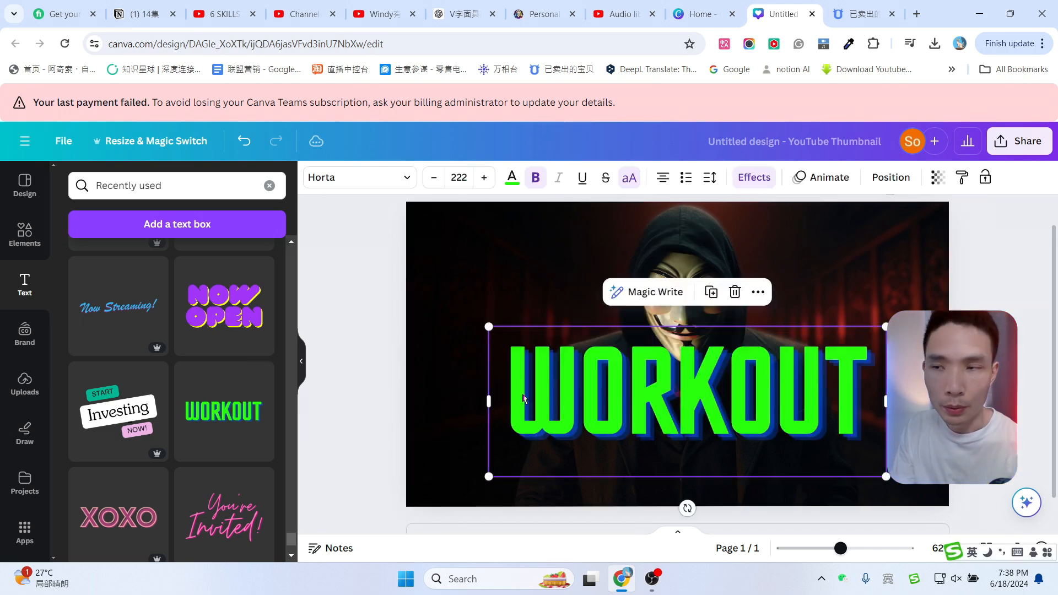
Replace WORKOUT with the copied title at size 80 and nudge it slightly down-left
click(526, 398)
drag(519, 383, 857, 382)
key(ctrl+v)
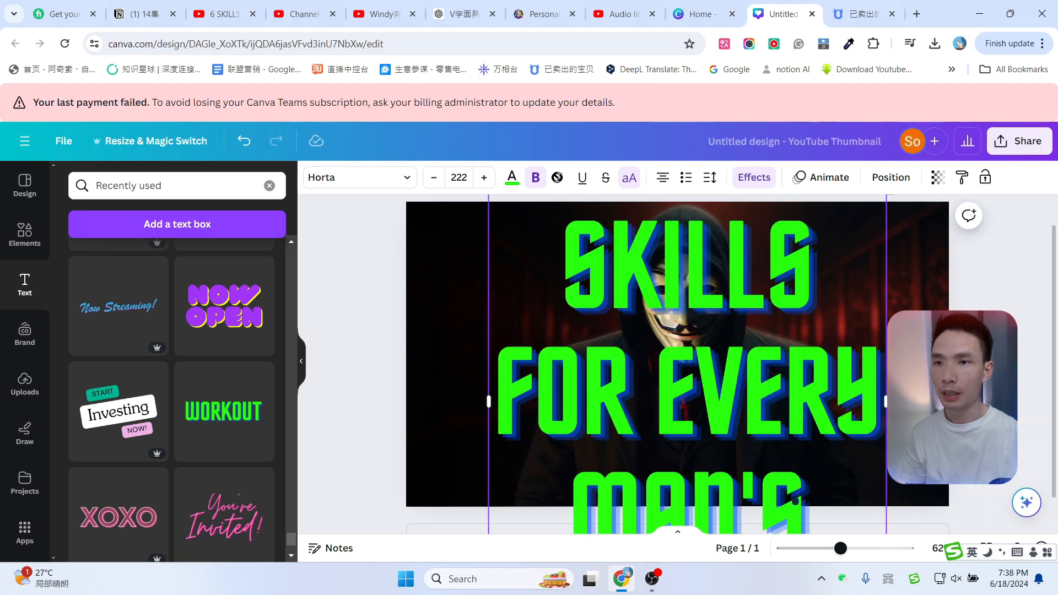
click(459, 177)
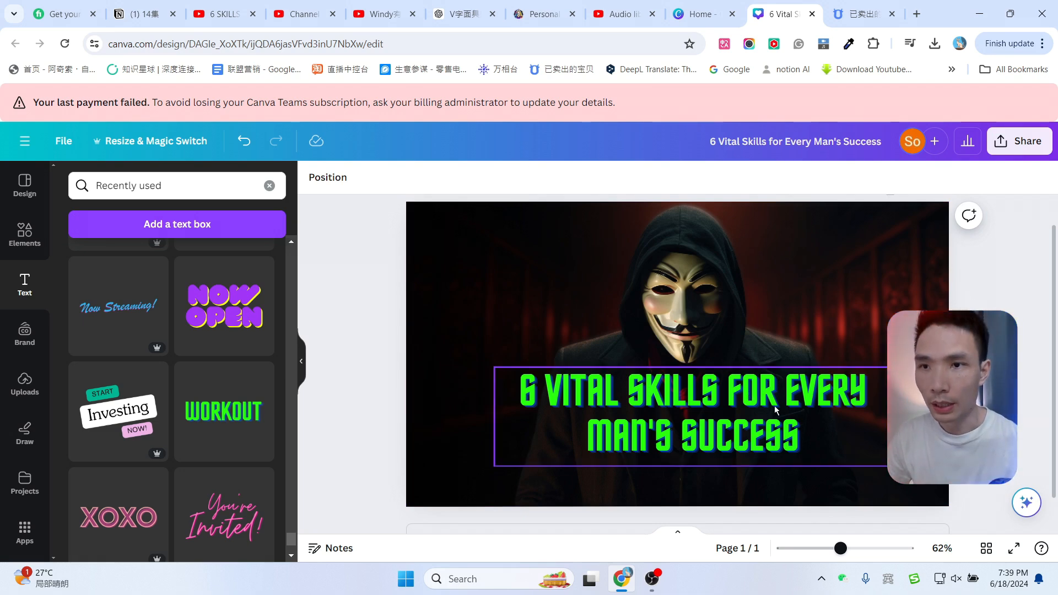
drag(740, 397, 724, 402)
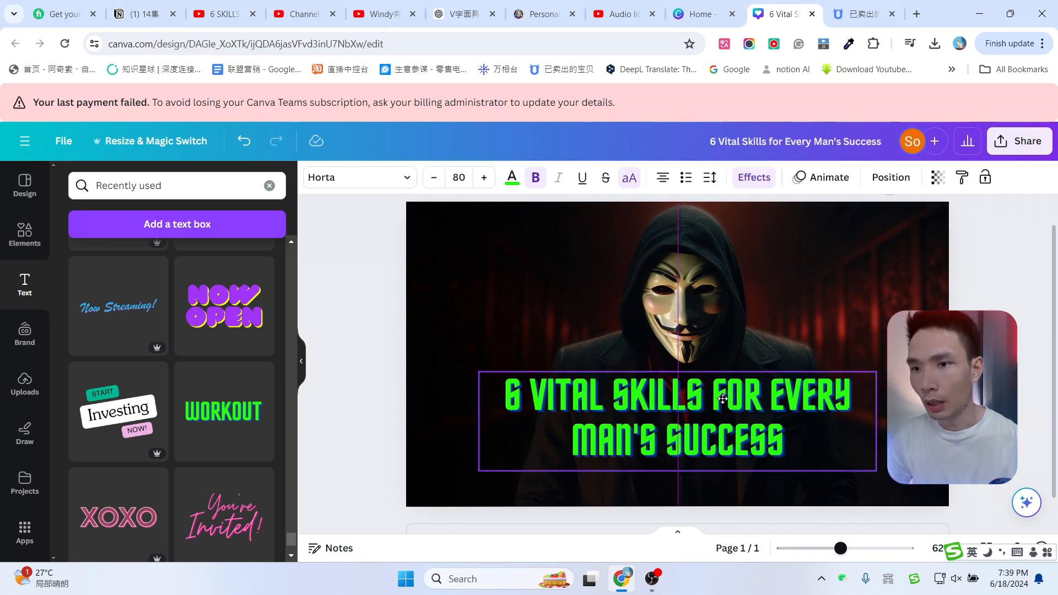
Download the thumbnail design as a 1280 × 720 JPG
click(1028, 142)
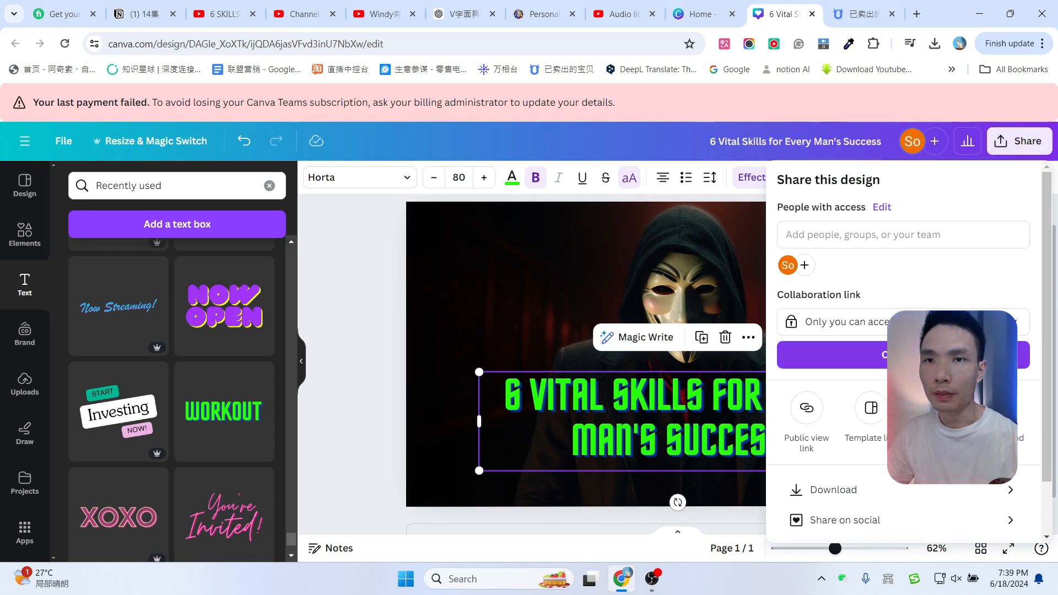
click(834, 428)
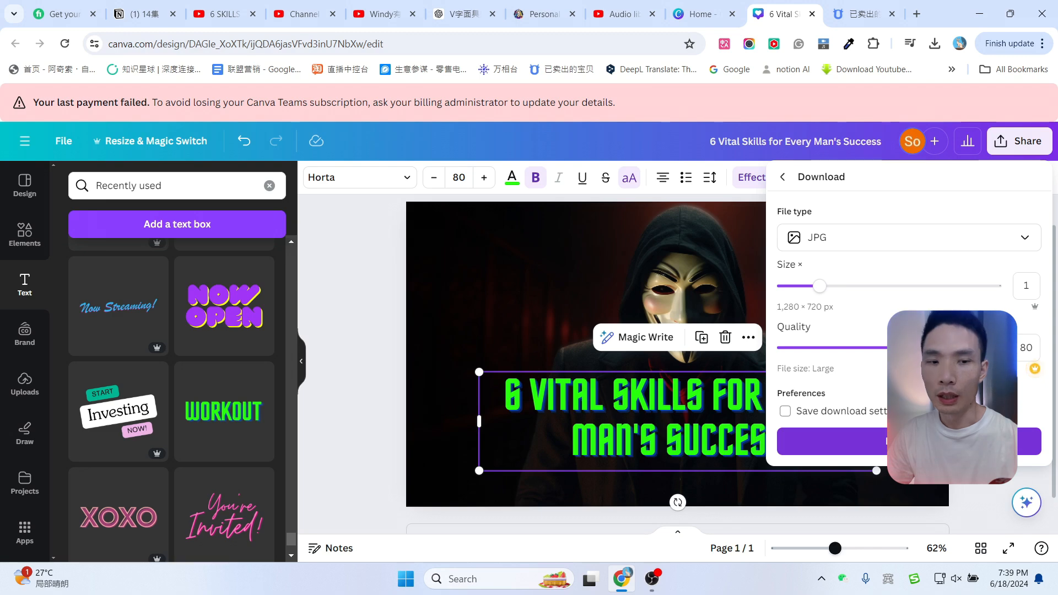
click(909, 442)
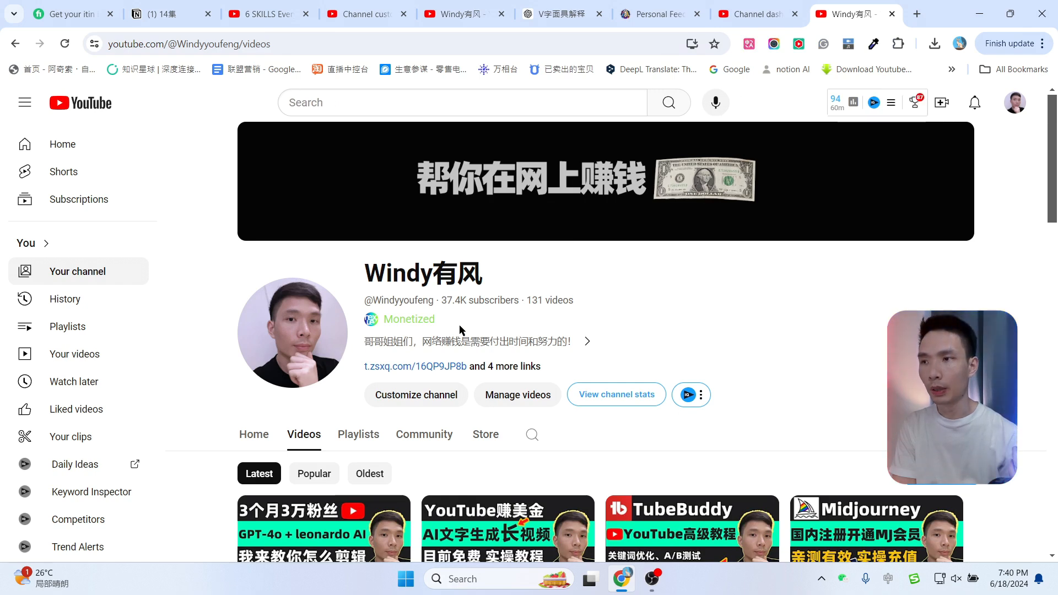
Start a new video upload in YouTube Studio and select the video file
click(942, 105)
click(991, 135)
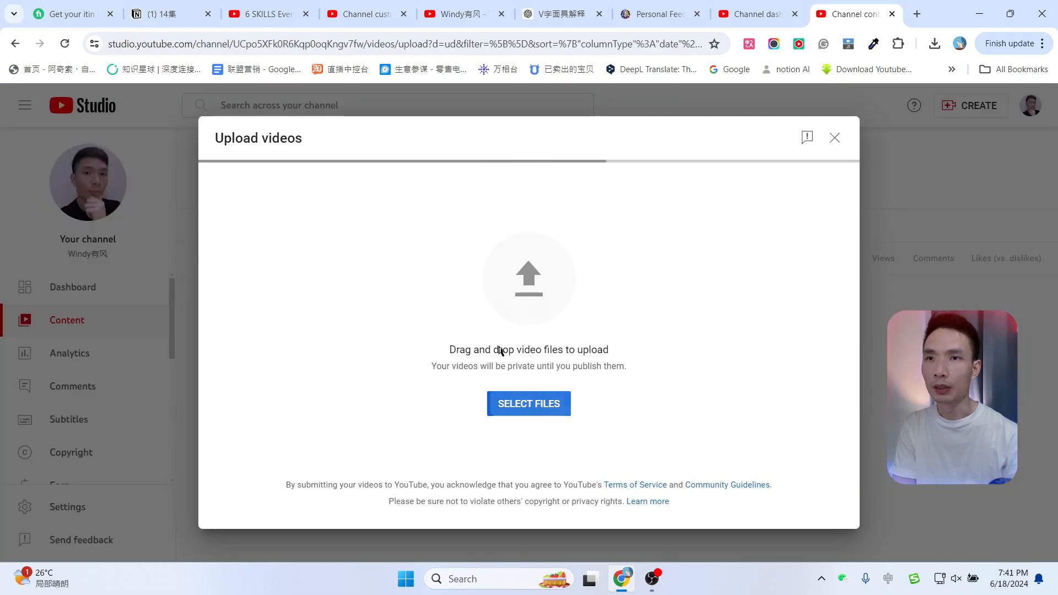
click(540, 273)
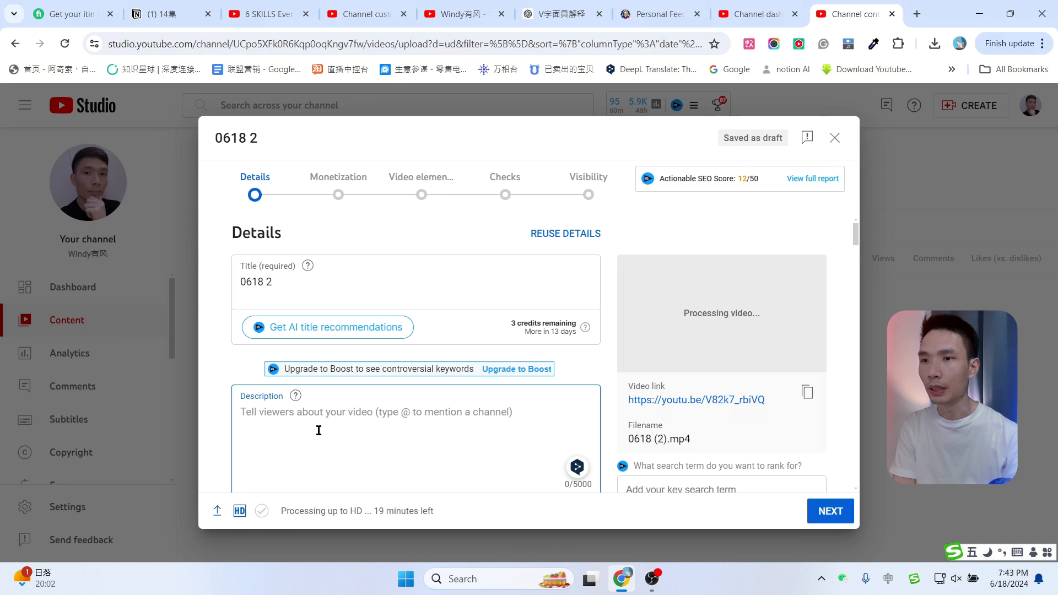
Fill in the ChatGPT title 'Master These 6 Skills to Transform Your Life!' and its suggested description
click(556, 14)
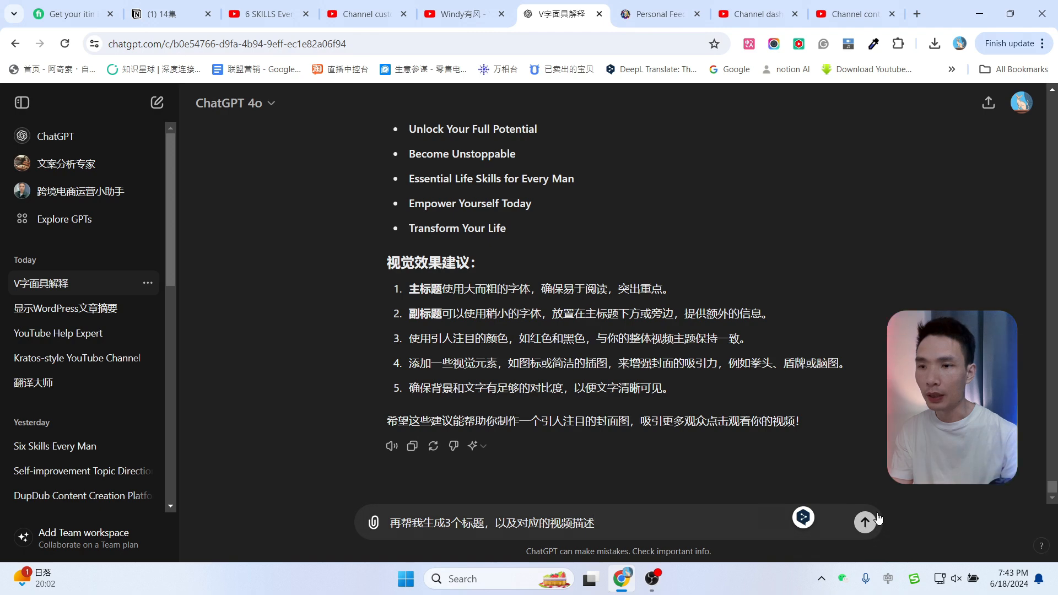
click(864, 523)
drag(387, 235, 619, 232)
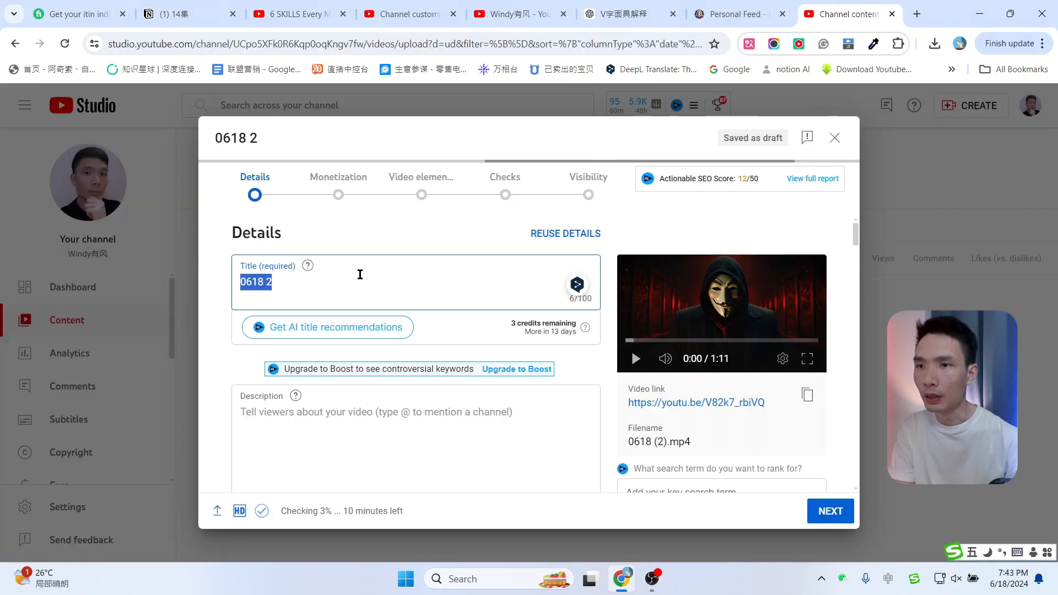
text(Master These 6 Skills to Transform Your Life!)
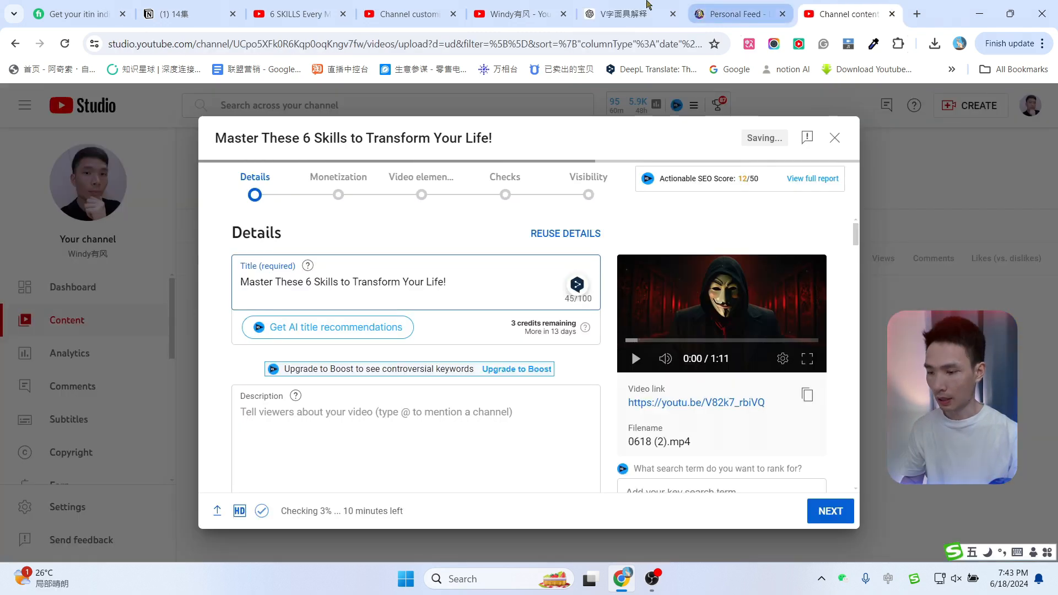
click(623, 13)
drag(387, 286, 735, 342)
key(ctrl+c)
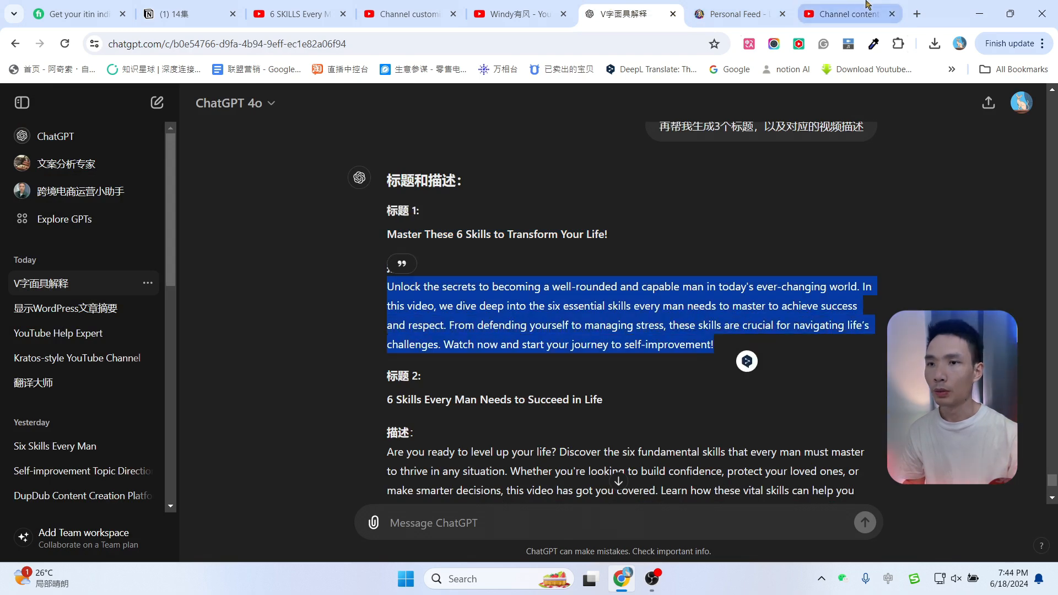
click(843, 14)
click(420, 389)
key(ctrl+v)
Upload the 6 Vital Skills image as the custom thumbnail, then go to the Tags field
click(585, 480)
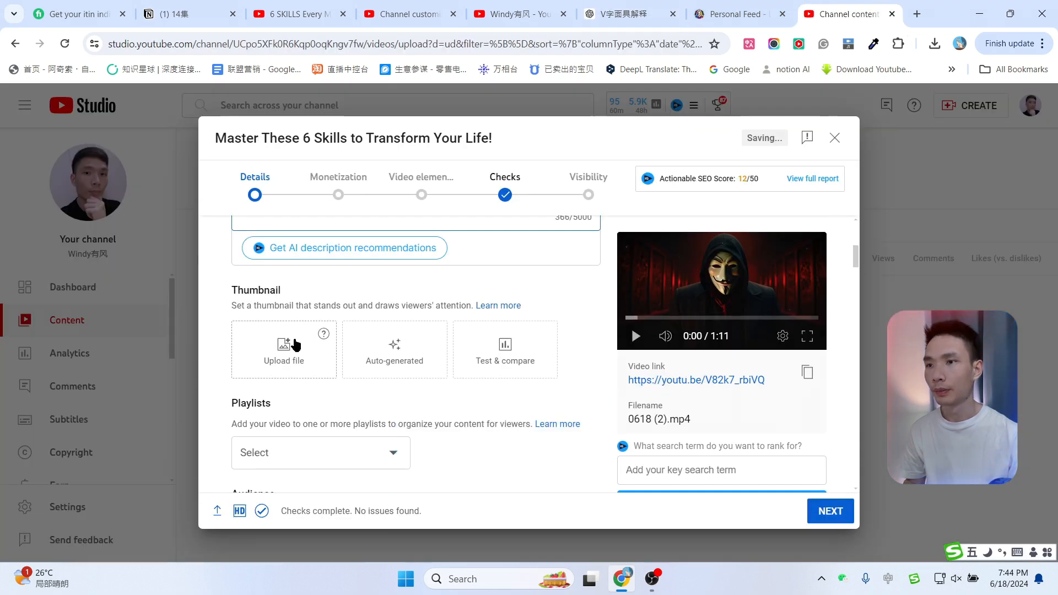
click(284, 348)
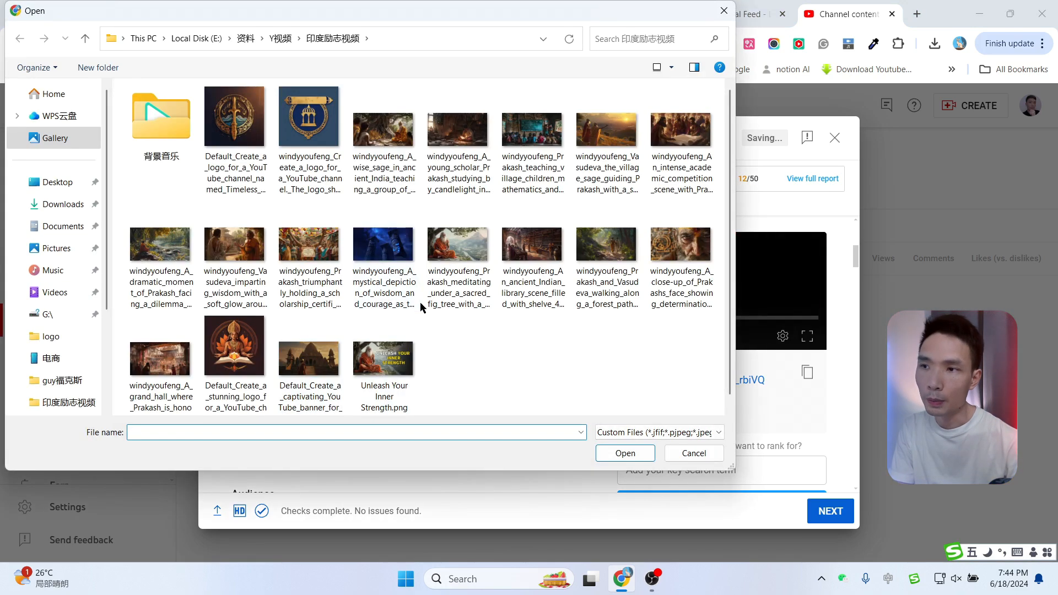
double_click(414, 342)
scroll(503, 319, down, 15)
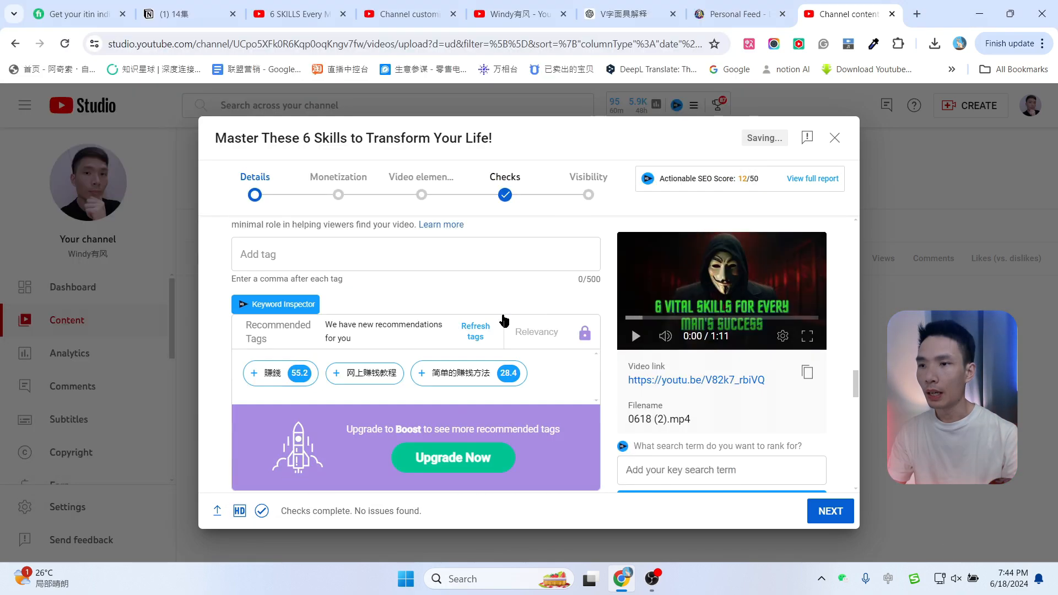
scroll(496, 320, up, 3)
scroll(386, 331, down, 1)
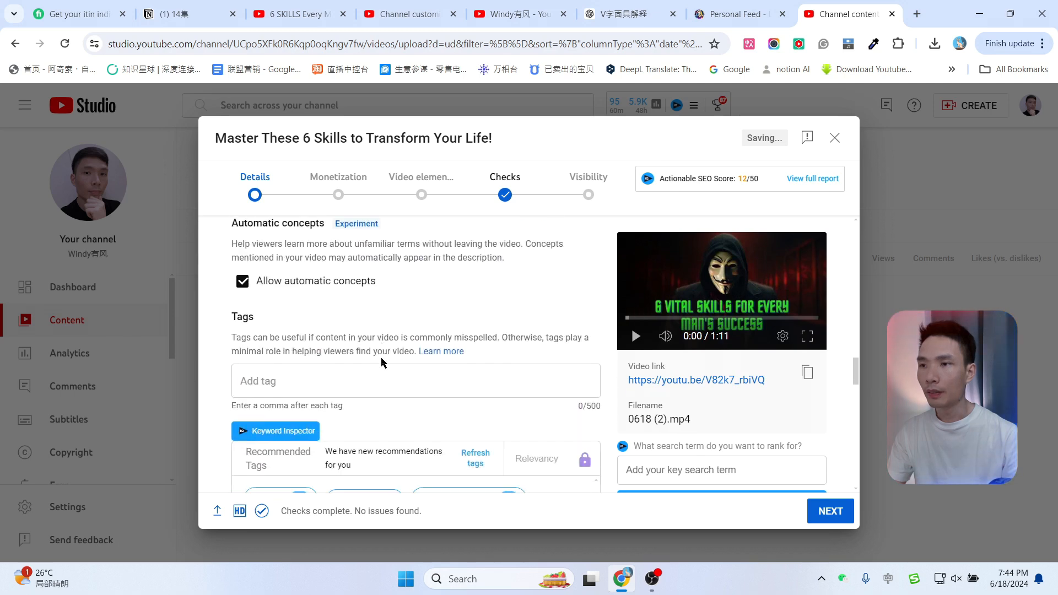
click(310, 369)
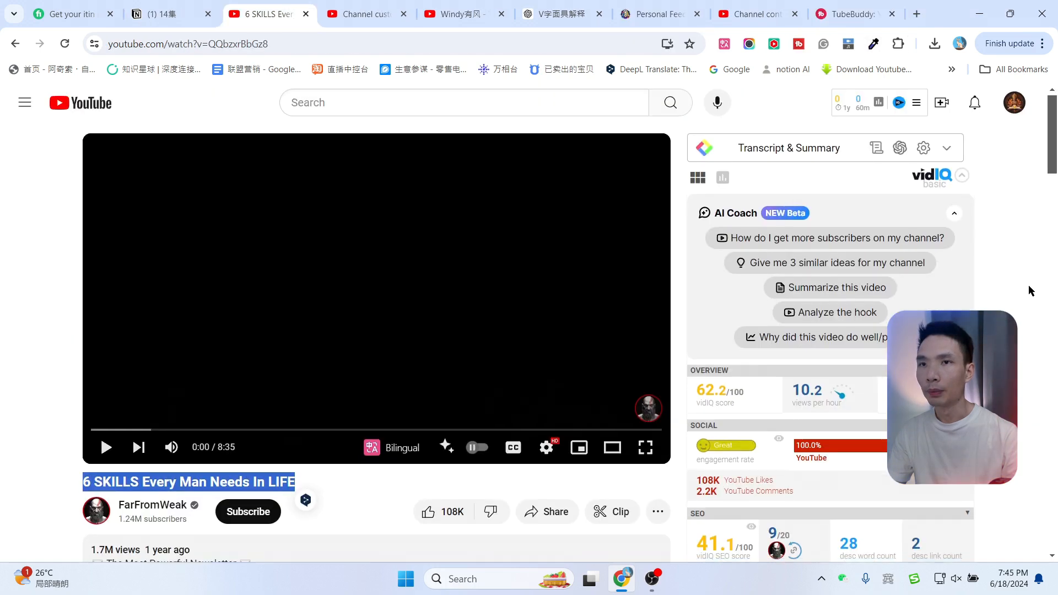
Play the '6 SKILLS Every Man Needs In LIFE' reference video, then switch to the TubeBuddy tab
scroll(1031, 291, down, 5)
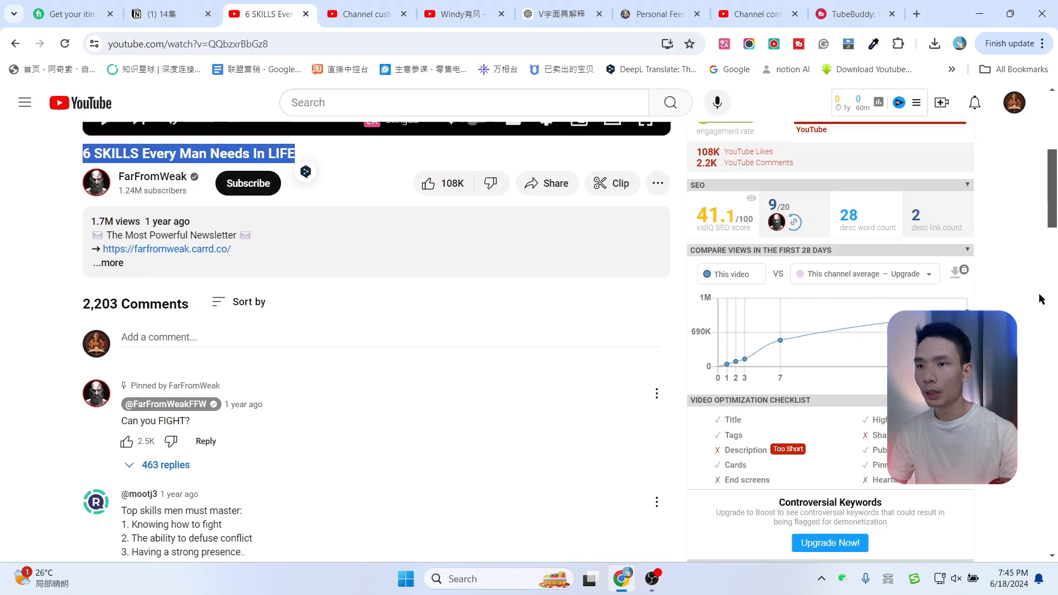
scroll(771, 308, up, 6)
scroll(557, 324, down, 4)
scroll(386, 457, up, 4)
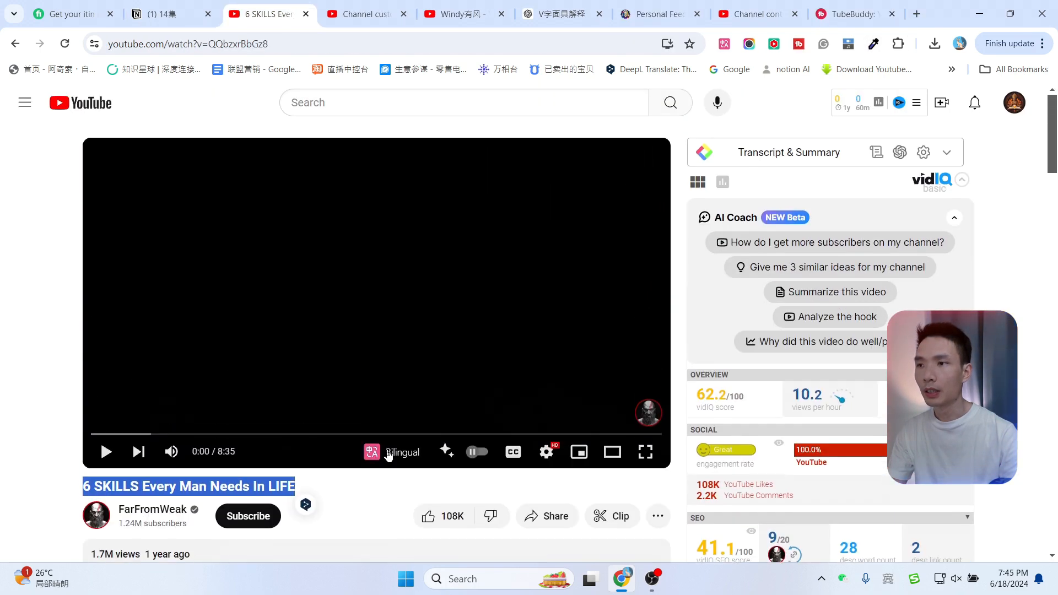
click(106, 451)
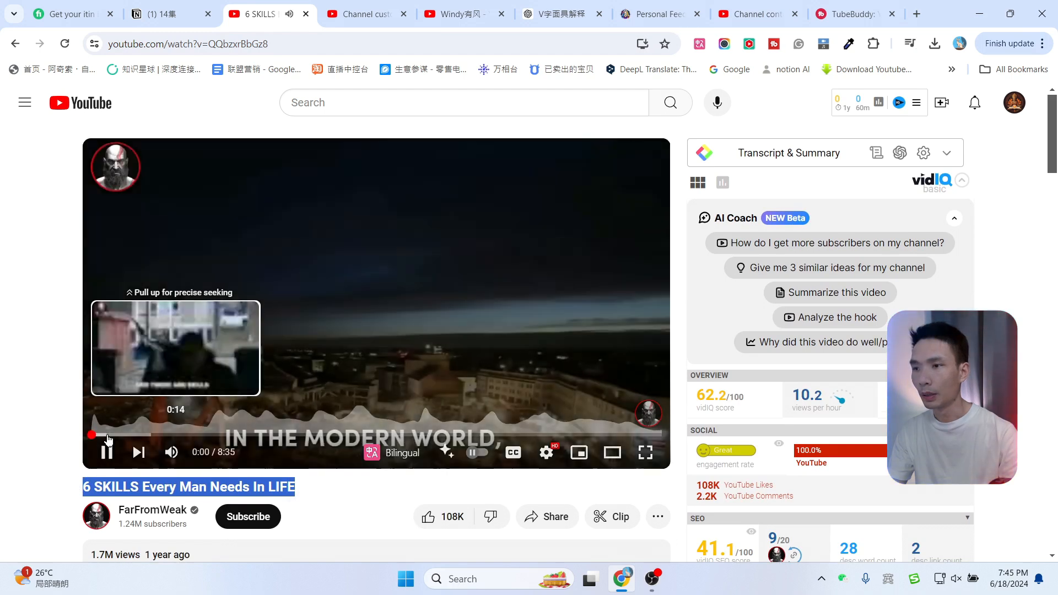
click(854, 13)
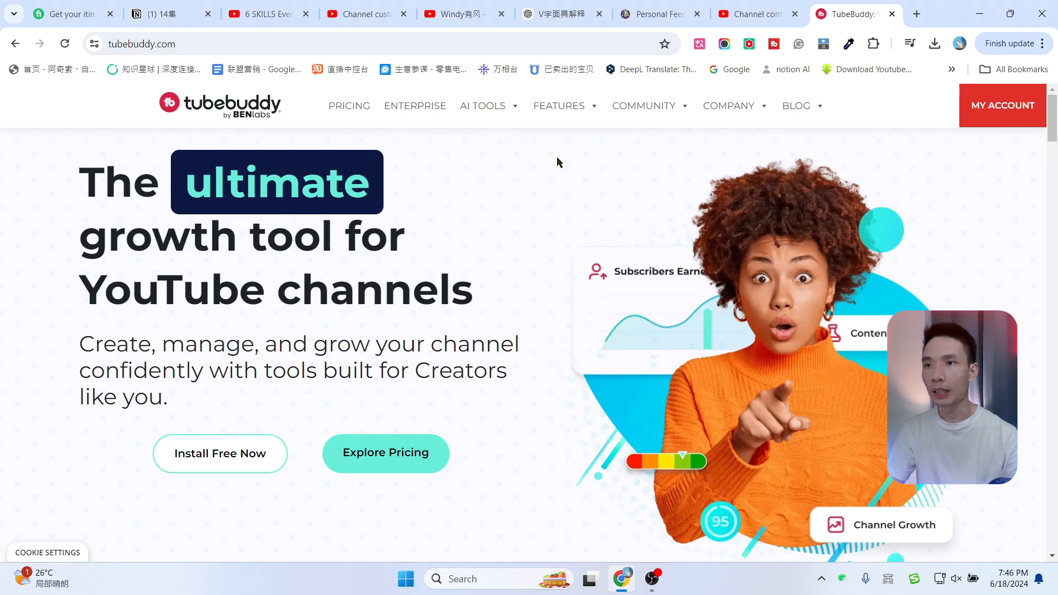
Look over TubeBuddy's AI TOOLS menu, then return to the '6 SKILLS' video tab
mouse_move(472, 111)
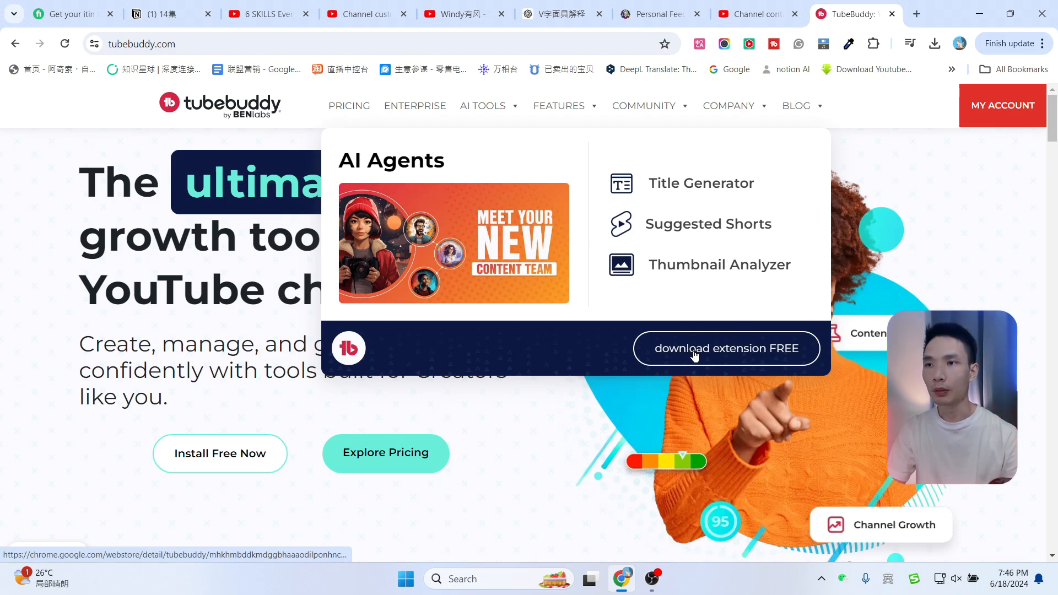
click(269, 14)
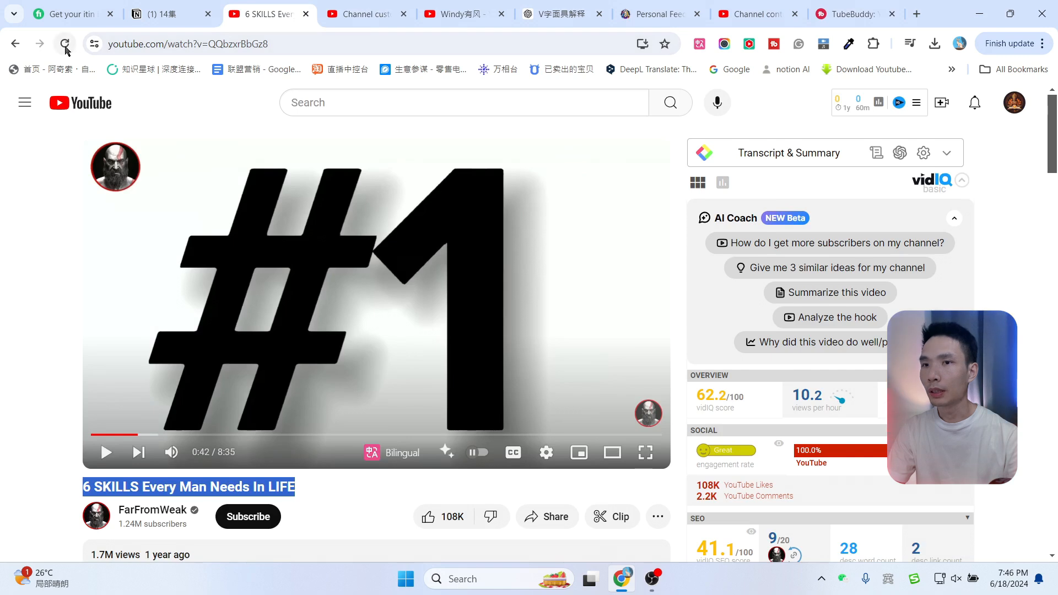
Reload the '6 SKILLS' page and copy all 33 of its tags through TubeBuddy Videolytics
click(73, 47)
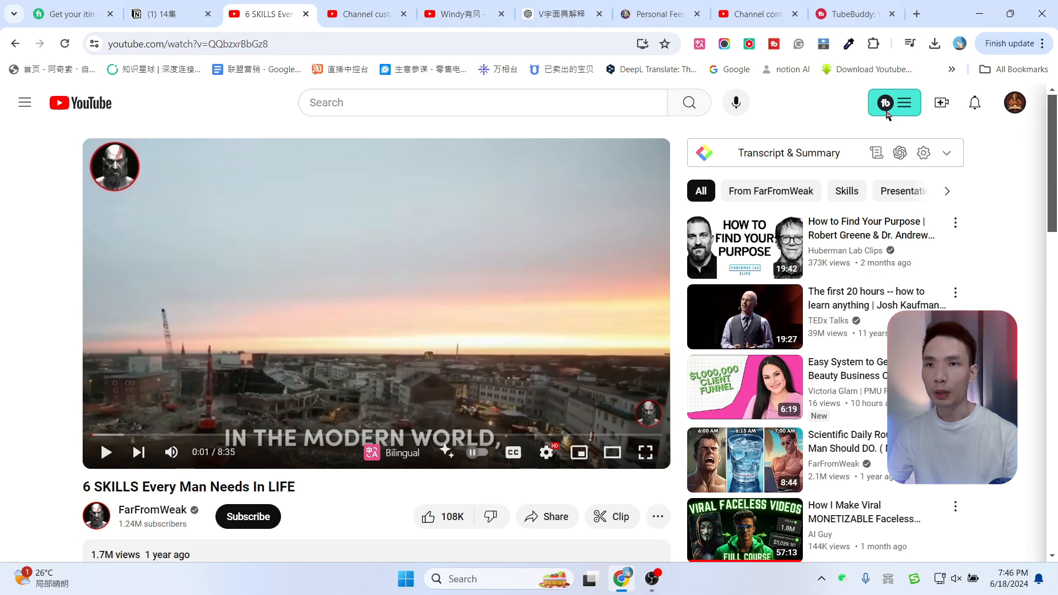
click(887, 110)
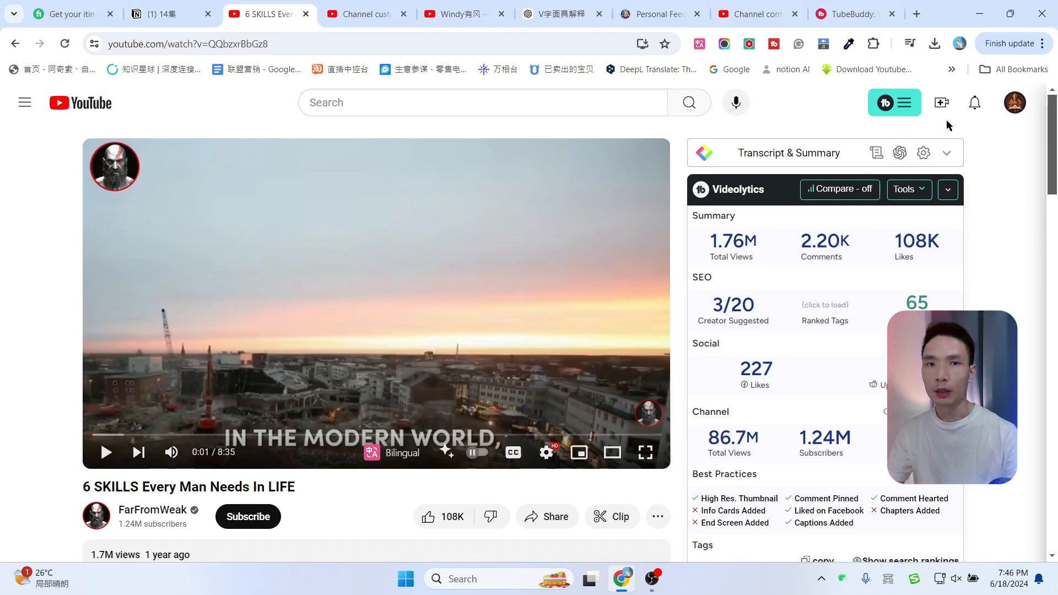
scroll(997, 257, down, 5)
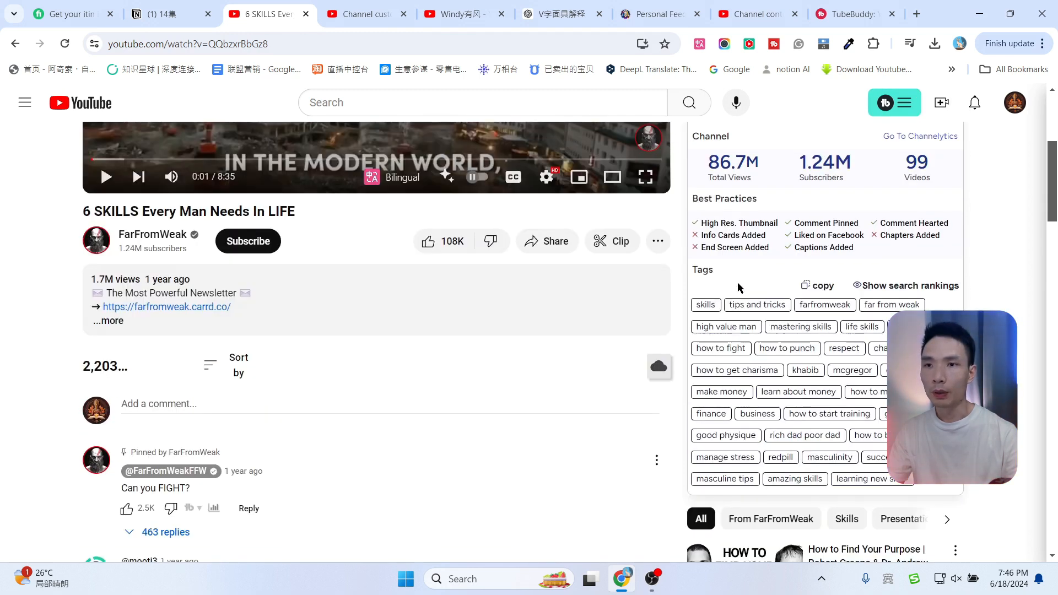
scroll(358, 269, up, 5)
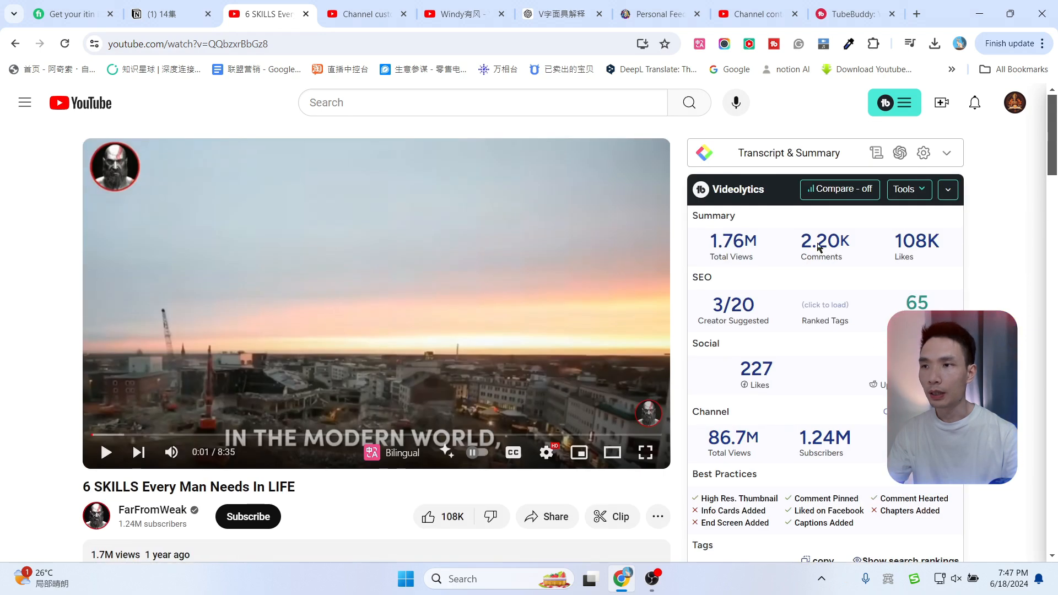
scroll(820, 248, down, 5)
scroll(819, 248, down, 1)
scroll(820, 248, up, 1)
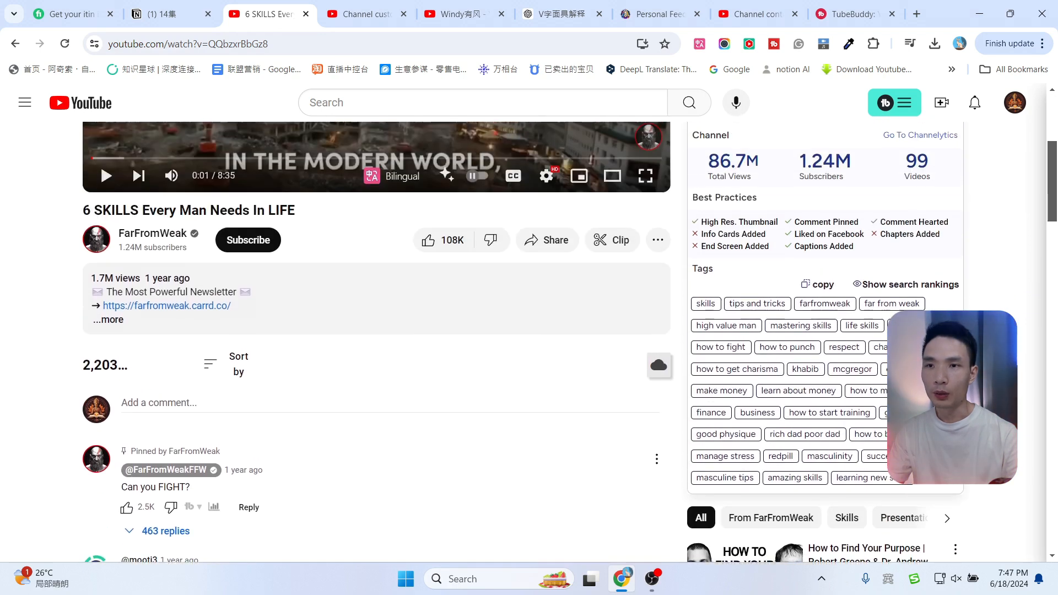
click(818, 285)
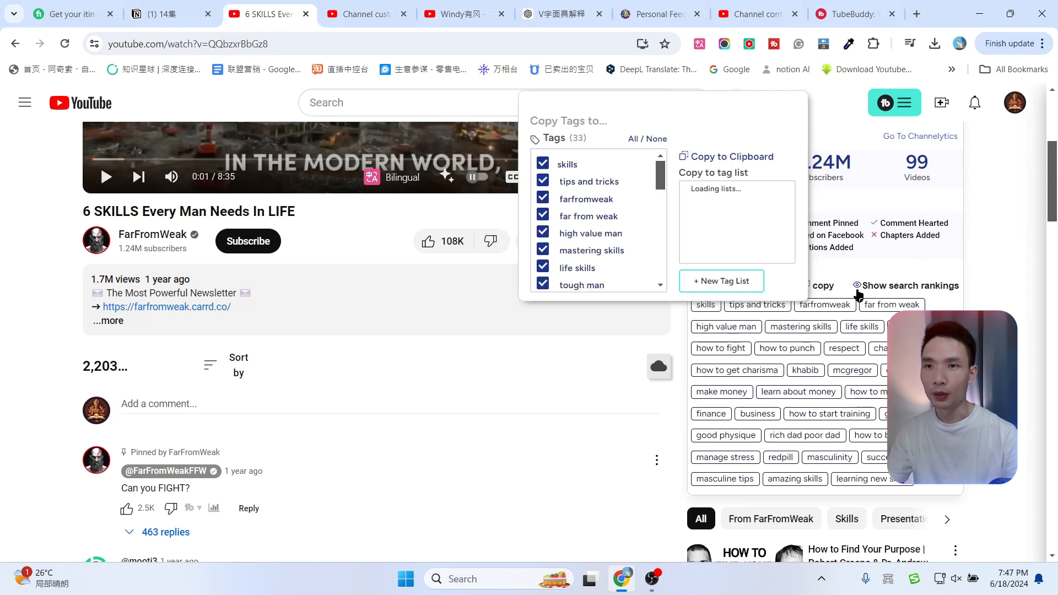
click(734, 160)
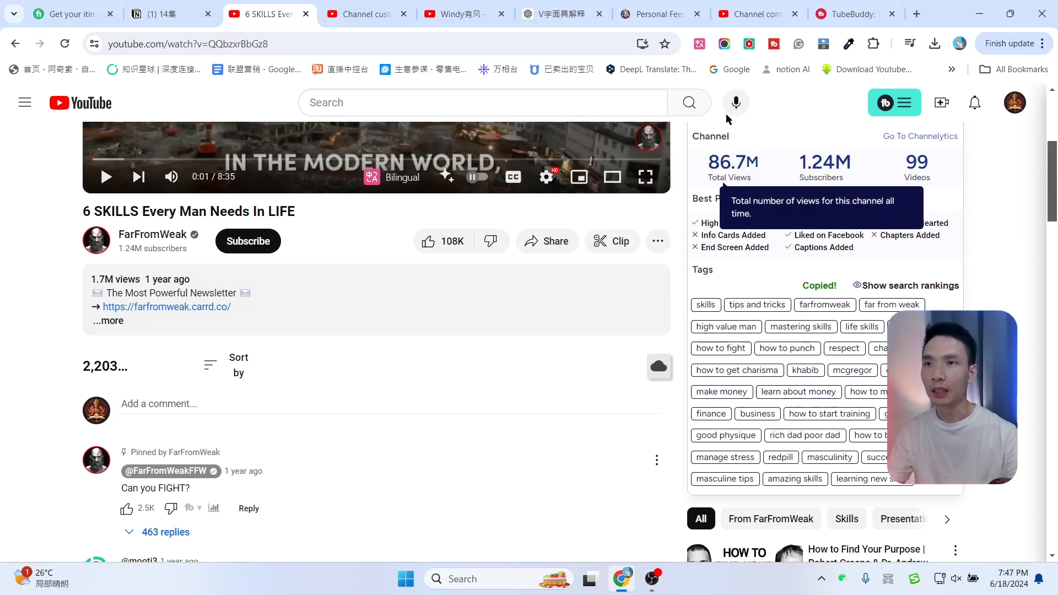
Paste the copied tags, such as 'skills' and 'farfromweak', into the upload's Tags field
click(755, 14)
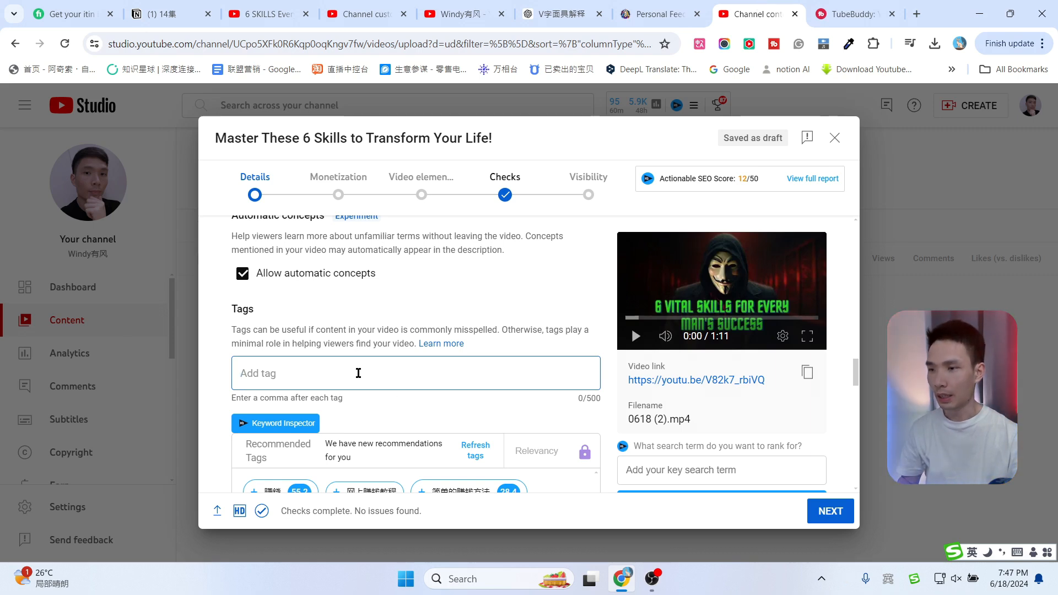
key(ctrl+v)
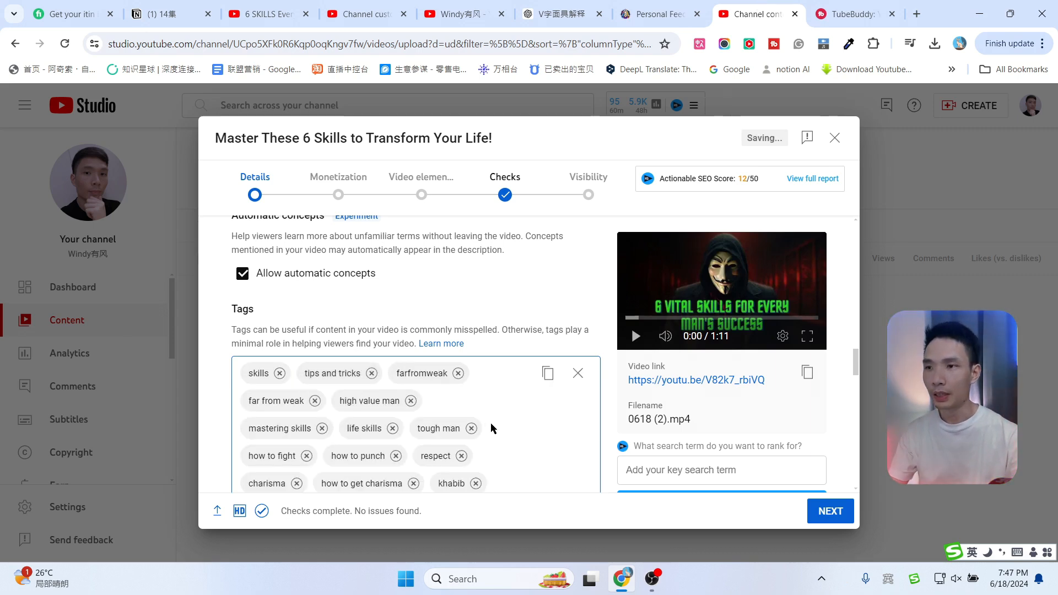
scroll(490, 422, down, 5)
scroll(490, 424, down, 3)
scroll(500, 303, up, 20)
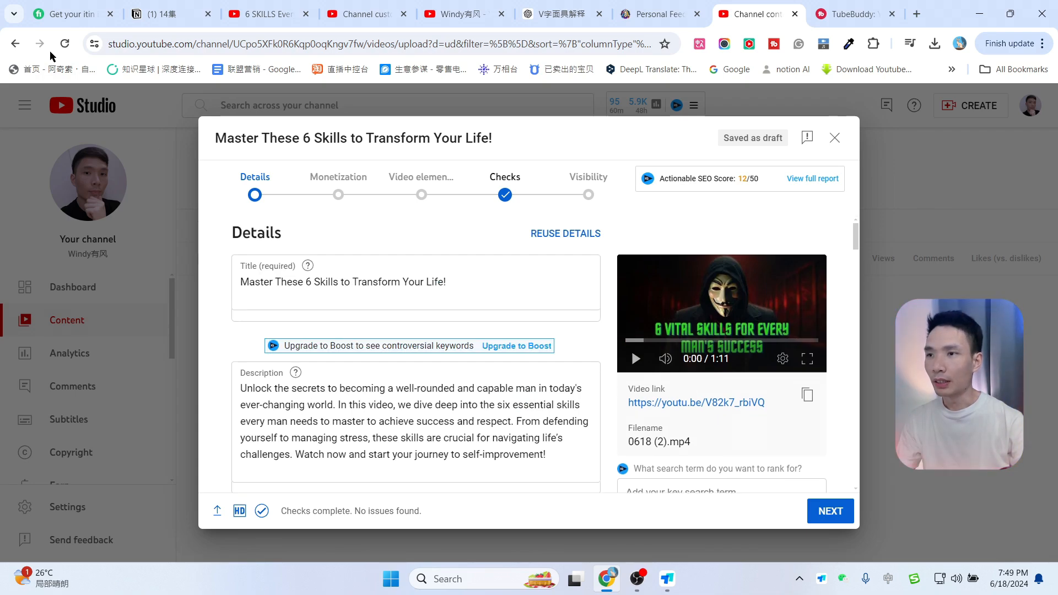
Reload Studio and reopen the 'Master These 6 Skills to Transform Your Life!' draft's Details editor
click(64, 43)
click(586, 130)
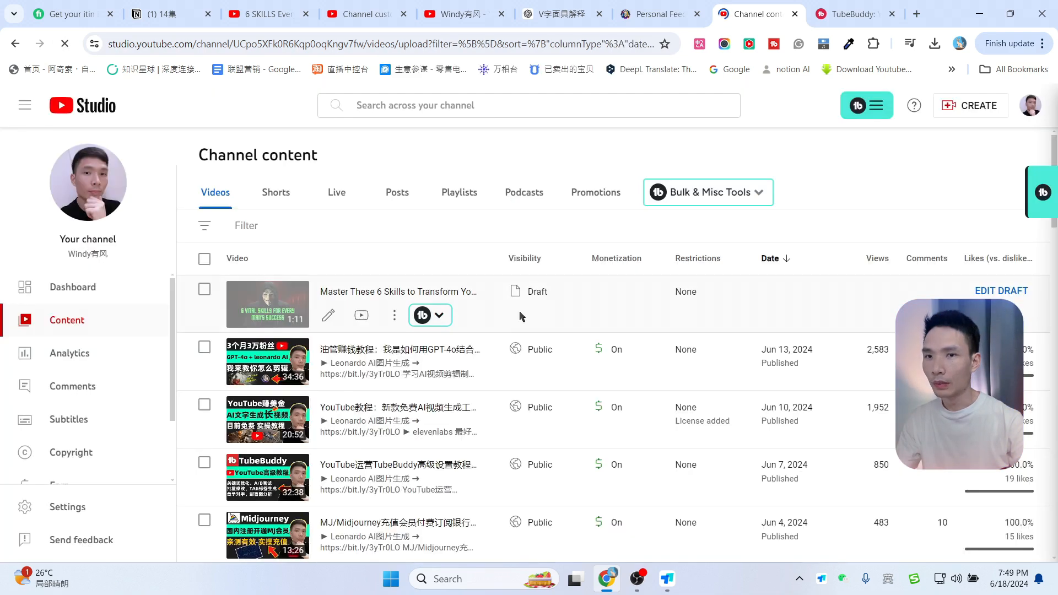
click(328, 316)
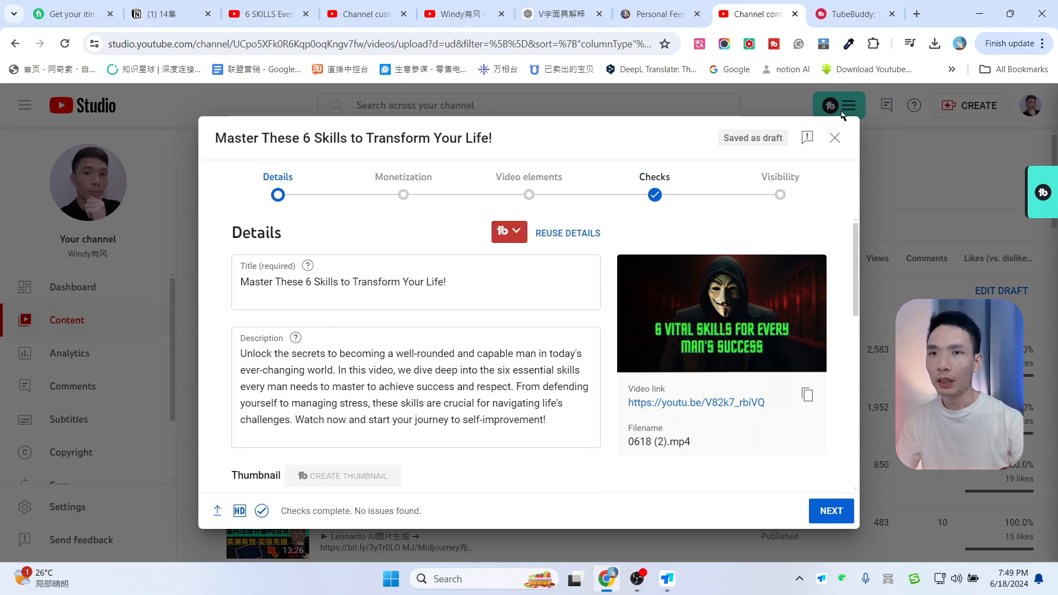
click(855, 15)
click(758, 14)
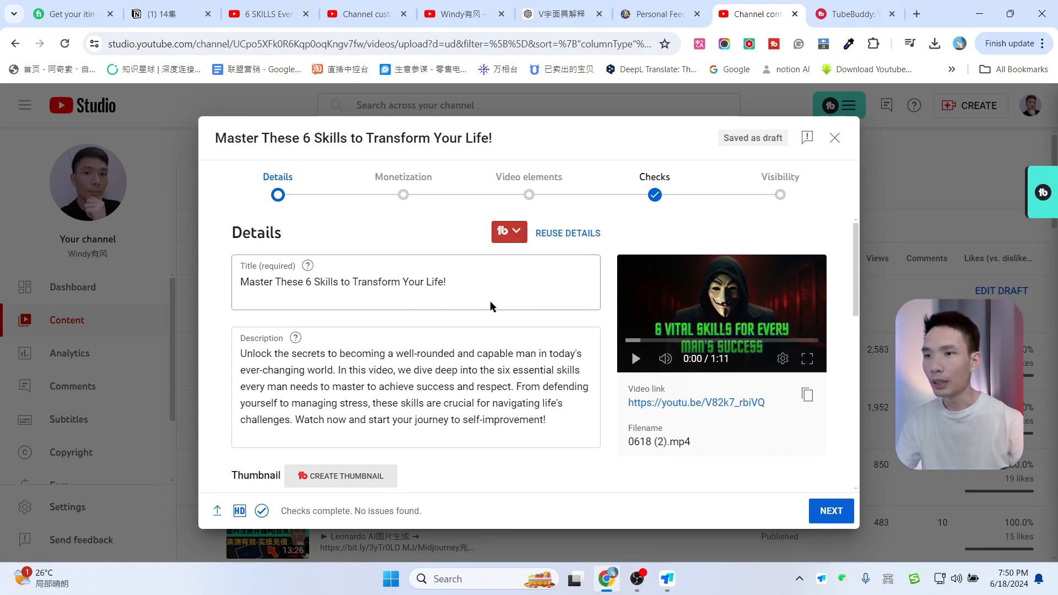
scroll(491, 301, down, 4)
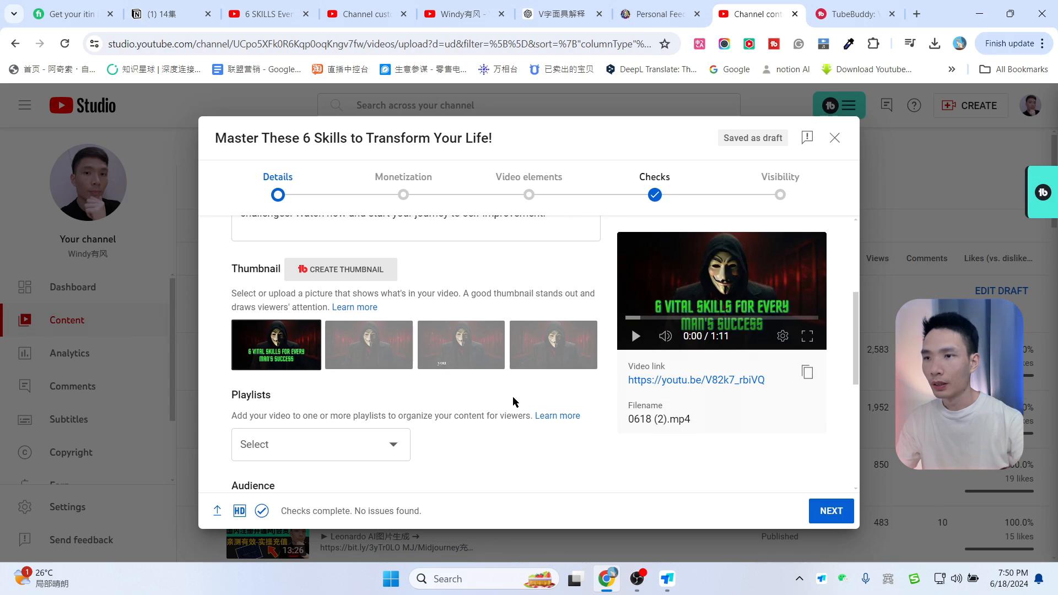
Expand SHOW MORE, add the 'self improvement audiobooks' tag and delete one unwanted tag
scroll(513, 397, down, 5)
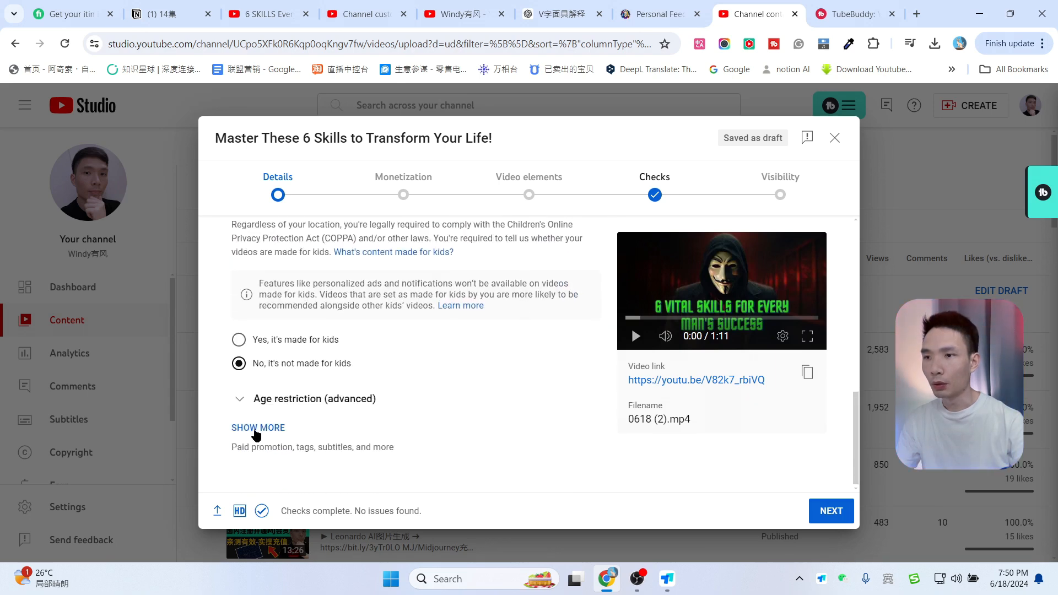
click(256, 428)
scroll(488, 341, down, 15)
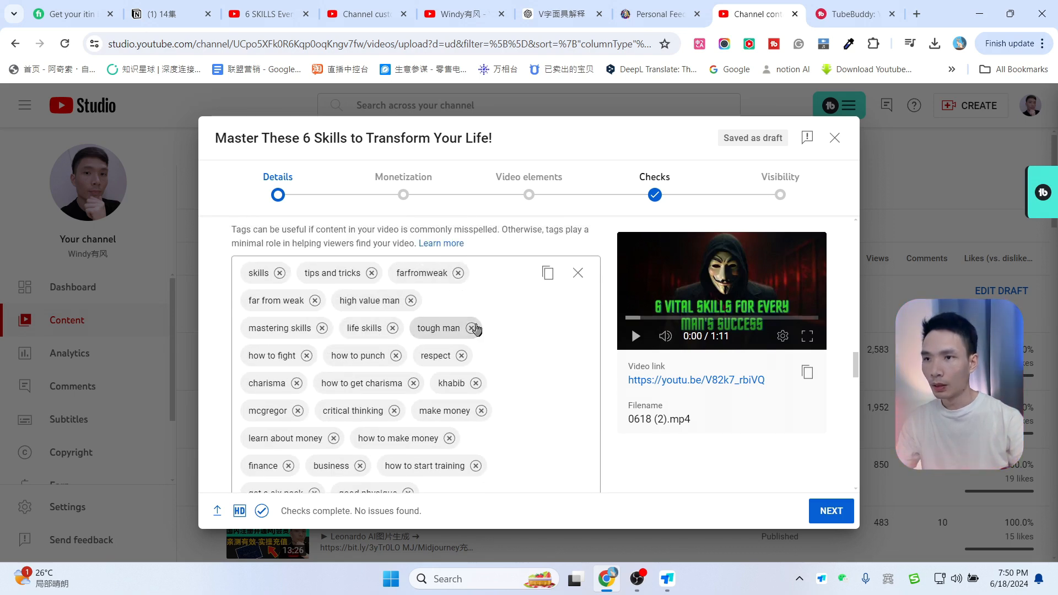
scroll(473, 331, down, 5)
scroll(530, 346, down, 3)
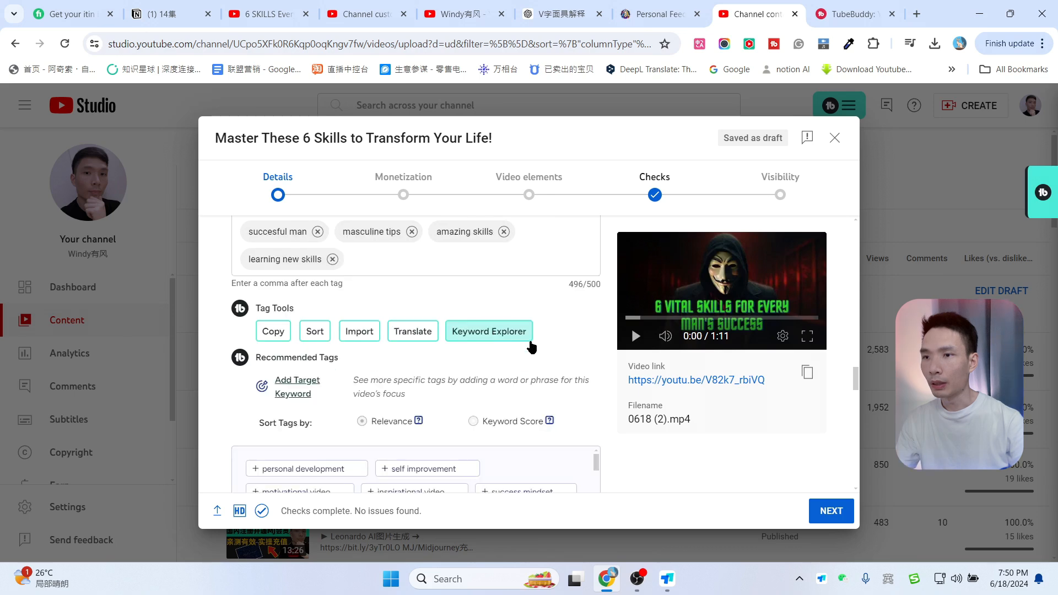
scroll(480, 378, down, 2)
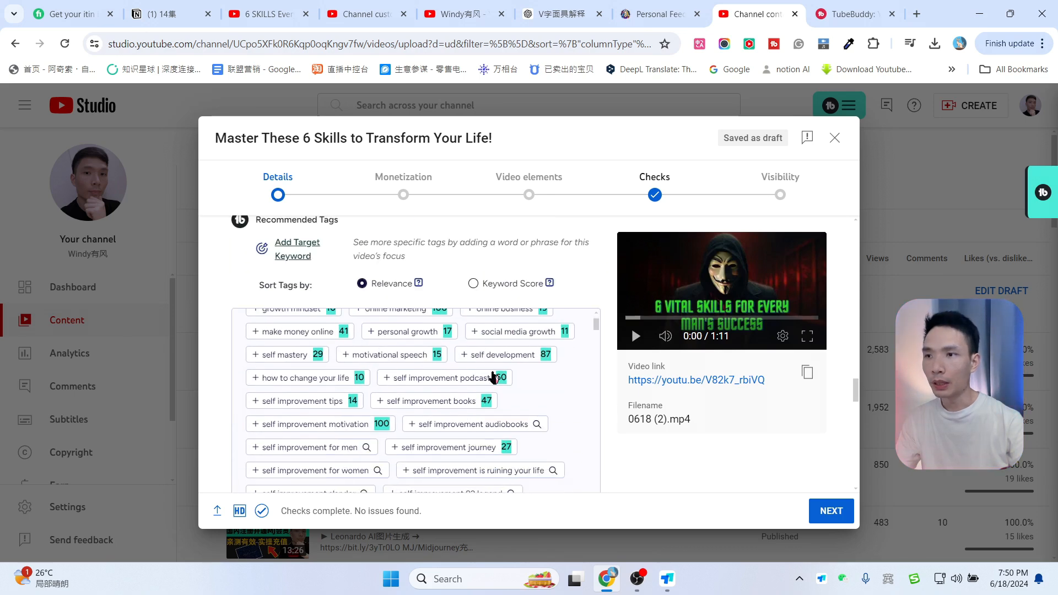
scroll(386, 375, down, 3)
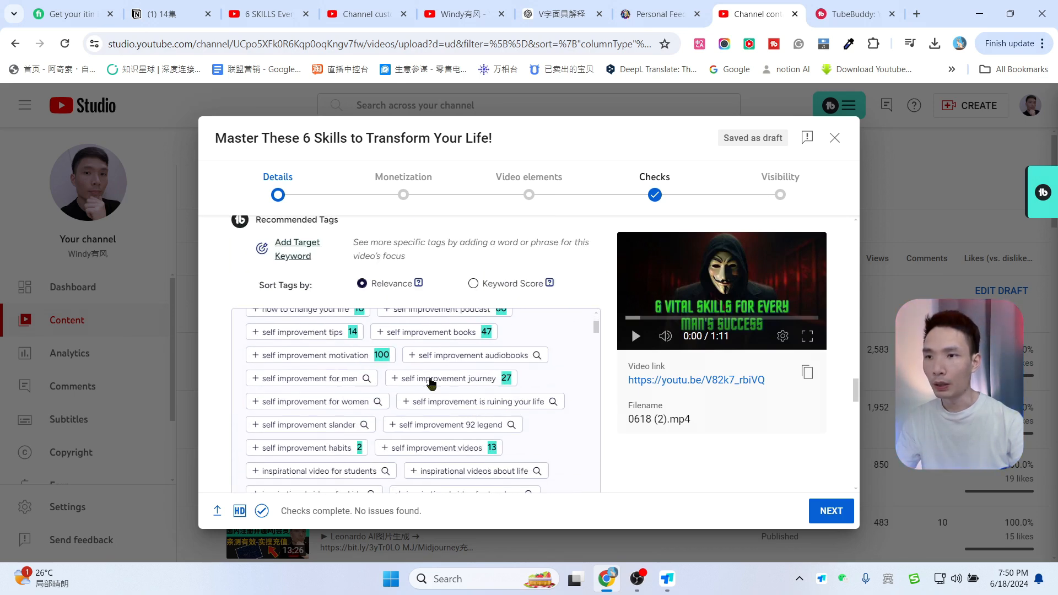
click(414, 356)
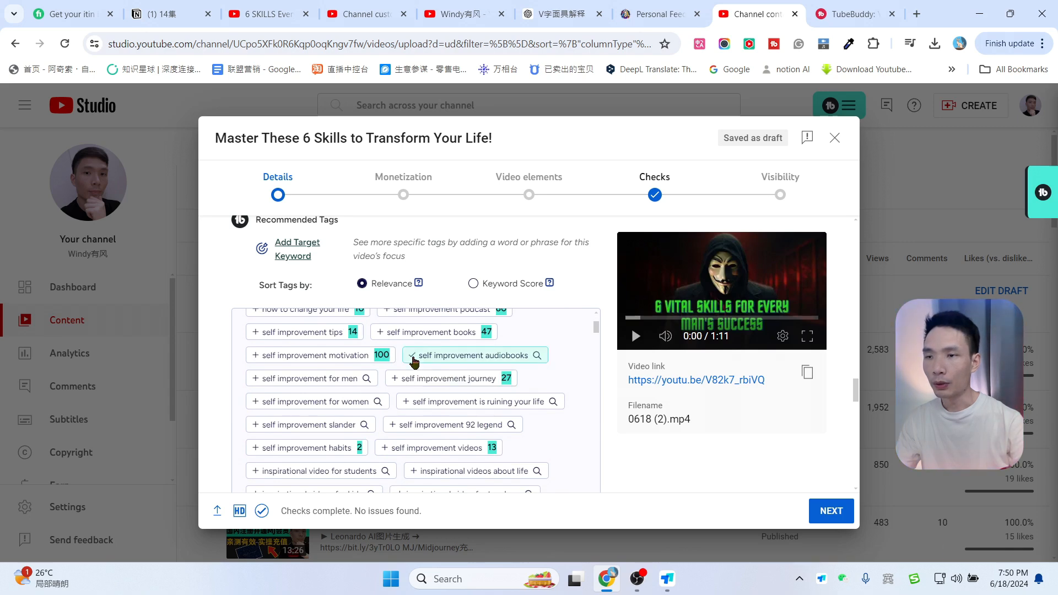
scroll(466, 369, up, 5)
scroll(468, 378, down, 4)
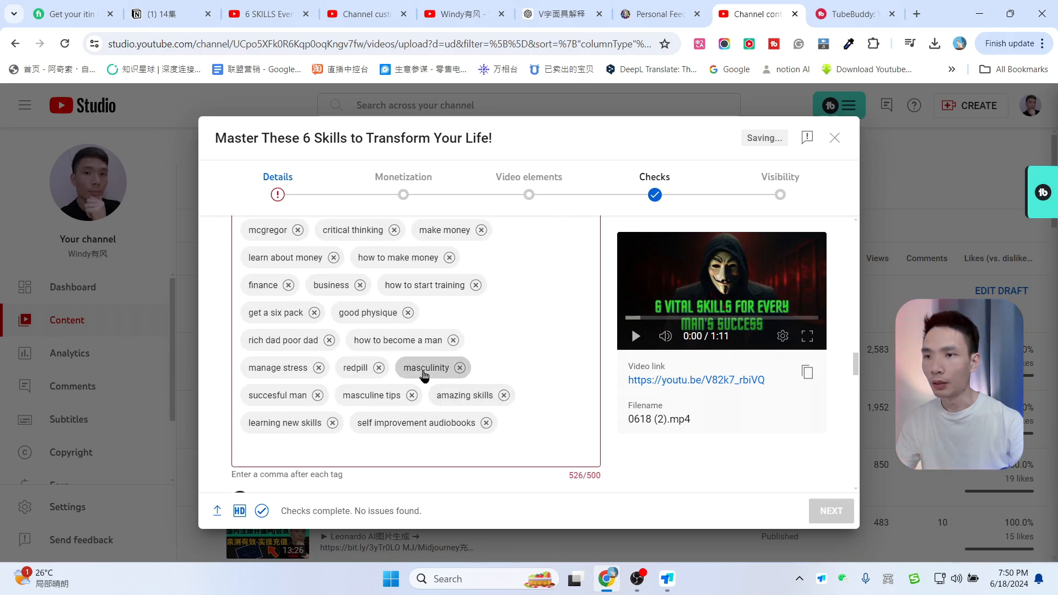
click(379, 367)
scroll(319, 375, down, 5)
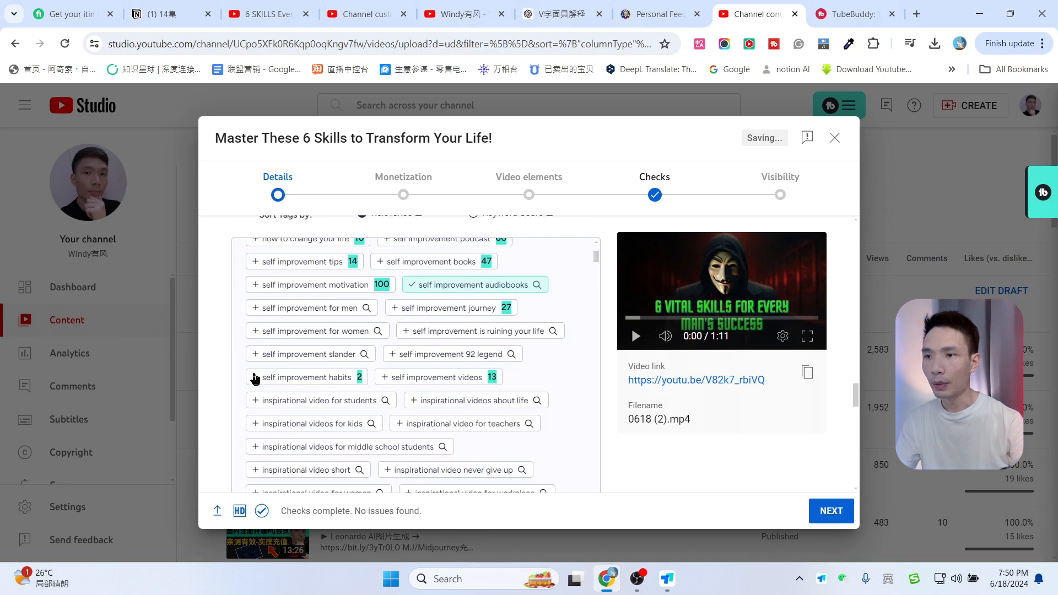
Add 'self improvement habits' and 'inspirational videos about life', removing tags like 'redpill' to reach 494/500
click(256, 378)
scroll(476, 373, up, 5)
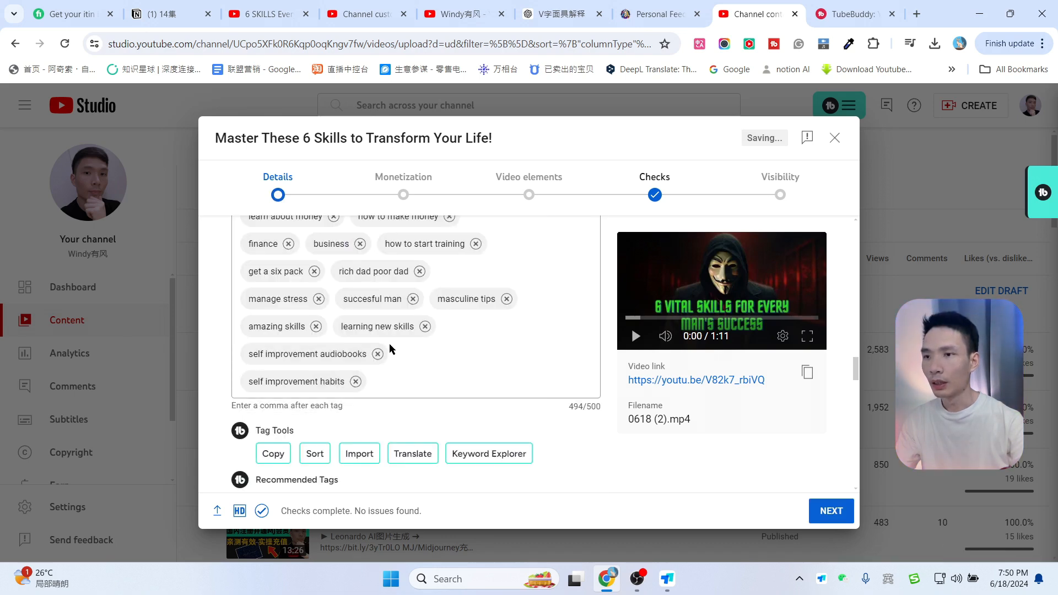
scroll(485, 353, down, 5)
scroll(484, 356, down, 1)
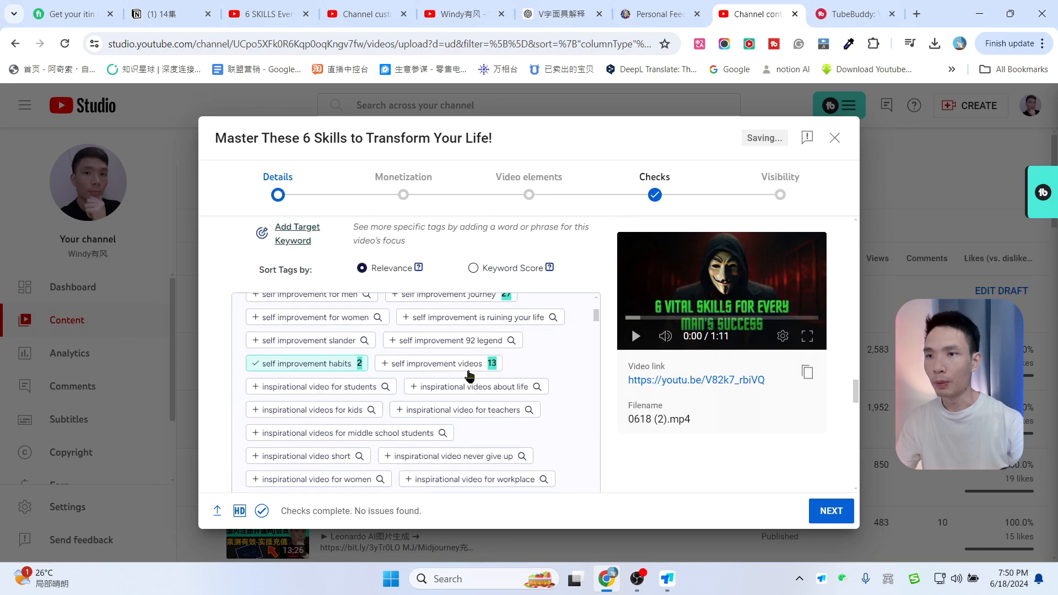
click(418, 388)
scroll(498, 382, up, 6)
scroll(513, 375, down, 2)
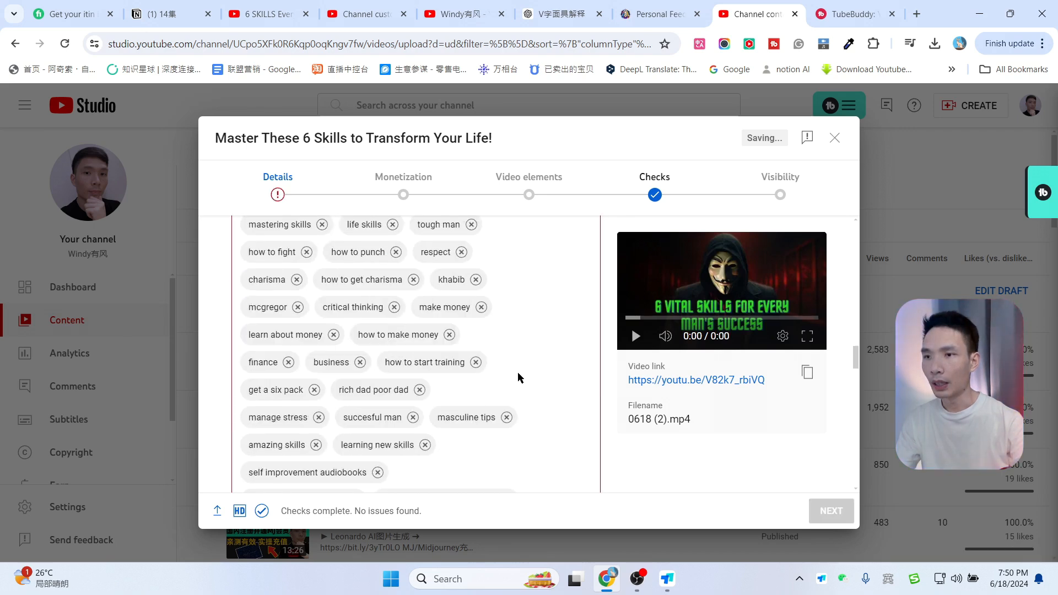
scroll(517, 377, down, 1)
click(504, 338)
click(505, 339)
scroll(479, 386, down, 1)
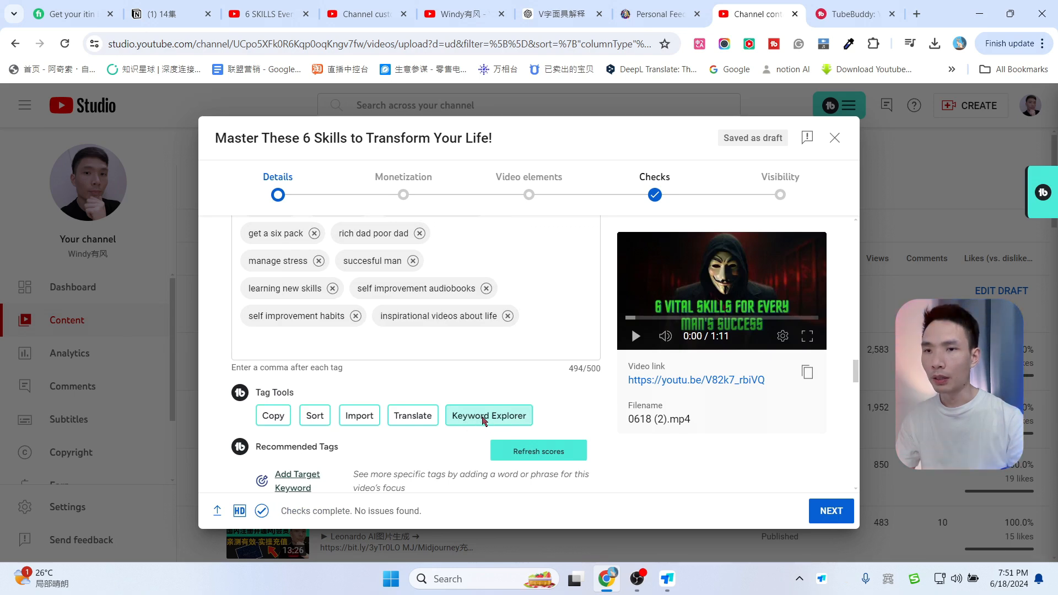
Try the Keyword Explorer, then select 'self improvement' from the audiobooks tag
click(482, 418)
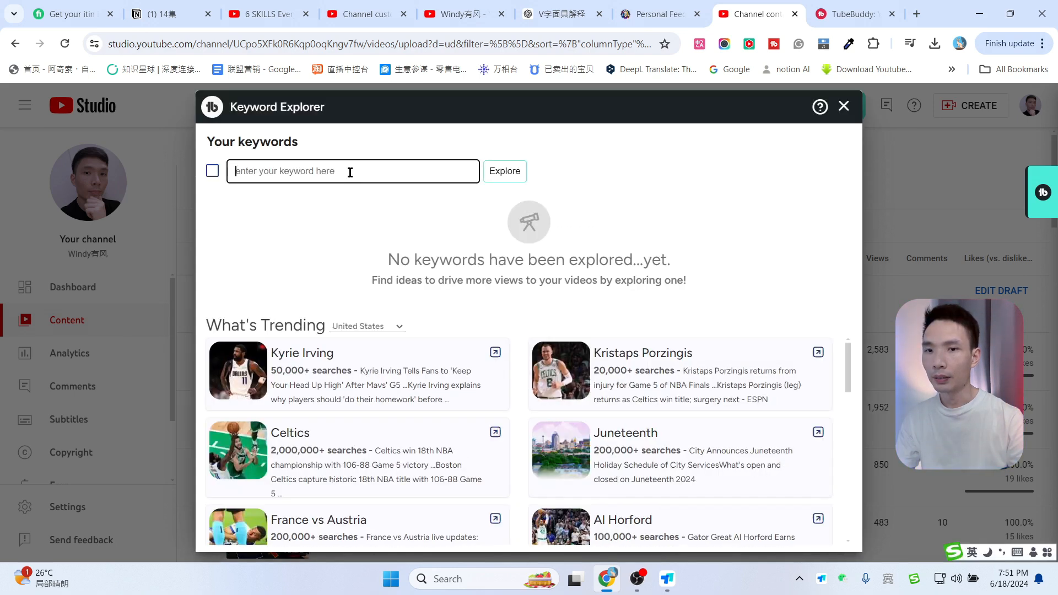
click(843, 110)
drag(358, 288, 427, 293)
key(ctrl+c)
Explore 'self improvement', reviewing its 19/100 score, 350K monthly searches and 409M results
click(474, 417)
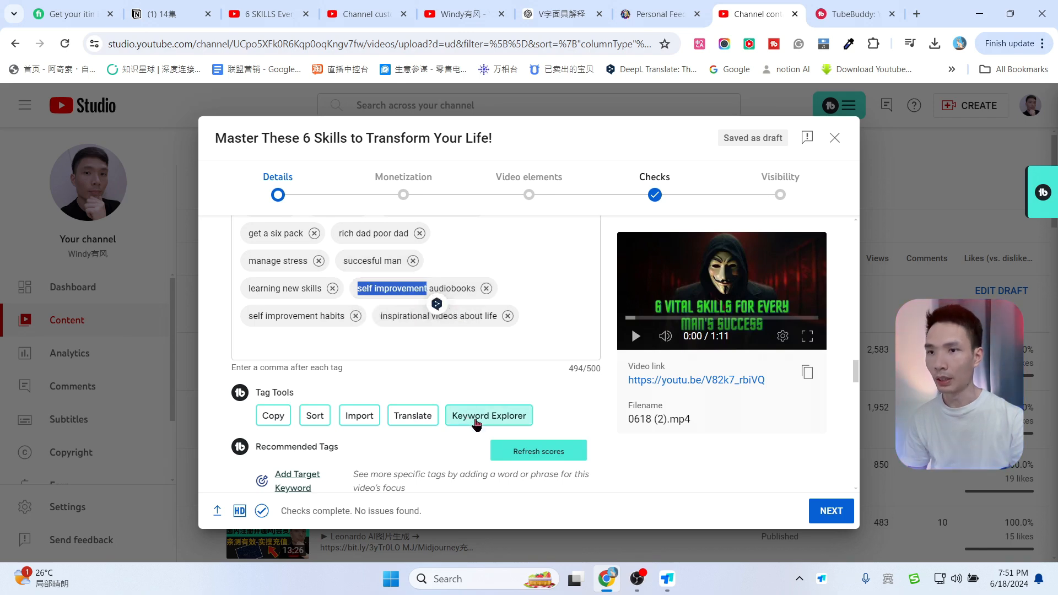
click(331, 173)
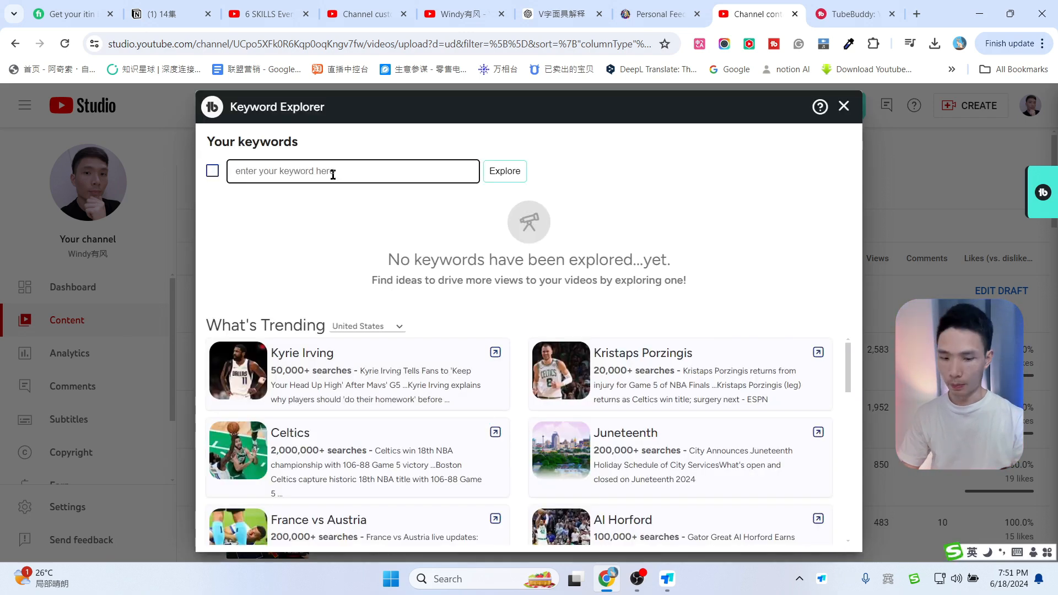
key(ctrl+v)
key(Return)
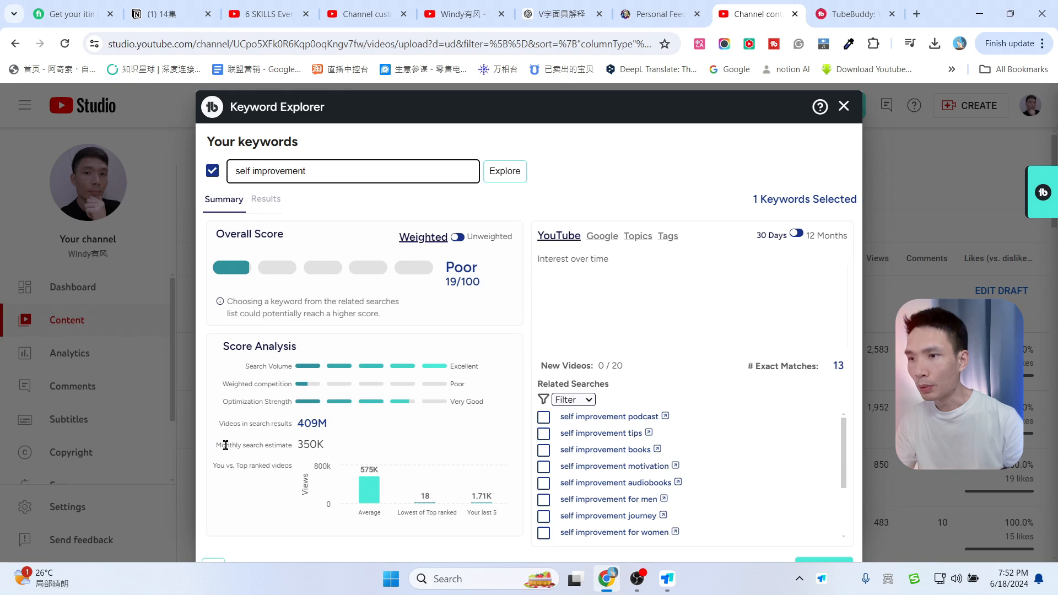
drag(226, 445, 333, 449)
click(326, 426)
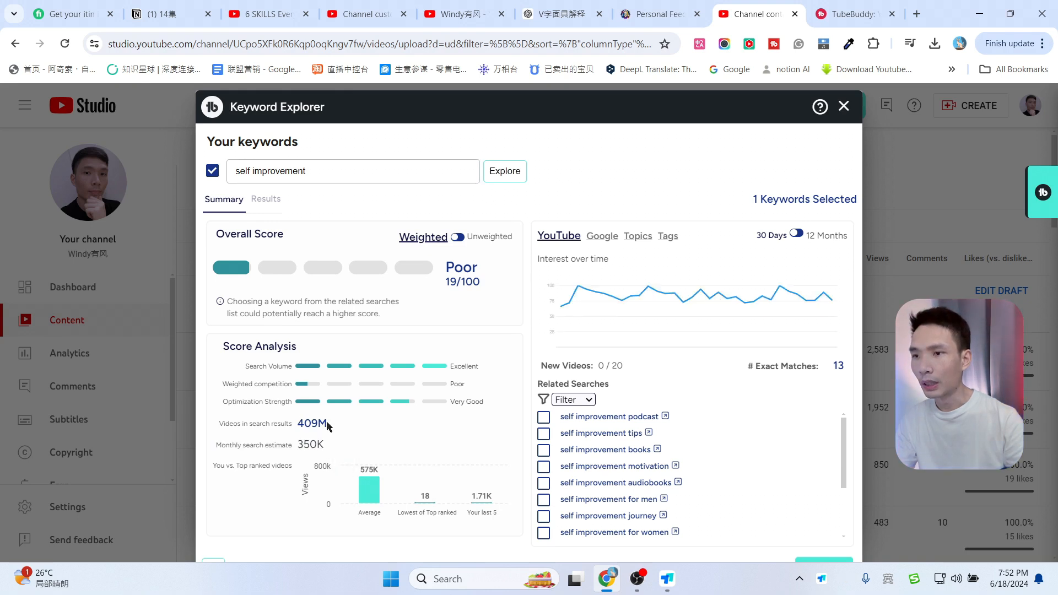
drag(225, 423, 344, 436)
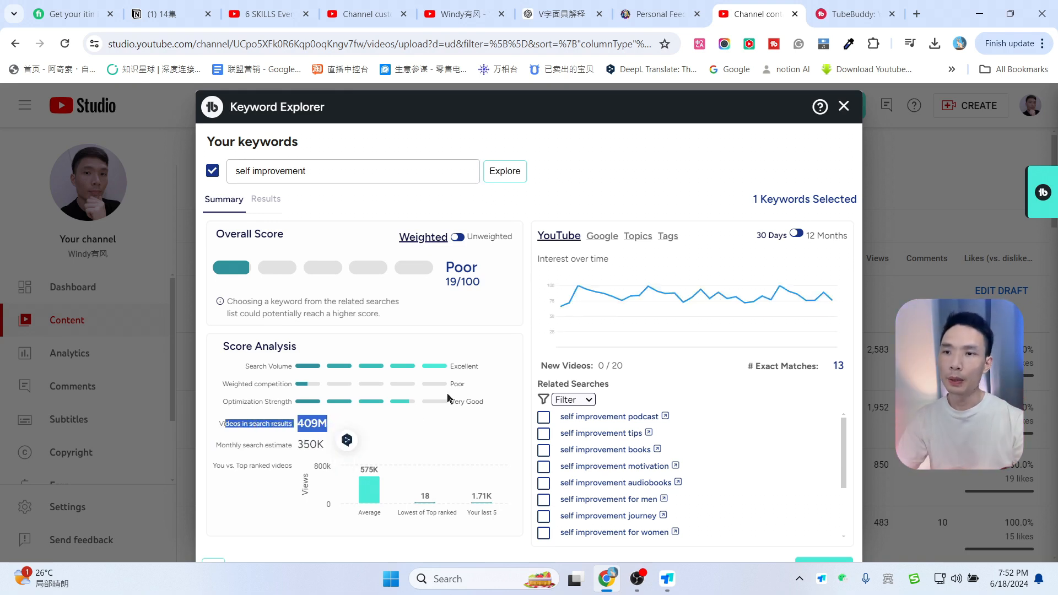
click(345, 435)
scroll(606, 446, down, 3)
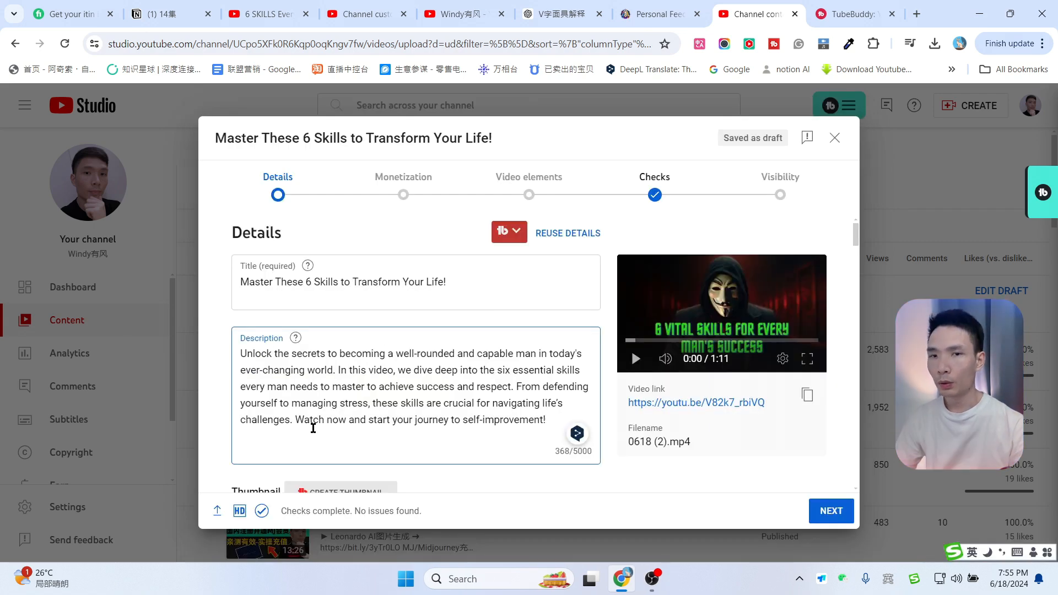
Paste the timestamp chapter block below the video description
scroll(308, 424, down, 1)
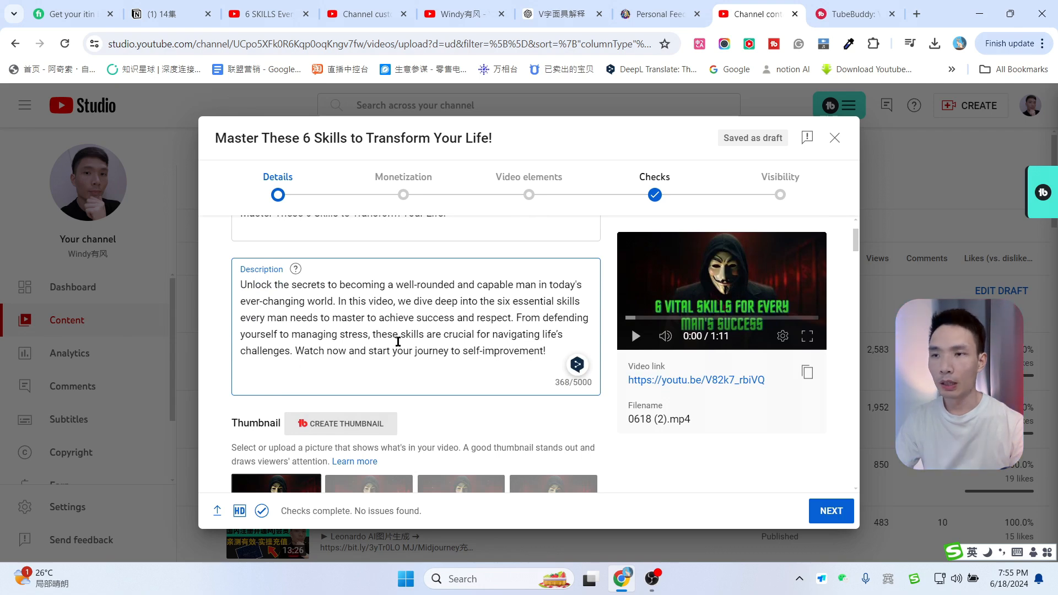
key(ctrl+v)
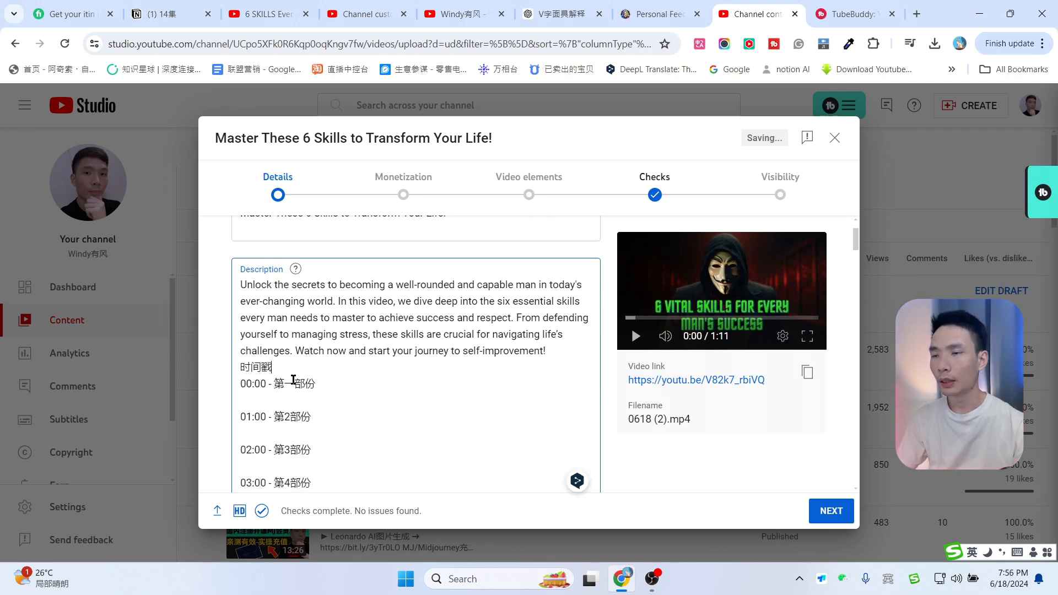
scroll(257, 335, down, 1)
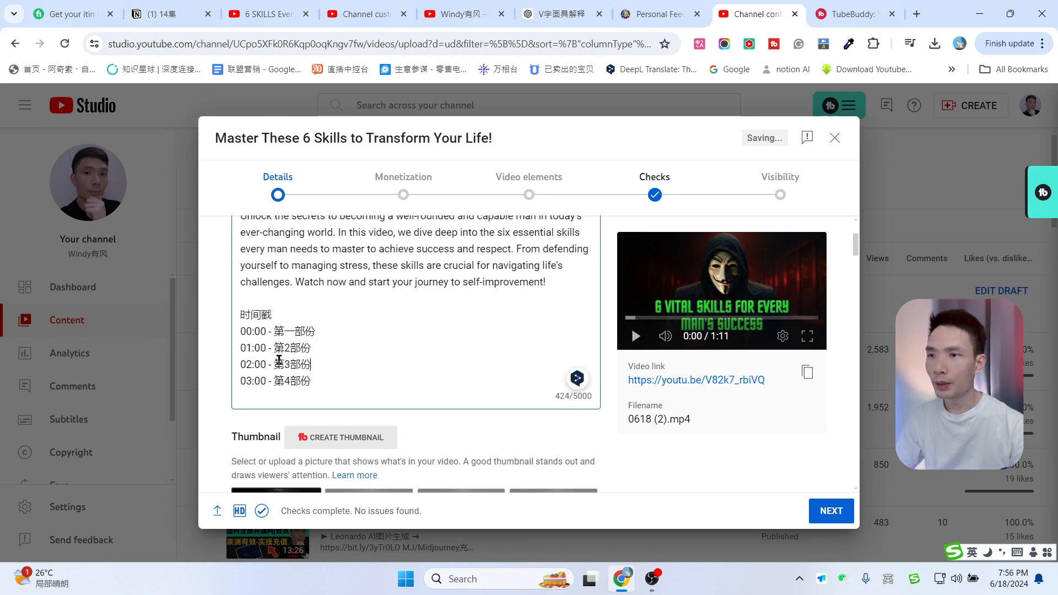
Edit the chapters to 00:00 第一部份, 01:00 自我提示, 01:05 第3部份 and delete the 03:00 line
drag(276, 364, 320, 365)
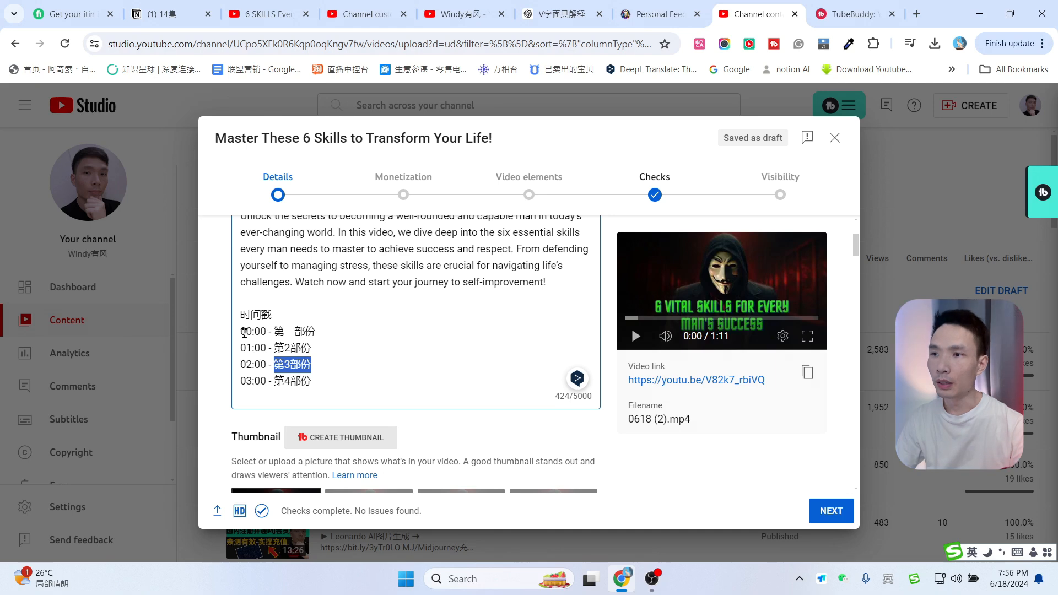
drag(266, 332, 321, 345)
click(293, 350)
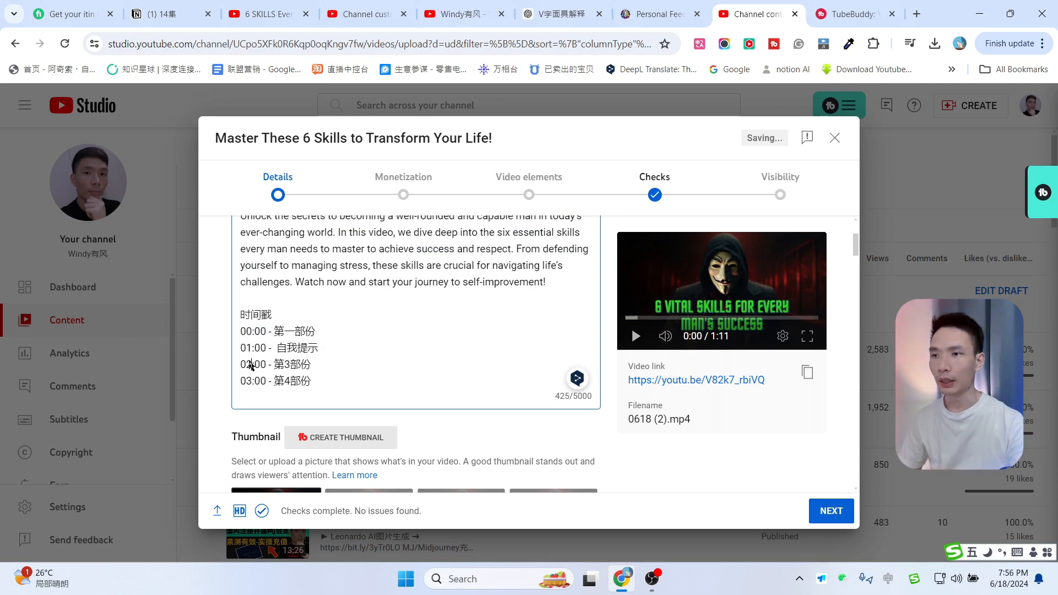
drag(252, 365, 255, 361)
text(1)
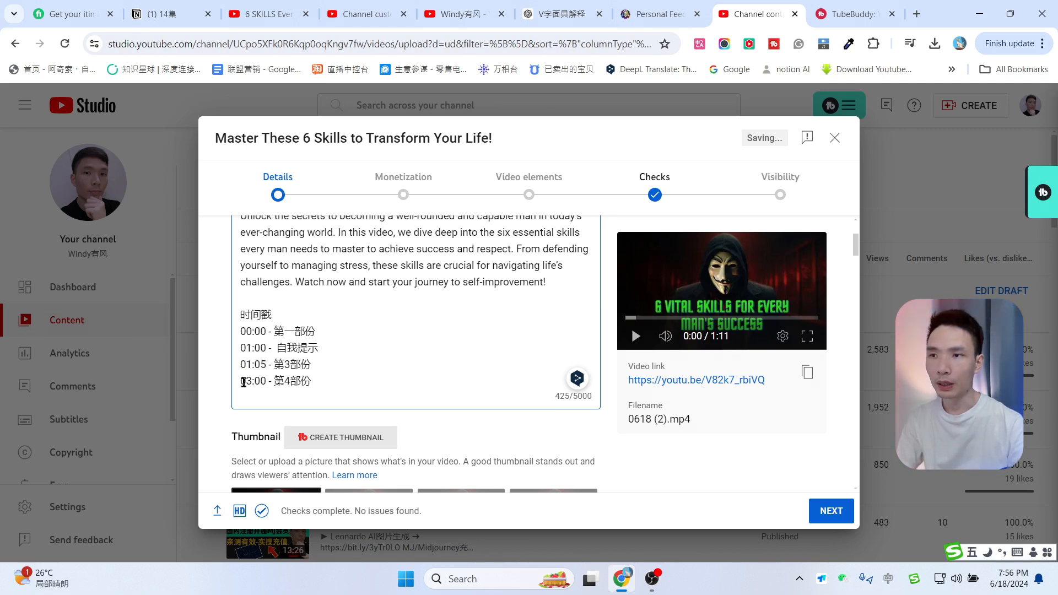
drag(245, 382, 321, 381)
key(BackSpace)
key(BackSpace)
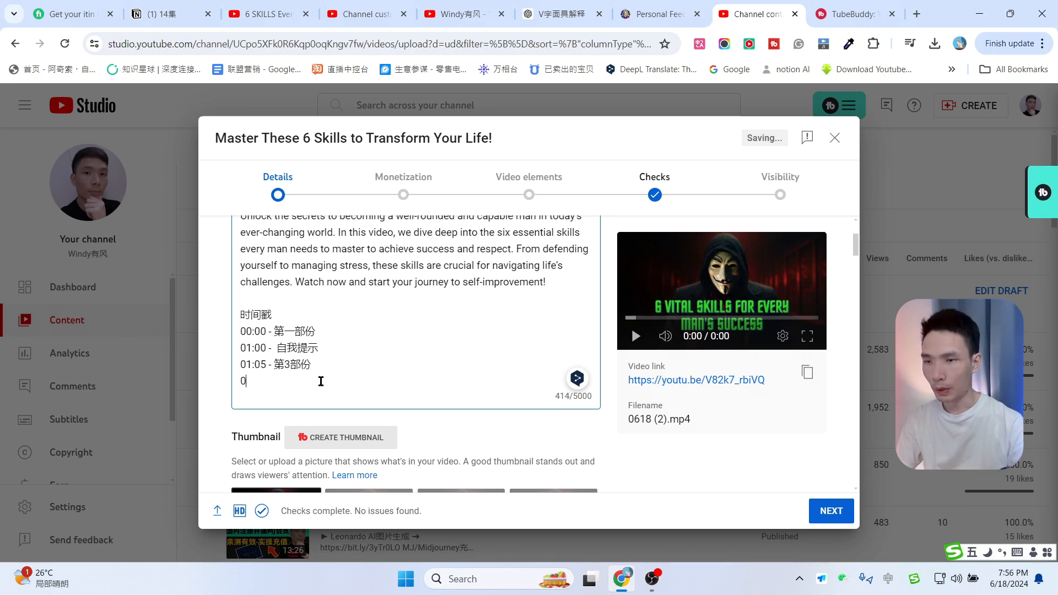
scroll(382, 333, down, 3)
scroll(381, 334, down, 1)
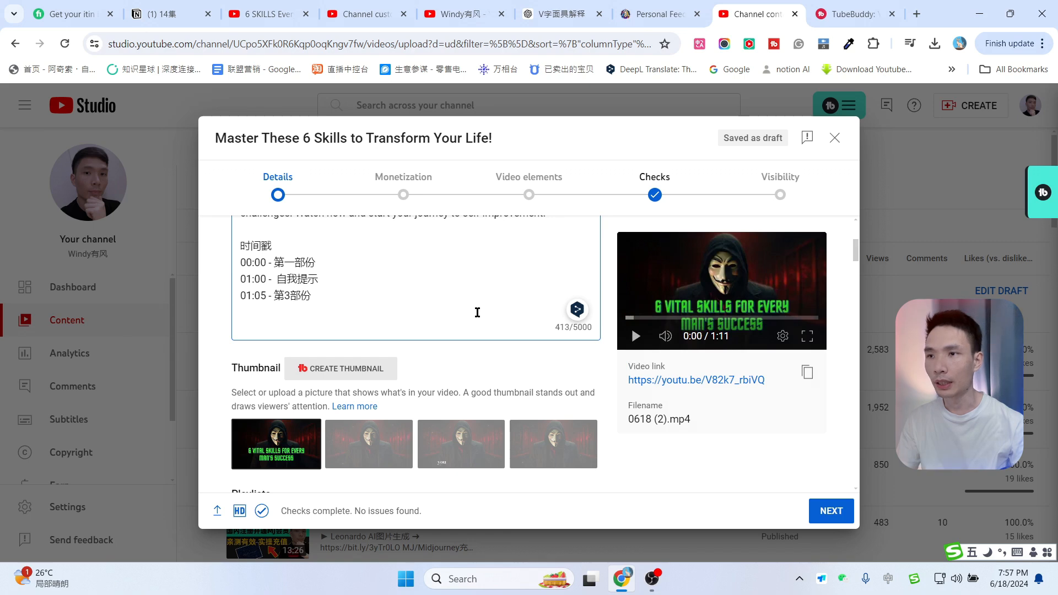
scroll(477, 312, down, 15)
Turn Monetization On for the video
click(836, 515)
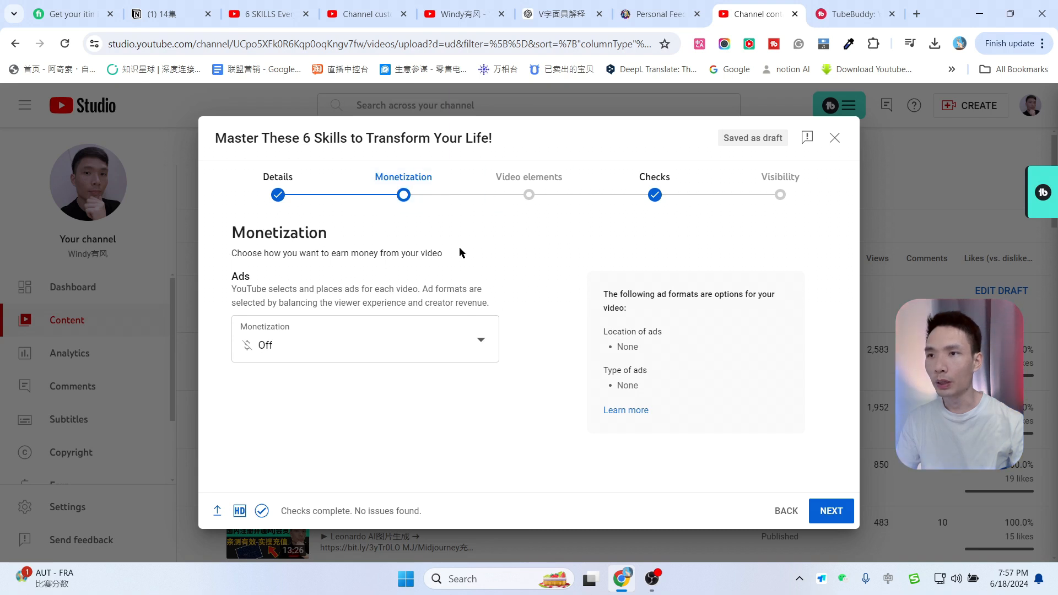
click(401, 350)
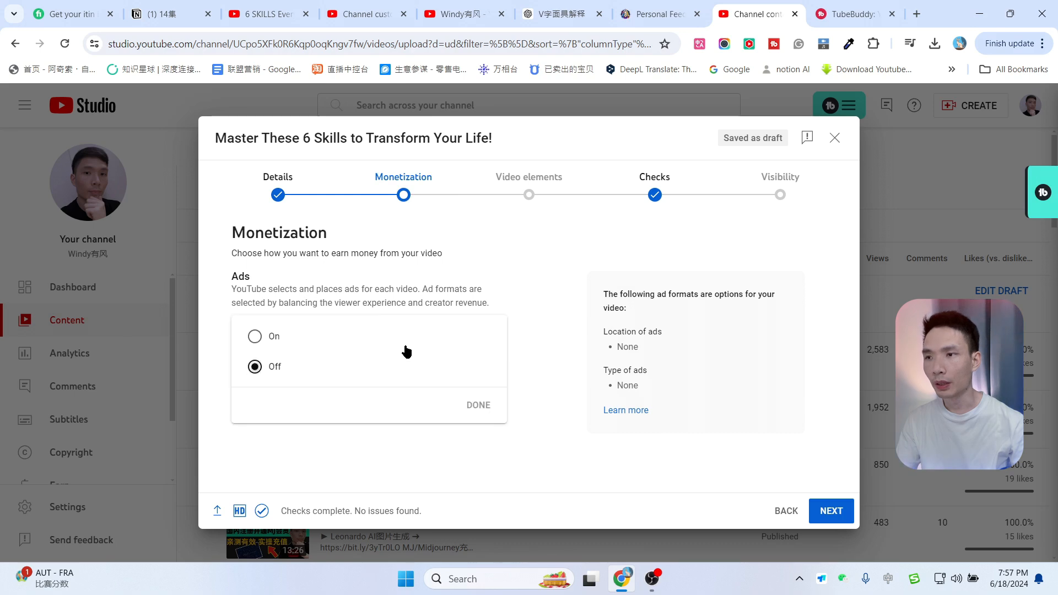
click(256, 339)
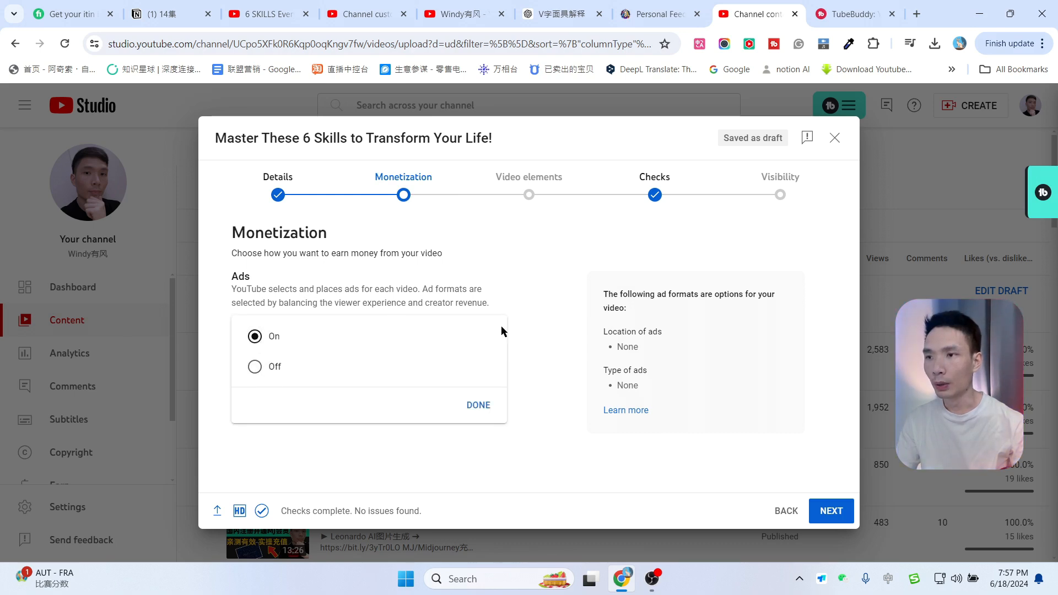
click(477, 407)
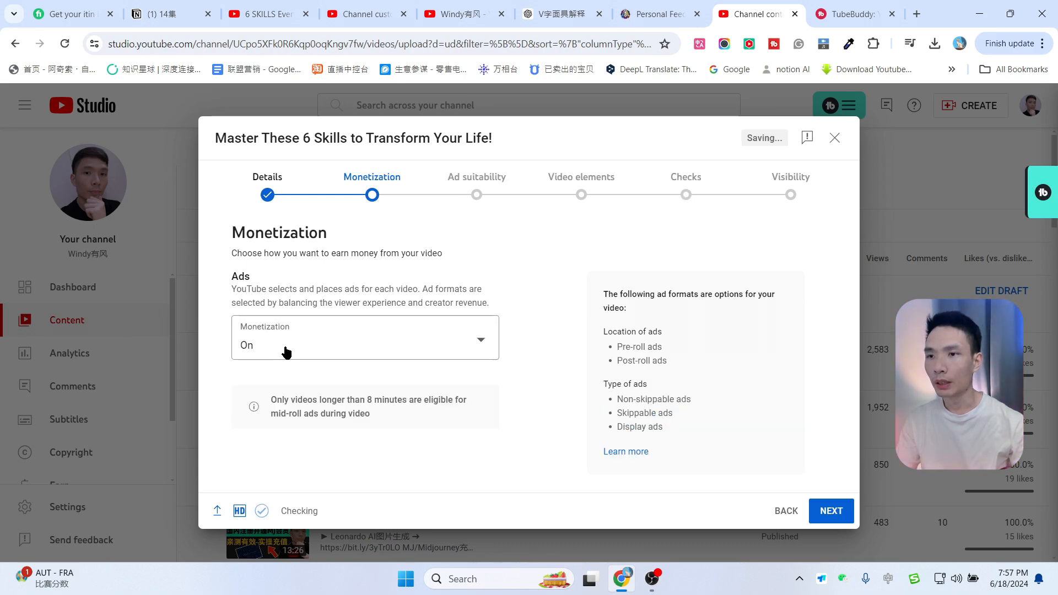
Rate ad suitability as 'None of the above' and submit the rating
click(826, 511)
scroll(529, 353, down, 5)
scroll(499, 364, up, 4)
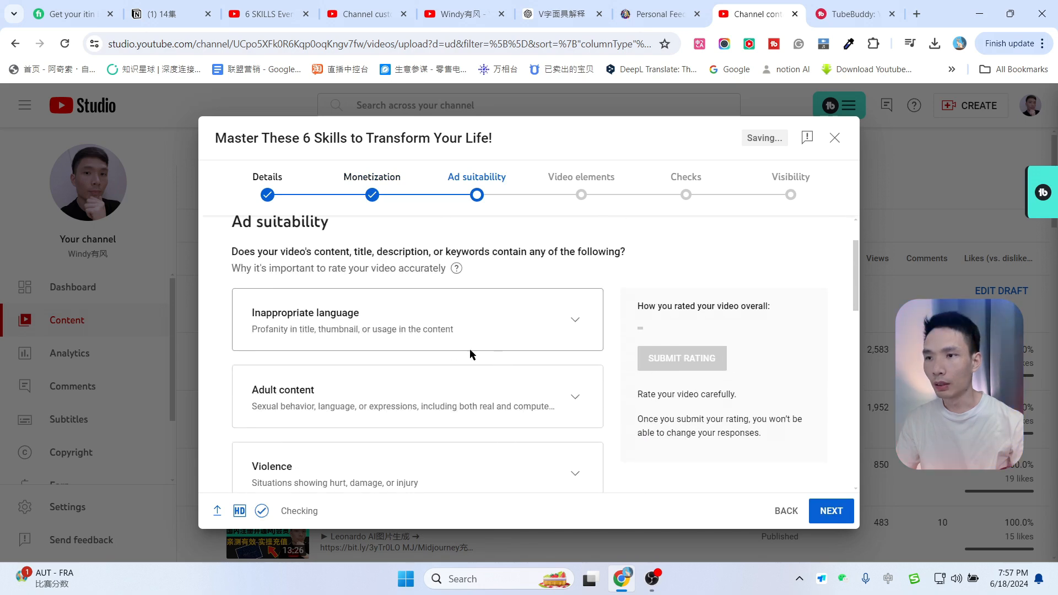
scroll(393, 350, down, 3)
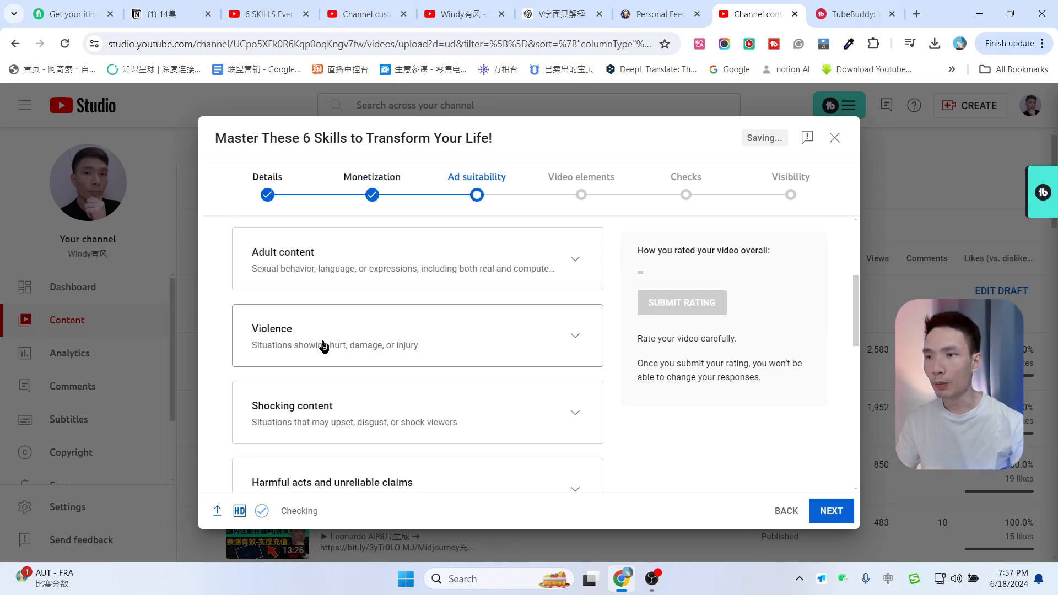
scroll(447, 318, down, 10)
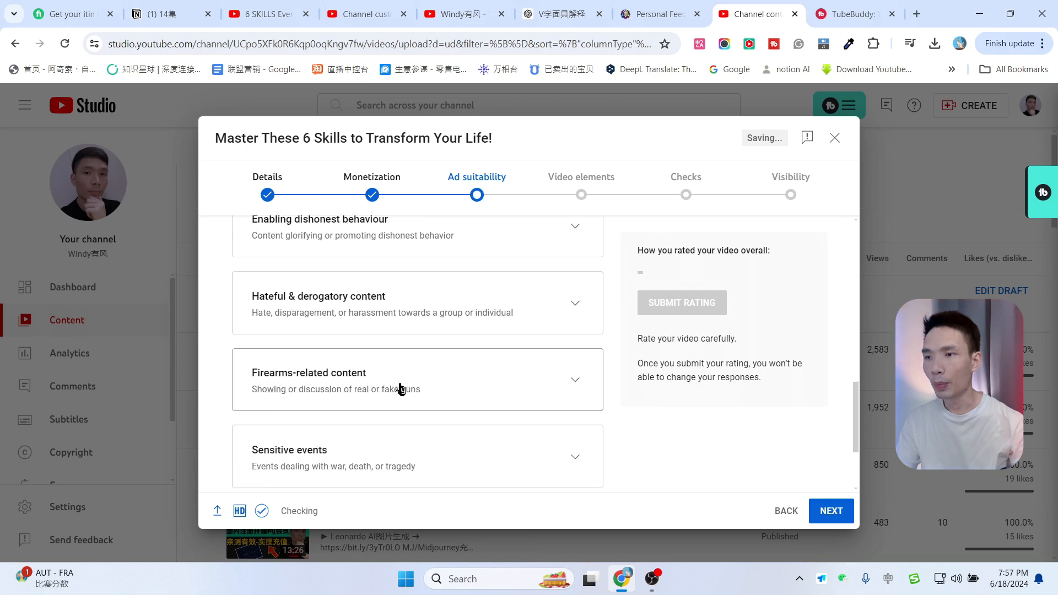
click(242, 468)
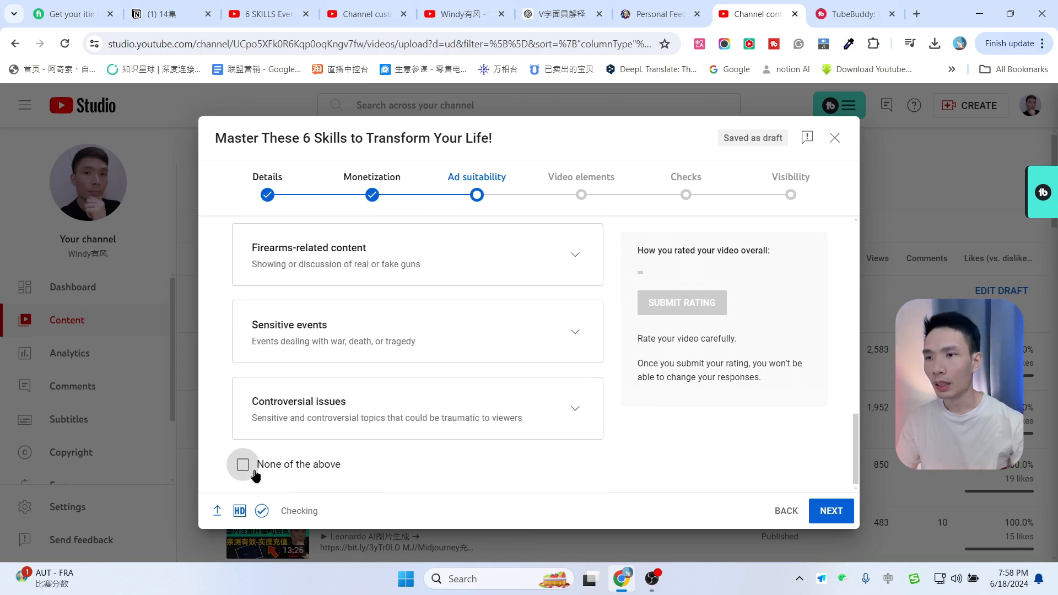
scroll(639, 374, up, 10)
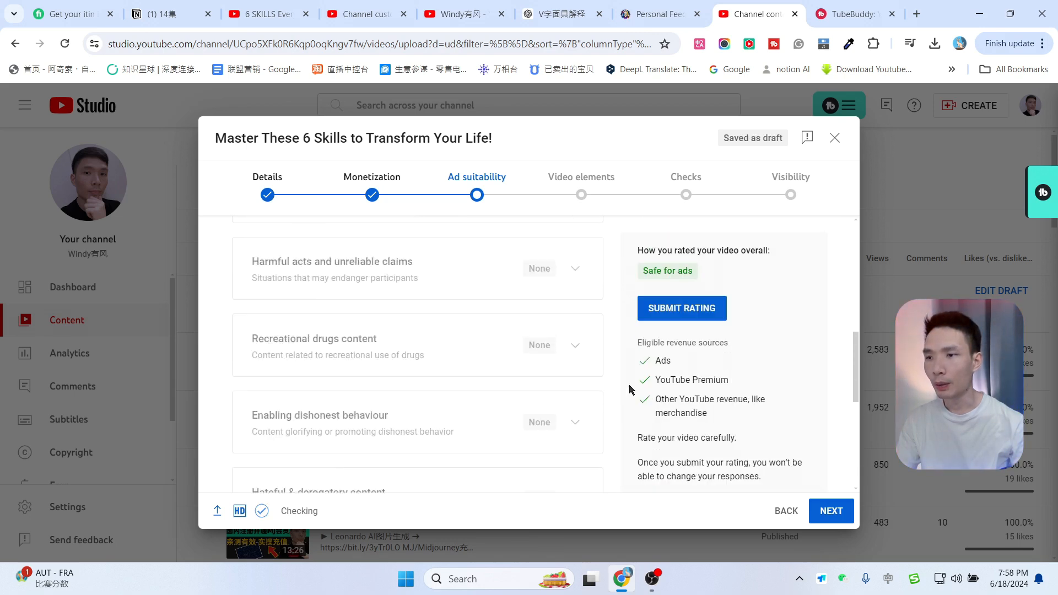
click(676, 314)
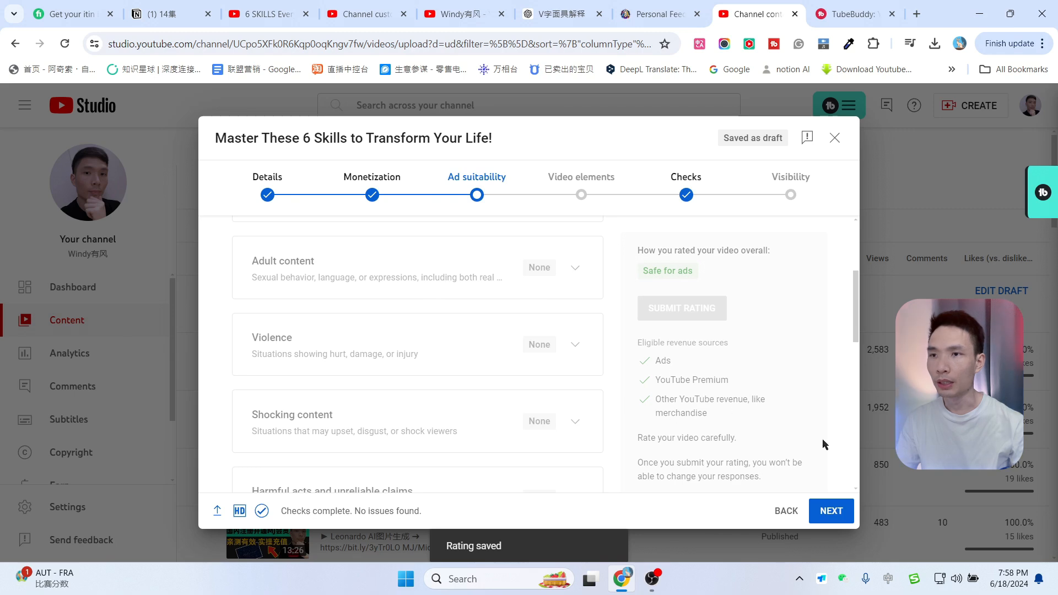
Advance to Video elements, dismiss Tag products without adding any, and start adding an end screen
click(840, 512)
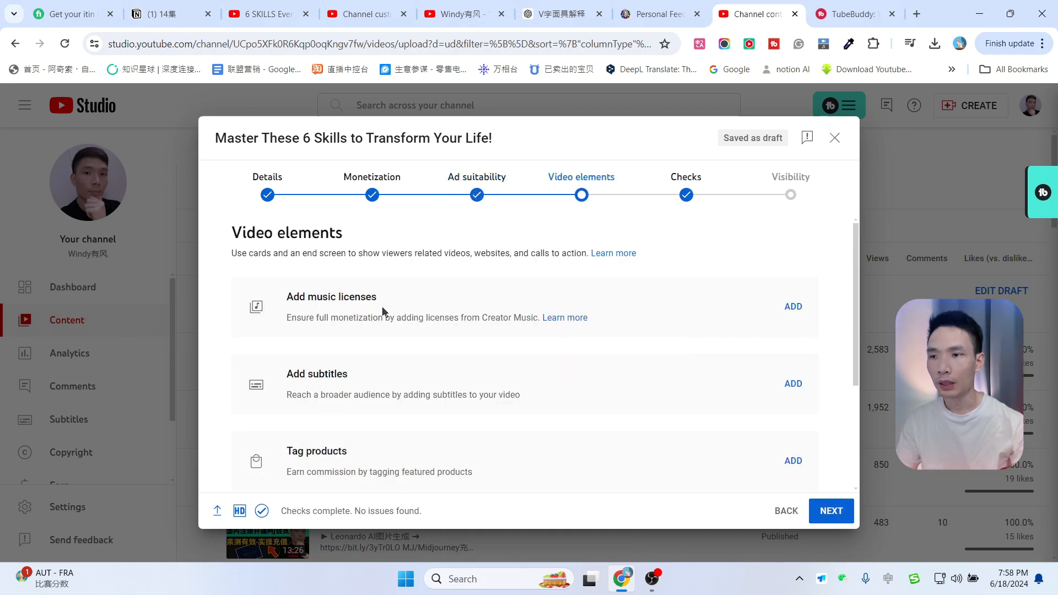
scroll(376, 374, down, 1)
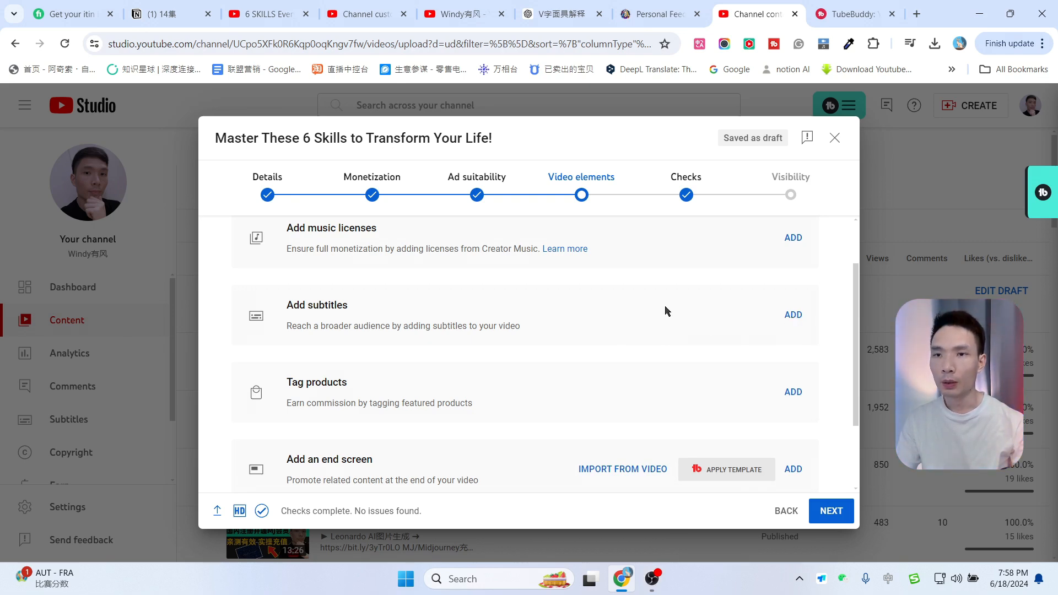
scroll(666, 309, down, 1)
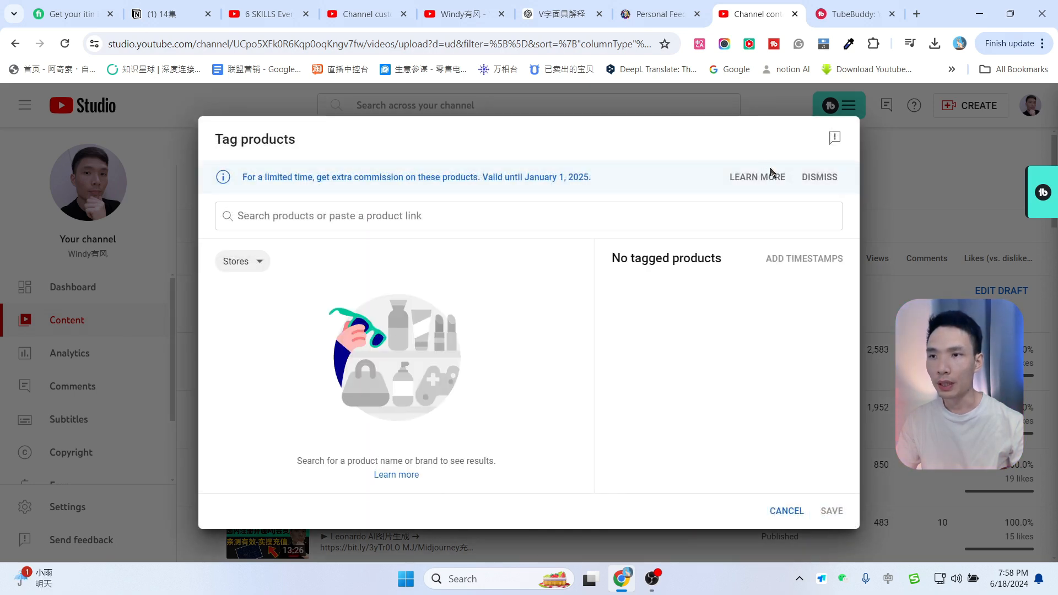
click(787, 511)
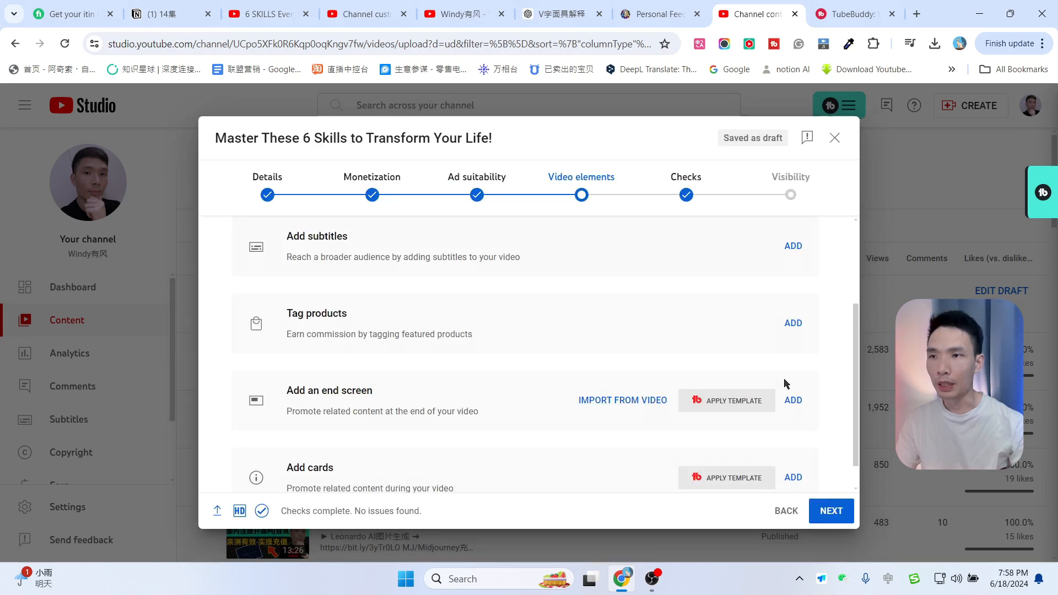
scroll(710, 317, down, 1)
drag(284, 359, 376, 358)
click(608, 334)
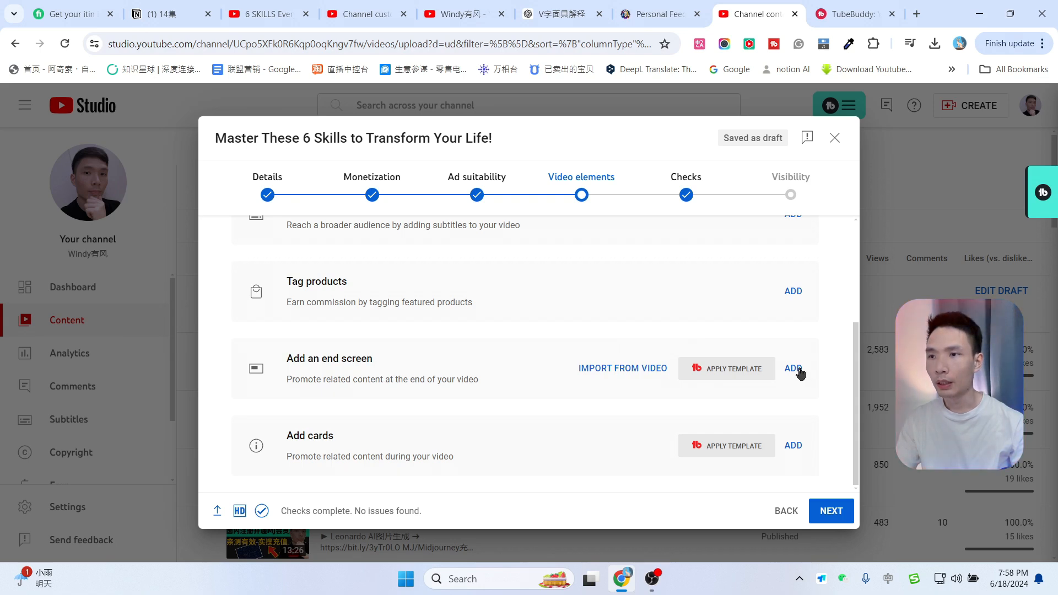
click(794, 369)
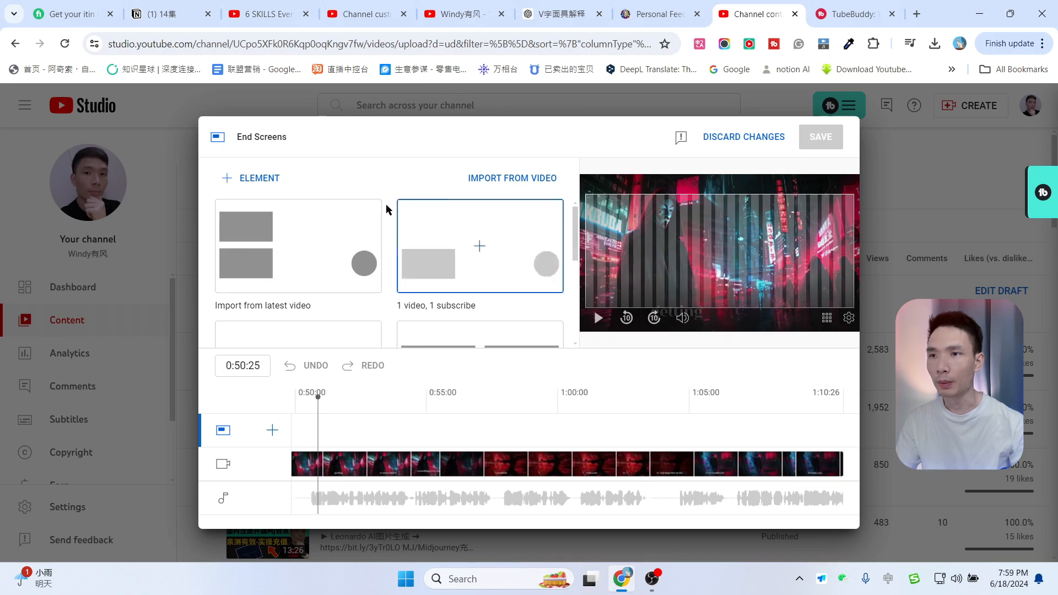
Apply the subscribe-plus-playlist end screen template, leaving the playlist element bottom-right
scroll(415, 277, down, 2)
scroll(408, 285, up, 2)
scroll(409, 284, down, 2)
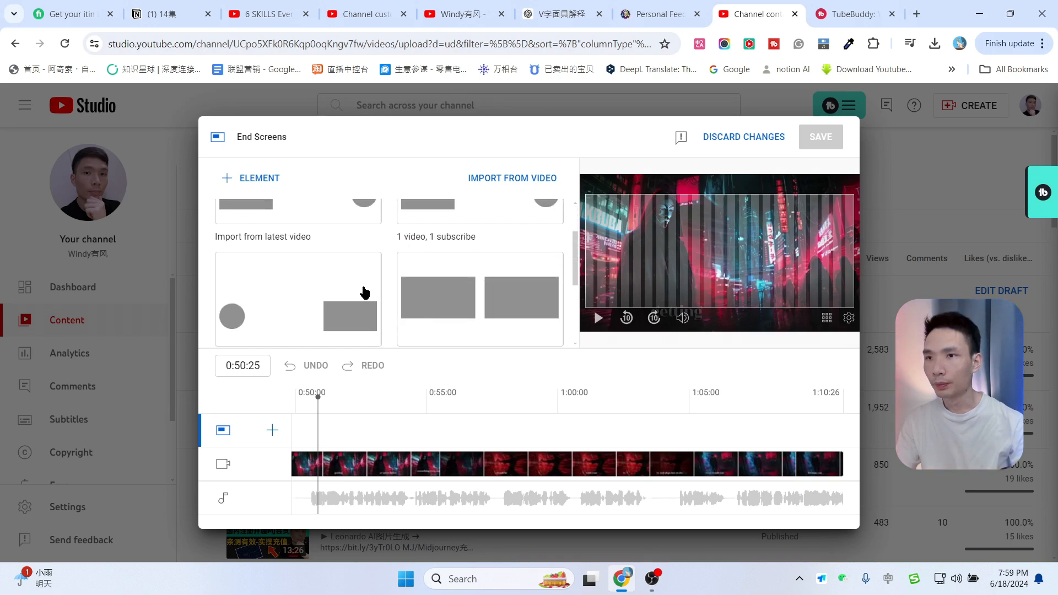
click(330, 277)
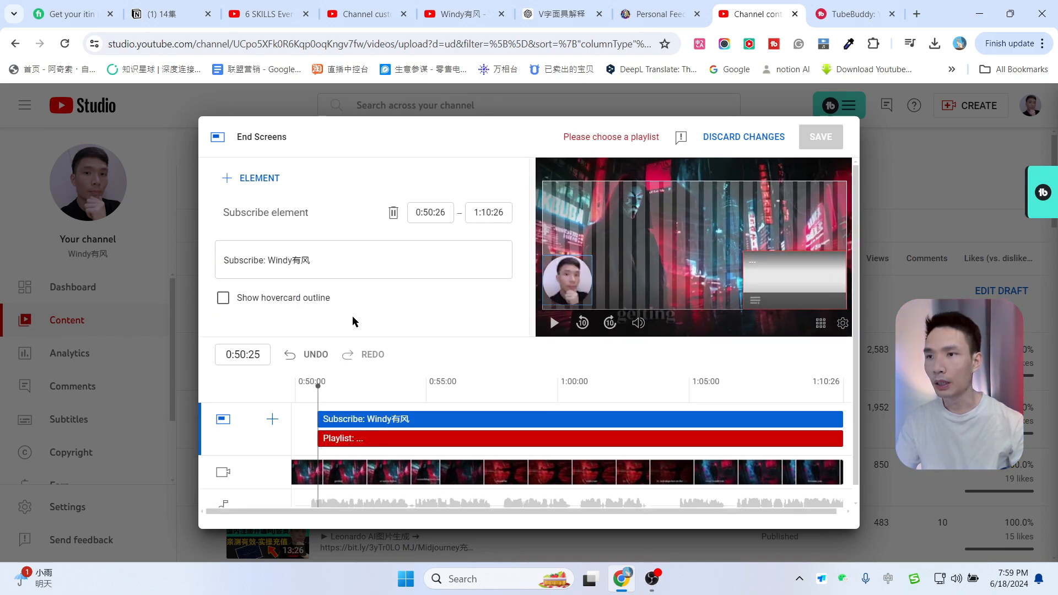
click(788, 276)
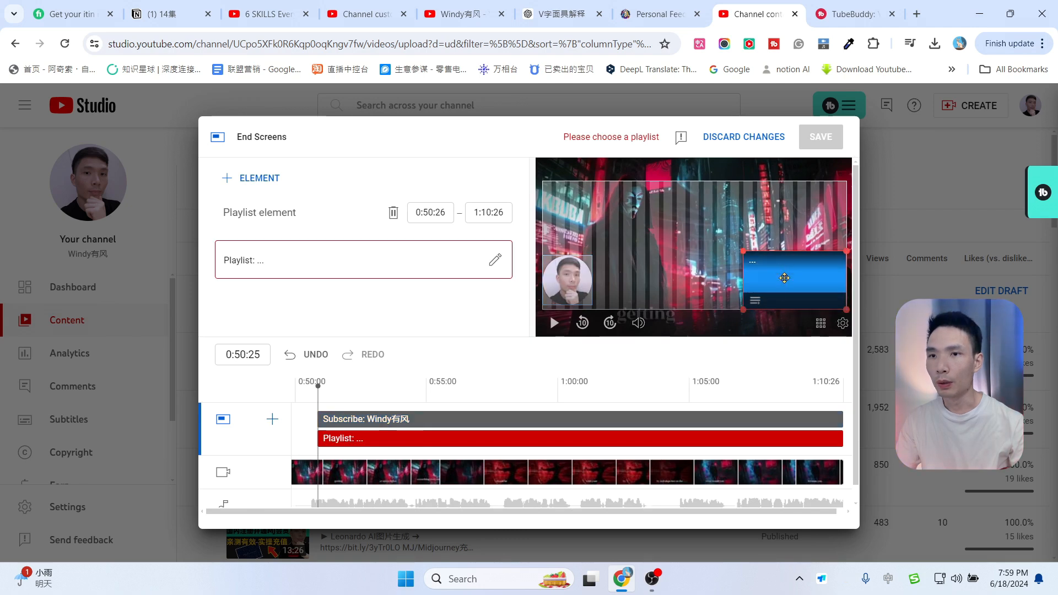
mouse_move(774, 282)
mouse_down()
mouse_move(751, 221)
mouse_move(774, 283)
mouse_up()
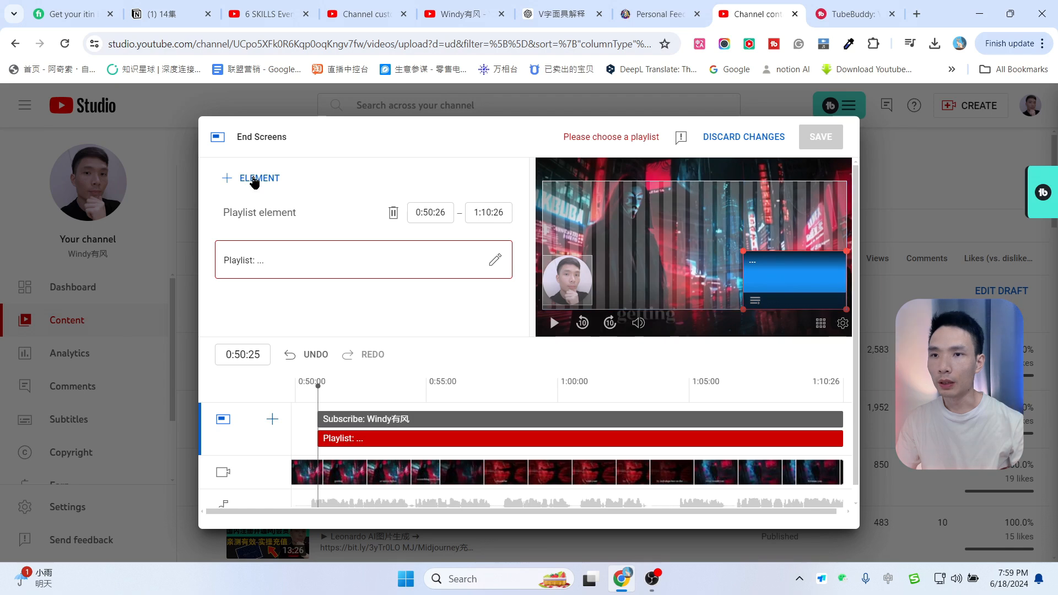
Add 'Most recent upload' and 'Best for viewer' video elements, delete the playlist element, and save
click(254, 180)
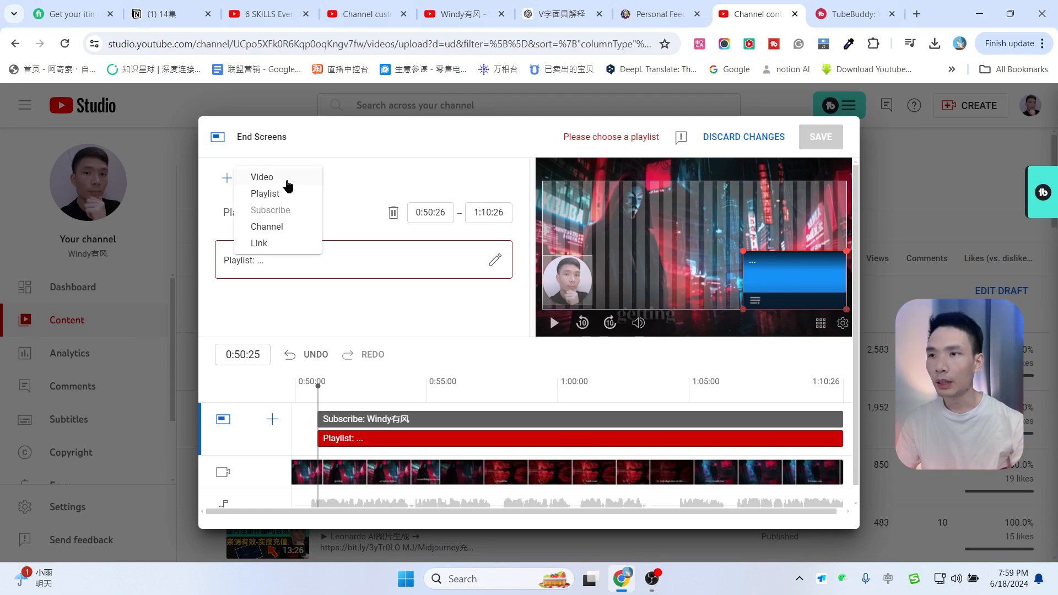
click(286, 180)
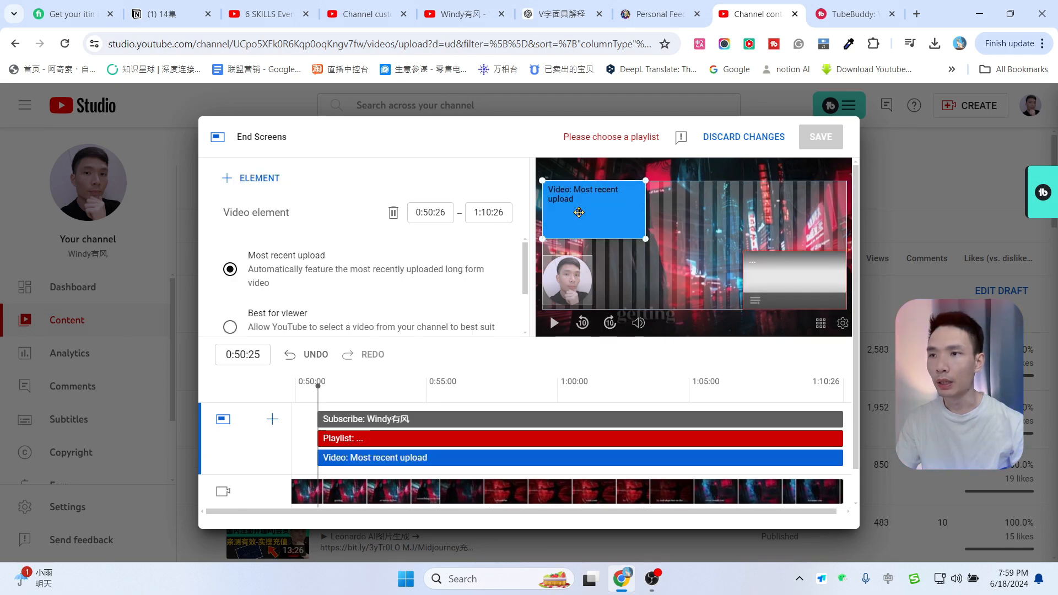
click(254, 178)
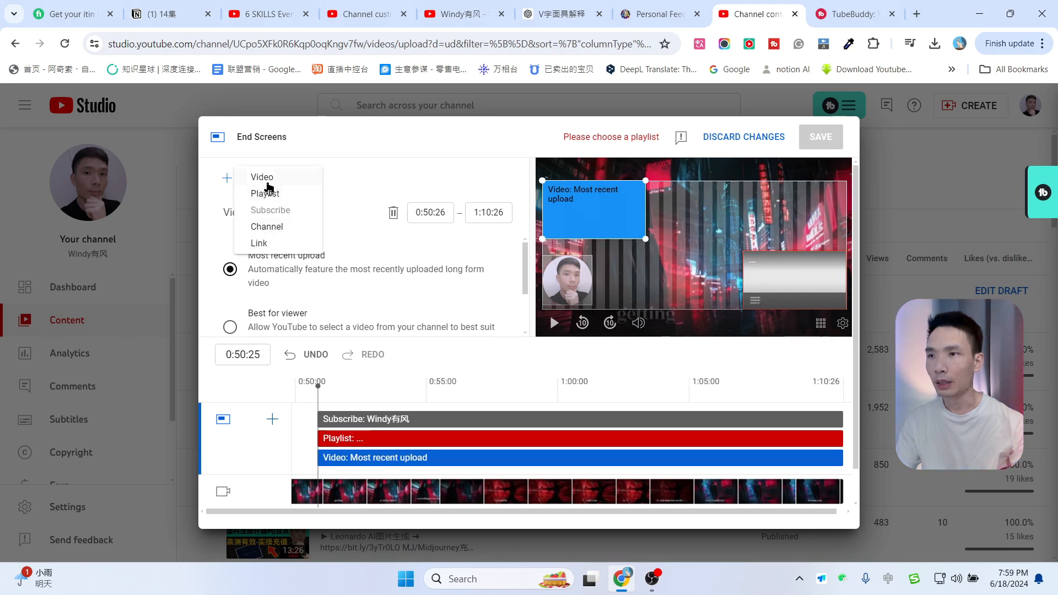
click(259, 177)
click(418, 438)
click(394, 213)
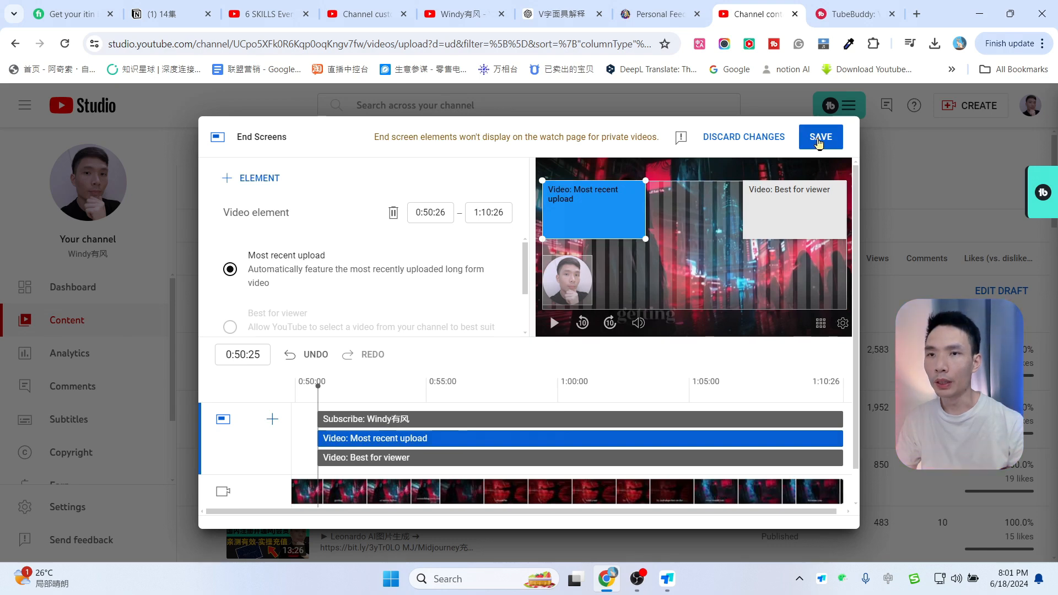
click(819, 139)
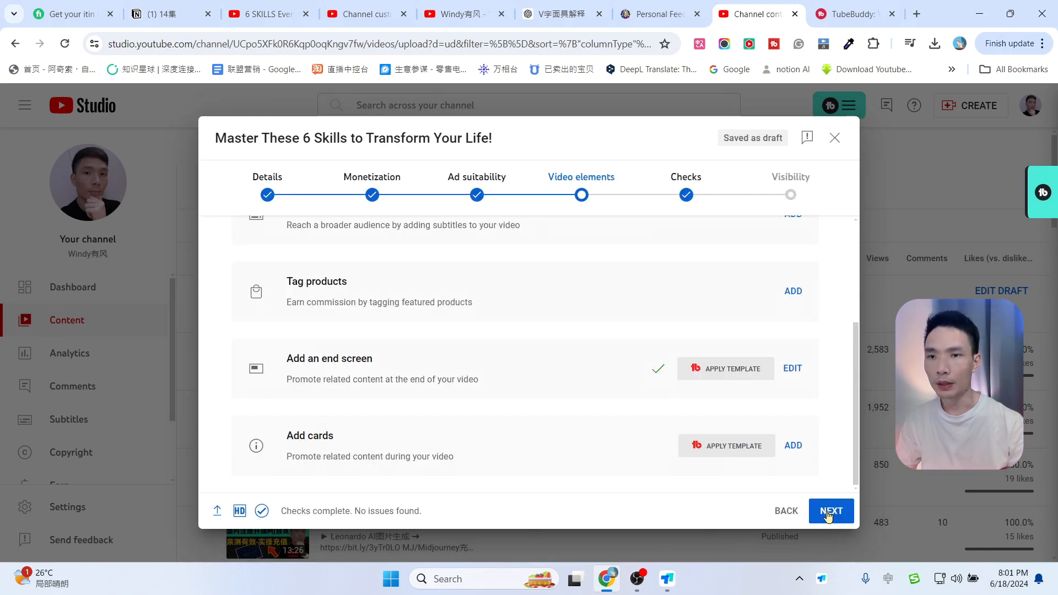
Advance past Checks to Visibility, choose Private, and save 'Master These 6 Skills to Transform Your Life!'
click(827, 514)
click(827, 514)
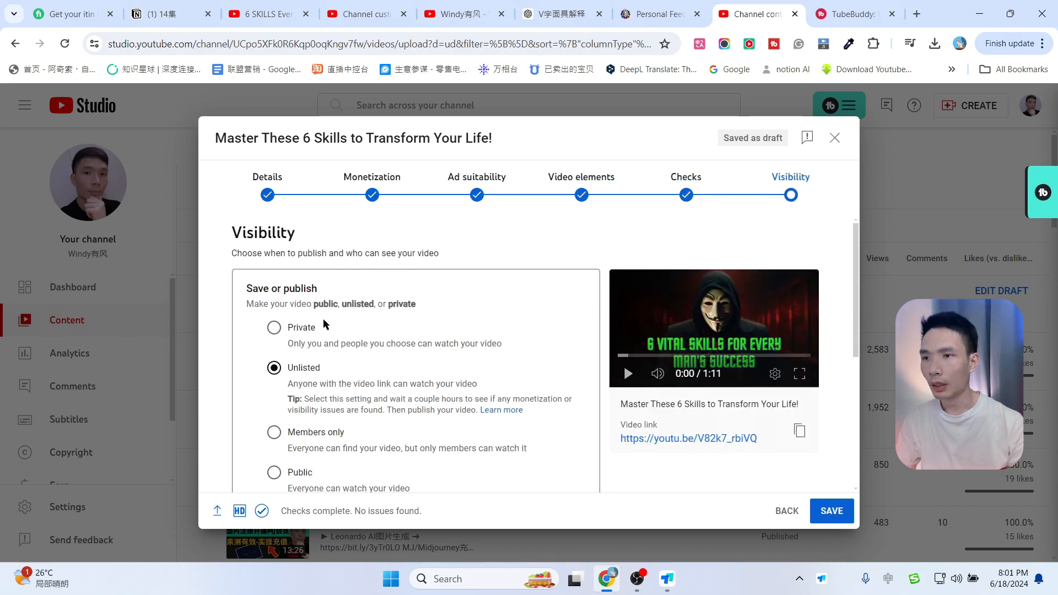
scroll(277, 422, down, 1)
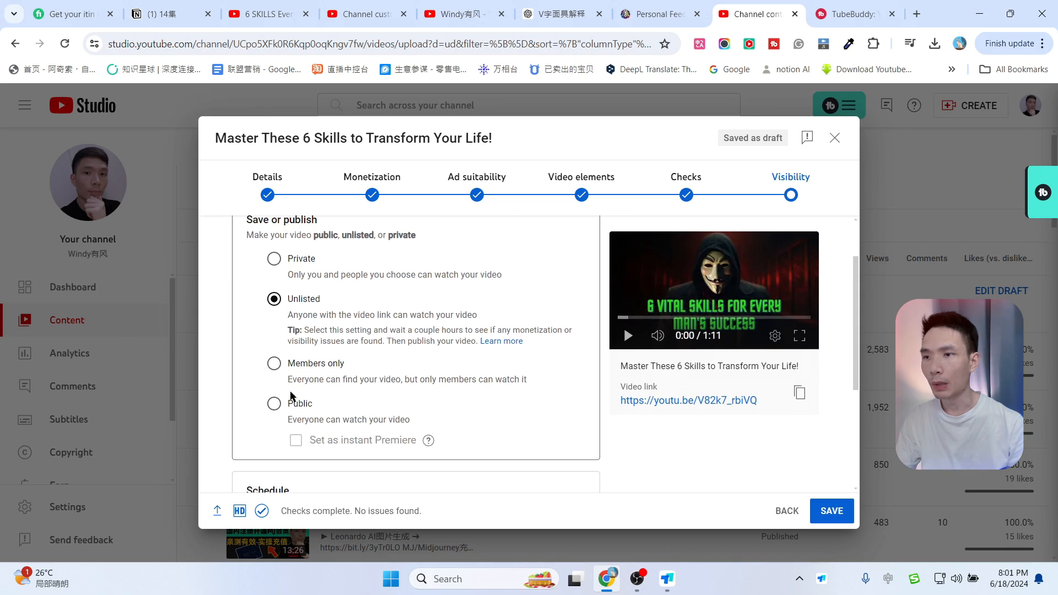
scroll(275, 380, up, 1)
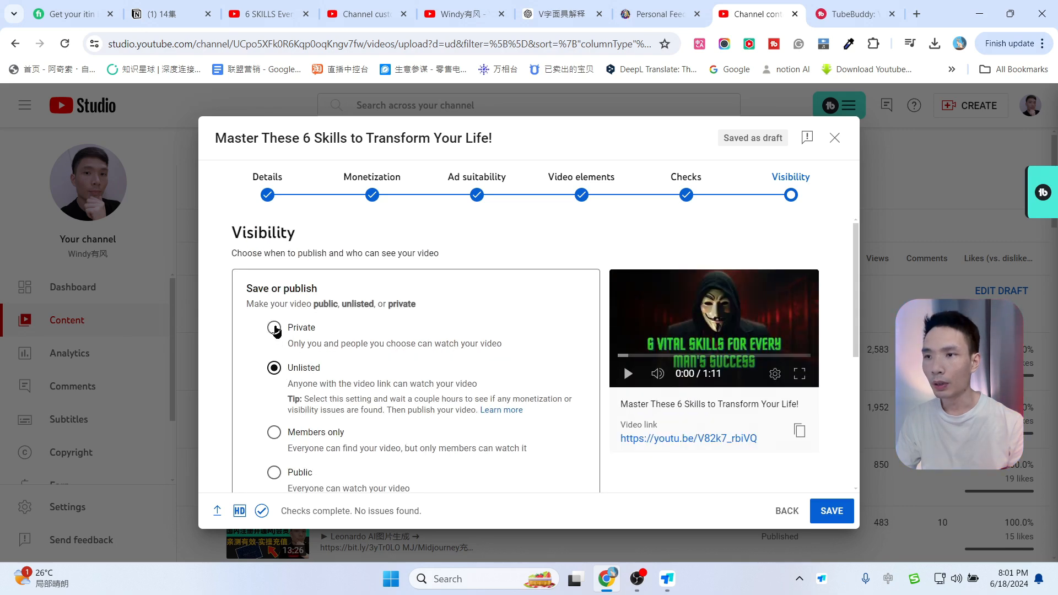
click(275, 329)
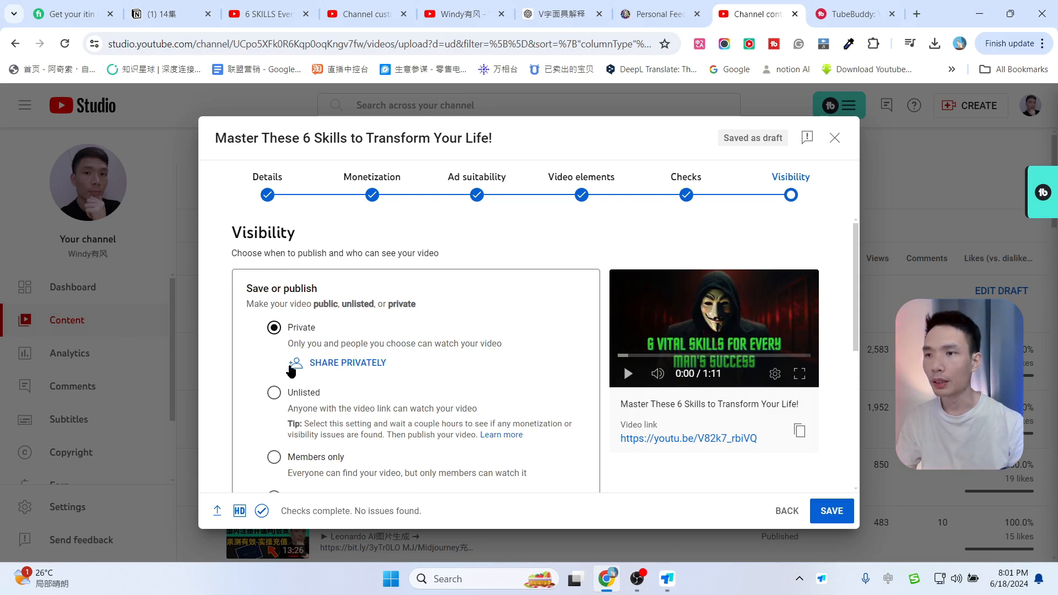
scroll(477, 361, down, 3)
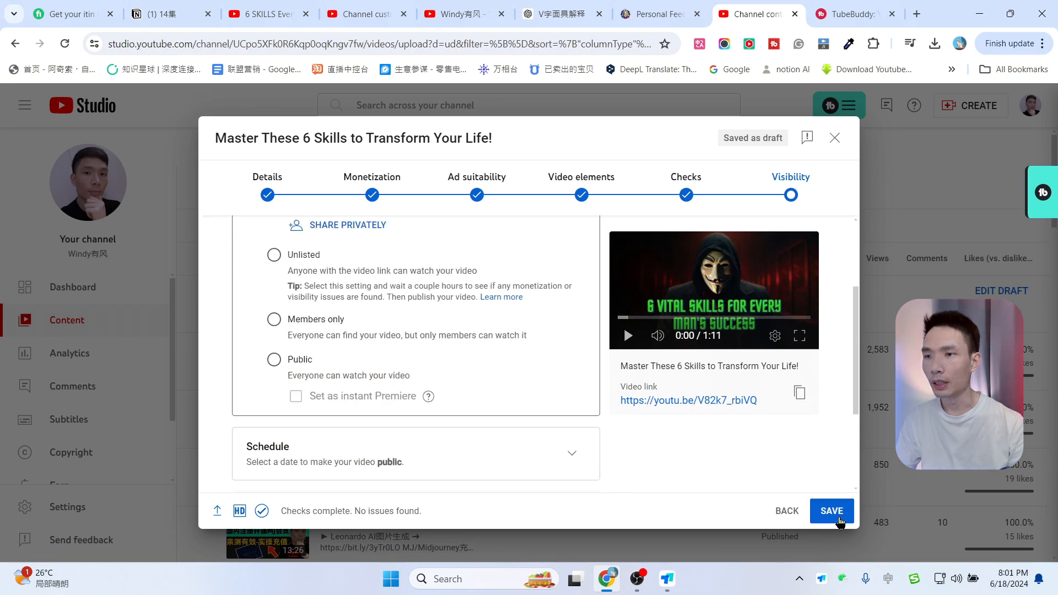
scroll(347, 369, up, 3)
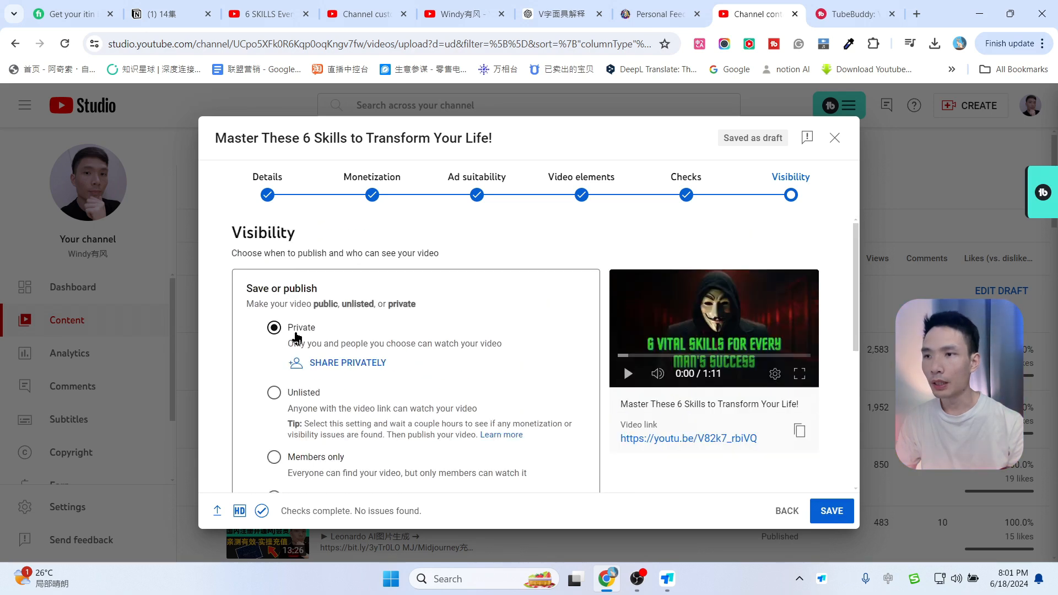
scroll(411, 394, down, 2)
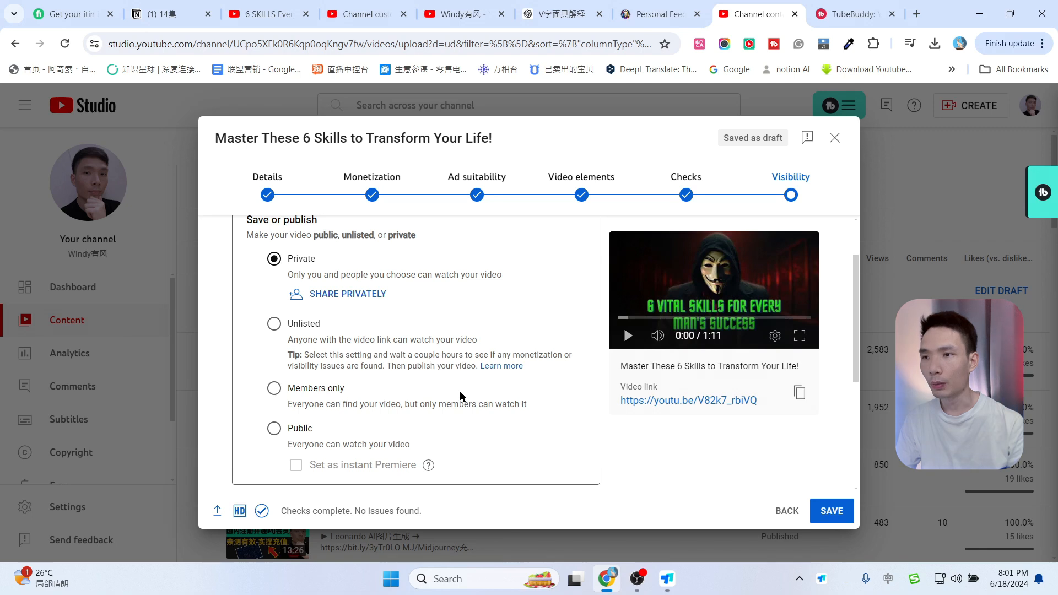
scroll(462, 397, up, 2)
scroll(461, 396, down, 3)
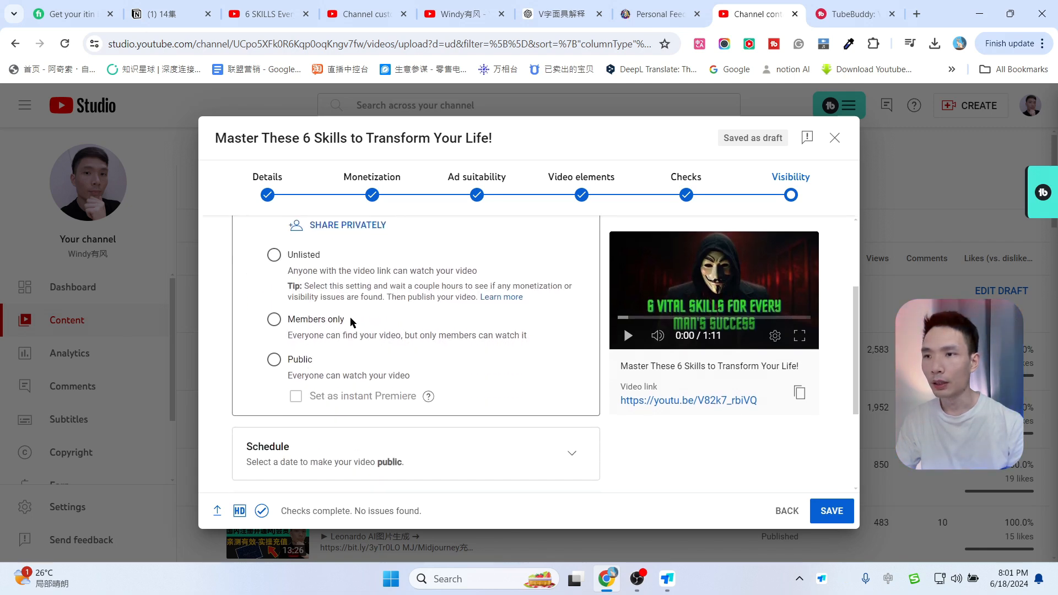
click(833, 510)
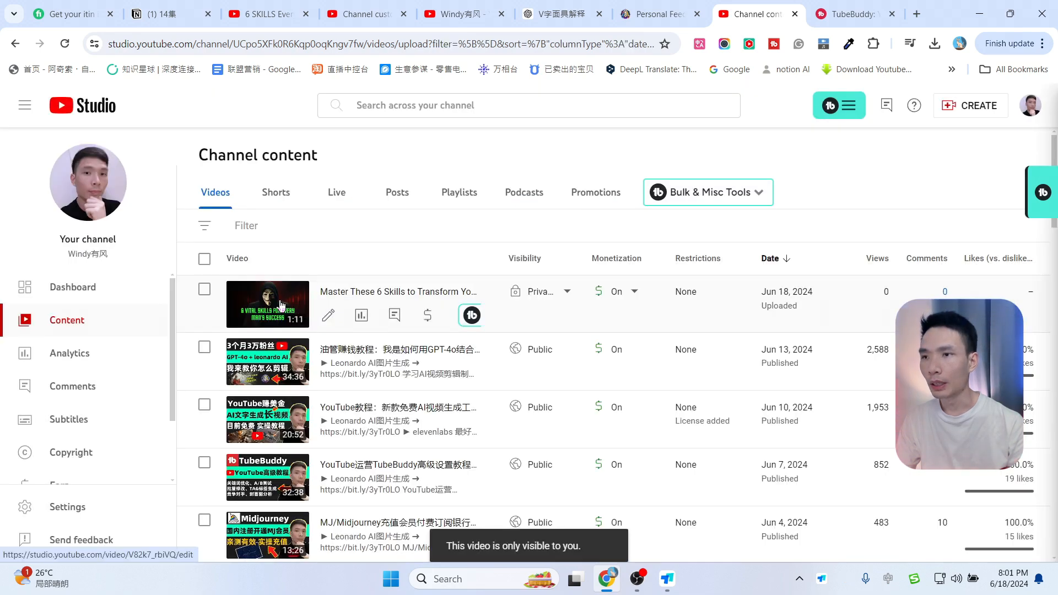
Open the new private video's watch page and test the 01:00 timestamp, replaying from 1:00
click(287, 302)
scroll(404, 250, down, 5)
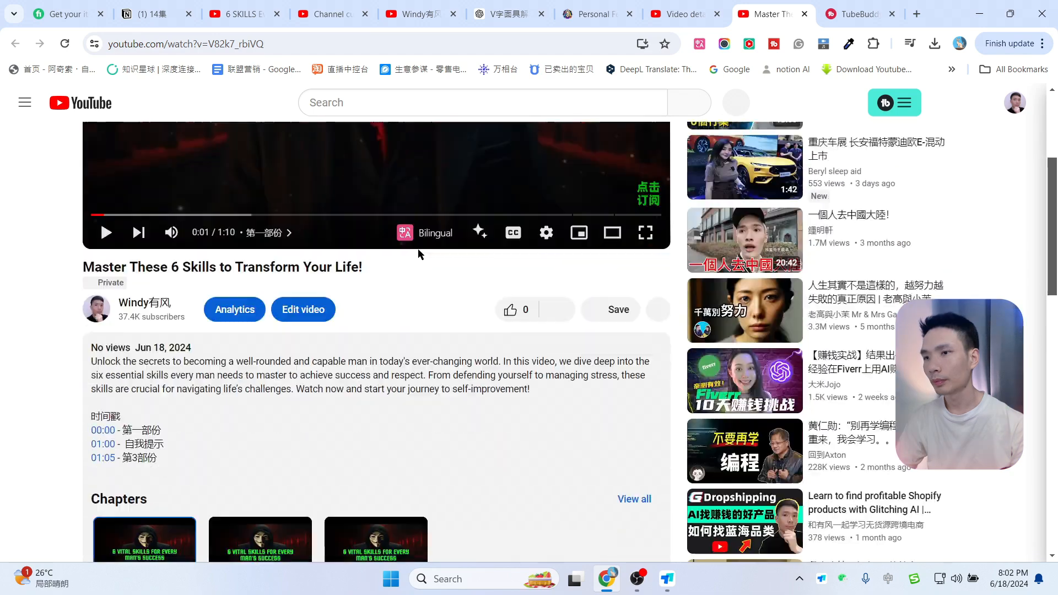
scroll(359, 296, up, 3)
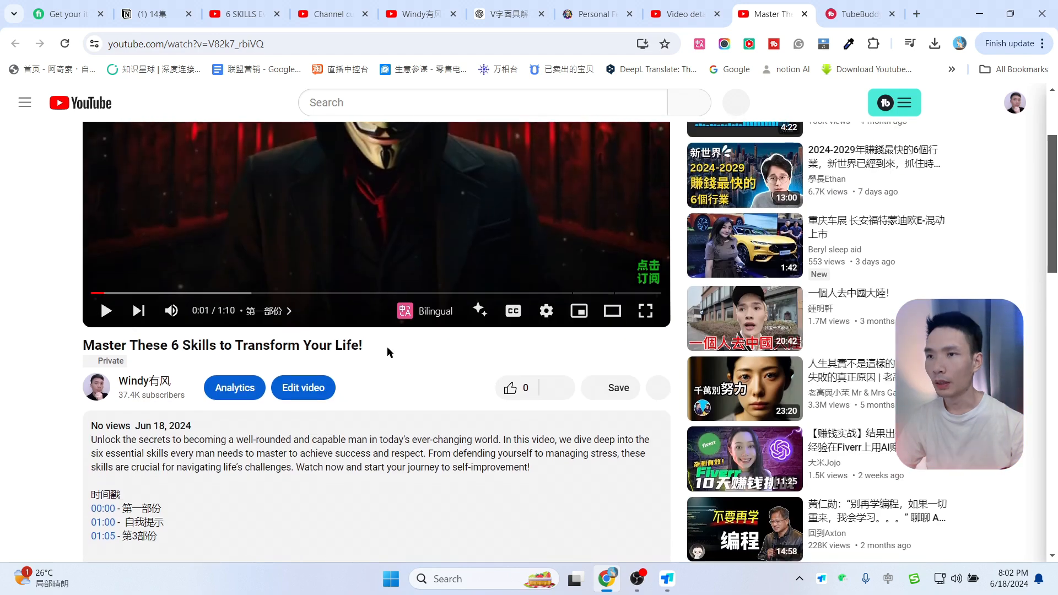
scroll(354, 370, down, 3)
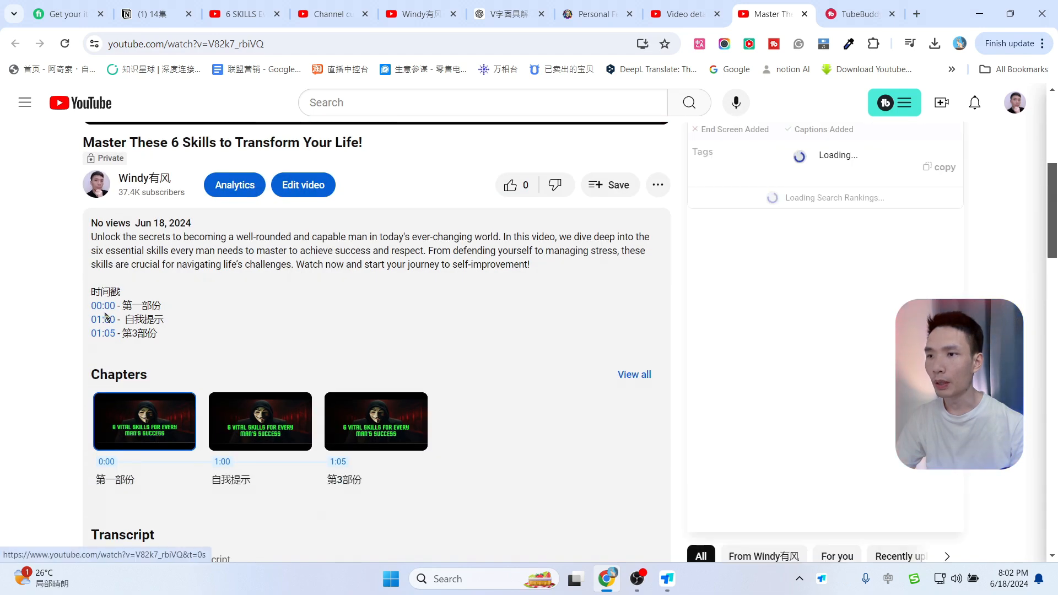
scroll(174, 341, up, 1)
scroll(174, 341, up, 1)
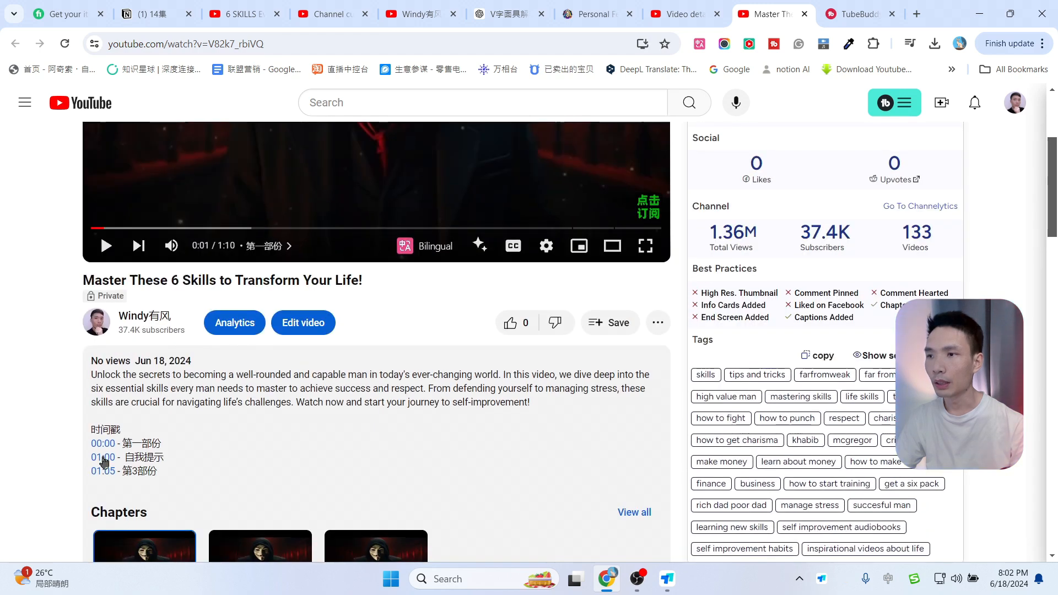
click(102, 457)
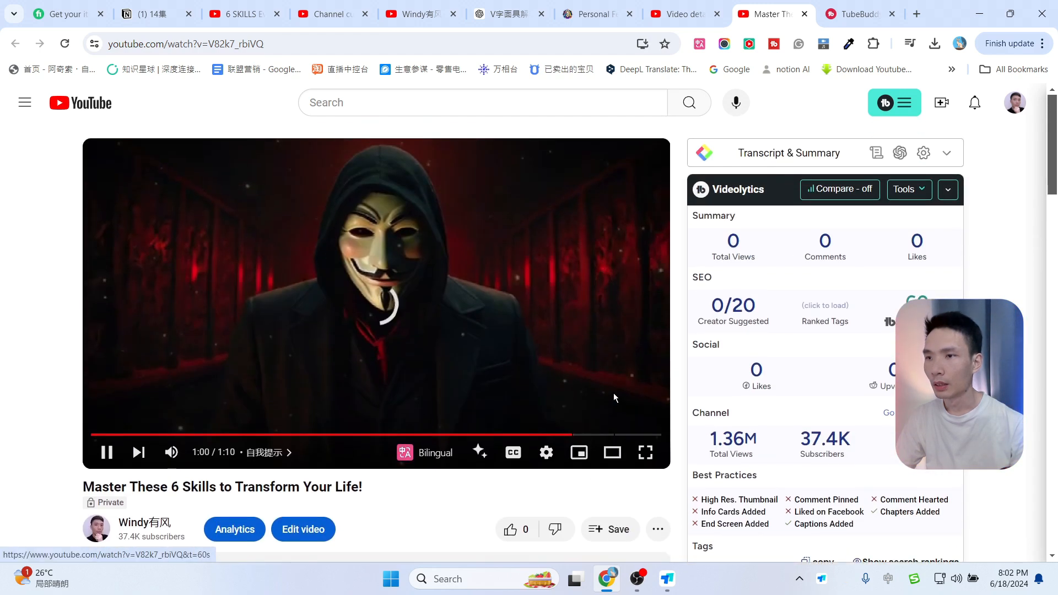
click(107, 384)
click(576, 365)
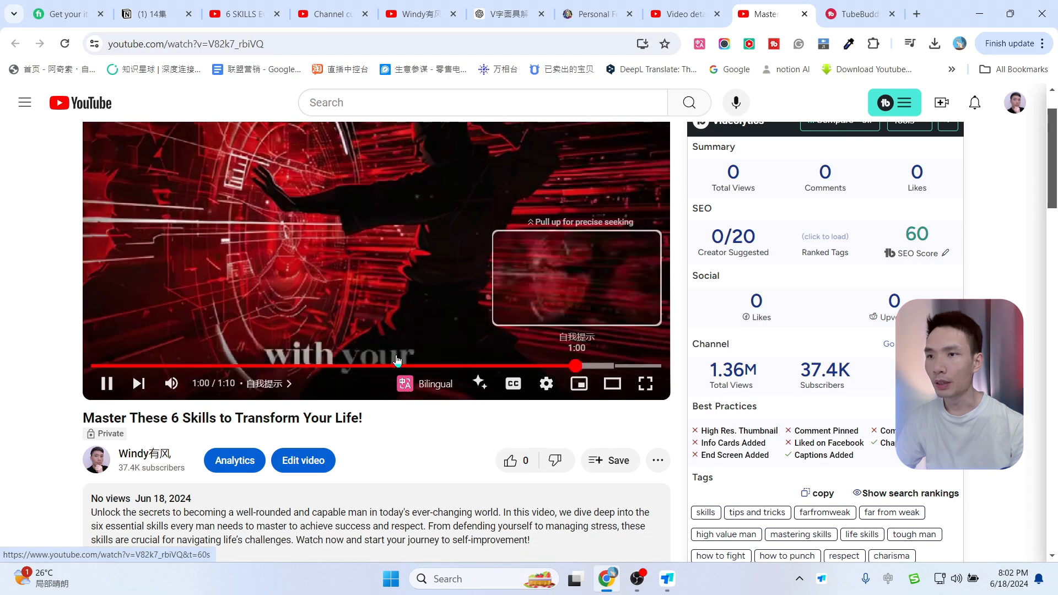
click(107, 384)
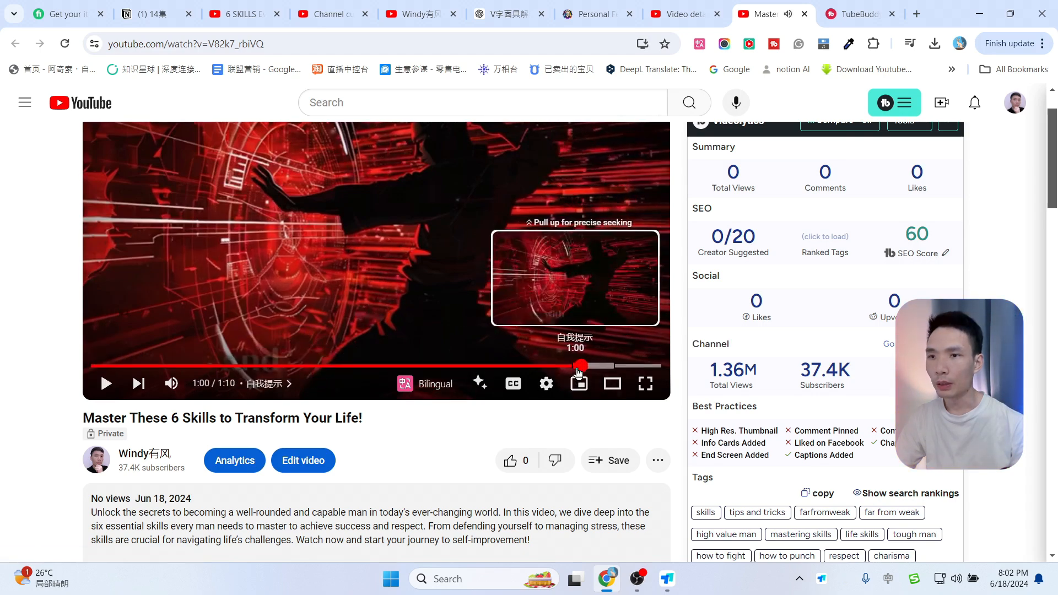
Check that the 00:00 and 01:05 description timestamps jump to their chapters
scroll(903, 537, down, 5)
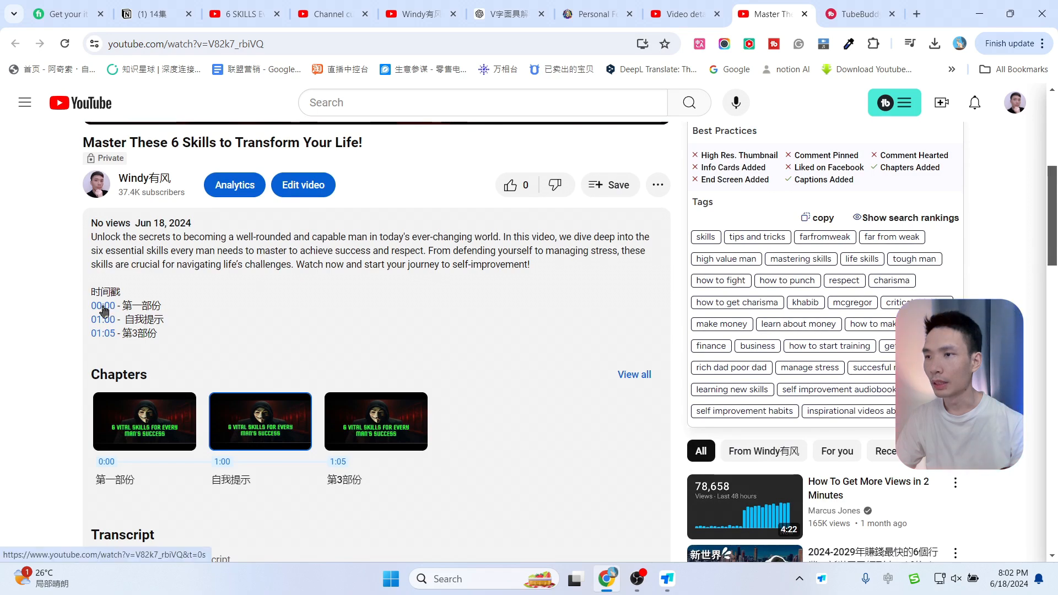
click(125, 311)
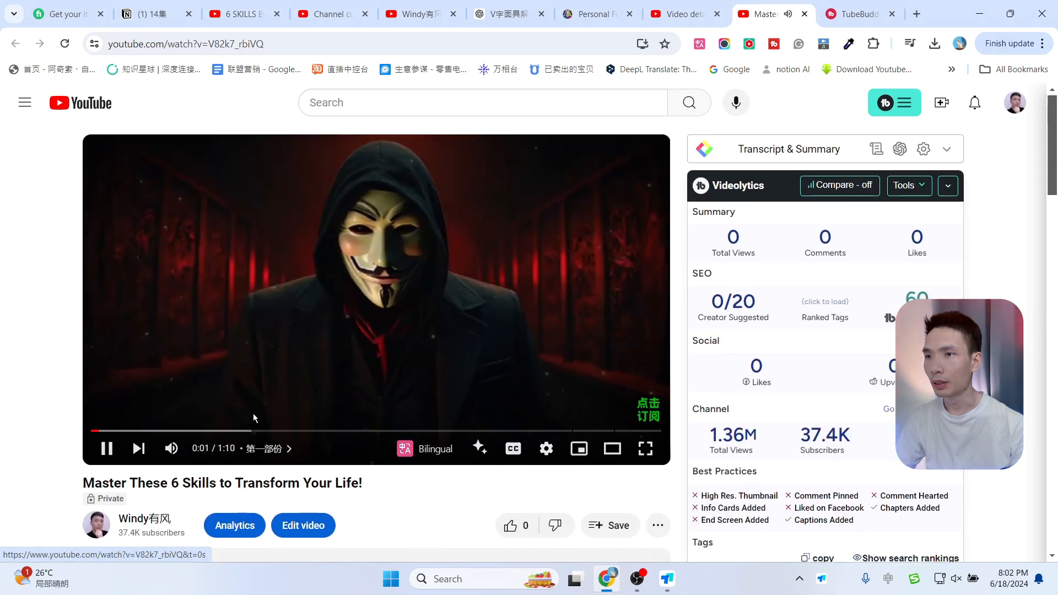
scroll(253, 413, down, 5)
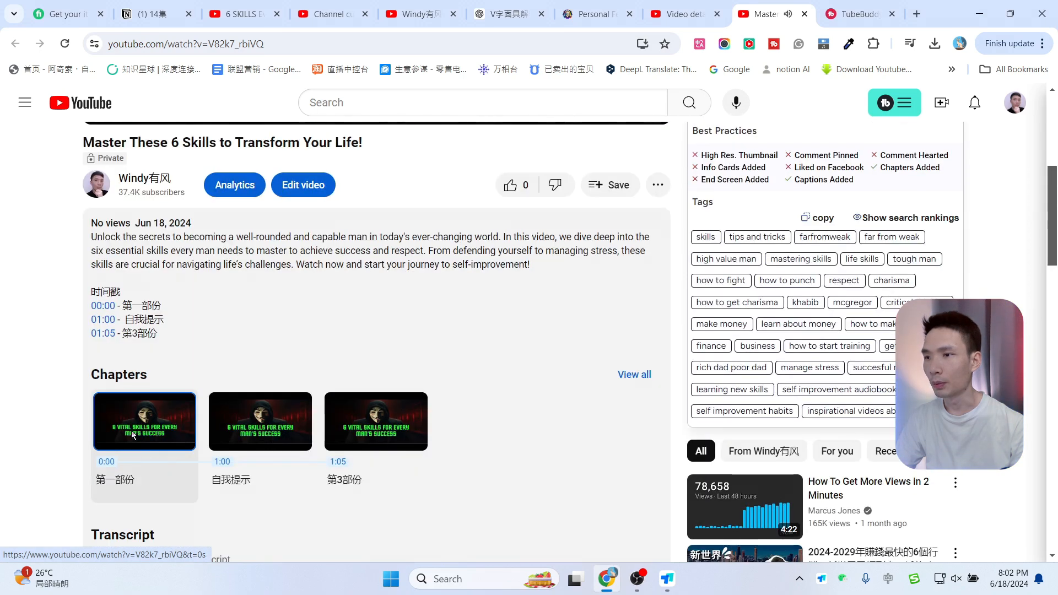
click(103, 334)
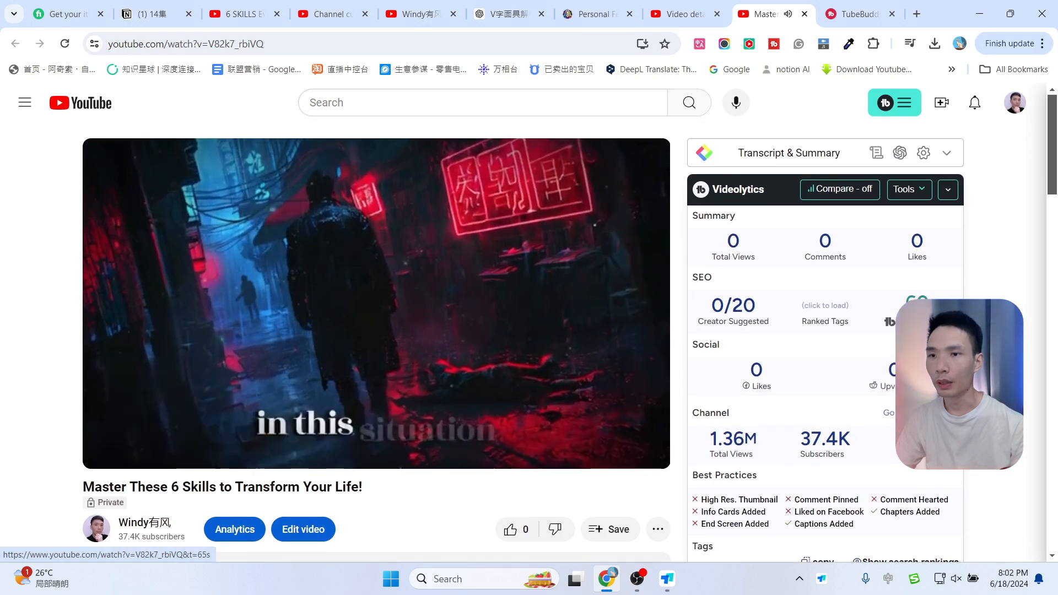
scroll(373, 449, down, 3)
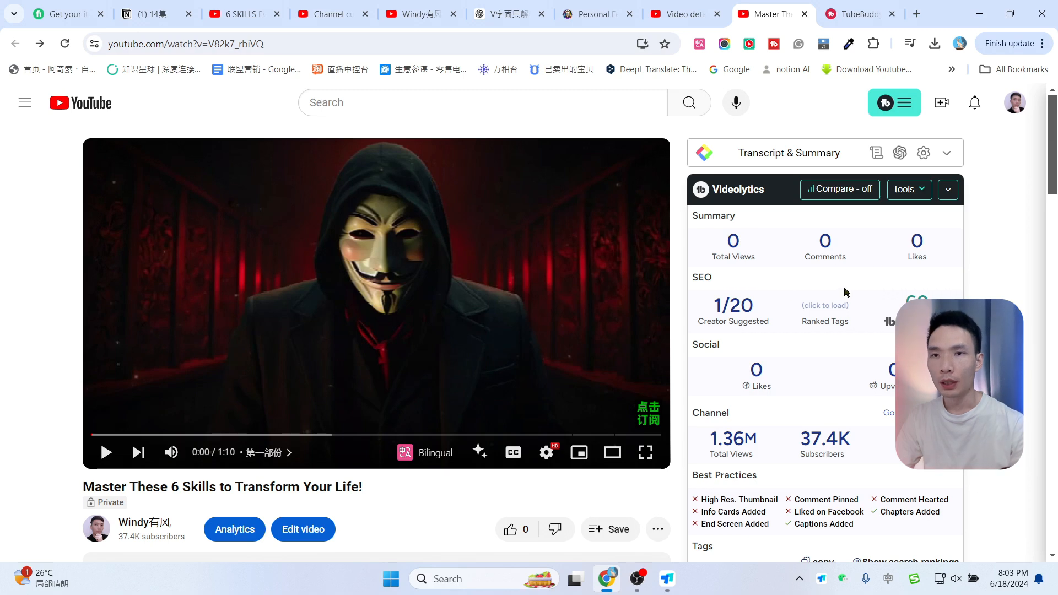
Highlight the 'Comment Pinned' item in the TubeBuddy Best Practices checklist
scroll(918, 271, down, 3)
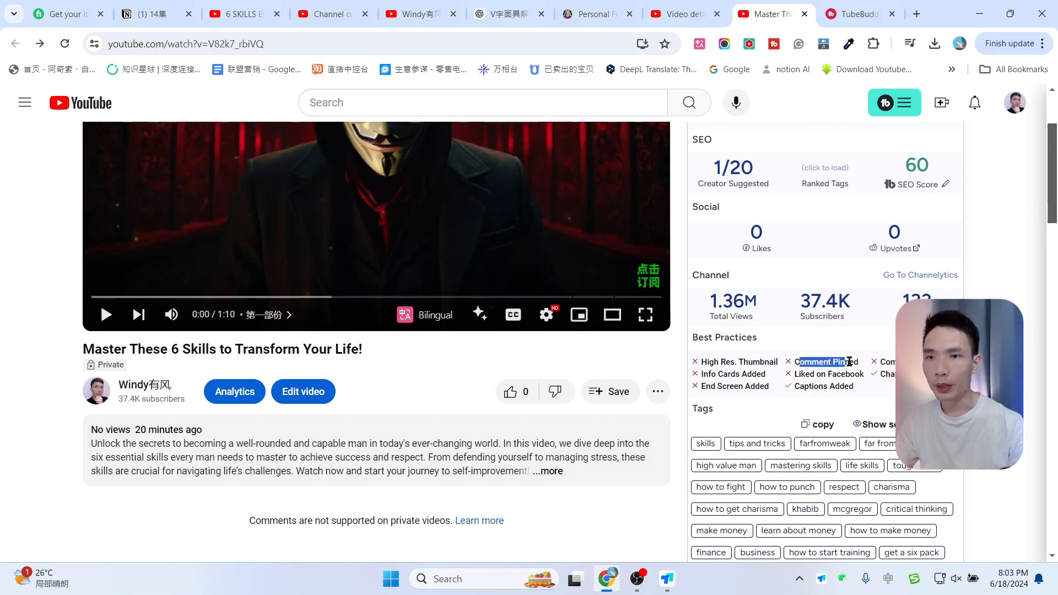
drag(849, 362, 856, 362)
scroll(285, 349, down, 3)
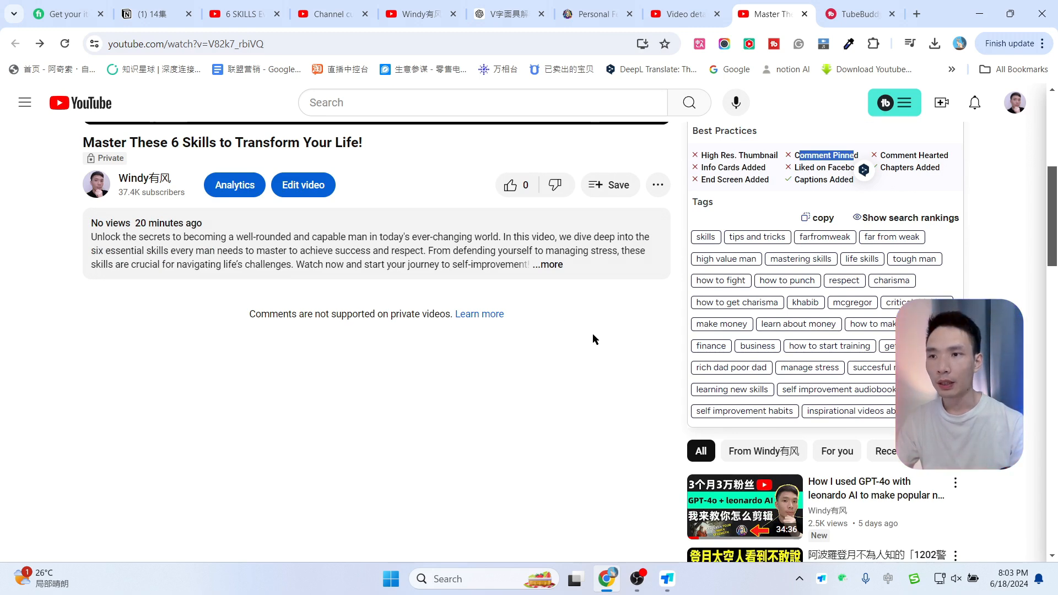
scroll(593, 335, up, 2)
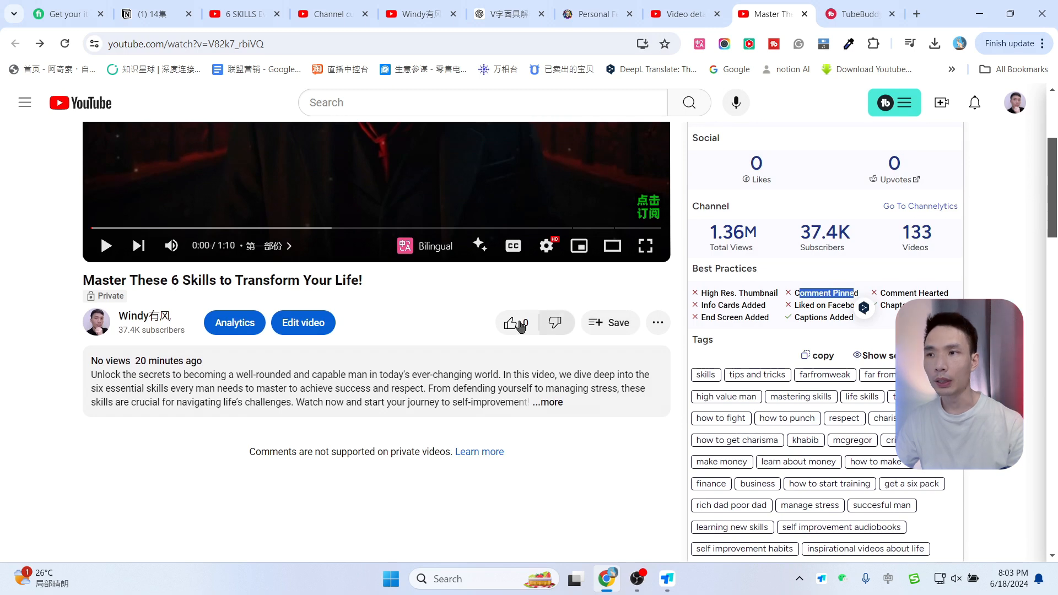
scroll(514, 325, up, 3)
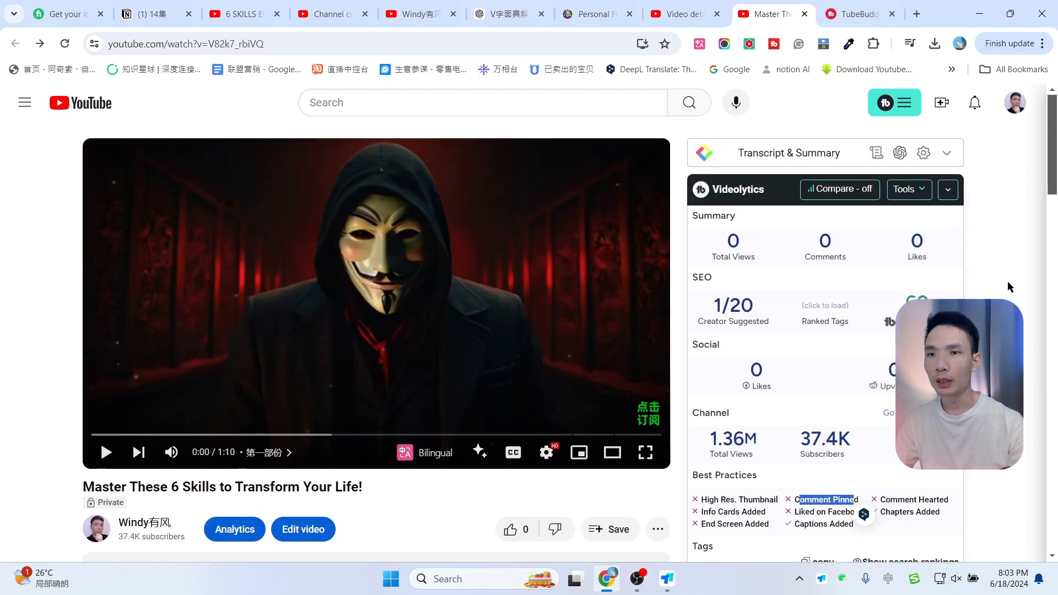
scroll(779, 419, down, 2)
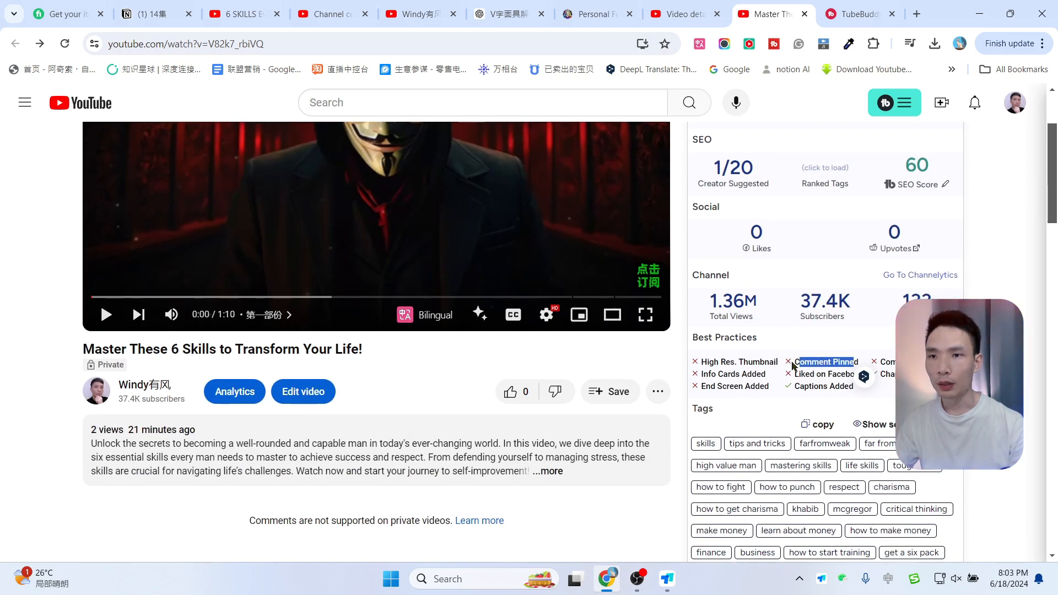
drag(792, 365, 798, 364)
click(912, 347)
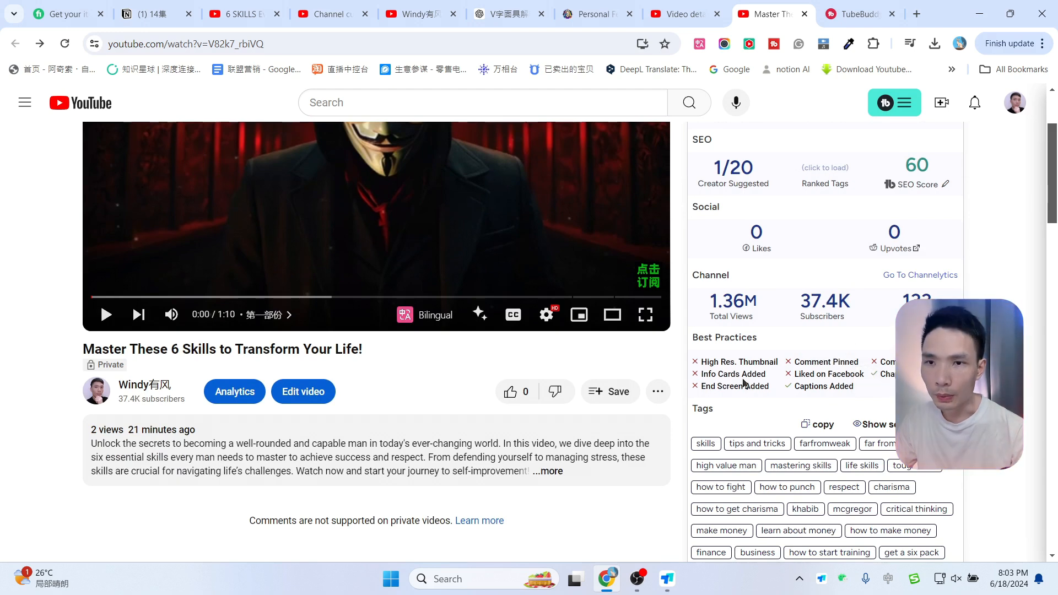
Expand the full description with '...more' and highlight the 'Info Cards Added' checklist item
click(541, 476)
scroll(152, 449, down, 2)
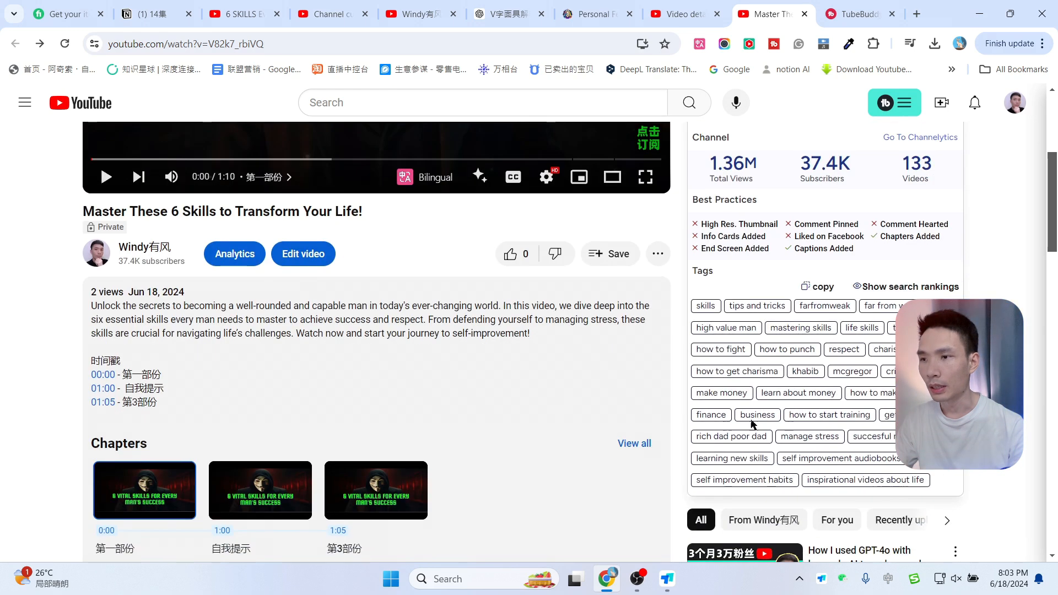
scroll(755, 424, up, 1)
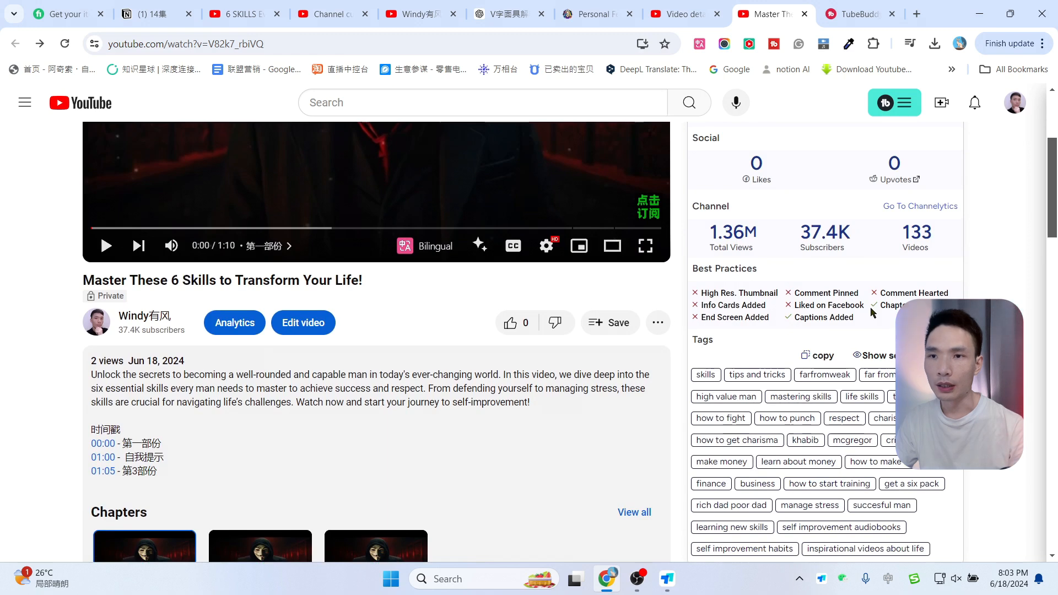
scroll(872, 312, up, 3)
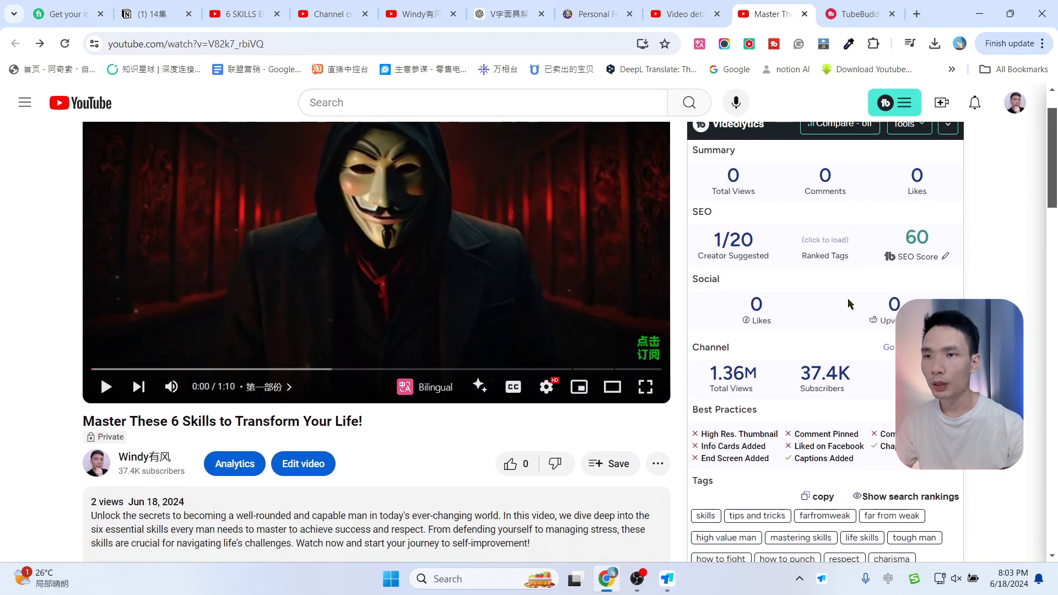
scroll(810, 364, down, 1)
drag(702, 377, 764, 374)
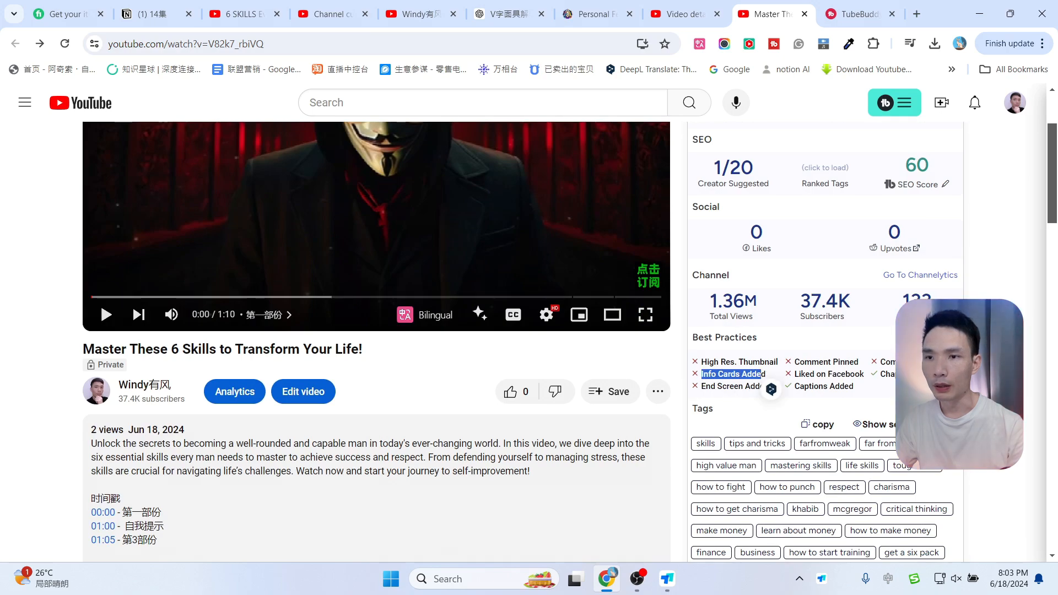
scroll(749, 408, up, 1)
click(748, 432)
scroll(748, 431, down, 10)
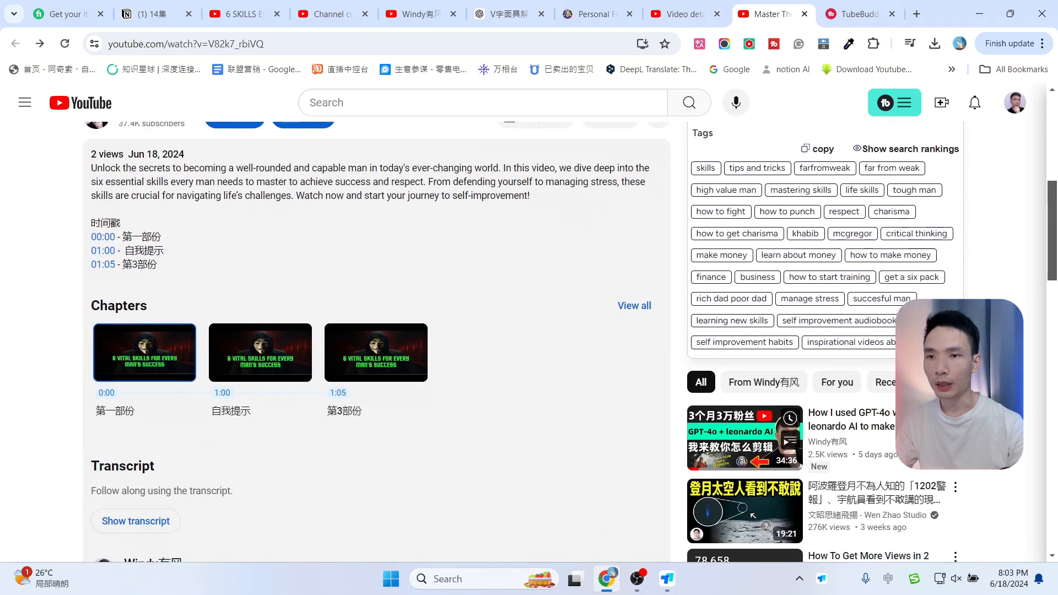
scroll(748, 432, up, 8)
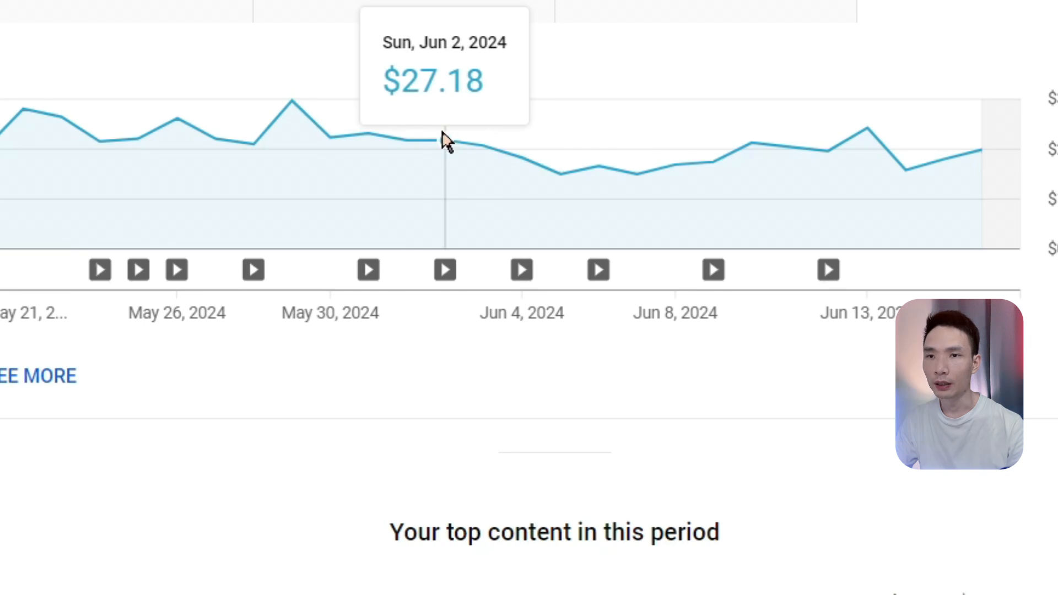